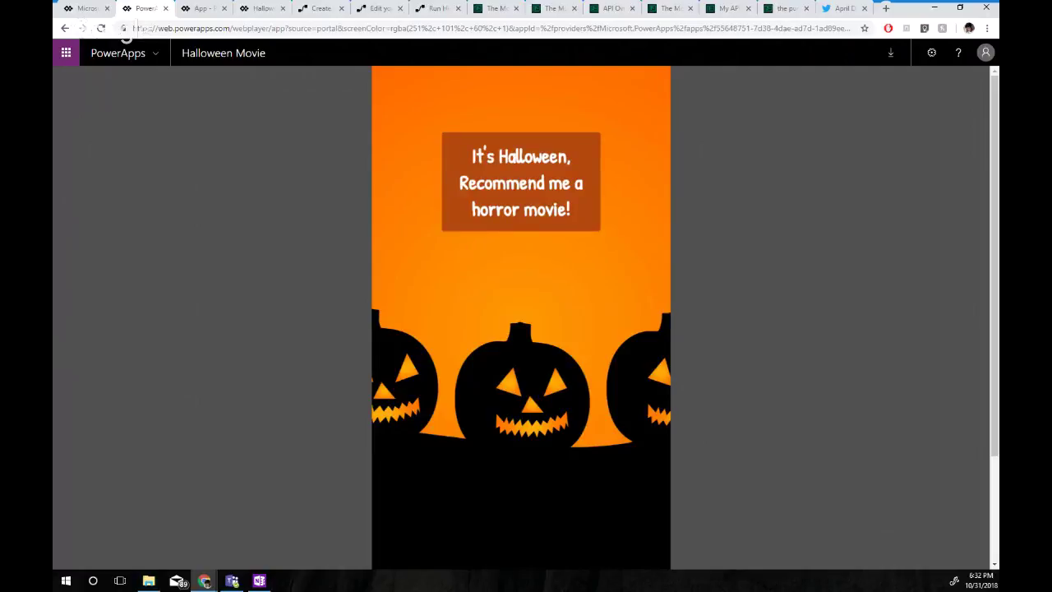
Request a horror movie recommendation in the Halloween Movie app and read through the suggested movie's synopsis
{"action": "left_click", "coordinate": [521, 182]}
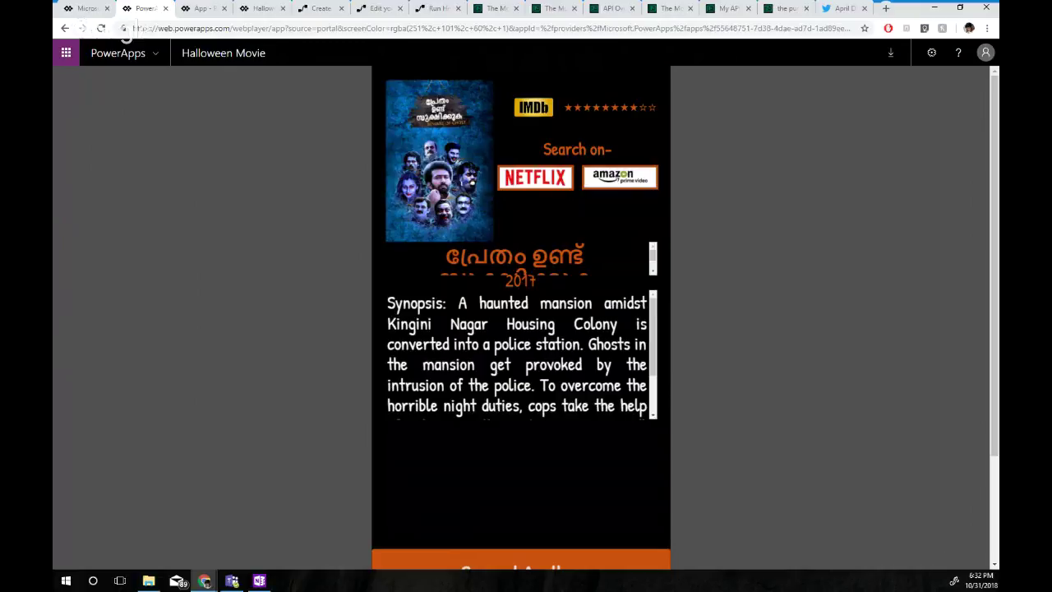
{"action": "scroll", "coordinate": [495, 292], "scroll_direction": "down", "scroll_amount": 3}
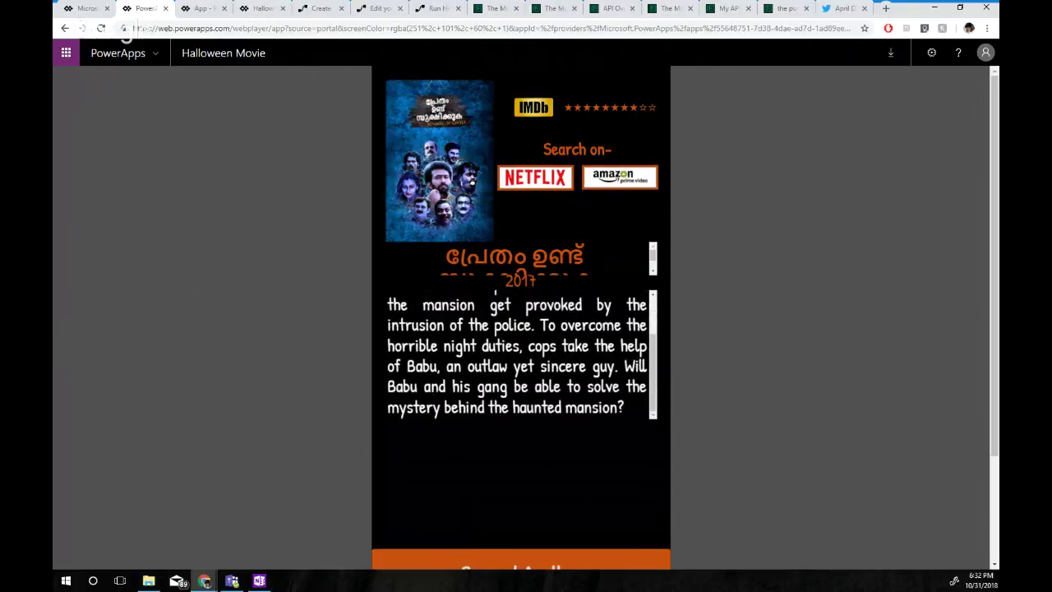
{"action": "scroll", "coordinate": [495, 292], "scroll_direction": "down", "scroll_amount": 1}
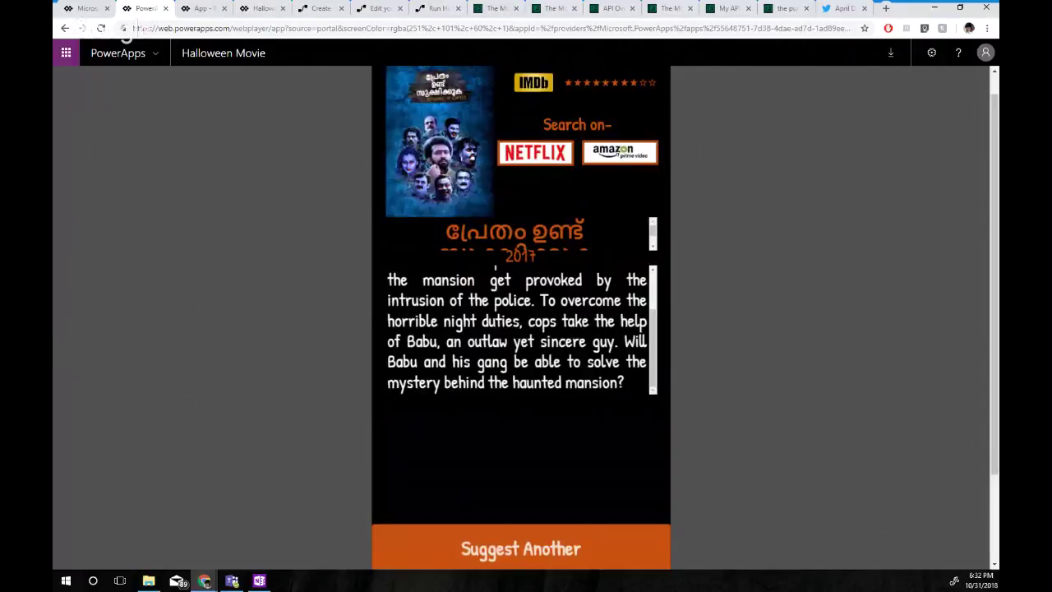
{"action": "scroll", "coordinate": [496, 267], "scroll_direction": "up", "scroll_amount": 1}
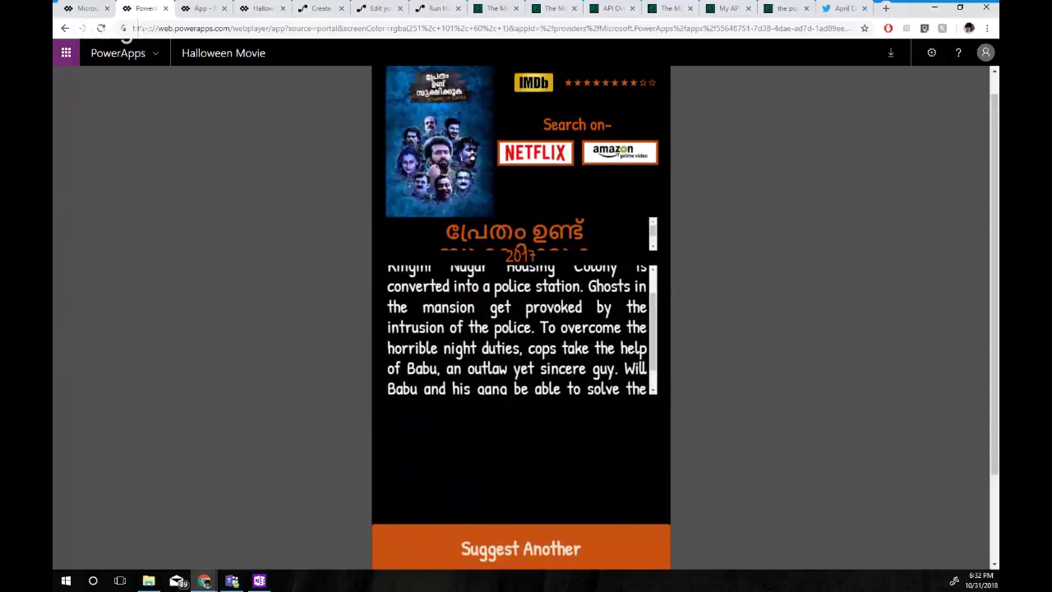
{"action": "scroll", "coordinate": [942, 421], "scroll_direction": "up", "scroll_amount": 1}
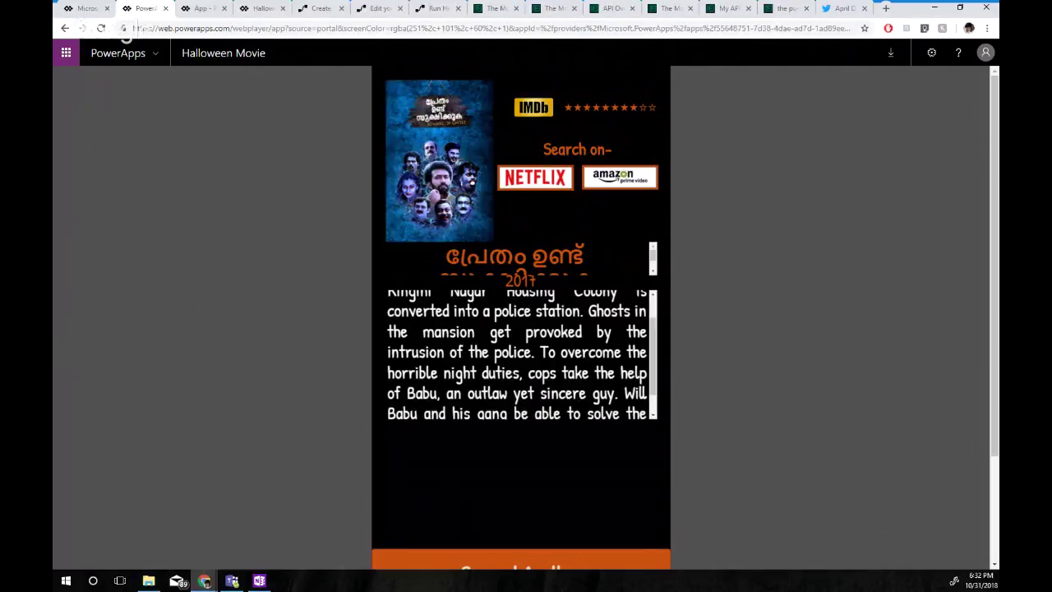
Look up the recommended movie through the app's IMDb, Netflix and Amazon Prime Video links and return to the app
{"action": "left_click", "coordinate": [590, 110]}
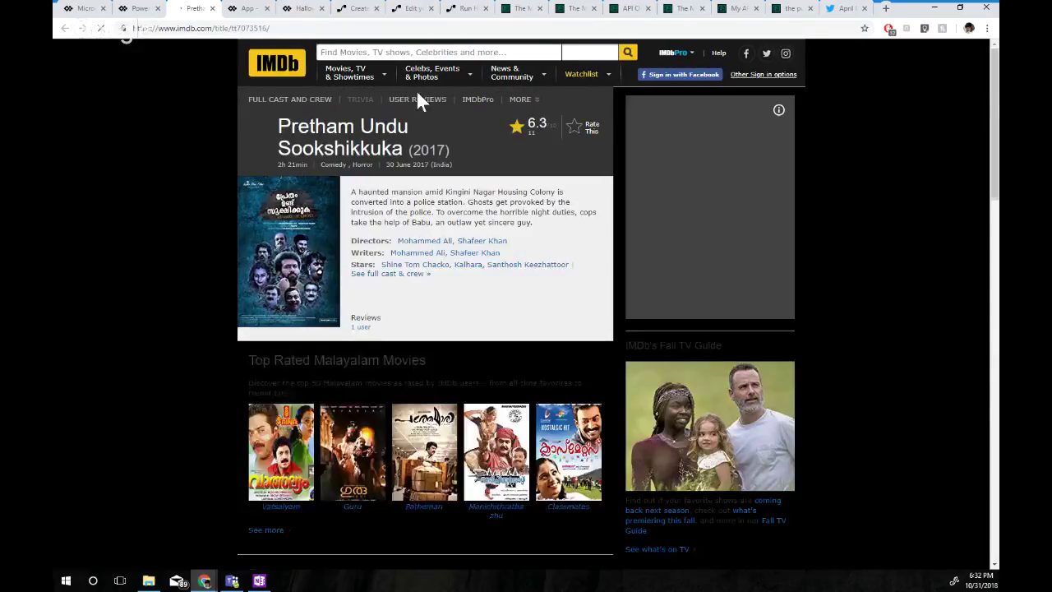
{"action": "left_click", "coordinate": [140, 9]}
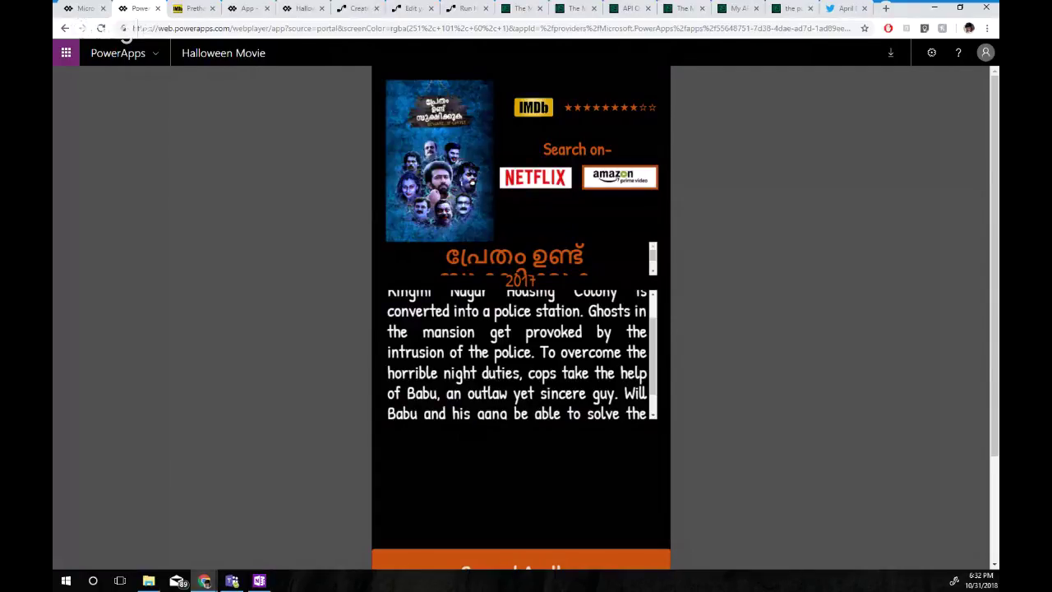
{"action": "left_click", "coordinate": [536, 178]}
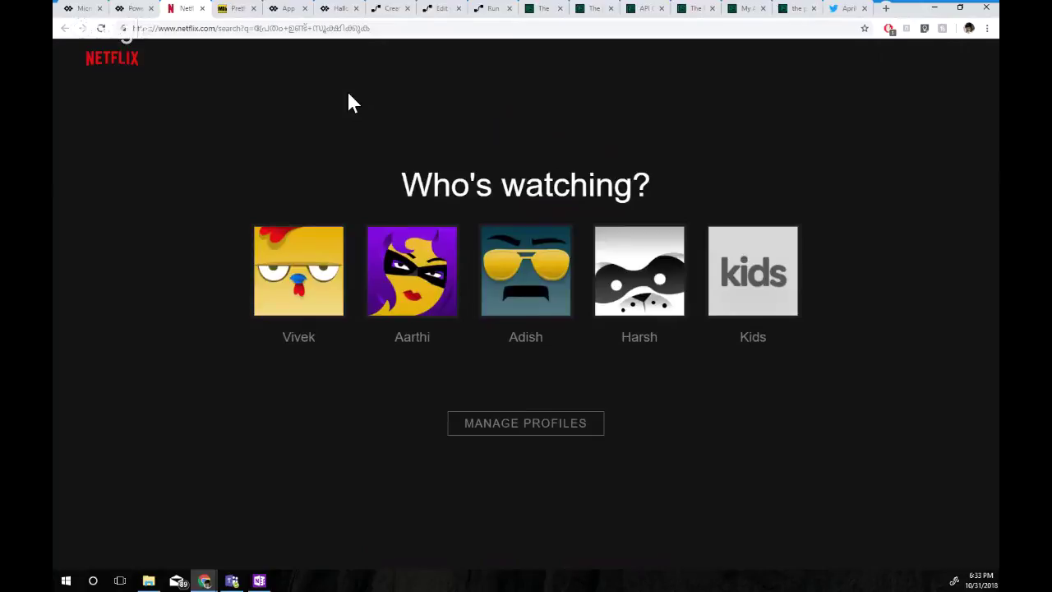
{"action": "left_click", "coordinate": [579, 28]}
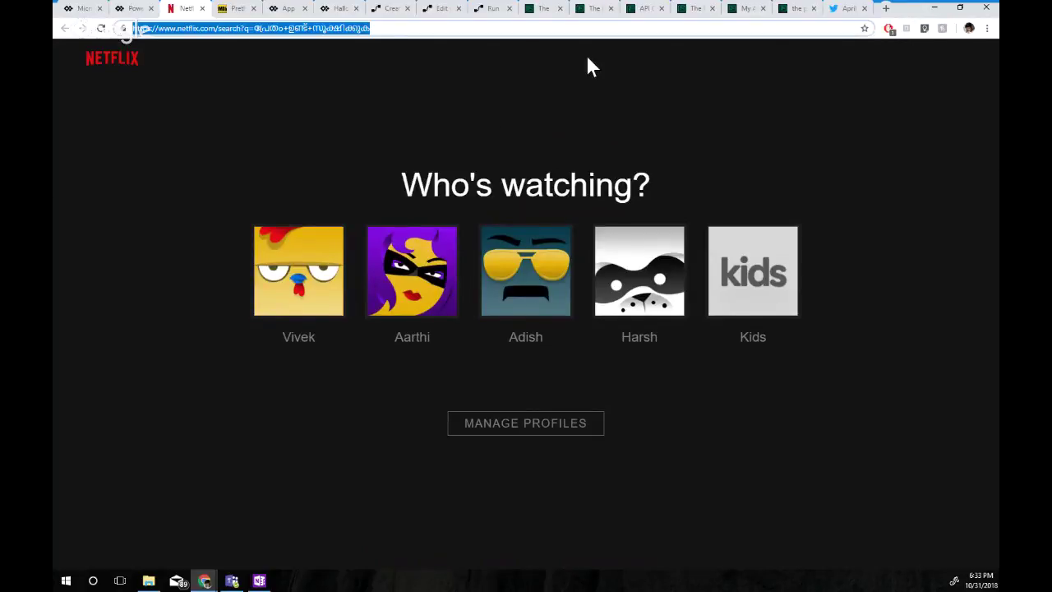
{"action": "key", "text": "Return"}
{"action": "left_click", "coordinate": [202, 8]}
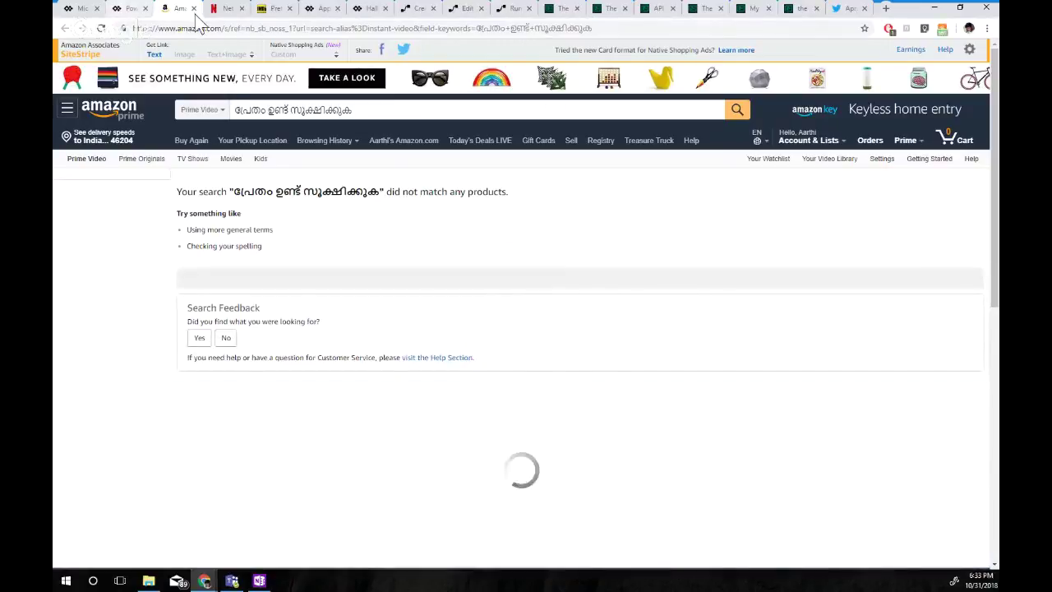
{"action": "left_click", "coordinate": [129, 9]}
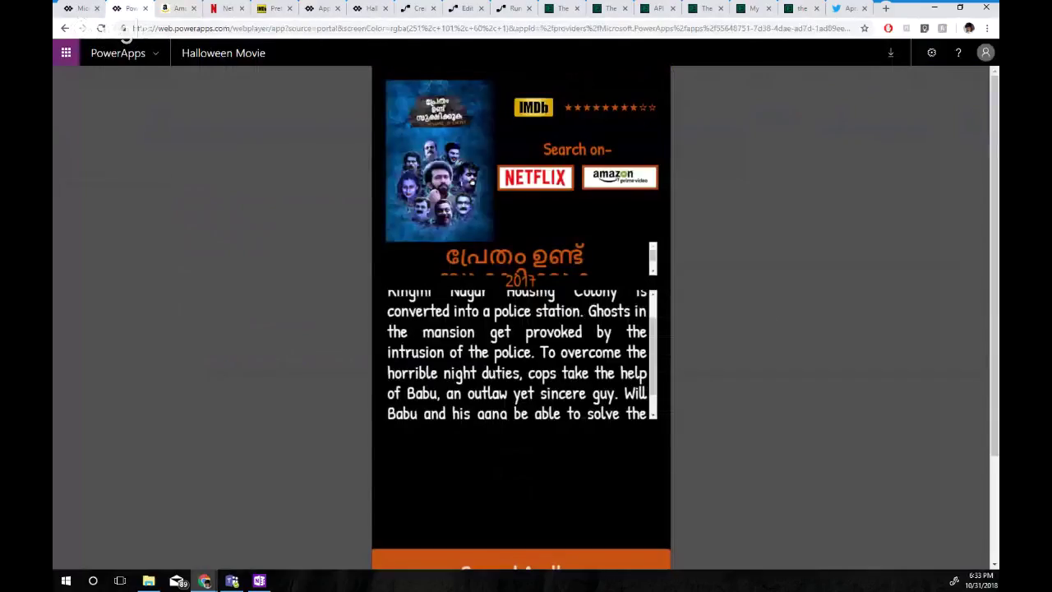
Request another movie suggestion and look it up on Netflix using the first viewer profile
{"action": "scroll", "coordinate": [522, 559], "scroll_direction": "down", "scroll_amount": 1}
{"action": "left_click", "coordinate": [521, 548]}
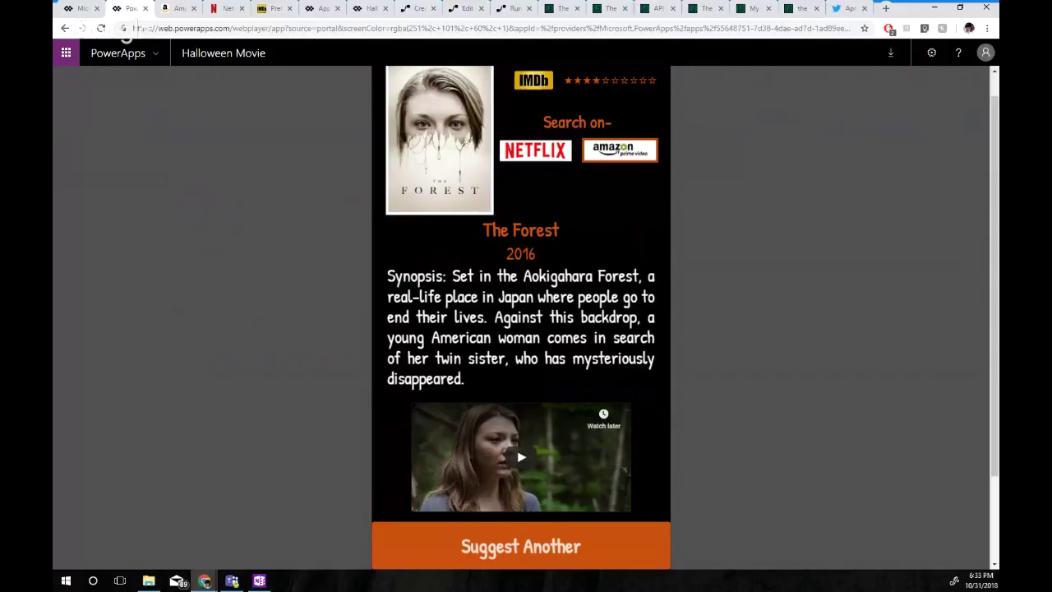
{"action": "left_click", "coordinate": [536, 151]}
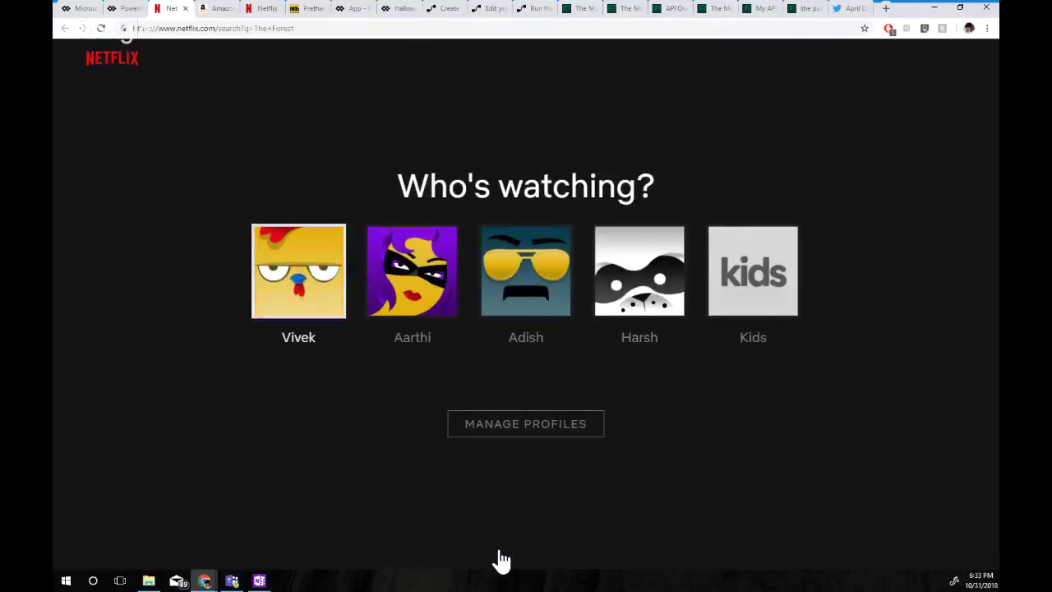
{"action": "left_click", "coordinate": [299, 271]}
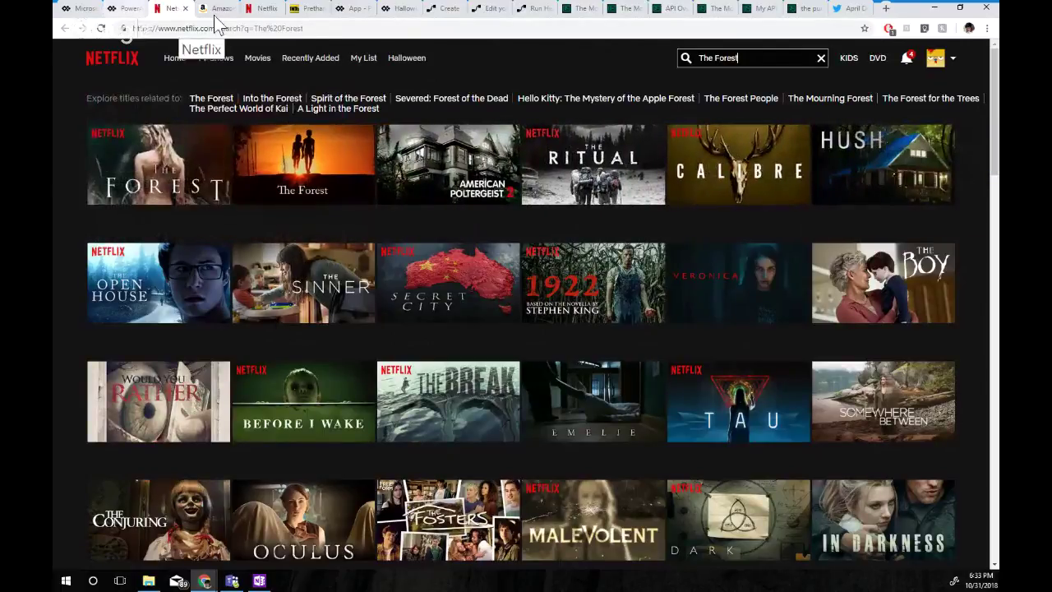
Look up The Forest on Amazon Prime Video through the app's link and return to the app
{"action": "left_click", "coordinate": [123, 8]}
{"action": "left_click", "coordinate": [620, 150]}
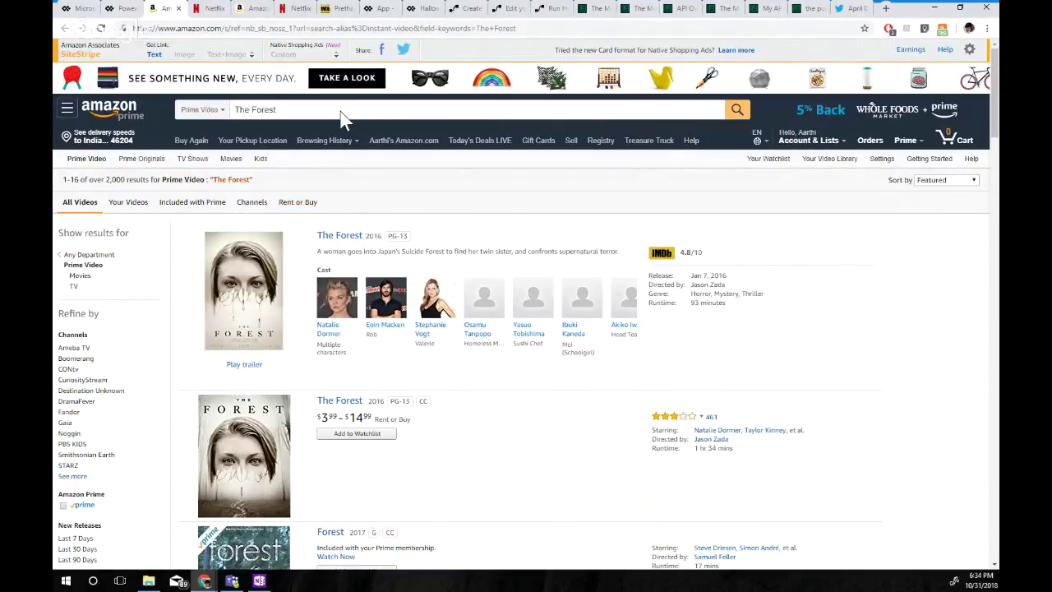
{"action": "left_click", "coordinate": [120, 8]}
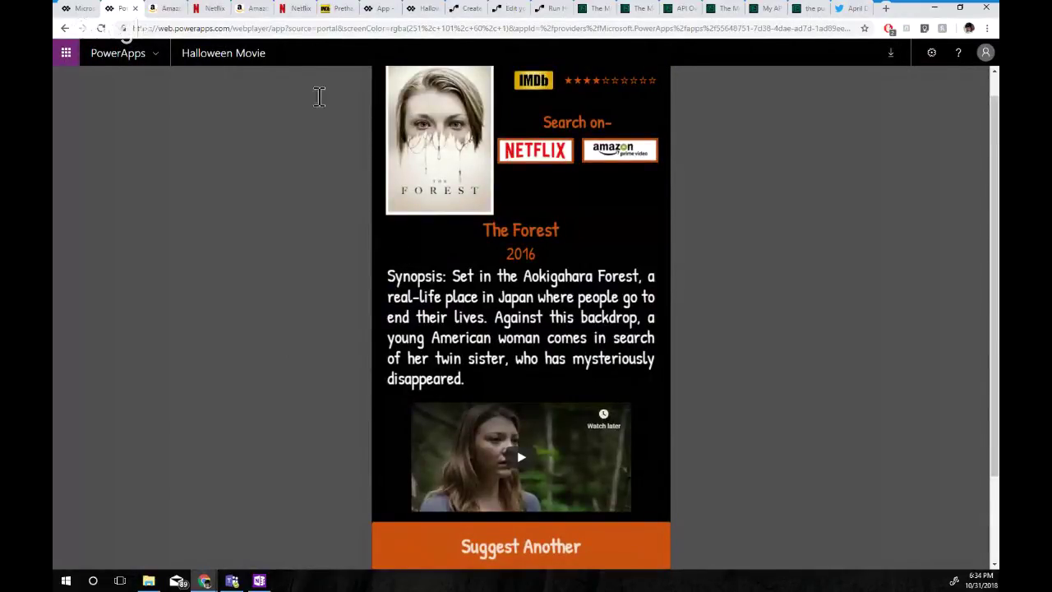
Switch from the app's studio to the Random Movie Generator flow and examine its HTTP - Get number of pages action
{"action": "left_click", "coordinate": [423, 9]}
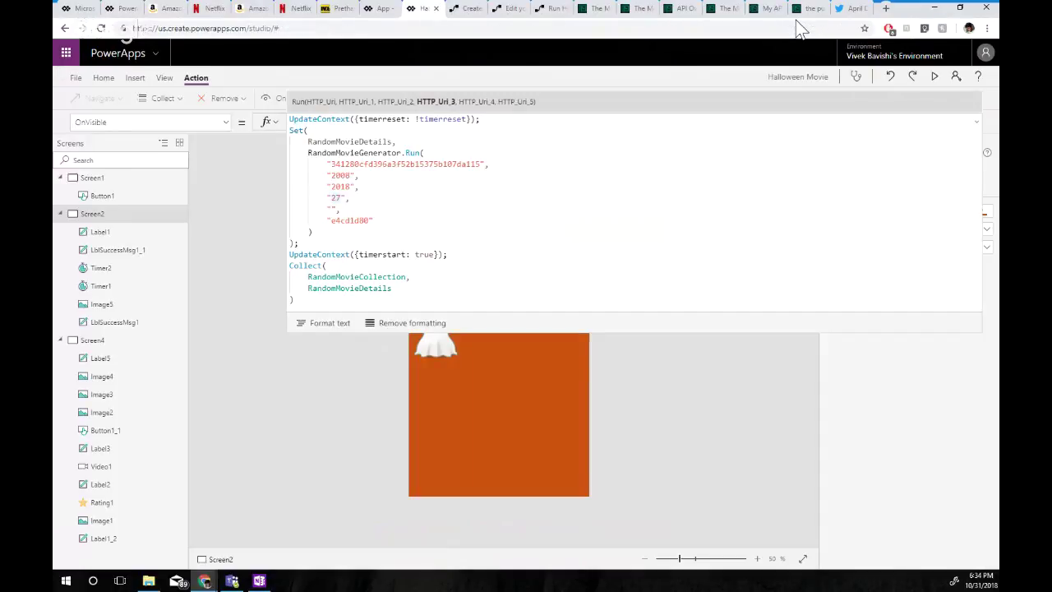
{"action": "left_click", "coordinate": [466, 8]}
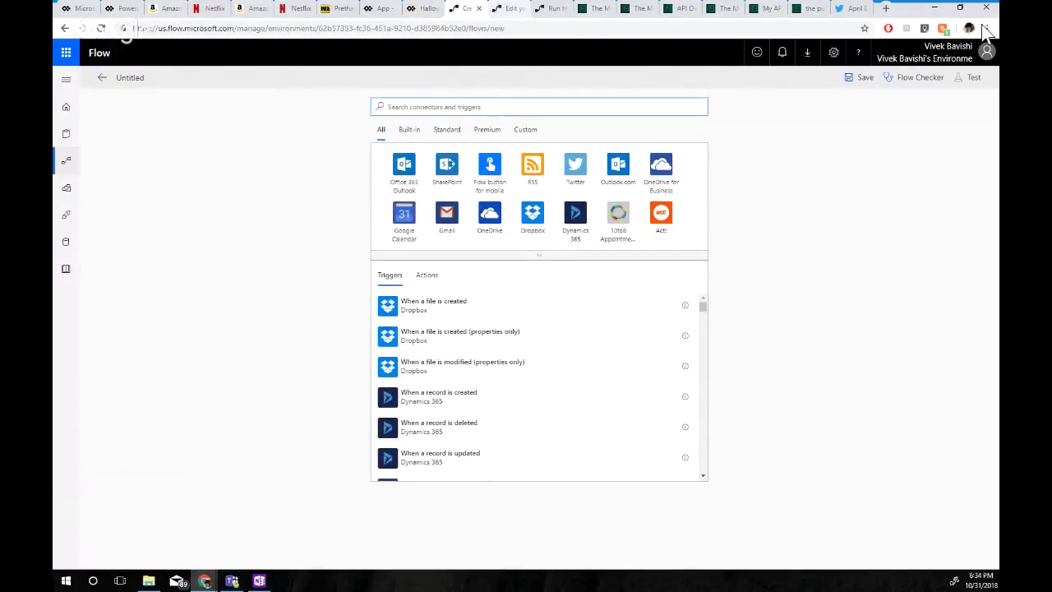
{"action": "left_click", "coordinate": [510, 9]}
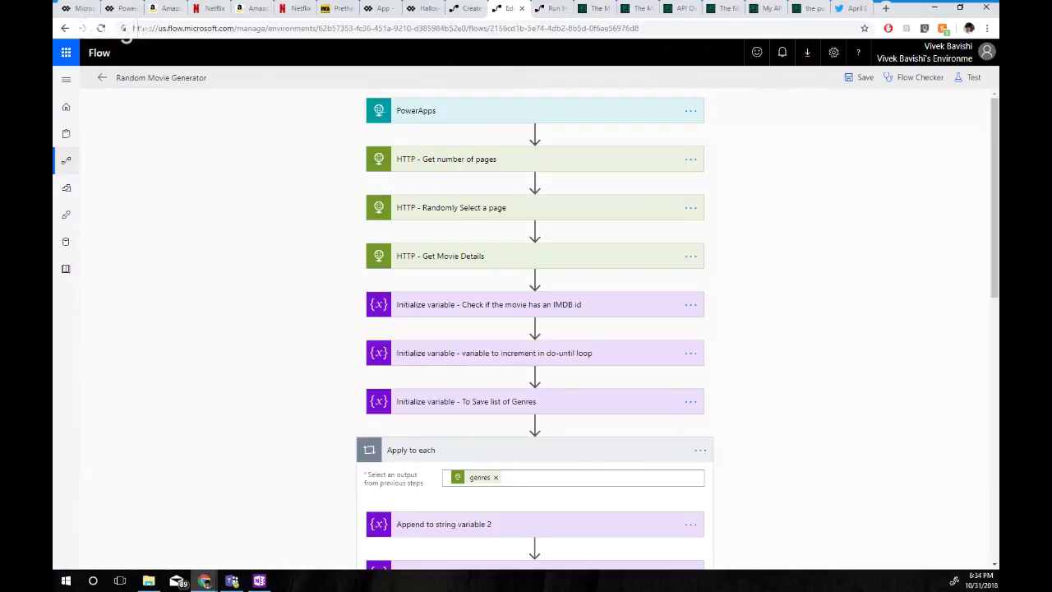
{"action": "left_click", "coordinate": [495, 352]}
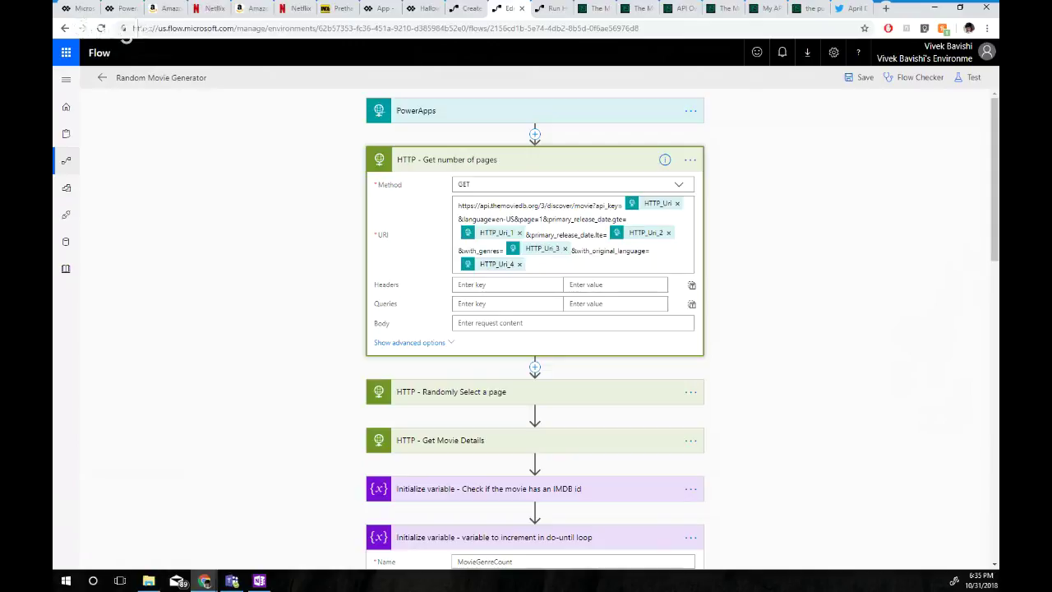
{"action": "scroll", "coordinate": [535, 329], "scroll_direction": "down", "scroll_amount": 1}
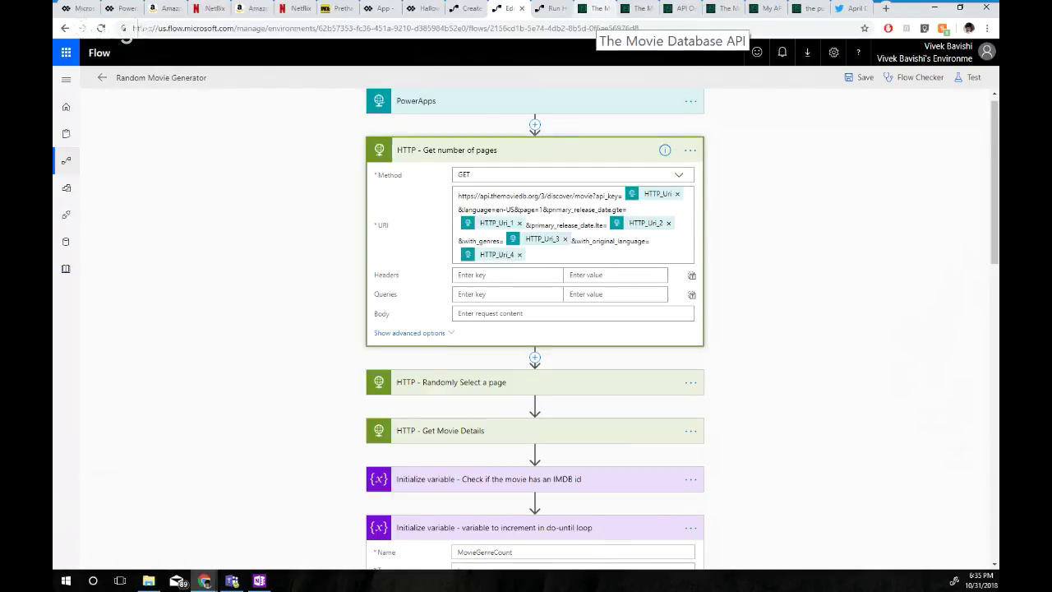
View The Movie Database's Movie Discover reference and search the web for "movie database api" in a new tab
{"action": "left_click", "coordinate": [596, 8]}
{"action": "scroll", "coordinate": [526, 329], "scroll_direction": "up", "scroll_amount": 1}
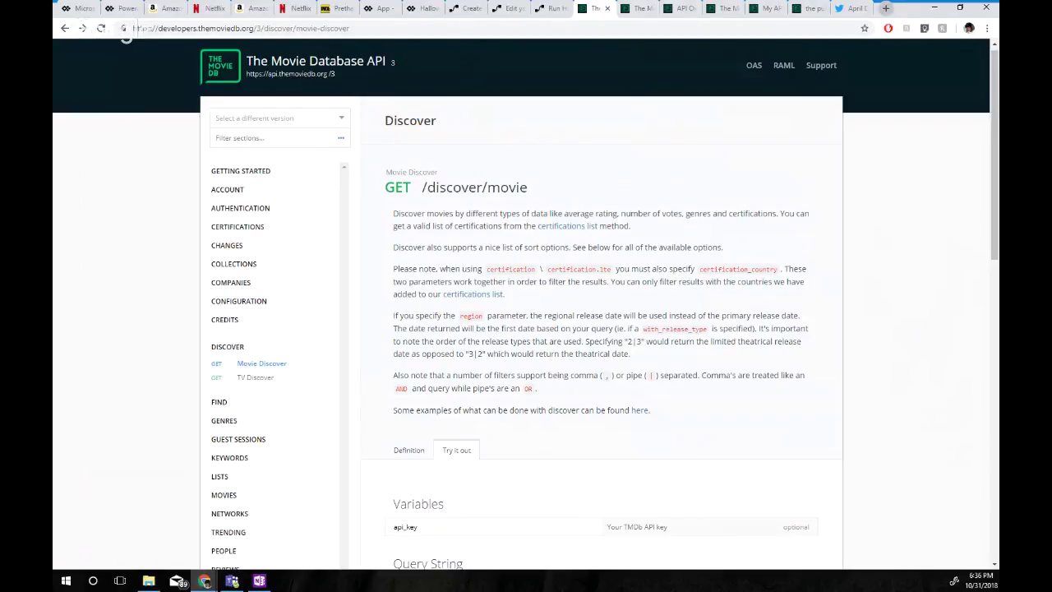
{"action": "left_click", "coordinate": [887, 8]}
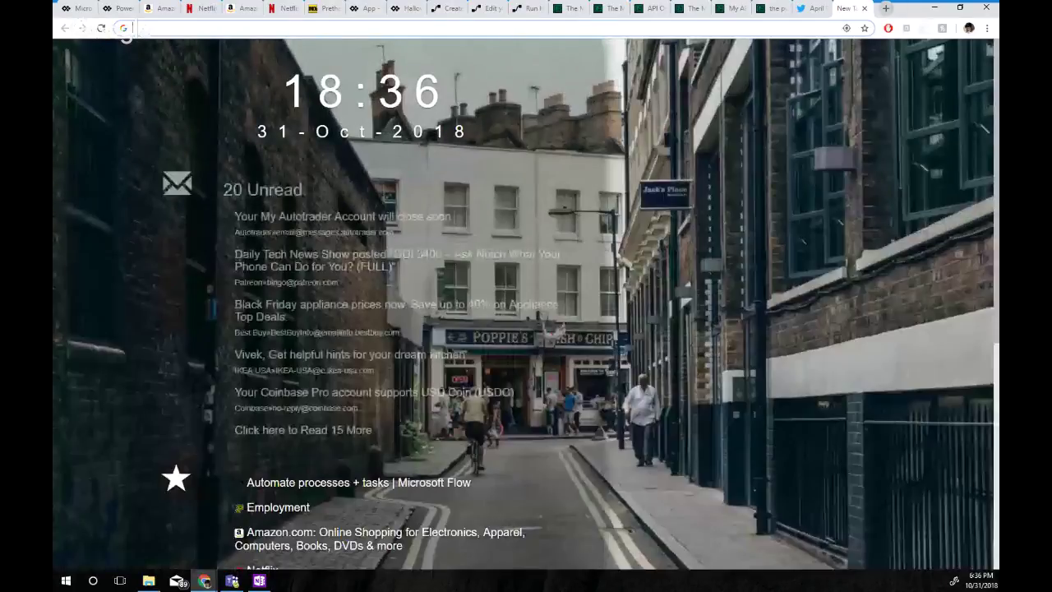
{"action": "type", "text": "mov"}
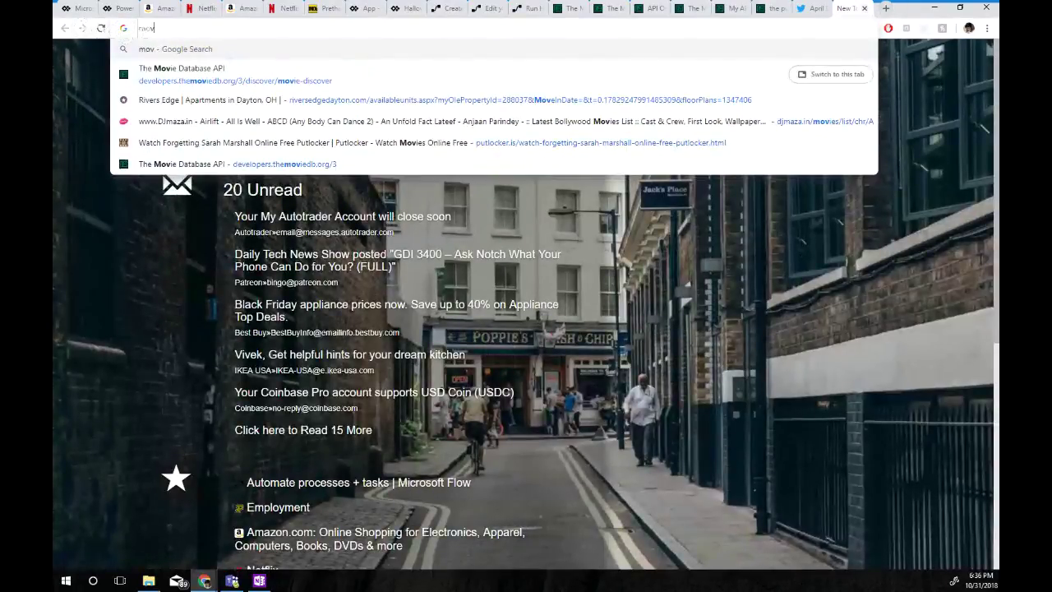
{"action": "type", "text": "ie"}
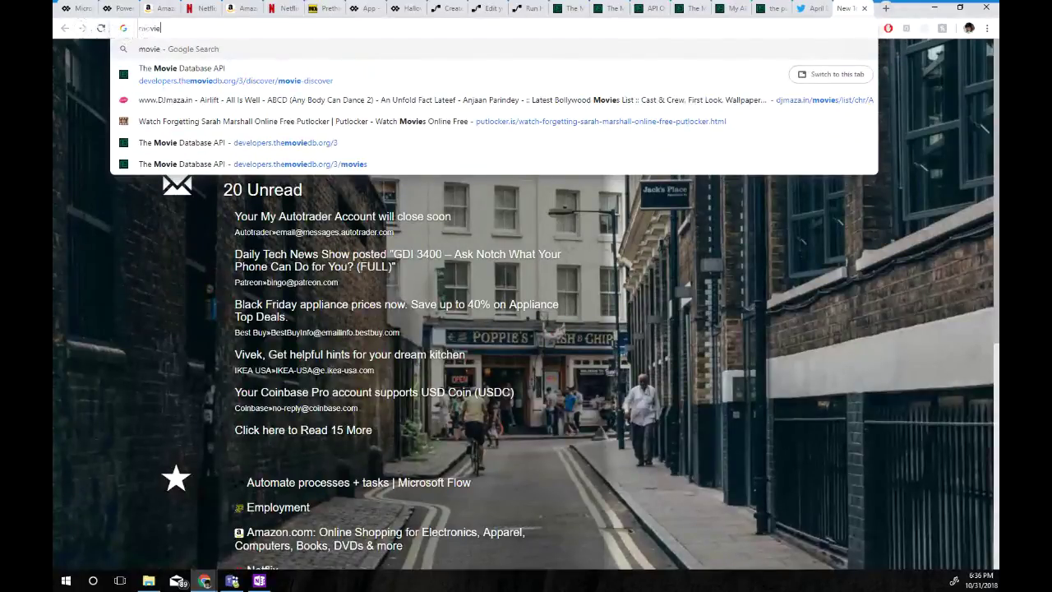
{"action": "type", "text": " database "}
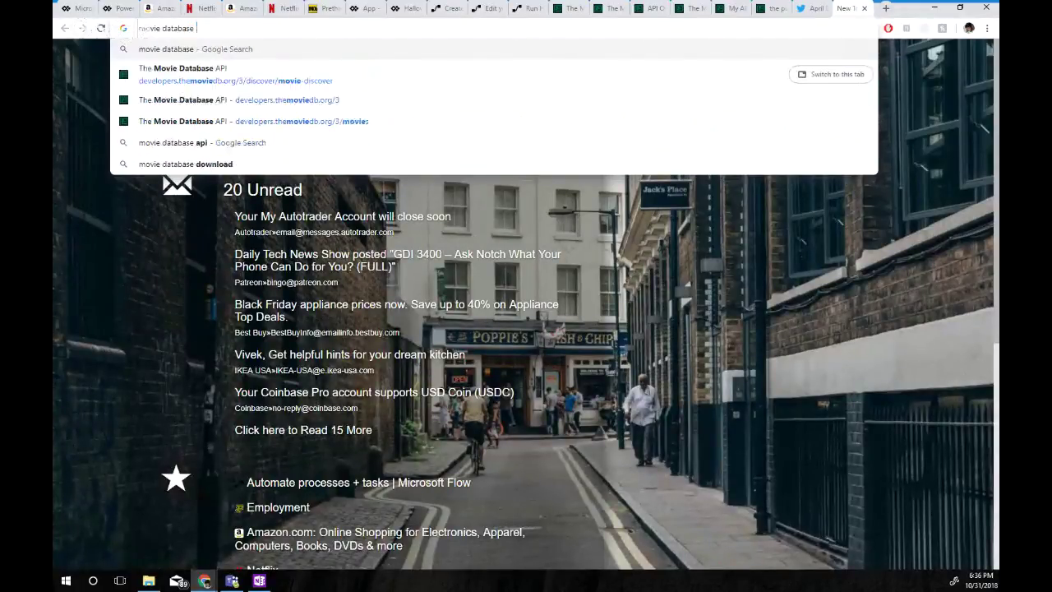
{"action": "type", "text": "api"}
{"action": "key", "text": "Return"}
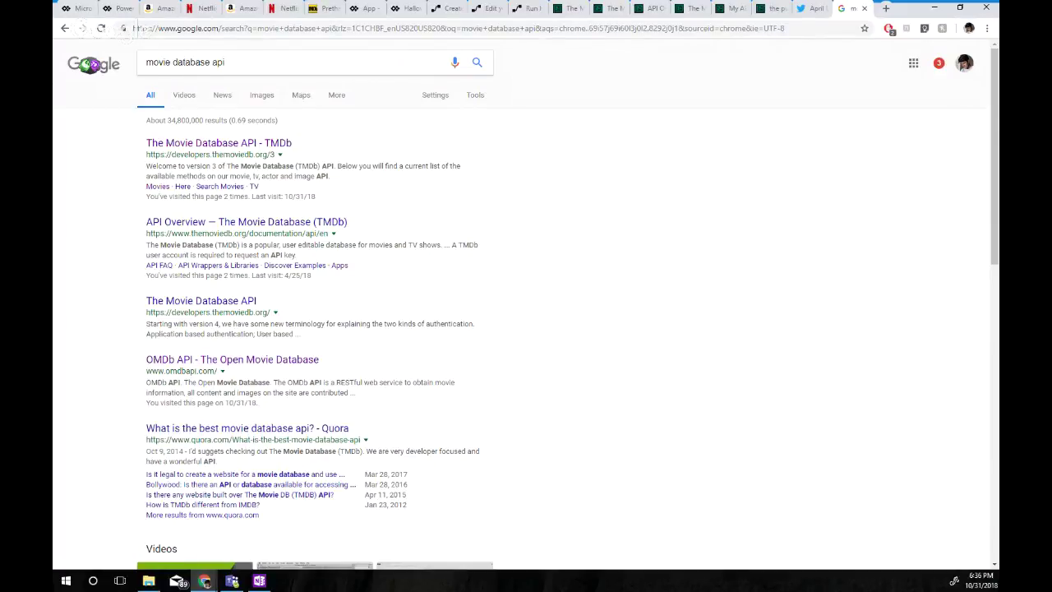
Look through the web search results and open The Movie Database API - TMDb page
{"action": "scroll", "coordinate": [526, 304], "scroll_direction": "down", "scroll_amount": 1}
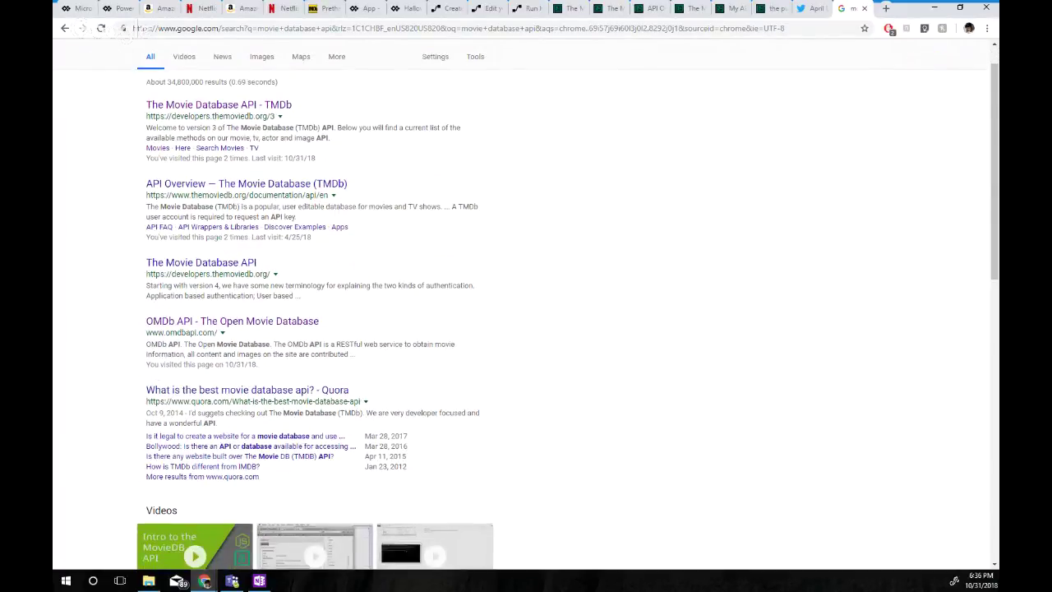
{"action": "scroll", "coordinate": [527, 304], "scroll_direction": "down", "scroll_amount": 1}
{"action": "scroll", "coordinate": [526, 304], "scroll_direction": "down", "scroll_amount": 1}
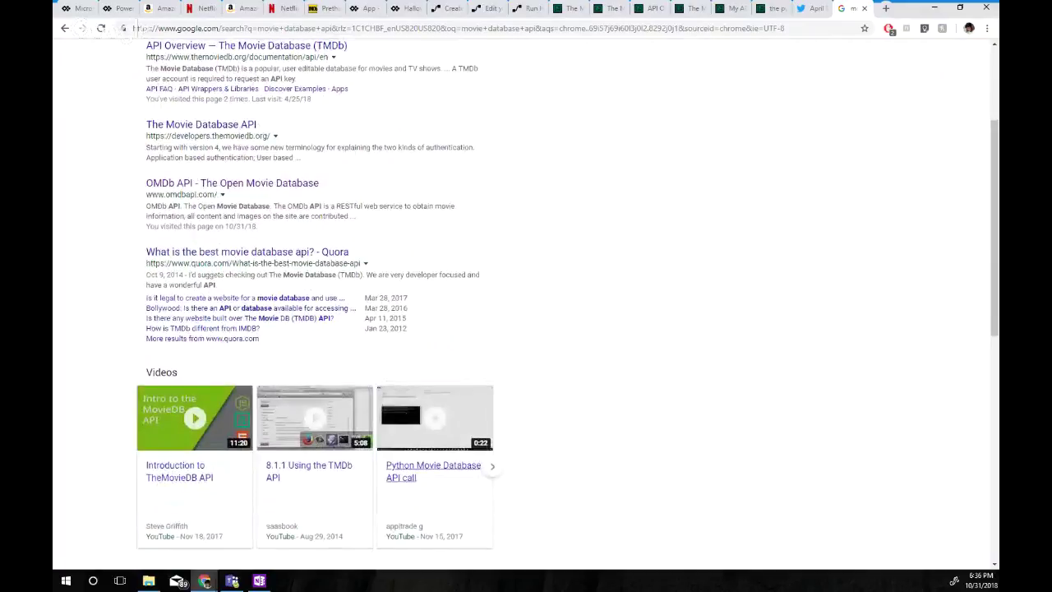
{"action": "scroll", "coordinate": [526, 305], "scroll_direction": "down", "scroll_amount": 1}
{"action": "scroll", "coordinate": [527, 304], "scroll_direction": "down", "scroll_amount": 3}
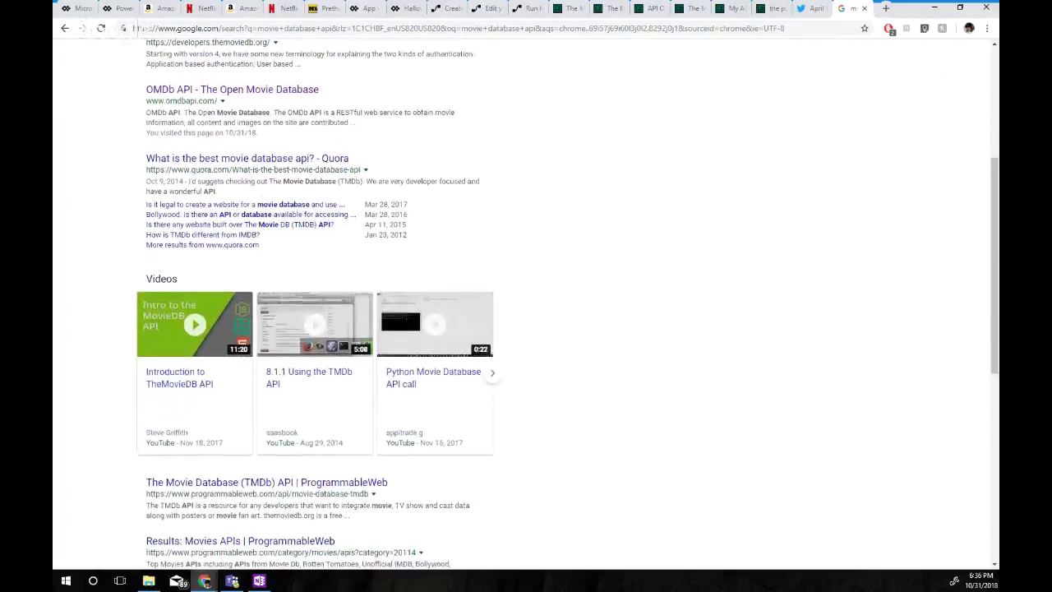
{"action": "scroll", "coordinate": [526, 304], "scroll_direction": "down", "scroll_amount": 1}
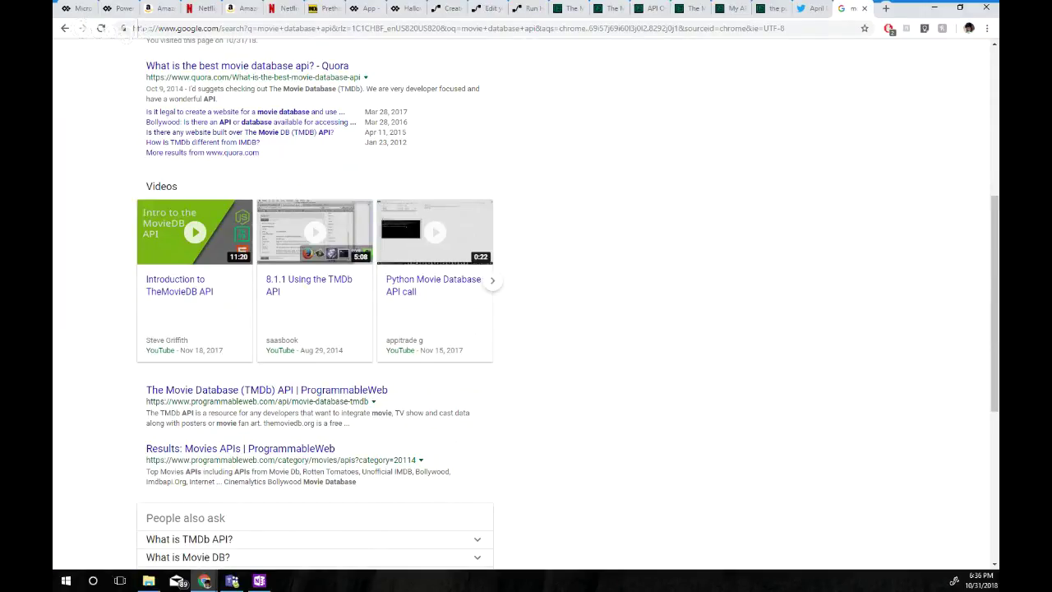
{"action": "scroll", "coordinate": [526, 304], "scroll_direction": "up", "scroll_amount": 5}
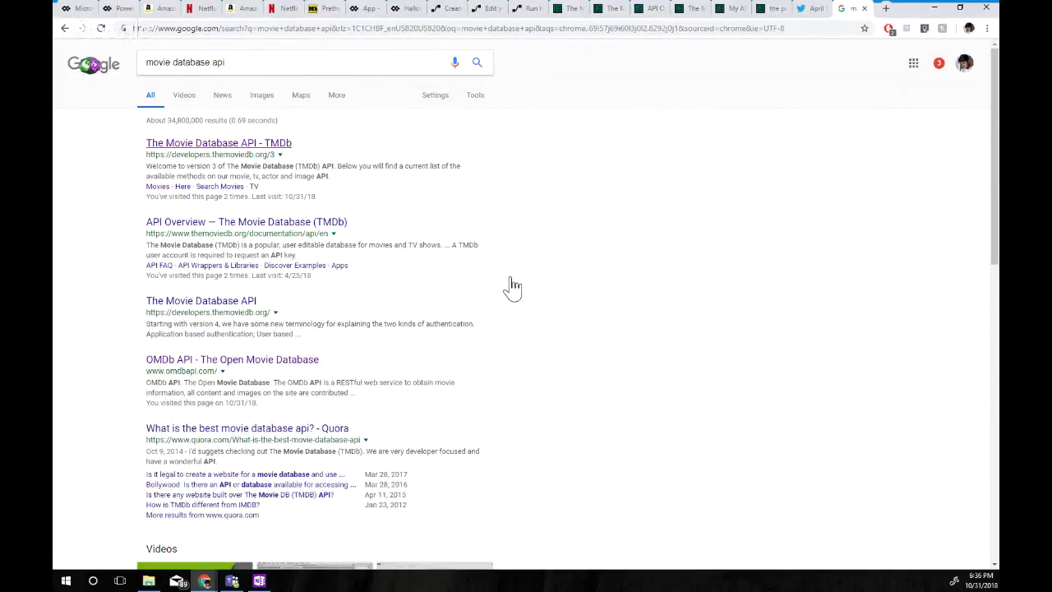
{"action": "left_click", "coordinate": [271, 143]}
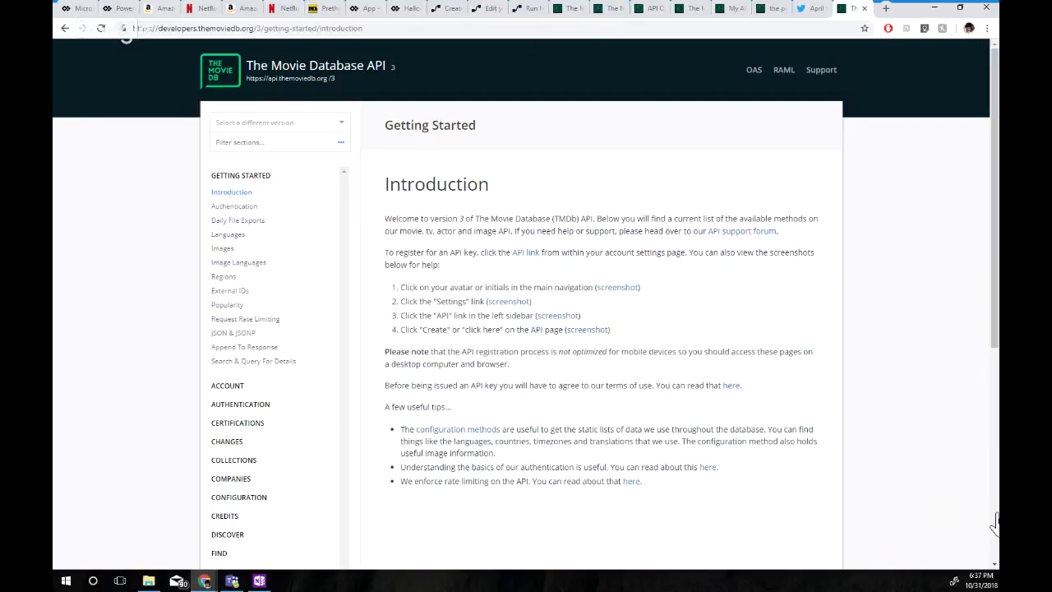
Open the account's API settings page from the API introduction, and open a new browser window
{"action": "left_click", "coordinate": [525, 253]}
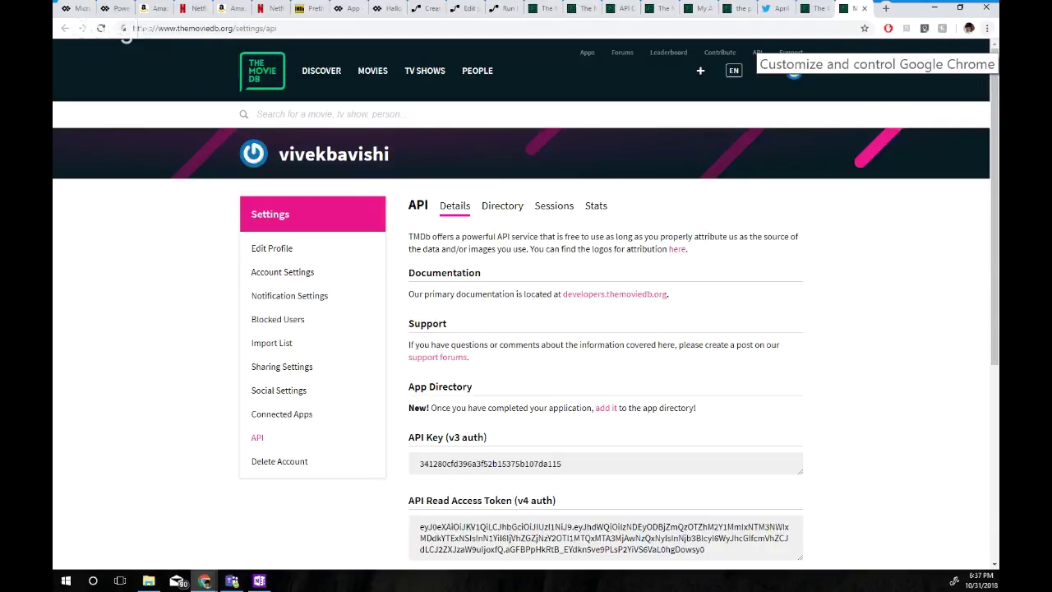
{"action": "left_click", "coordinate": [988, 28]}
{"action": "left_click", "coordinate": [896, 61]}
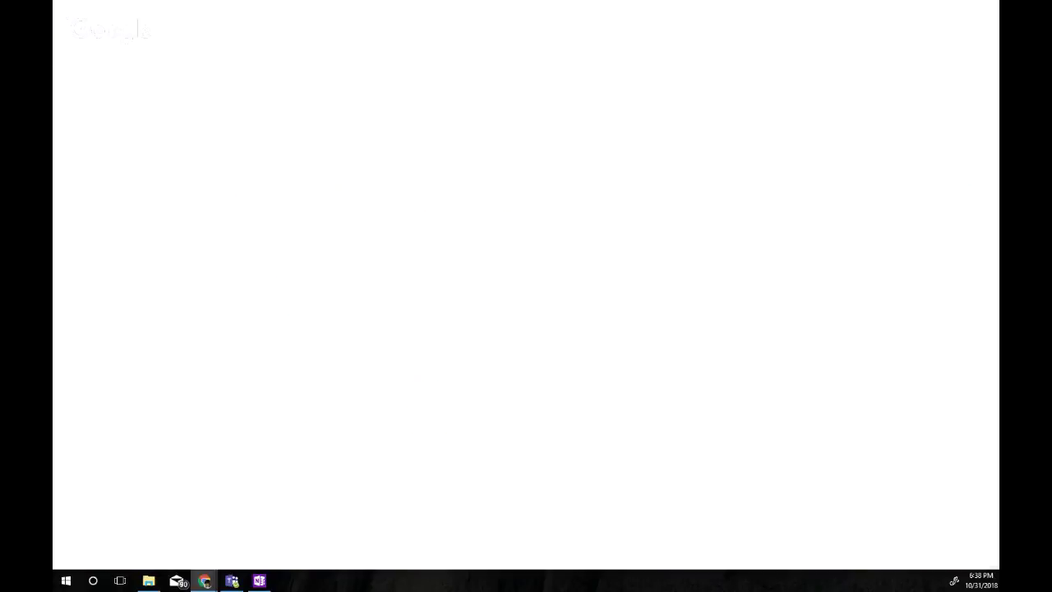
Open The Movie Database API documentation in the incognito window and reach the account sign-up form through its API settings page
{"action": "type", "text": "them"}
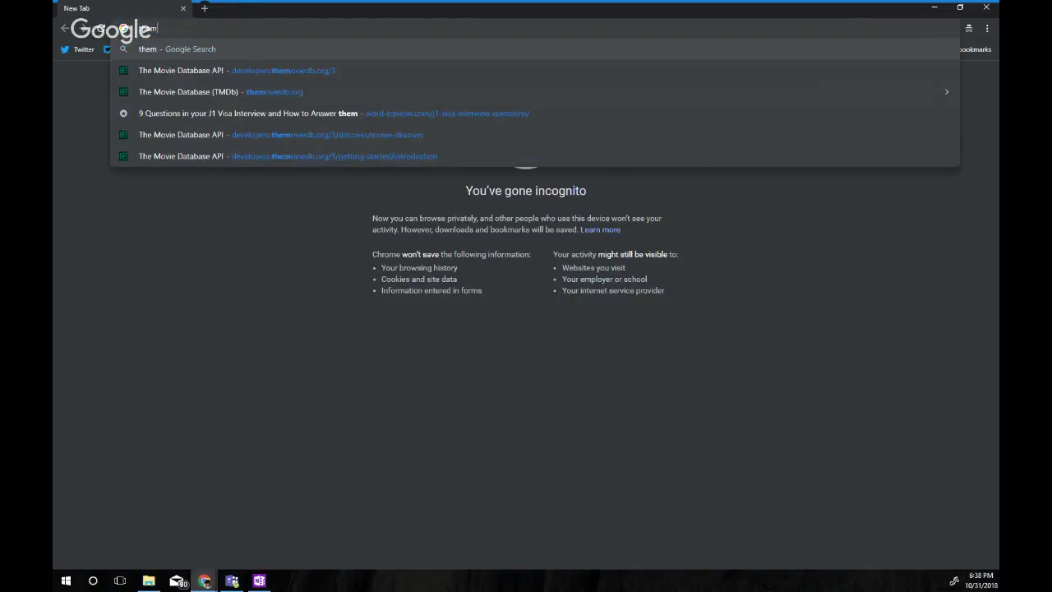
{"action": "key", "text": "Down"}
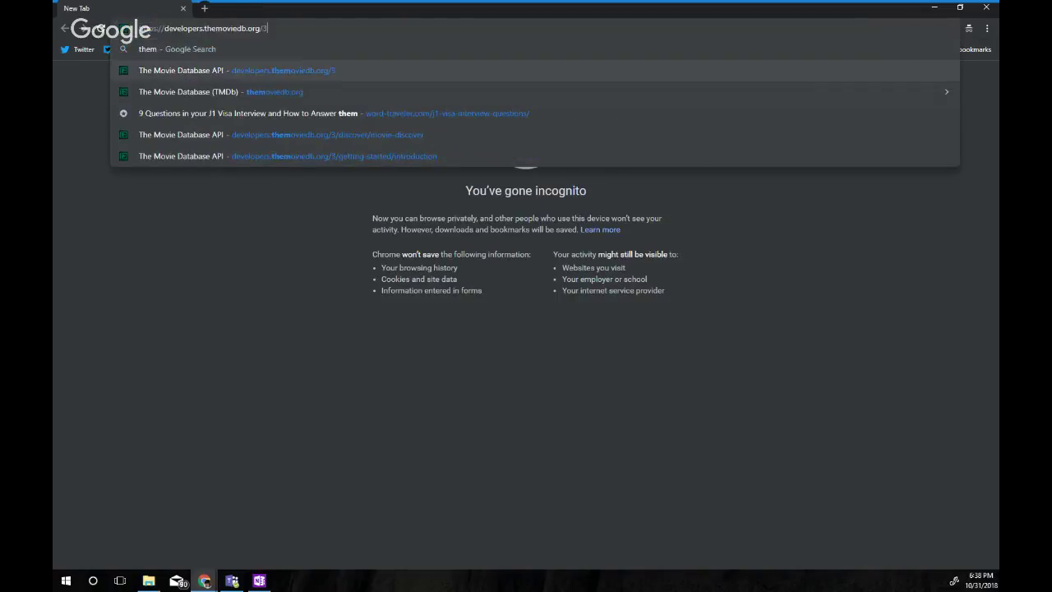
{"action": "key", "text": "Return"}
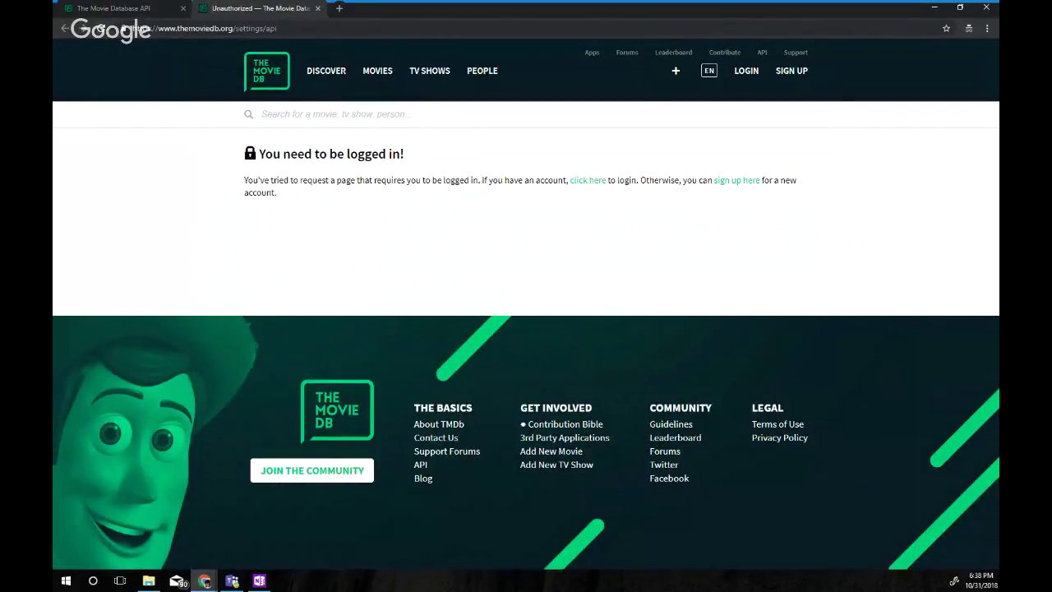
{"action": "left_click", "coordinate": [737, 180]}
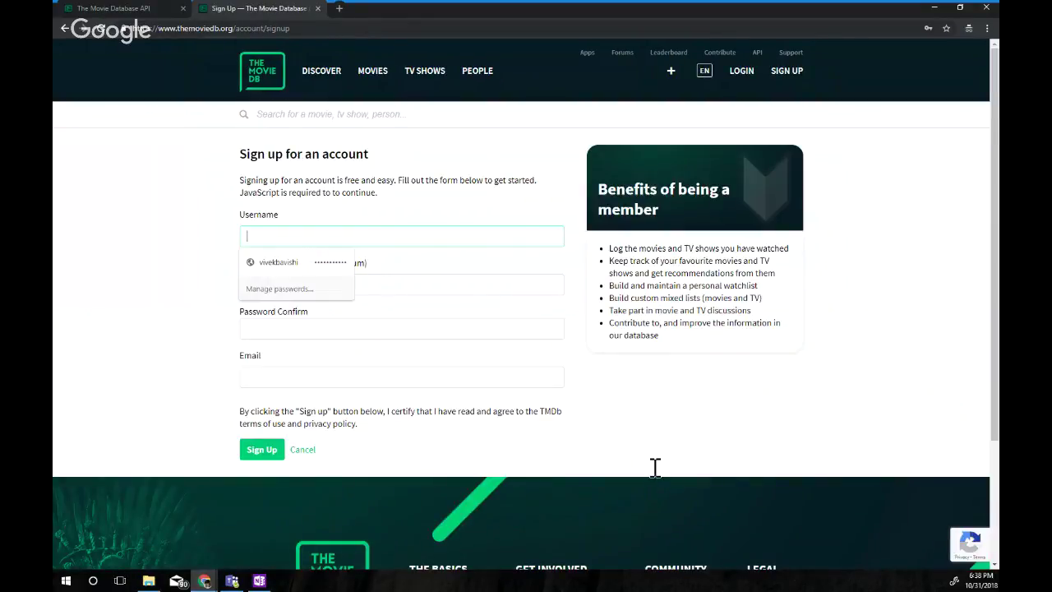
Enter a username and the account password in the sign-up form, moving the form out of view while entering the password
{"action": "type", "text": "that"}
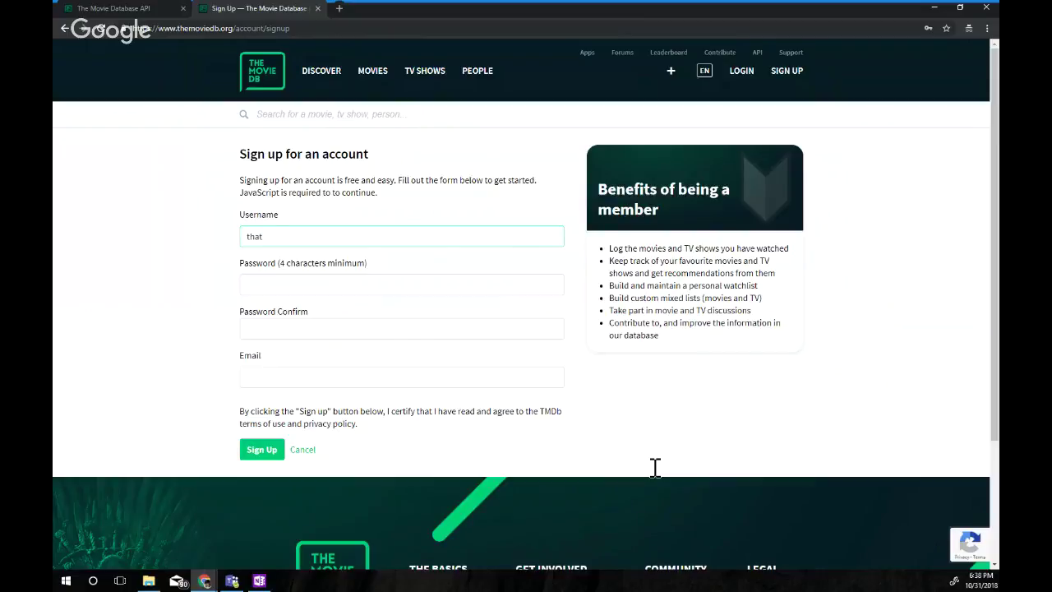
{"action": "type", "text": "apiguy"}
{"action": "key", "text": "Tab"}
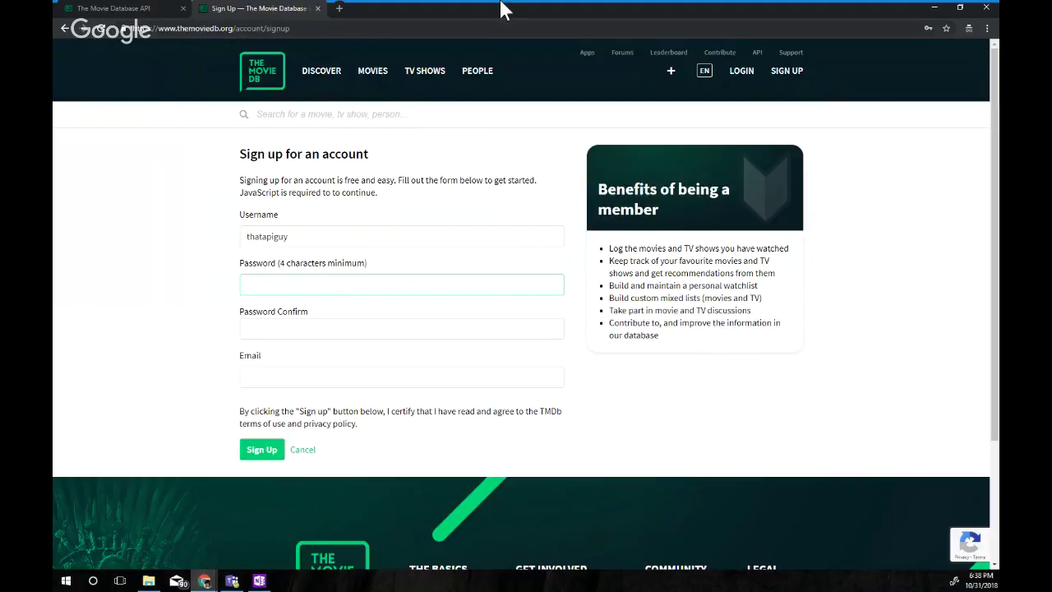
{"action": "left_click_drag", "start_coordinate": [259, 8], "coordinate": [17, 588]}
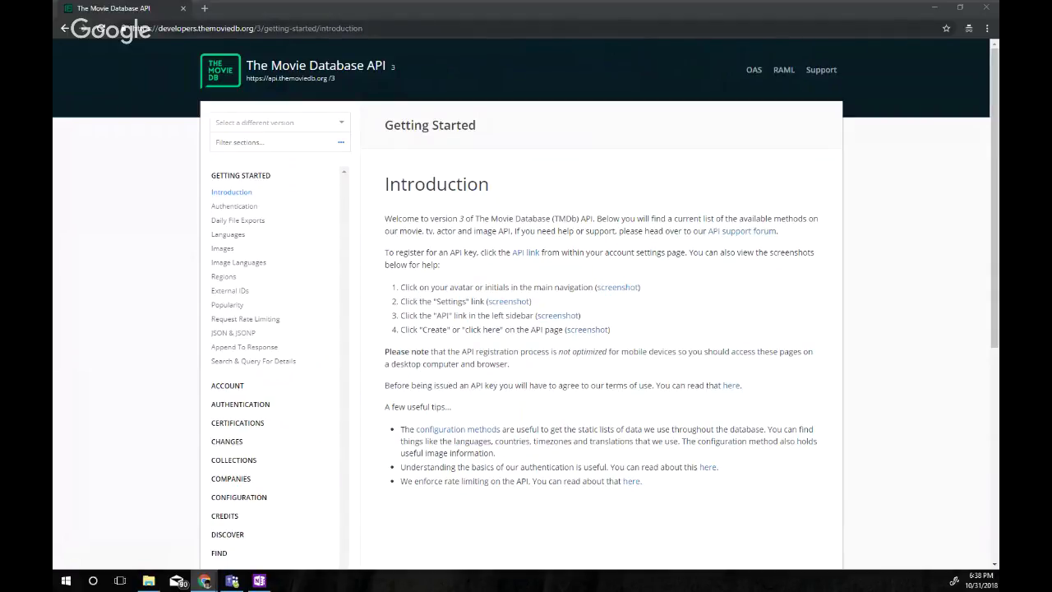
{"action": "left_click_drag", "start_coordinate": [53, 17], "coordinate": [345, 42]}
{"action": "double_click", "coordinate": [411, 28]}
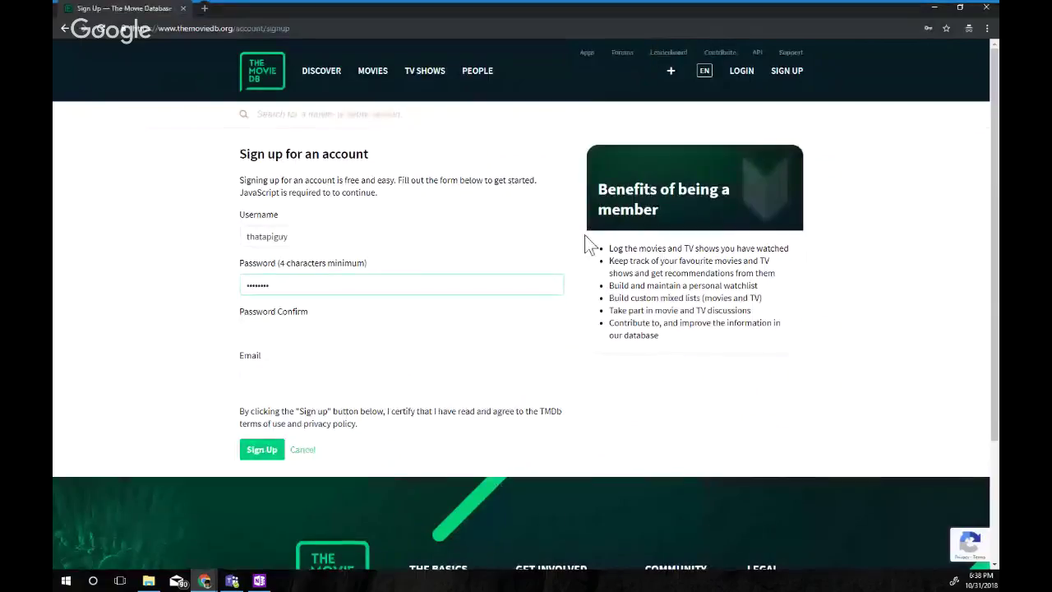
Confirm the account password out of view, fill in the e-mail address, and submit the sign-up form
{"action": "left_click", "coordinate": [288, 328]}
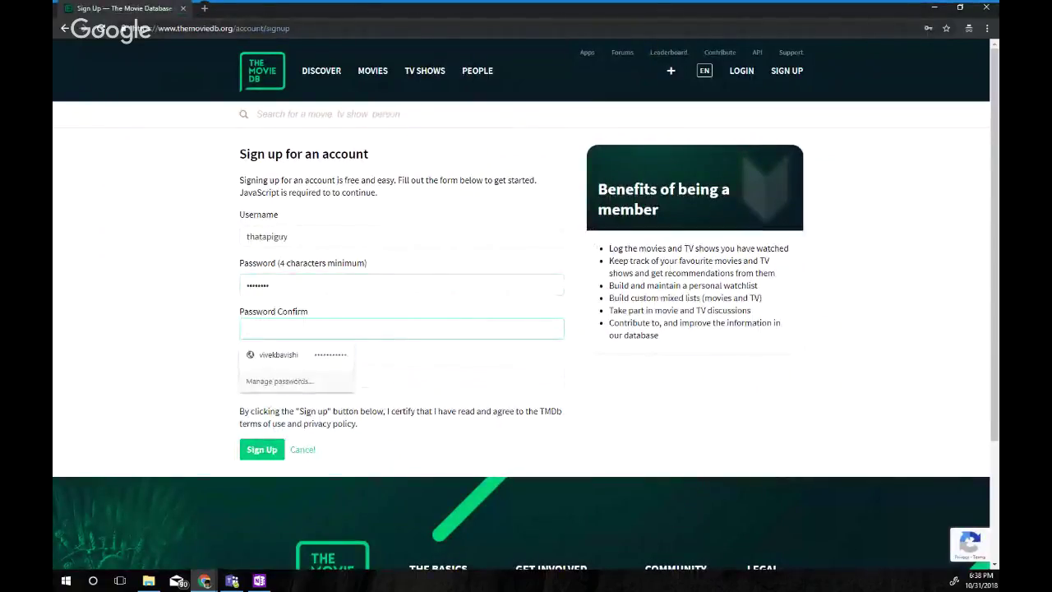
{"action": "left_click_drag", "start_coordinate": [510, 8], "coordinate": [53, 227]}
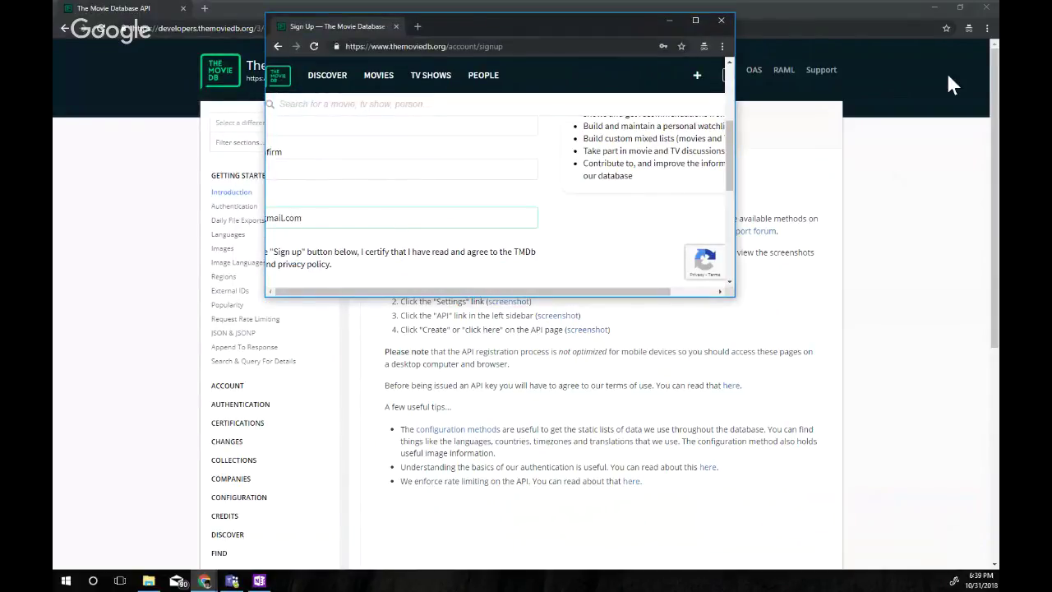
{"action": "left_click", "coordinate": [696, 21]}
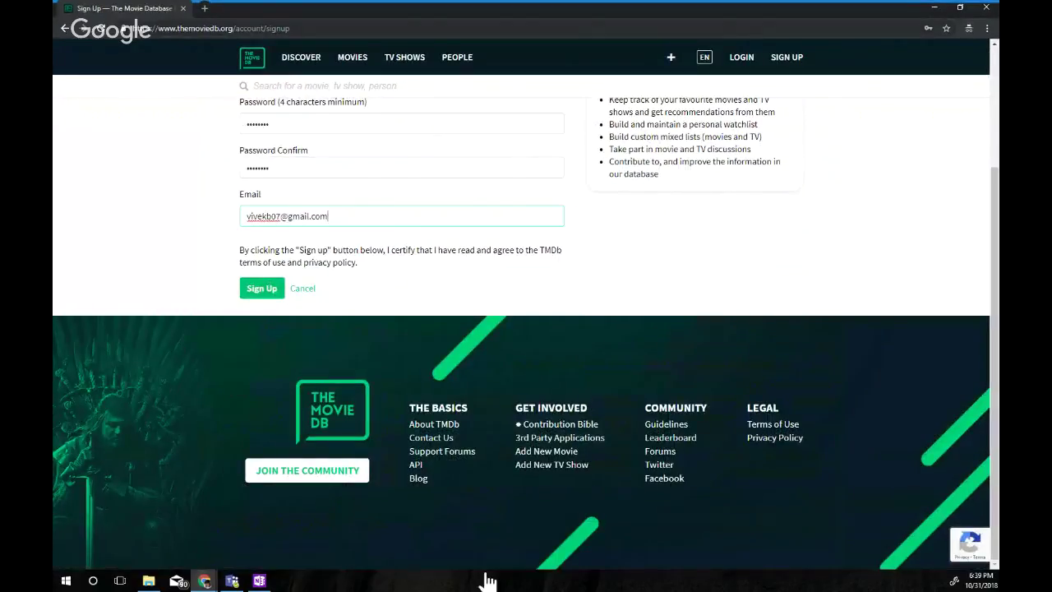
{"action": "key", "text": "Return"}
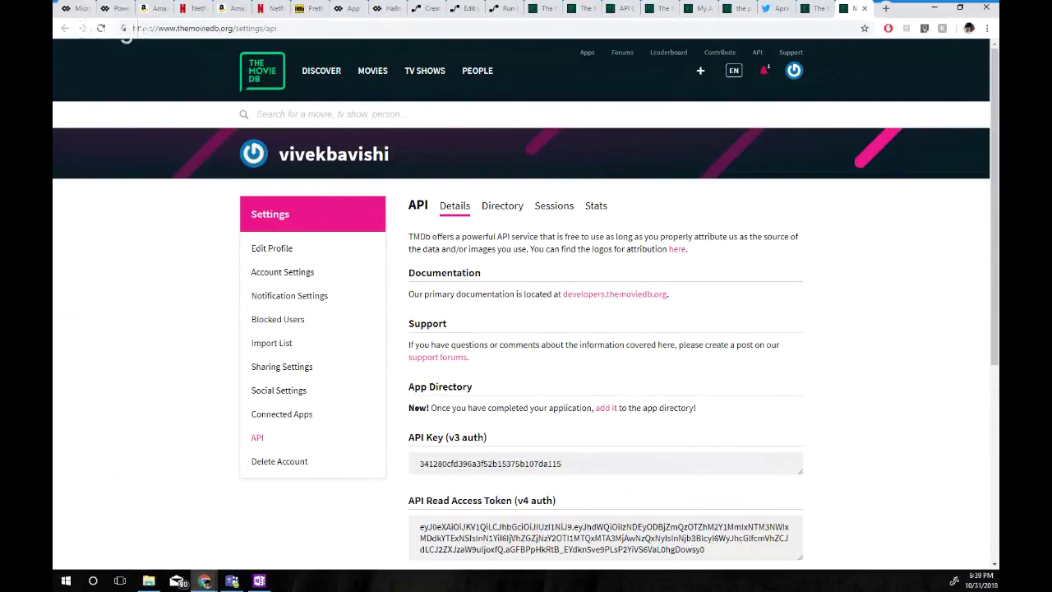
Return to the Movie Discover reference and look through the Networks, Keywords, Genres and Find sections of the API documentation
{"action": "left_click", "coordinate": [543, 10]}
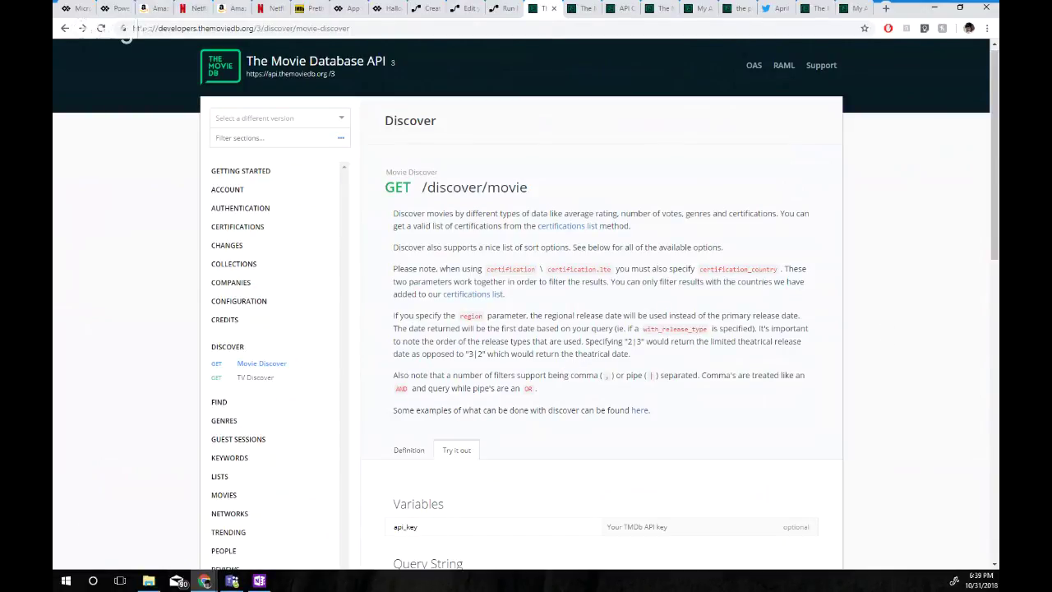
{"action": "scroll", "coordinate": [521, 304], "scroll_direction": "up", "scroll_amount": 1}
{"action": "scroll", "coordinate": [526, 304], "scroll_direction": "down", "scroll_amount": 4}
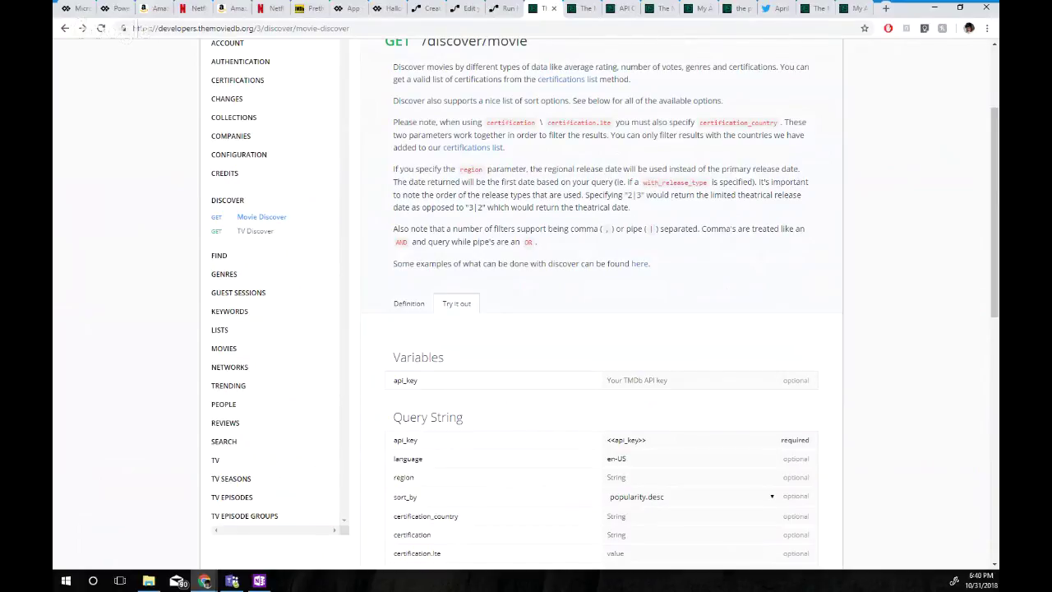
{"action": "left_click", "coordinate": [229, 367]}
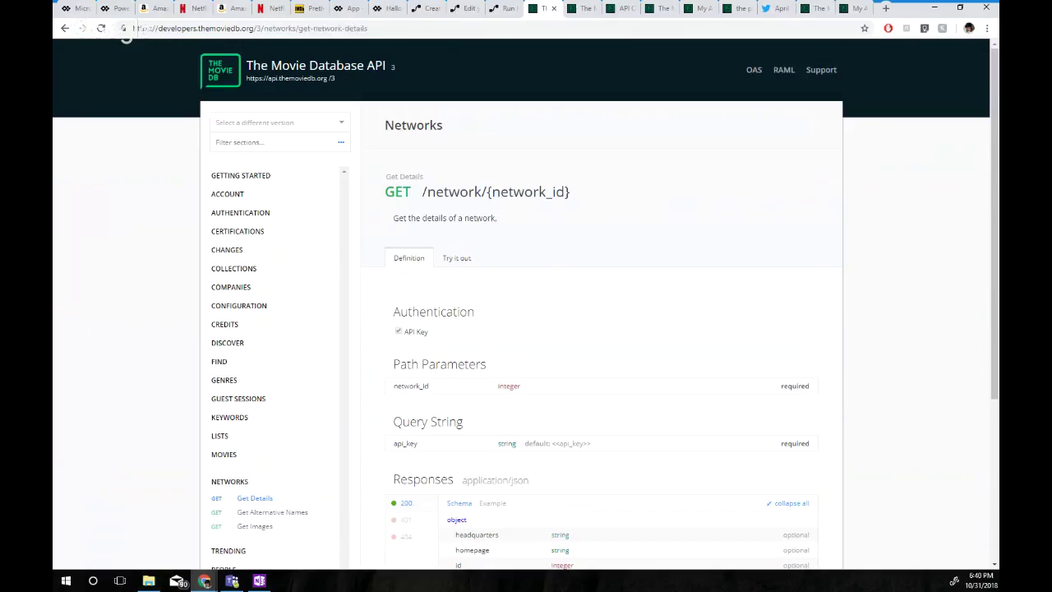
{"action": "left_click", "coordinate": [229, 418]}
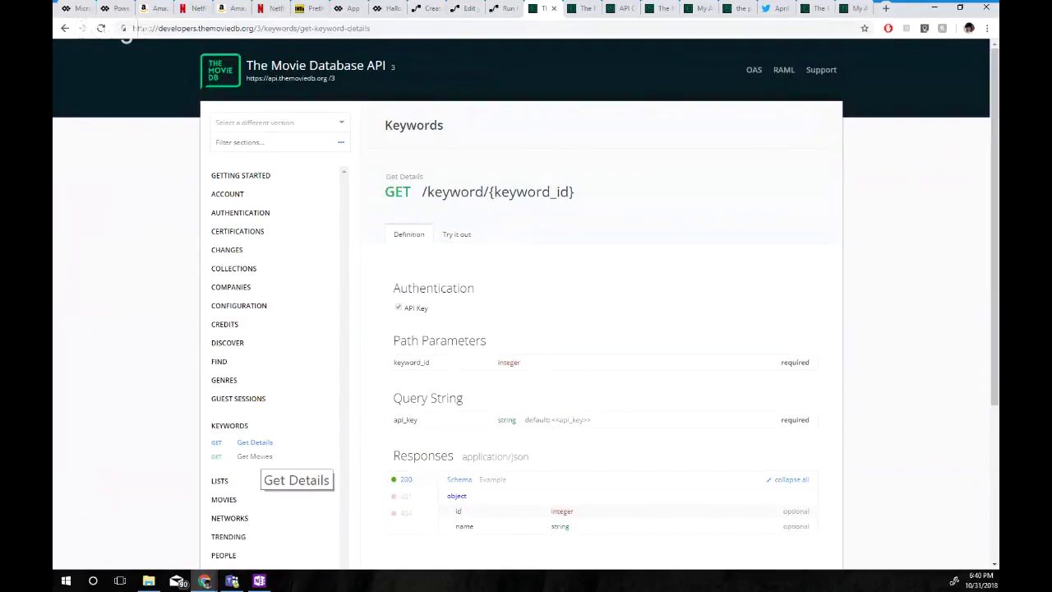
{"action": "left_click", "coordinate": [223, 381]}
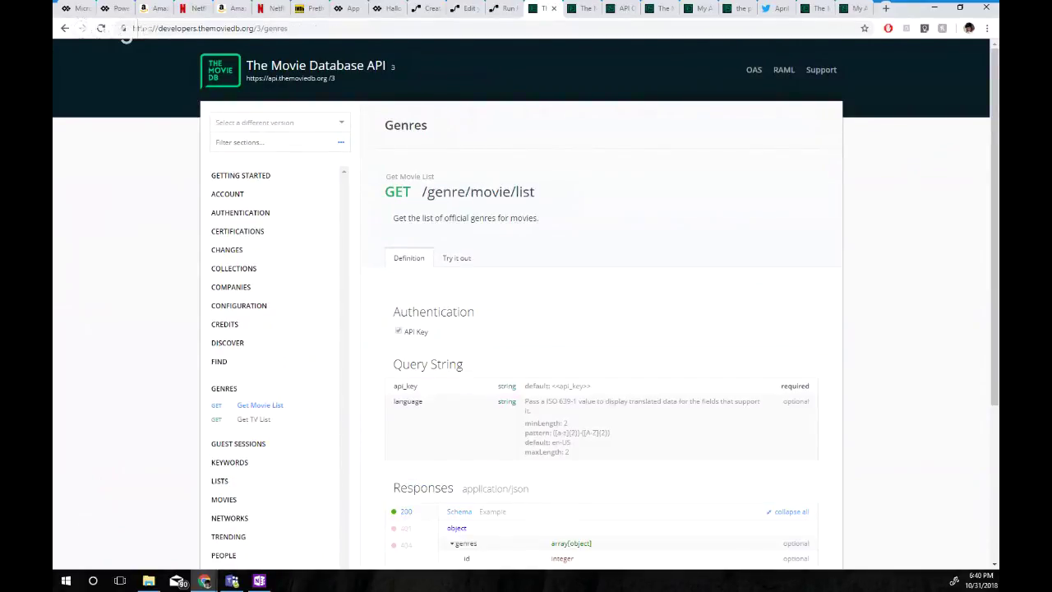
{"action": "scroll", "coordinate": [565, 334], "scroll_direction": "down", "scroll_amount": 1}
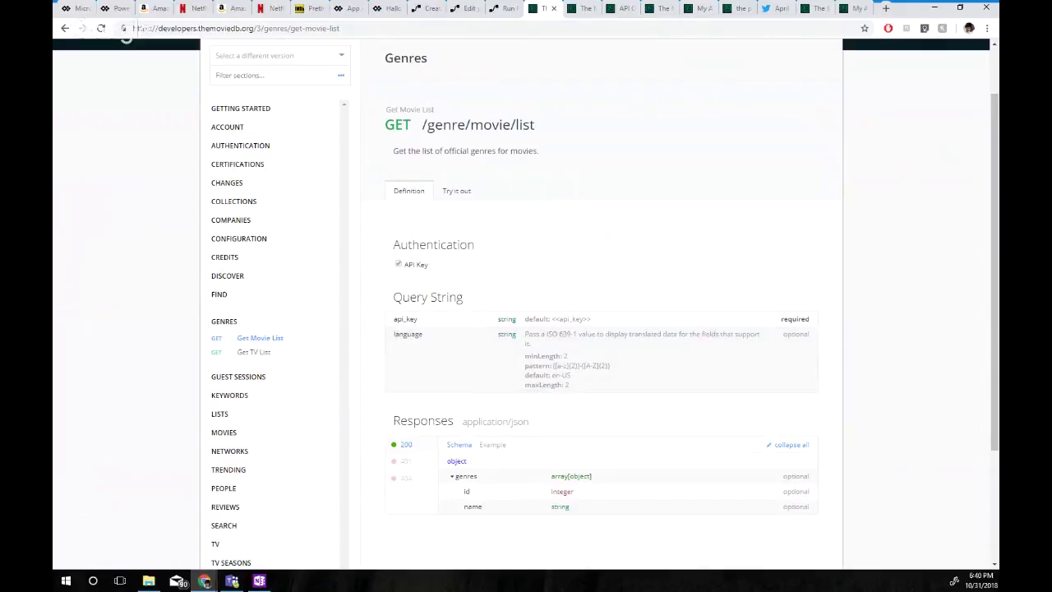
{"action": "scroll", "coordinate": [565, 335], "scroll_direction": "down", "scroll_amount": 1}
{"action": "left_click", "coordinate": [221, 264]}
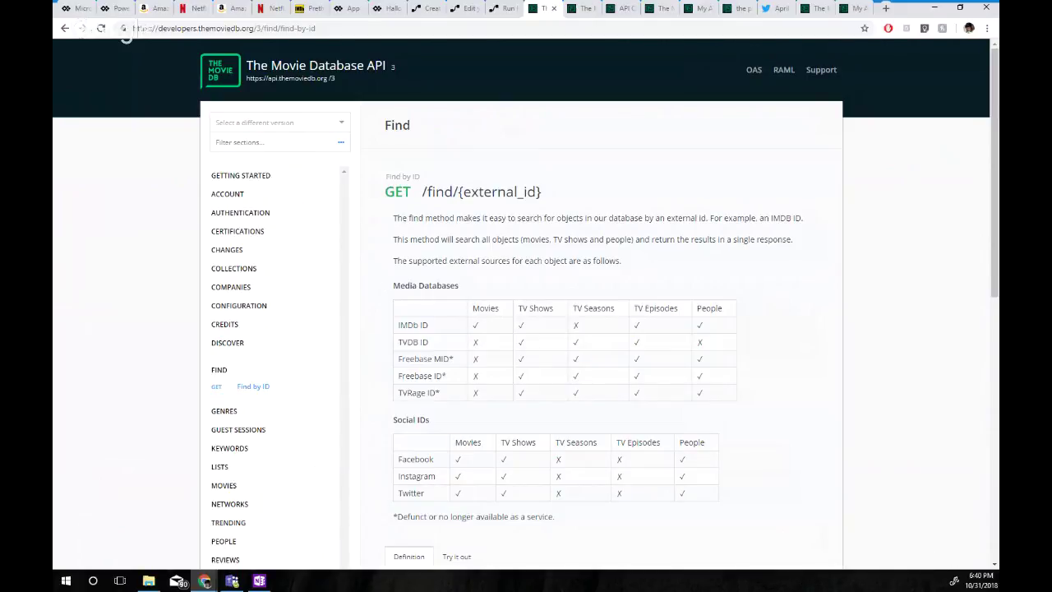
Reopen the Movie Discover reference and read through its description and the query string parameters available for trying it out
{"action": "left_click", "coordinate": [228, 343]}
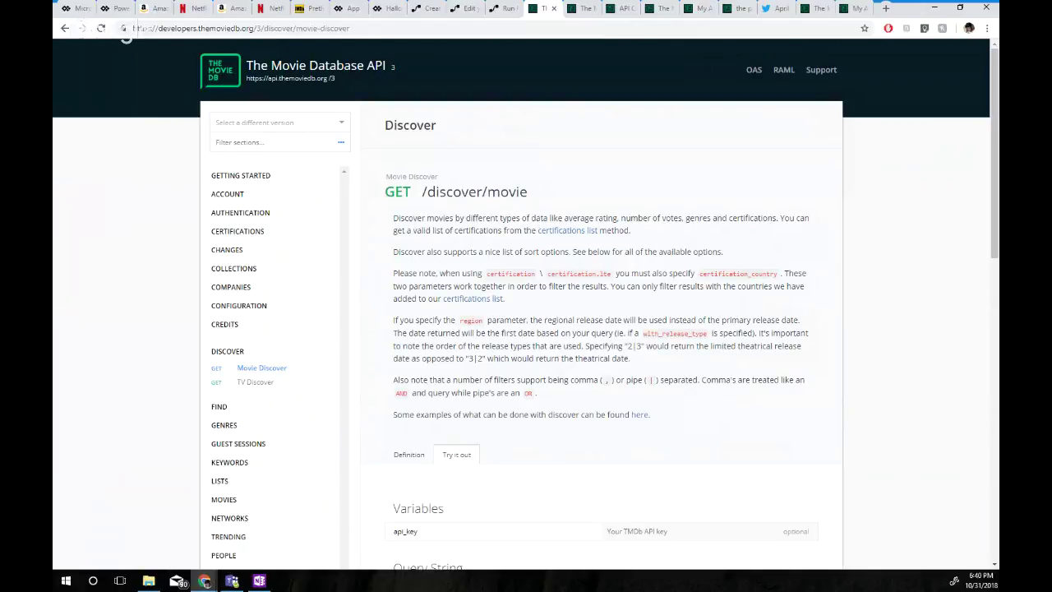
{"action": "scroll", "coordinate": [526, 304], "scroll_direction": "down", "scroll_amount": 1}
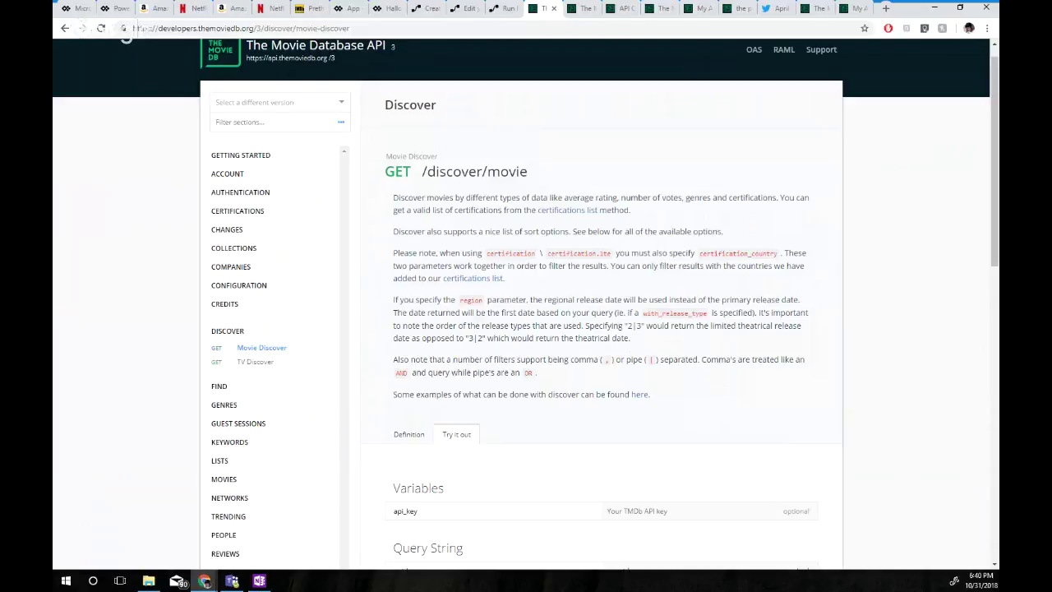
{"action": "scroll", "coordinate": [526, 305], "scroll_direction": "down", "scroll_amount": 1}
{"action": "scroll", "coordinate": [526, 304], "scroll_direction": "down", "scroll_amount": 1}
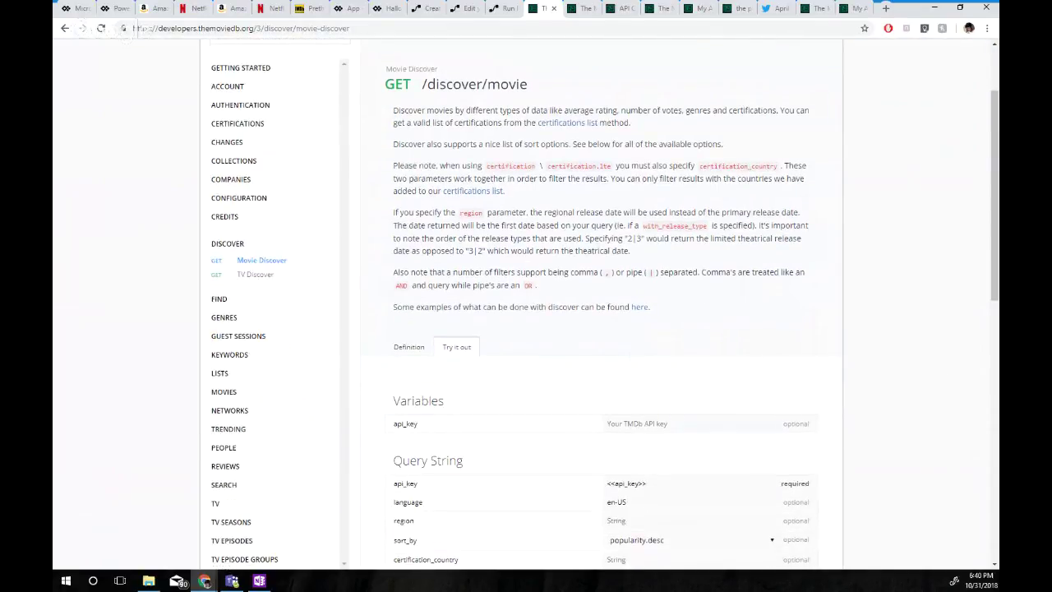
{"action": "scroll", "coordinate": [526, 304], "scroll_direction": "down", "scroll_amount": 1}
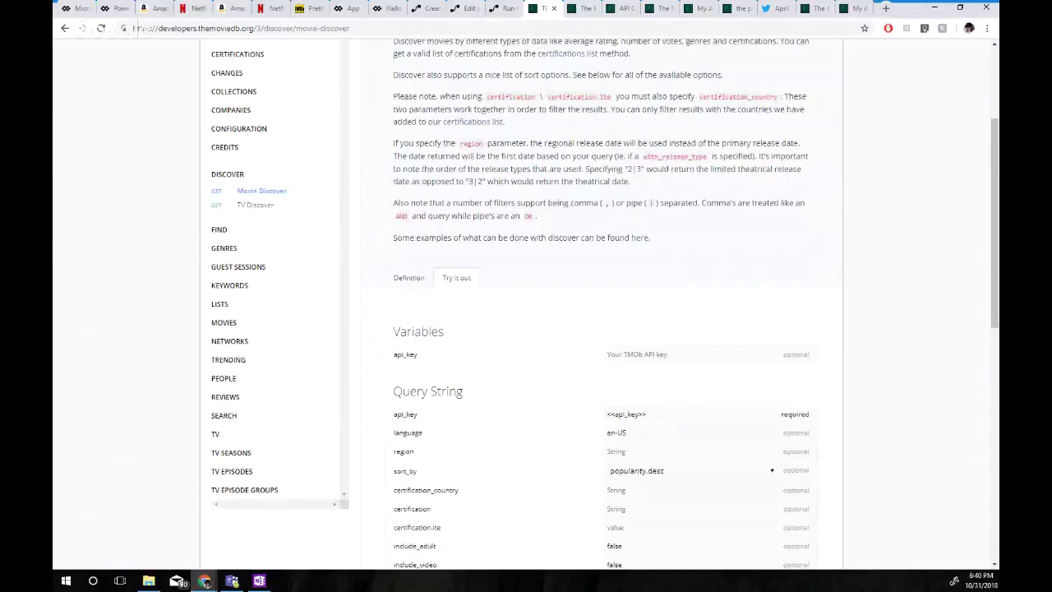
{"action": "scroll", "coordinate": [526, 304], "scroll_direction": "down", "scroll_amount": 2}
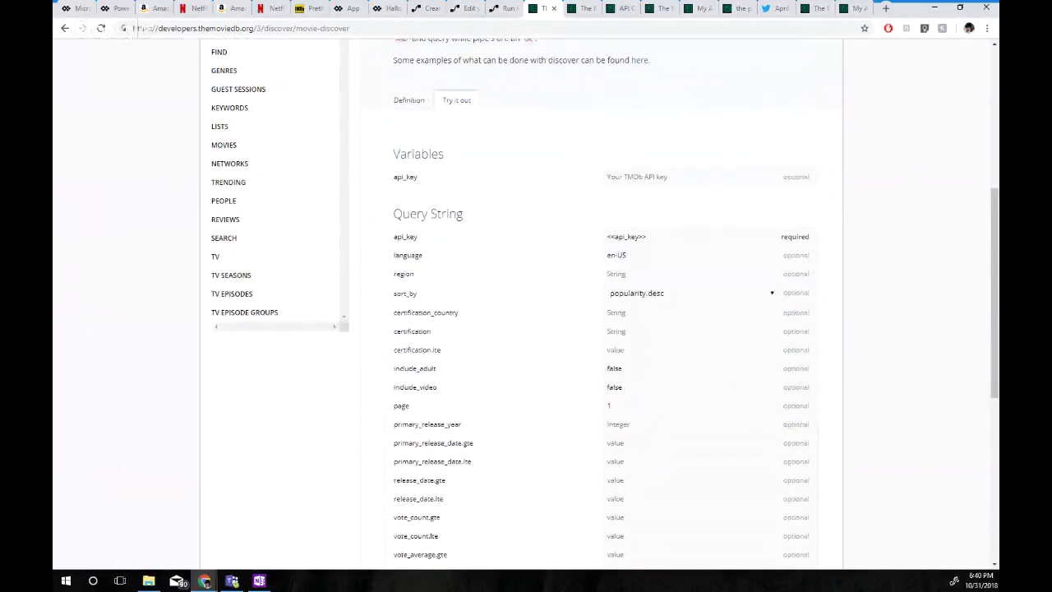
{"action": "scroll", "coordinate": [526, 304], "scroll_direction": "down", "scroll_amount": 2}
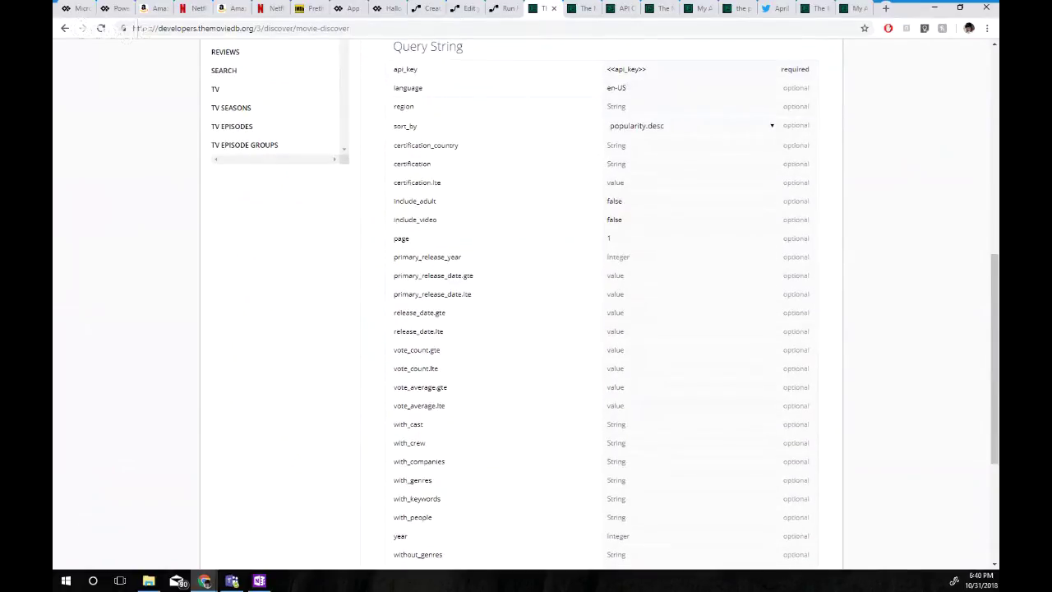
{"action": "scroll", "coordinate": [527, 304], "scroll_direction": "down", "scroll_amount": 2}
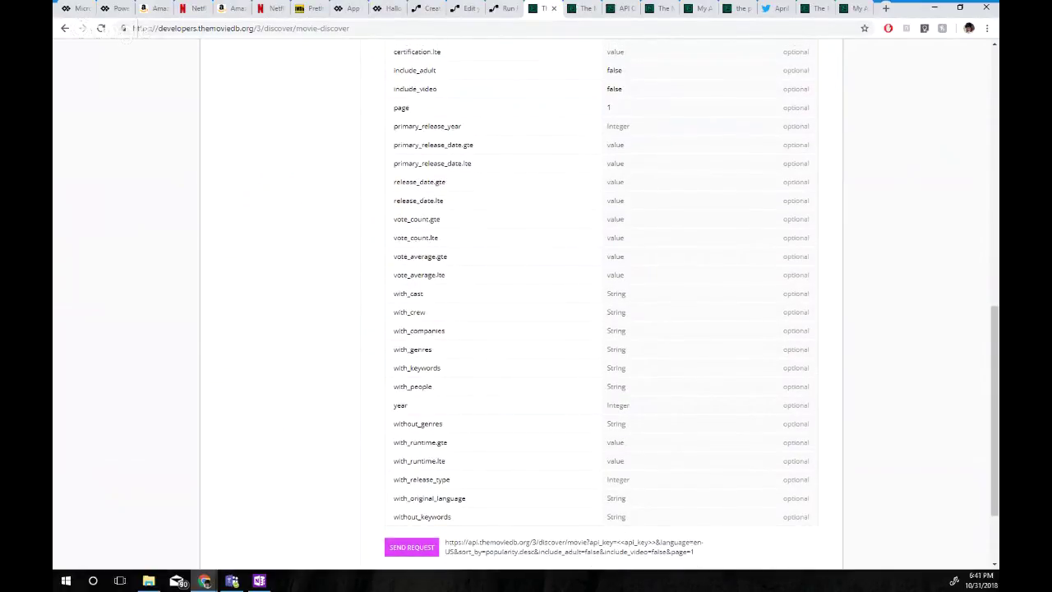
Examine the api_key variable and the optional filters of the Movie Discover request, such as with_genres, down to the generated request URL
{"action": "scroll", "coordinate": [526, 304], "scroll_direction": "up", "scroll_amount": 5}
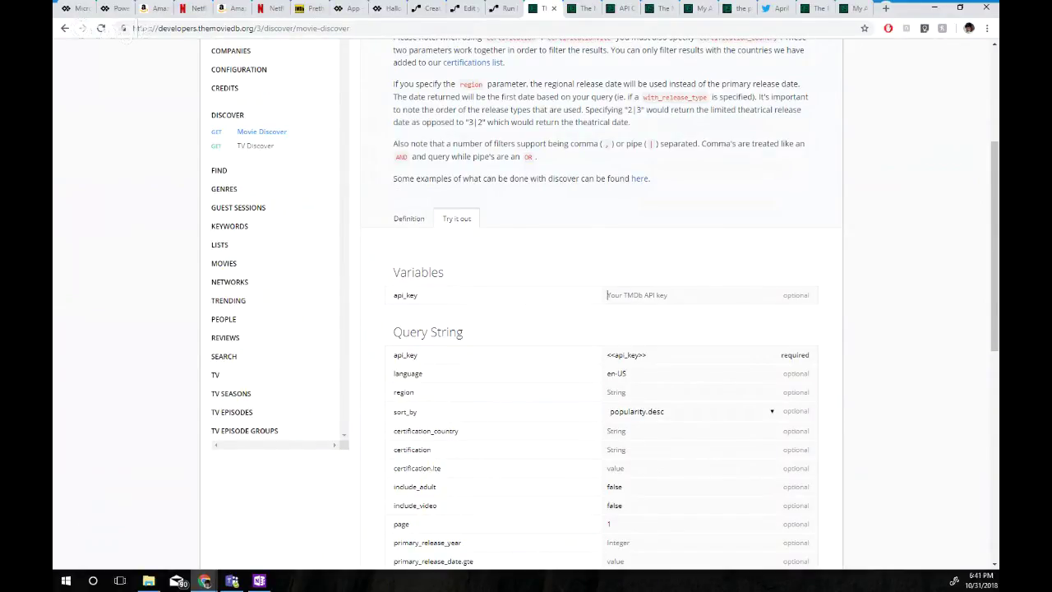
{"action": "scroll", "coordinate": [526, 304], "scroll_direction": "down", "scroll_amount": 1}
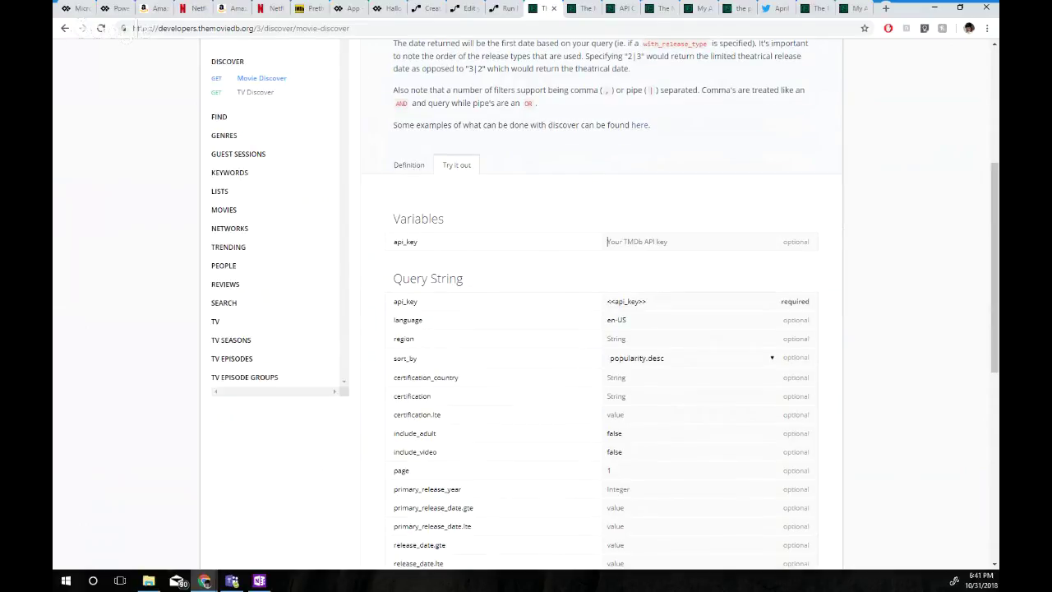
{"action": "scroll", "coordinate": [526, 305], "scroll_direction": "down", "scroll_amount": 1}
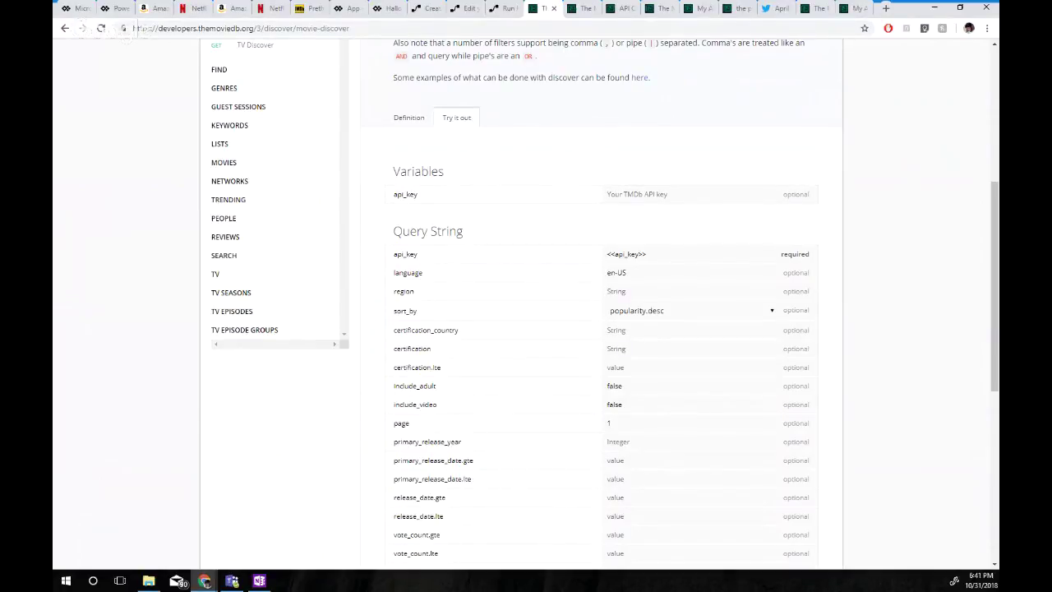
{"action": "scroll", "coordinate": [526, 304], "scroll_direction": "down", "scroll_amount": 3}
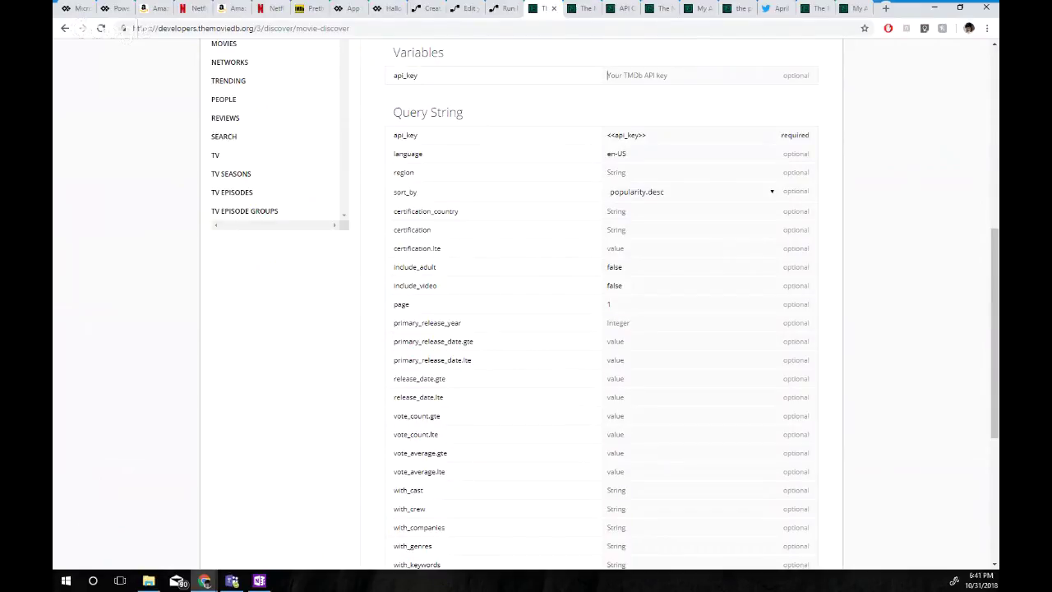
{"action": "scroll", "coordinate": [526, 304], "scroll_direction": "down", "scroll_amount": 3}
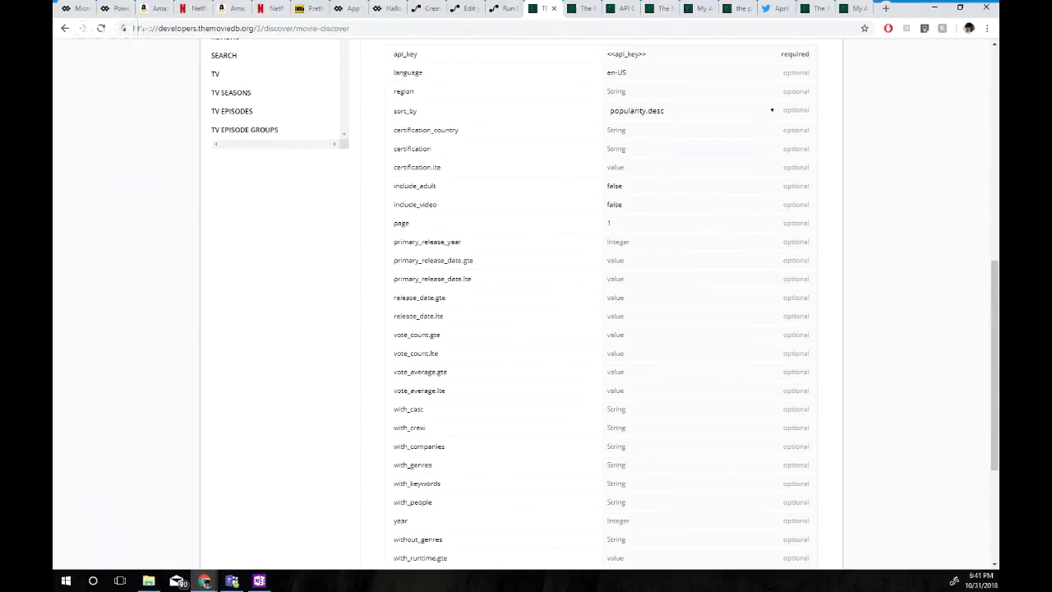
{"action": "scroll", "coordinate": [526, 304], "scroll_direction": "down", "scroll_amount": 3}
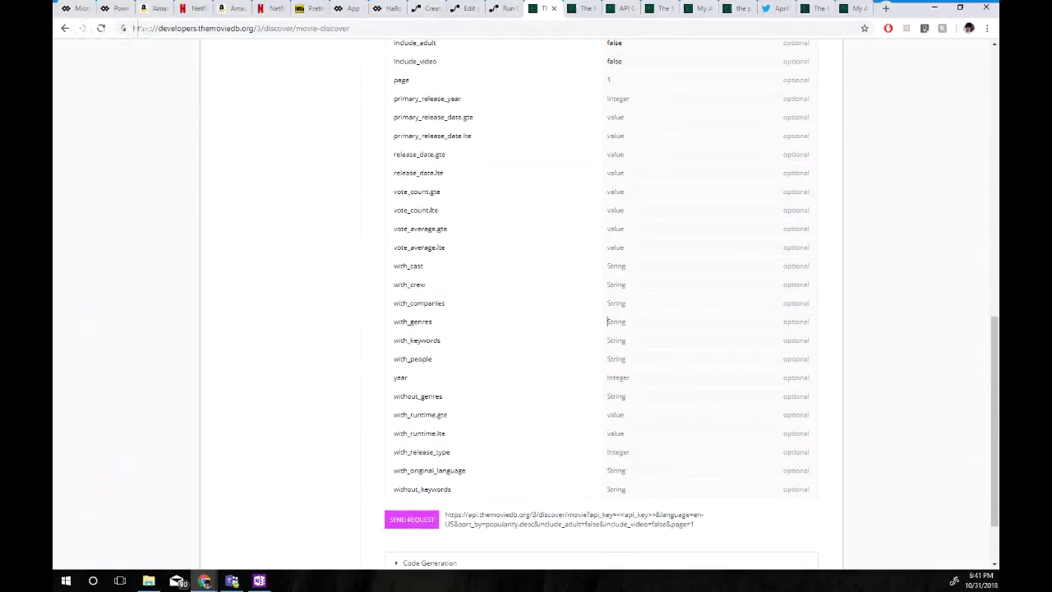
{"action": "scroll", "coordinate": [607, 322], "scroll_direction": "up", "scroll_amount": 12}
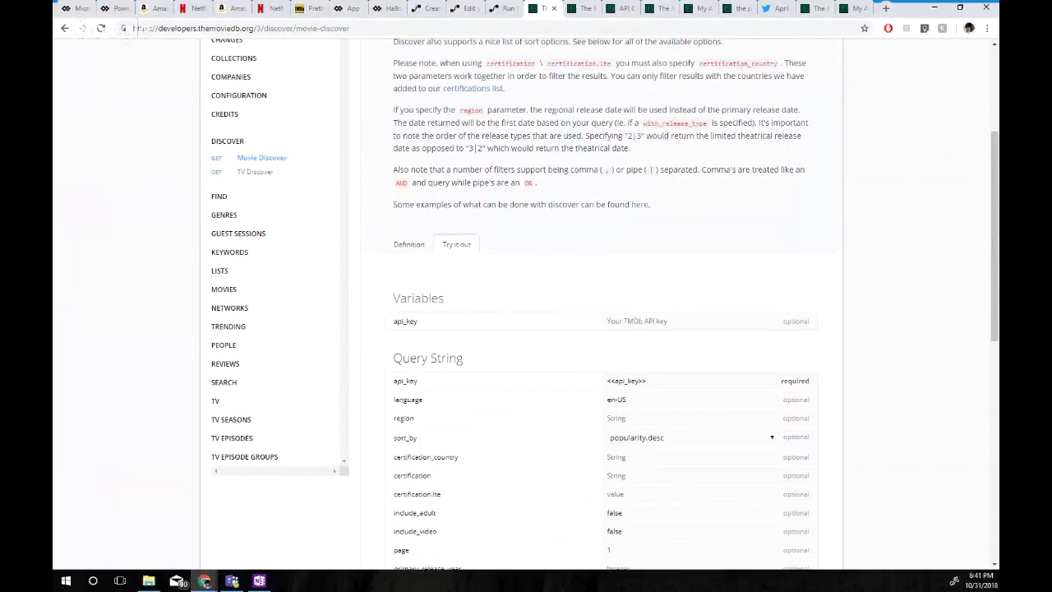
{"action": "scroll", "coordinate": [411, 442], "scroll_direction": "down", "scroll_amount": 10}
{"action": "scroll", "coordinate": [608, 364], "scroll_direction": "down", "scroll_amount": 1}
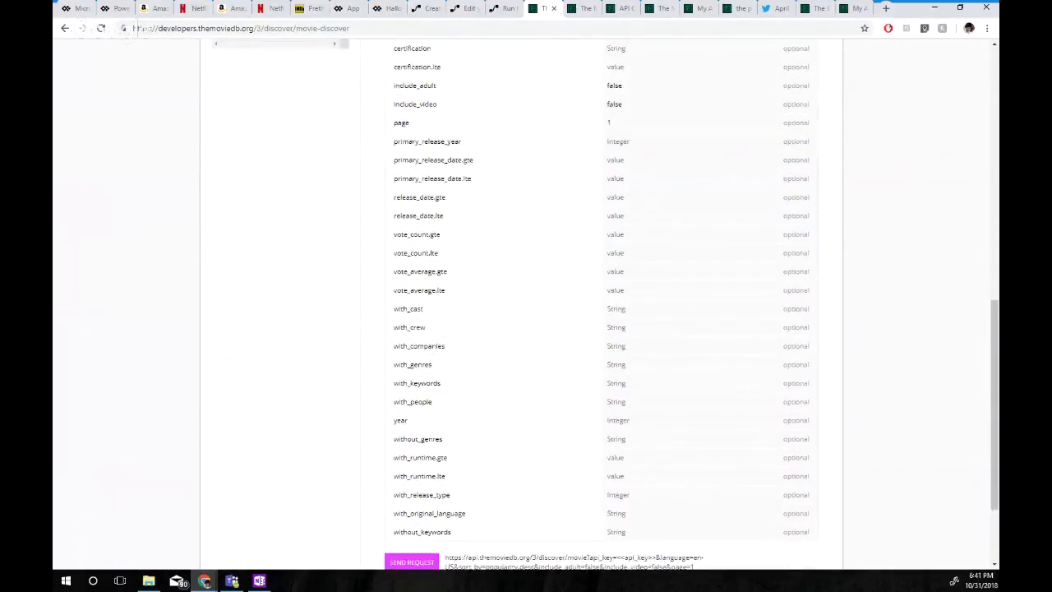
{"action": "scroll", "coordinate": [464, 505], "scroll_direction": "up", "scroll_amount": 12}
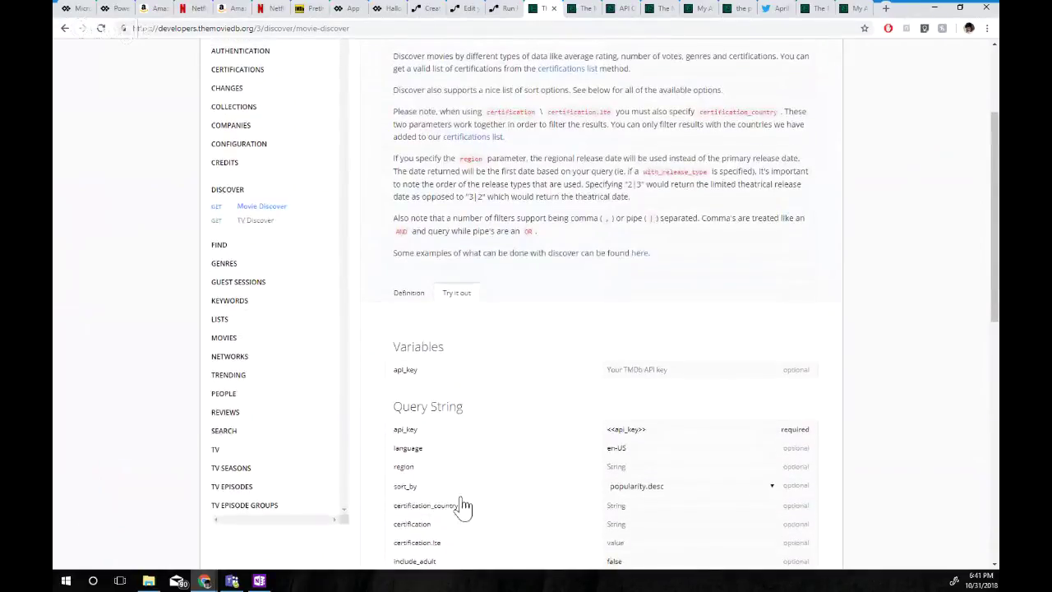
Open the Get Movie List reference for genres and send a trial request without filling in an API key
{"action": "key", "text": "alt+Left"}
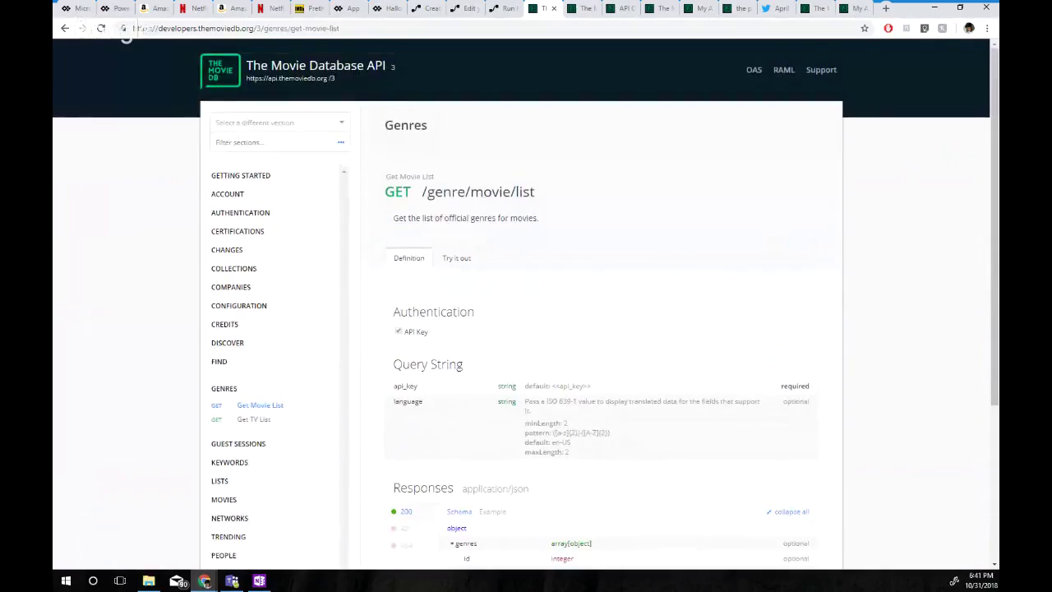
{"action": "scroll", "coordinate": [521, 547], "scroll_direction": "down", "scroll_amount": 5}
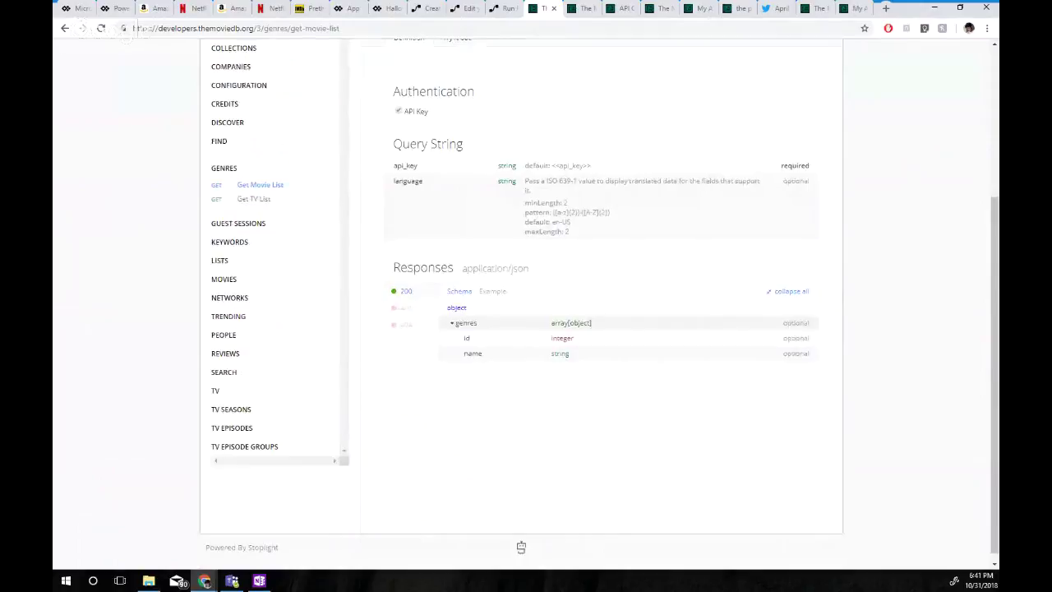
{"action": "scroll", "coordinate": [600, 300], "scroll_direction": "down", "scroll_amount": 1}
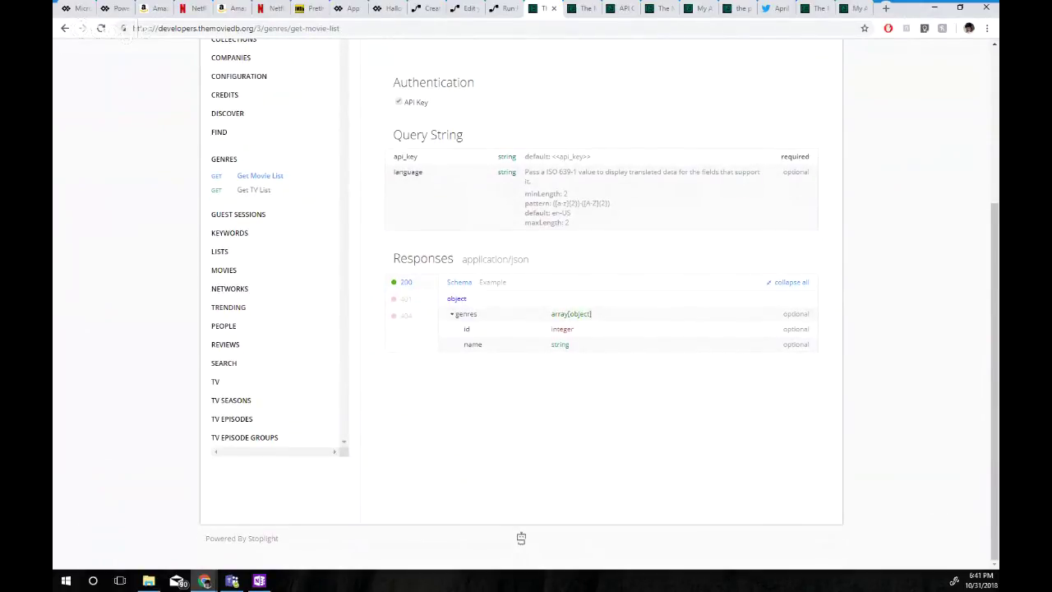
{"action": "scroll", "coordinate": [522, 537], "scroll_direction": "up", "scroll_amount": 5}
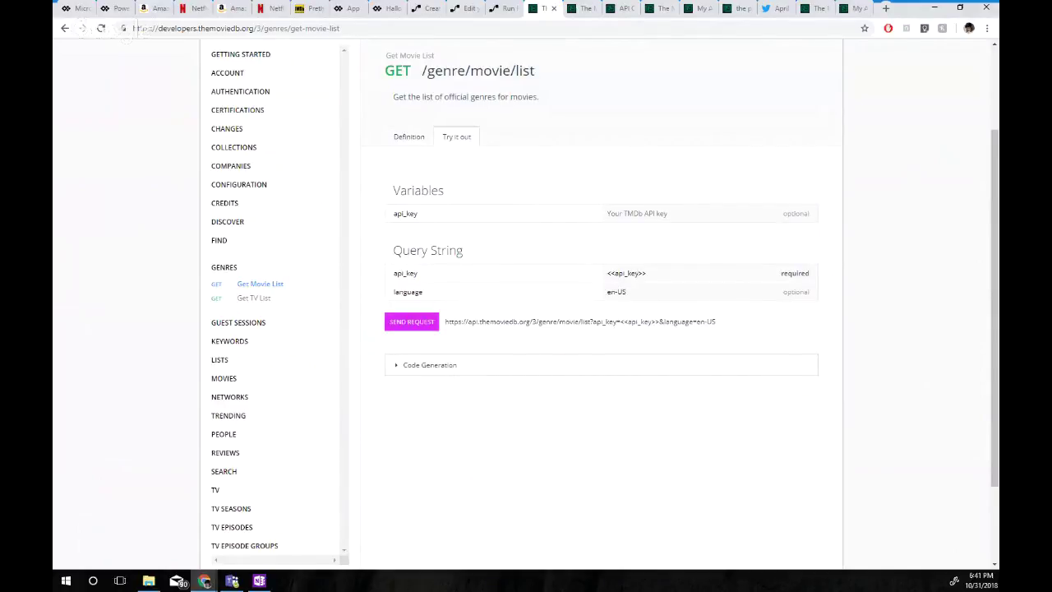
{"action": "left_click", "coordinate": [412, 322]}
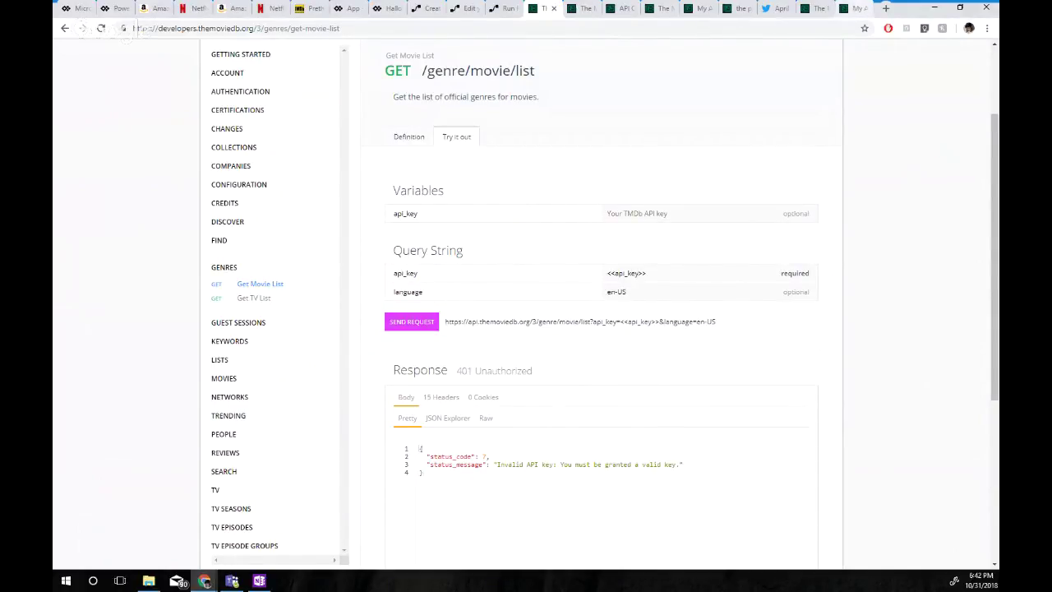
Copy the v3 API key from the account's API settings into the genre list request's api_key variable and send the request
{"action": "left_click", "coordinate": [855, 8]}
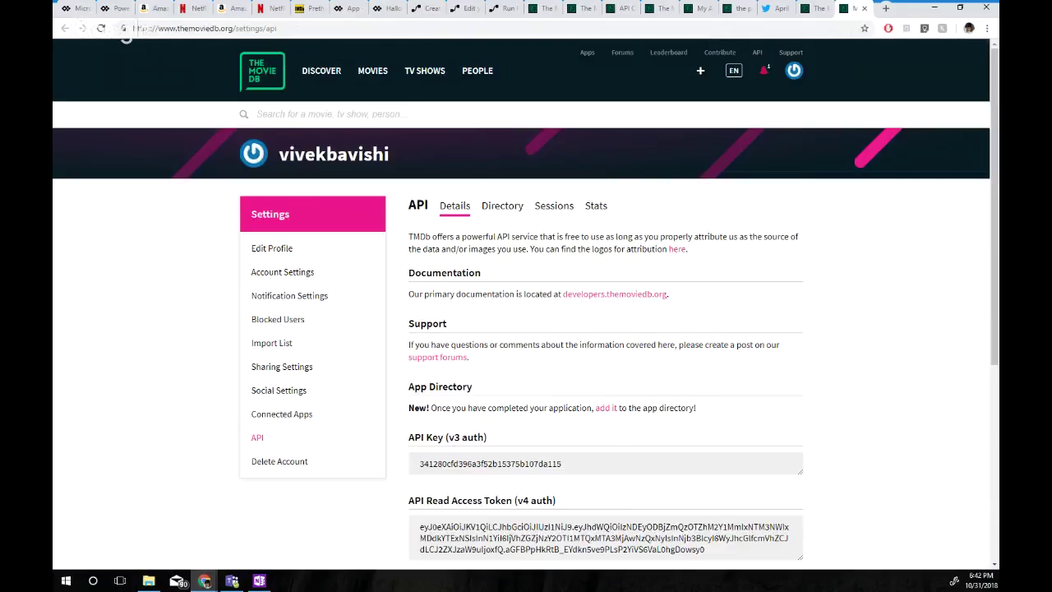
{"action": "double_click", "coordinate": [491, 464]}
{"action": "key", "text": "ctrl+c"}
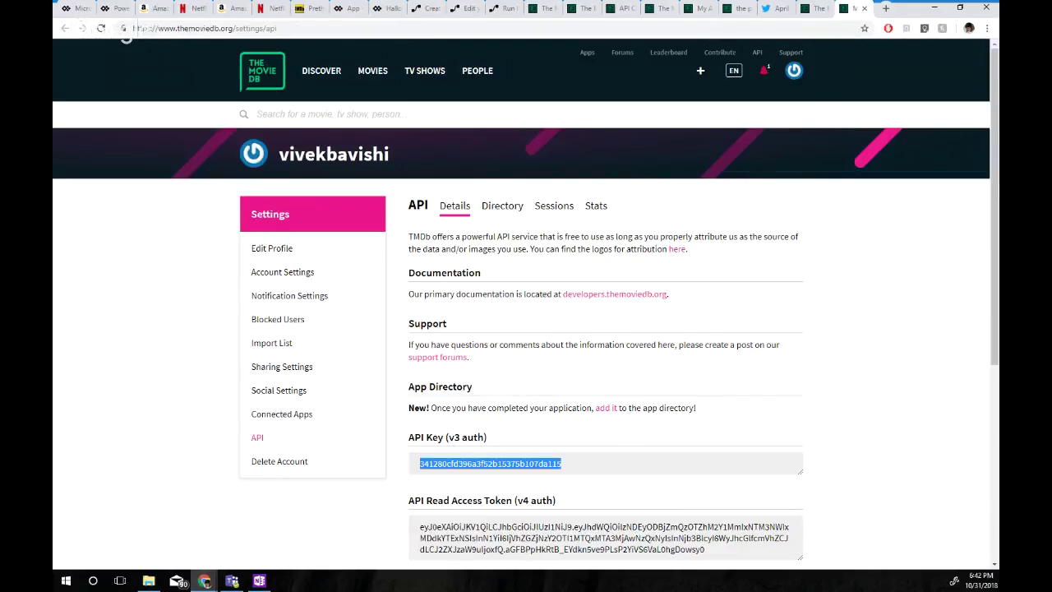
{"action": "left_click", "coordinate": [543, 8]}
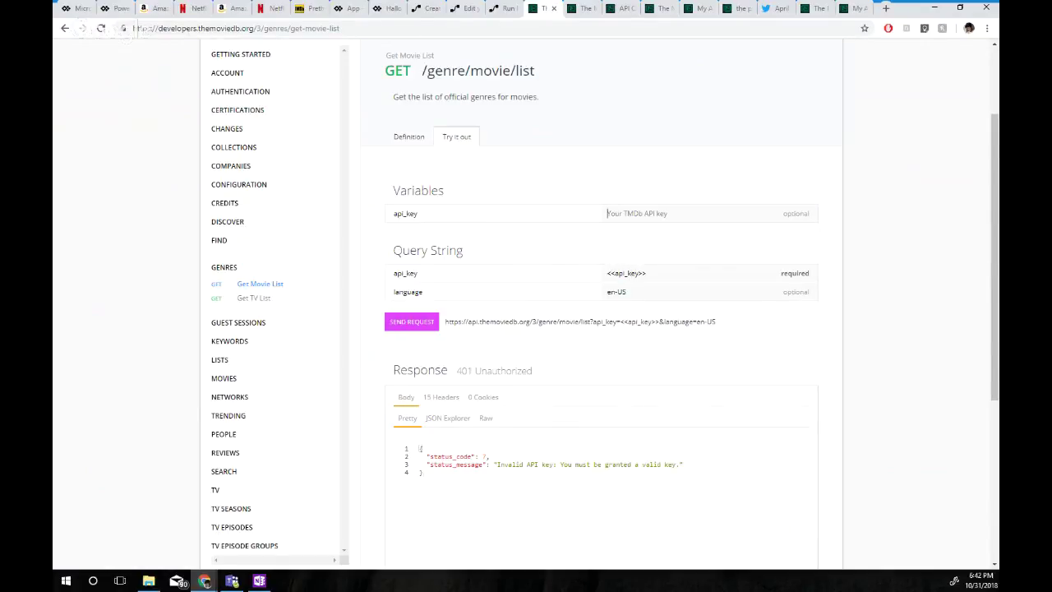
{"action": "key", "text": "ctrl+v"}
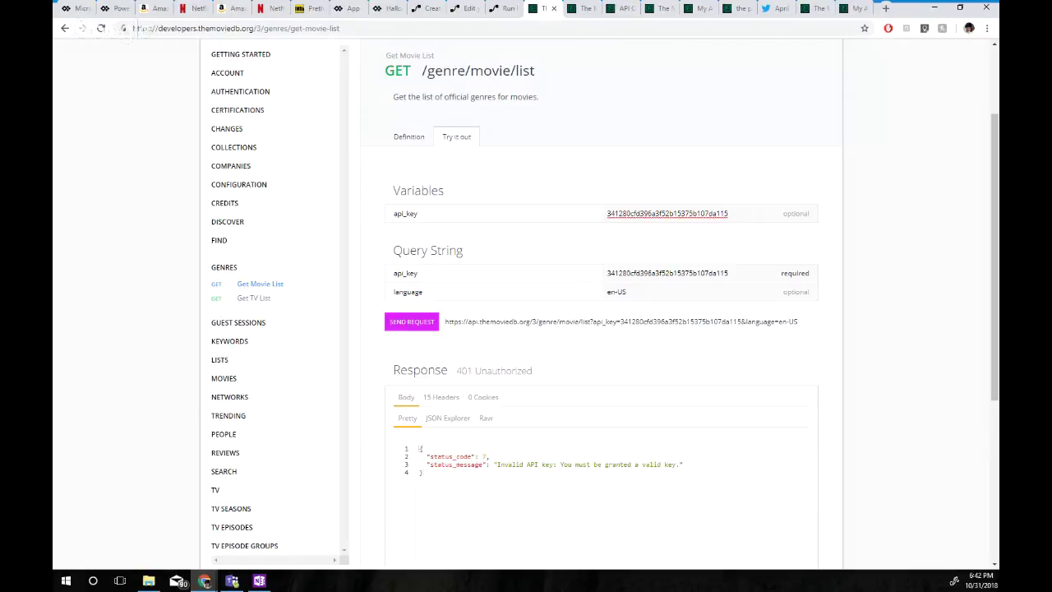
{"action": "left_click", "coordinate": [412, 322]}
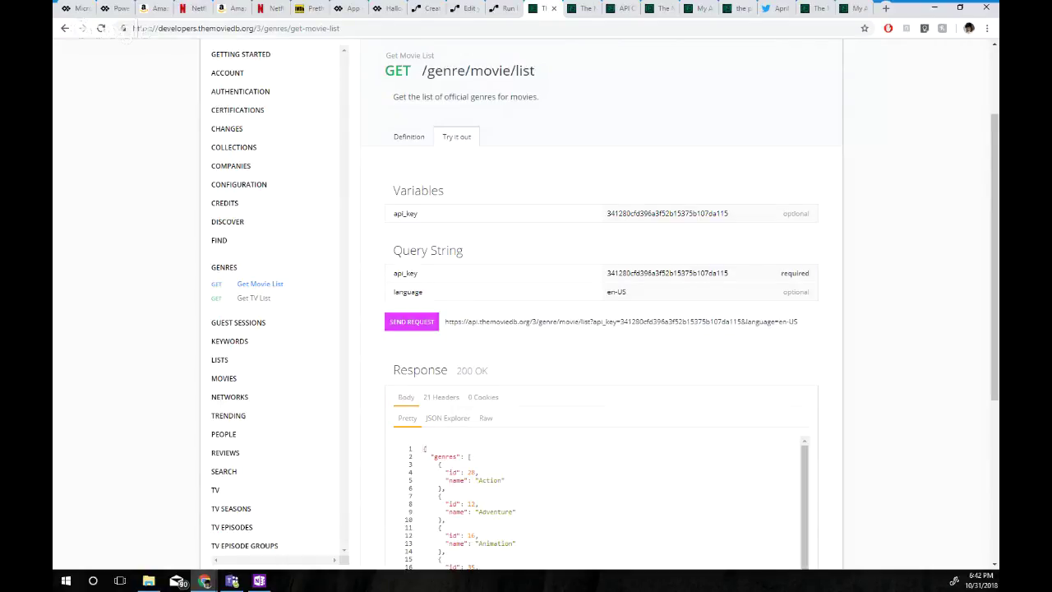
Look through the genre list response for the ID of the Horror genre
{"action": "scroll", "coordinate": [600, 305], "scroll_direction": "down", "scroll_amount": 1}
{"action": "scroll", "coordinate": [600, 493], "scroll_direction": "down", "scroll_amount": 1}
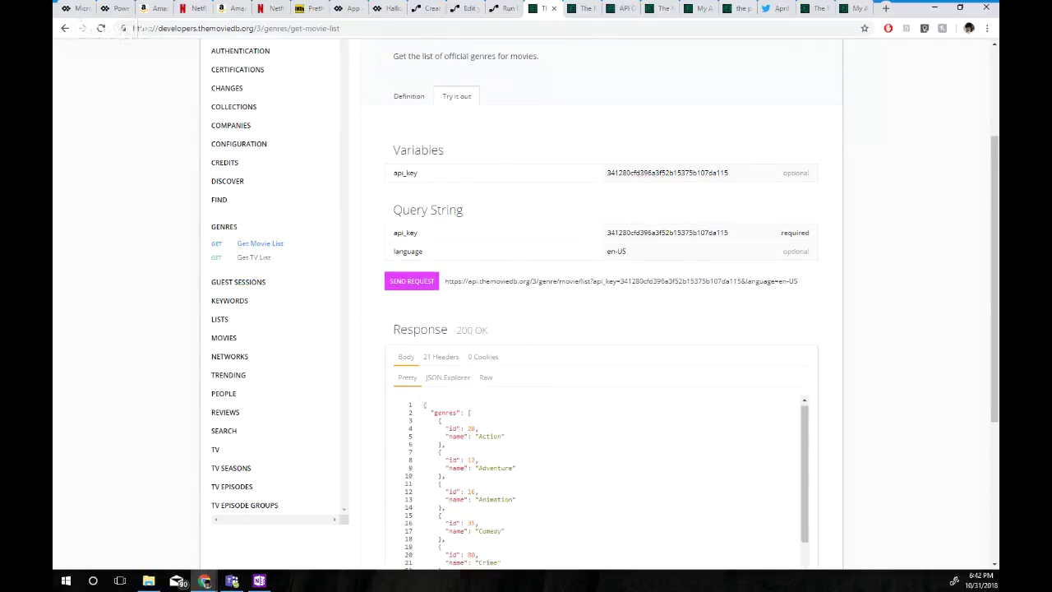
{"action": "scroll", "coordinate": [600, 481], "scroll_direction": "up", "scroll_amount": 1}
{"action": "scroll", "coordinate": [600, 485], "scroll_direction": "down", "scroll_amount": 1}
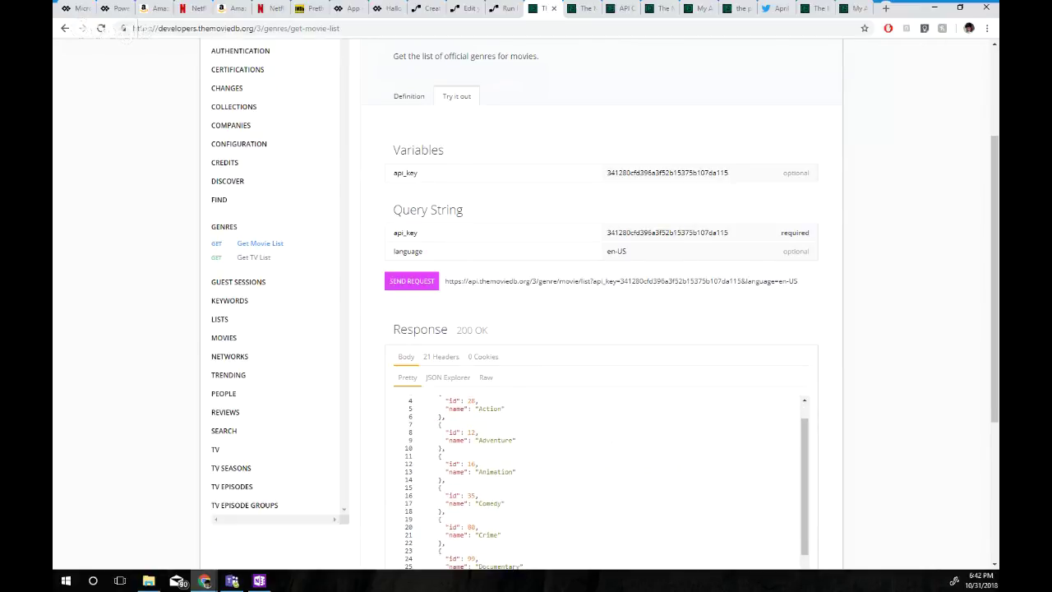
{"action": "scroll", "coordinate": [600, 304], "scroll_direction": "down", "scroll_amount": 3}
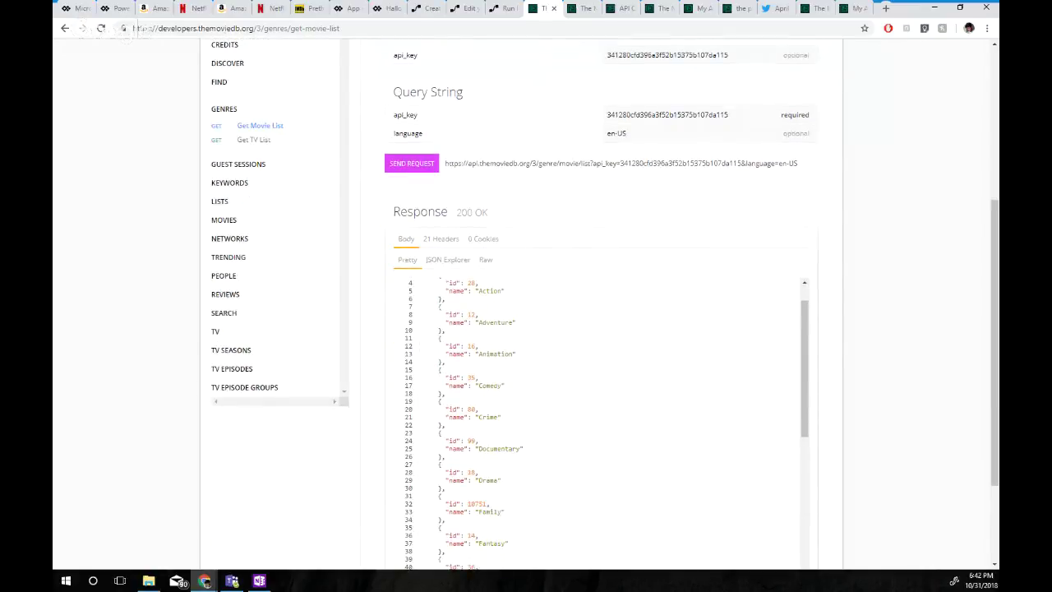
{"action": "scroll", "coordinate": [600, 423], "scroll_direction": "down", "scroll_amount": 3}
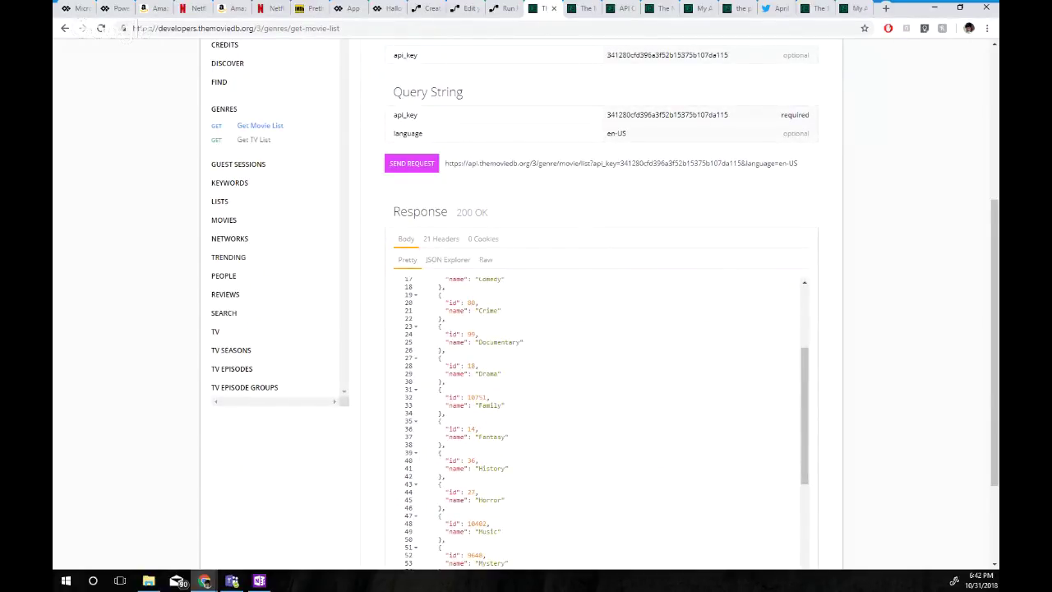
Return to the Movie Discover trial form and set with_genres to 27
{"action": "key", "text": "alt+Left"}
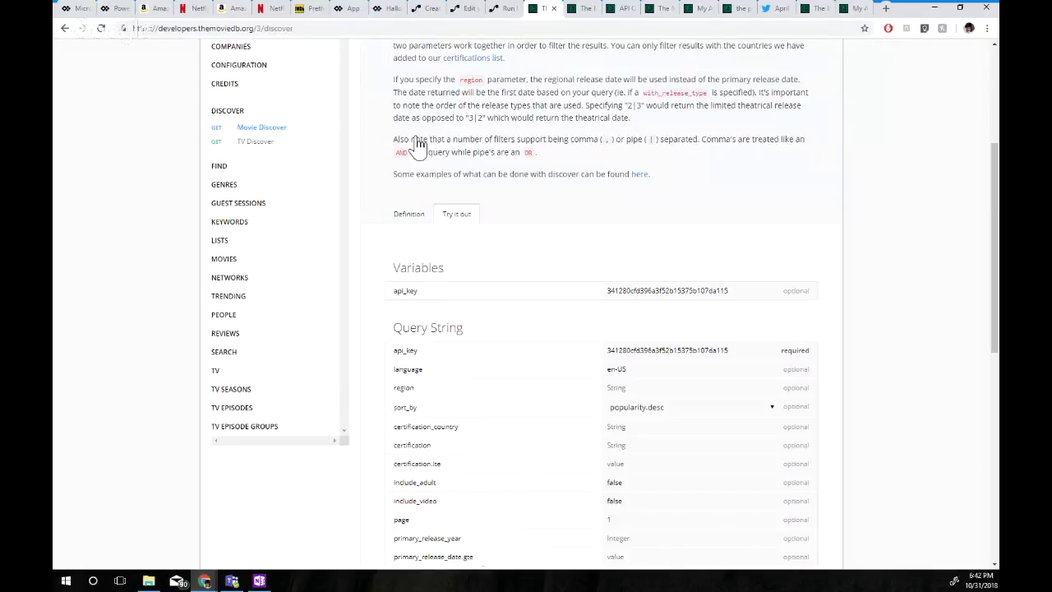
{"action": "scroll", "coordinate": [418, 144], "scroll_direction": "down", "scroll_amount": 10}
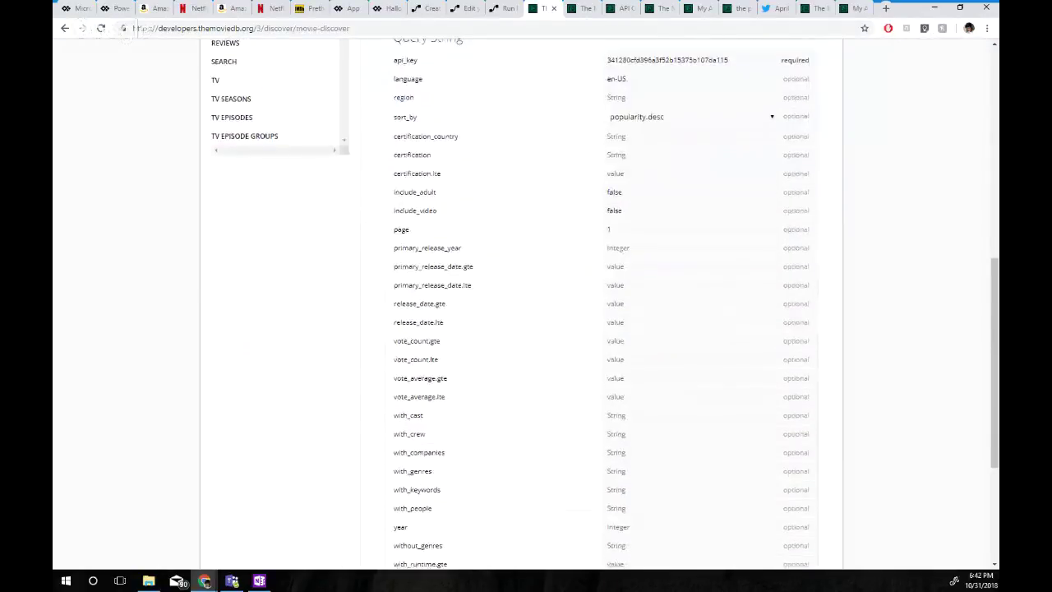
{"action": "scroll", "coordinate": [526, 305], "scroll_direction": "up", "scroll_amount": 2}
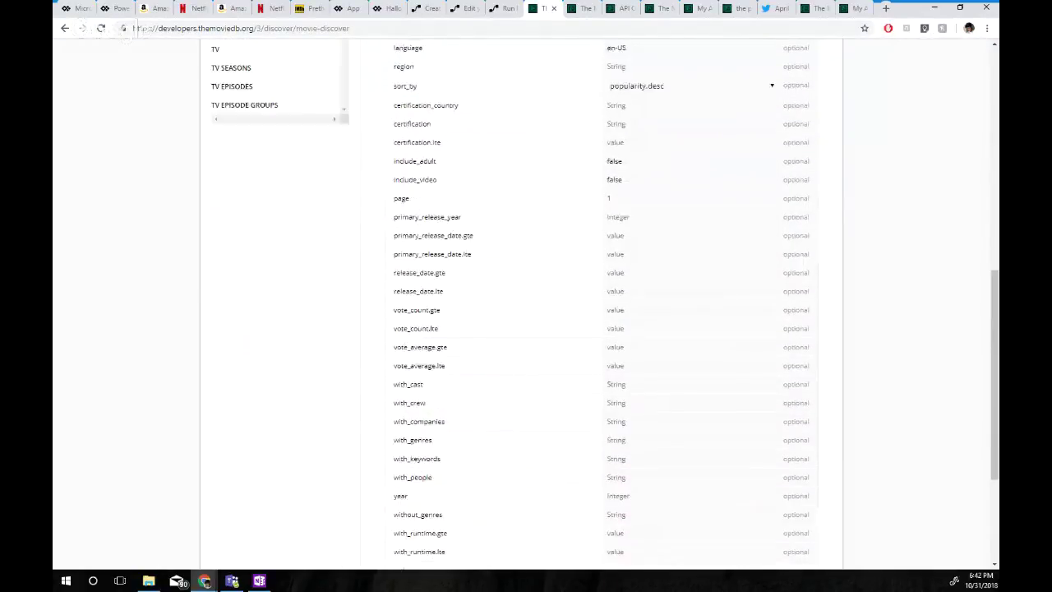
{"action": "scroll", "coordinate": [526, 304], "scroll_direction": "down", "scroll_amount": 1}
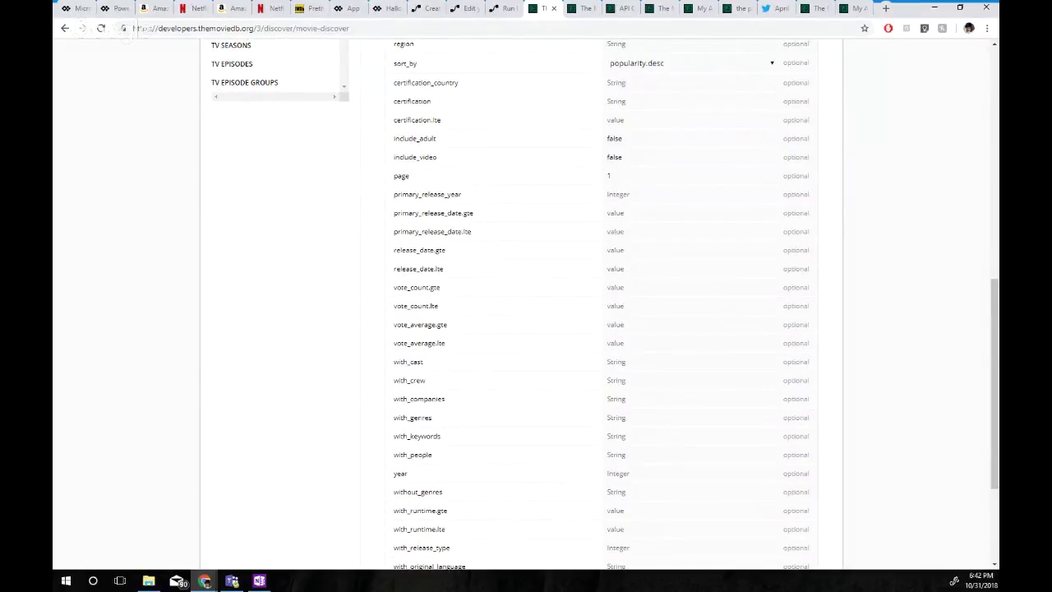
{"action": "scroll", "coordinate": [526, 304], "scroll_direction": "down", "scroll_amount": 1}
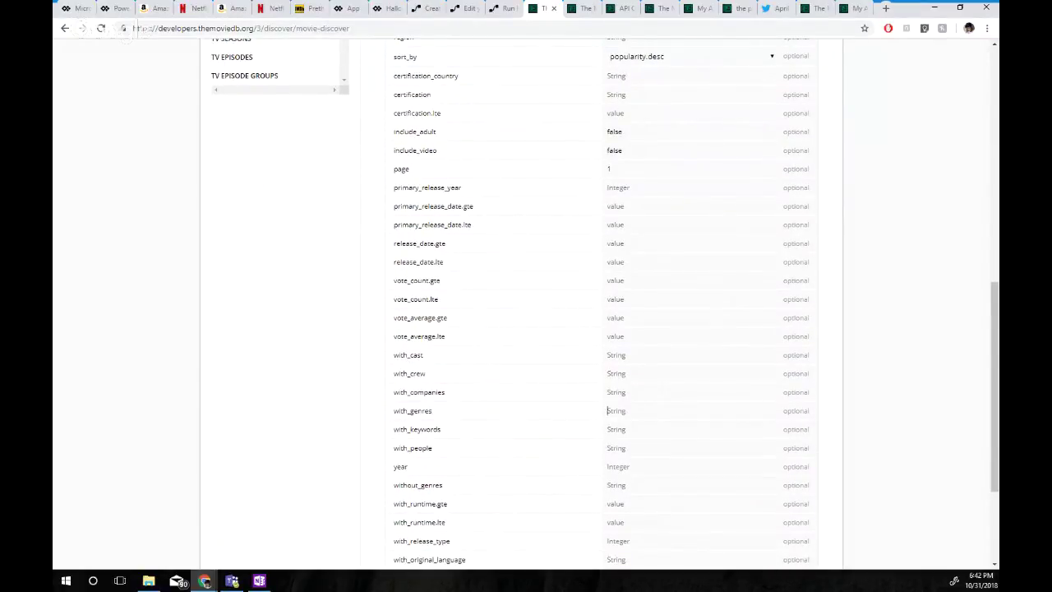
{"action": "type", "text": "27"}
{"action": "scroll", "coordinate": [526, 304], "scroll_direction": "down", "scroll_amount": 3}
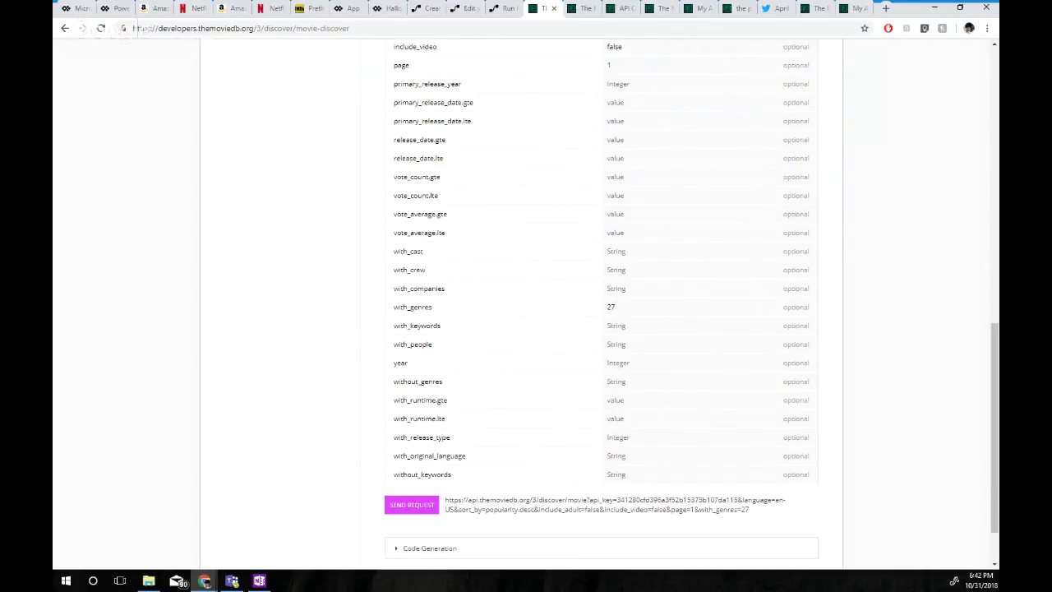
Set primary_release_date.gte to 2010 and primary_release_date.lte to 2018 in the Movie Discover query string
{"action": "scroll", "coordinate": [526, 304], "scroll_direction": "up", "scroll_amount": 5}
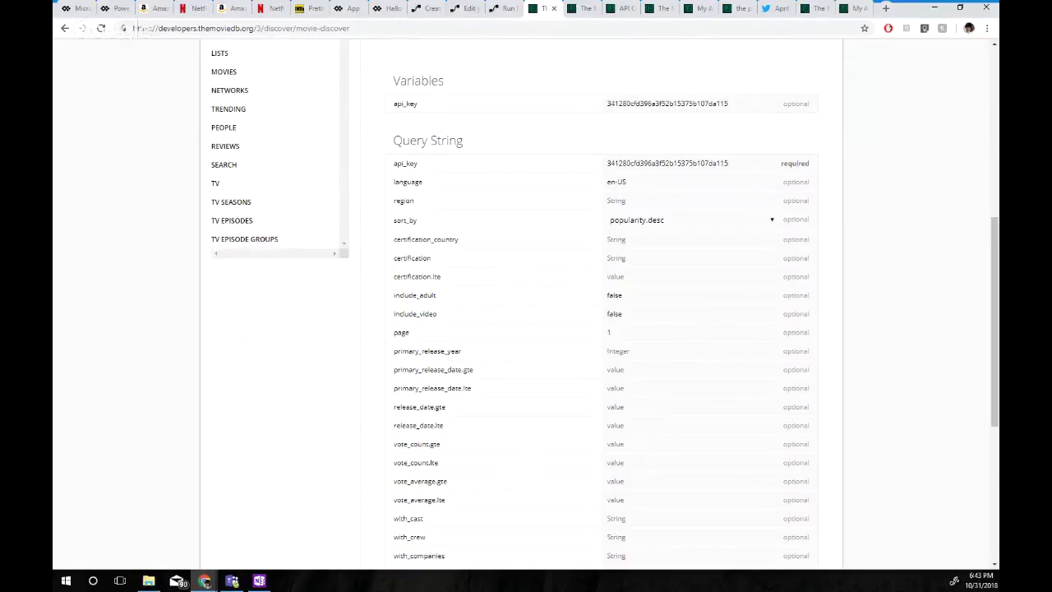
{"action": "scroll", "coordinate": [526, 304], "scroll_direction": "down", "scroll_amount": 1}
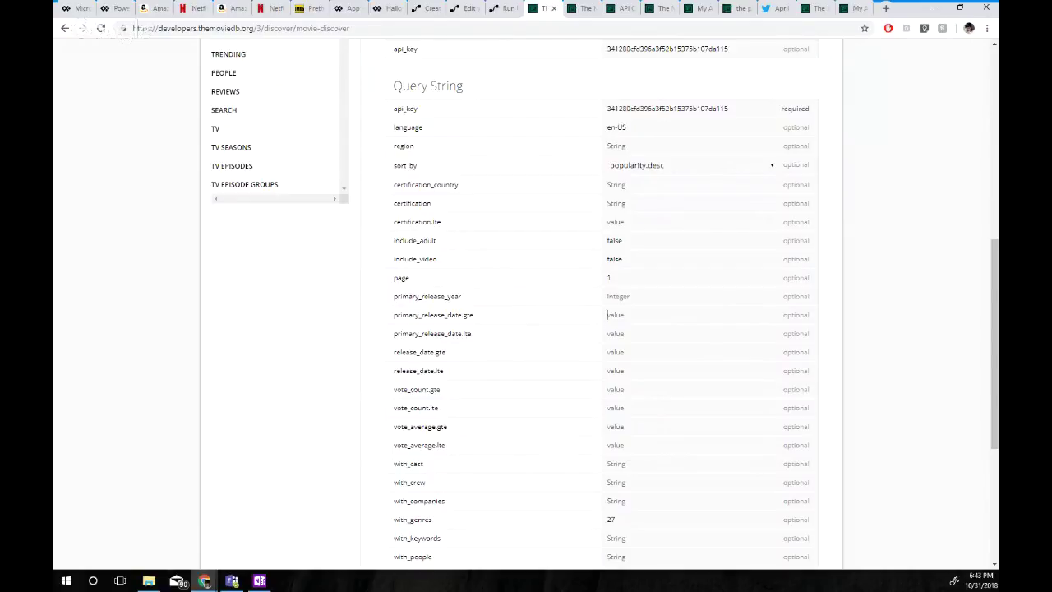
{"action": "type", "text": "20010"}
{"action": "key", "text": "BackSpace"}
{"action": "type", "text": "2018"}
Review the Movie Discover query parameters, including language, and send the request
{"action": "scroll", "coordinate": [526, 304], "scroll_direction": "down", "scroll_amount": 2}
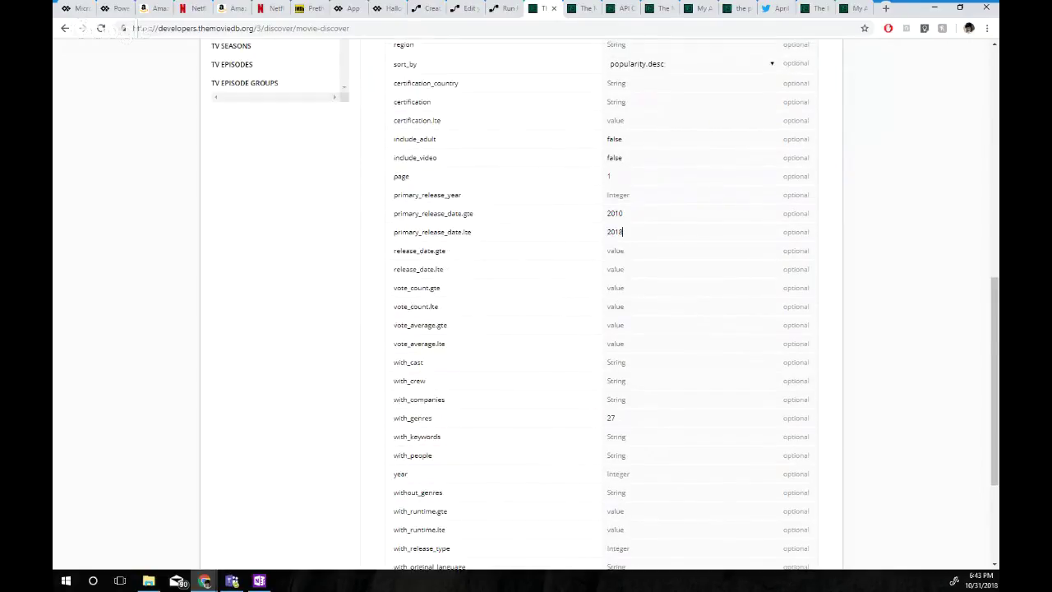
{"action": "scroll", "coordinate": [527, 304], "scroll_direction": "down", "scroll_amount": 1}
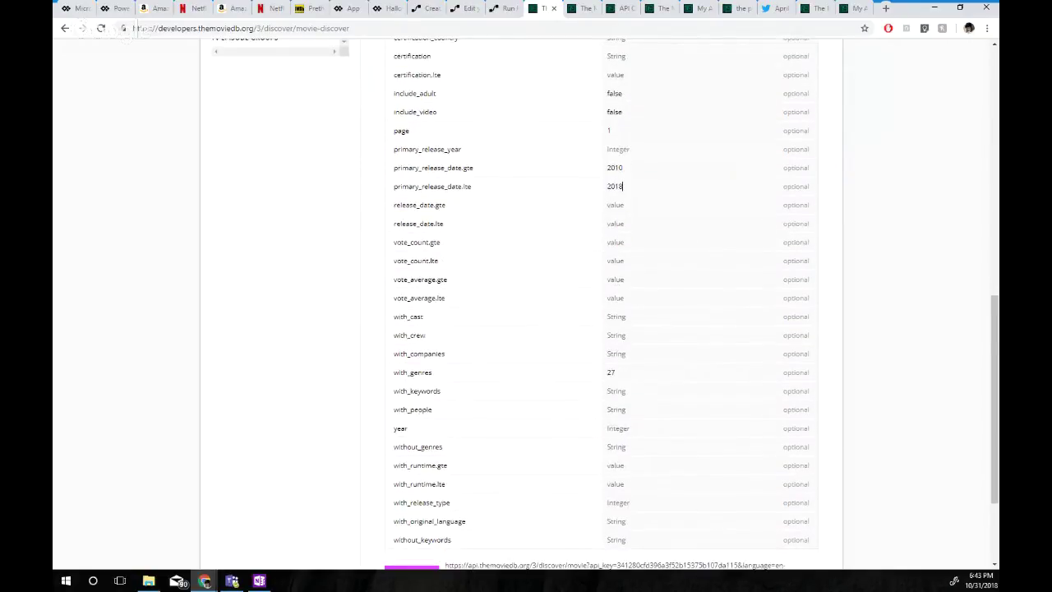
{"action": "scroll", "coordinate": [526, 304], "scroll_direction": "up", "scroll_amount": 3}
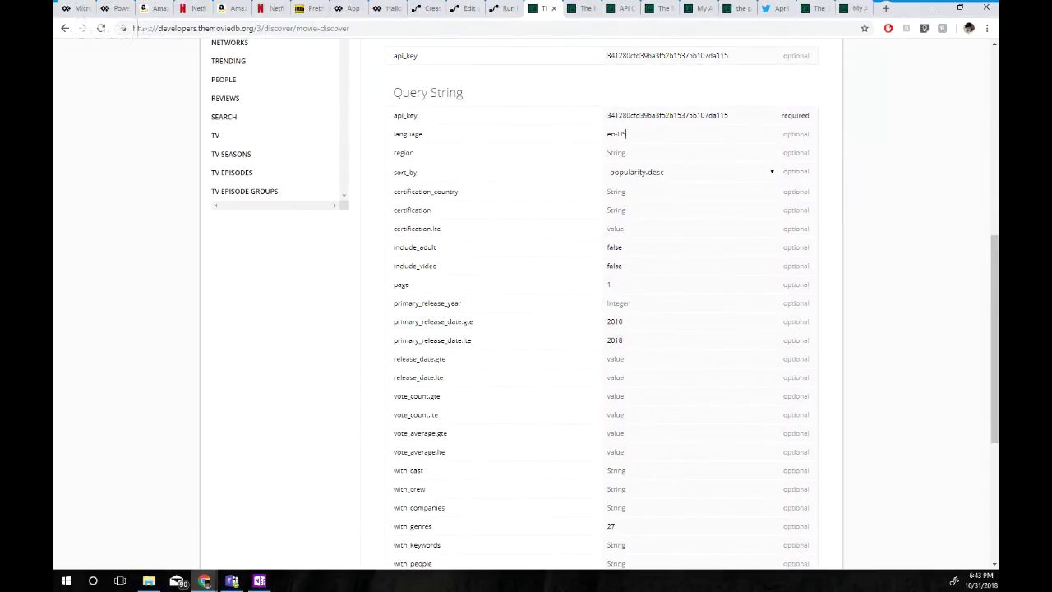
{"action": "scroll", "coordinate": [521, 537], "scroll_direction": "down", "scroll_amount": 6}
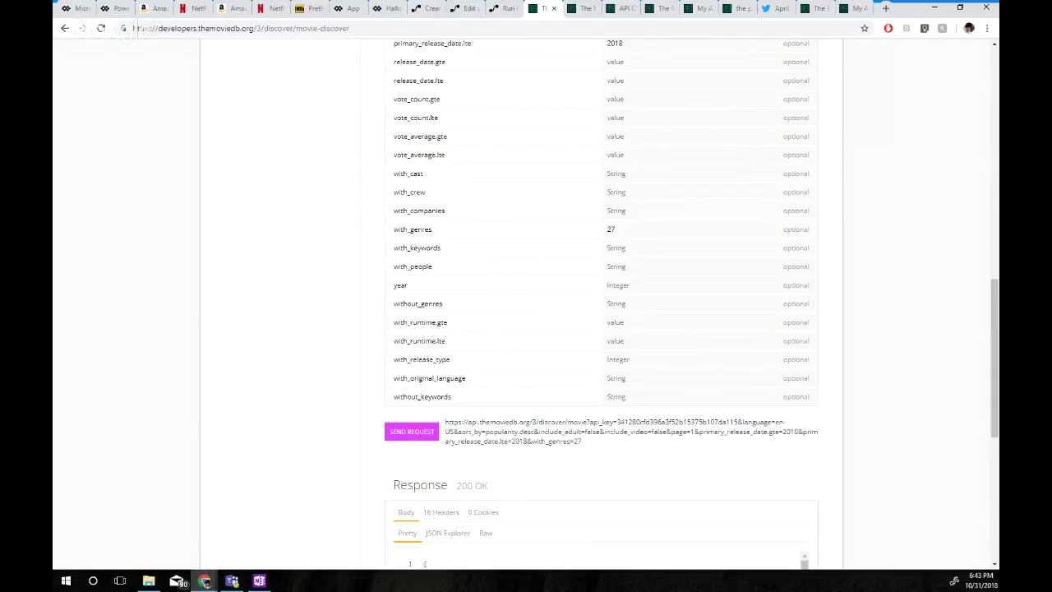
Examine the Movie Discover response body, including its page and result totals and each movie's title, poster path, genre IDs, overview and release date
{"action": "scroll", "coordinate": [425, 563], "scroll_direction": "down", "scroll_amount": 3}
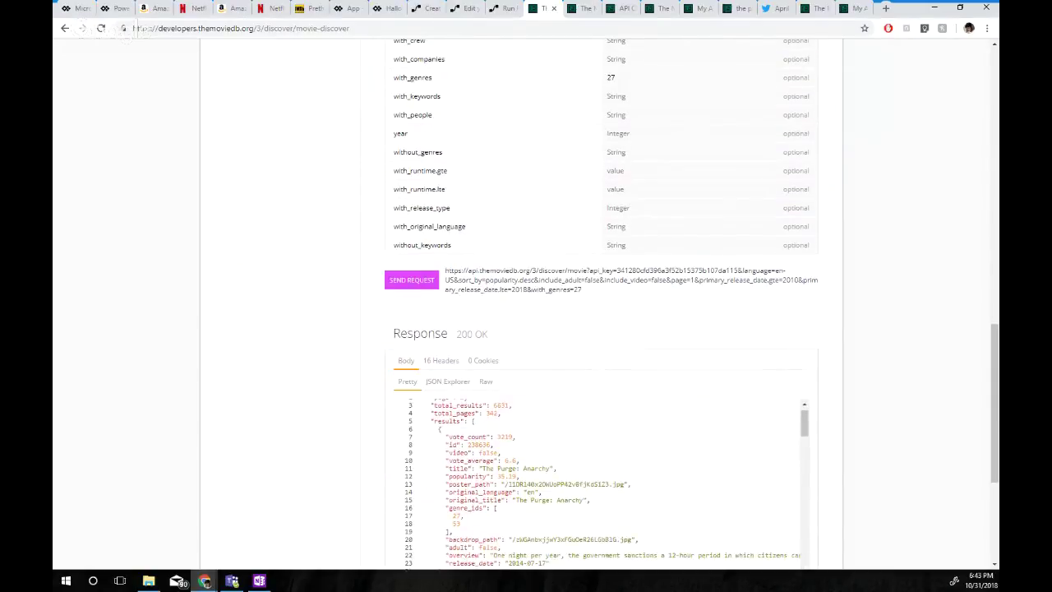
{"action": "scroll", "coordinate": [605, 486], "scroll_direction": "up", "scroll_amount": 1}
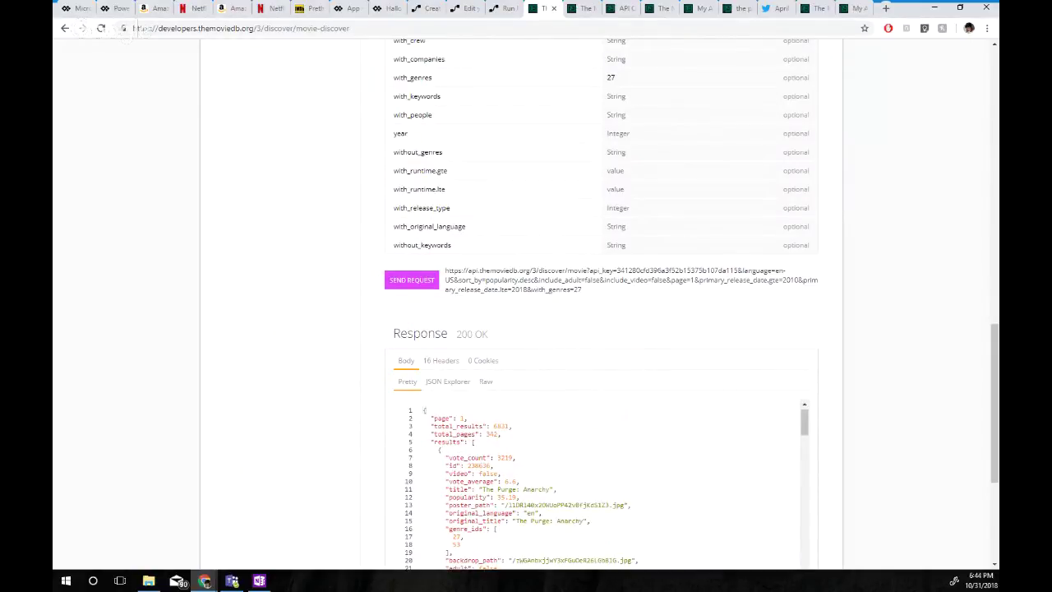
{"action": "scroll", "coordinate": [604, 329], "scroll_direction": "down", "scroll_amount": 2}
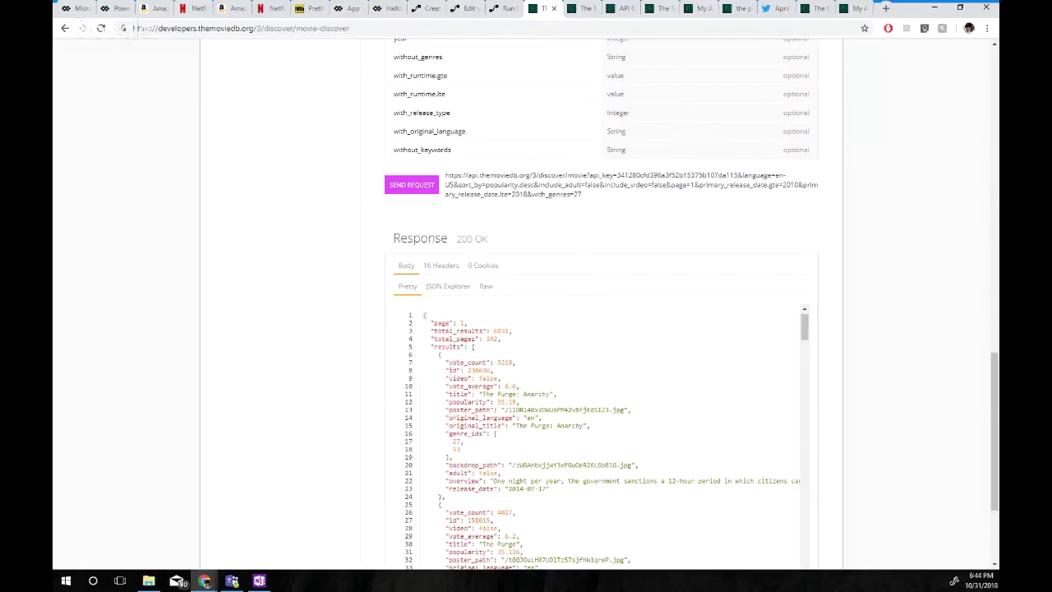
{"action": "scroll", "coordinate": [526, 304], "scroll_direction": "down", "scroll_amount": 1}
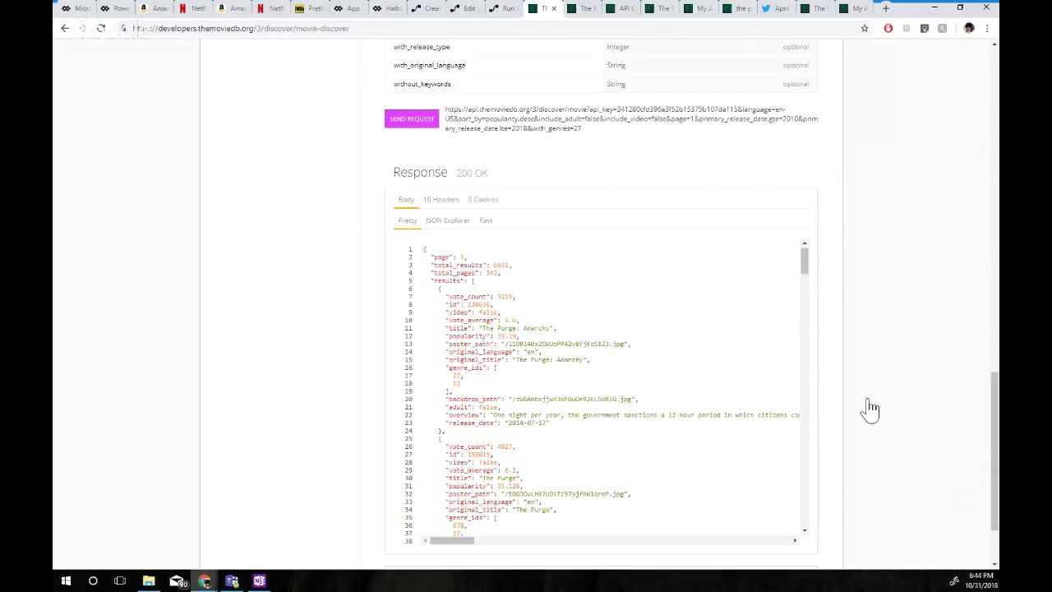
{"action": "scroll", "coordinate": [806, 444], "scroll_direction": "down", "scroll_amount": 1}
{"action": "scroll", "coordinate": [603, 391], "scroll_direction": "down", "scroll_amount": 1}
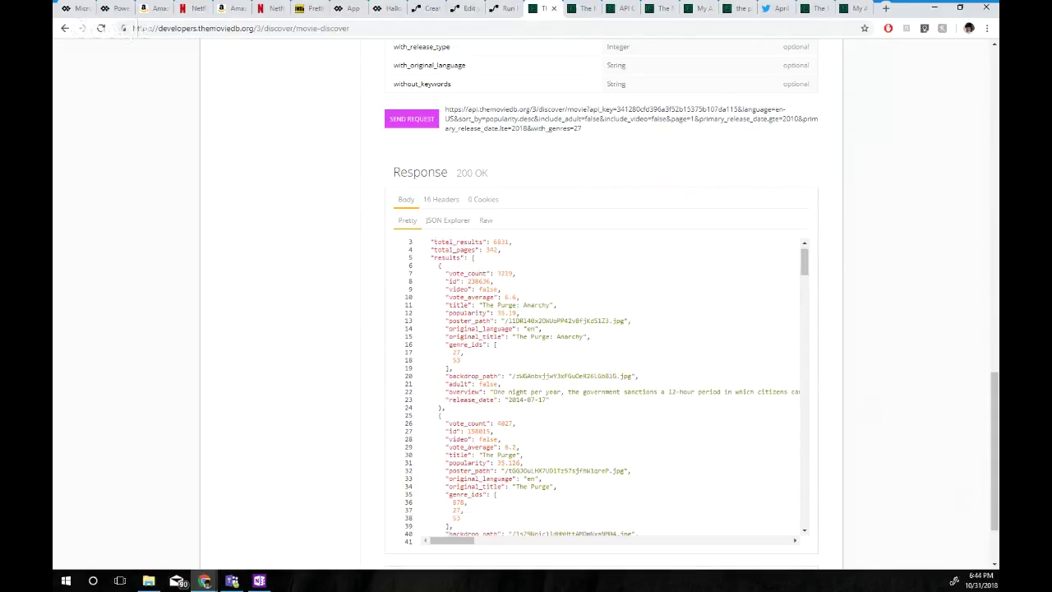
{"action": "scroll", "coordinate": [603, 388], "scroll_direction": "down", "scroll_amount": 1}
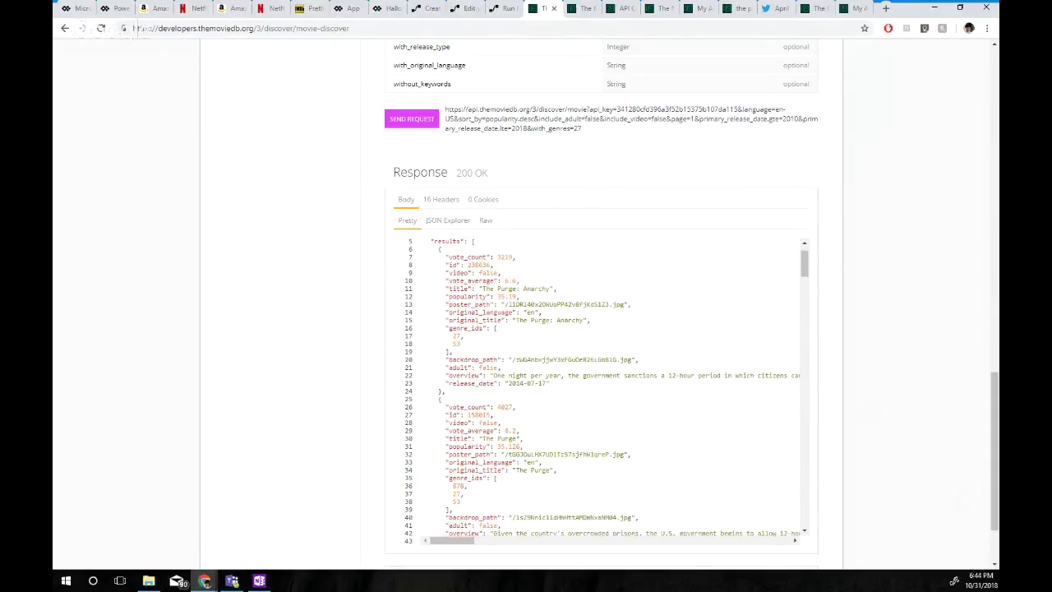
{"action": "scroll", "coordinate": [603, 391], "scroll_direction": "up", "scroll_amount": 2}
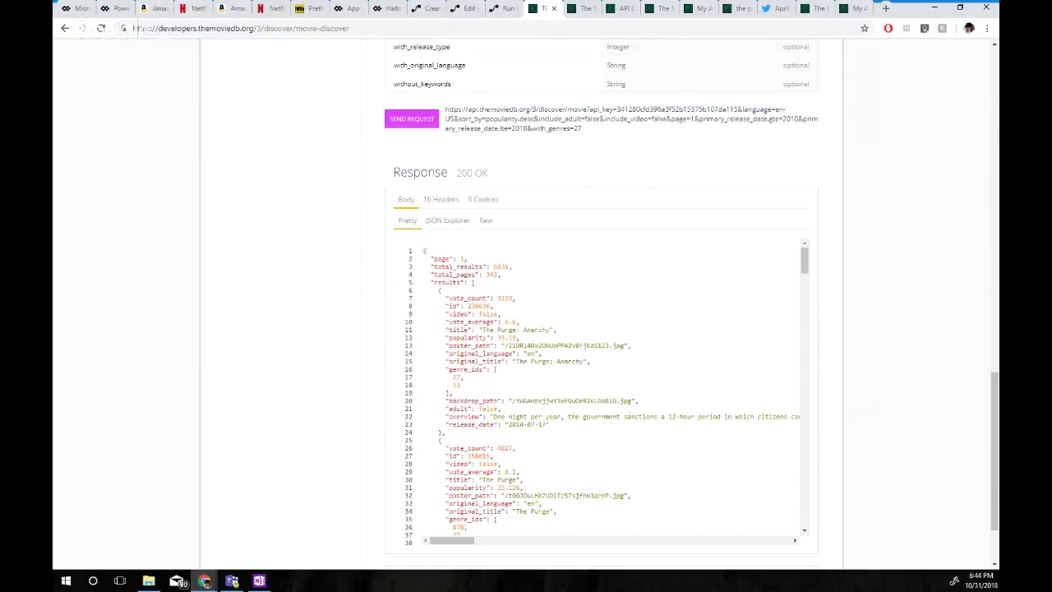
{"action": "scroll", "coordinate": [603, 393], "scroll_direction": "down", "scroll_amount": 1}
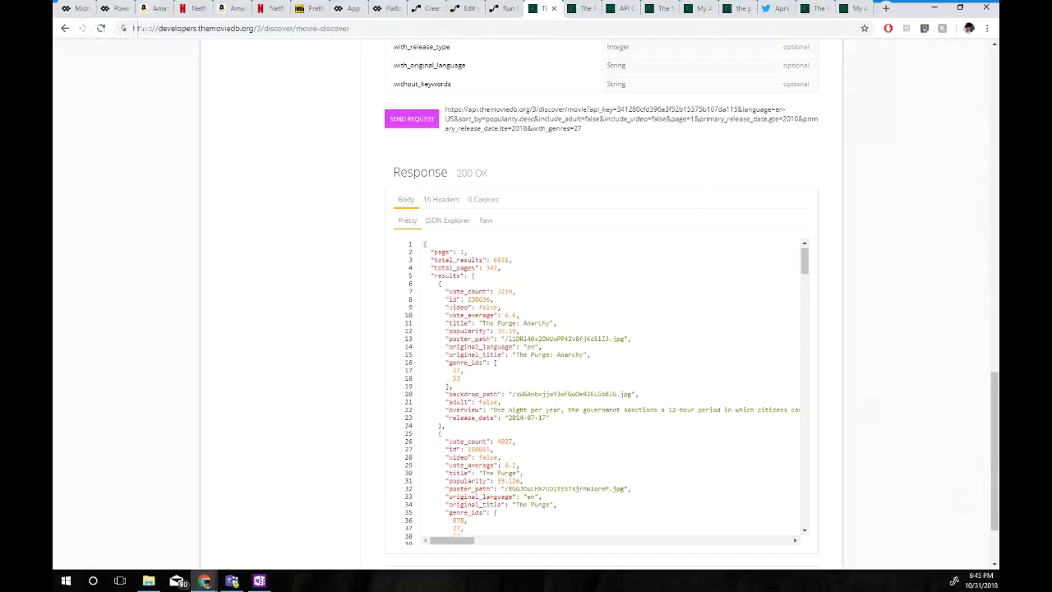
{"action": "scroll", "coordinate": [603, 386], "scroll_direction": "down", "scroll_amount": 5}
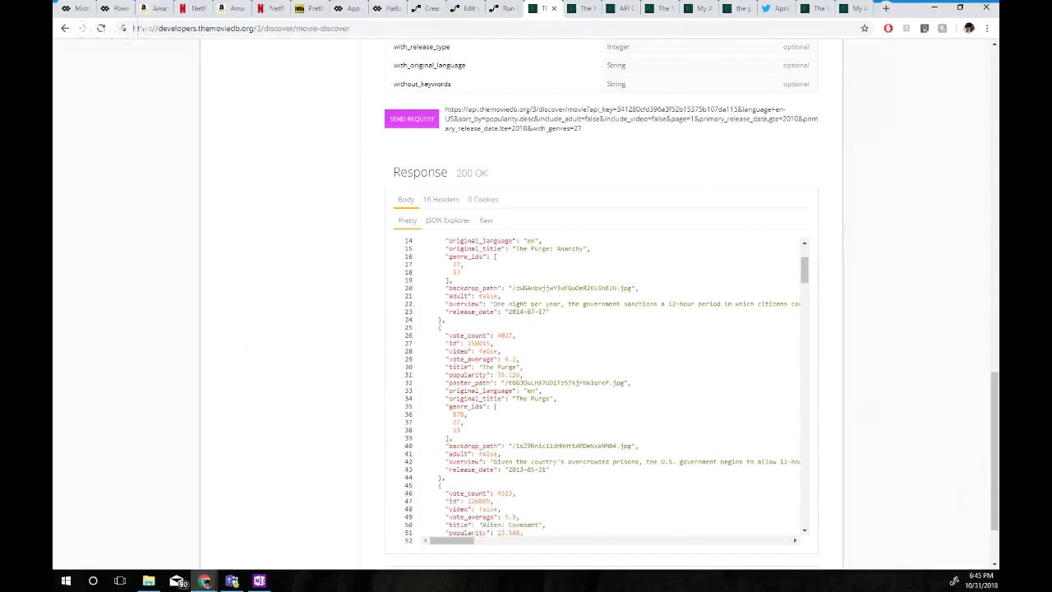
Browse the Movie Discover response and copy the ID of Alien: Covenant
{"action": "scroll", "coordinate": [602, 393], "scroll_direction": "down", "scroll_amount": 2}
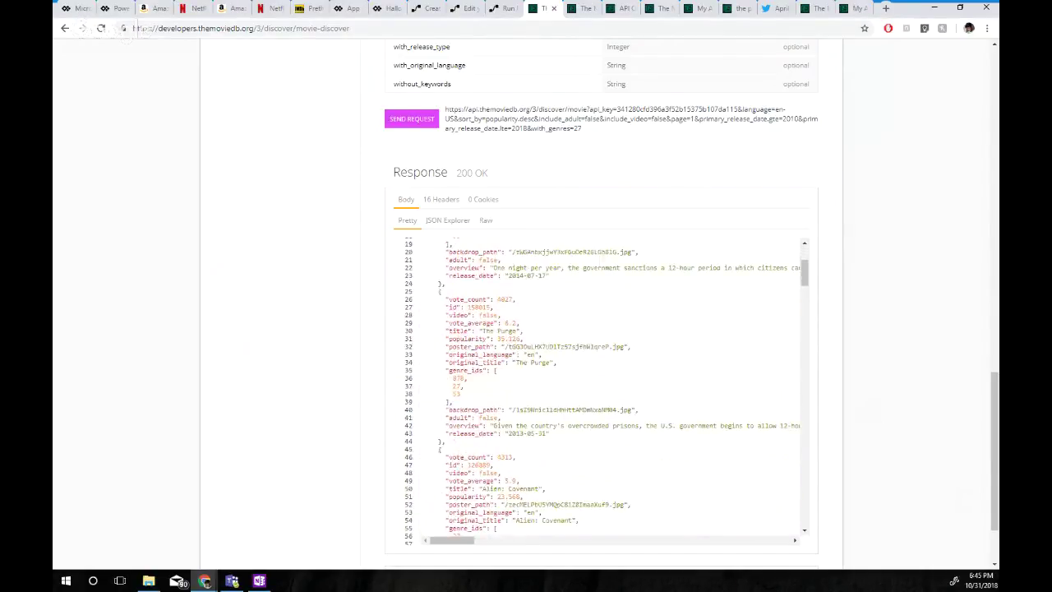
{"action": "scroll", "coordinate": [603, 391], "scroll_direction": "down", "scroll_amount": 6}
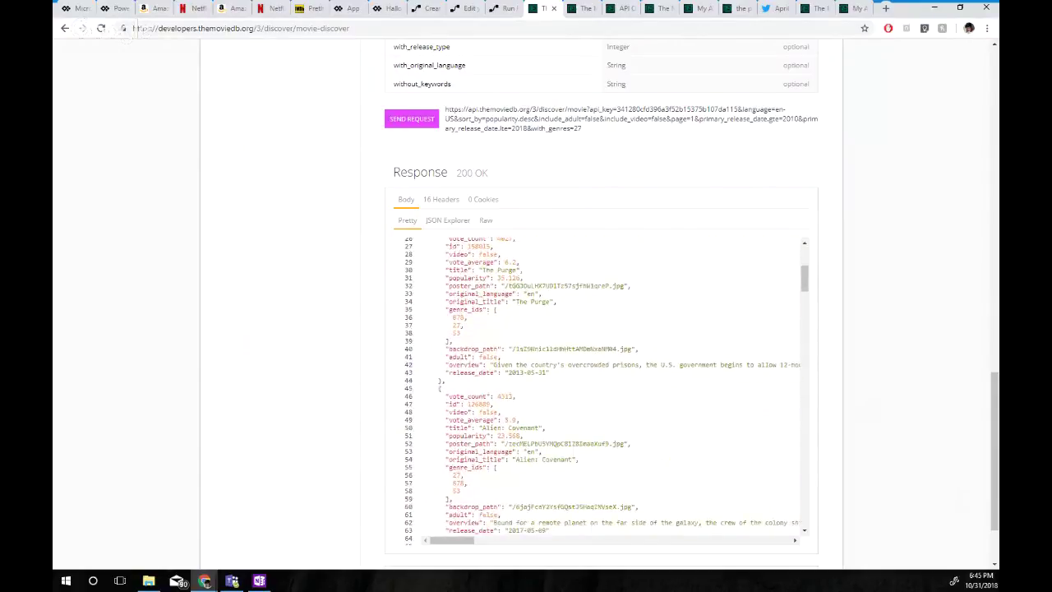
{"action": "scroll", "coordinate": [603, 391], "scroll_direction": "down", "scroll_amount": 5}
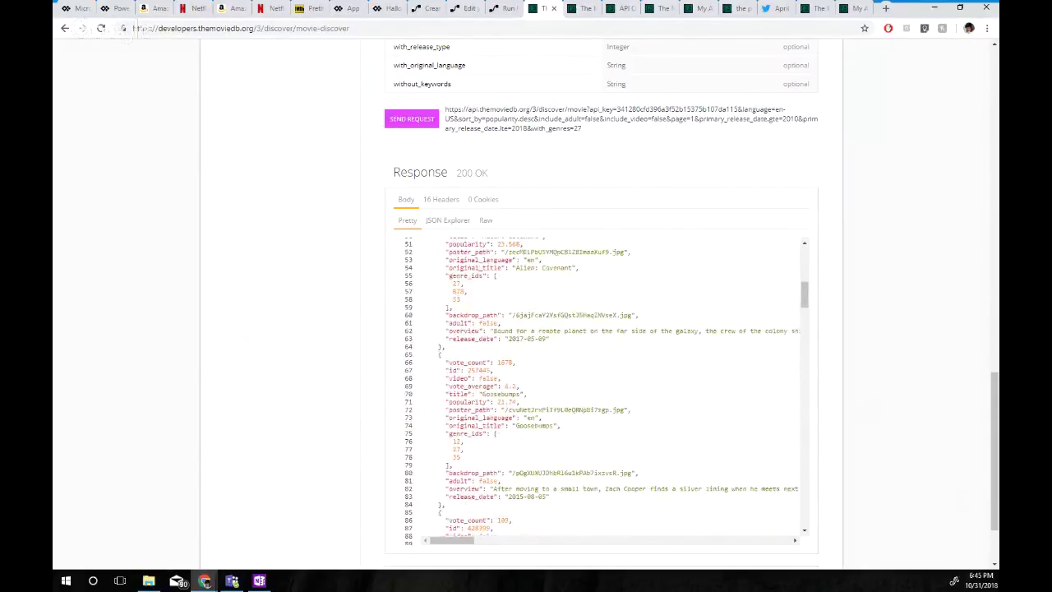
{"action": "scroll", "coordinate": [603, 391], "scroll_direction": "up", "scroll_amount": 12}
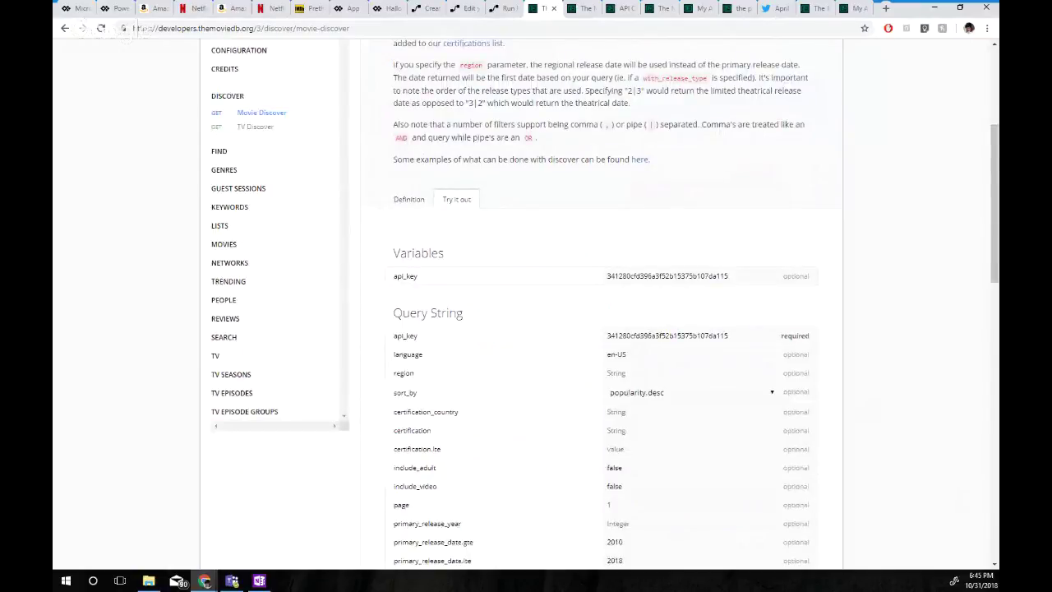
{"action": "scroll", "coordinate": [603, 392], "scroll_direction": "down", "scroll_amount": 7}
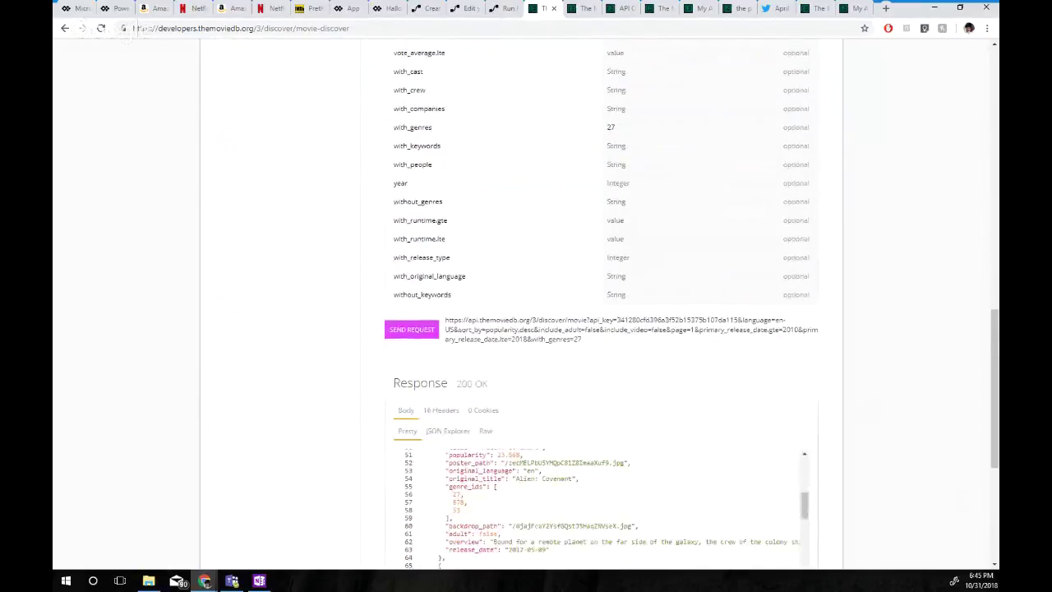
{"action": "scroll", "coordinate": [602, 510], "scroll_direction": "up", "scroll_amount": 2}
{"action": "scroll", "coordinate": [600, 505], "scroll_direction": "up", "scroll_amount": 1}
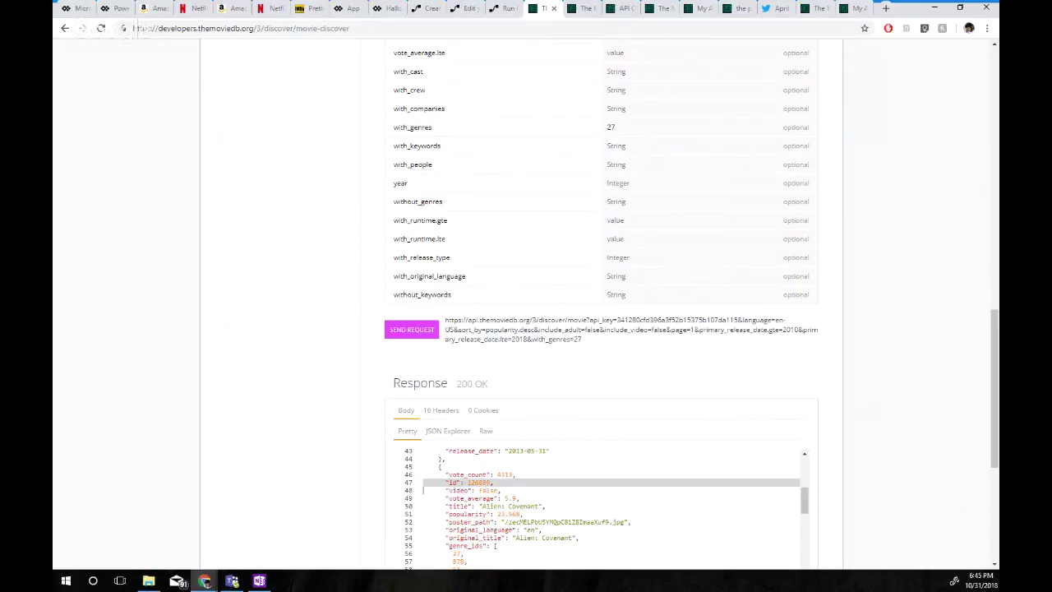
{"action": "double_click", "coordinate": [479, 482]}
{"action": "key", "text": "ctrl+c"}
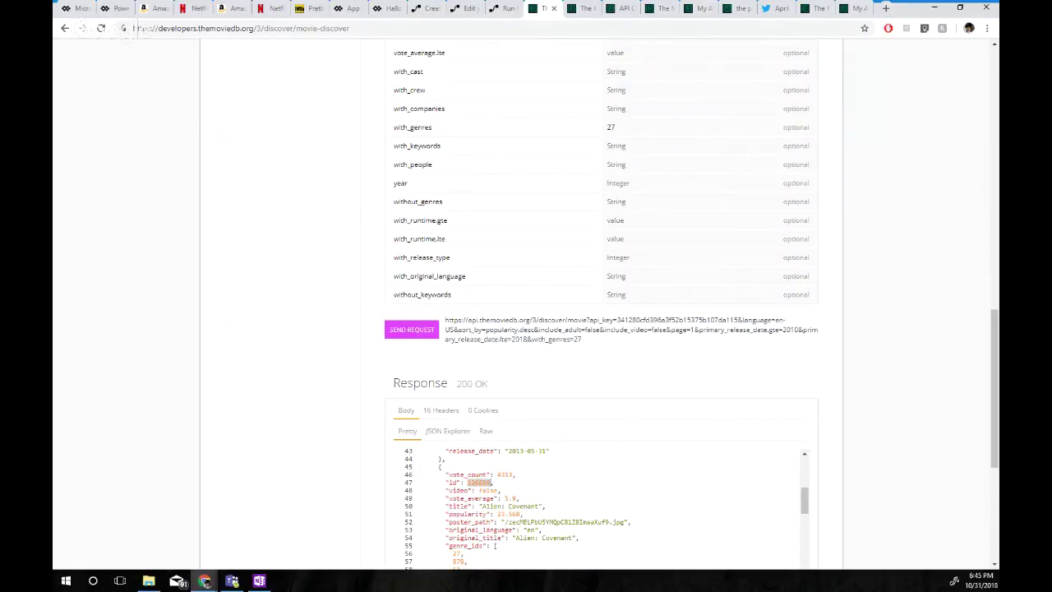
Open the trial form of the Movies Get Details endpoint, set movie_id to 126889 and send the request
{"action": "scroll", "coordinate": [604, 505], "scroll_direction": "up", "scroll_amount": 2}
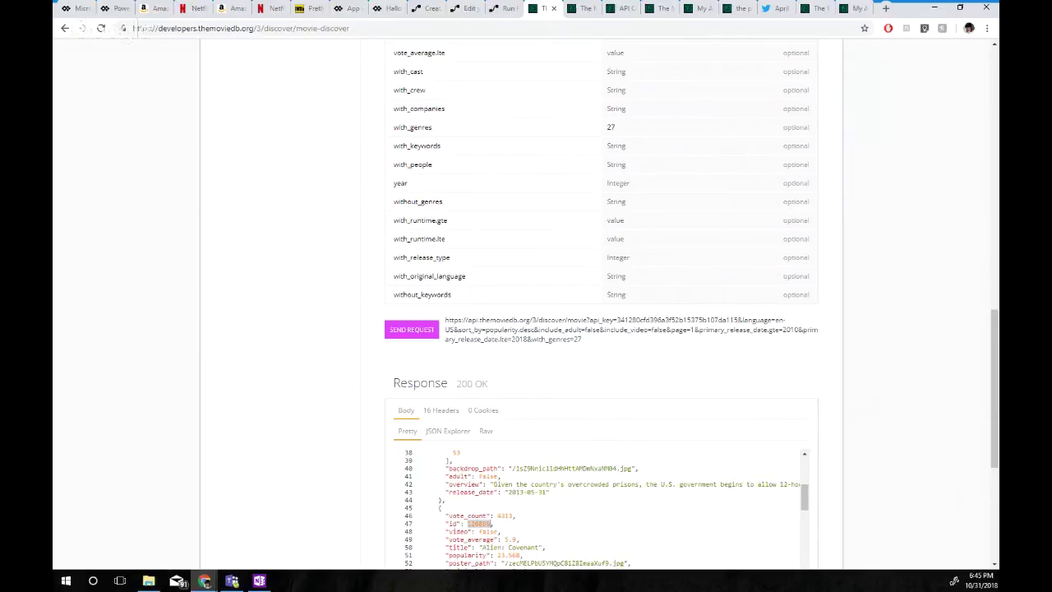
{"action": "scroll", "coordinate": [605, 329], "scroll_direction": "up", "scroll_amount": 8}
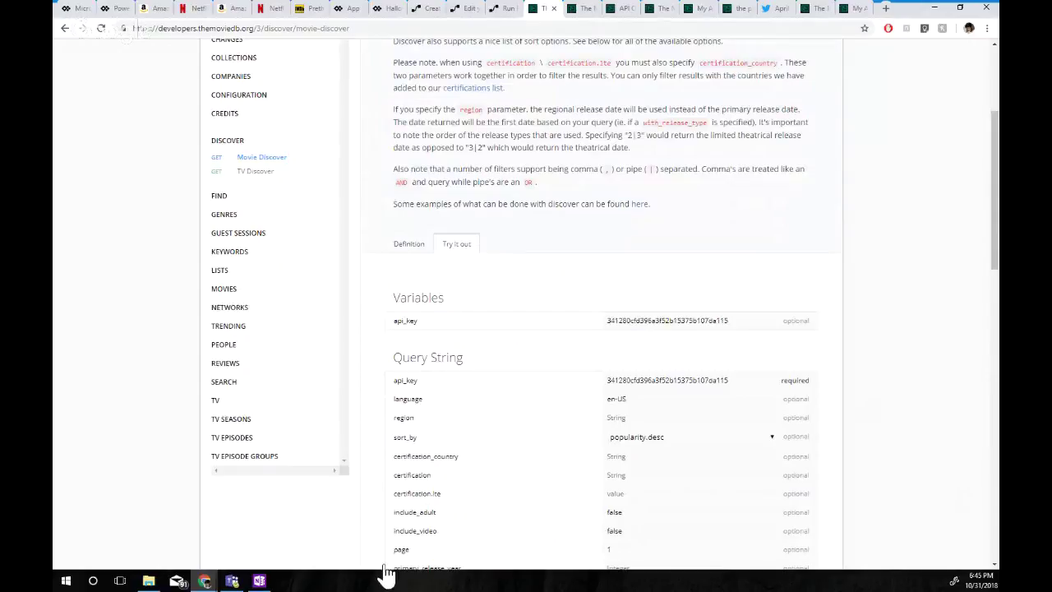
{"action": "left_click", "coordinate": [224, 289]}
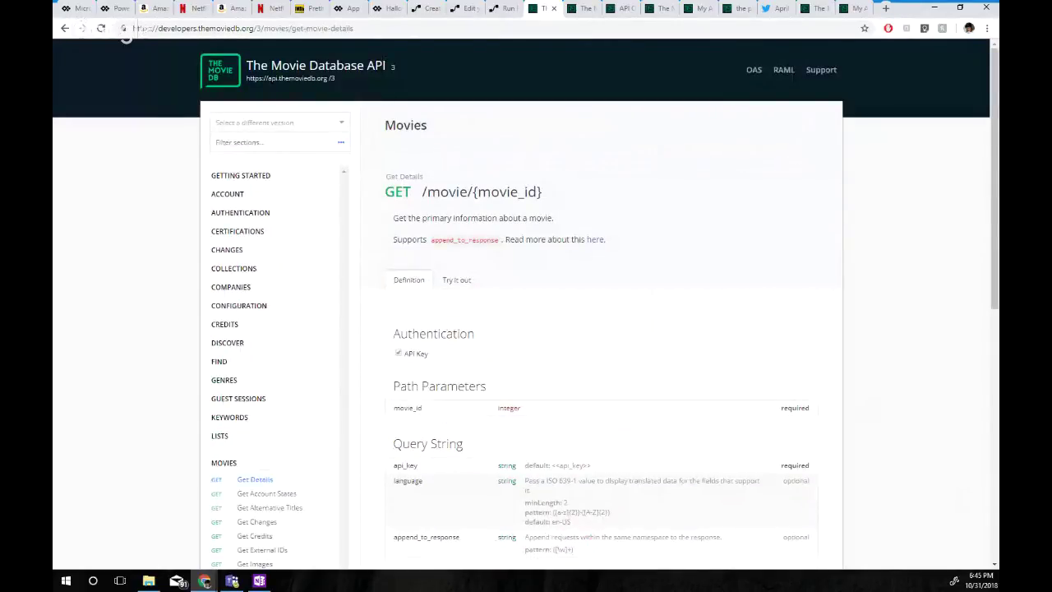
{"action": "scroll", "coordinate": [975, 543], "scroll_direction": "down", "scroll_amount": 1}
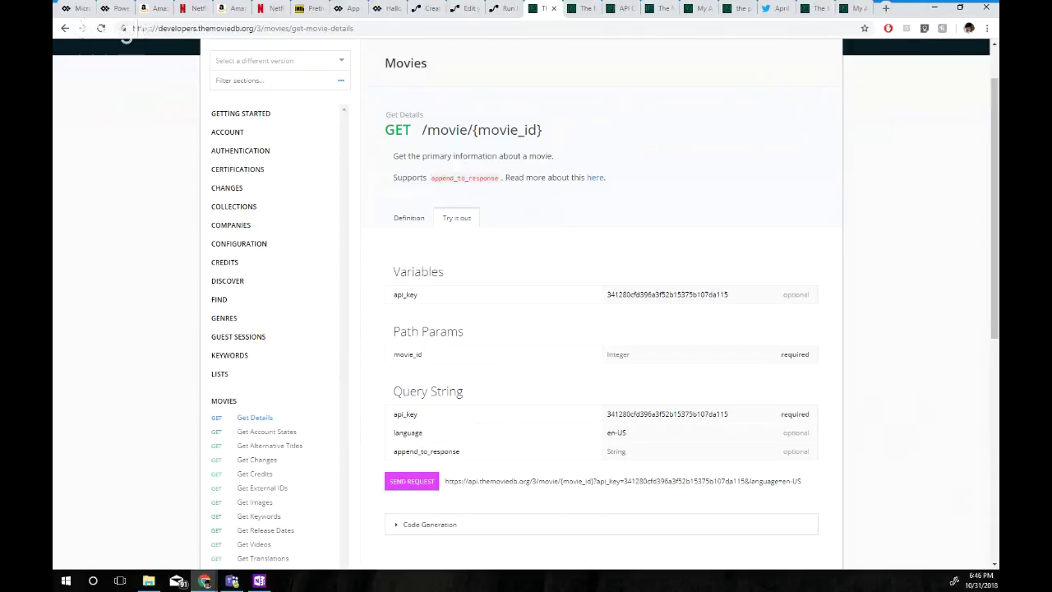
{"action": "key", "text": "ctrl+v"}
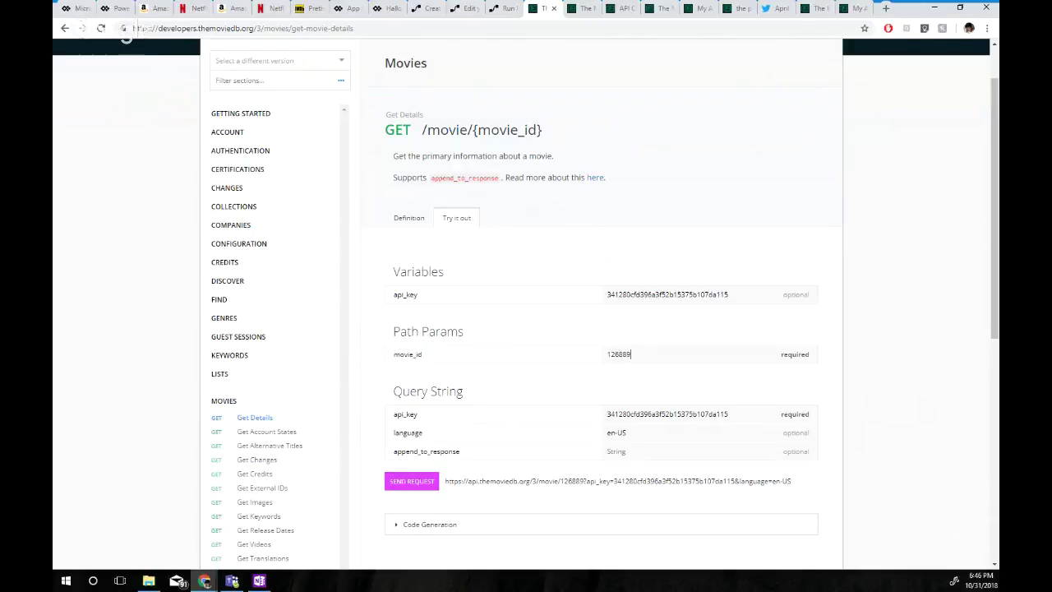
{"action": "left_click", "coordinate": [412, 482]}
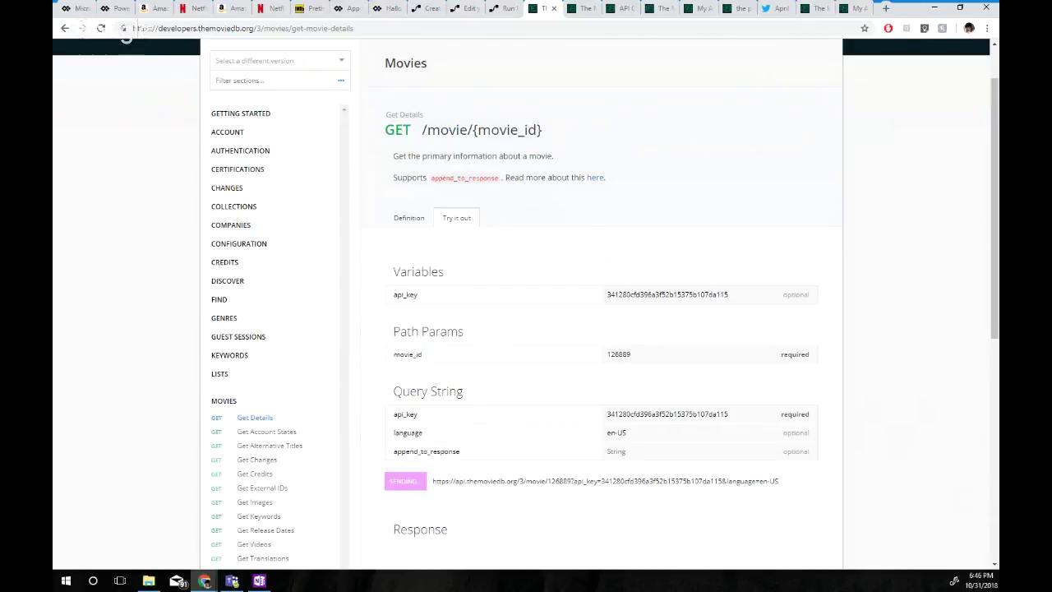
Examine the Get Details response body for Alien: Covenant, including its collection, budget, genres, homepage, overview, poster path and production companies
{"action": "scroll", "coordinate": [526, 313], "scroll_direction": "down", "scroll_amount": 3}
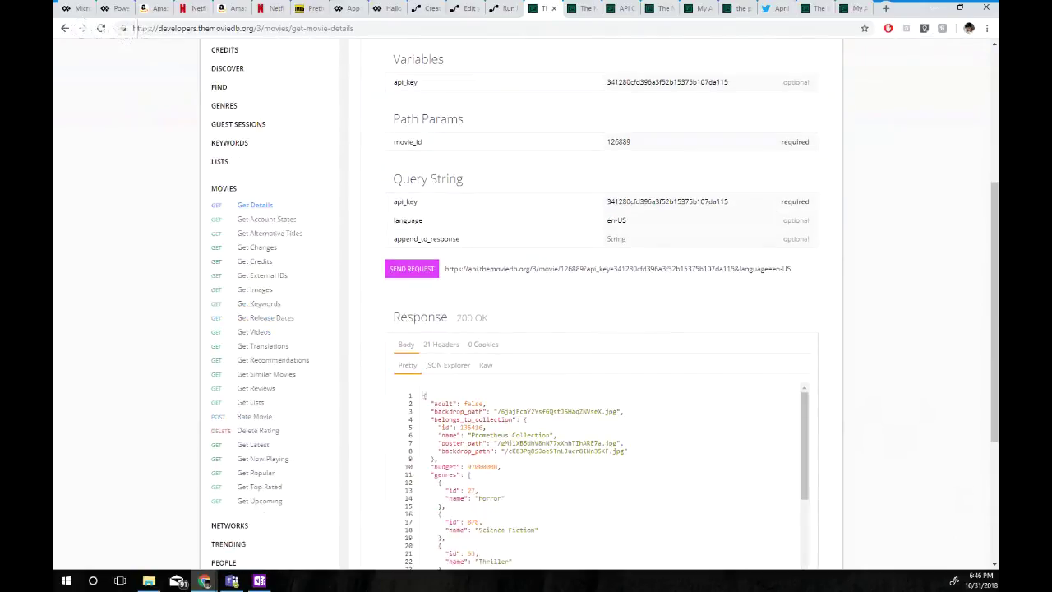
{"action": "scroll", "coordinate": [600, 477], "scroll_direction": "down", "scroll_amount": 1}
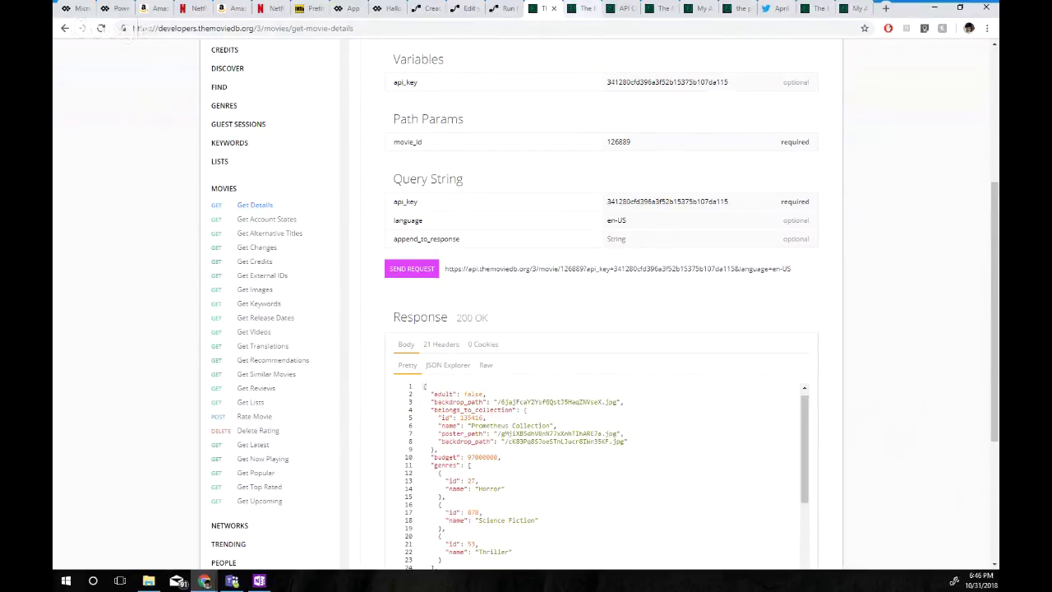
{"action": "left_click", "coordinate": [583, 8]}
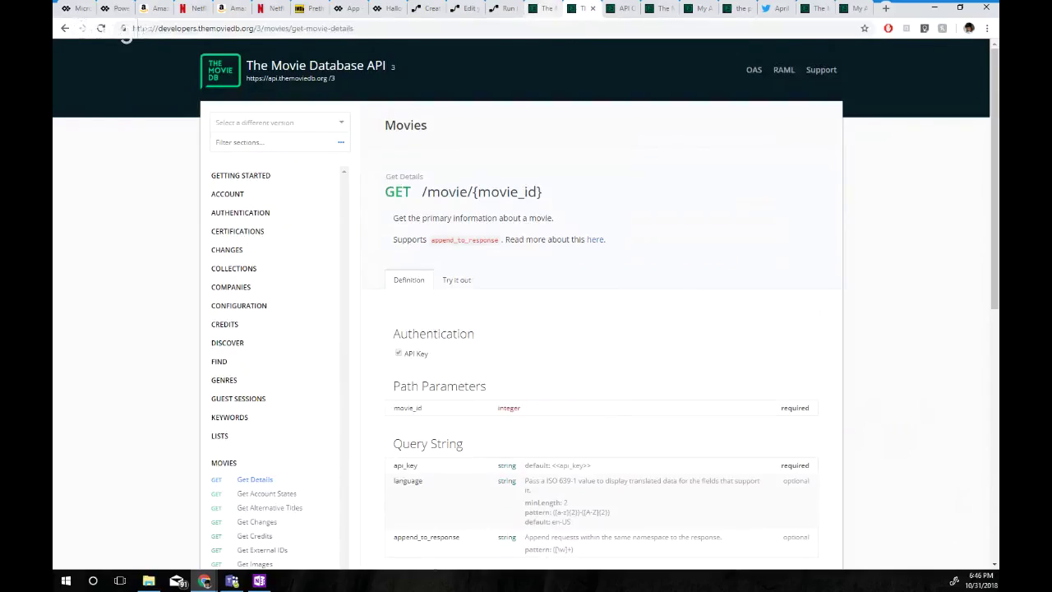
{"action": "left_click", "coordinate": [544, 8]}
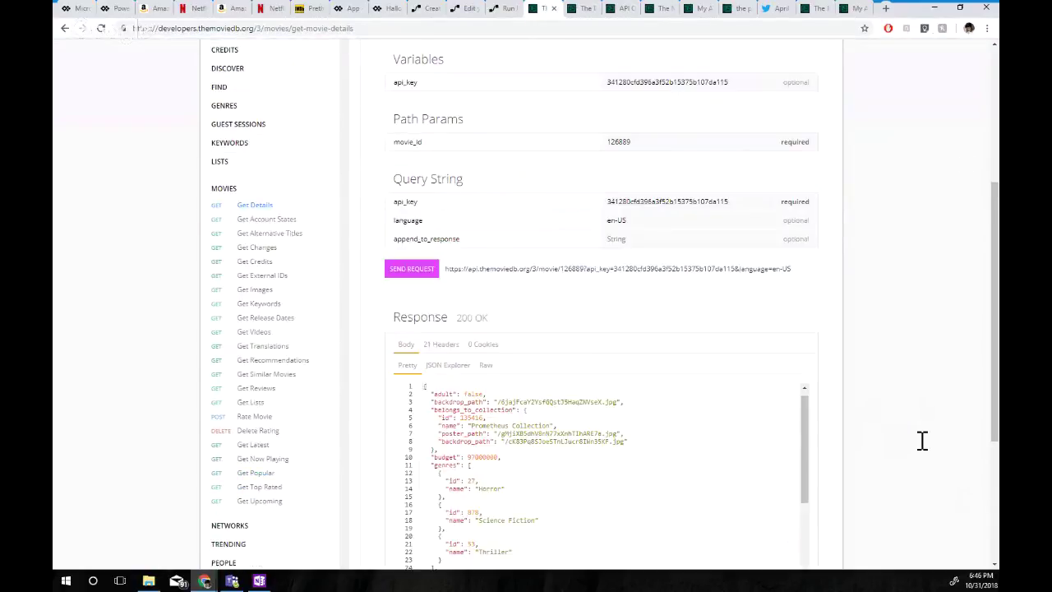
{"action": "scroll", "coordinate": [526, 313], "scroll_direction": "down", "scroll_amount": 2}
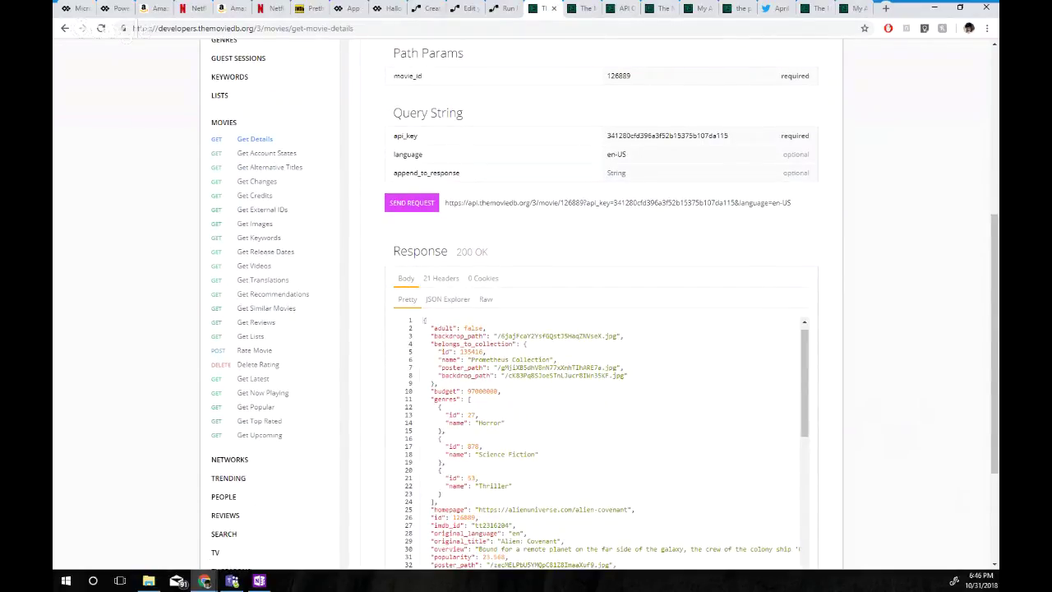
{"action": "scroll", "coordinate": [599, 442], "scroll_direction": "down", "scroll_amount": 1}
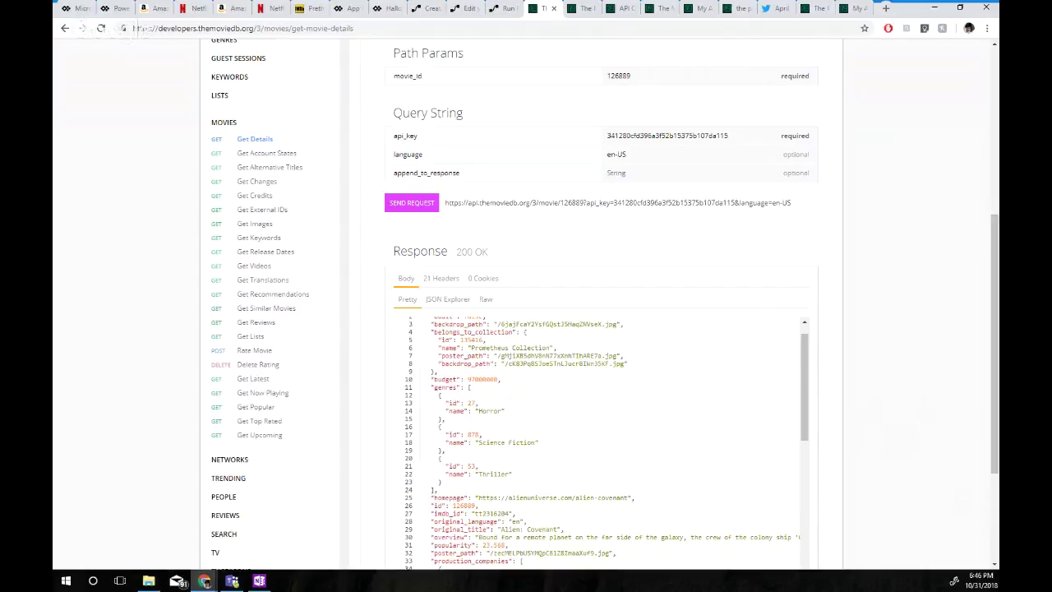
{"action": "scroll", "coordinate": [607, 443], "scroll_direction": "down", "scroll_amount": 1}
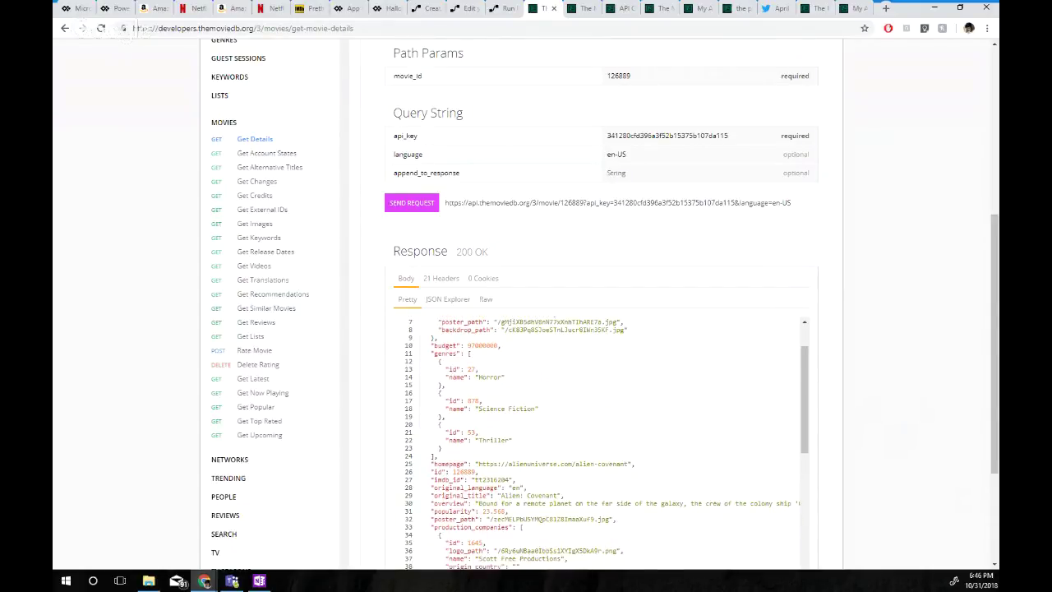
{"action": "scroll", "coordinate": [607, 443], "scroll_direction": "down", "scroll_amount": 1}
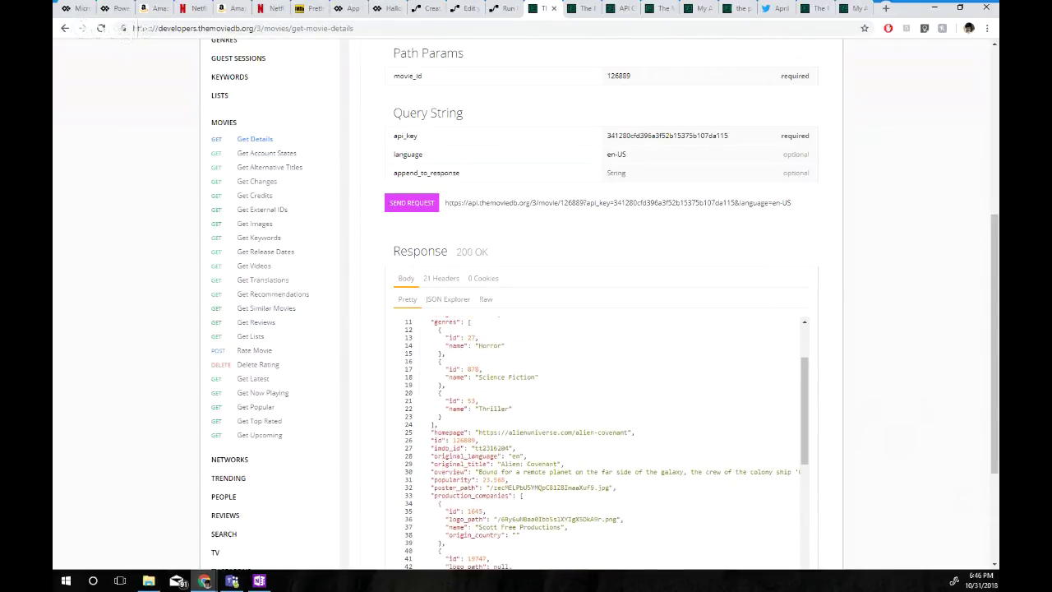
{"action": "scroll", "coordinate": [607, 444], "scroll_direction": "down", "scroll_amount": 1}
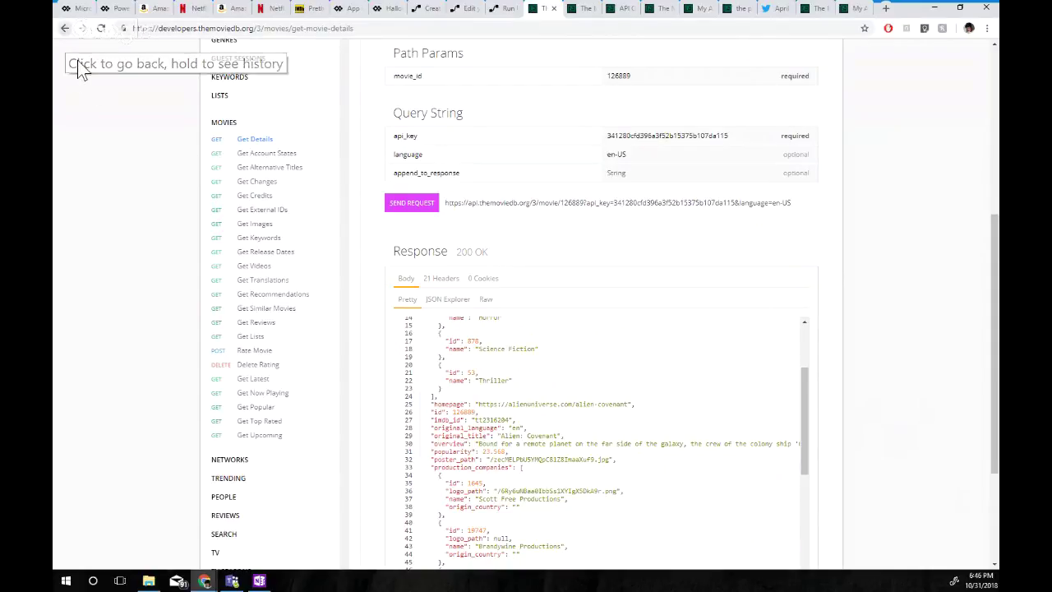
Return to the Movie Discover response and copy the ID of The Purge: Anarchy
{"action": "left_click", "coordinate": [65, 28]}
{"action": "scroll", "coordinate": [82, 69], "scroll_direction": "down", "scroll_amount": 8}
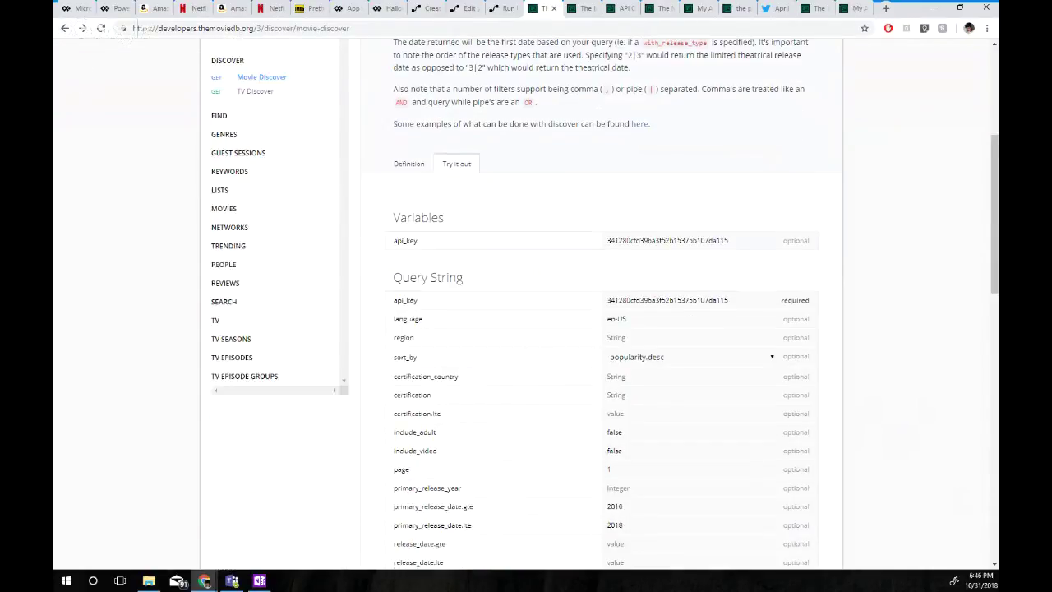
{"action": "scroll", "coordinate": [82, 70], "scroll_direction": "down", "scroll_amount": 2}
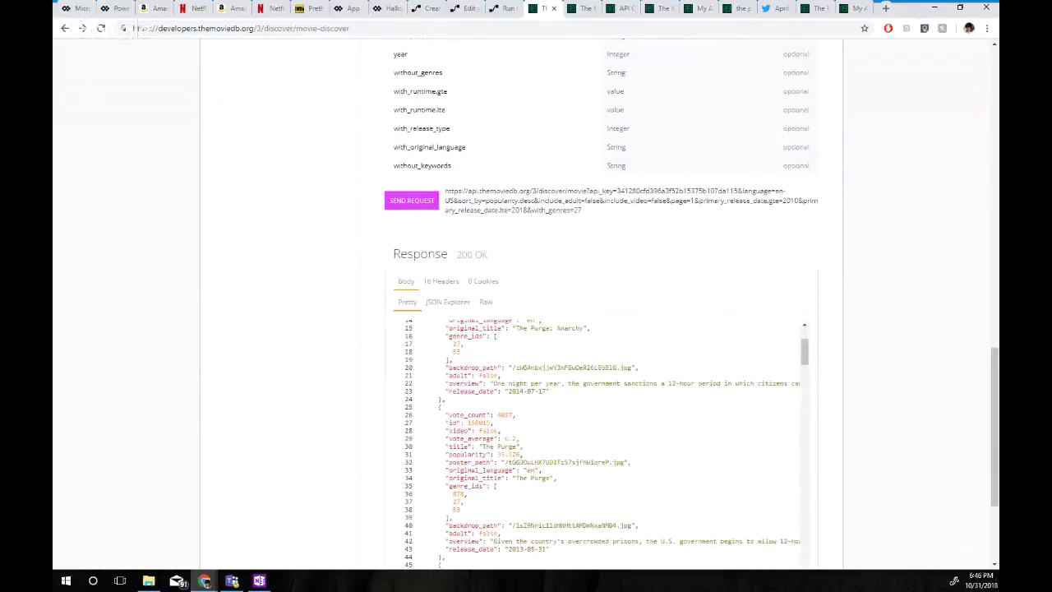
{"action": "scroll", "coordinate": [603, 444], "scroll_direction": "up", "scroll_amount": 3}
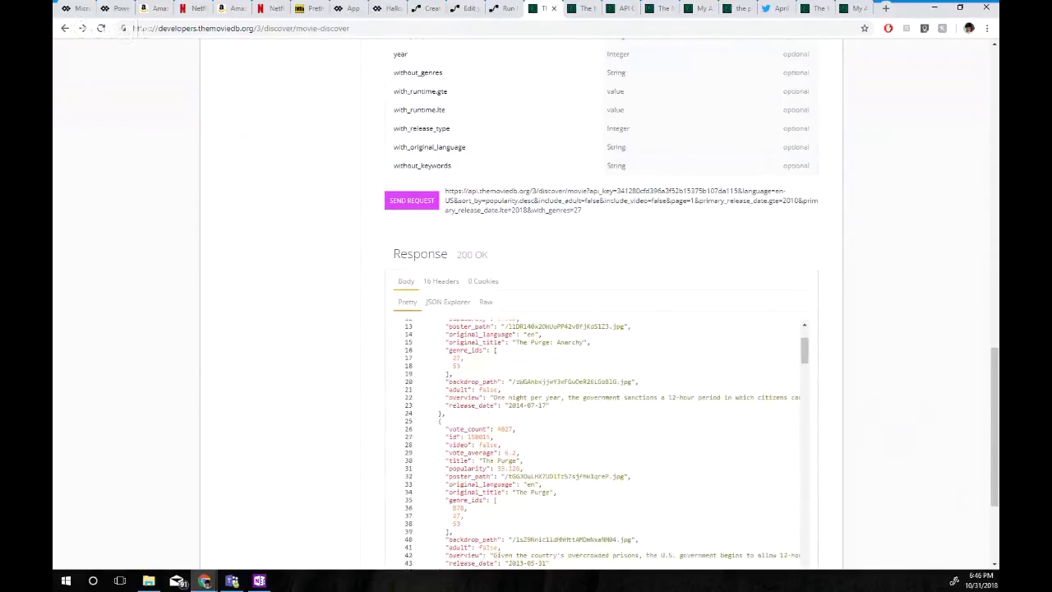
{"action": "scroll", "coordinate": [603, 444], "scroll_direction": "left", "scroll_amount": 1}
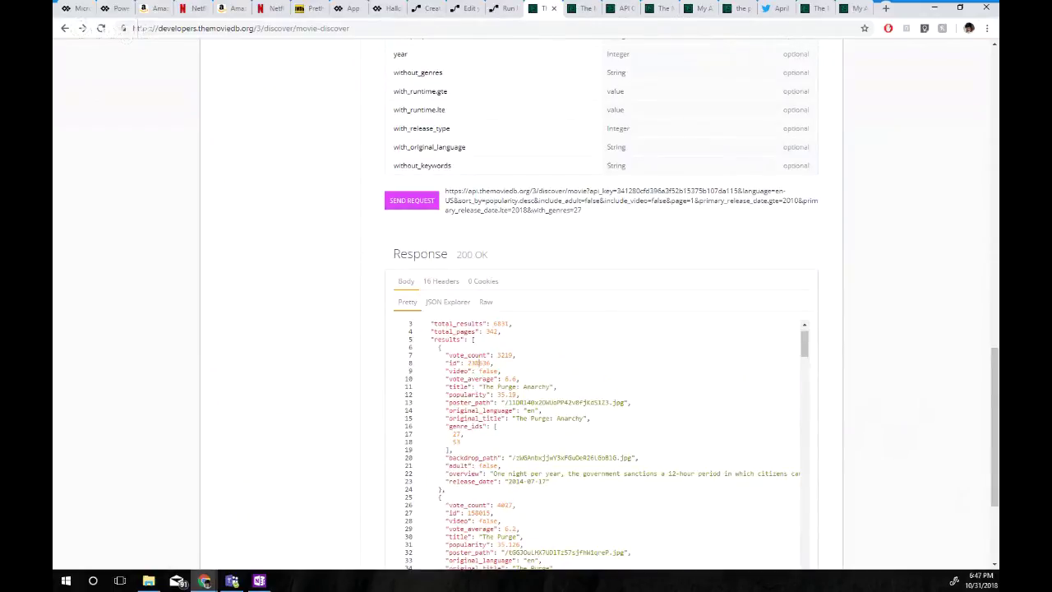
{"action": "double_click", "coordinate": [480, 363]}
Return to the Get Details trial form, set movie_id to 238636 and send the request
{"action": "left_click", "coordinate": [64, 29]}
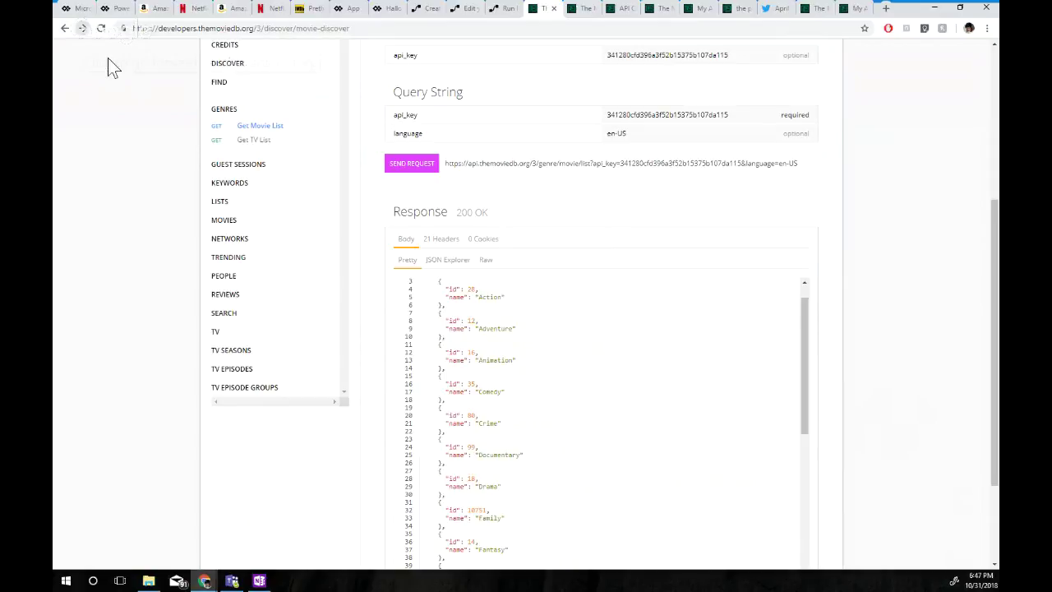
{"action": "left_click", "coordinate": [82, 29]}
{"action": "left_click", "coordinate": [83, 29]}
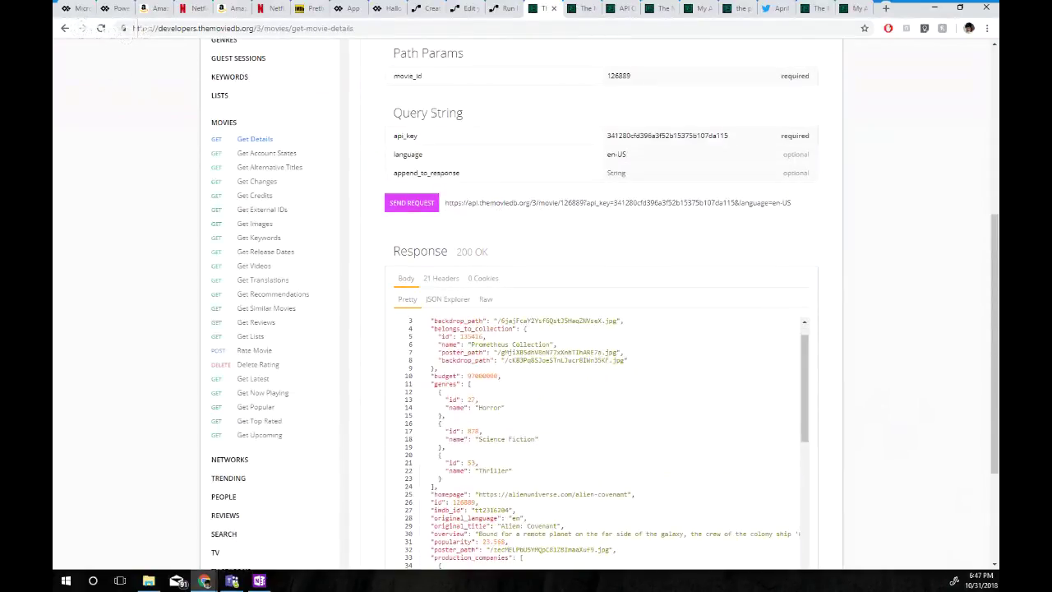
{"action": "scroll", "coordinate": [604, 444], "scroll_direction": "down", "scroll_amount": 2}
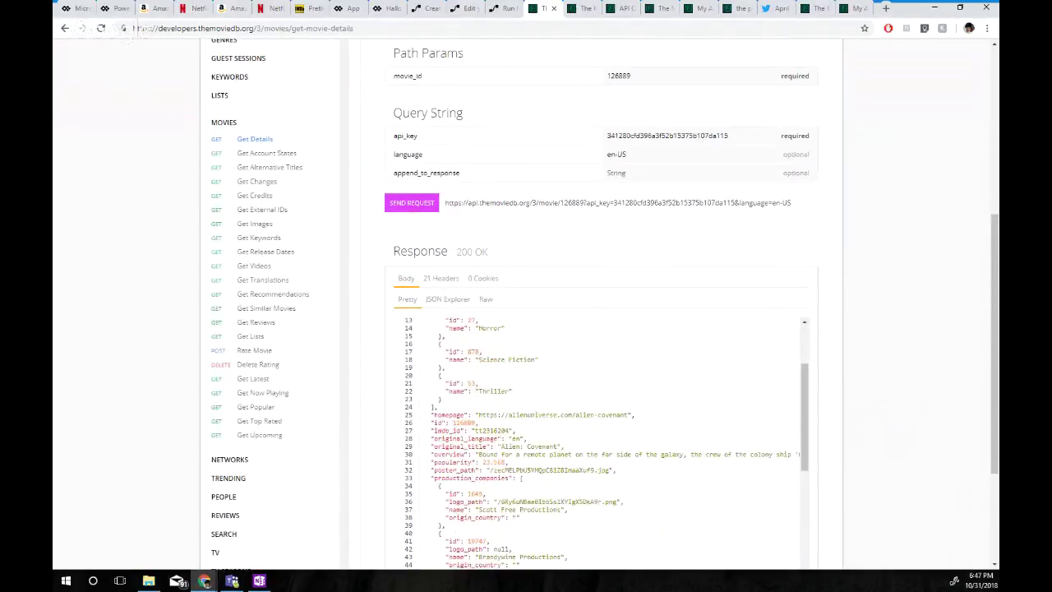
{"action": "double_click", "coordinate": [619, 76]}
{"action": "type", "text": "238636"}
{"action": "key", "text": "Return"}
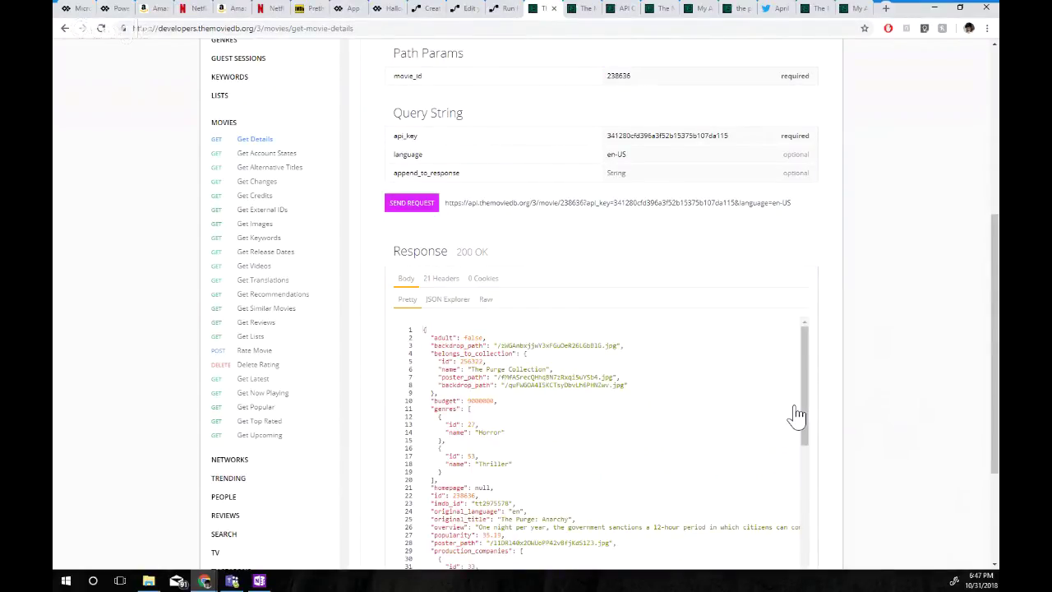
Examine the Get Details response body for The Purge: Anarchy, including its genres, homepage, IMDb ID, overview, poster path and production companies
{"action": "scroll", "coordinate": [798, 415], "scroll_direction": "down", "scroll_amount": 1}
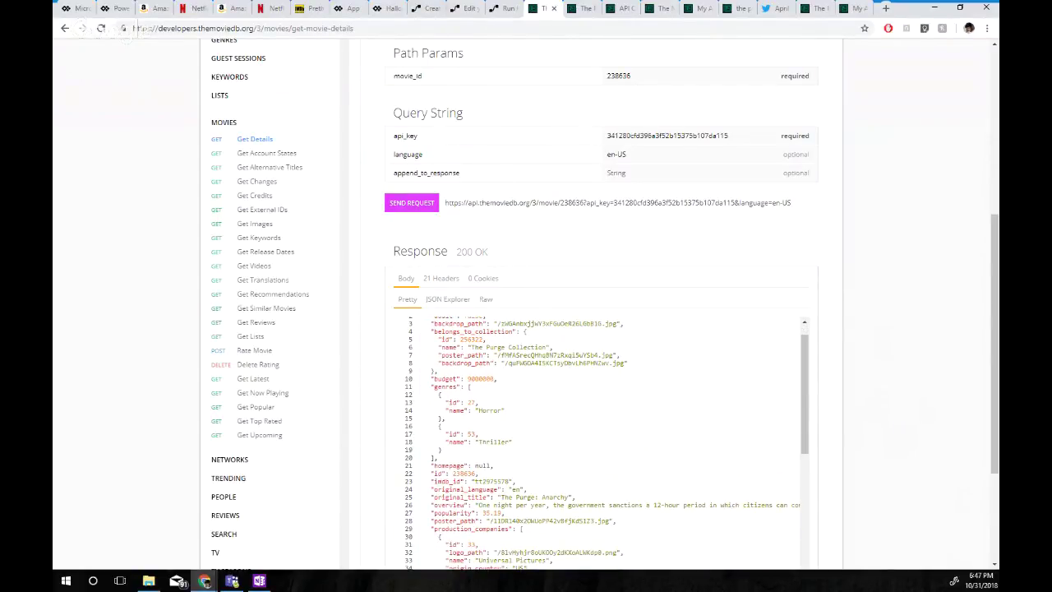
{"action": "scroll", "coordinate": [606, 444], "scroll_direction": "up", "scroll_amount": 1}
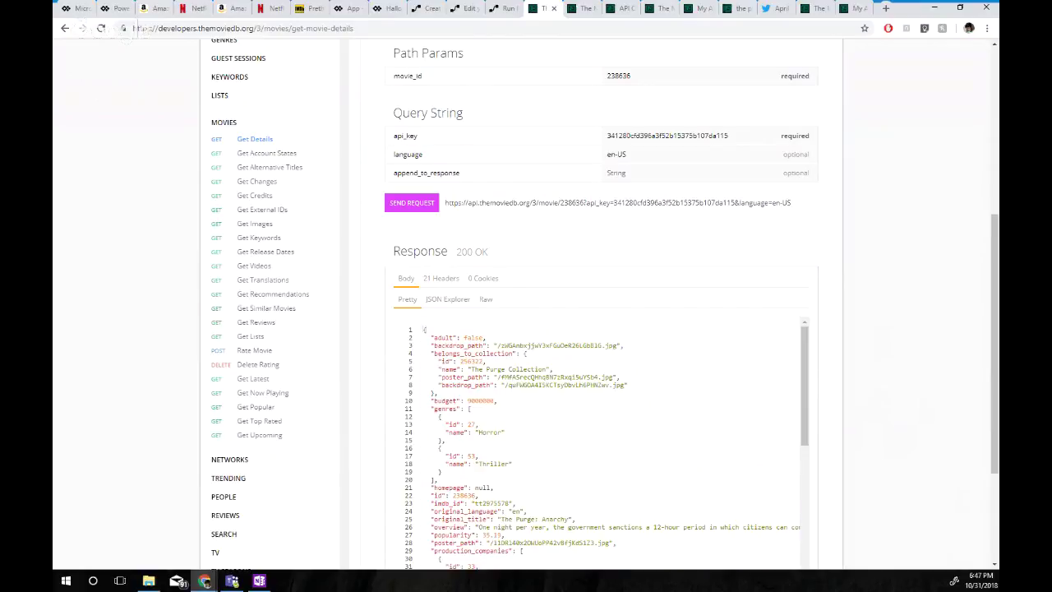
{"action": "scroll", "coordinate": [607, 444], "scroll_direction": "down", "scroll_amount": 1}
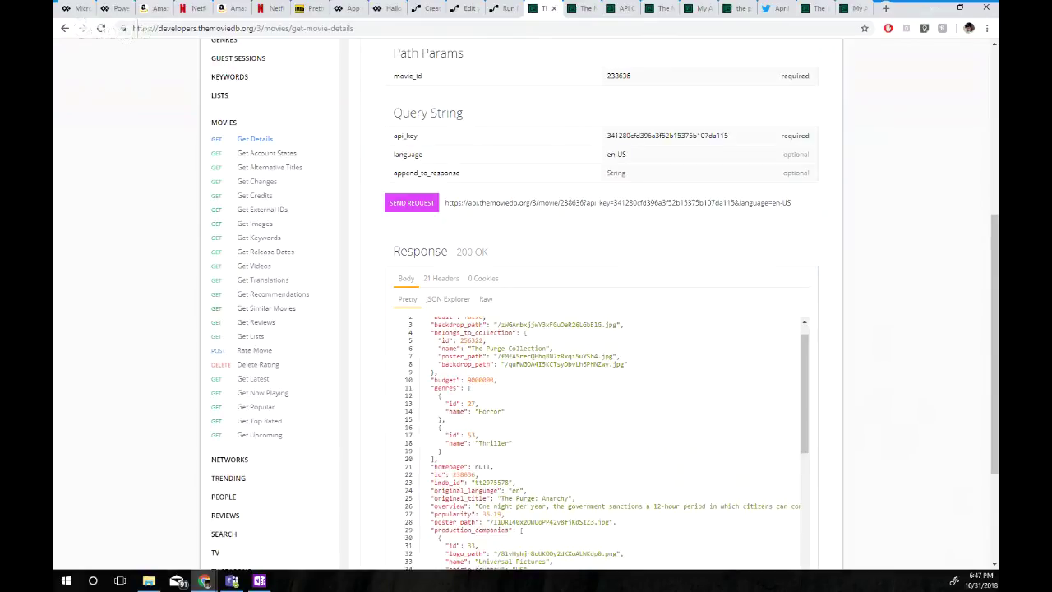
{"action": "scroll", "coordinate": [607, 444], "scroll_direction": "down", "scroll_amount": 2}
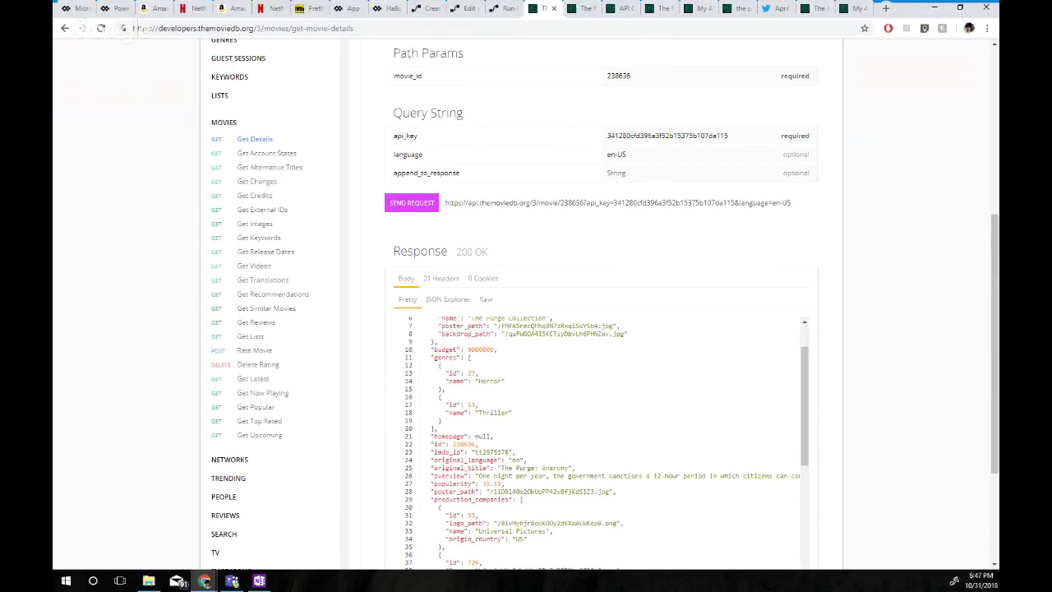
{"action": "scroll", "coordinate": [526, 305], "scroll_direction": "up", "scroll_amount": 2}
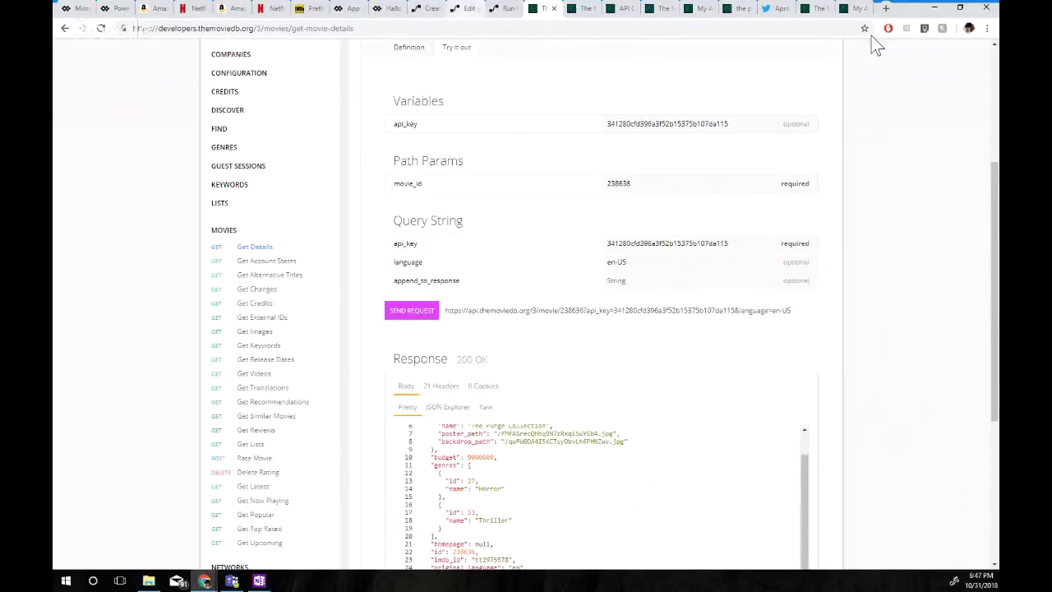
Compare the flow's HTTP - Get number of pages request with the parameters and request URL in the Movie Discover trial form
{"action": "left_click", "coordinate": [467, 9]}
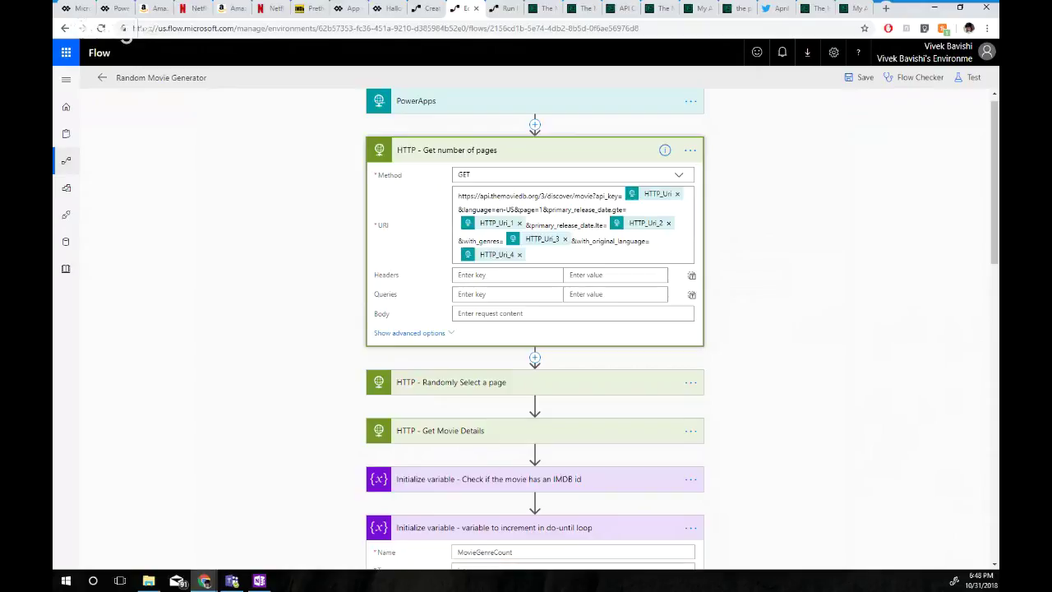
{"action": "left_click", "coordinate": [542, 8]}
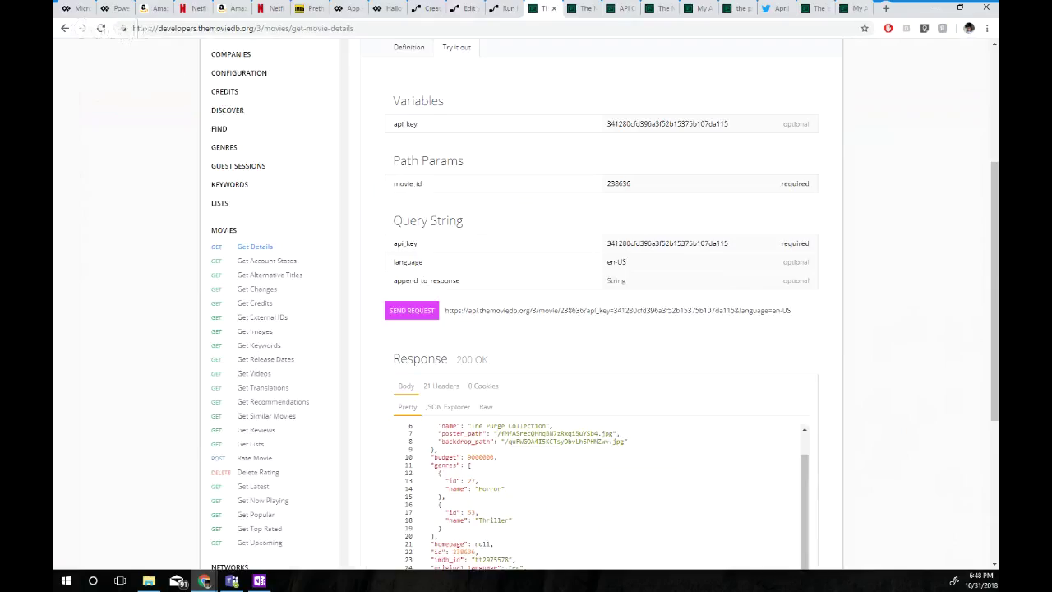
{"action": "key", "text": "alt+Left"}
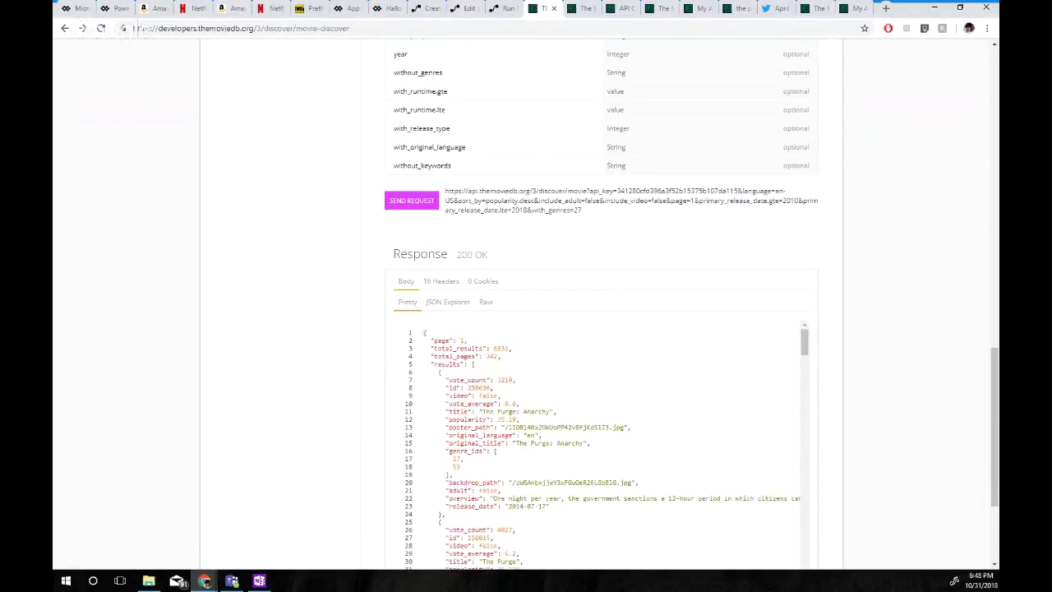
{"action": "scroll", "coordinate": [600, 304], "scroll_direction": "up", "scroll_amount": 5}
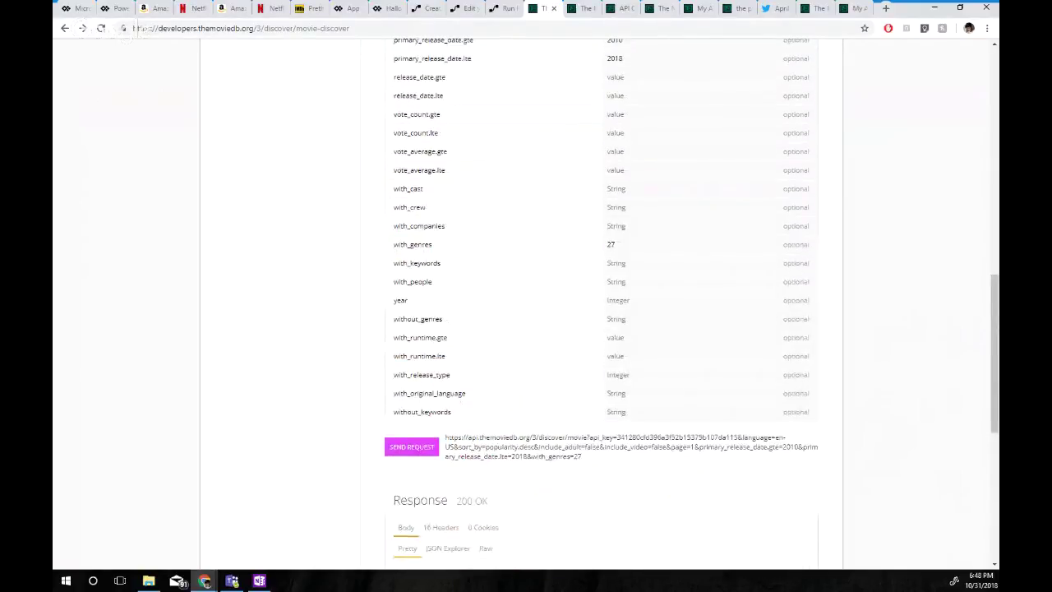
Return to the Random Movie Generator flow's editor and expand the HTTP - Randomly Select a page action
{"action": "key", "text": "ctrl+shift+Tab"}
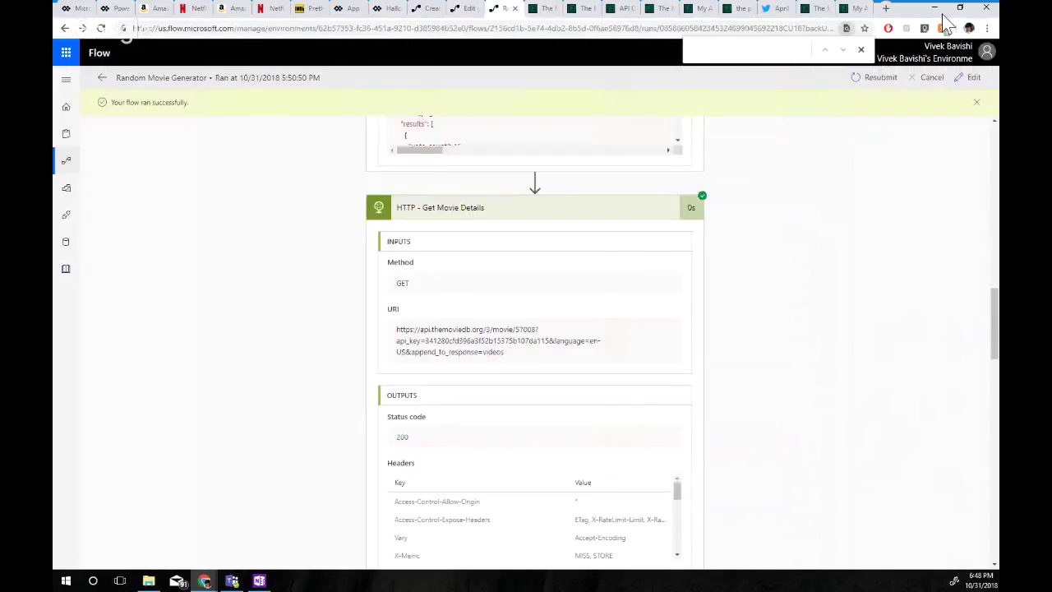
{"action": "key", "text": "ctrl+shift+Tab"}
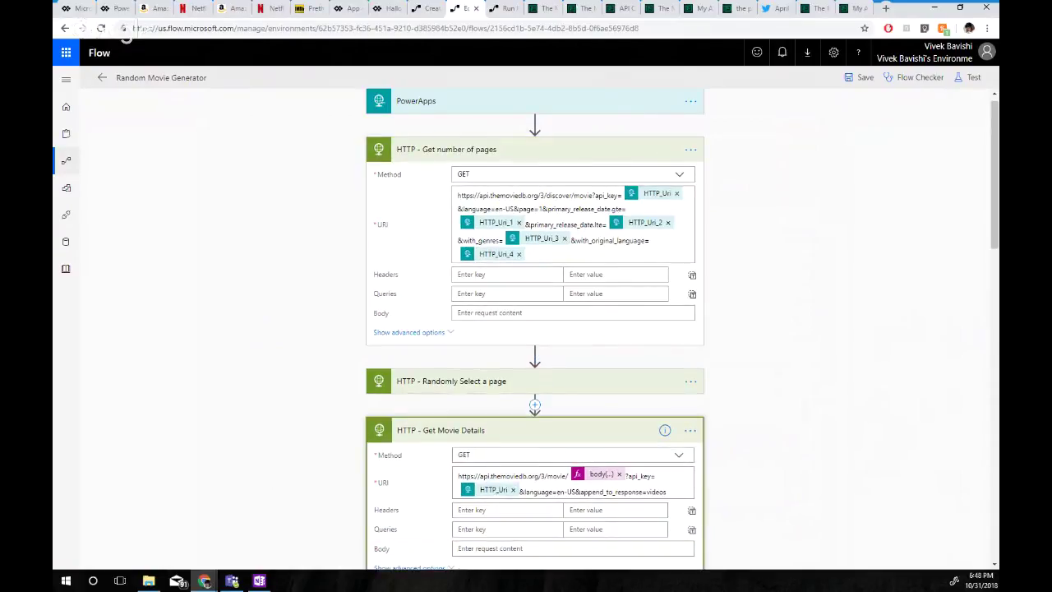
{"action": "left_click", "coordinate": [493, 382]}
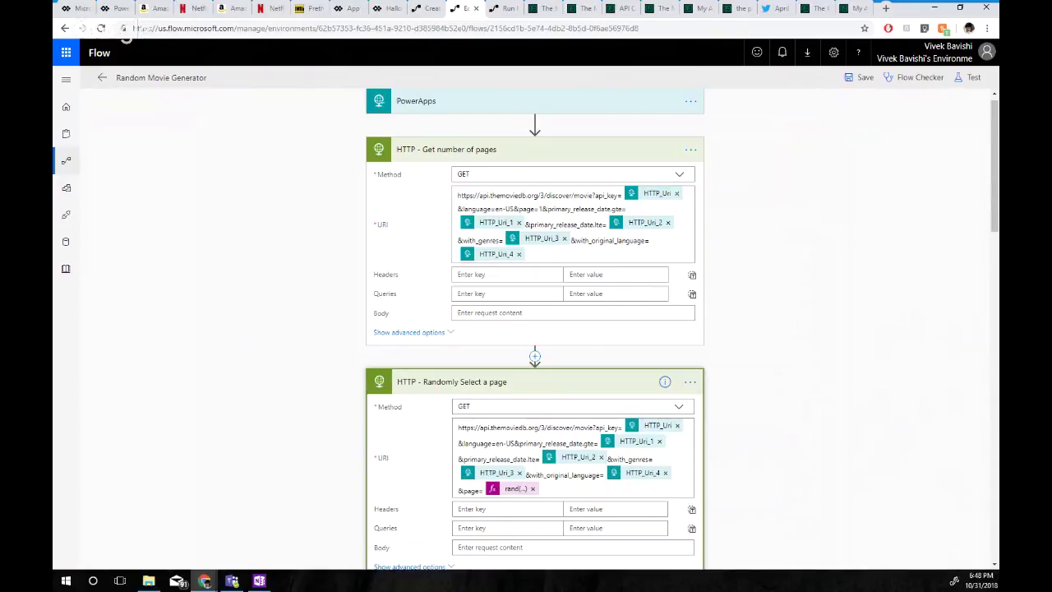
Examine the flow's remaining actions, from HTTP - Get Movie Details through the variables and genres loop to the IMDB id condition
{"action": "scroll", "coordinate": [534, 329], "scroll_direction": "down", "scroll_amount": 3}
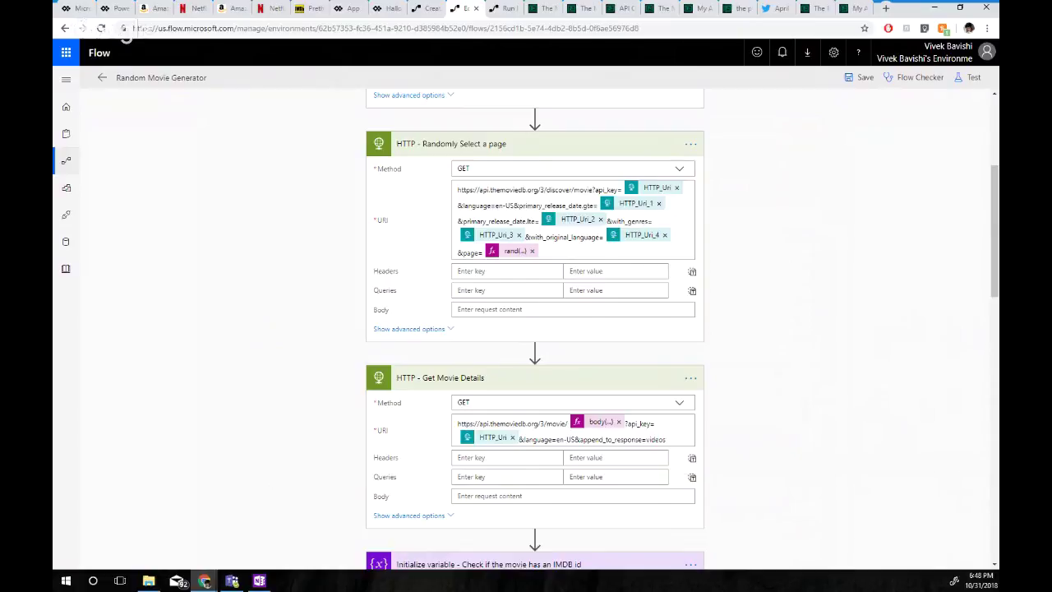
{"action": "scroll", "coordinate": [535, 455], "scroll_direction": "down", "scroll_amount": 1}
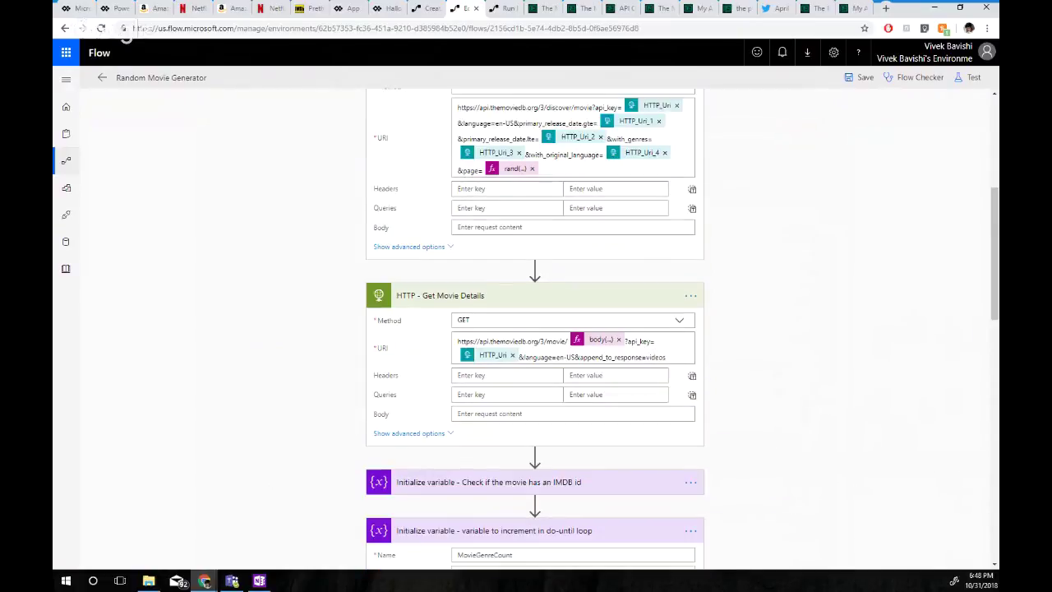
{"action": "scroll", "coordinate": [536, 456], "scroll_direction": "down", "scroll_amount": 1}
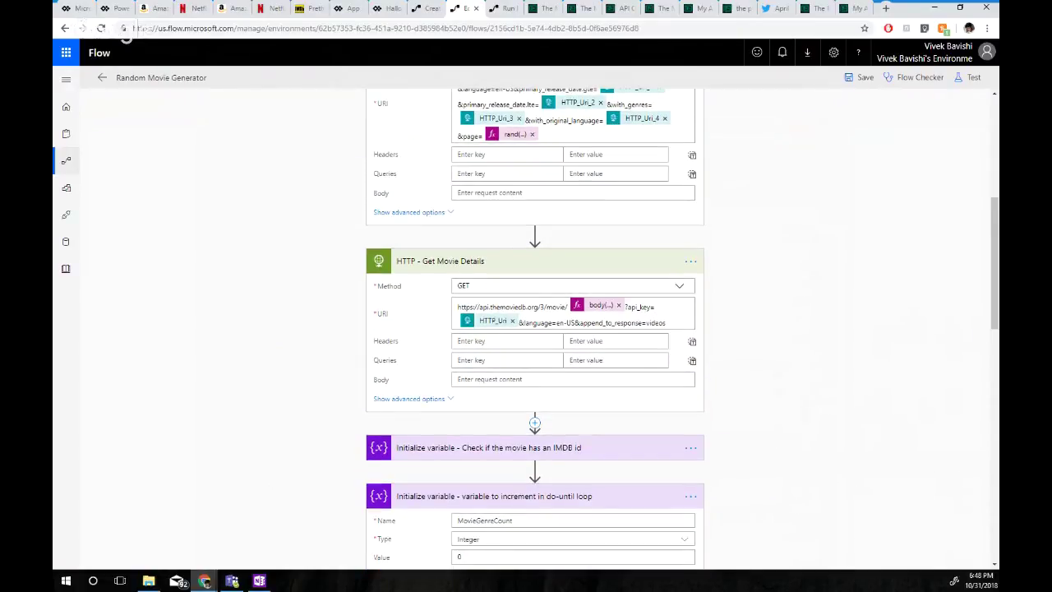
{"action": "scroll", "coordinate": [535, 455], "scroll_direction": "down", "scroll_amount": 1}
{"action": "scroll", "coordinate": [535, 455], "scroll_direction": "down", "scroll_amount": 2}
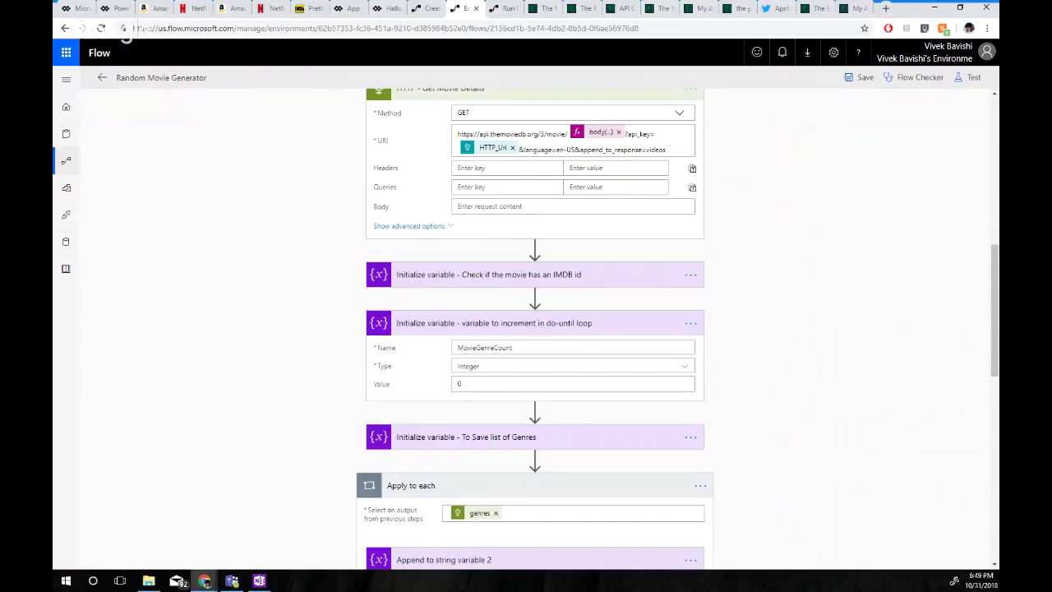
{"action": "scroll", "coordinate": [535, 367], "scroll_direction": "up", "scroll_amount": 2}
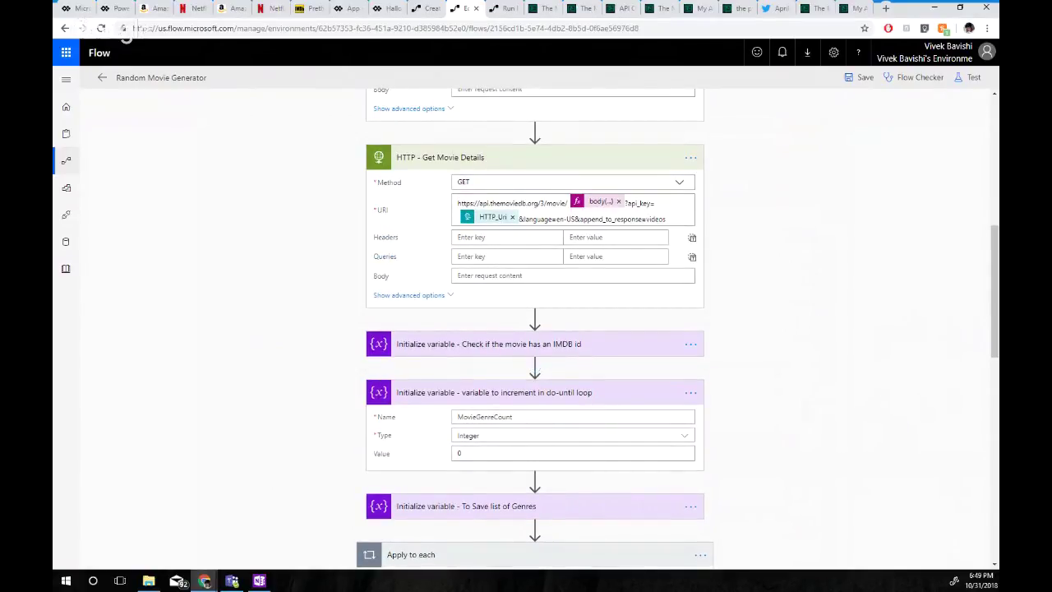
{"action": "scroll", "coordinate": [536, 367], "scroll_direction": "down", "scroll_amount": 5}
{"action": "scroll", "coordinate": [536, 367], "scroll_direction": "down", "scroll_amount": 3}
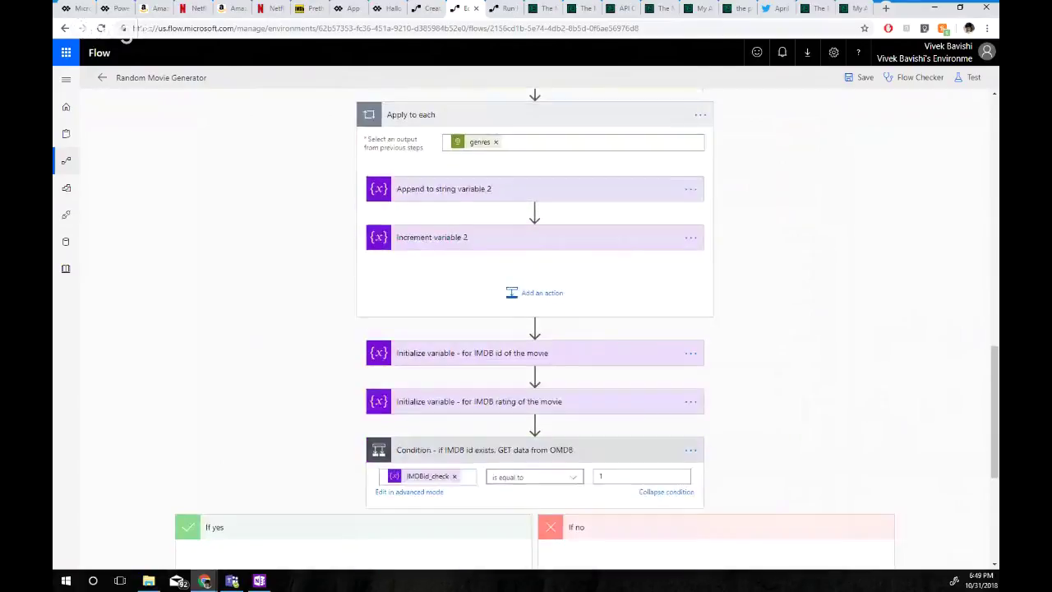
{"action": "scroll", "coordinate": [535, 367], "scroll_direction": "up", "scroll_amount": 1}
{"action": "scroll", "coordinate": [535, 368], "scroll_direction": "up", "scroll_amount": 6}
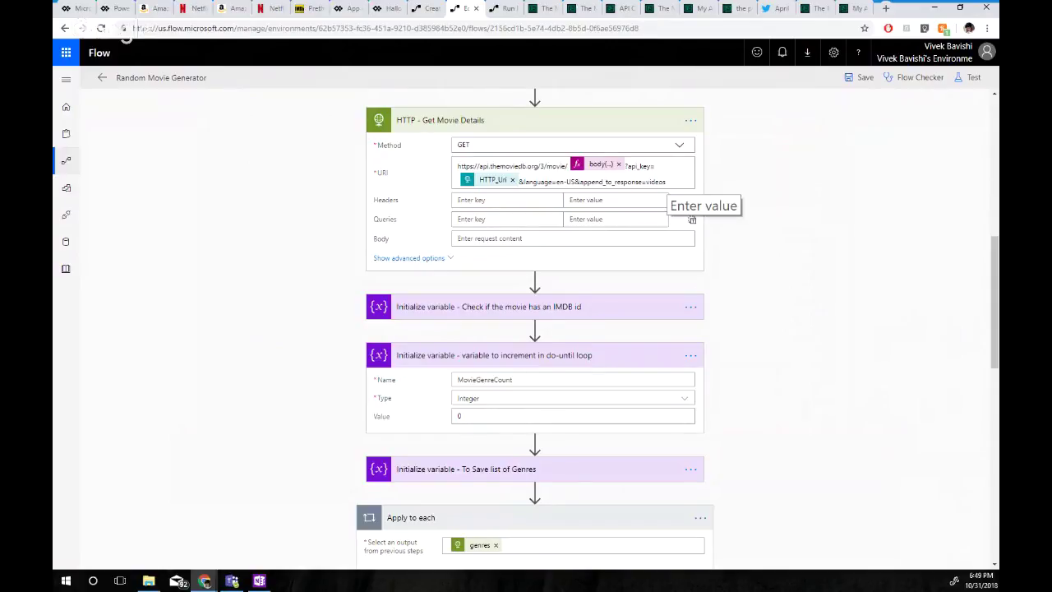
{"action": "scroll", "coordinate": [677, 329], "scroll_direction": "up", "scroll_amount": 1}
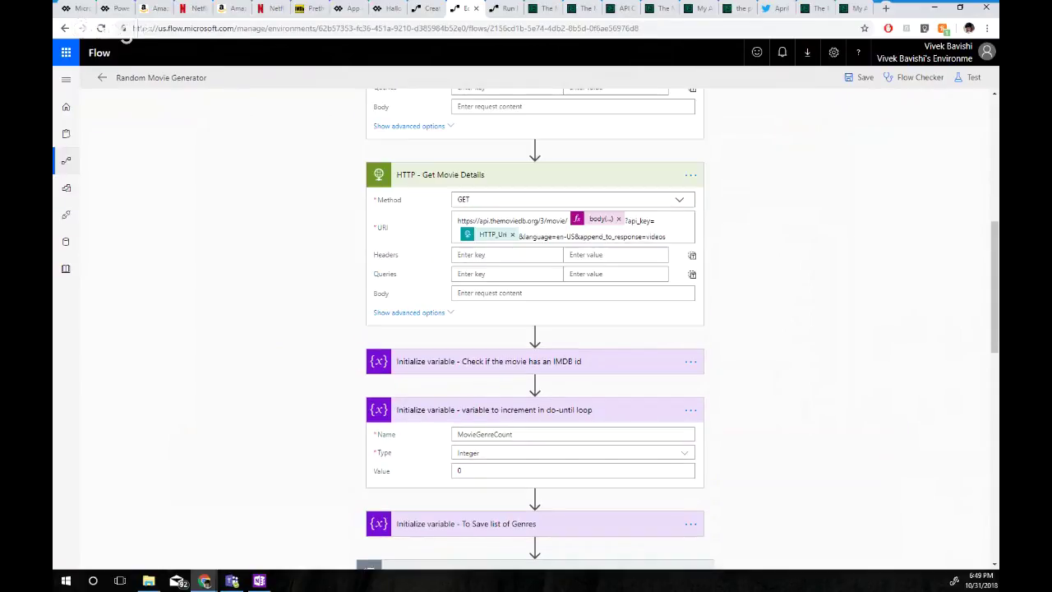
{"action": "scroll", "coordinate": [906, 130], "scroll_direction": "up", "scroll_amount": 2}
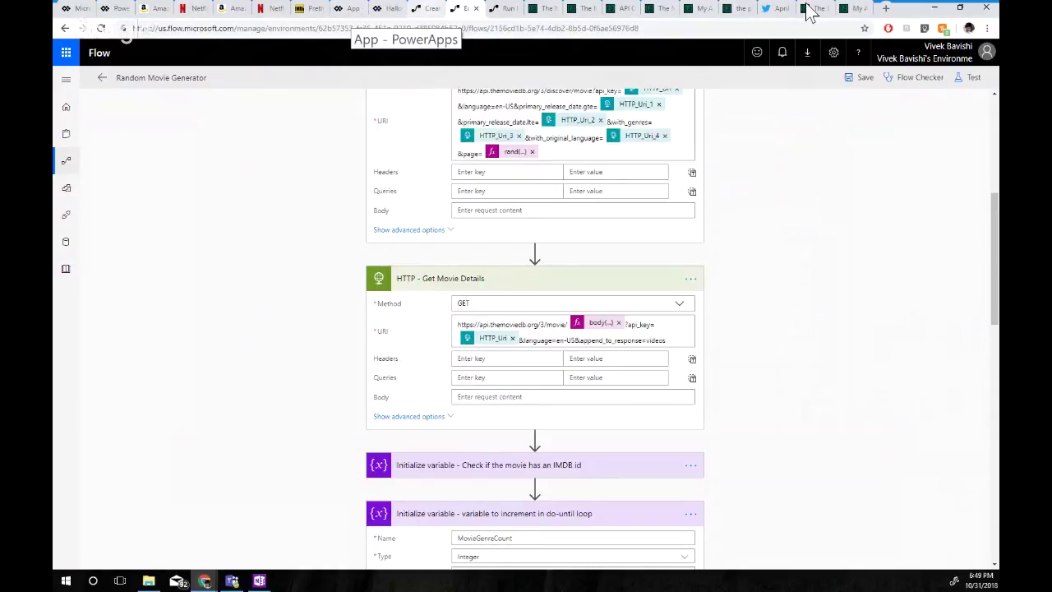
Switch to the untitled new flow, search the connectors for powerapps and add the PowerApps trigger
{"action": "left_click", "coordinate": [423, 8]}
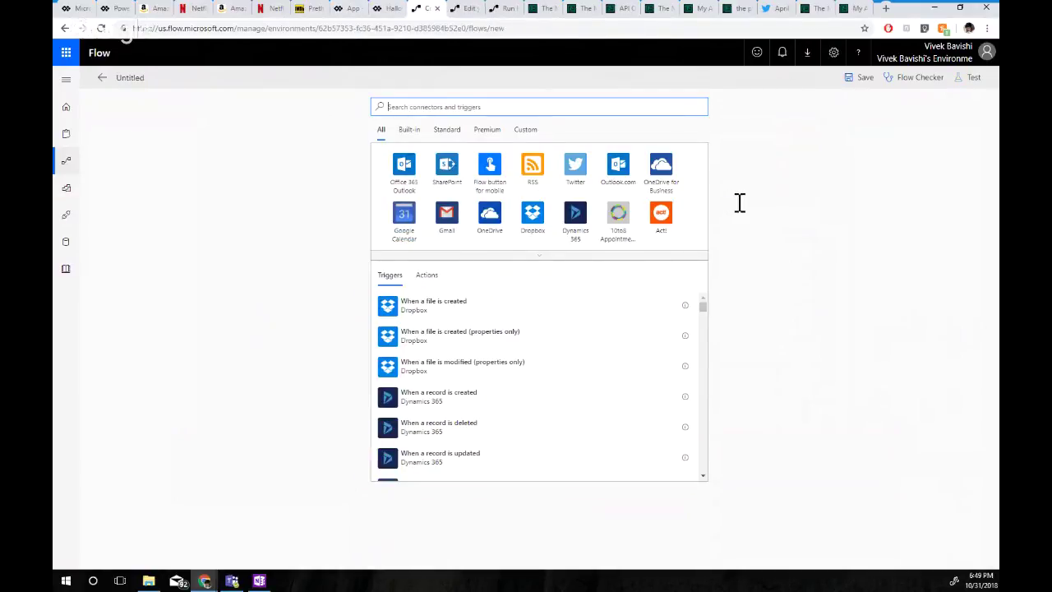
{"action": "type", "text": "power"}
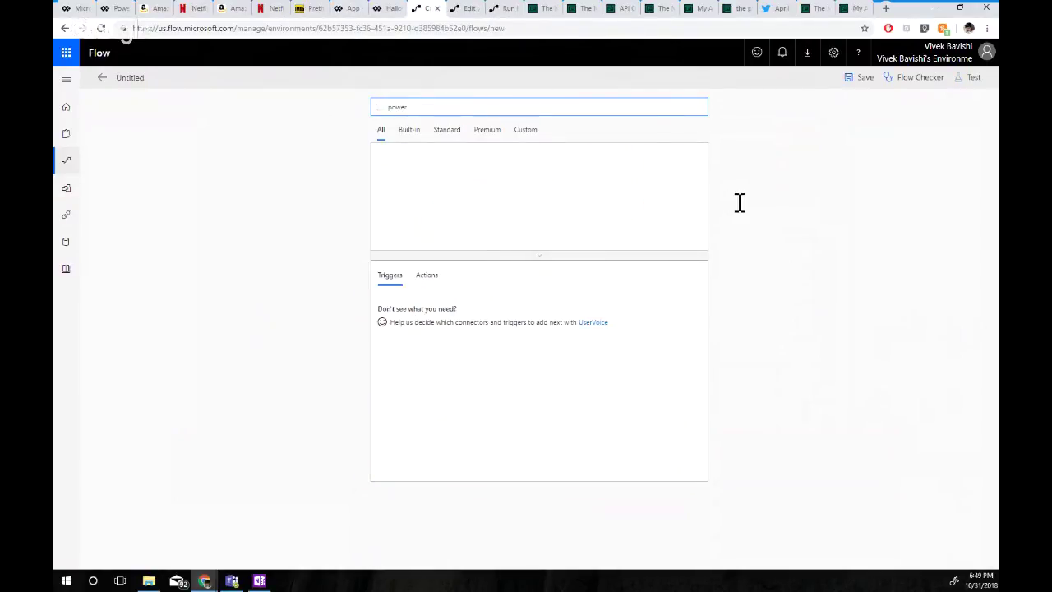
{"action": "key", "text": "BackSpace"}
{"action": "key", "text": "BackSpace"}
{"action": "key", "text": "BackSpace"}
{"action": "key", "text": "BackSpace"}
{"action": "key", "text": "BackSpace"}
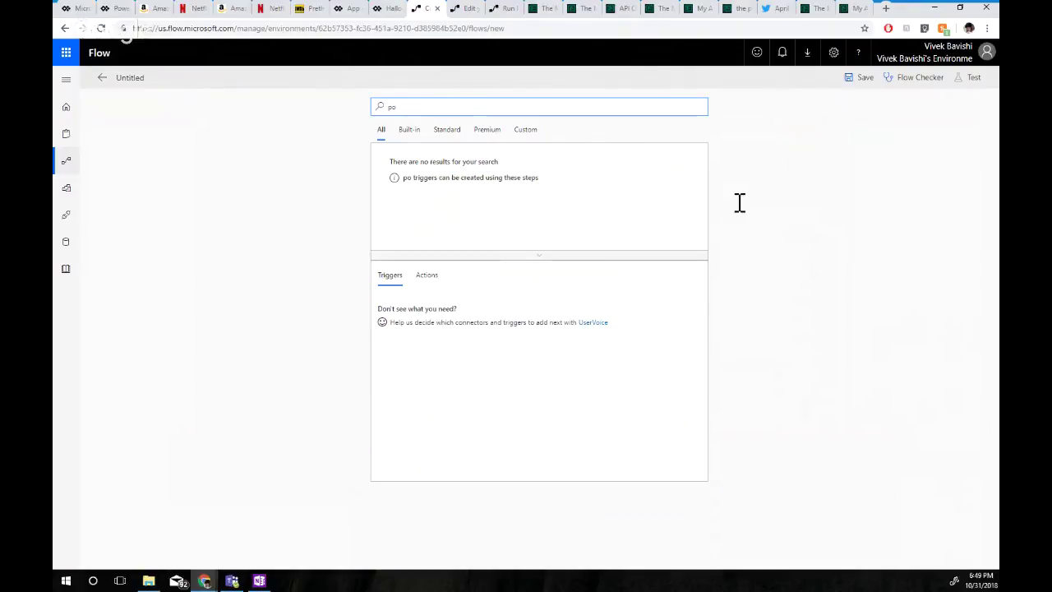
{"action": "type", "text": "powerap"}
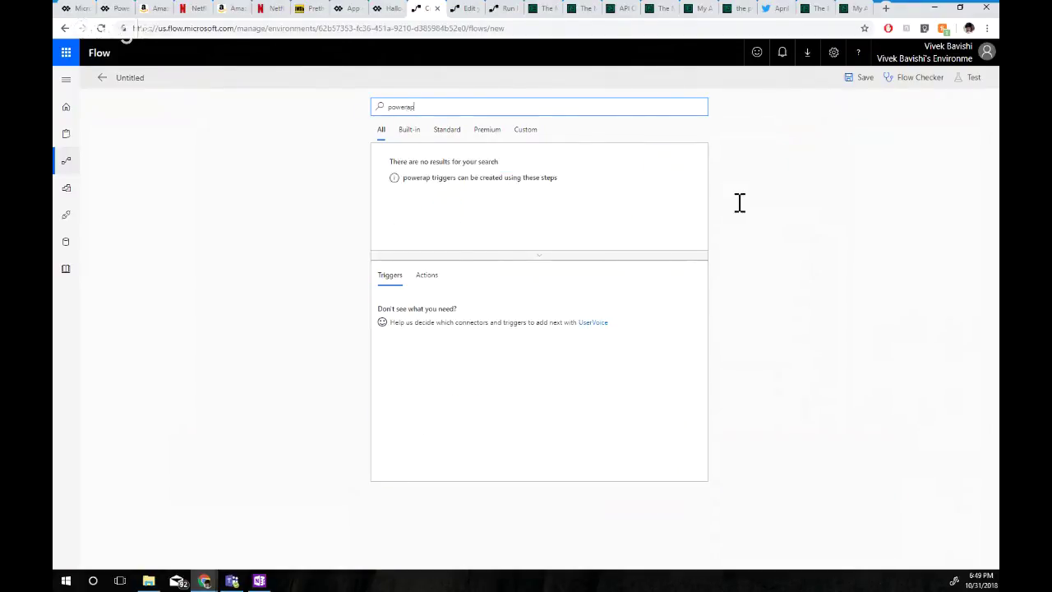
{"action": "type", "text": "ps"}
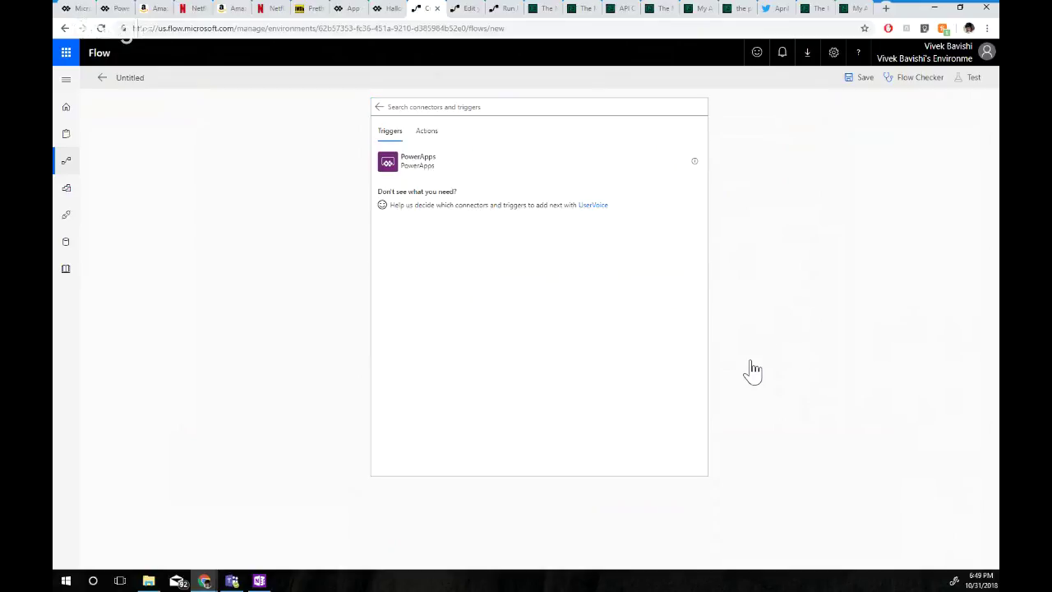
{"action": "left_click", "coordinate": [421, 167]}
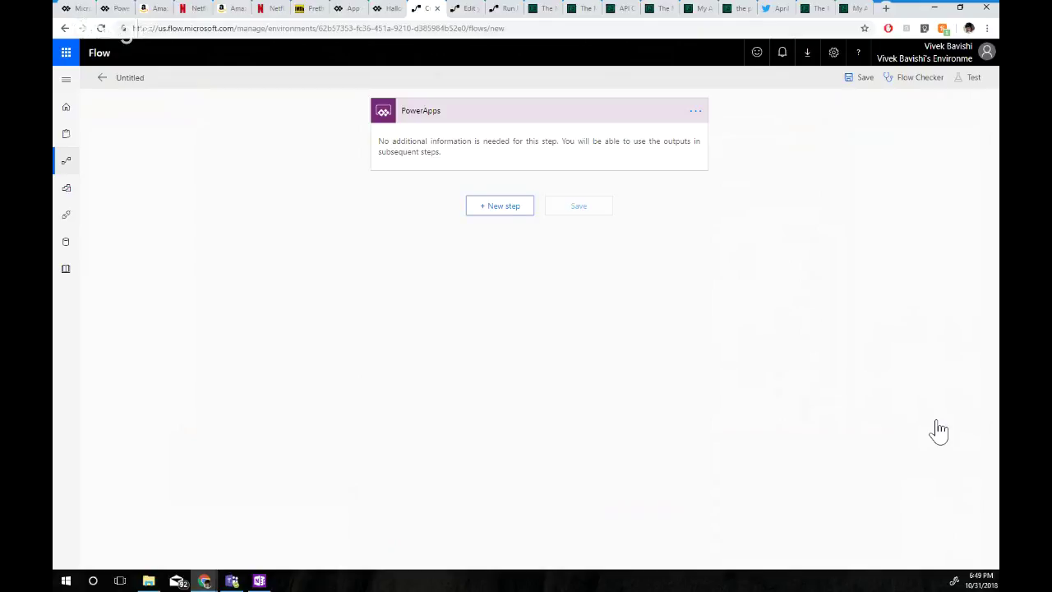
Add an HTTP action after the PowerApps trigger and set its method to GET
{"action": "left_click", "coordinate": [497, 209]}
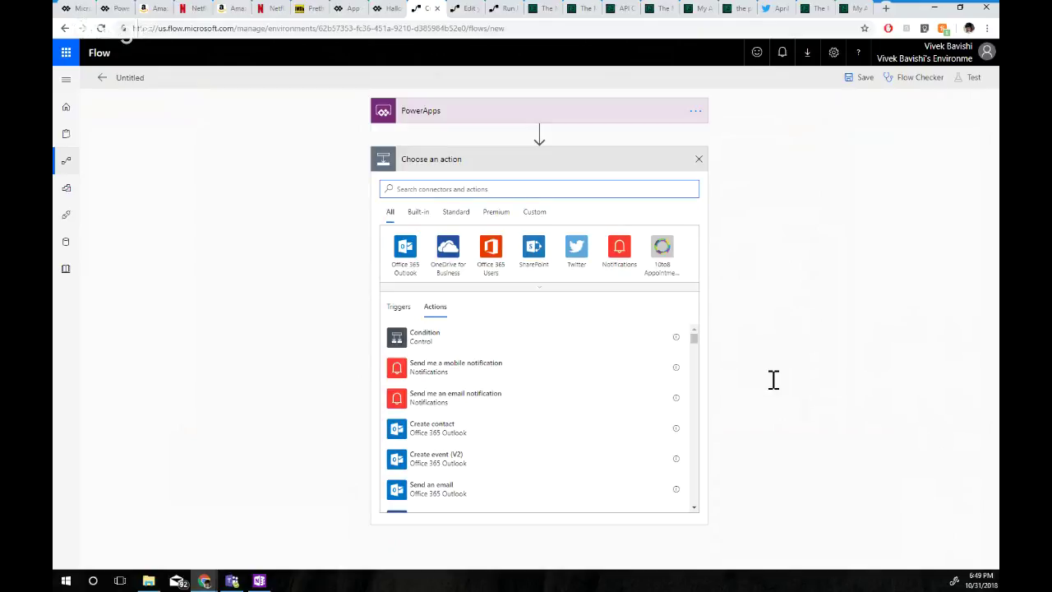
{"action": "type", "text": "htp"}
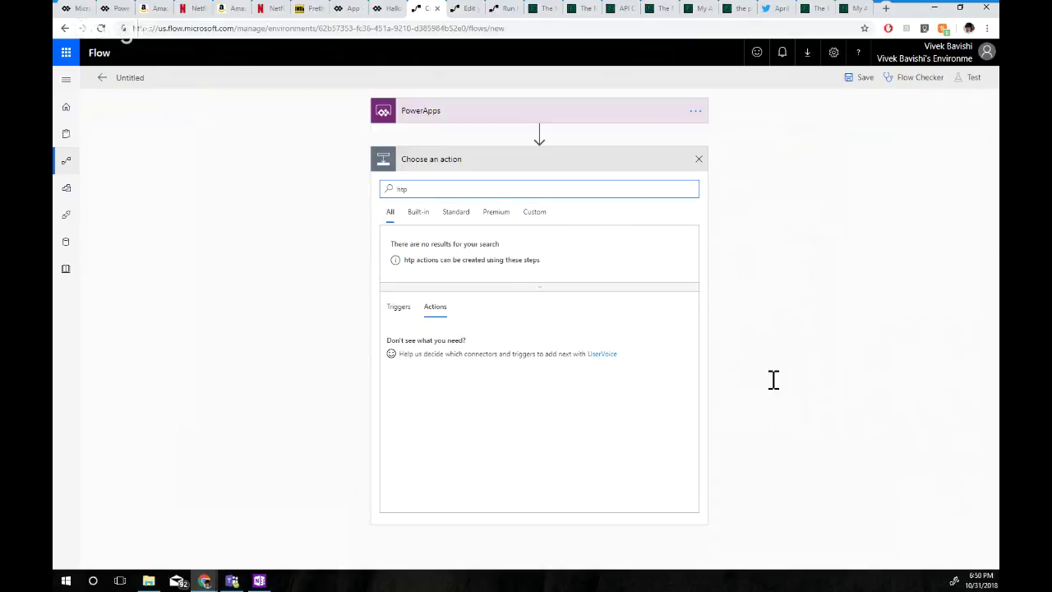
{"action": "key", "text": "BackSpace"}
{"action": "type", "text": "t"}
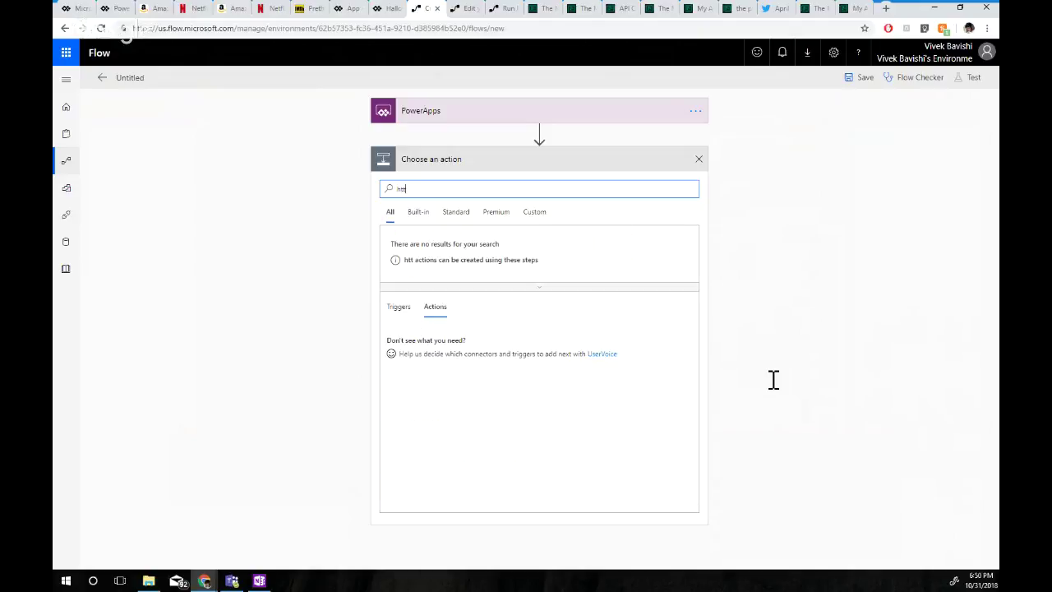
{"action": "type", "text": "p"}
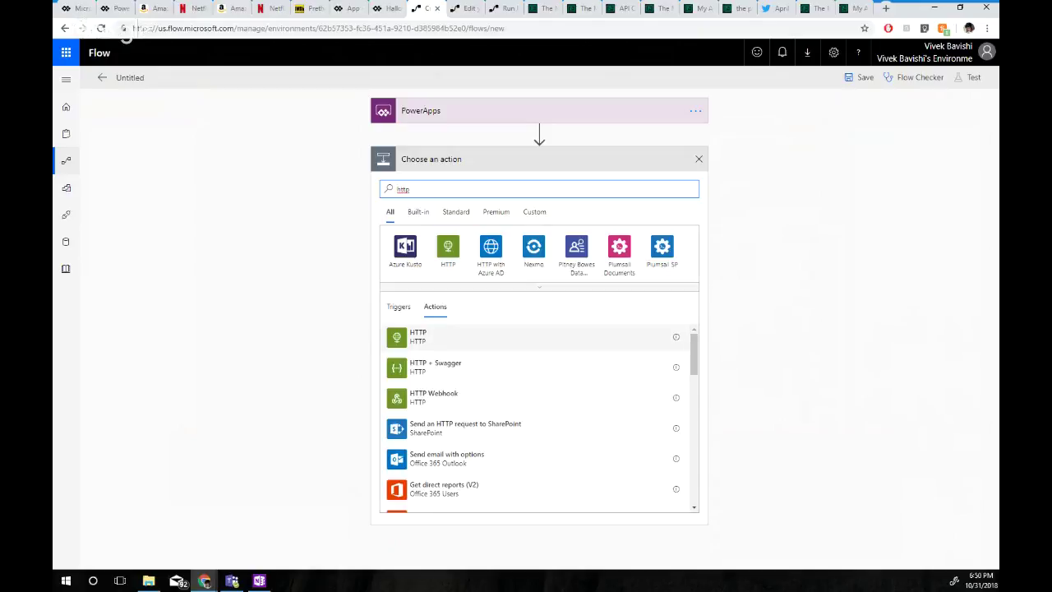
{"action": "left_click", "coordinate": [443, 337]}
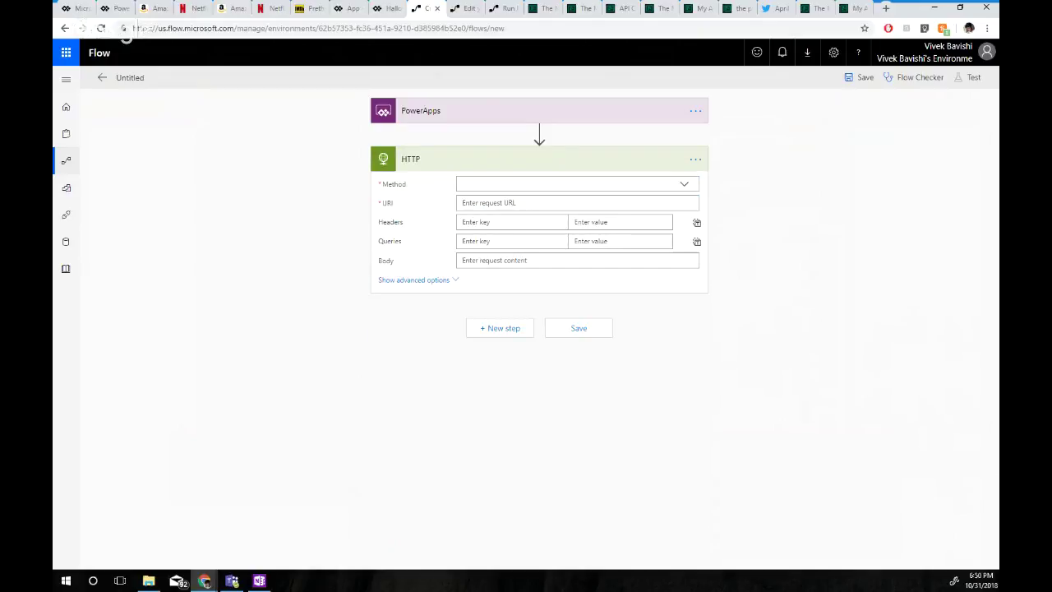
{"action": "left_click", "coordinate": [684, 185]}
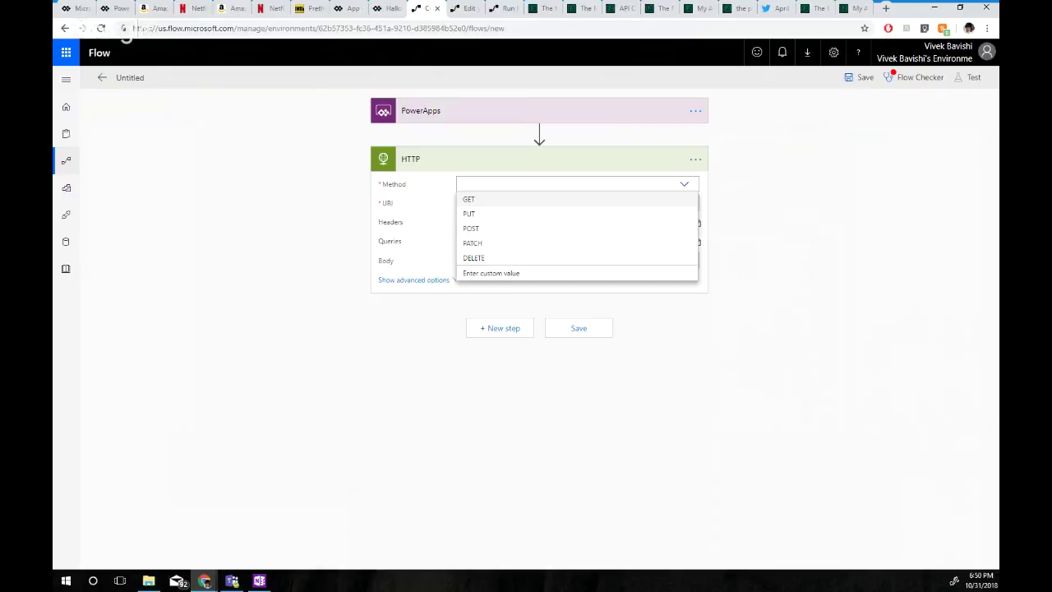
{"action": "left_click", "coordinate": [494, 199]}
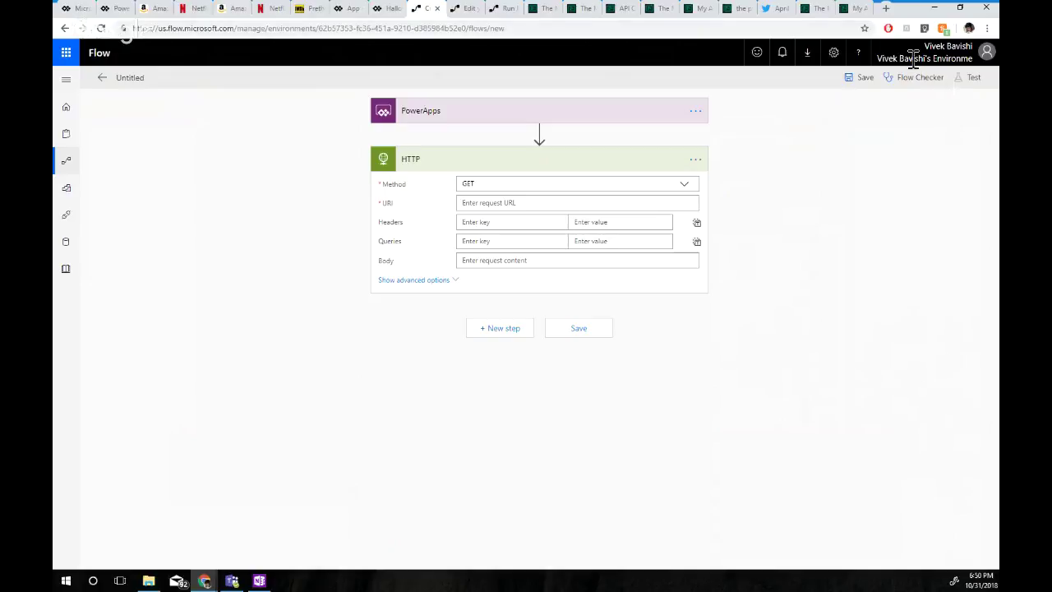
Examine the Movie Discover documentation's GET /discover/movie endpoint and compare it with the HTTP actions in the existing and new flows
{"action": "left_click", "coordinate": [543, 8]}
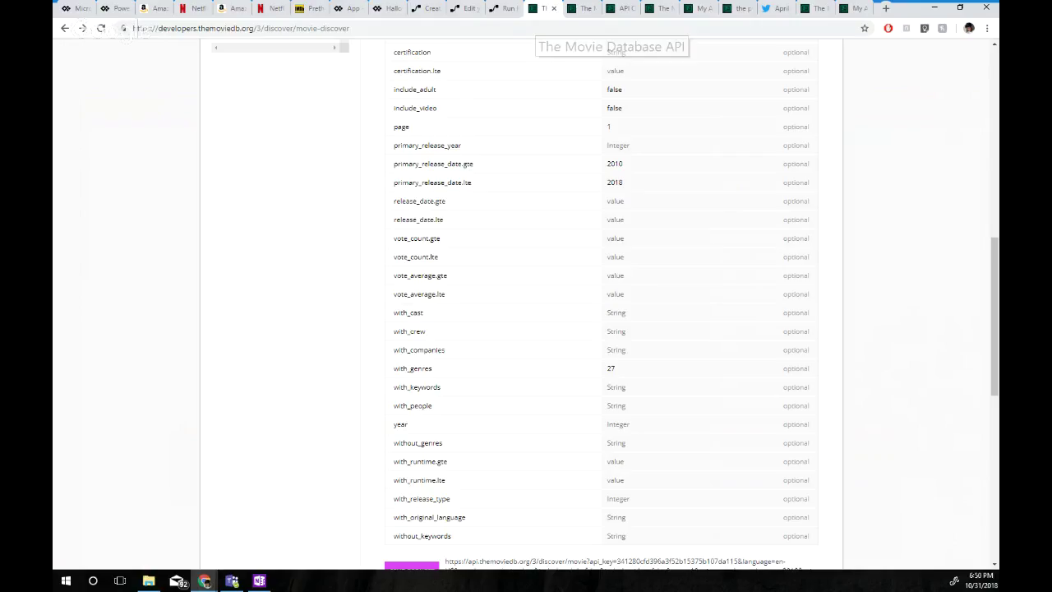
{"action": "scroll", "coordinate": [526, 312], "scroll_direction": "up", "scroll_amount": 5}
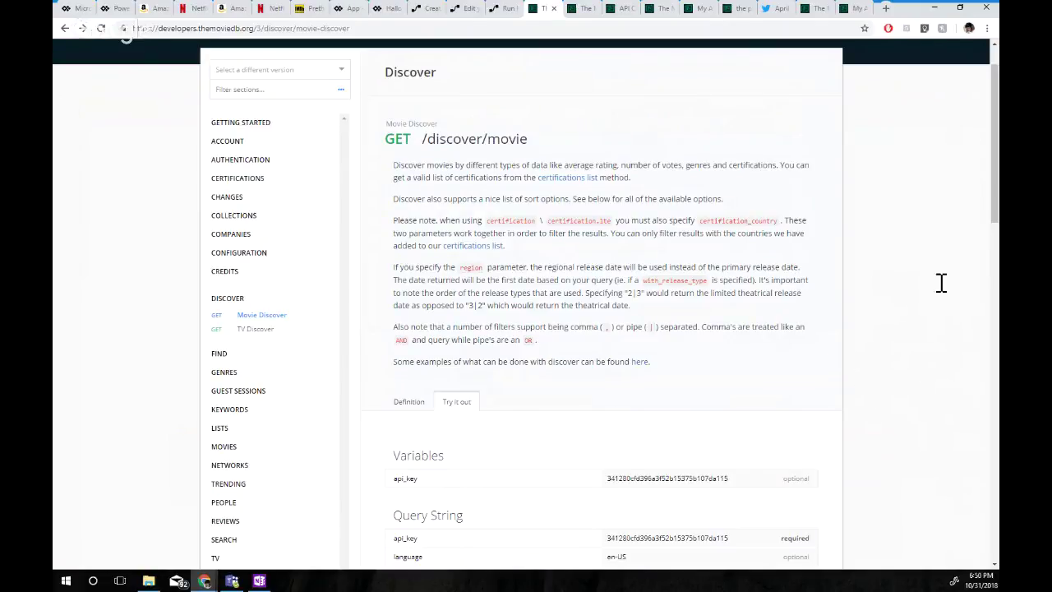
{"action": "key", "text": "ctrl+shift+Tab"}
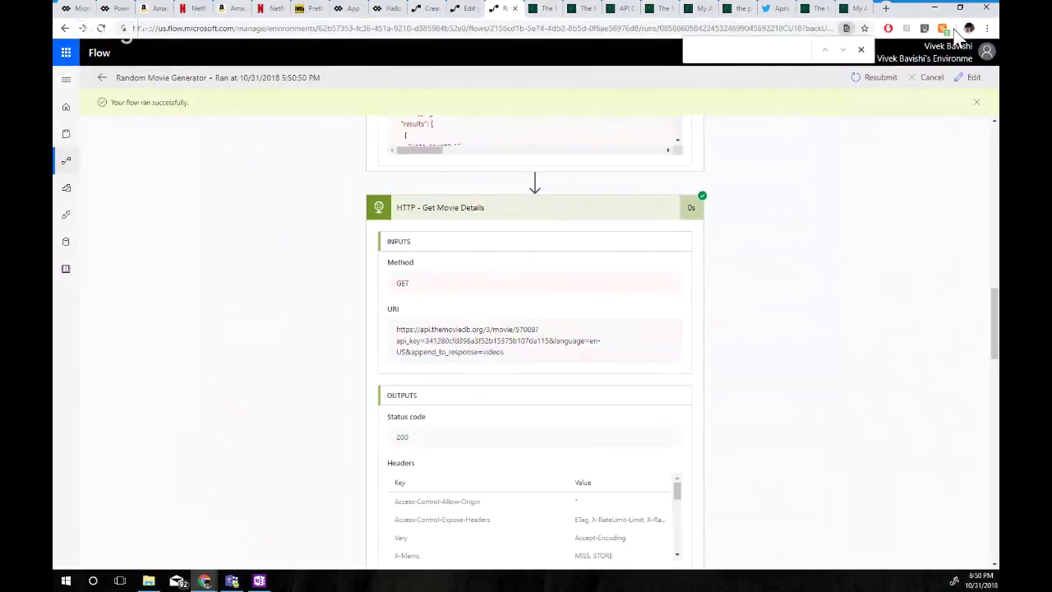
{"action": "key", "text": "ctrl+shift+Tab"}
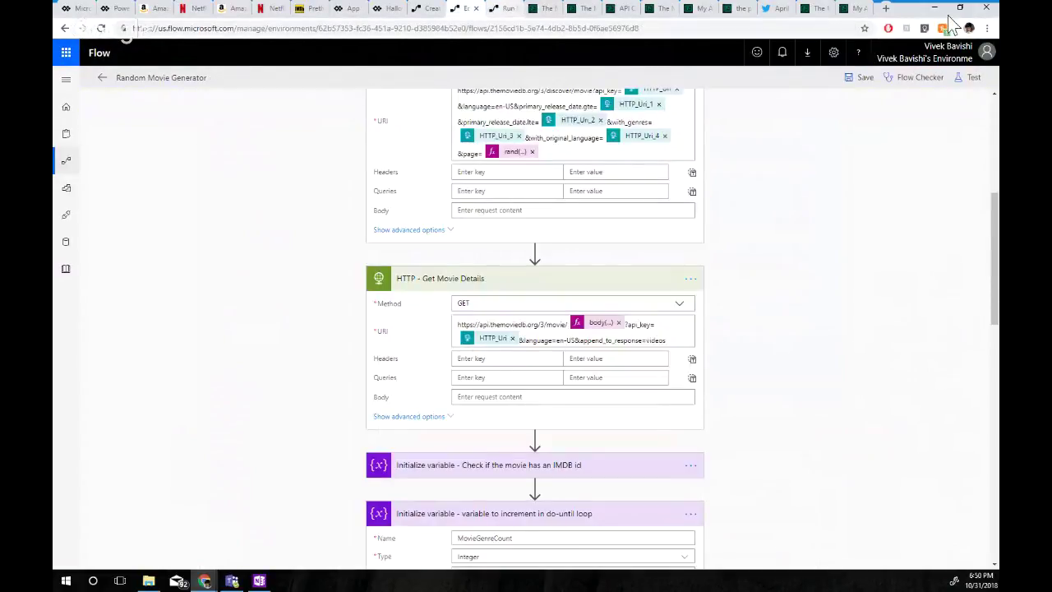
{"action": "key", "text": "ctrl+shift+Tab"}
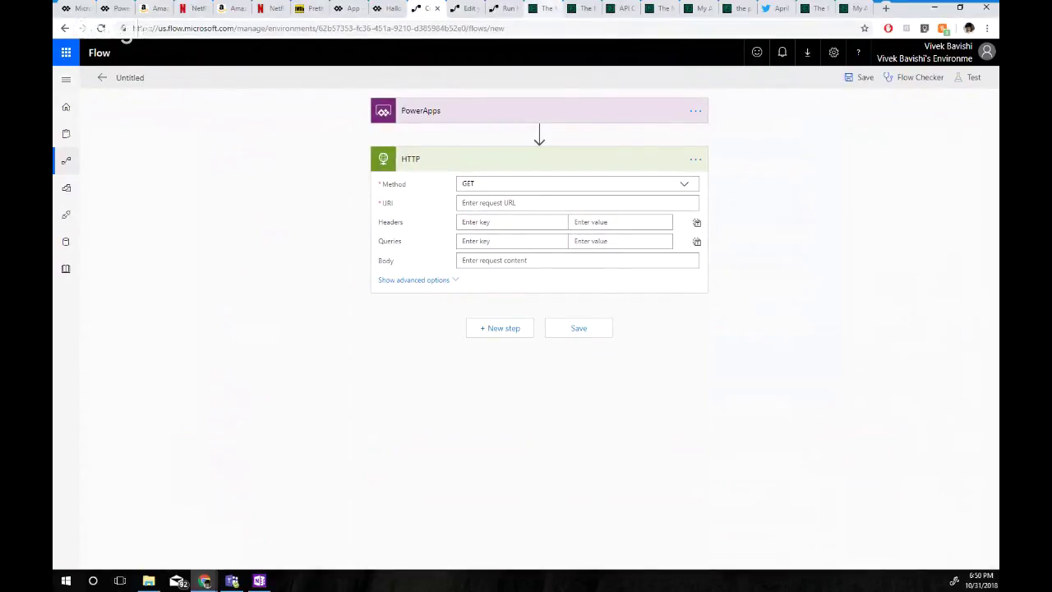
{"action": "left_click", "coordinate": [543, 8]}
{"action": "scroll", "coordinate": [603, 304], "scroll_direction": "up", "scroll_amount": 1}
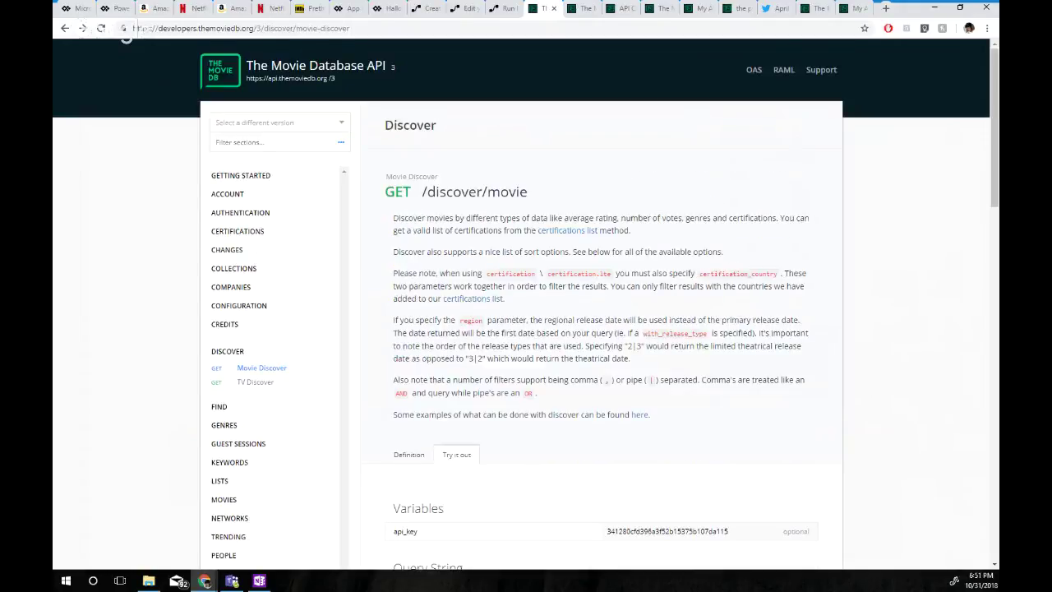
Copy the generated discover/movie request URL, including its API key, from the Movie Discover page and paste it as the HTTP action's URI
{"action": "scroll", "coordinate": [604, 304], "scroll_direction": "down", "scroll_amount": 10}
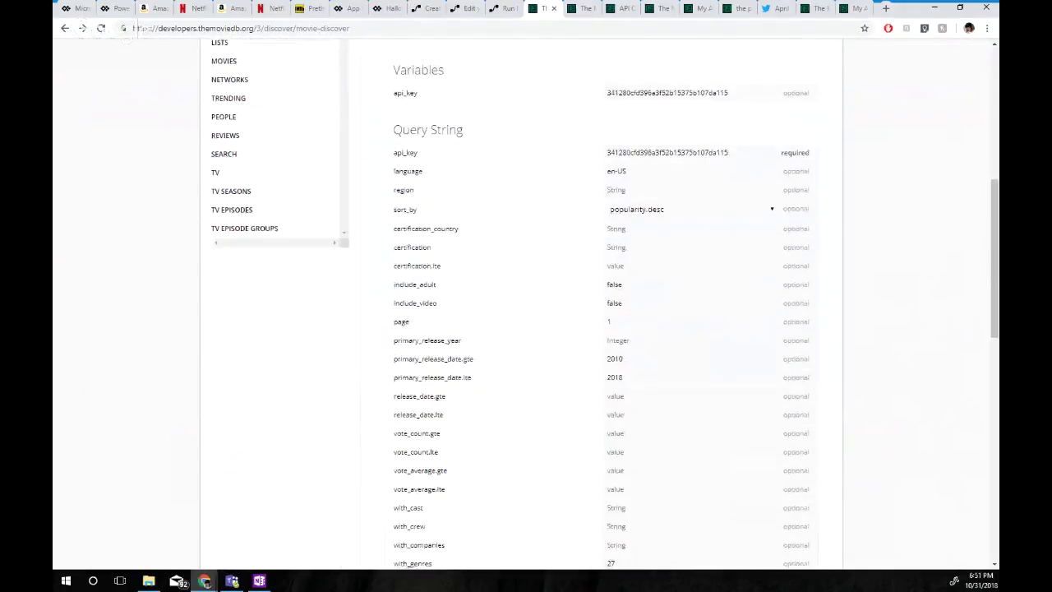
{"action": "scroll", "coordinate": [603, 305], "scroll_direction": "down", "scroll_amount": 4}
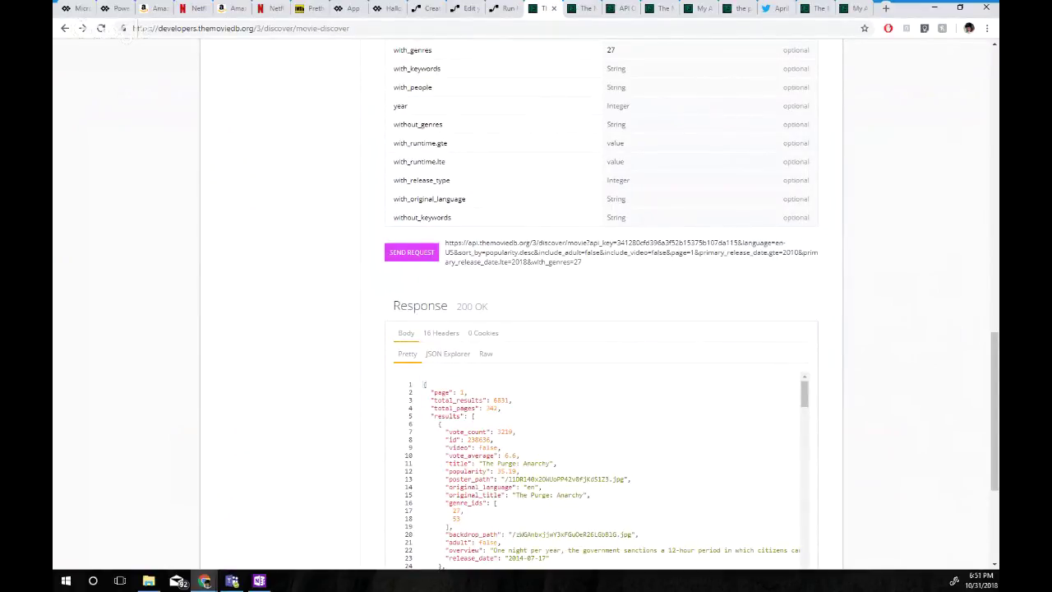
{"action": "left_click_drag", "start_coordinate": [583, 263], "coordinate": [444, 243]}
{"action": "key", "text": "ctrl+c"}
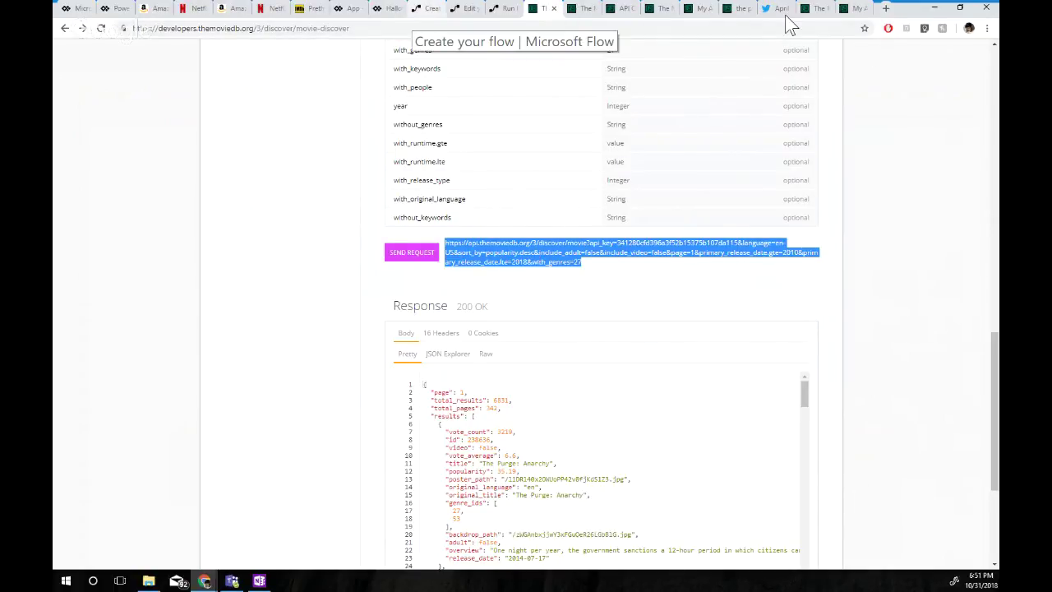
{"action": "key", "text": "ctrl+shift+Tab"}
{"action": "key", "text": "ctrl+shift+Tab"}
{"action": "key", "text": "ctrl+shift+Tab"}
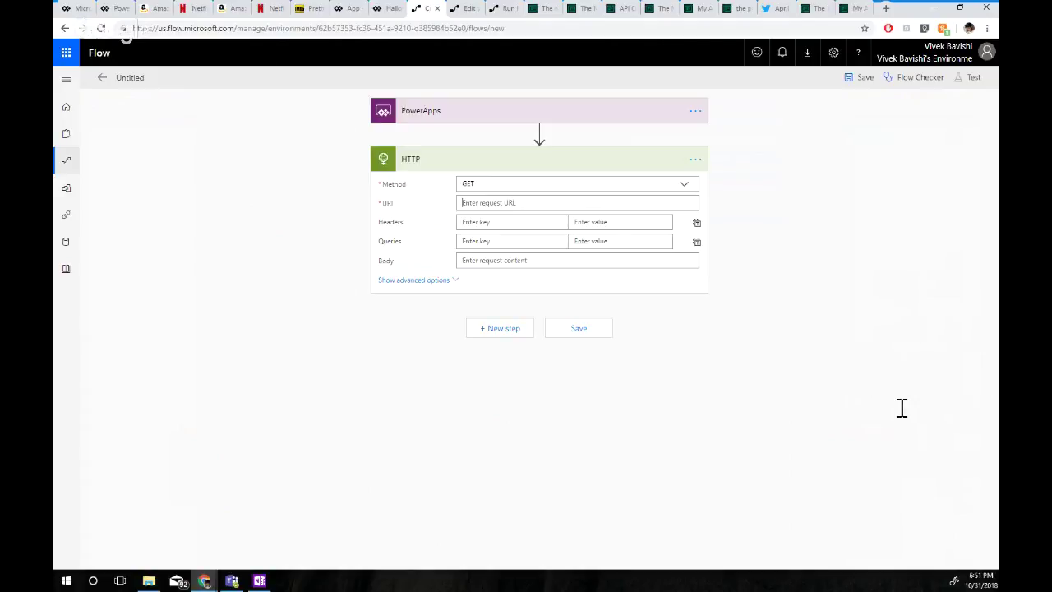
{"action": "key", "text": "ctrl+v"}
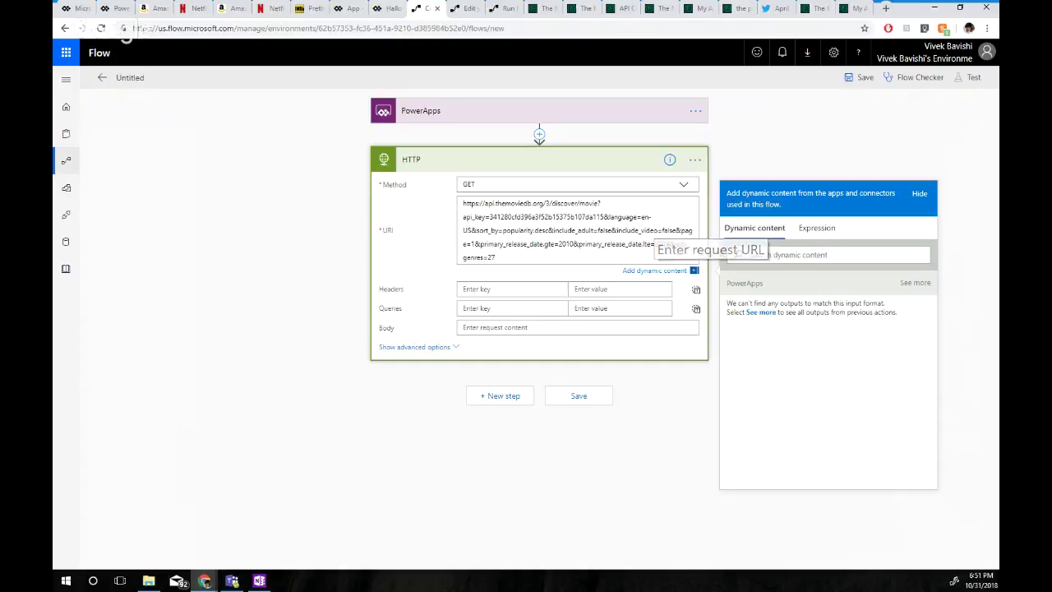
Expand the PowerApps dynamic content for the URI and review the query parameters in the Movie Discover documentation
{"action": "left_click", "coordinate": [569, 244]}
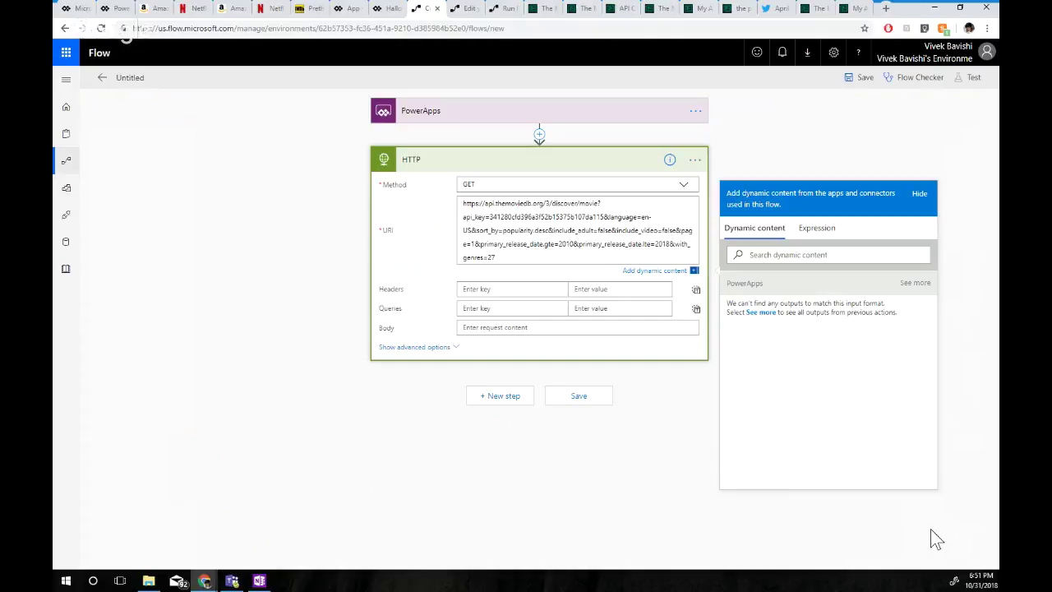
{"action": "left_click", "coordinate": [915, 282]}
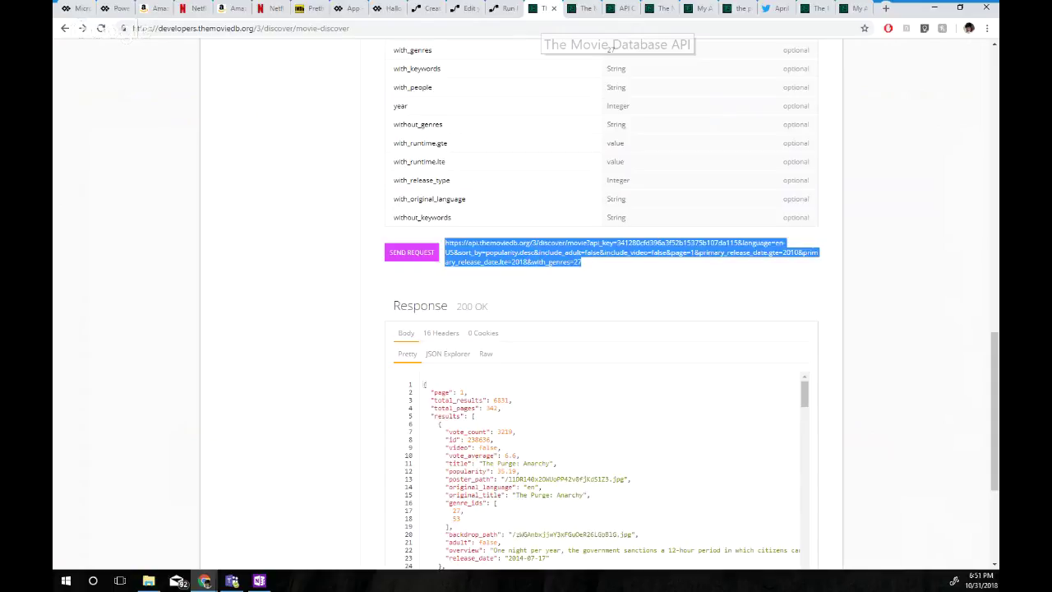
{"action": "scroll", "coordinate": [605, 329], "scroll_direction": "up", "scroll_amount": 2}
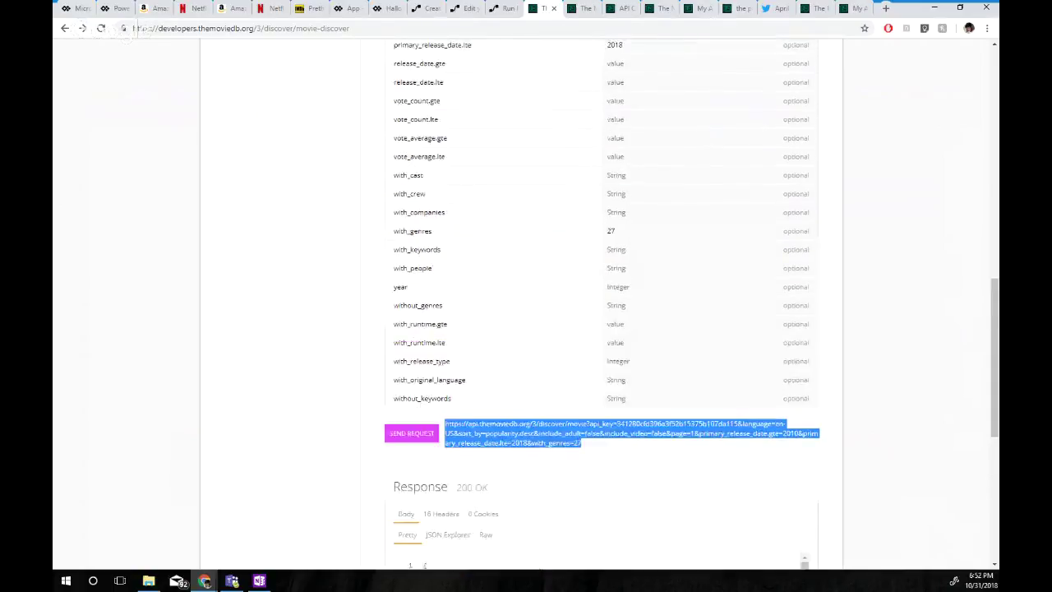
{"action": "scroll", "coordinate": [604, 329], "scroll_direction": "up", "scroll_amount": 1}
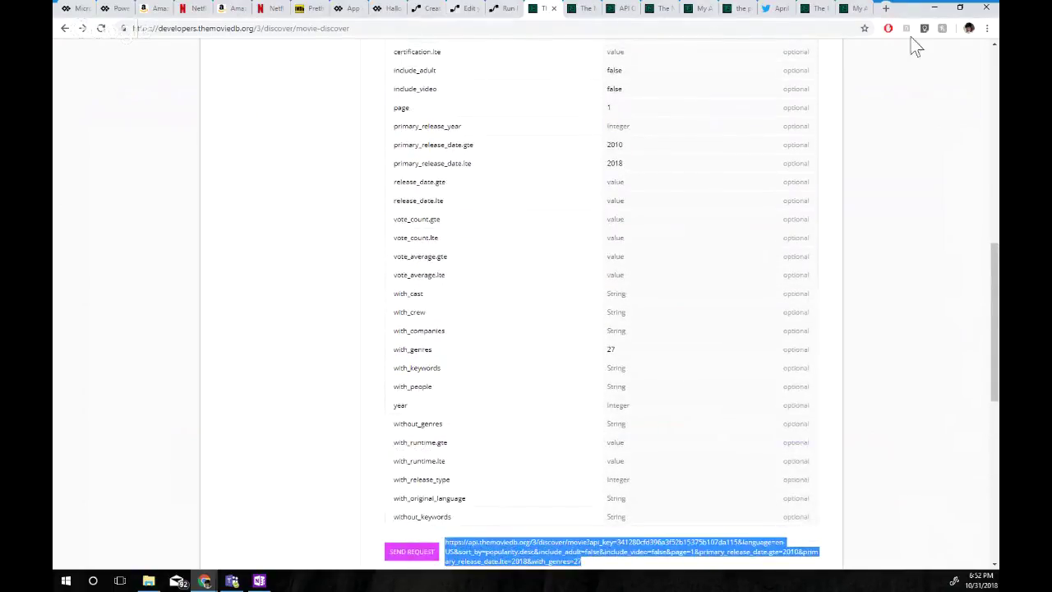
{"action": "key", "text": "ctrl+shift+Tab"}
{"action": "key", "text": "ctrl+shift+Tab"}
{"action": "key", "text": "ctrl+shift+Tab"}
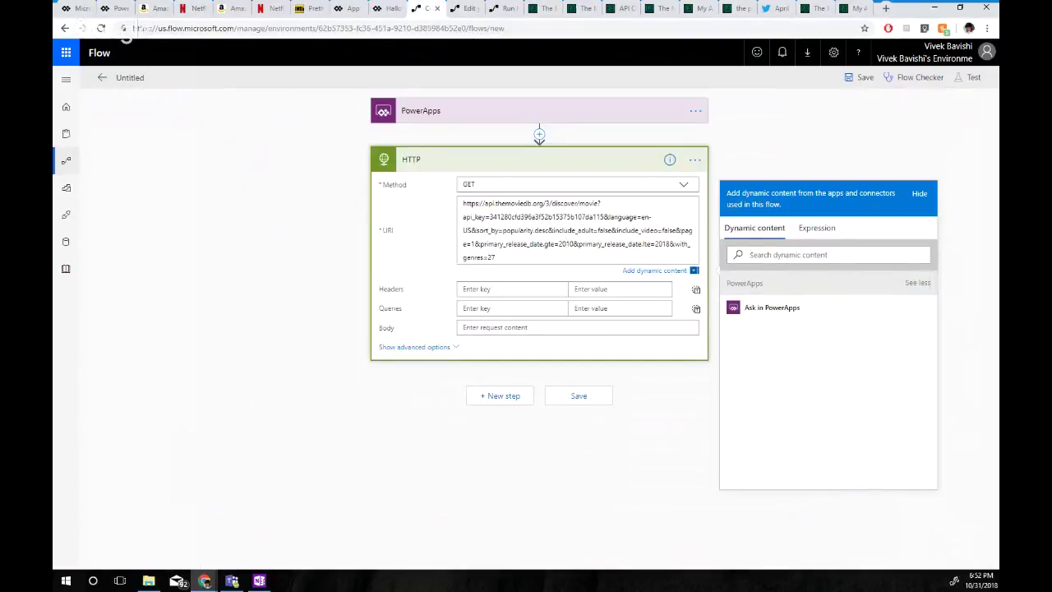
Remove the hard-coded years 2010 and 2018 from primary_release_date.gte and primary_release_date.lte in the HTTP action's URI
{"action": "left_click", "coordinate": [571, 244]}
{"action": "key", "text": "BackSpace"}
{"action": "key", "text": "BackSpace"}
{"action": "key", "text": "BackSpace"}
{"action": "key", "text": "BackSpace"}
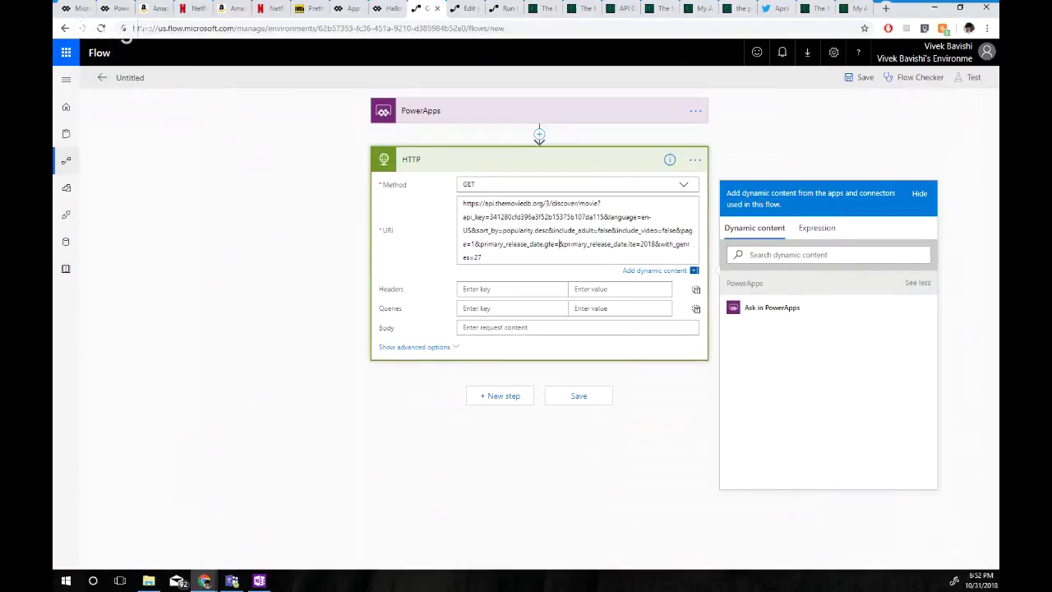
{"action": "left_click", "coordinate": [655, 244]}
{"action": "key", "text": "BackSpace"}
{"action": "key", "text": "BackSpace"}
{"action": "key", "text": "Delete"}
{"action": "key", "text": "Delete"}
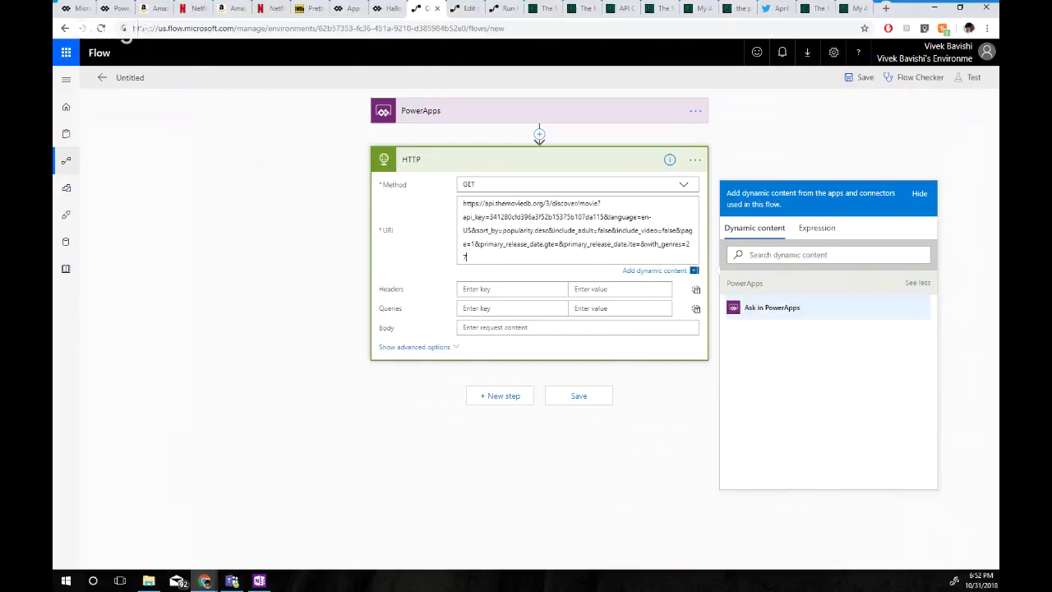
Insert Ask in PowerApps as the value of both primary_release_date.gte and primary_release_date.lte in the URI
{"action": "left_click", "coordinate": [772, 307]}
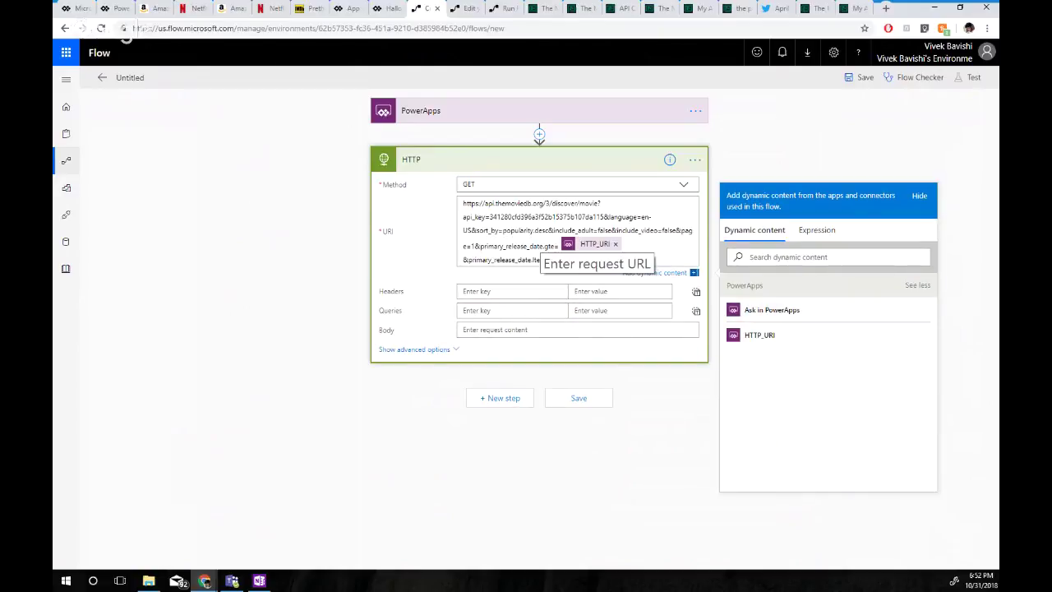
{"action": "left_click", "coordinate": [537, 259]}
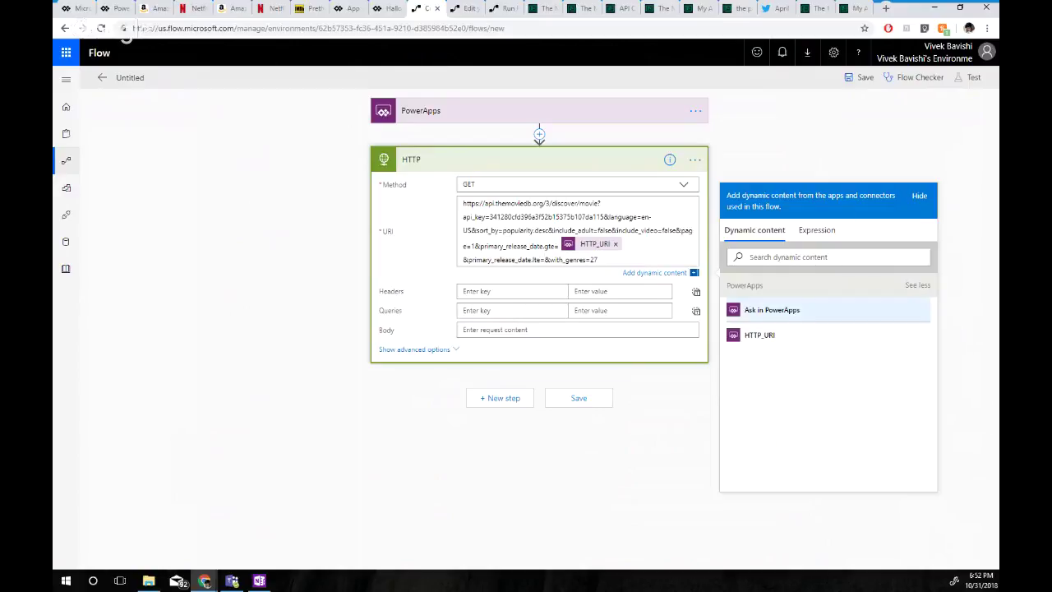
{"action": "left_click", "coordinate": [772, 310]}
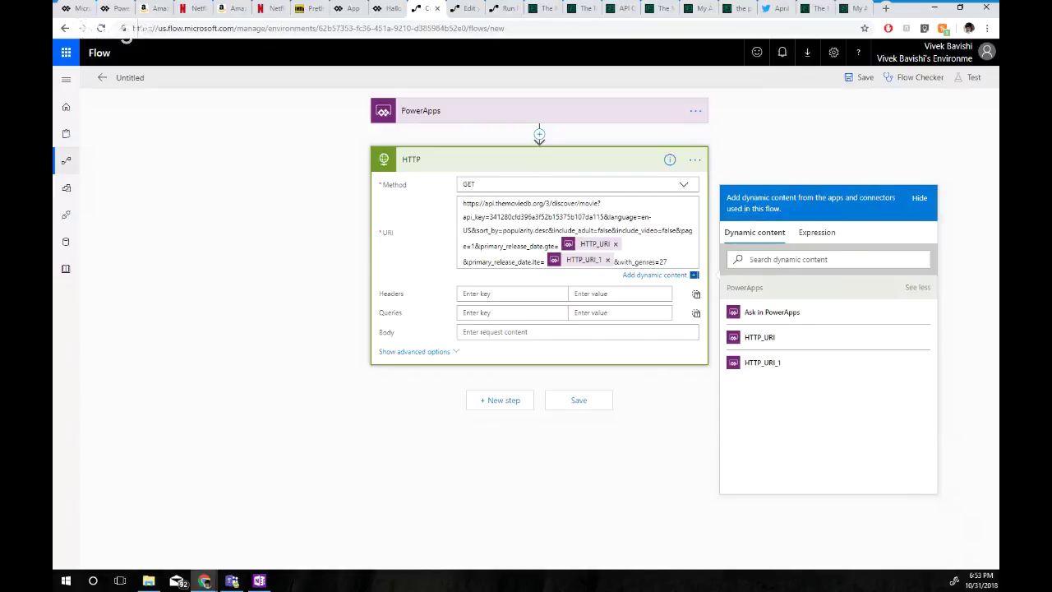
Search the actions for http and add a second HTTP action after the first one
{"action": "left_click", "coordinate": [500, 400]}
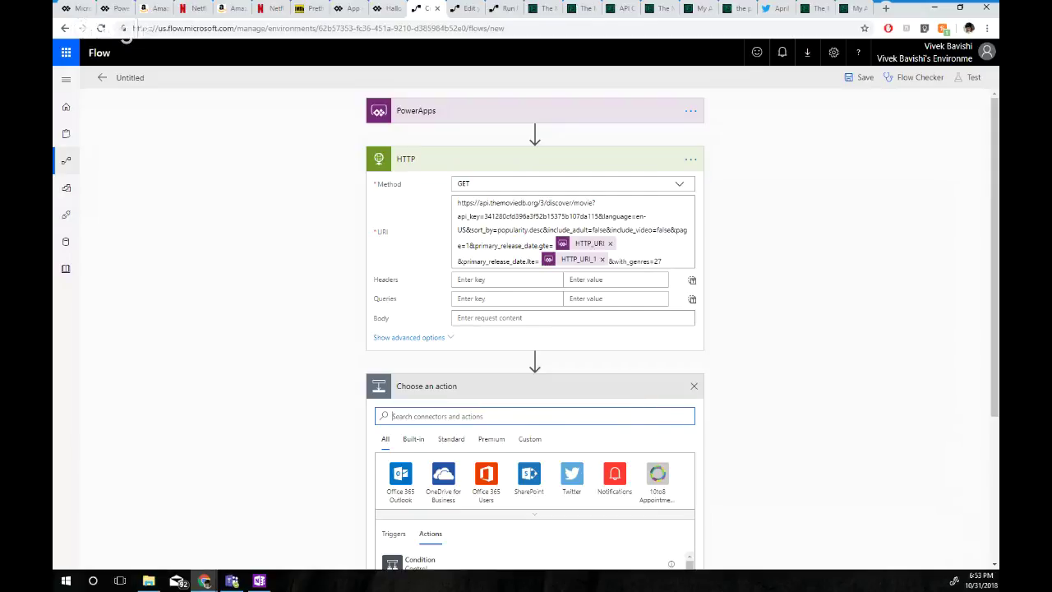
{"action": "type", "text": "http"}
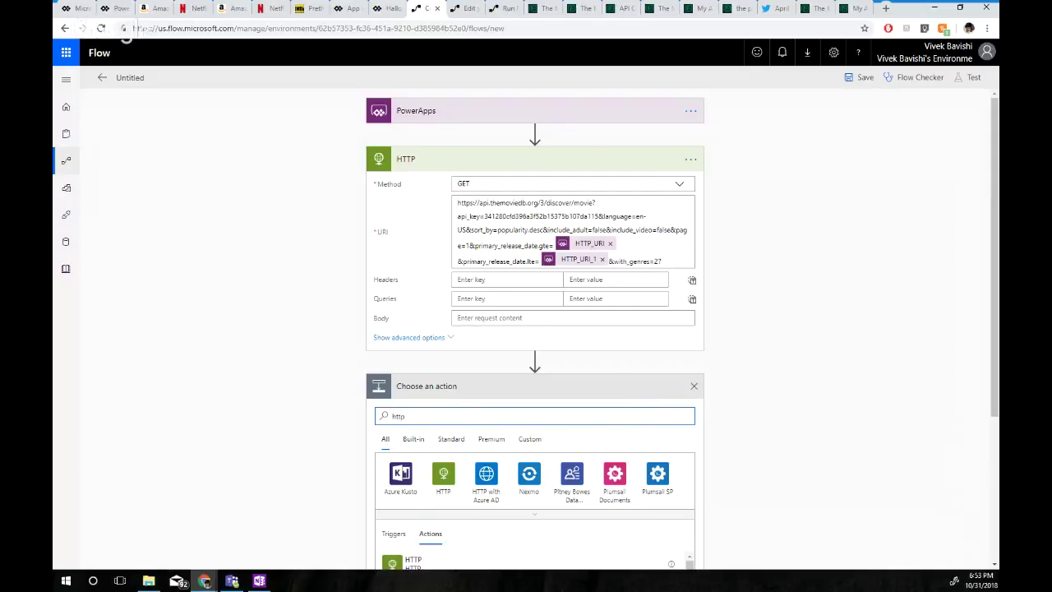
{"action": "left_click", "coordinate": [444, 475]}
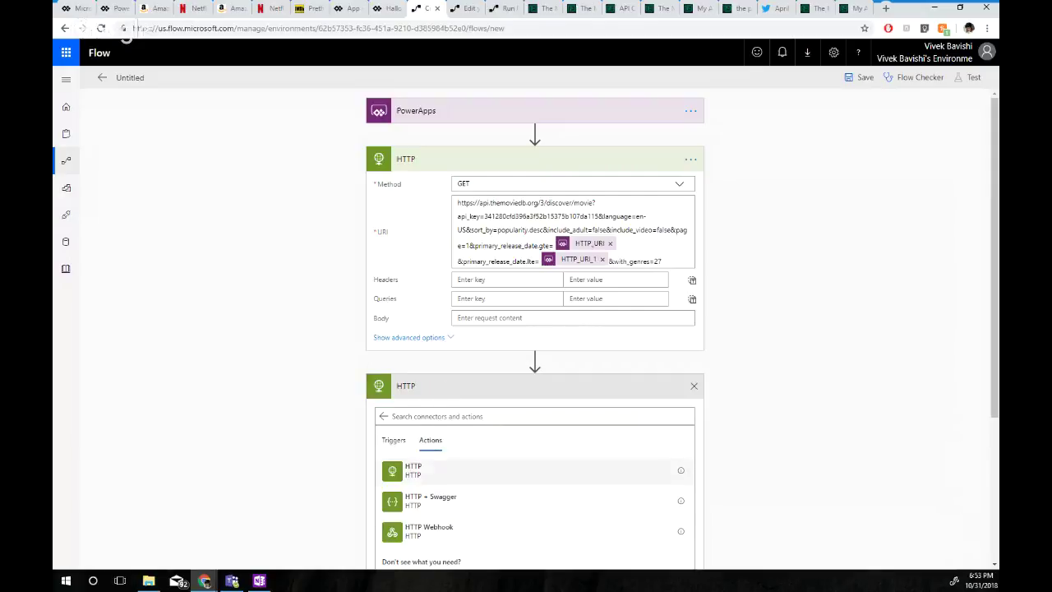
{"action": "left_click", "coordinate": [444, 470]}
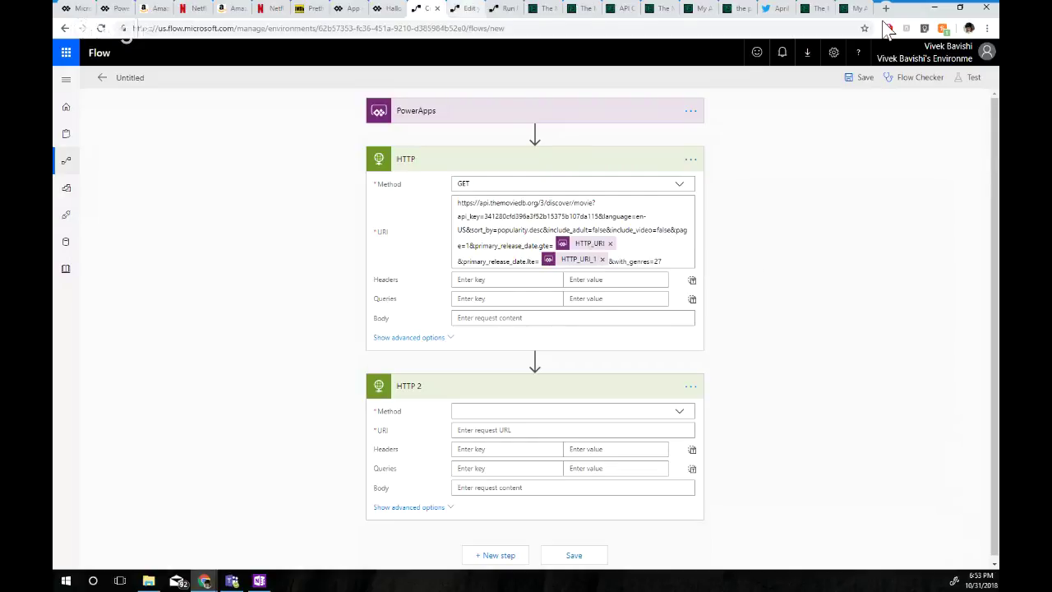
Examine the inputs and response body of HTTP - Get number of pages in the Random Movie Generator run
{"action": "key", "text": "ctrl+Tab"}
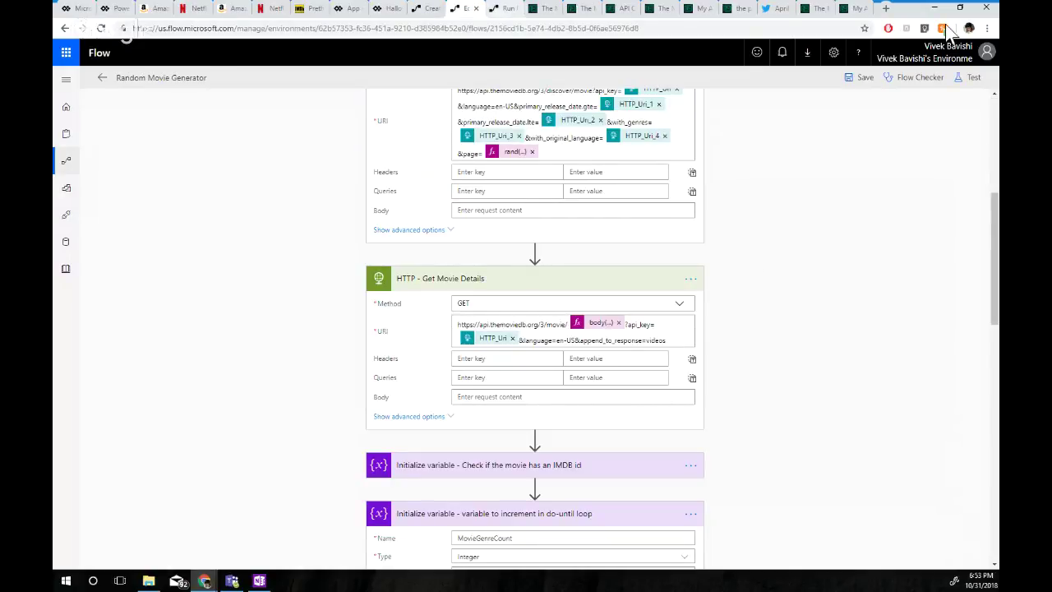
{"action": "key", "text": "ctrl+Tab"}
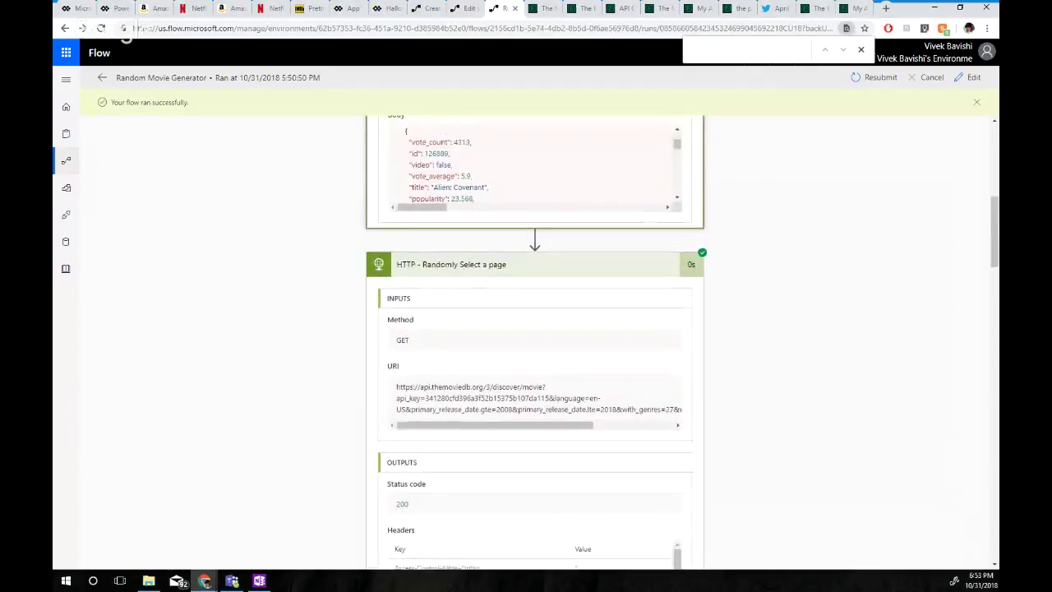
{"action": "scroll", "coordinate": [534, 329], "scroll_direction": "up", "scroll_amount": 8}
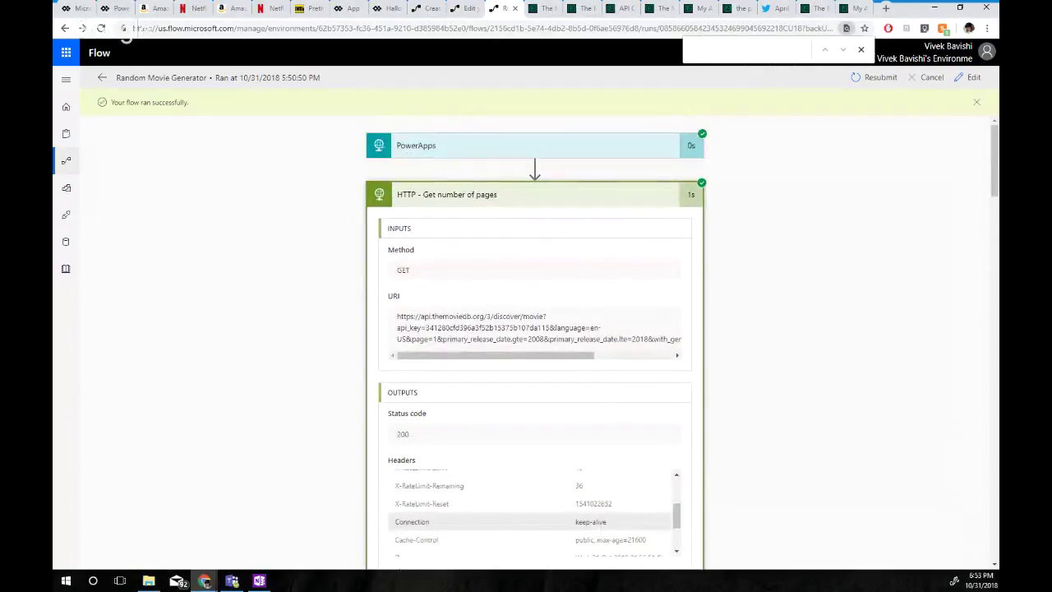
{"action": "scroll", "coordinate": [534, 329], "scroll_direction": "down", "scroll_amount": 3}
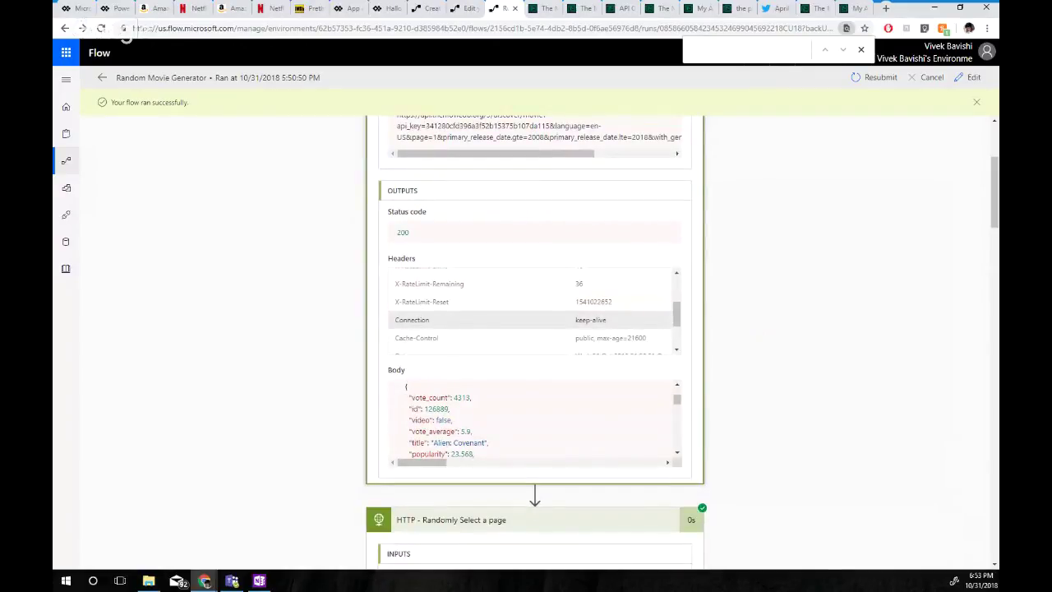
{"action": "scroll", "coordinate": [535, 329], "scroll_direction": "up", "scroll_amount": 3}
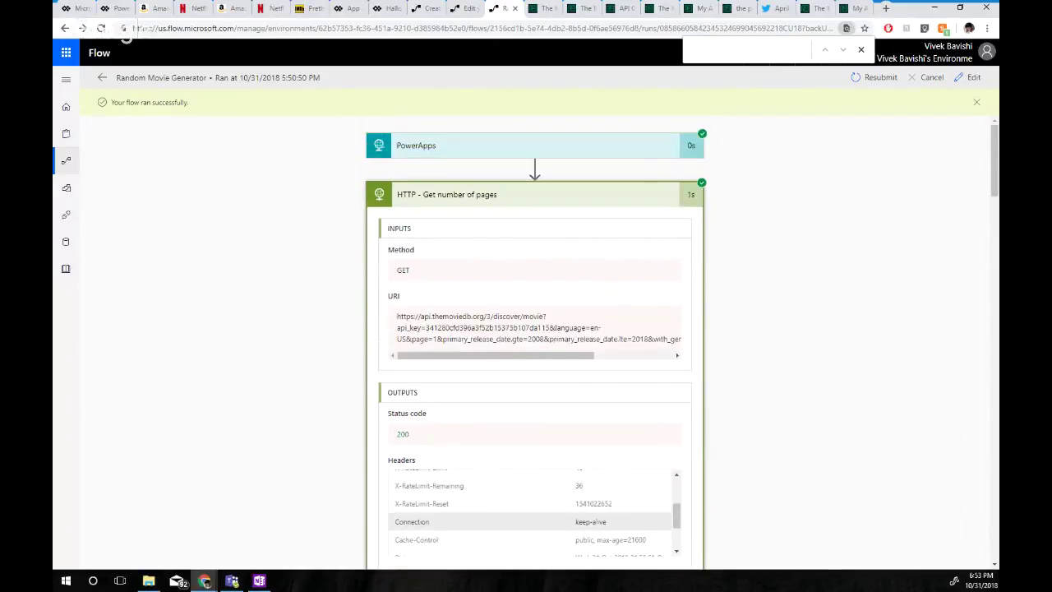
{"action": "scroll", "coordinate": [535, 329], "scroll_direction": "down", "scroll_amount": 3}
{"action": "scroll", "coordinate": [535, 407], "scroll_direction": "down", "scroll_amount": 5}
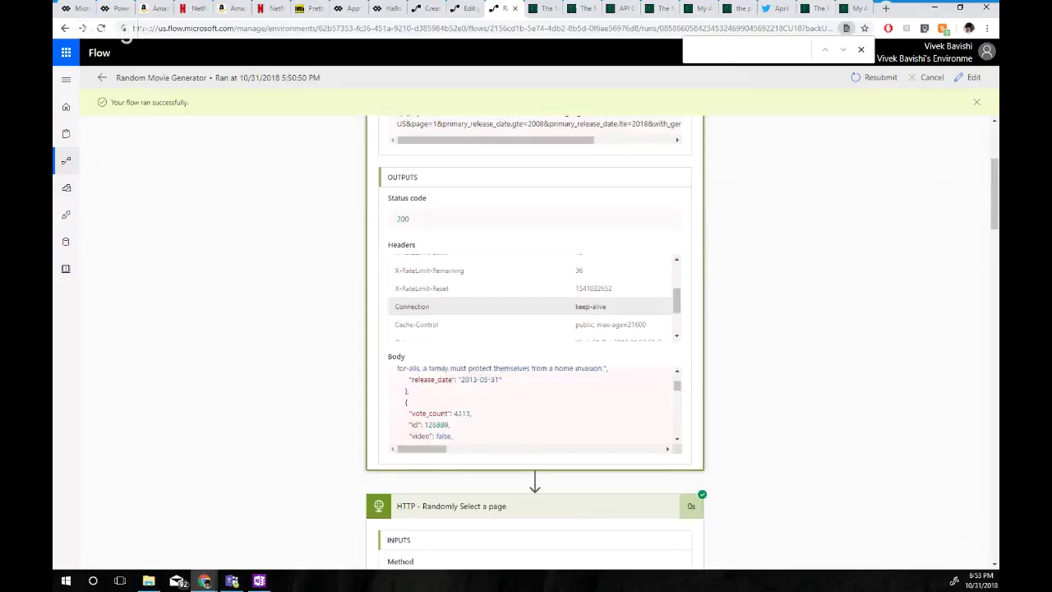
{"action": "scroll", "coordinate": [535, 407], "scroll_direction": "up", "scroll_amount": 8}
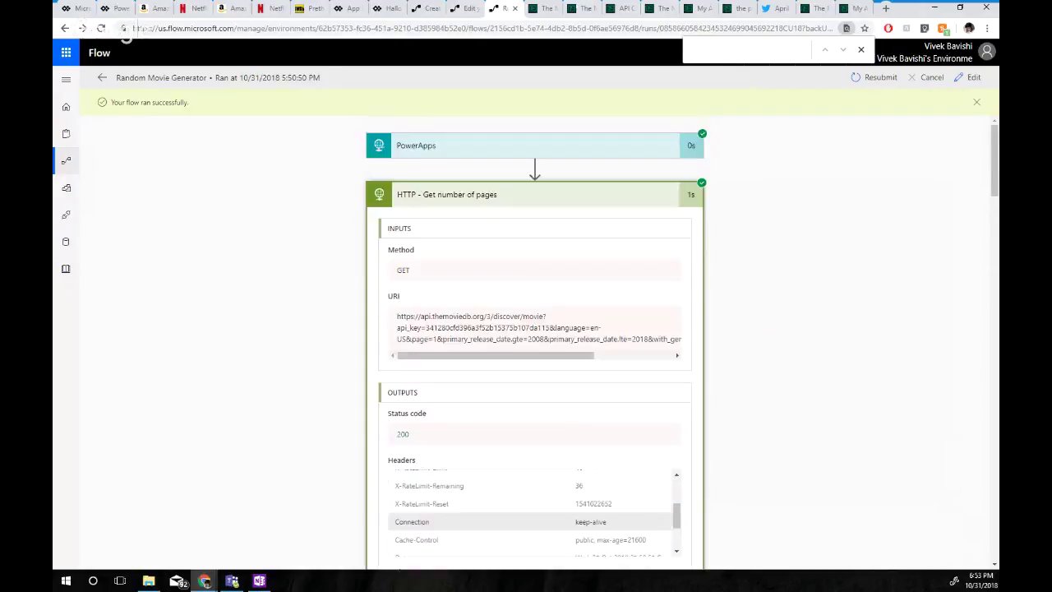
{"action": "scroll", "coordinate": [534, 328], "scroll_direction": "down", "scroll_amount": 2}
{"action": "scroll", "coordinate": [535, 374], "scroll_direction": "down", "scroll_amount": 2}
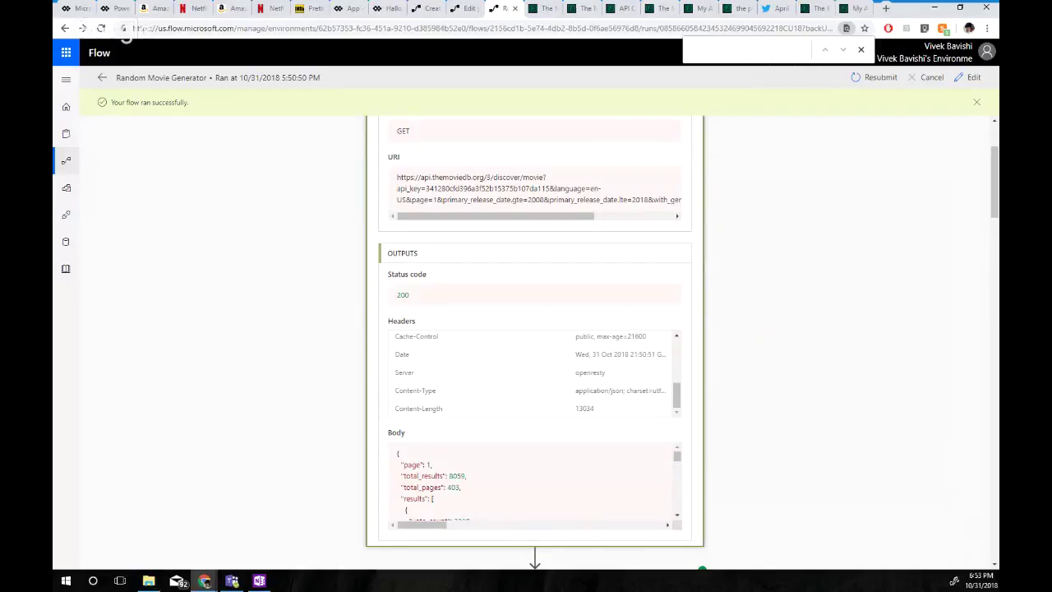
{"action": "scroll", "coordinate": [535, 329], "scroll_direction": "down", "scroll_amount": 2}
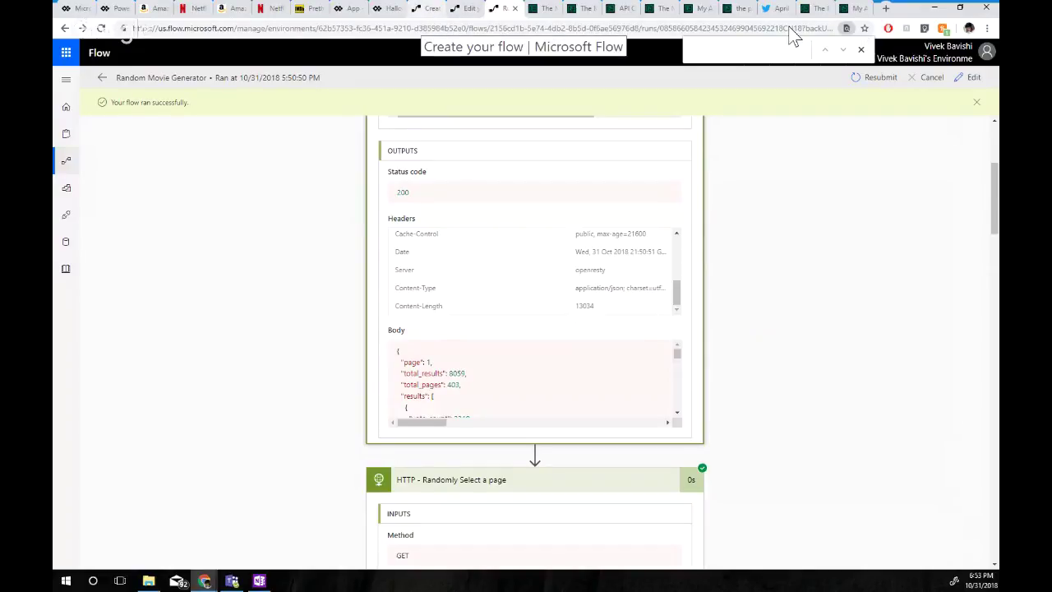
In the untitled flow, set HTTP 2's method to GET and paste the discover/movie request URL with its API key as the URI
{"action": "left_click", "coordinate": [426, 8]}
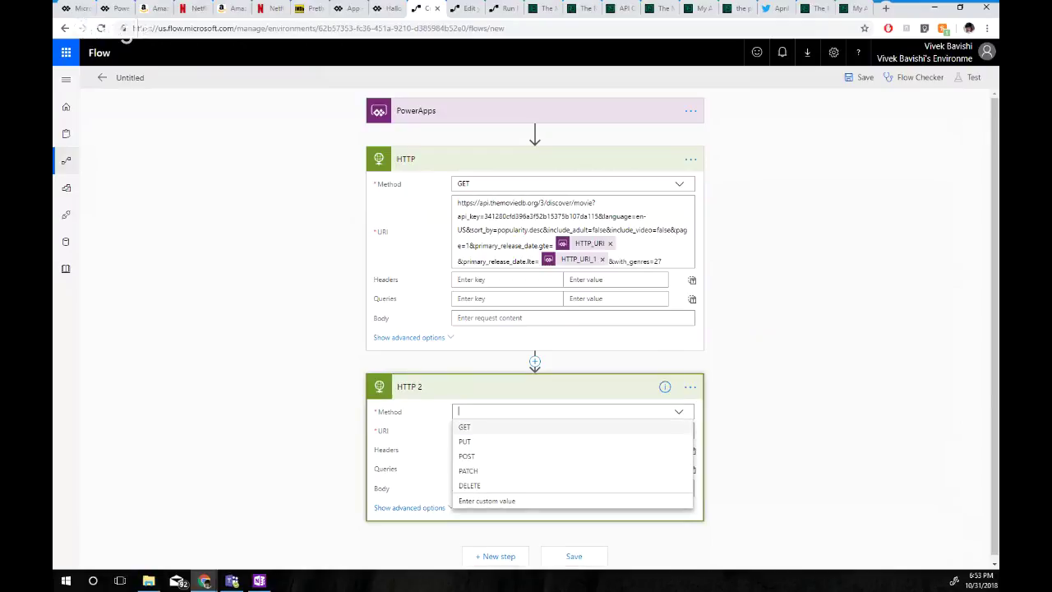
{"action": "left_click", "coordinate": [465, 427]}
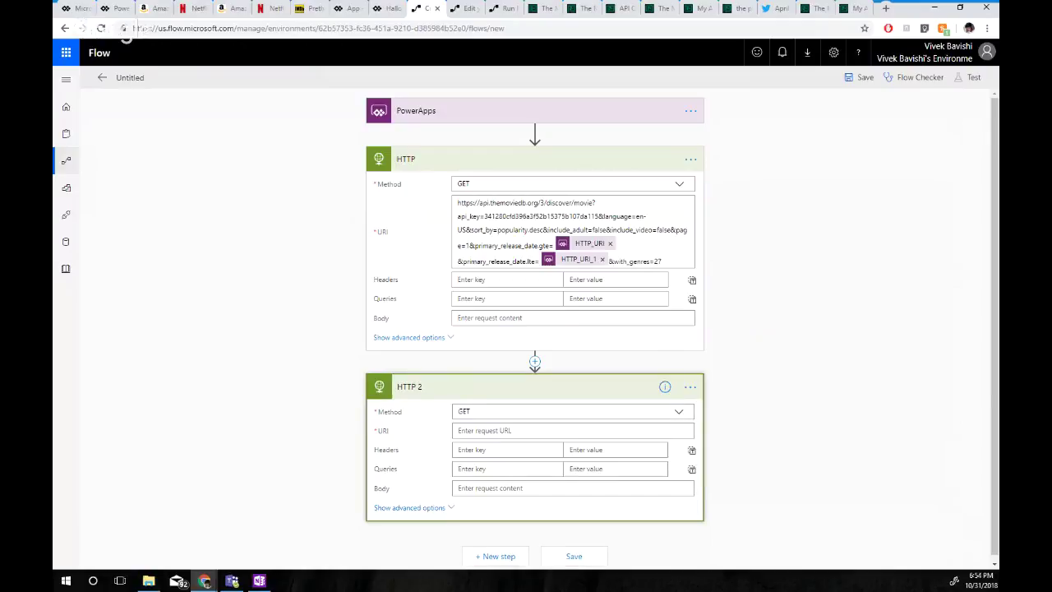
{"action": "left_click", "coordinate": [485, 431]}
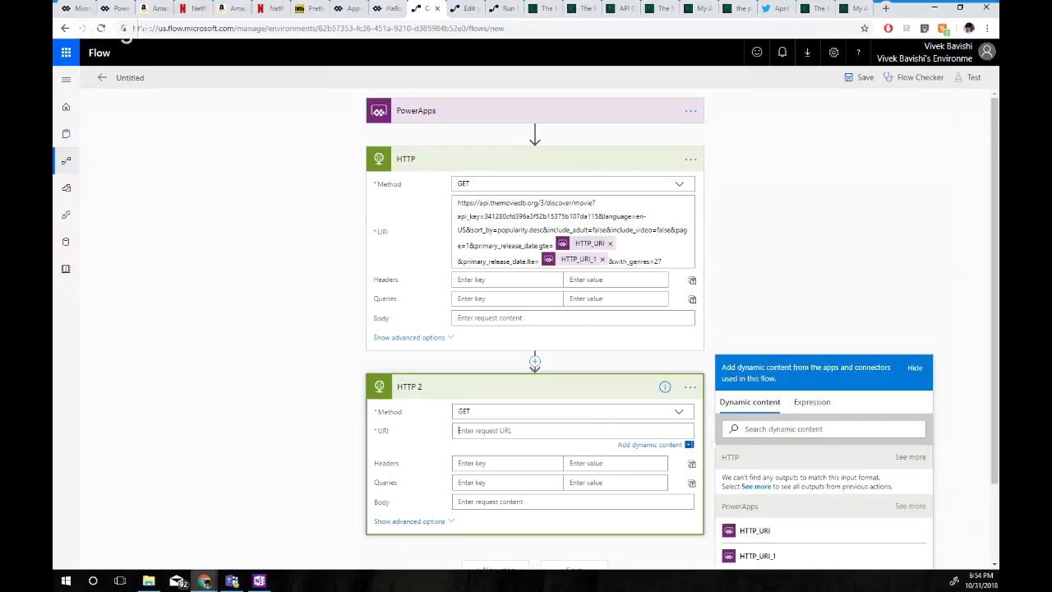
{"action": "key", "text": "ctrl+v"}
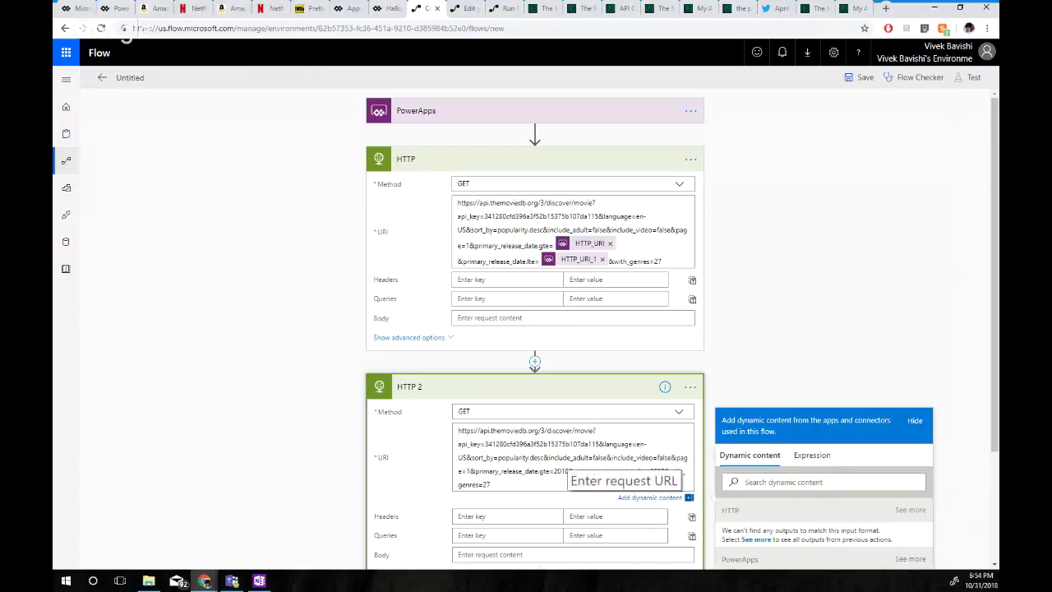
{"action": "left_click", "coordinate": [558, 471]}
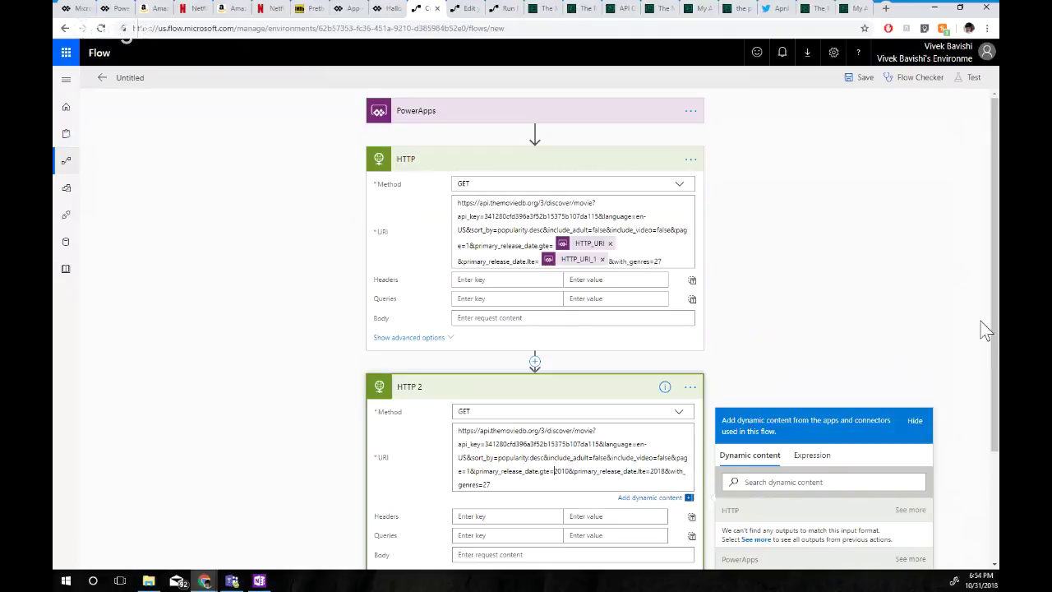
On the Movie Database discover page, set the page parameter to 2, send the request and view the response body
{"action": "left_click", "coordinate": [544, 8]}
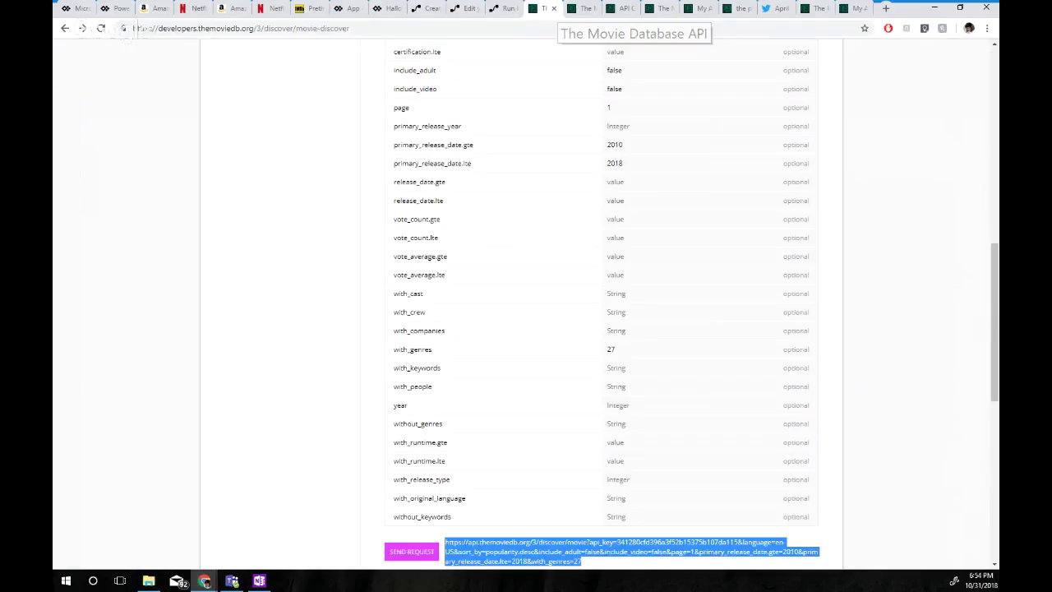
{"action": "scroll", "coordinate": [601, 304], "scroll_direction": "up", "scroll_amount": 1}
{"action": "scroll", "coordinate": [601, 304], "scroll_direction": "down", "scroll_amount": 1}
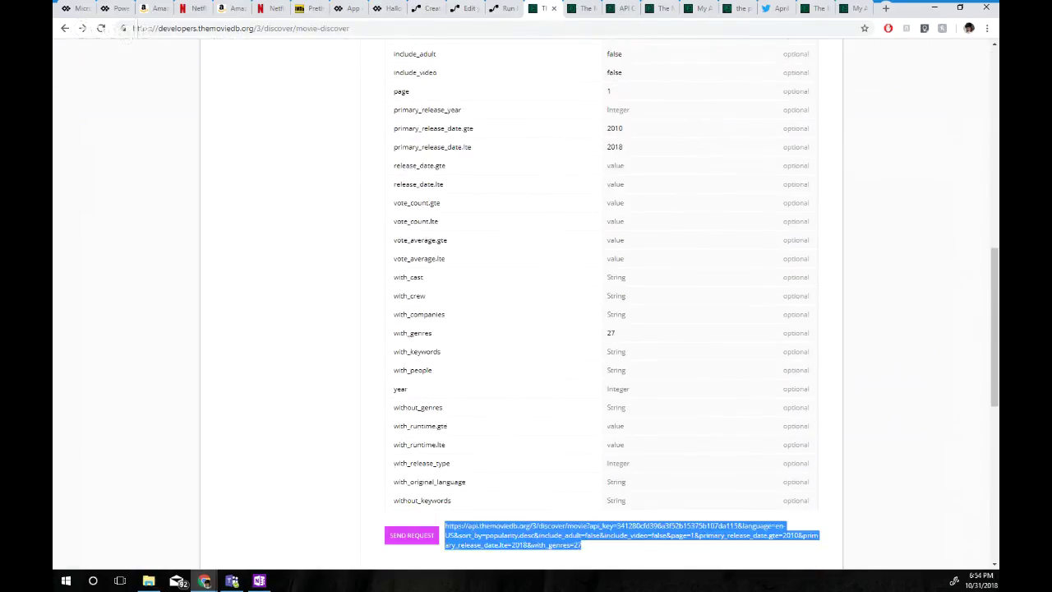
{"action": "scroll", "coordinate": [601, 305], "scroll_direction": "up", "scroll_amount": 1}
{"action": "scroll", "coordinate": [601, 304], "scroll_direction": "up", "scroll_amount": 2}
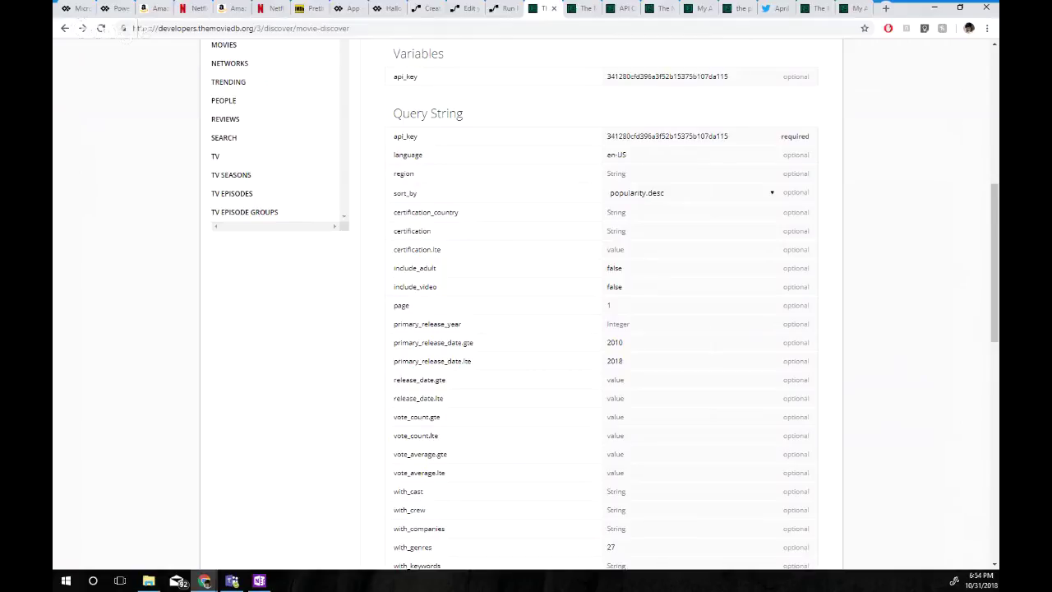
{"action": "key", "text": "BackSpace"}
{"action": "type", "text": "2"}
{"action": "scroll", "coordinate": [601, 304], "scroll_direction": "down", "scroll_amount": 3}
{"action": "scroll", "coordinate": [601, 305], "scroll_direction": "down", "scroll_amount": 1}
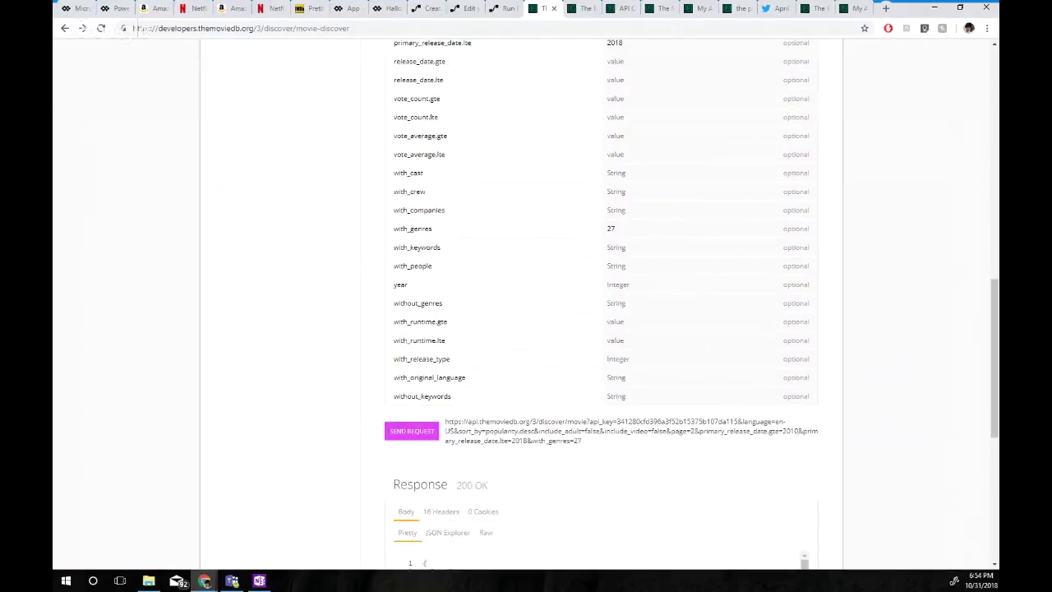
{"action": "left_click", "coordinate": [411, 430]}
{"action": "scroll", "coordinate": [411, 431], "scroll_direction": "down", "scroll_amount": 2}
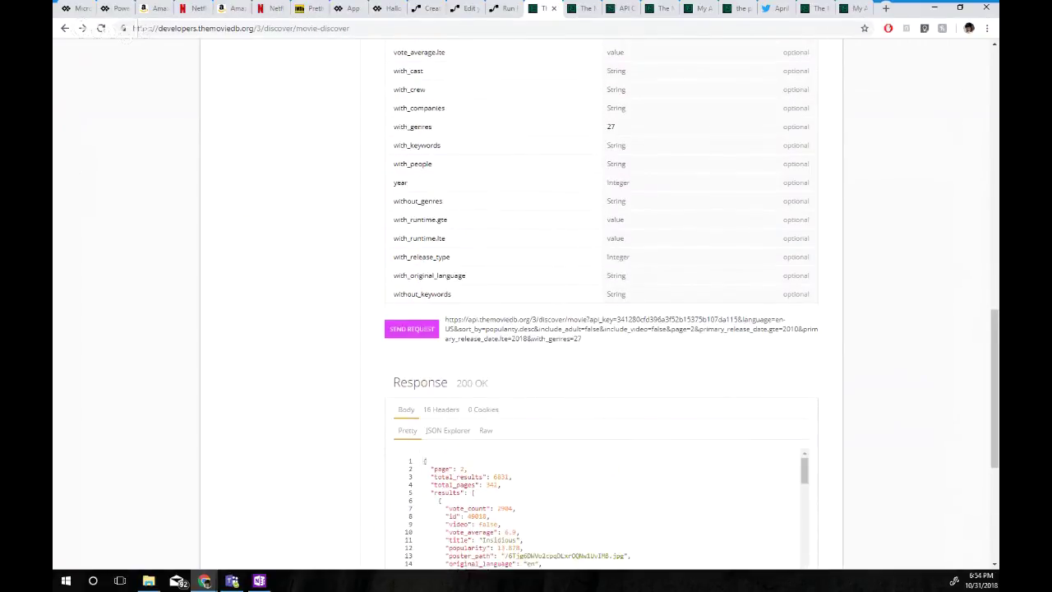
{"action": "scroll", "coordinate": [601, 329], "scroll_direction": "up", "scroll_amount": 3}
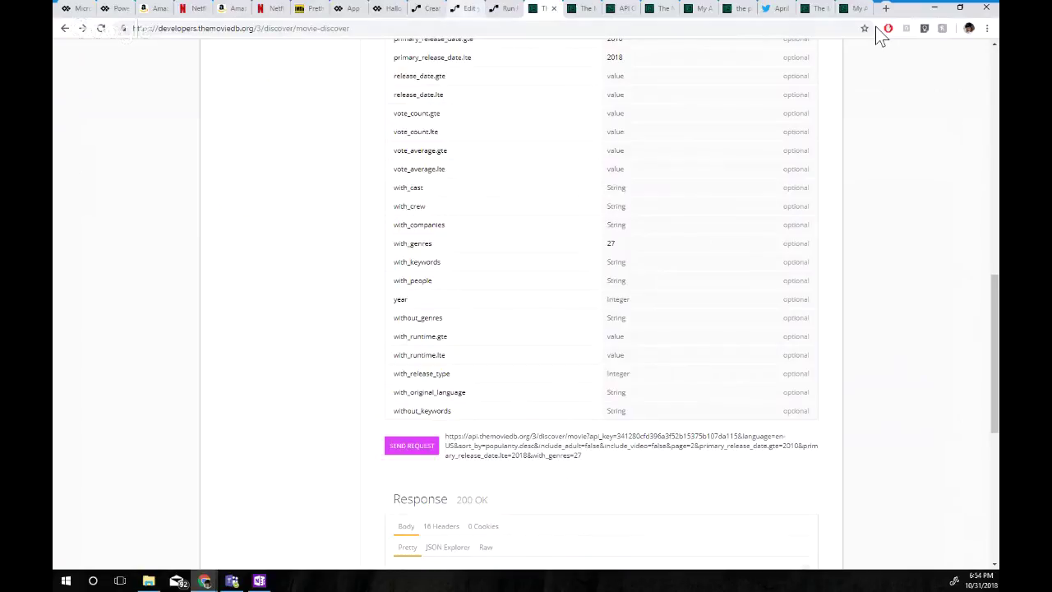
Return to the untitled flow and delete the page number from HTTP 2's URI
{"action": "left_click", "coordinate": [465, 8]}
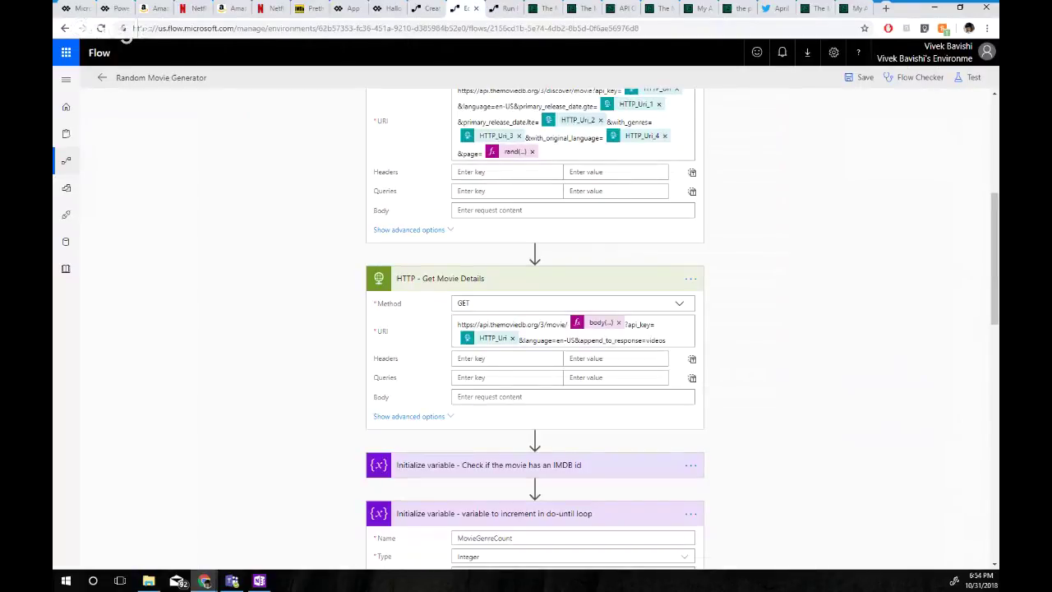
{"action": "key", "text": "ctrl+shift+Tab"}
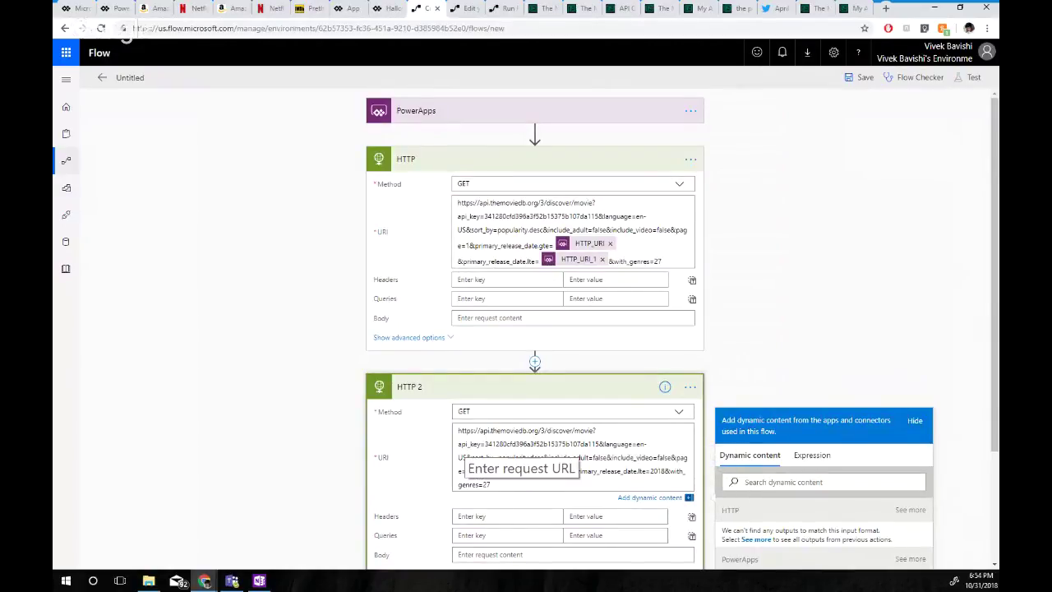
{"action": "left_click", "coordinate": [469, 471]}
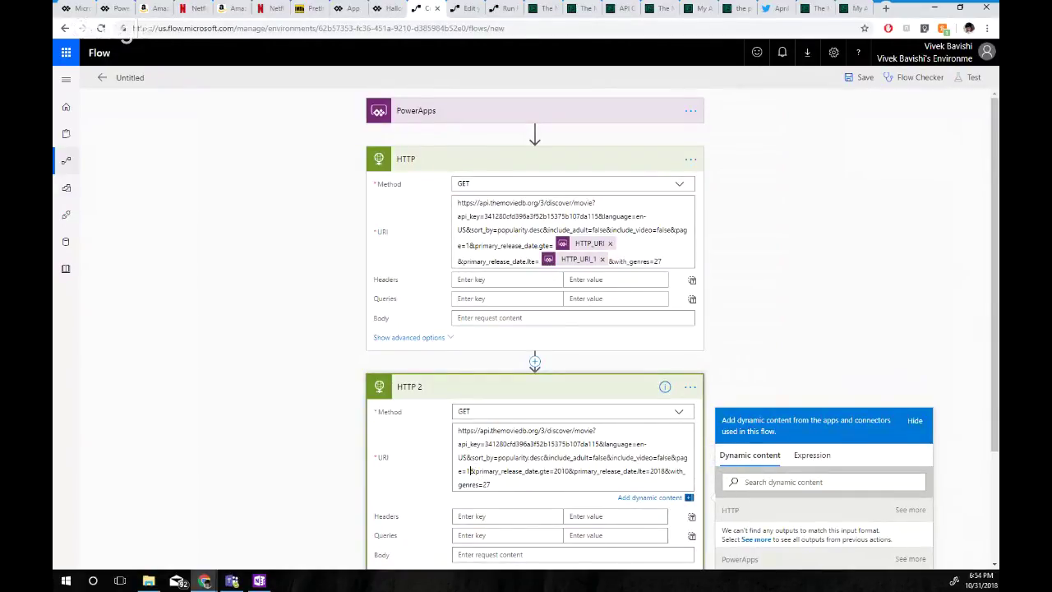
{"action": "key", "text": "BackSpace"}
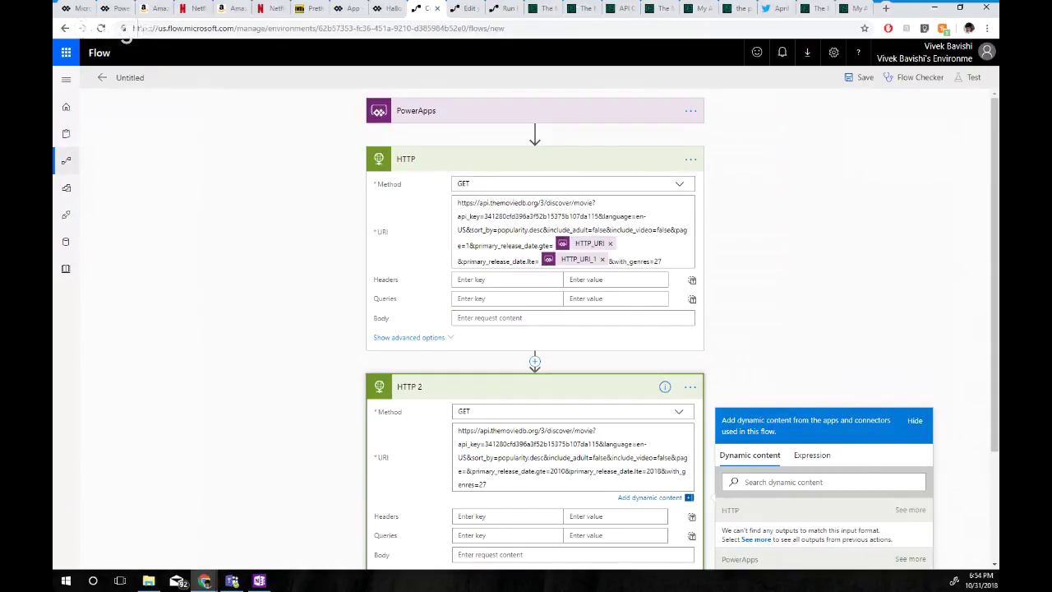
Start an expression for HTTP 2's page value from the first HTTP action's Body, entering body('HTTP')['to']
{"action": "left_click", "coordinate": [812, 454]}
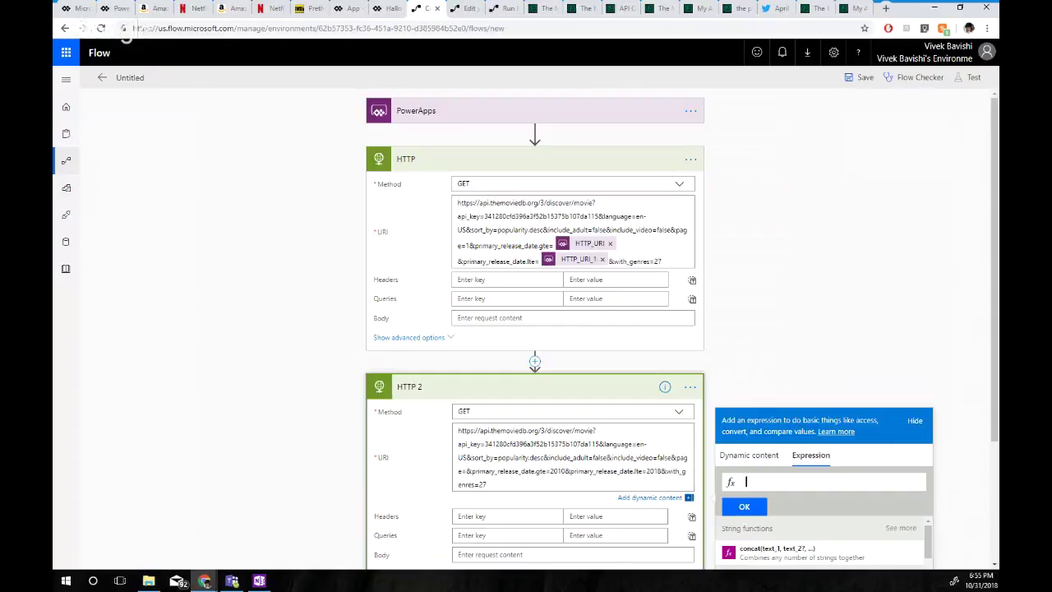
{"action": "type", "text": "k"}
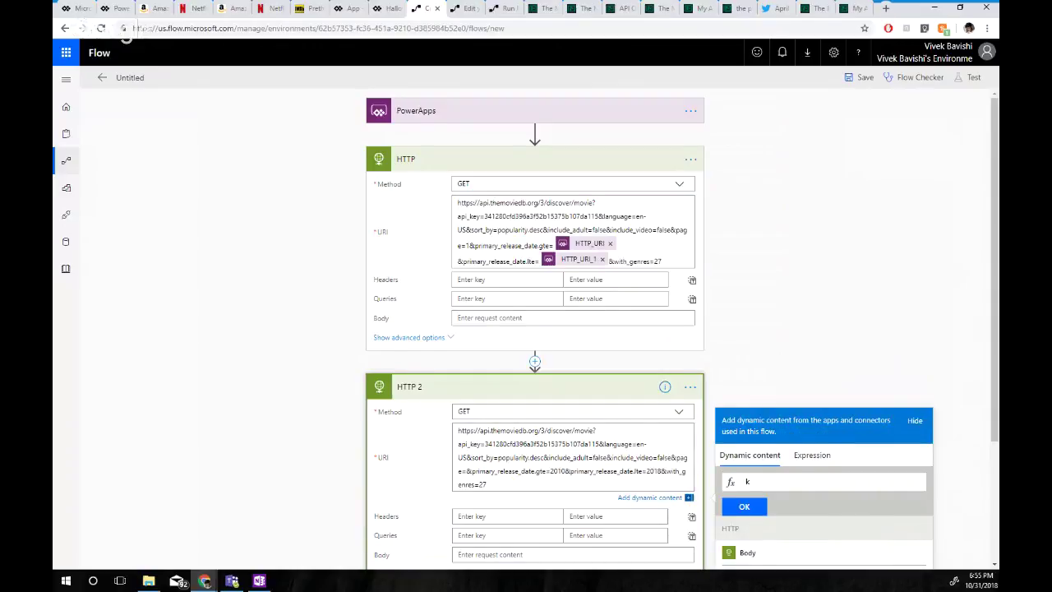
{"action": "scroll", "coordinate": [822, 497], "scroll_direction": "down", "scroll_amount": 2}
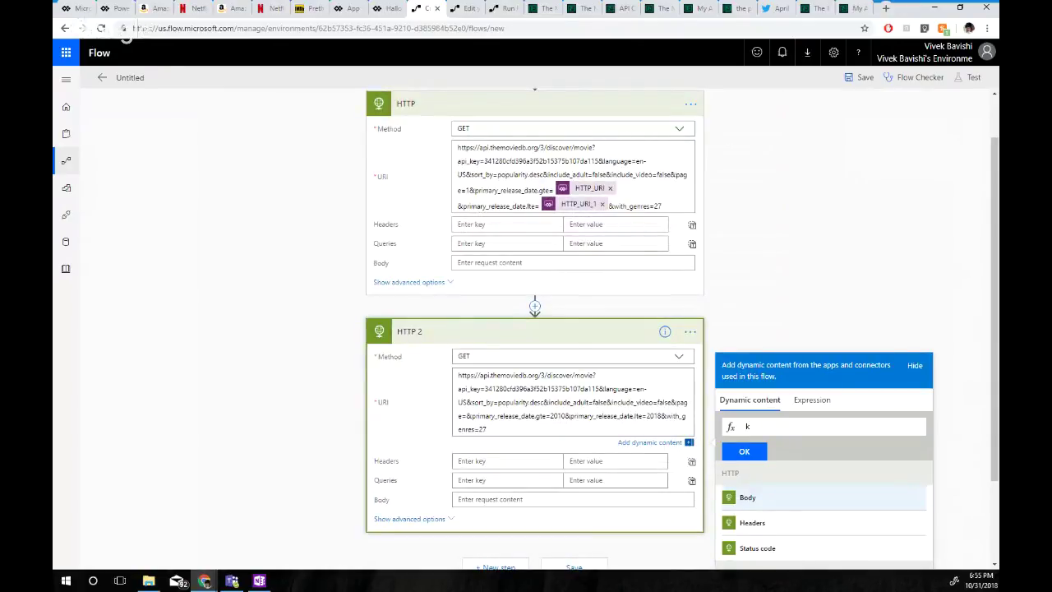
{"action": "left_click", "coordinate": [747, 498]}
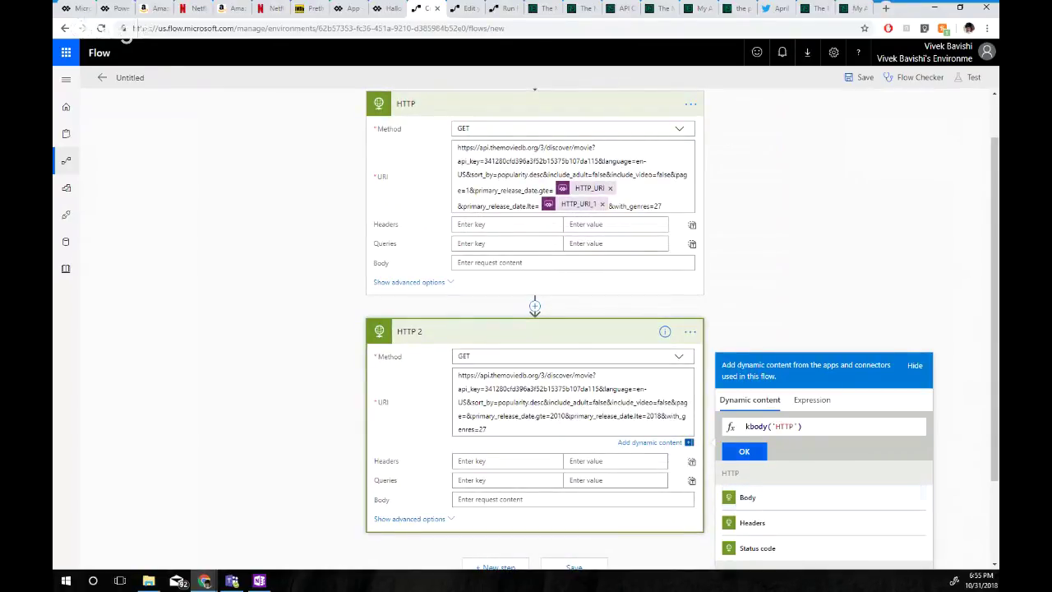
{"action": "key", "text": "BackSpace"}
{"action": "key", "text": "End"}
{"action": "type", "text": "['to"}
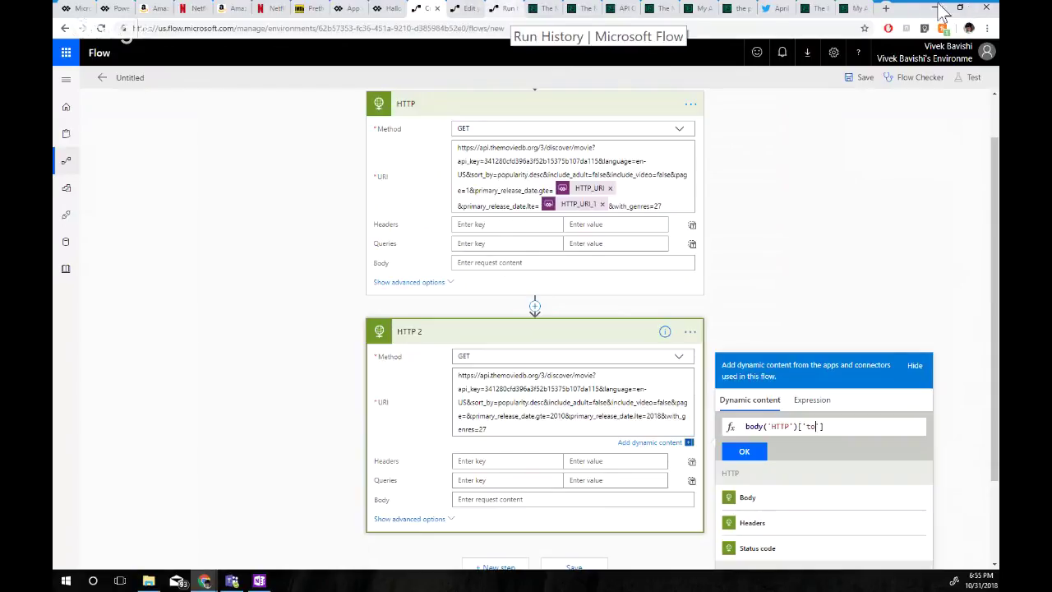
Copy the total_pages field name from the discover response and insert body('HTTP')['total_pages'] as HTTP 2's page value
{"action": "left_click", "coordinate": [542, 8]}
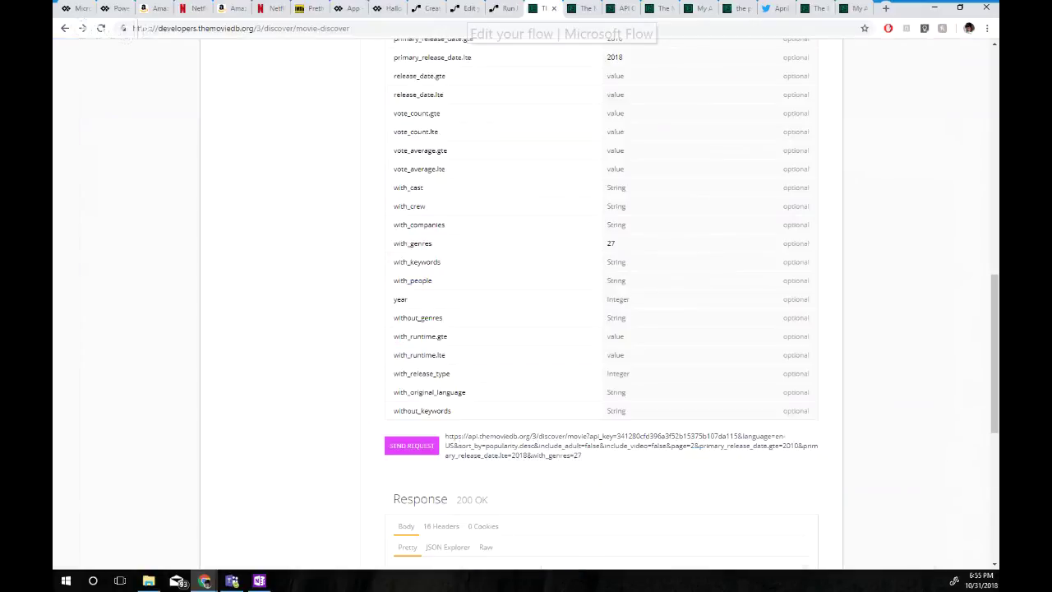
{"action": "scroll", "coordinate": [526, 329], "scroll_direction": "down", "scroll_amount": 4}
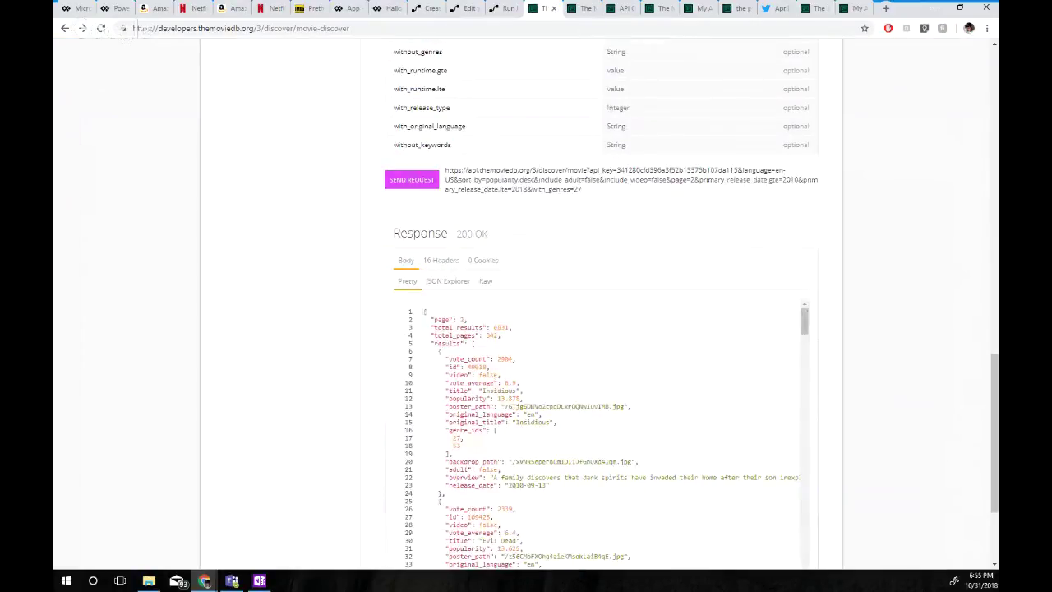
{"action": "double_click", "coordinate": [455, 336]}
{"action": "key", "text": "ctrl+c"}
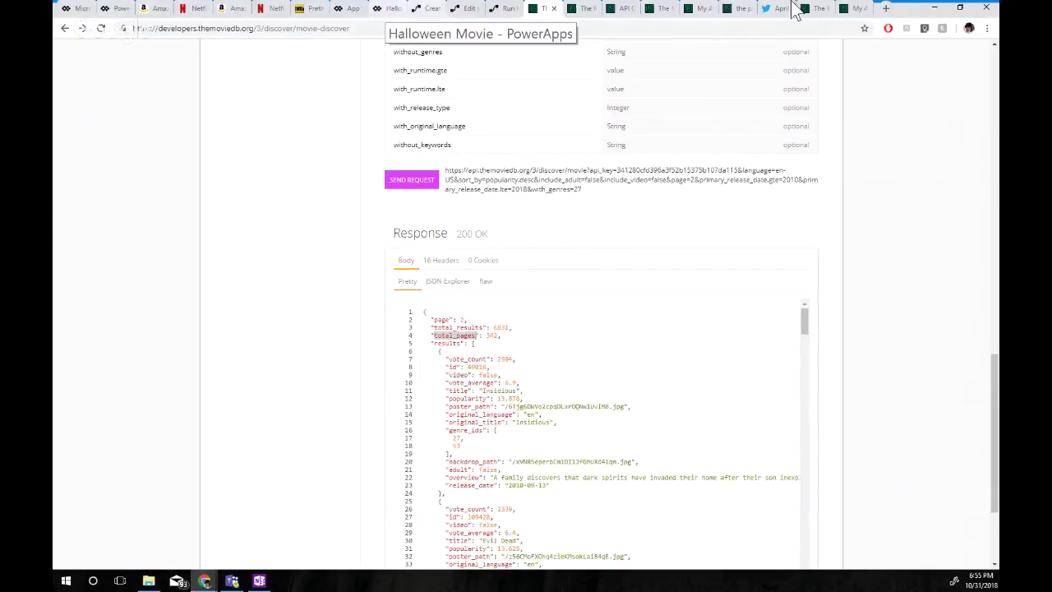
{"action": "left_click", "coordinate": [426, 8]}
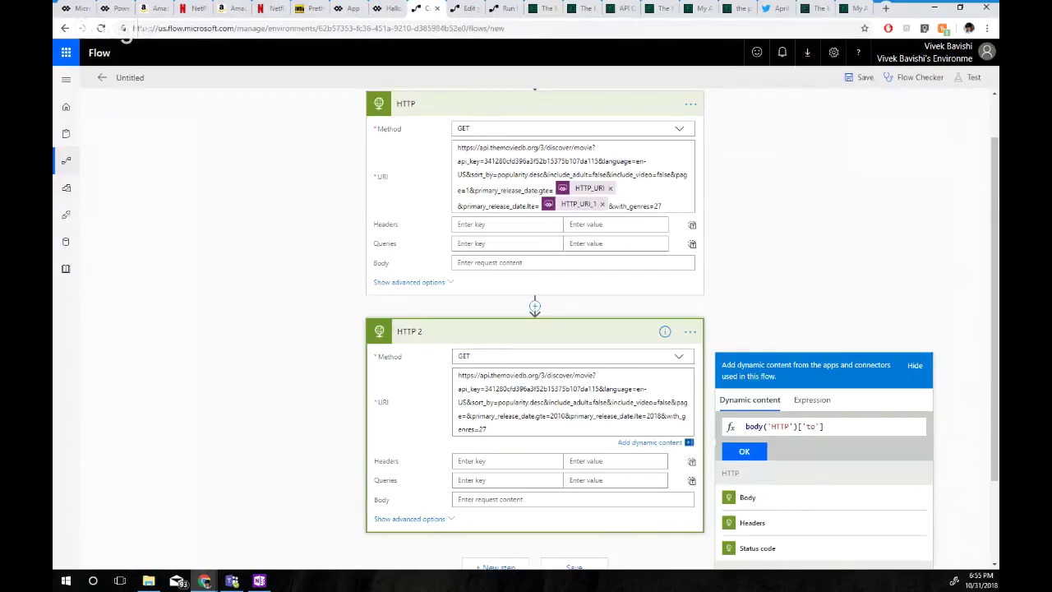
{"action": "key", "text": "BackSpace"}
{"action": "key", "text": "BackSpace"}
{"action": "key", "text": "ctrl+v"}
{"action": "left_click", "coordinate": [744, 451]}
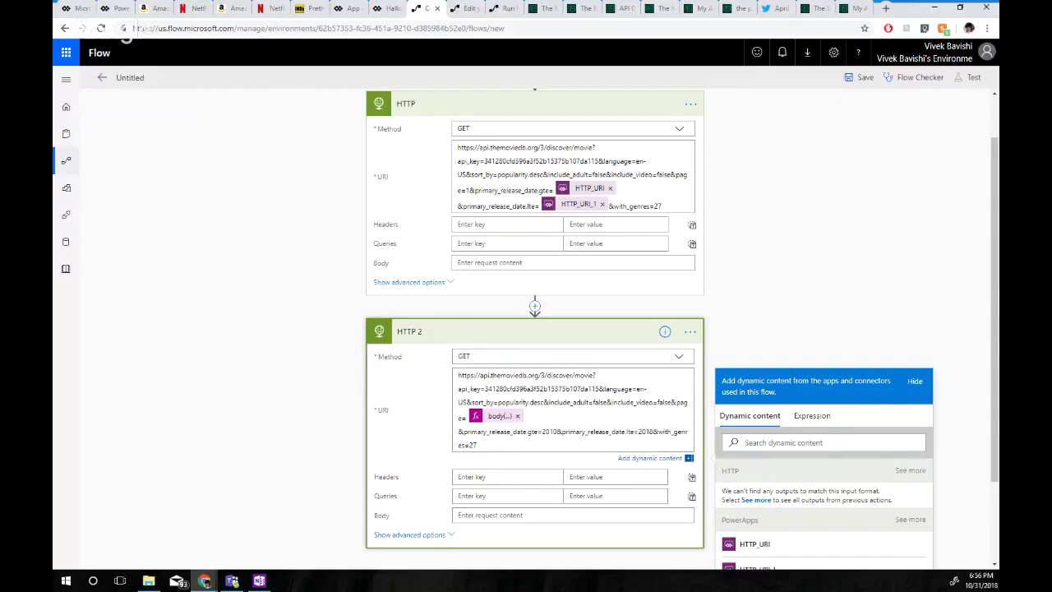
Replace the page expression in HTTP 2's URI with rand(1,10)
{"action": "left_click", "coordinate": [500, 416]}
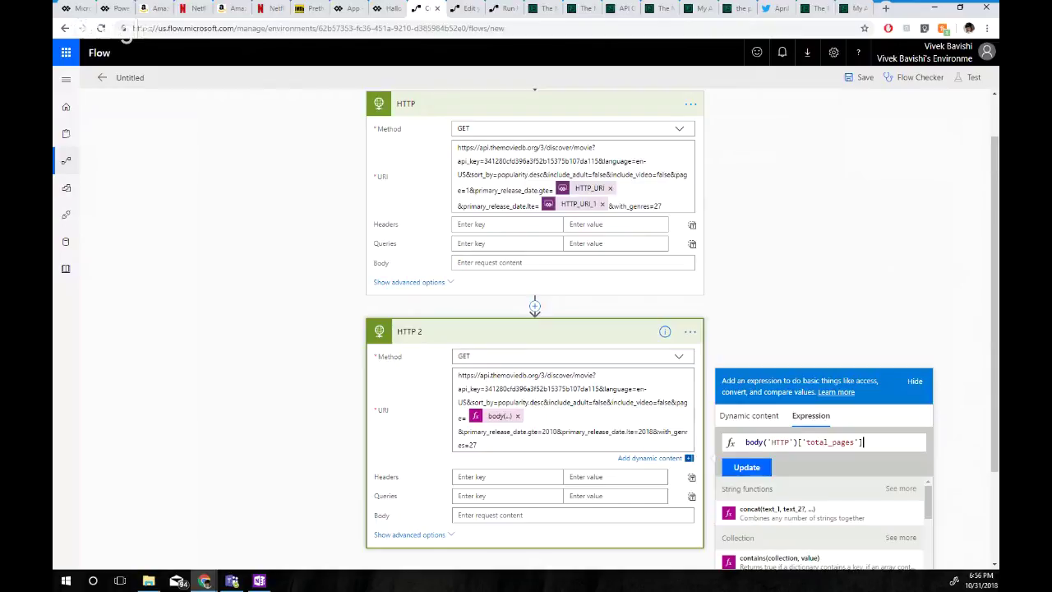
{"action": "key", "text": "ctrl+a"}
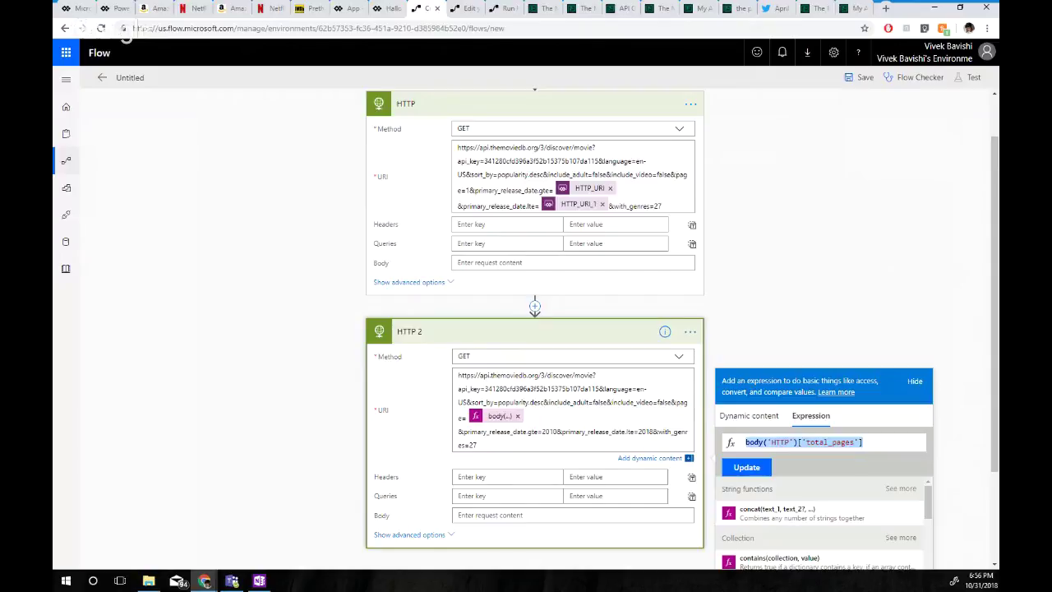
{"action": "type", "text": "rand"}
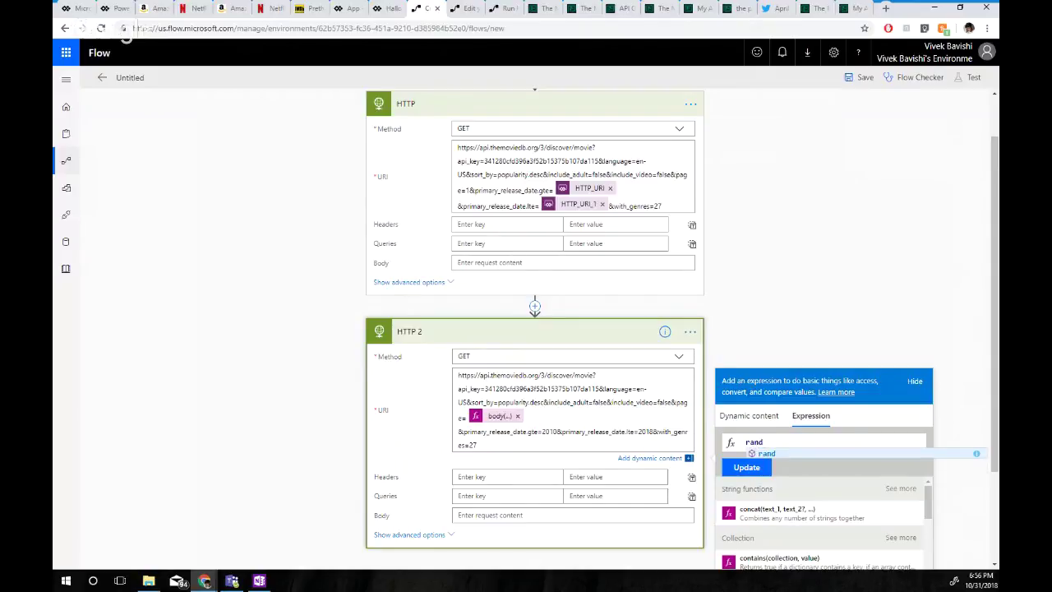
{"action": "key", "text": "Return"}
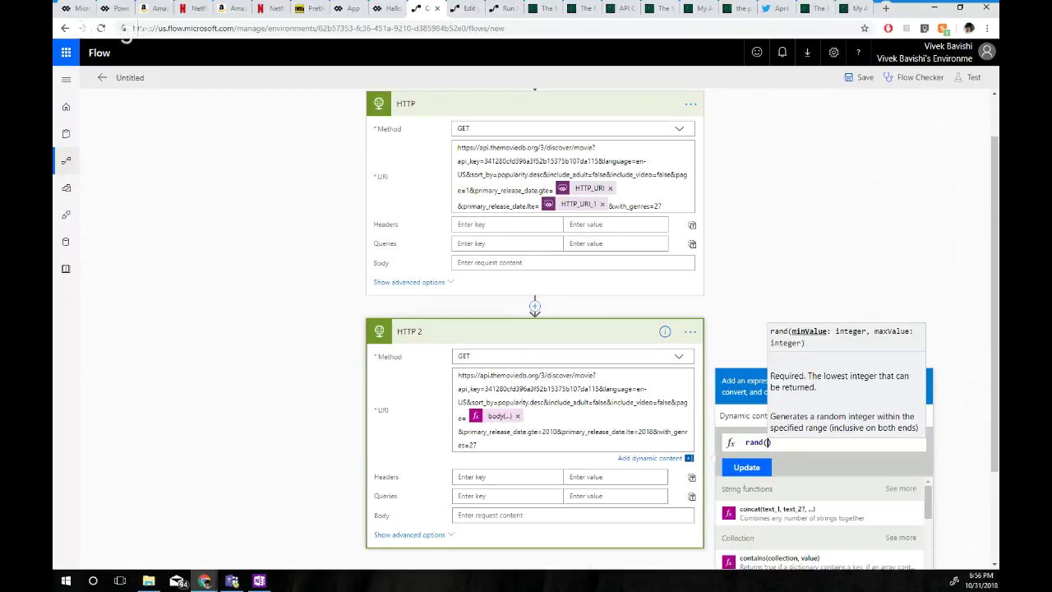
{"action": "type", "text": "1,10"}
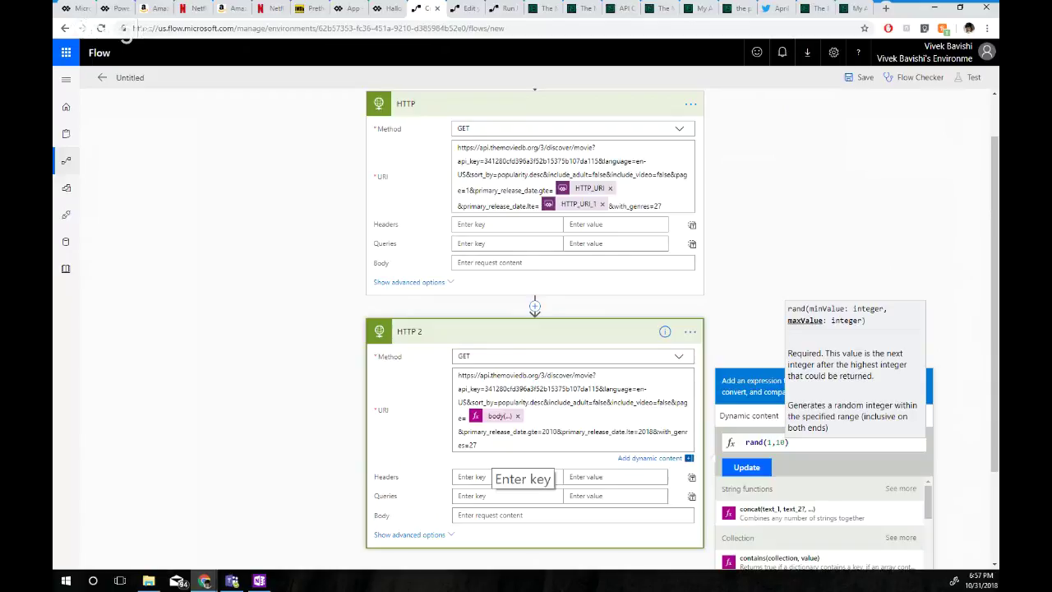
{"action": "left_click", "coordinate": [747, 467]}
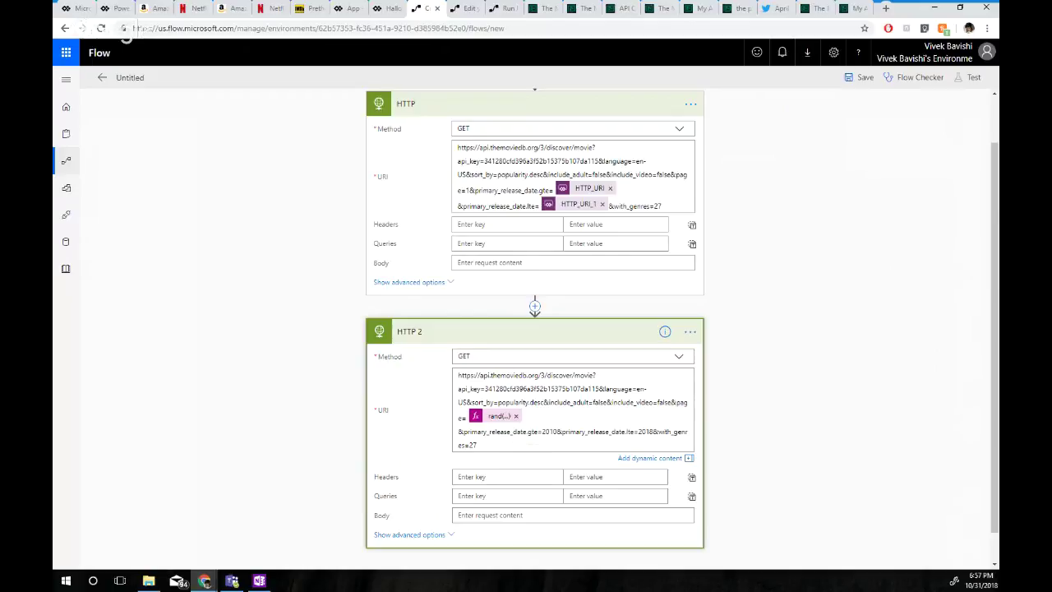
Delete the page number from the first HTTP action's URI
{"action": "left_click", "coordinate": [470, 203]}
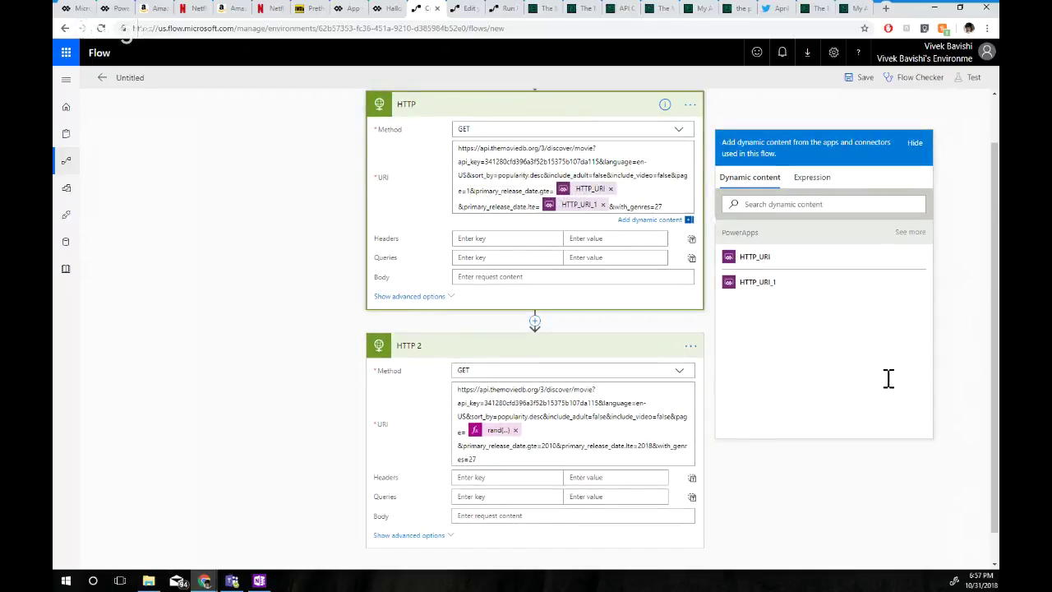
{"action": "key", "text": "BackSpace"}
{"action": "type", "text": "rand"}
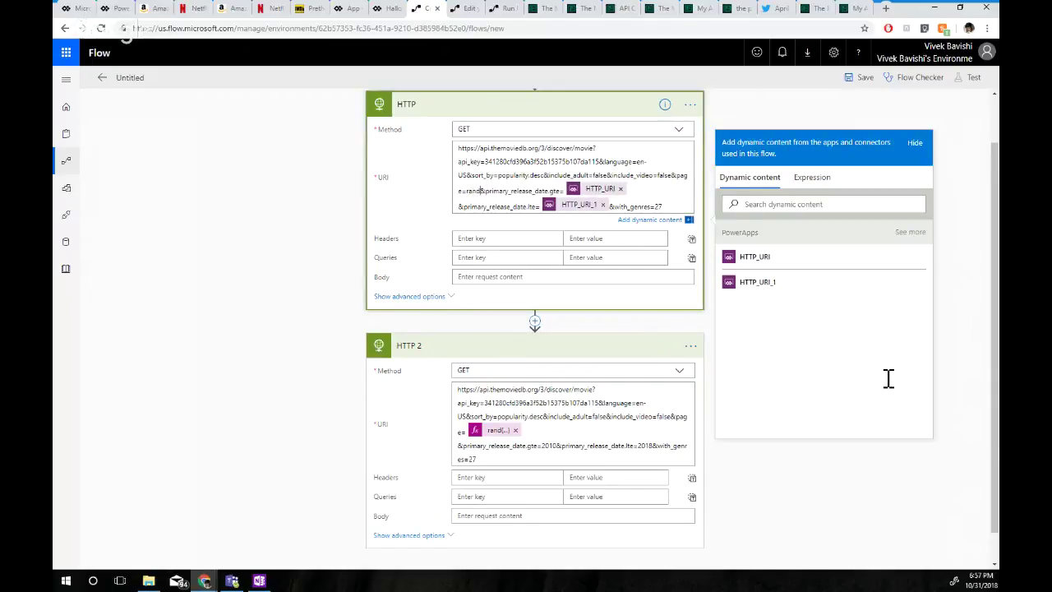
{"action": "type", "text": "("}
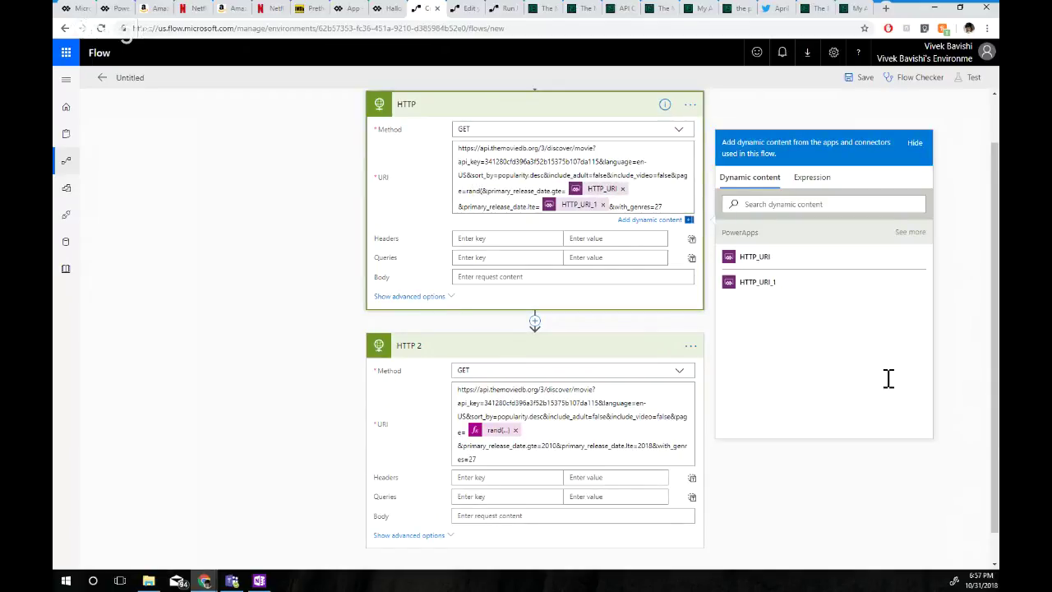
{"action": "type", "text": "1,10)"}
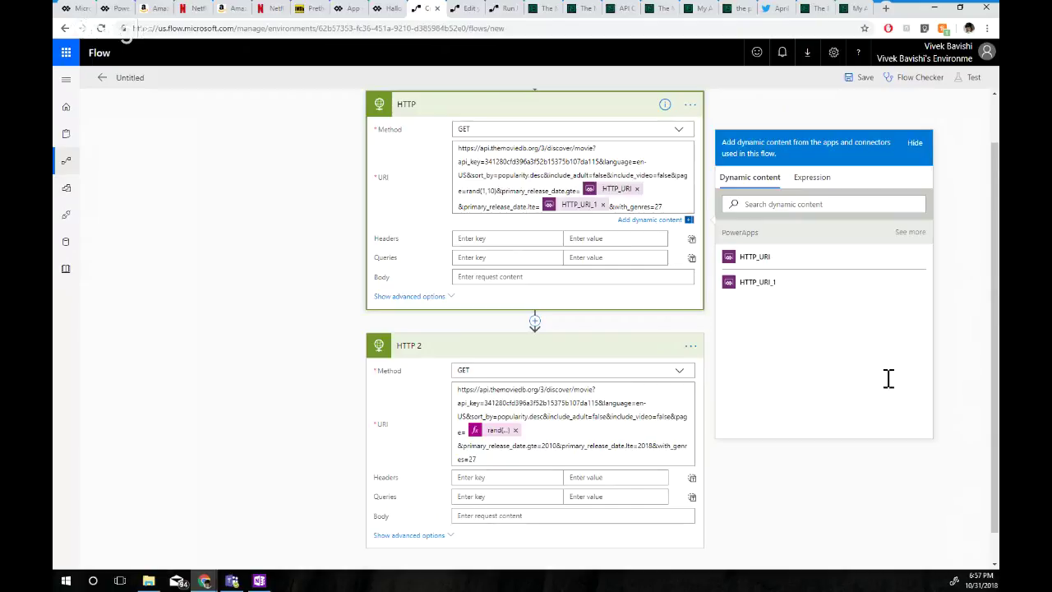
{"action": "key", "text": "BackSpace"}
{"action": "key", "text": "BackSpace"}
{"action": "key", "text": "BackSpace"}
{"action": "key", "text": "BackSpace"}
{"action": "key", "text": "BackSpace"}
{"action": "key", "text": "BackSpace"}
{"action": "key", "text": "BackSpace"}
{"action": "key", "text": "BackSpace"}
{"action": "key", "text": "BackSpace"}
{"action": "key", "text": "BackSpace"}
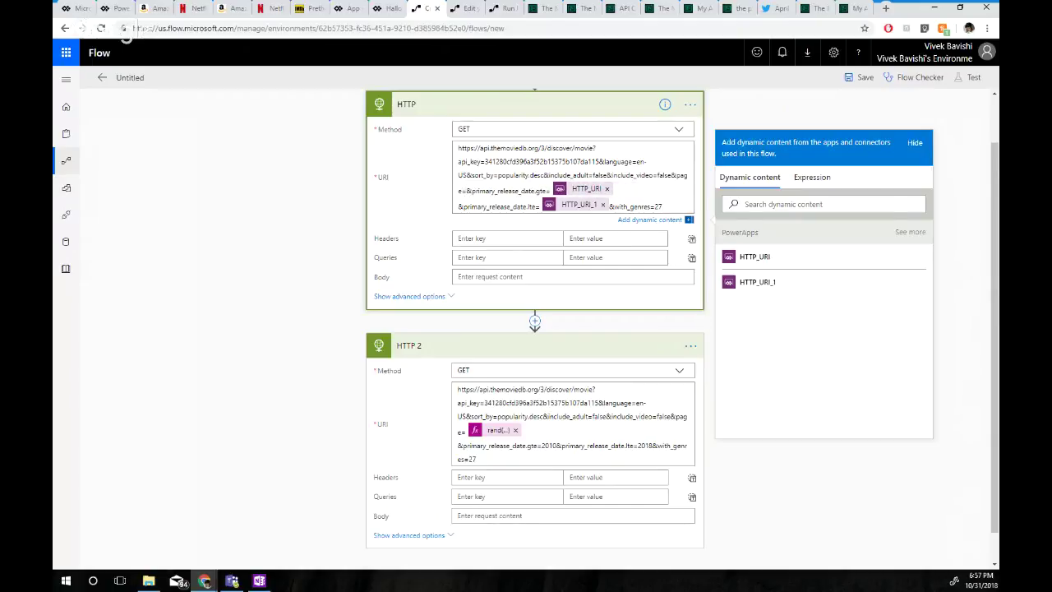
Insert the expression rand(1,10) as the page value in the first HTTP action's URI
{"action": "left_click", "coordinate": [813, 178]}
{"action": "type", "text": "ra"}
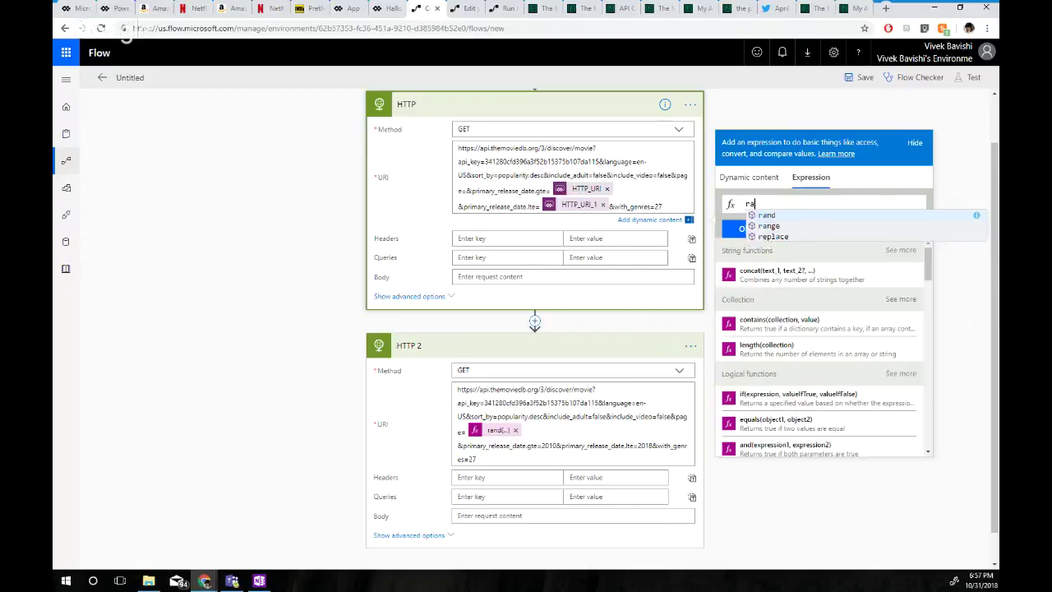
{"action": "type", "text": "nd(1,1"}
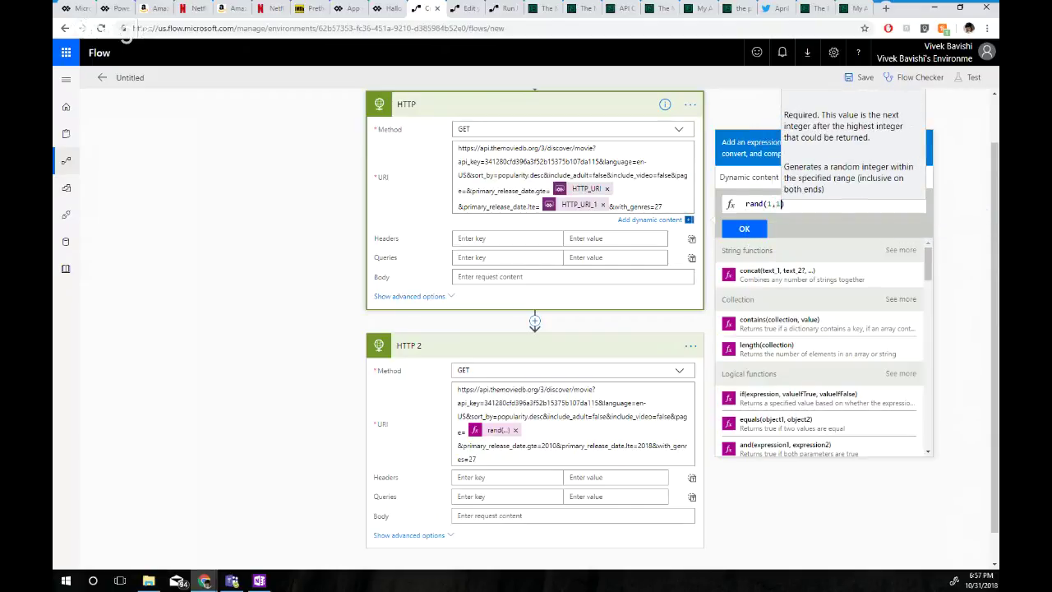
{"action": "type", "text": "0"}
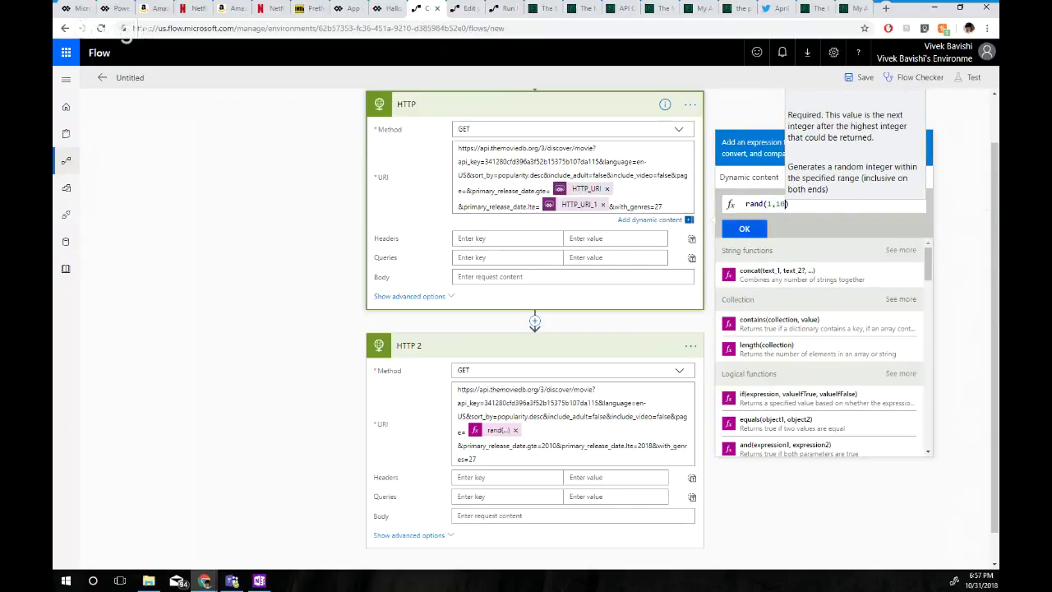
{"action": "left_click", "coordinate": [744, 228]}
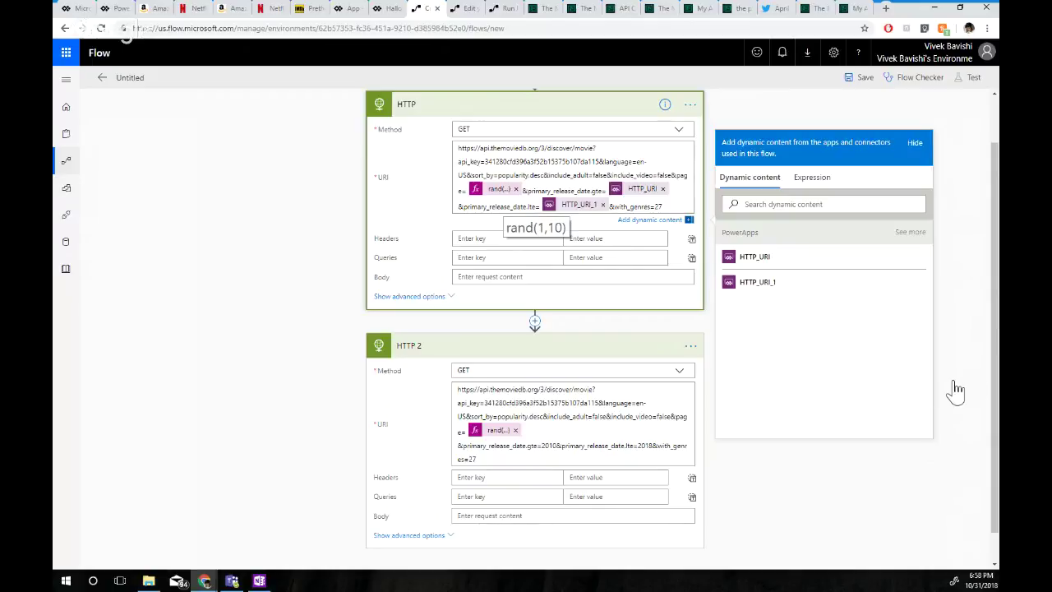
Try to begin HTTP 2's page expression with if(body('HTTP')['total_pages'] ahead of rand(1,10)
{"action": "left_click", "coordinate": [499, 189]}
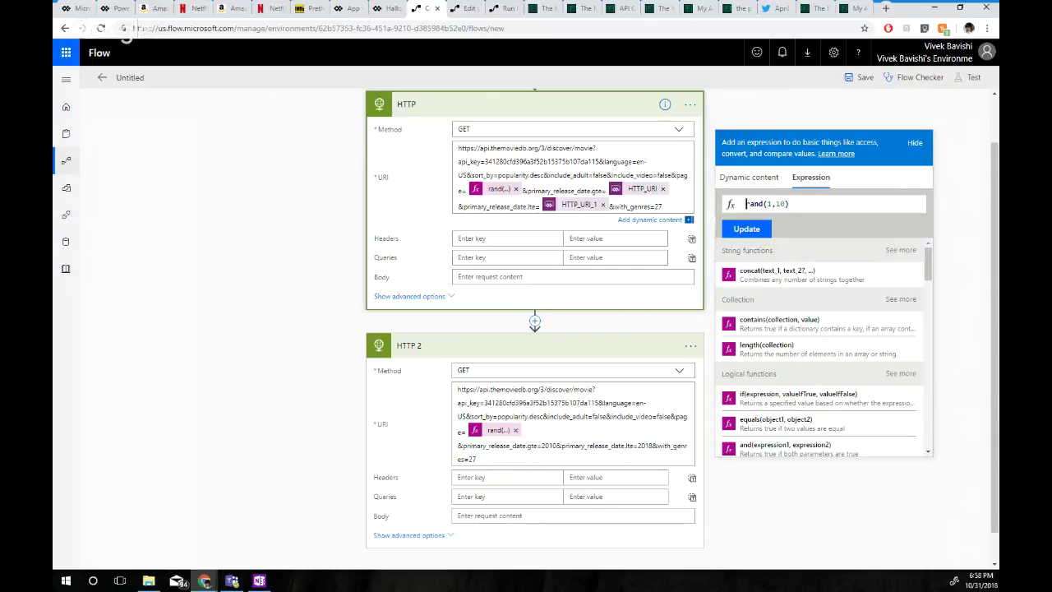
{"action": "type", "text": "if("}
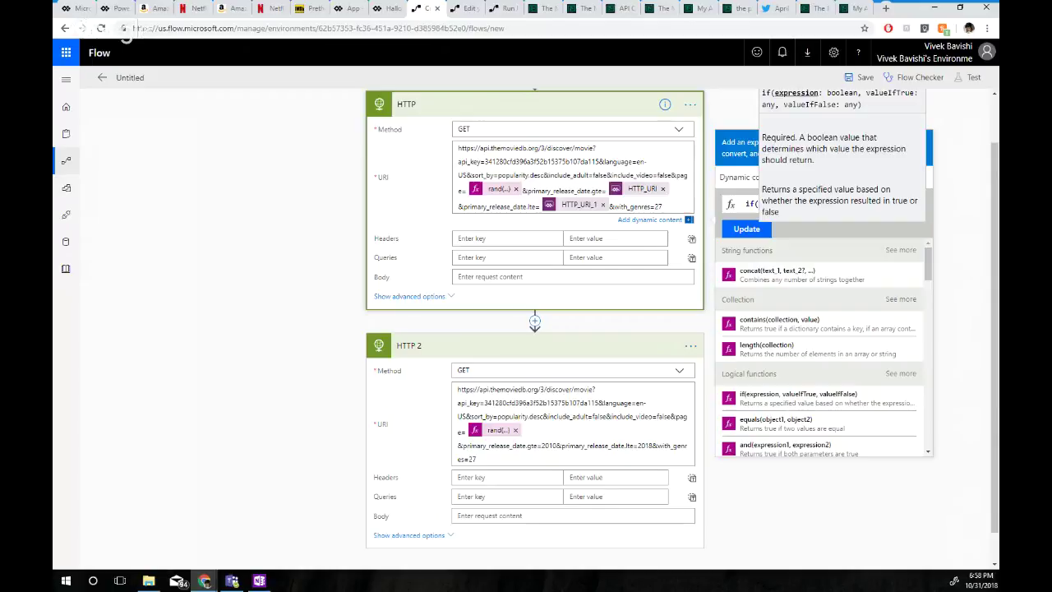
{"action": "left_click", "coordinate": [497, 430]}
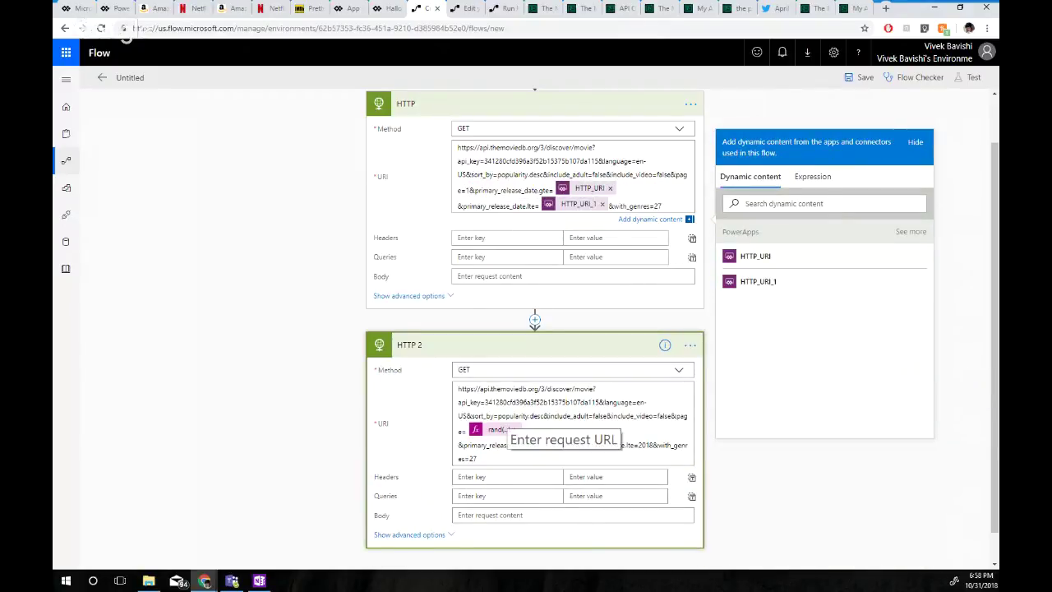
{"action": "left_click", "coordinate": [497, 429]}
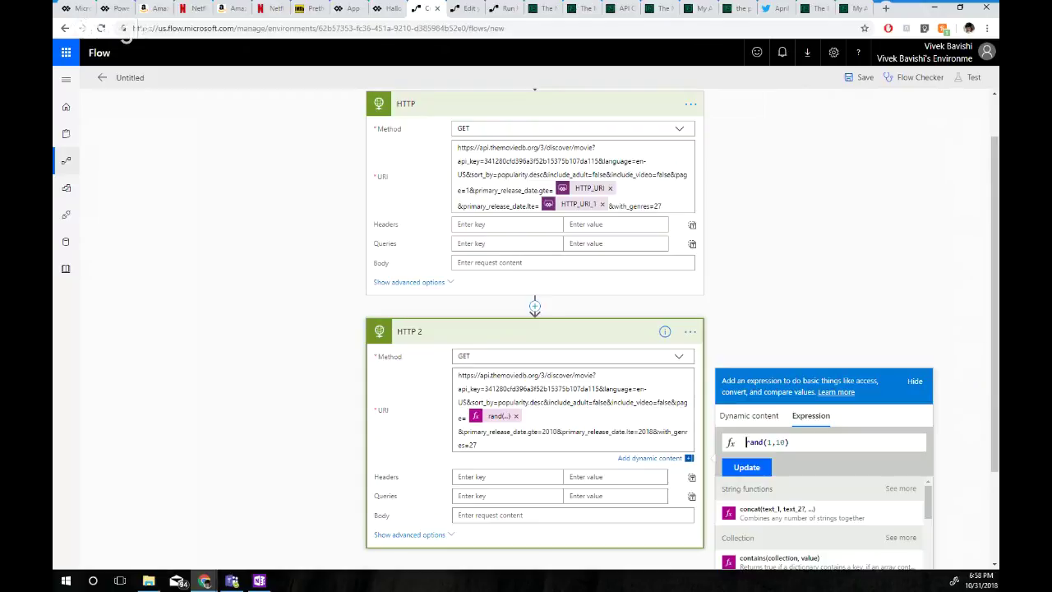
{"action": "type", "text": "if("}
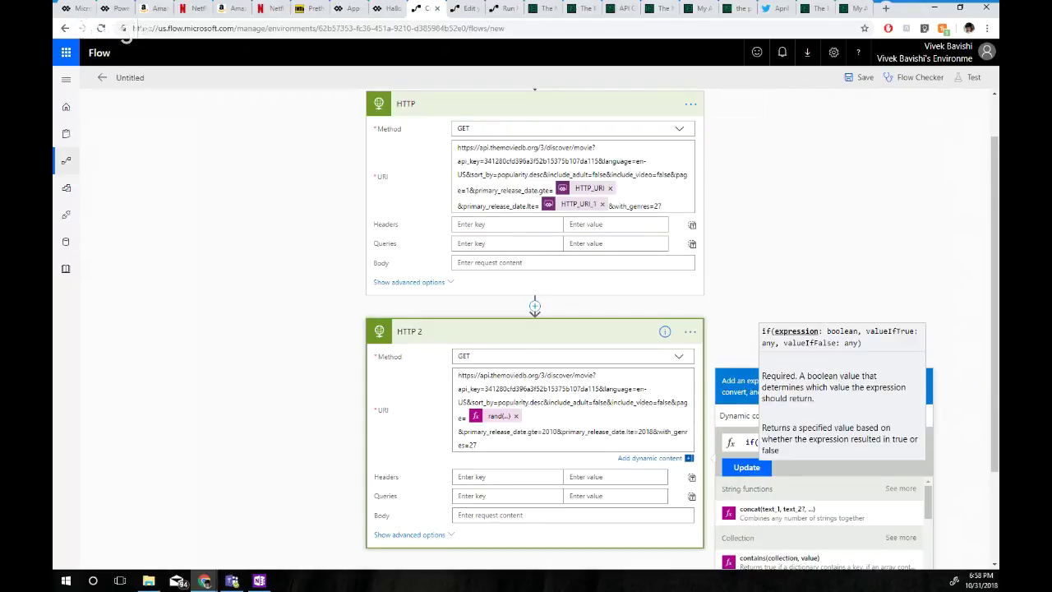
{"action": "left_click", "coordinate": [739, 416]}
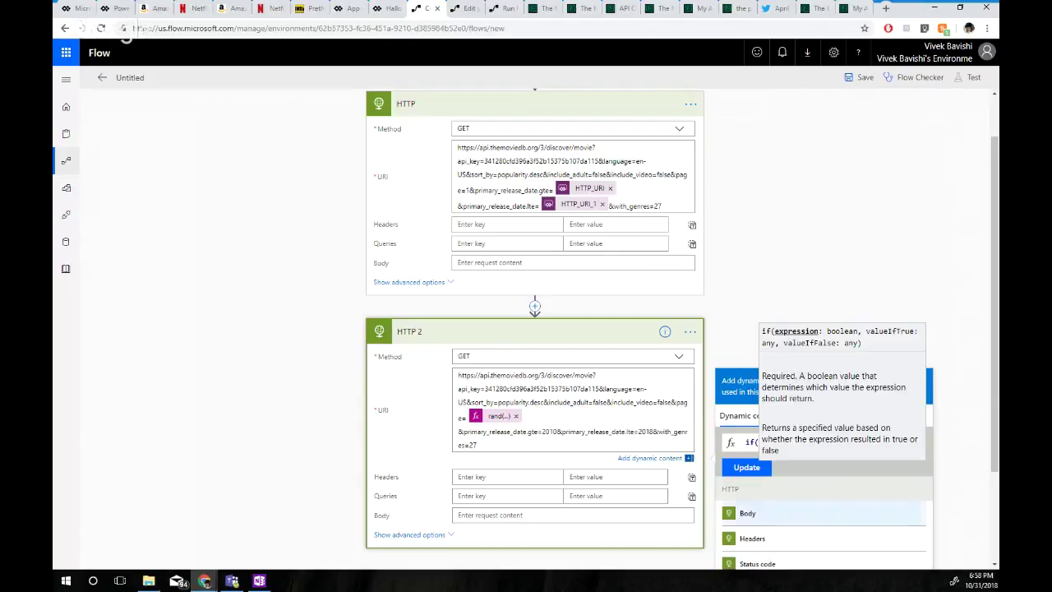
{"action": "left_click", "coordinate": [748, 513]}
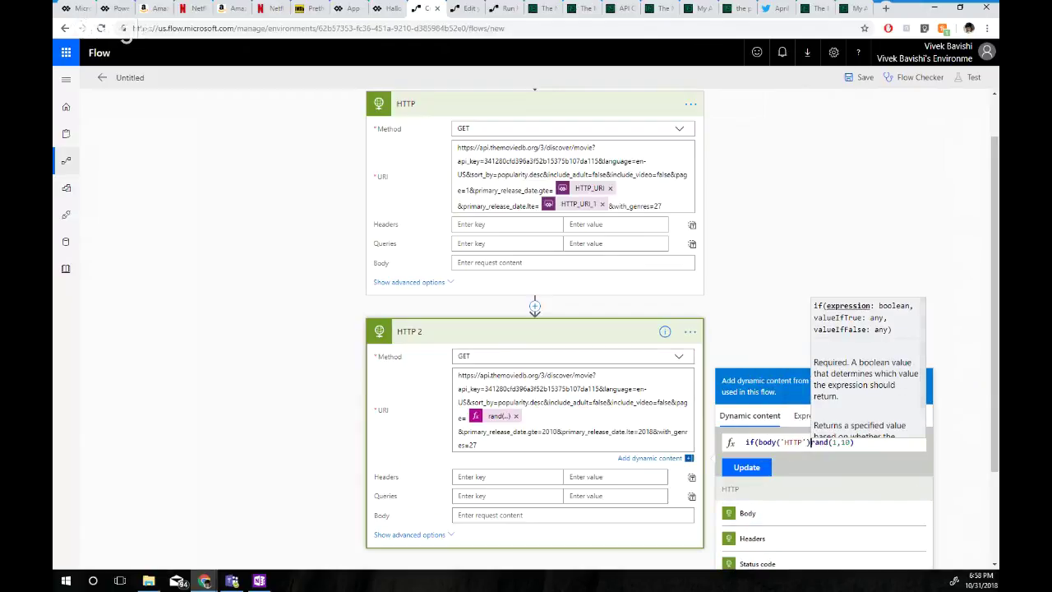
{"action": "type", "text": "['to"}
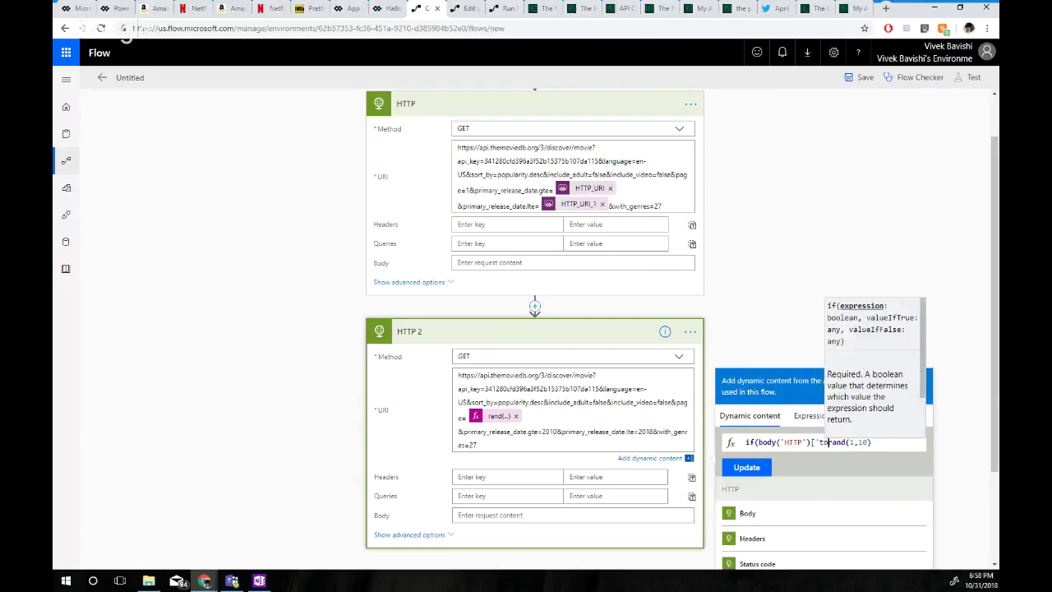
{"action": "type", "text": "tal_pages"}
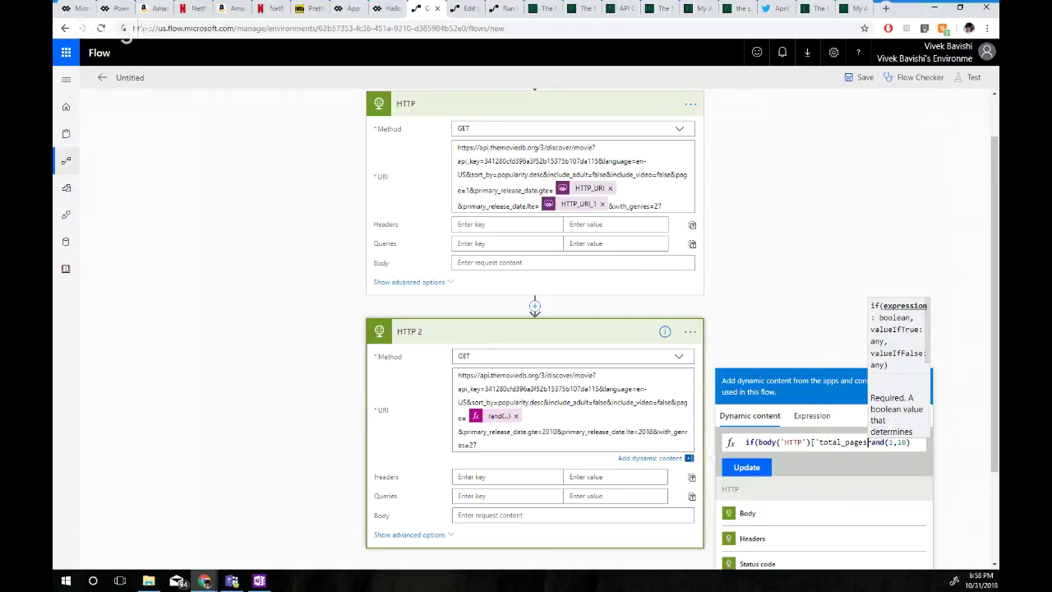
{"action": "type", "text": "'"}
{"action": "type", "text": "]"}
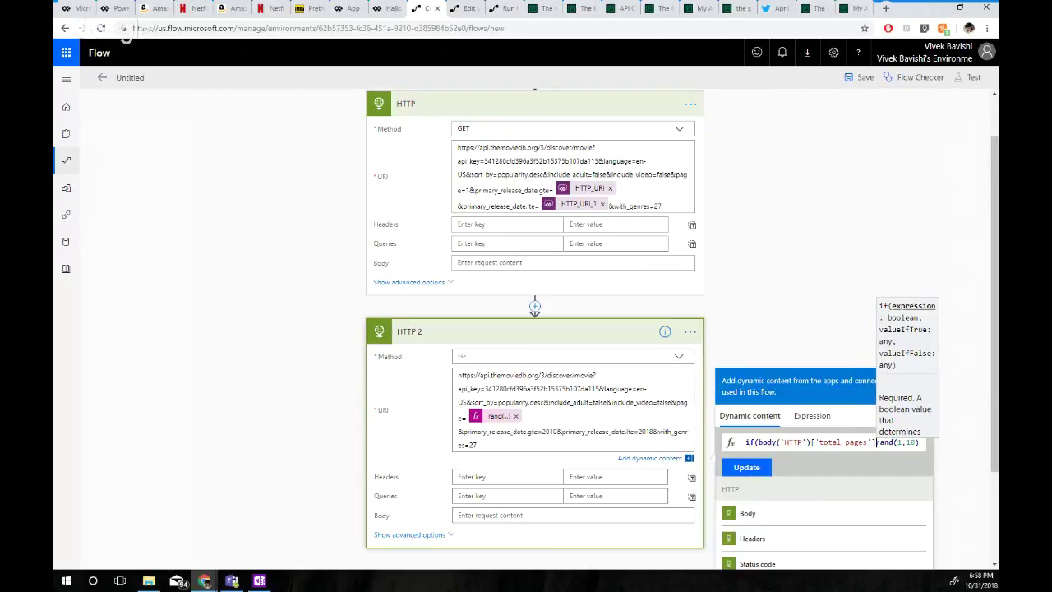
Try the comparison <10 after the total_pages reference in HTTP 2's page expression
{"action": "type", "text": ">"}
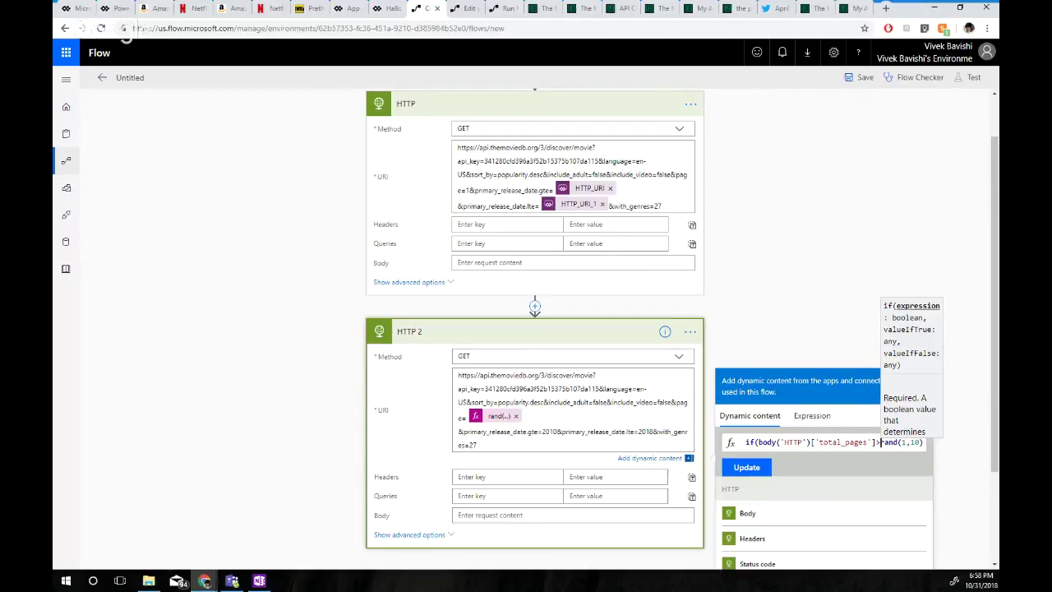
{"action": "key", "text": "BackSpace"}
{"action": "type", "text": "<10"}
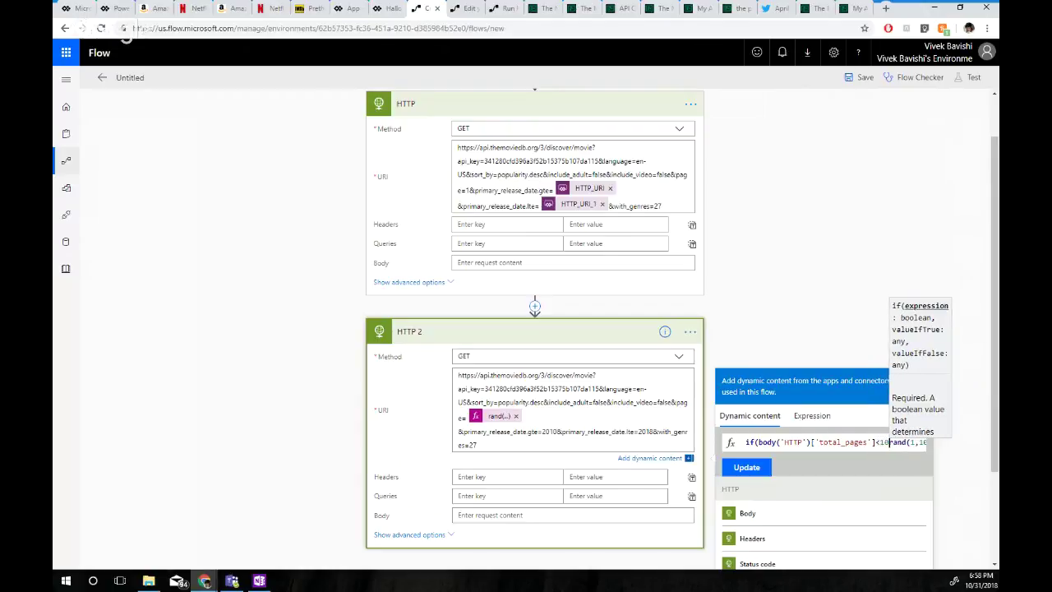
{"action": "key", "text": "BackSpace"}
{"action": "key", "text": "BackSpace"}
{"action": "key", "text": "BackSpace"}
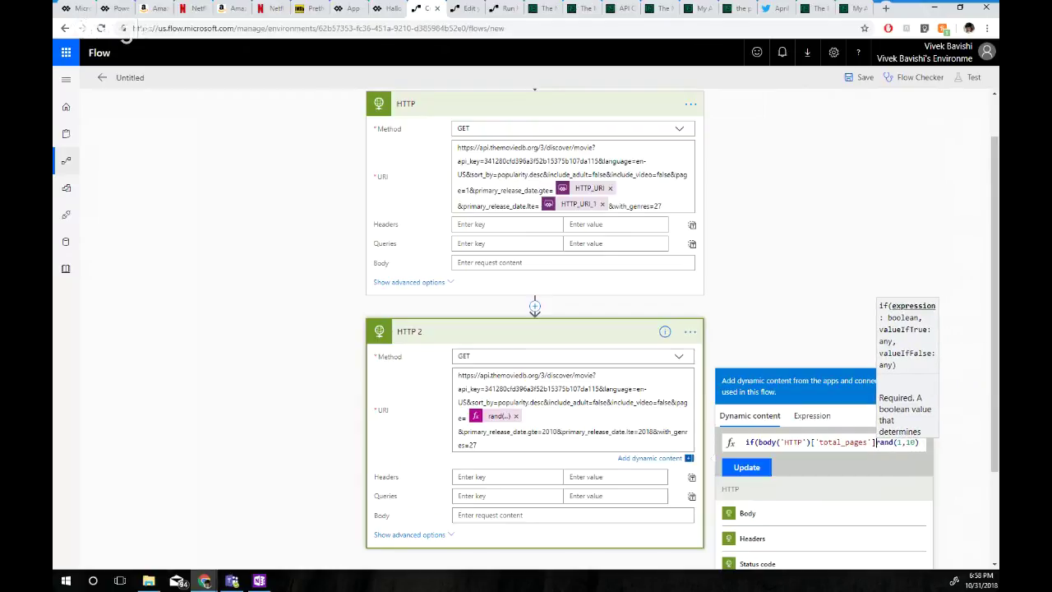
Try using lessOrEquals( as the condition before body('HTTP')['total_pages'] in HTTP 2's if expression
{"action": "key", "text": "Left"}
{"action": "key", "text": "Left"}
{"action": "key", "text": "Left"}
{"action": "key", "text": "Left"}
{"action": "key", "text": "Left"}
{"action": "key", "text": "Left"}
{"action": "key", "text": "Left"}
{"action": "key", "text": "Left"}
{"action": "key", "text": "Left"}
{"action": "key", "text": "Left"}
{"action": "key", "text": "Left"}
{"action": "key", "text": "Left"}
{"action": "key", "text": "Left"}
{"action": "key", "text": "Left"}
{"action": "key", "text": "Left"}
{"action": "key", "text": "Left"}
{"action": "key", "text": "Left"}
{"action": "key", "text": "Left"}
{"action": "key", "text": "Left"}
{"action": "key", "text": "Left"}
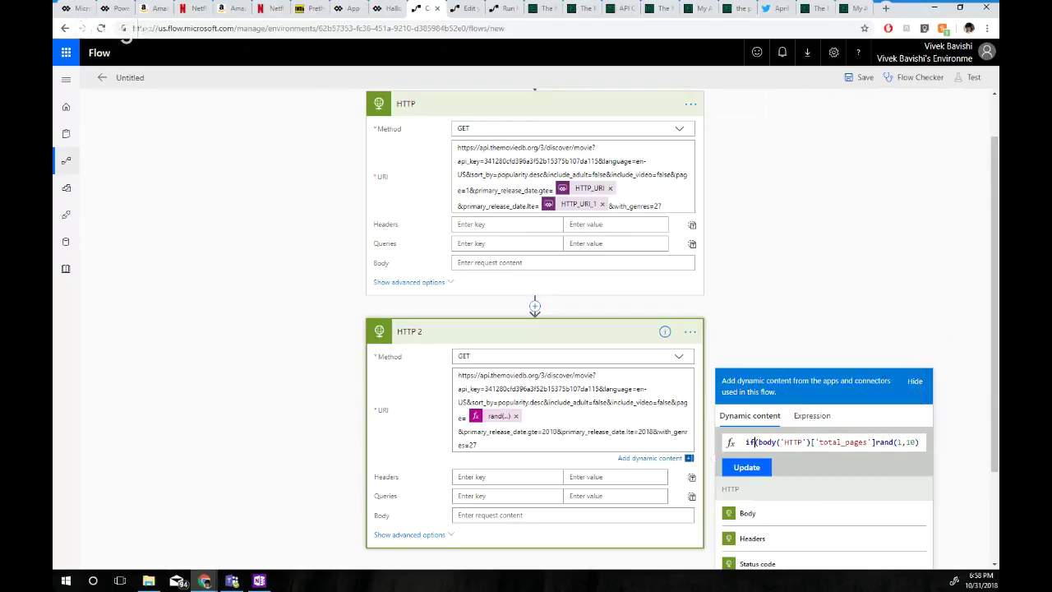
{"action": "key", "text": "Right"}
{"action": "type", "text": "less"}
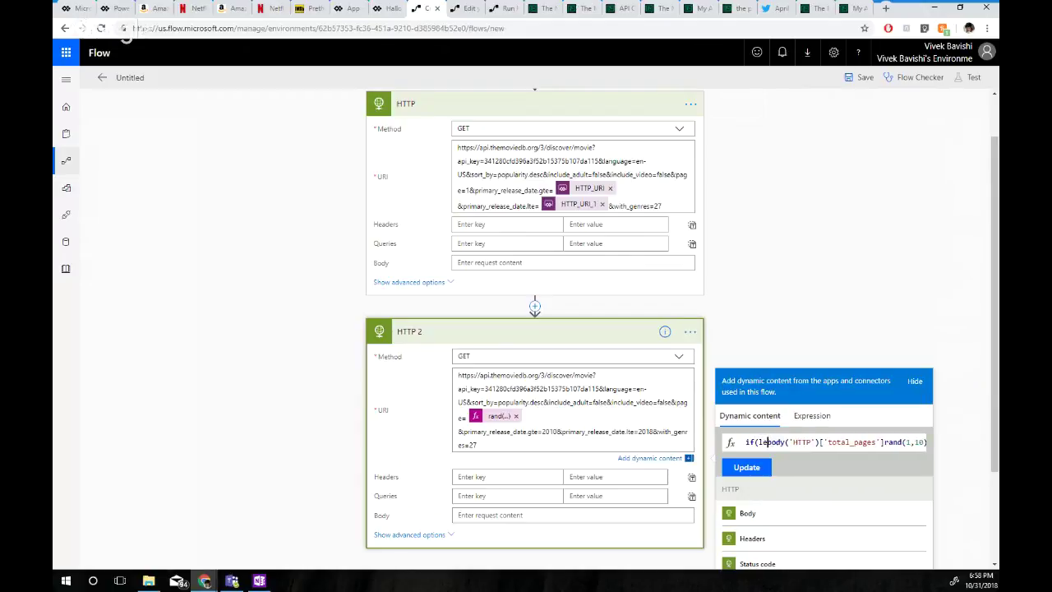
{"action": "key", "text": "BackSpace"}
{"action": "key", "text": "BackSpace"}
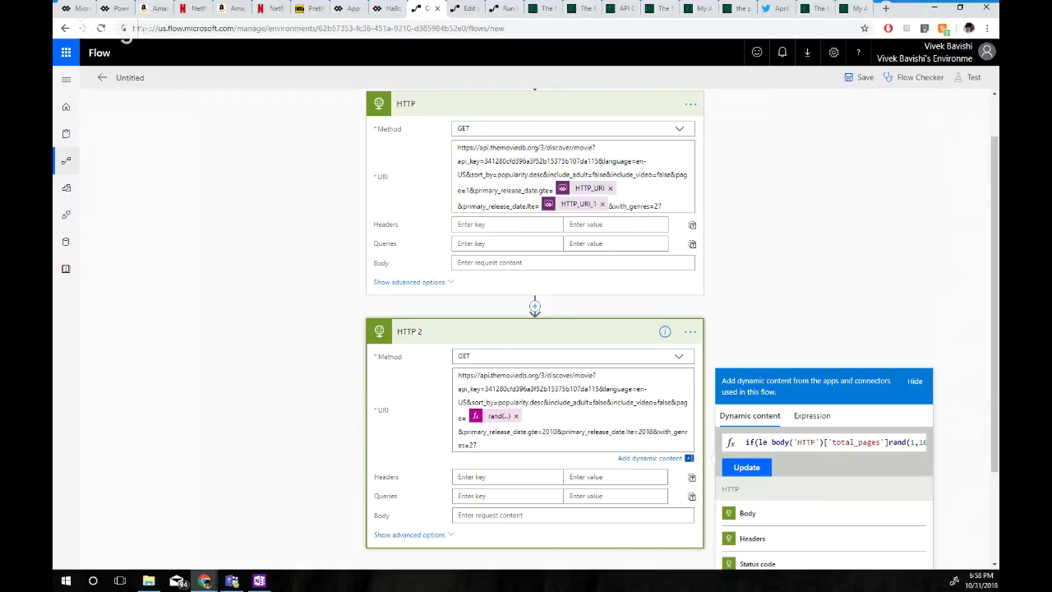
{"action": "key", "text": "BackSpace"}
{"action": "key", "text": "BackSpace"}
{"action": "scroll", "coordinate": [682, 329], "scroll_direction": "down", "scroll_amount": 1}
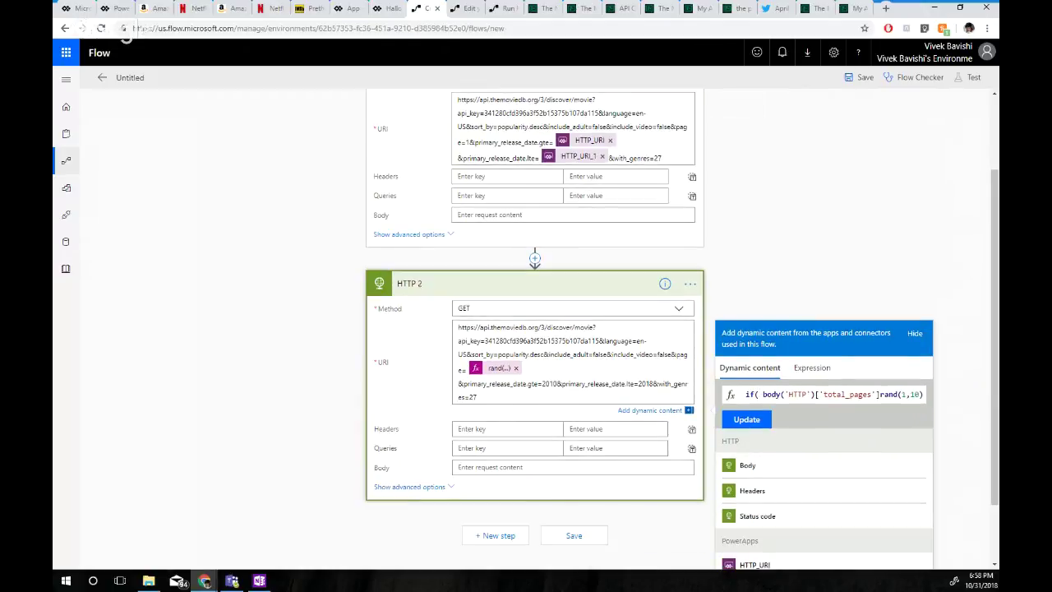
{"action": "scroll", "coordinate": [761, 353], "scroll_direction": "down", "scroll_amount": 1}
{"action": "left_click", "coordinate": [760, 353]}
{"action": "type", "text": "l"}
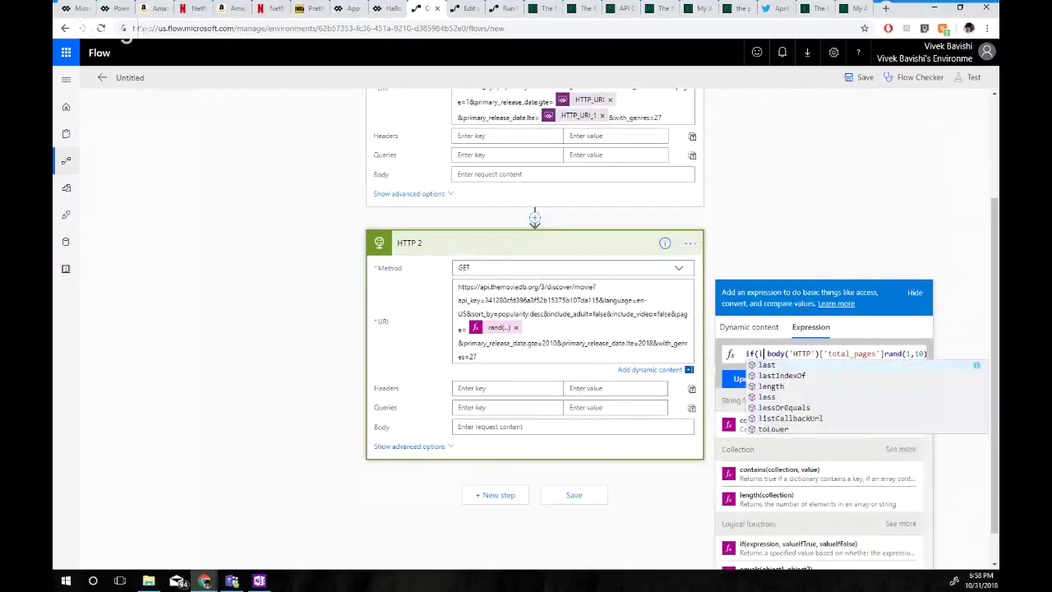
{"action": "type", "text": "e"}
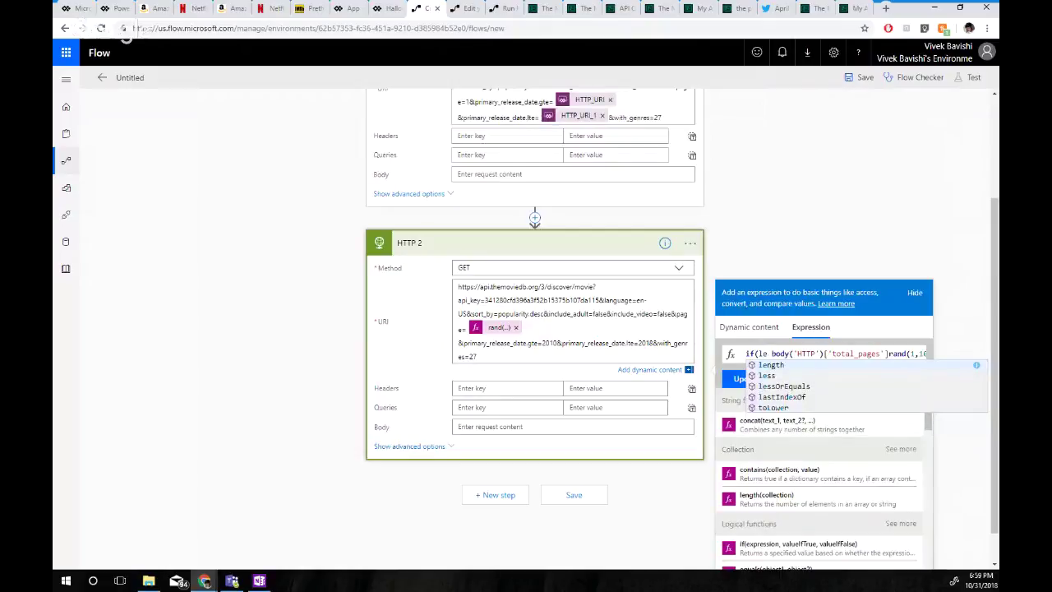
{"action": "left_click", "coordinate": [785, 387]}
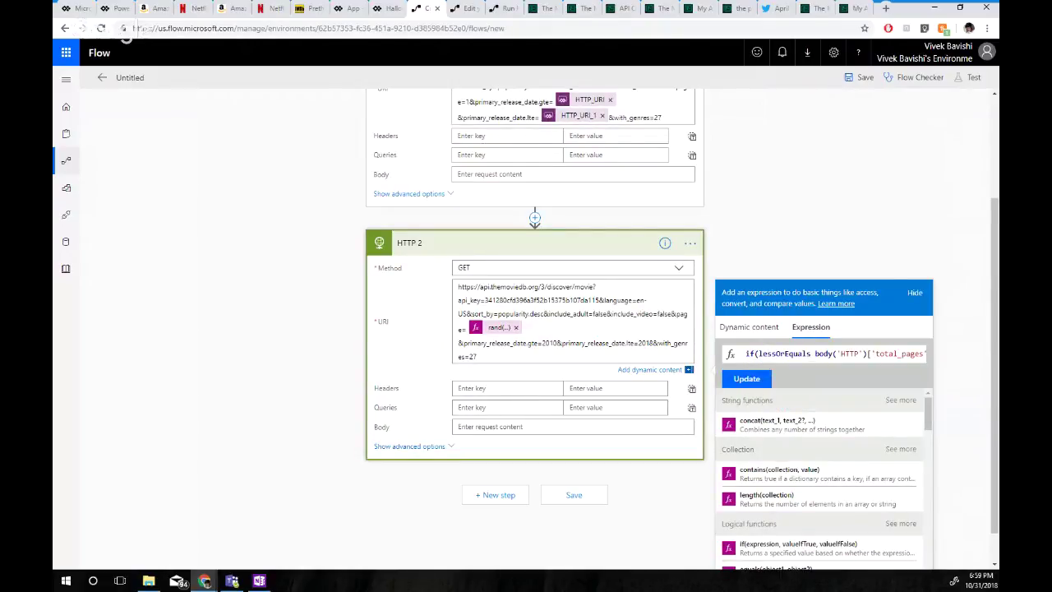
{"action": "type", "text": "(lessOrEquals("}
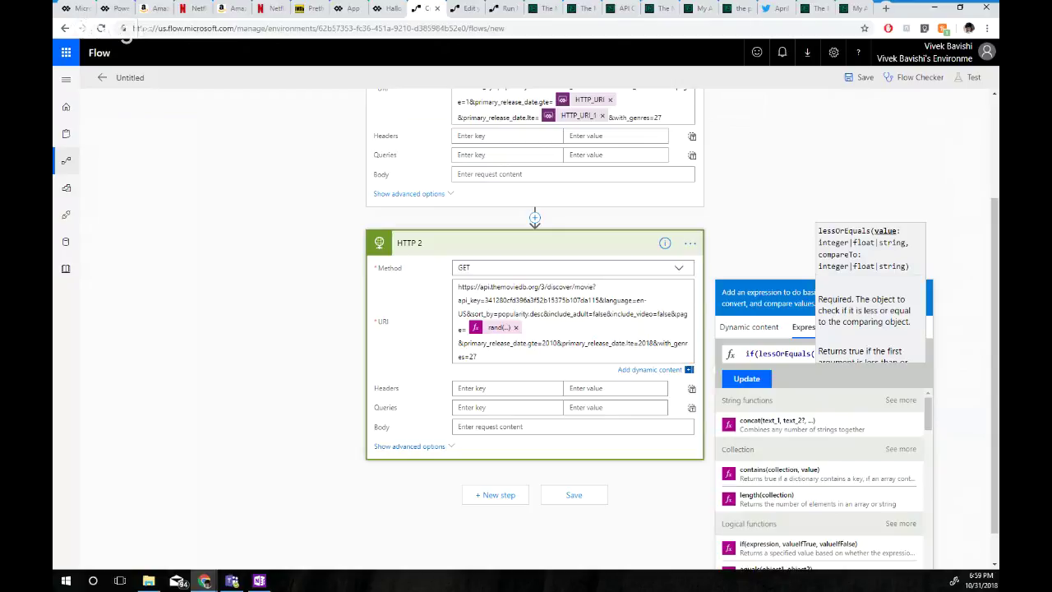
Delete the HTTP 2 action from the flow
{"action": "left_click", "coordinate": [691, 243]}
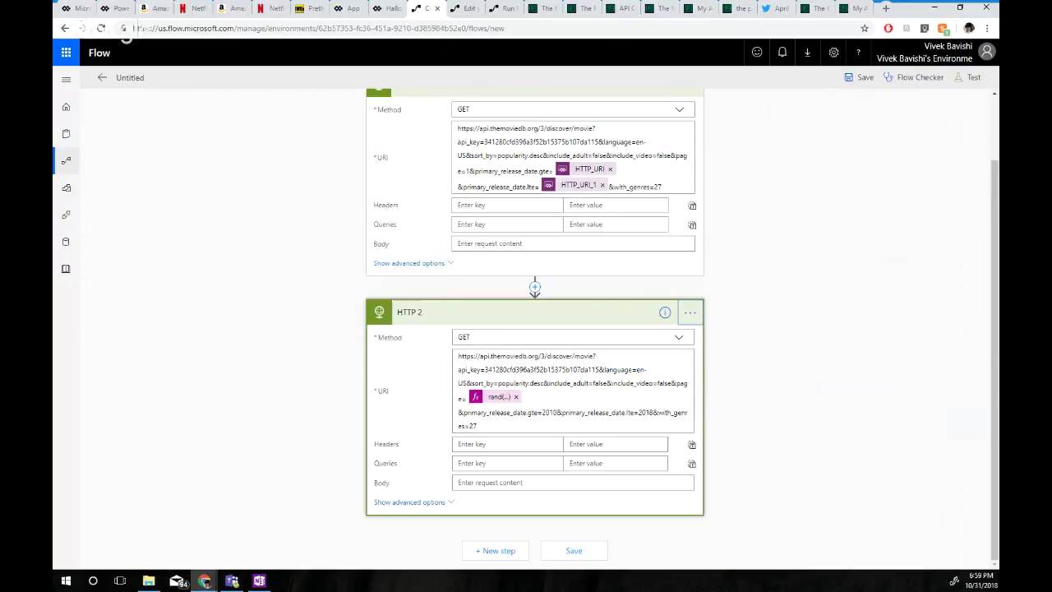
{"action": "left_click", "coordinate": [691, 312]}
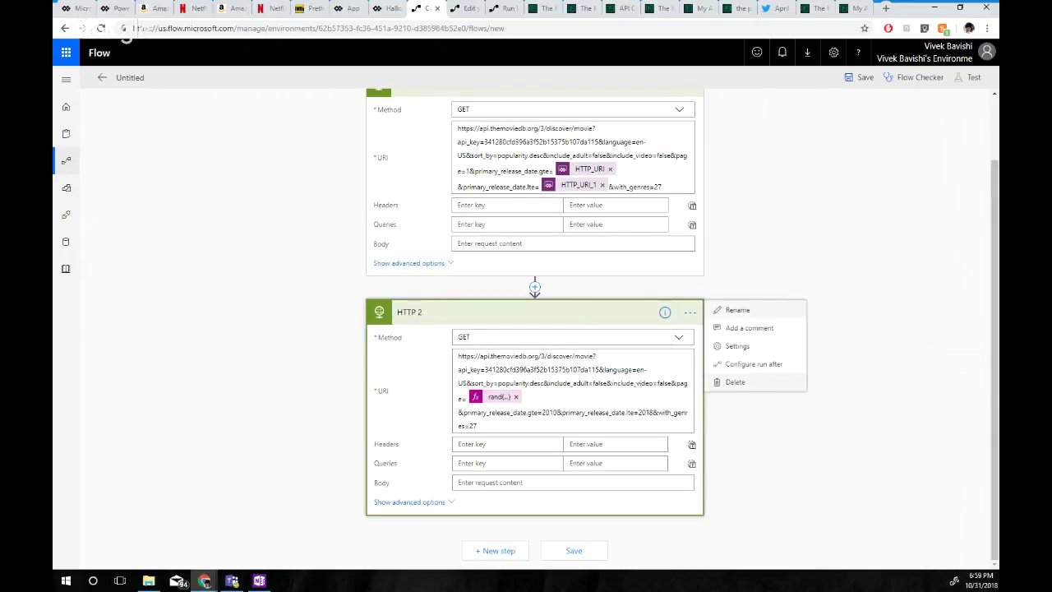
{"action": "left_click", "coordinate": [735, 381]}
Replace the page number in the HTTP action's URI with the expression rand(1,10)
{"action": "left_click", "coordinate": [580, 87]}
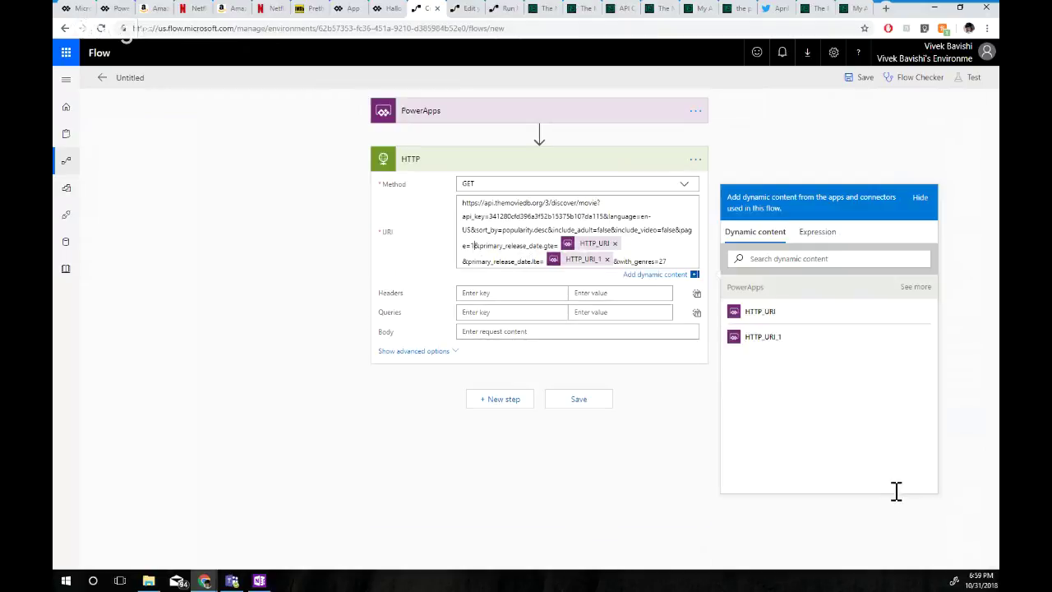
{"action": "key", "text": "BackSpace"}
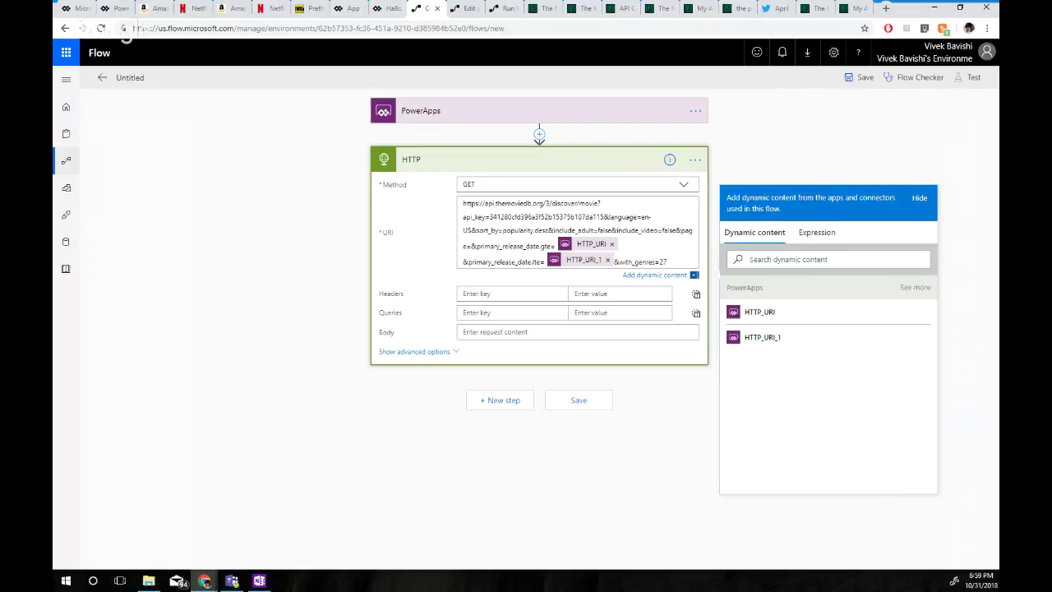
{"action": "left_click", "coordinate": [816, 233]}
{"action": "type", "text": "ran"}
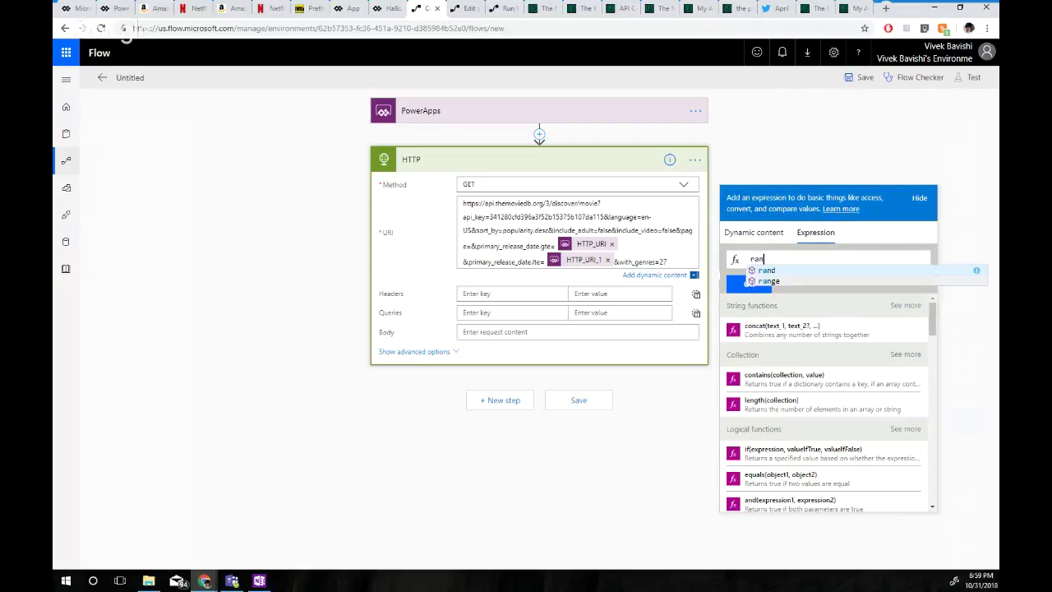
{"action": "type", "text": "d(1"}
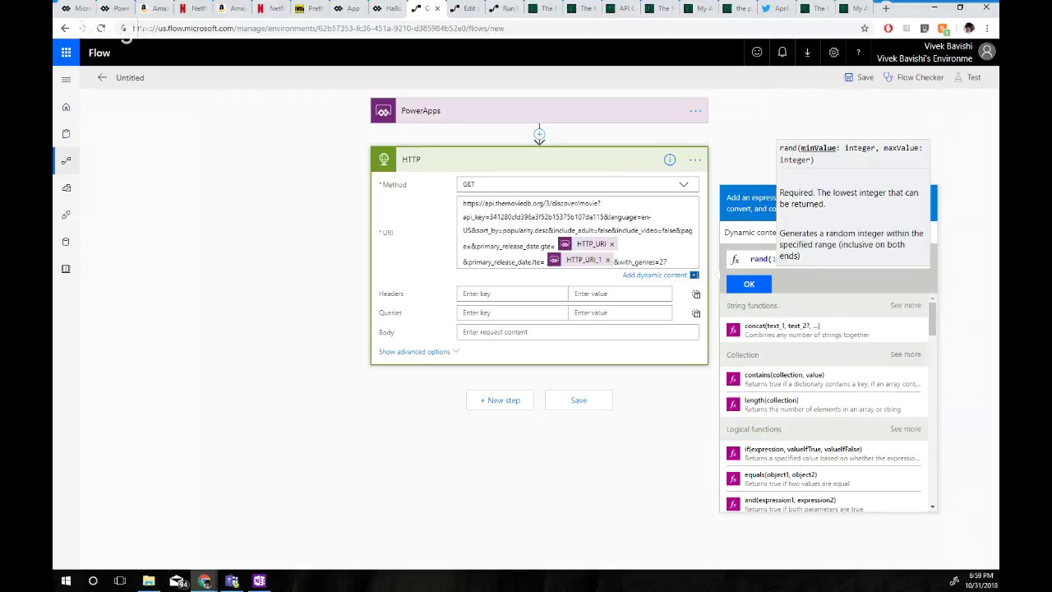
{"action": "type", "text": ",10"}
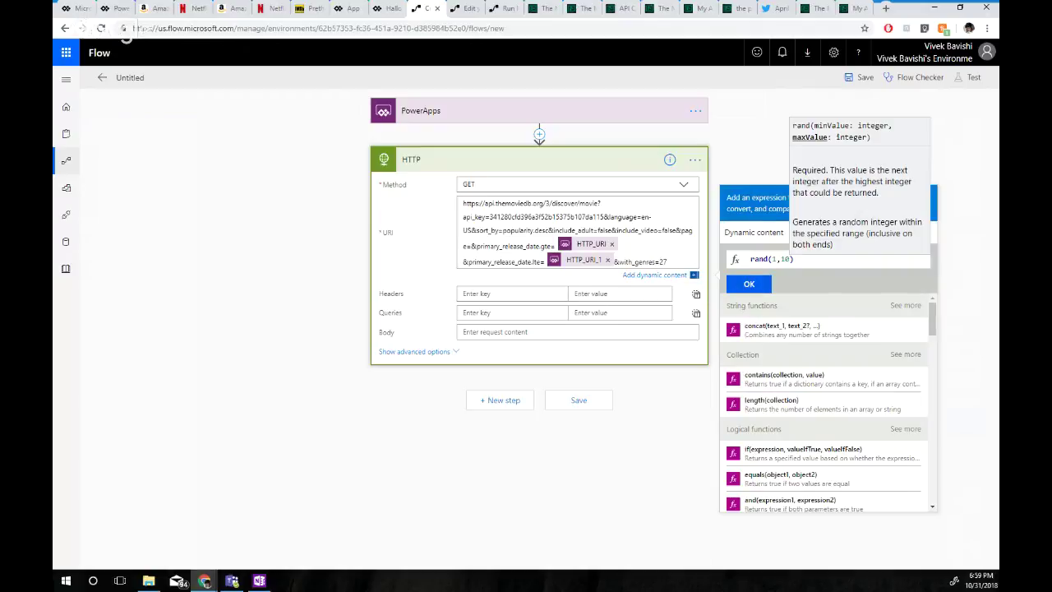
{"action": "left_click", "coordinate": [749, 284]}
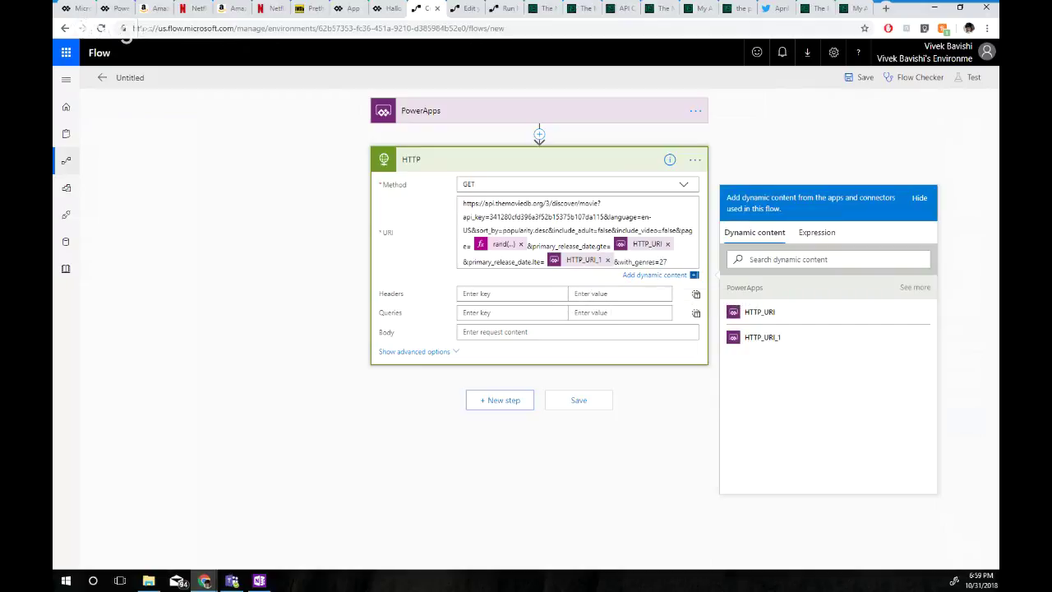
Add a new step after the HTTP action and check HTTP - Get Movie Details in the Random Movie Generator flow
{"action": "left_click", "coordinate": [500, 400]}
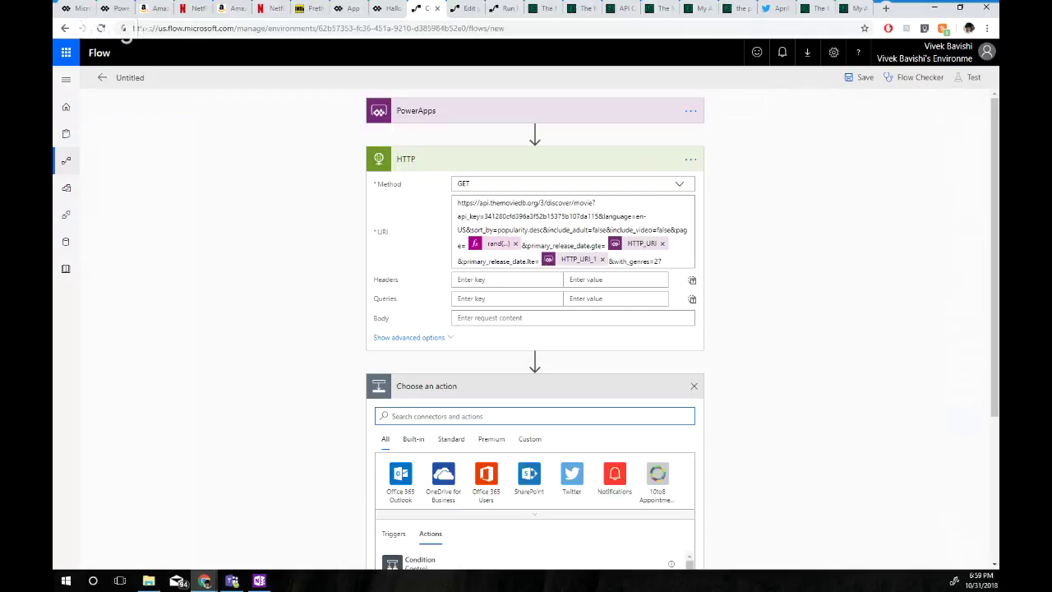
{"action": "left_click", "coordinate": [468, 11]}
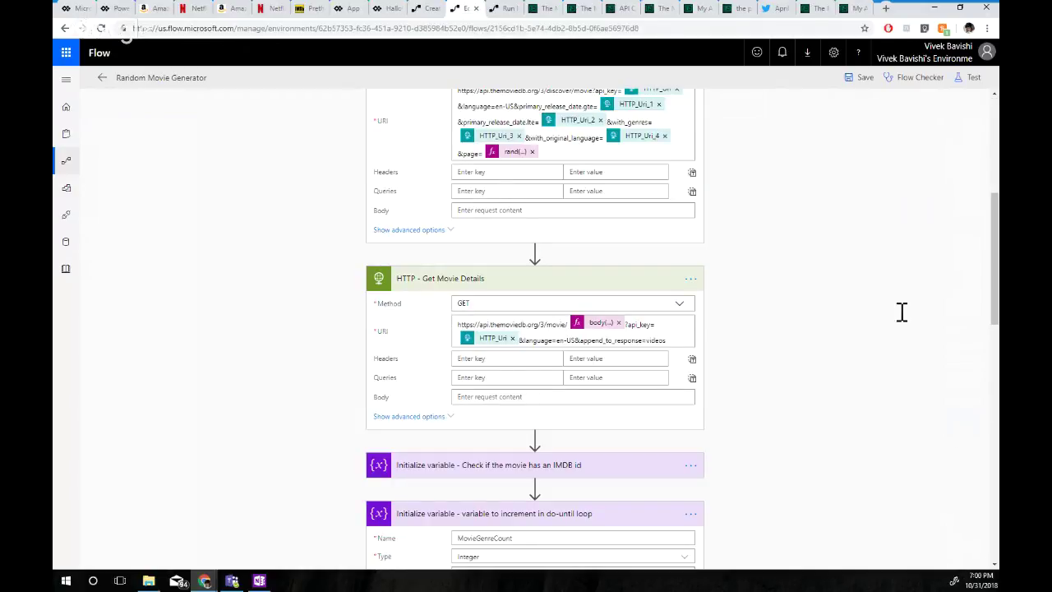
{"action": "key", "text": "ctrl+shift+Tab"}
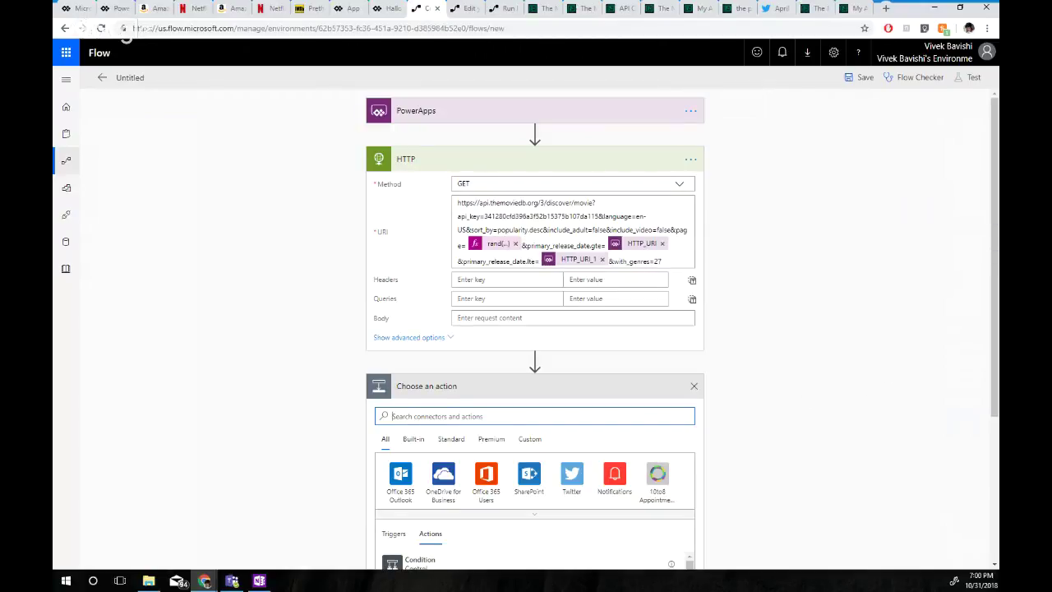
Open the Get Details reference for Movies in The Movie Database API documentation
{"action": "left_click", "coordinate": [543, 9]}
{"action": "scroll", "coordinate": [685, 362], "scroll_direction": "up", "scroll_amount": 8}
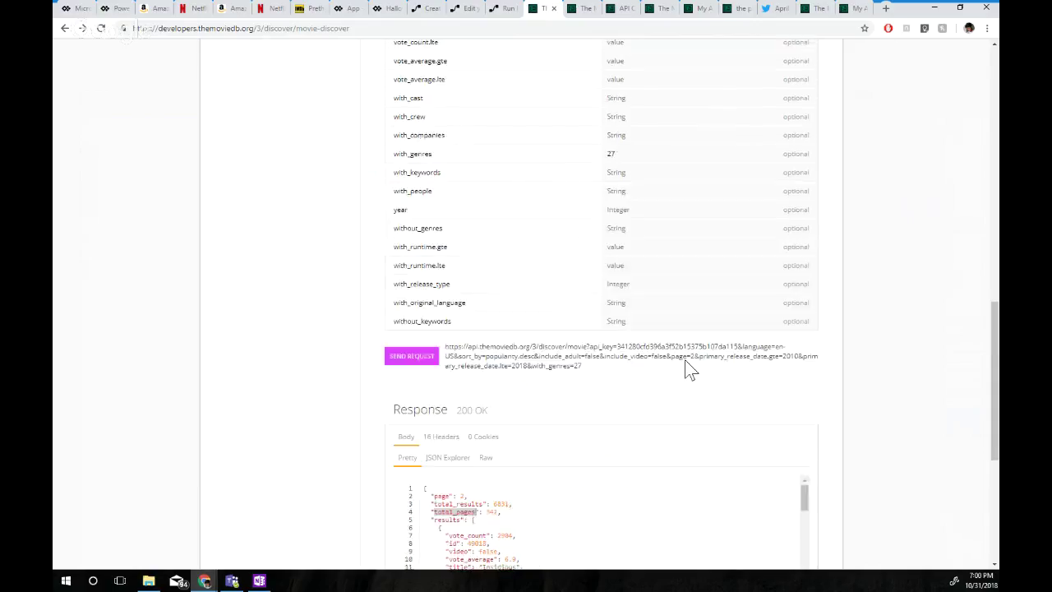
{"action": "scroll", "coordinate": [685, 359], "scroll_direction": "up", "scroll_amount": 2}
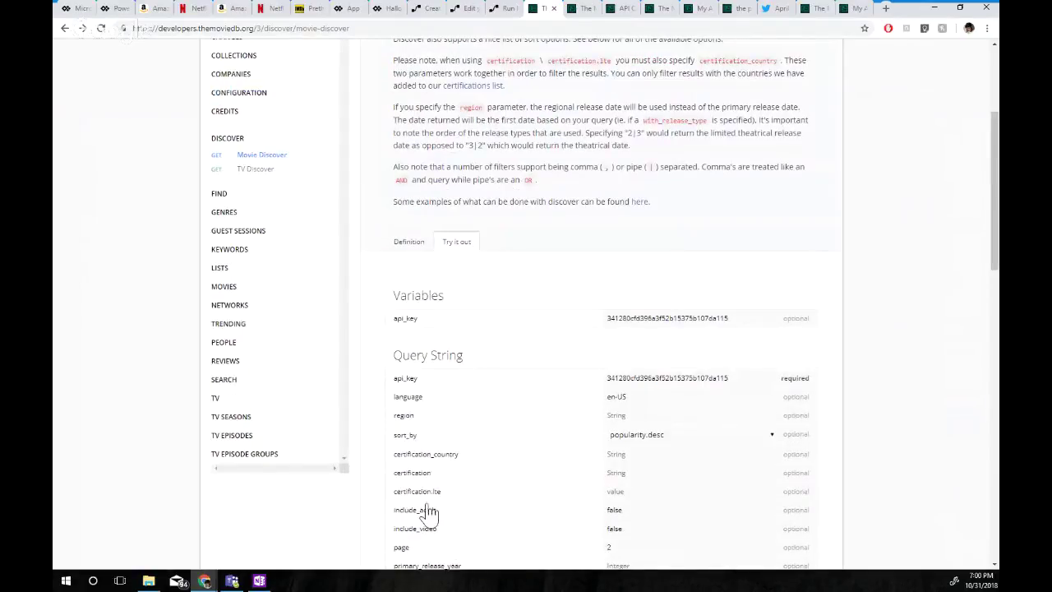
{"action": "left_click", "coordinate": [229, 286]}
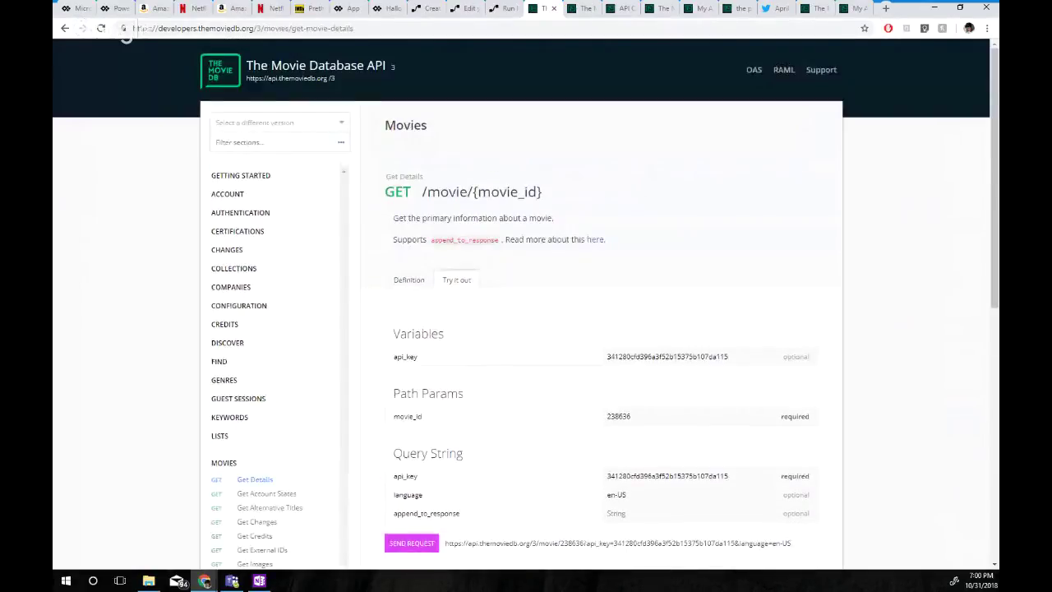
Review the Get Details sample response and copy the request URL for movie 238636
{"action": "scroll", "coordinate": [603, 329], "scroll_direction": "down", "scroll_amount": 2}
{"action": "scroll", "coordinate": [603, 370], "scroll_direction": "down", "scroll_amount": 5}
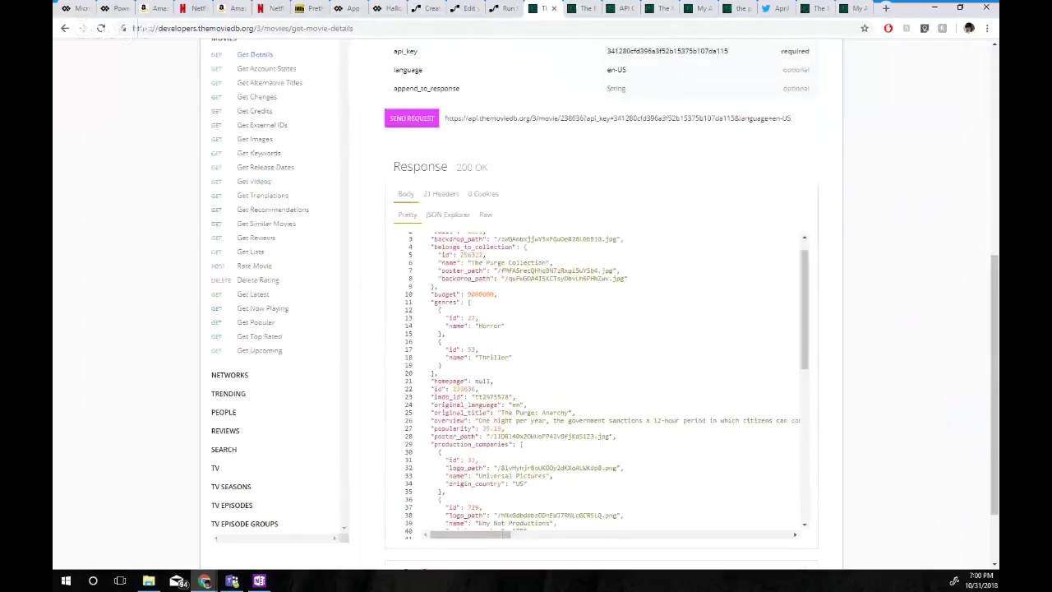
{"action": "scroll", "coordinate": [602, 328], "scroll_direction": "down", "scroll_amount": 2}
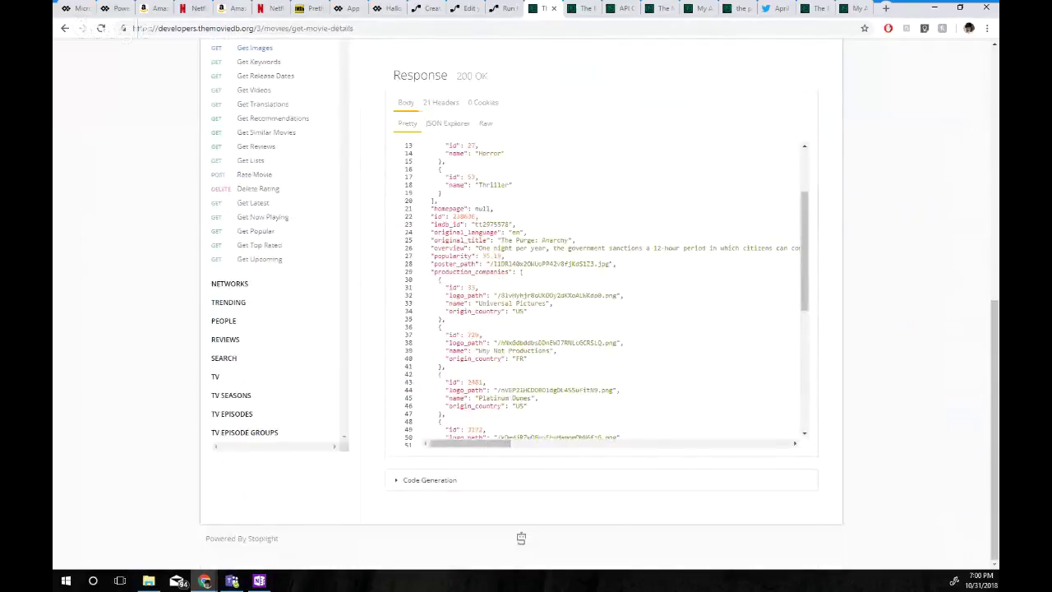
{"action": "scroll", "coordinate": [602, 329], "scroll_direction": "up", "scroll_amount": 5}
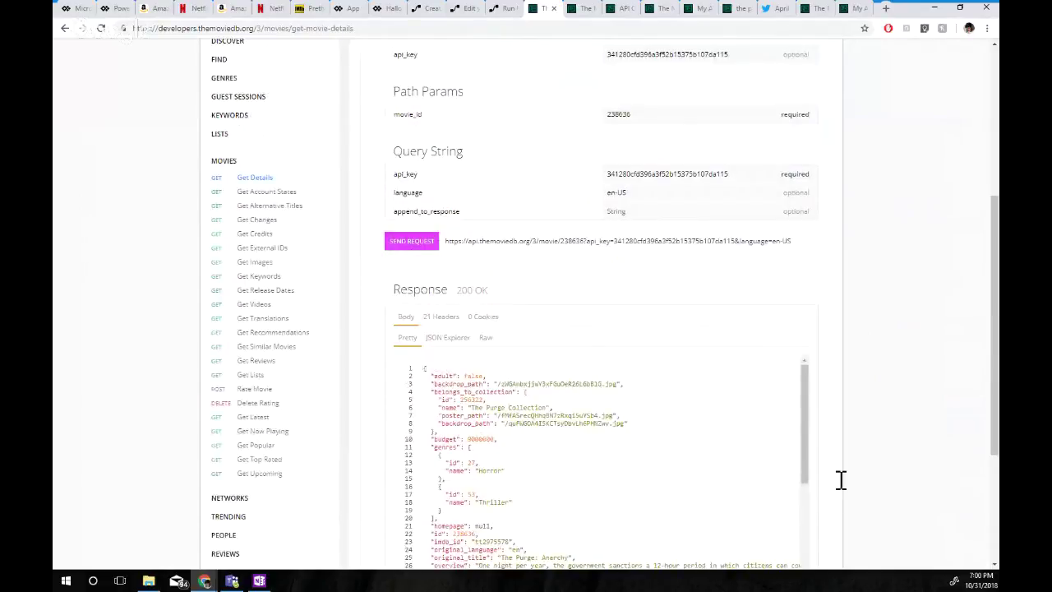
{"action": "left_click_drag", "start_coordinate": [445, 241], "coordinate": [792, 241]}
{"action": "key", "text": "ctrl+c"}
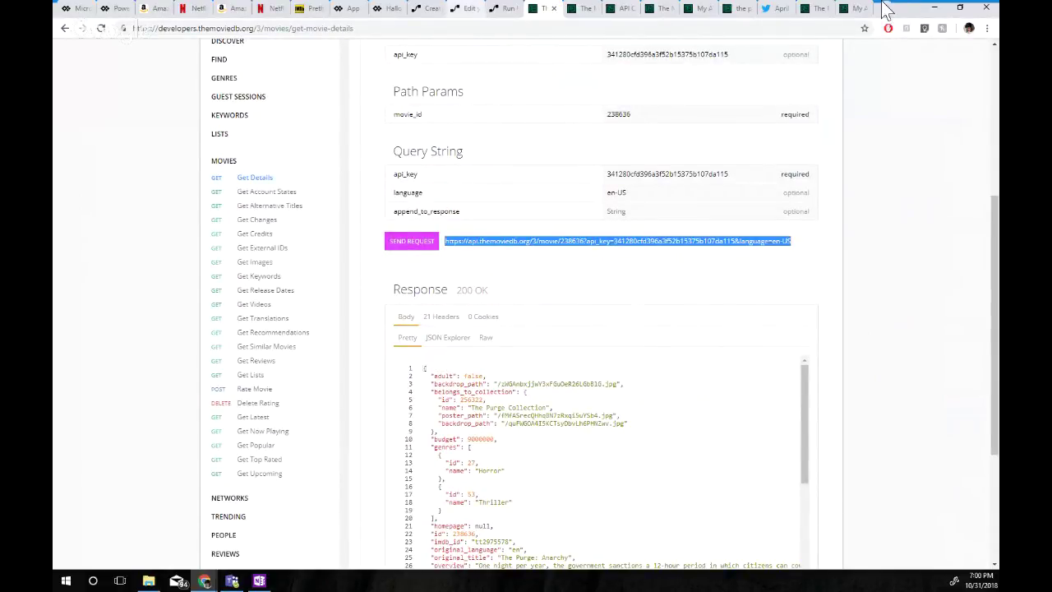
Add a second HTTP action below the first one in the untitled flow and set its method to GET
{"action": "left_click", "coordinate": [429, 9]}
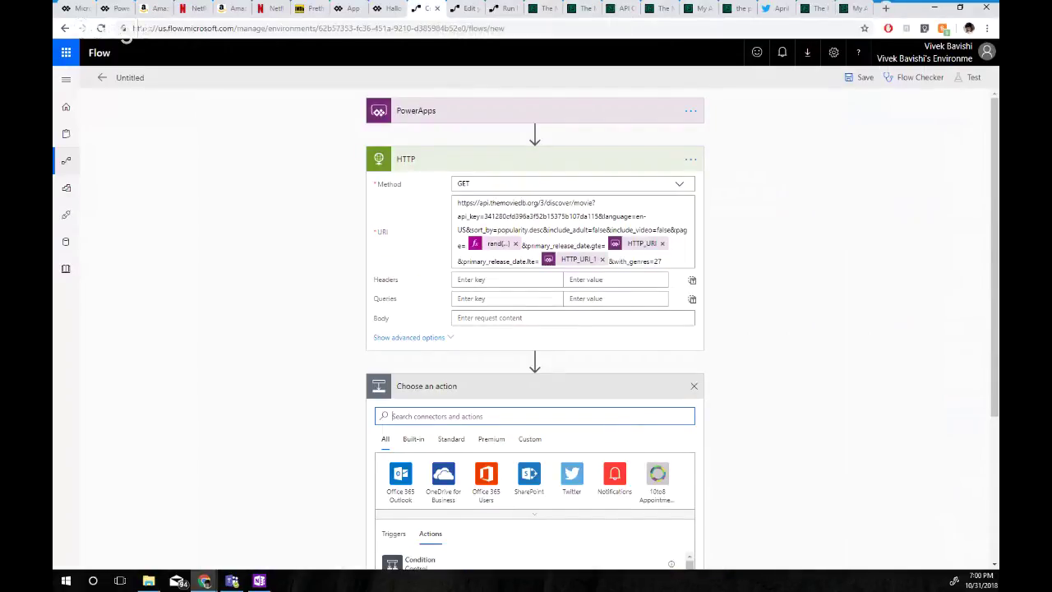
{"action": "type", "text": "http"}
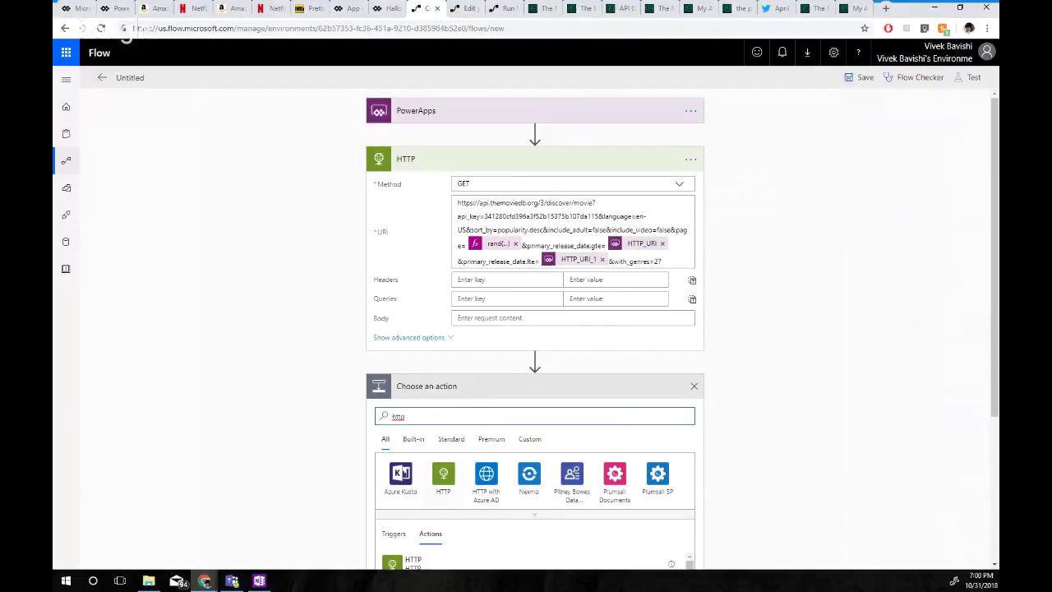
{"action": "left_click", "coordinate": [443, 477]}
{"action": "left_click", "coordinate": [412, 470]}
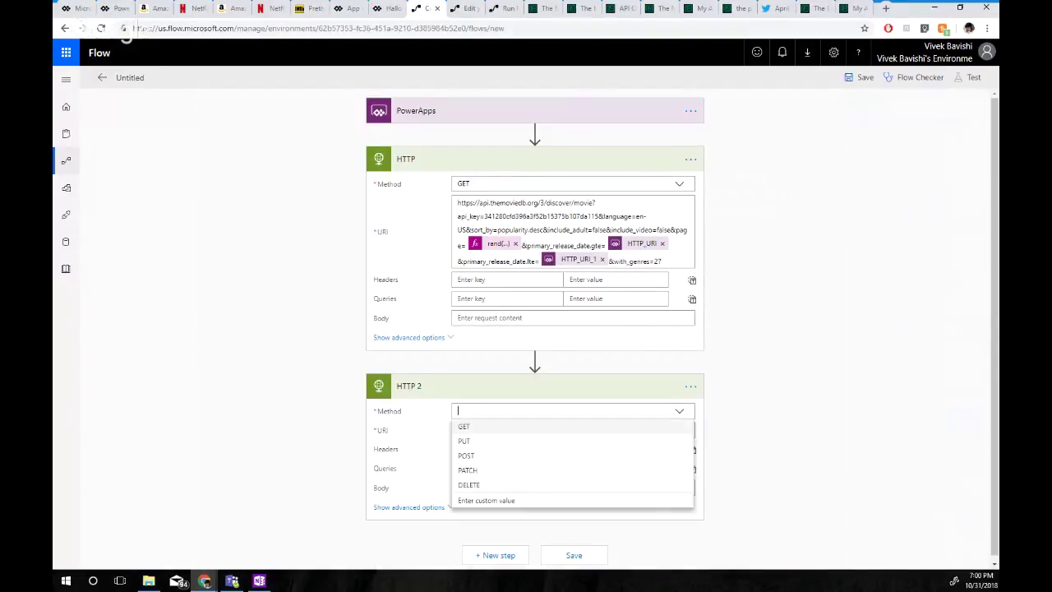
{"action": "left_click", "coordinate": [465, 426]}
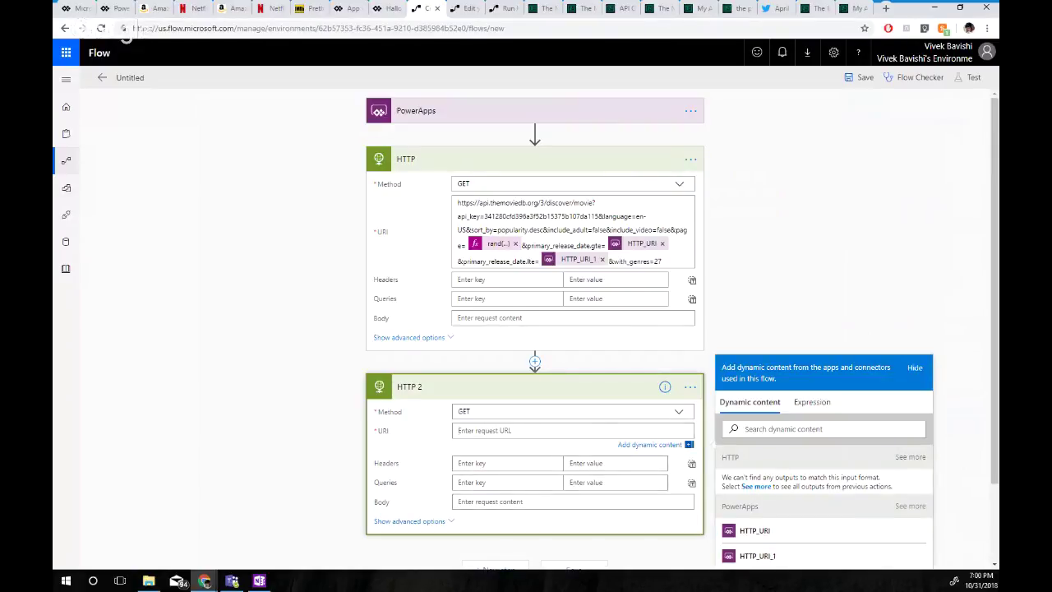
Paste the copied movie details URL, including its API key, as the HTTP 2 action's URI and remove the movie ID 238636 from it
{"action": "key", "text": "ctrl+v"}
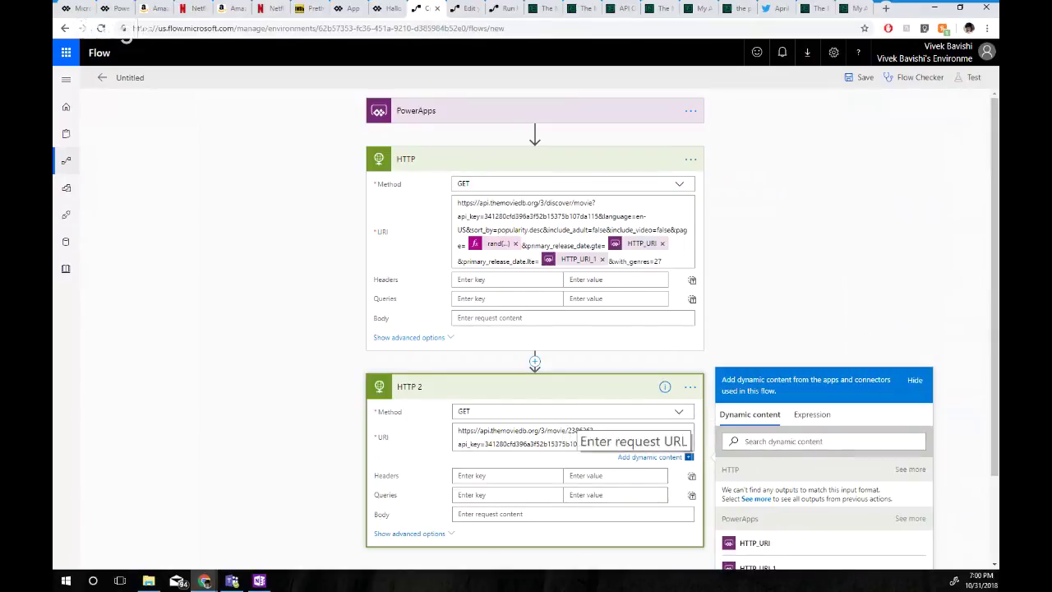
{"action": "double_click", "coordinate": [576, 430]}
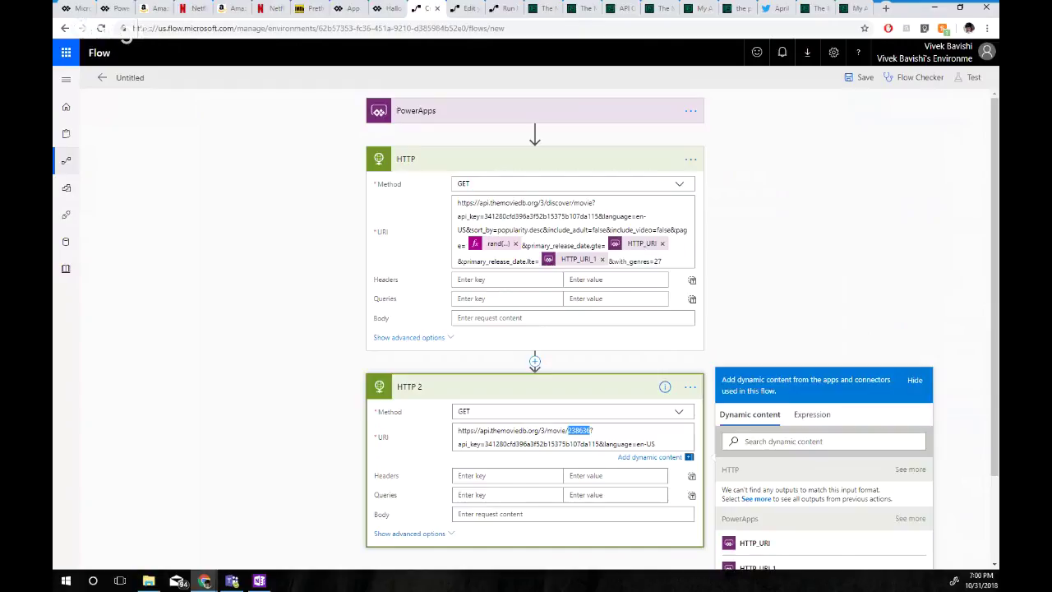
{"action": "key", "text": "BackSpace"}
Check the movie ID expression in the URI of HTTP - Get Movie Details in the Random Movie Generator flow
{"action": "key", "text": "ctrl+Tab"}
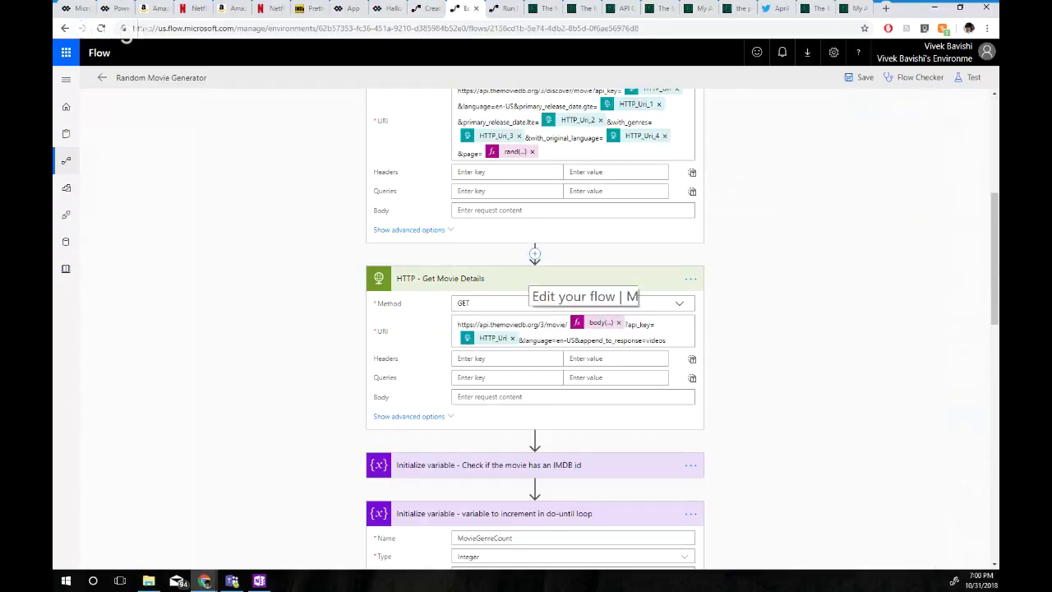
{"action": "scroll", "coordinate": [536, 272], "scroll_direction": "down", "scroll_amount": 1}
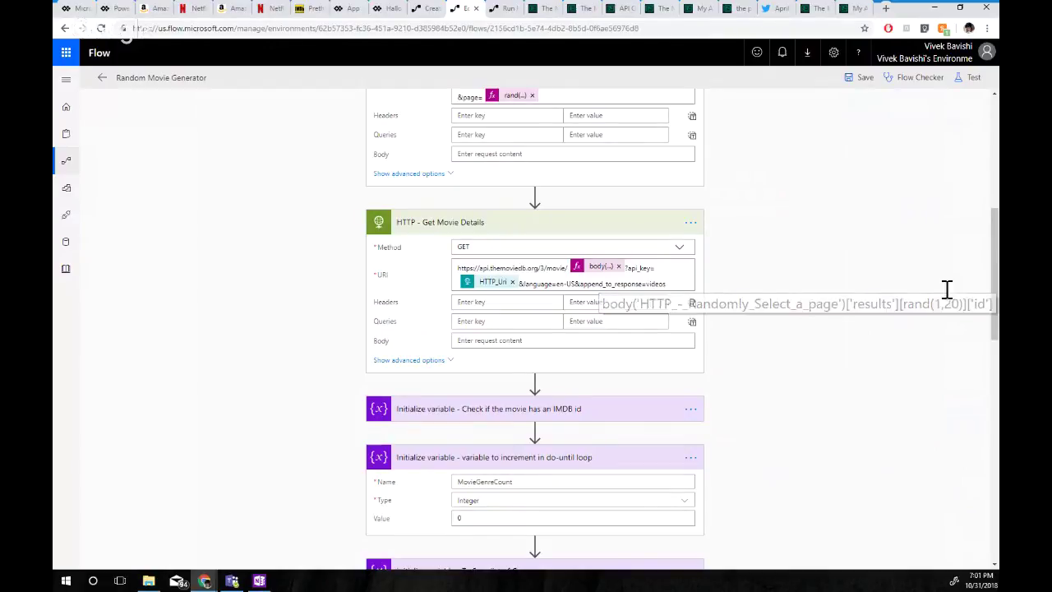
{"action": "key", "text": "ctrl+shift+Tab"}
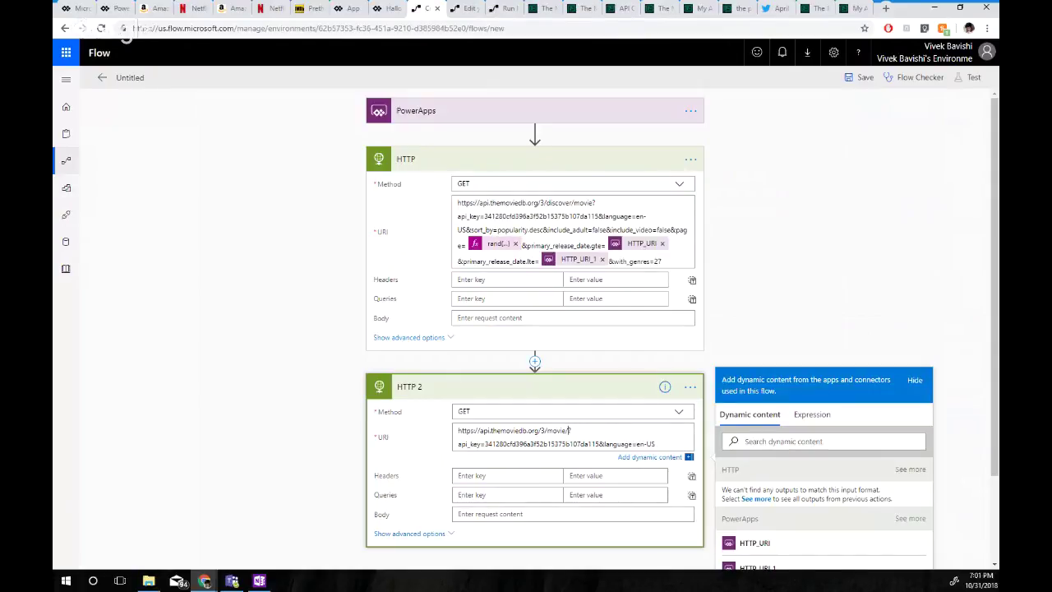
{"action": "type", "text": "?"}
{"action": "mouse_move", "coordinate": [204, 582]}
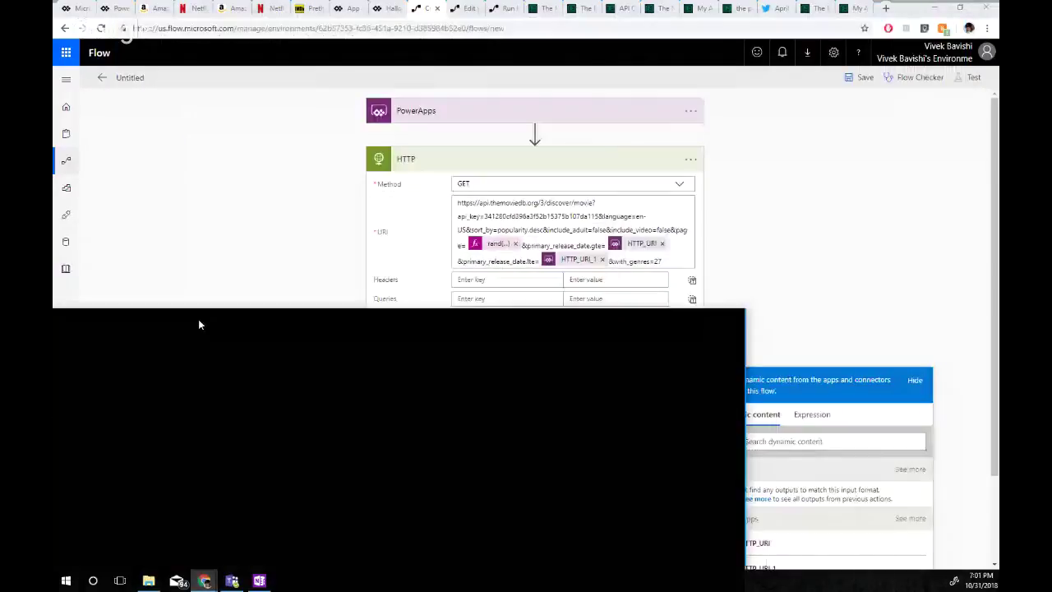
{"action": "left_click_drag", "start_coordinate": [296, 212], "coordinate": [83, 129]}
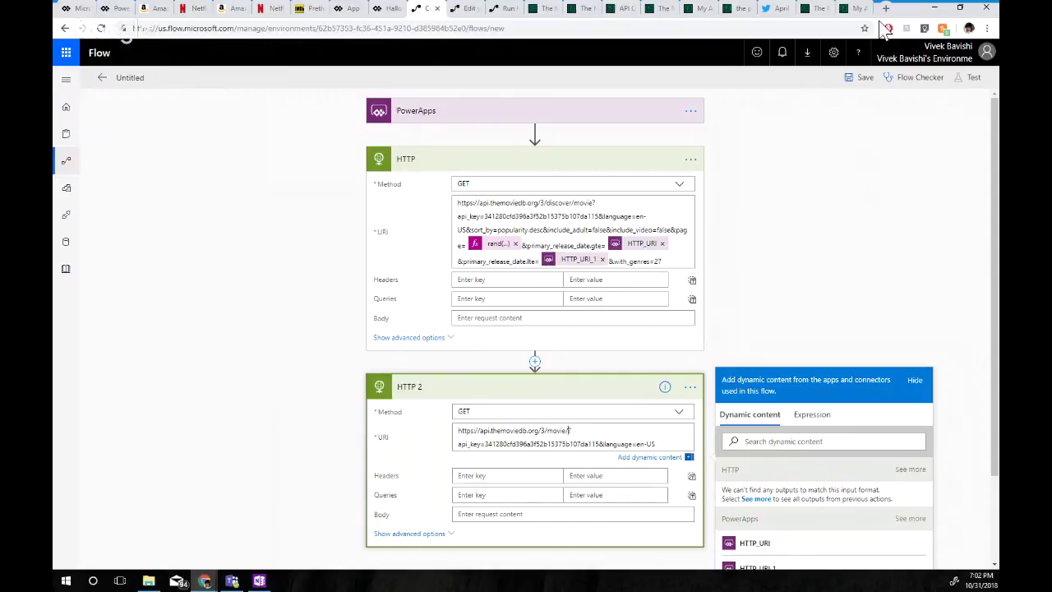
Copy the movie ID expression from Get Movie Details in the Random Movie Generator flow and paste it as a new expression for HTTP 2's URI
{"action": "key", "text": "ctrl+Tab"}
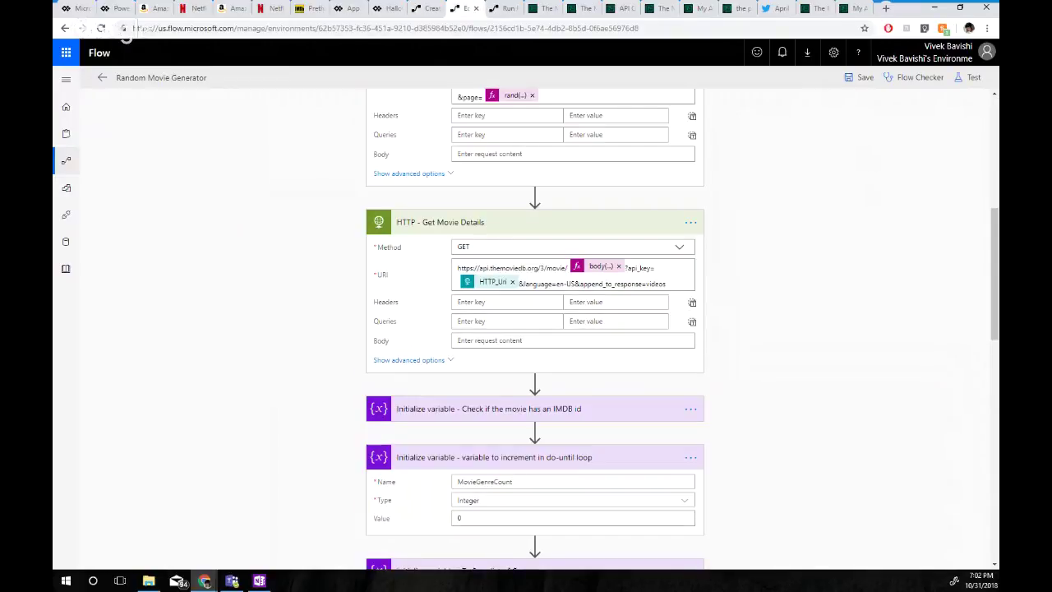
{"action": "left_click", "coordinate": [601, 266]}
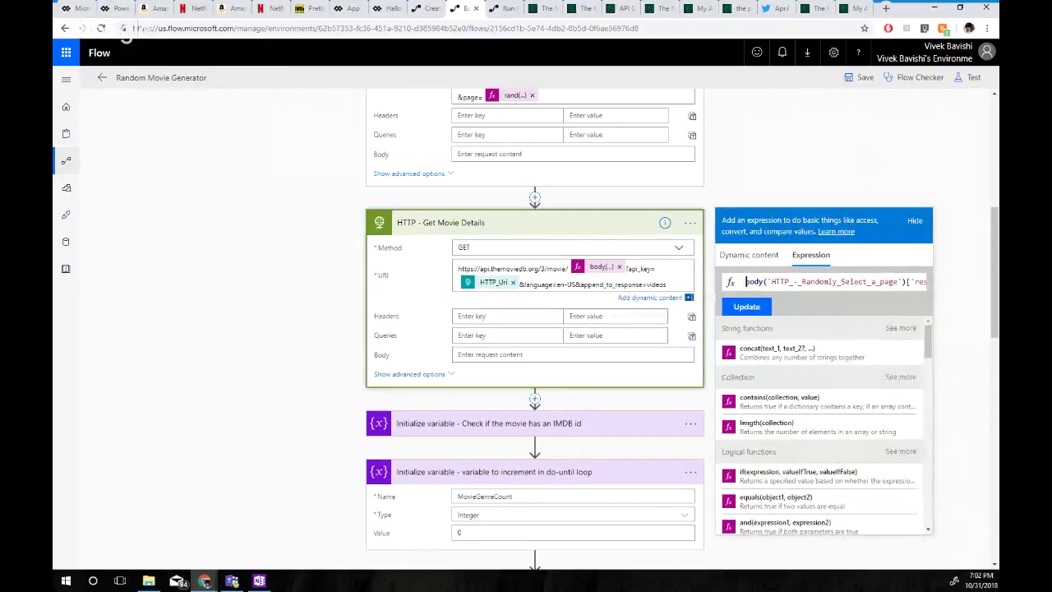
{"action": "left_click_drag", "start_coordinate": [746, 281], "coordinate": [911, 281]}
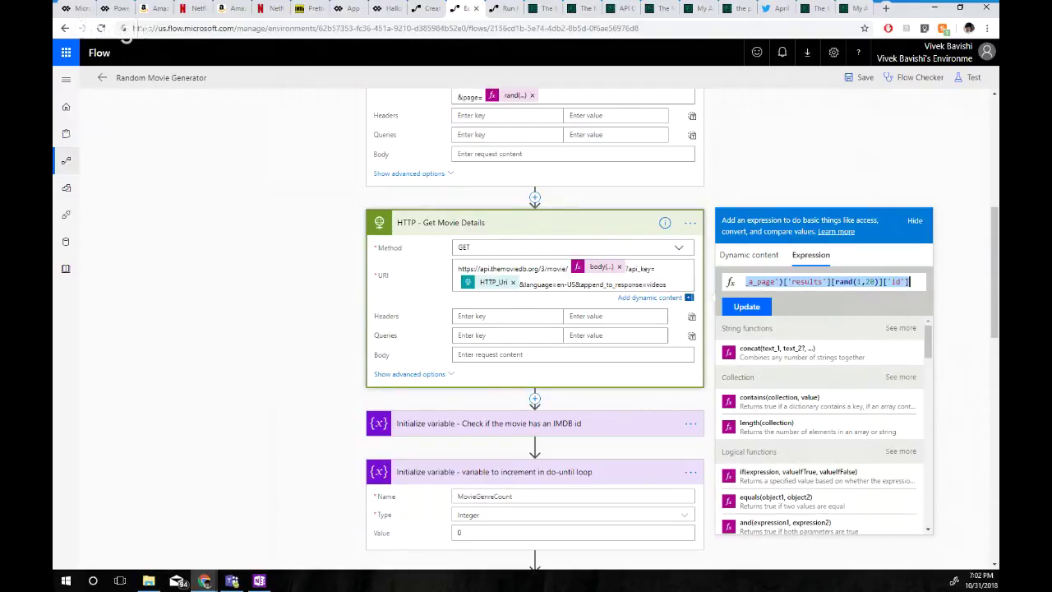
{"action": "key", "text": "ctrl+shift+Tab"}
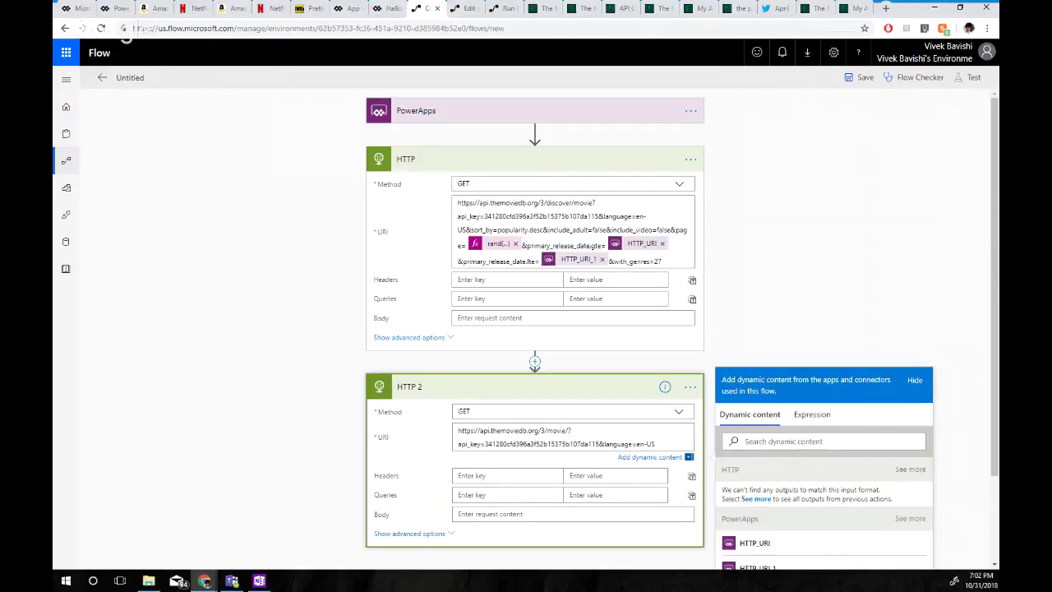
{"action": "left_click", "coordinate": [812, 414]}
{"action": "key", "text": "ctrl+v"}
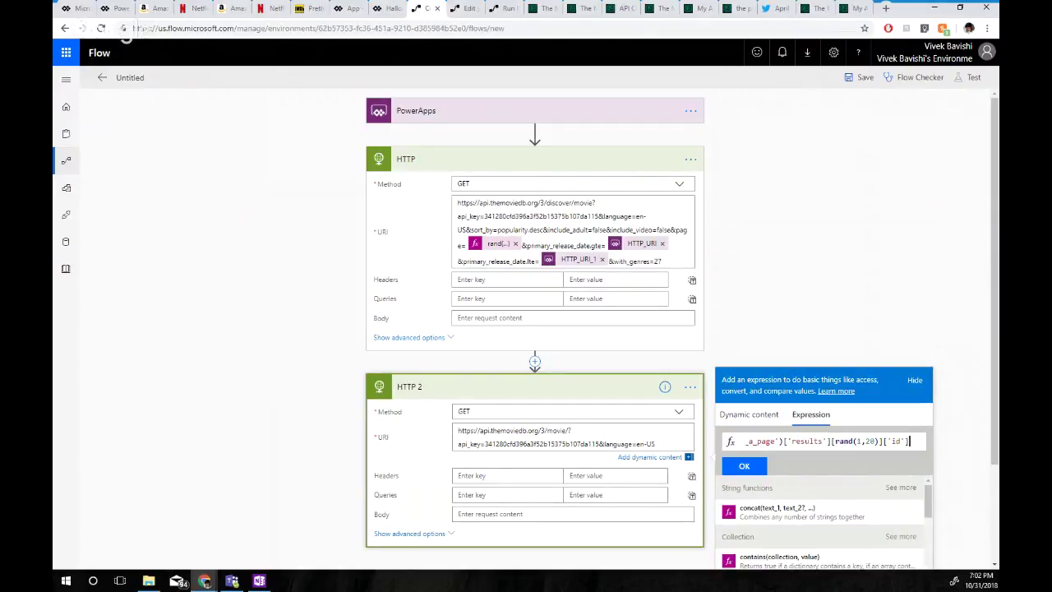
Replace the expression's body('HTTP_-_Randomly_Select_a_page') reference with the HTTP action's Body, making it body('HTTP')['results'][rand(1,20)]['id']
{"action": "key", "text": "Left"}
{"action": "key", "text": "Left"}
{"action": "key", "text": "Left"}
{"action": "key", "text": "Left"}
{"action": "key", "text": "Left"}
{"action": "key", "text": "Left"}
{"action": "key", "text": "Left"}
{"action": "key", "text": "Left"}
{"action": "key", "text": "Left"}
{"action": "key", "text": "Left"}
{"action": "key", "text": "Left"}
{"action": "key", "text": "Left"}
{"action": "key", "text": "Left"}
{"action": "key", "text": "Left"}
{"action": "key", "text": "Left"}
{"action": "key", "text": "Left"}
{"action": "key", "text": "Left"}
{"action": "key", "text": "Left"}
{"action": "key", "text": "Left"}
{"action": "key", "text": "Left"}
{"action": "key", "text": "Left"}
{"action": "key", "text": "Left"}
{"action": "key", "text": "Left"}
{"action": "key", "text": "Left"}
{"action": "key", "text": "Left"}
{"action": "key", "text": "Left"}
{"action": "key", "text": "Left"}
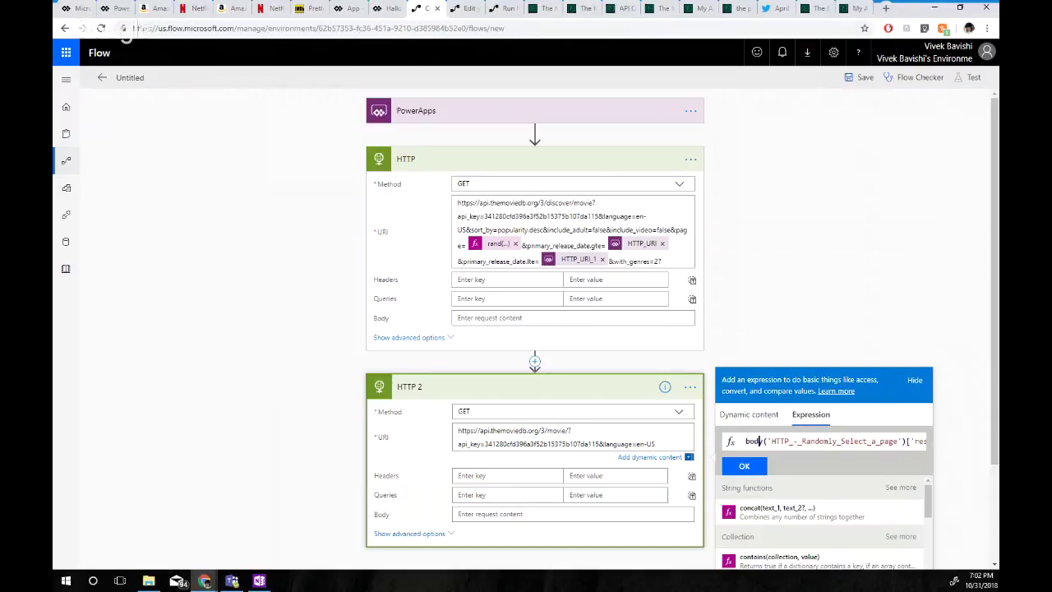
{"action": "key", "text": "Delete"}
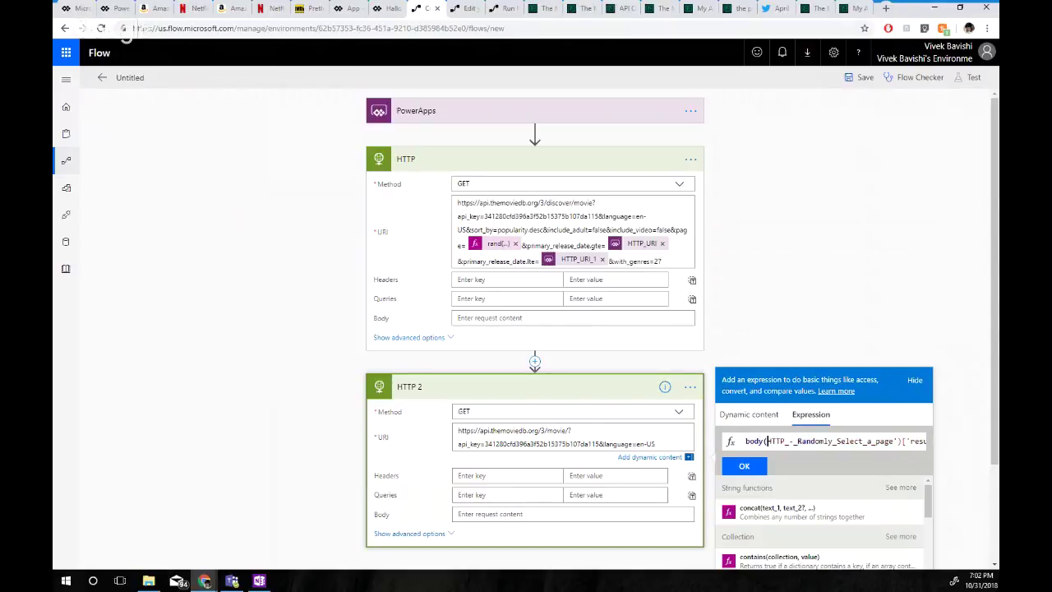
{"action": "key", "text": "Delete"}
{"action": "key", "text": "Delete"}
{"action": "key", "text": "Delete"}
{"action": "key", "text": "Delete"}
{"action": "key", "text": "Delete"}
{"action": "key", "text": "Delete"}
{"action": "key", "text": "Delete"}
{"action": "key", "text": "Delete"}
{"action": "key", "text": "Delete"}
{"action": "key", "text": "Delete"}
{"action": "key", "text": "Delete"}
{"action": "key", "text": "Delete"}
{"action": "key", "text": "Delete"}
{"action": "key", "text": "Delete"}
{"action": "key", "text": "Delete"}
{"action": "key", "text": "Delete"}
{"action": "key", "text": "Delete"}
{"action": "key", "text": "Delete"}
{"action": "key", "text": "Delete"}
{"action": "key", "text": "Delete"}
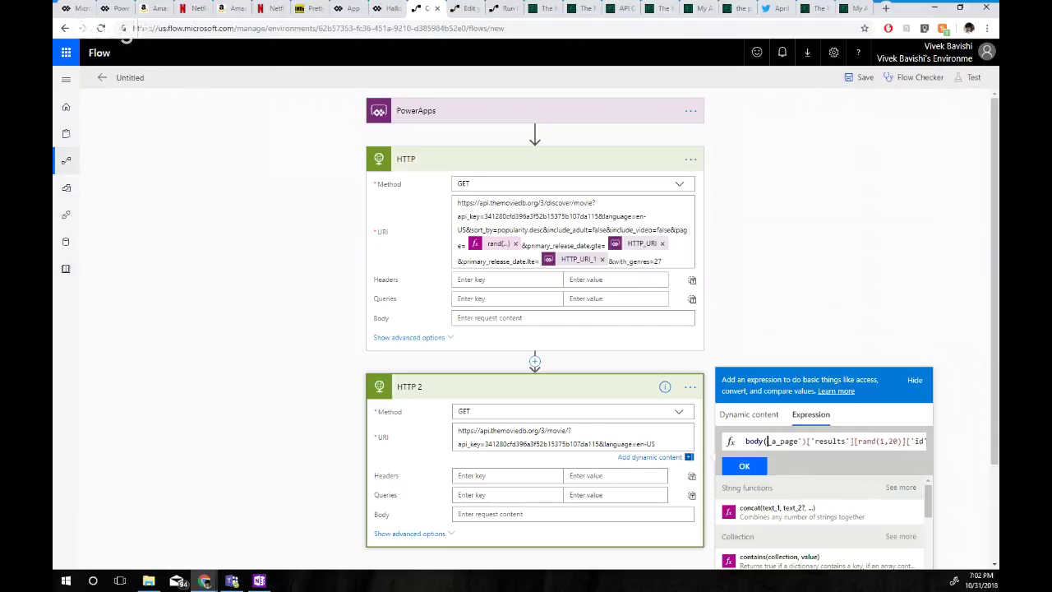
{"action": "key", "text": "Delete"}
{"action": "key", "text": "Delete"}
{"action": "key", "text": "Delete"}
{"action": "key", "text": "Delete"}
{"action": "key", "text": "Delete"}
{"action": "key", "text": "Delete"}
{"action": "key", "text": "Delete"}
{"action": "key", "text": "Delete"}
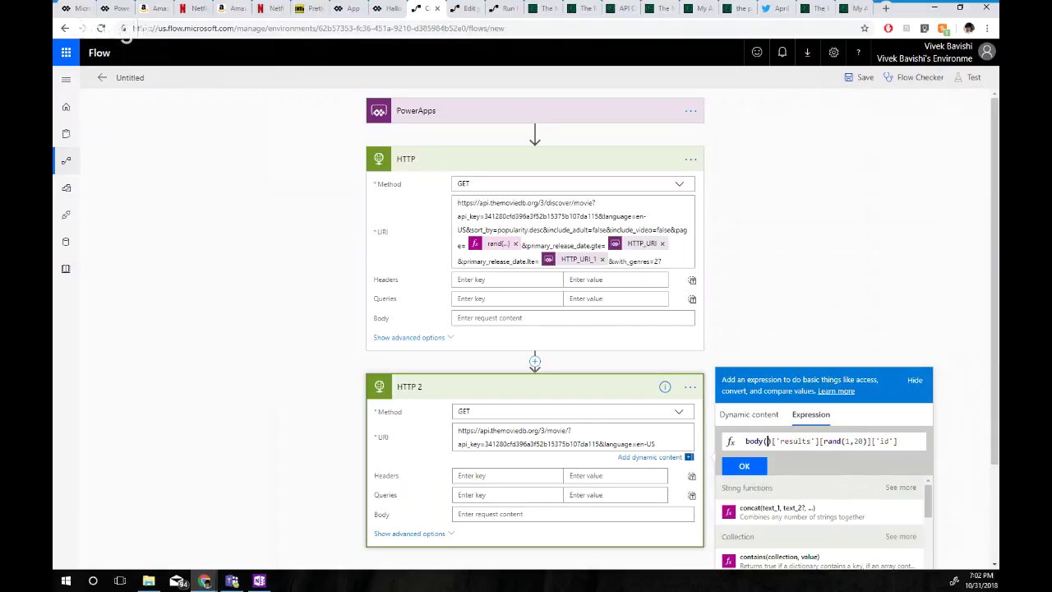
{"action": "key", "text": "Delete"}
{"action": "key", "text": "Delete"}
{"action": "key", "text": "BackSpace"}
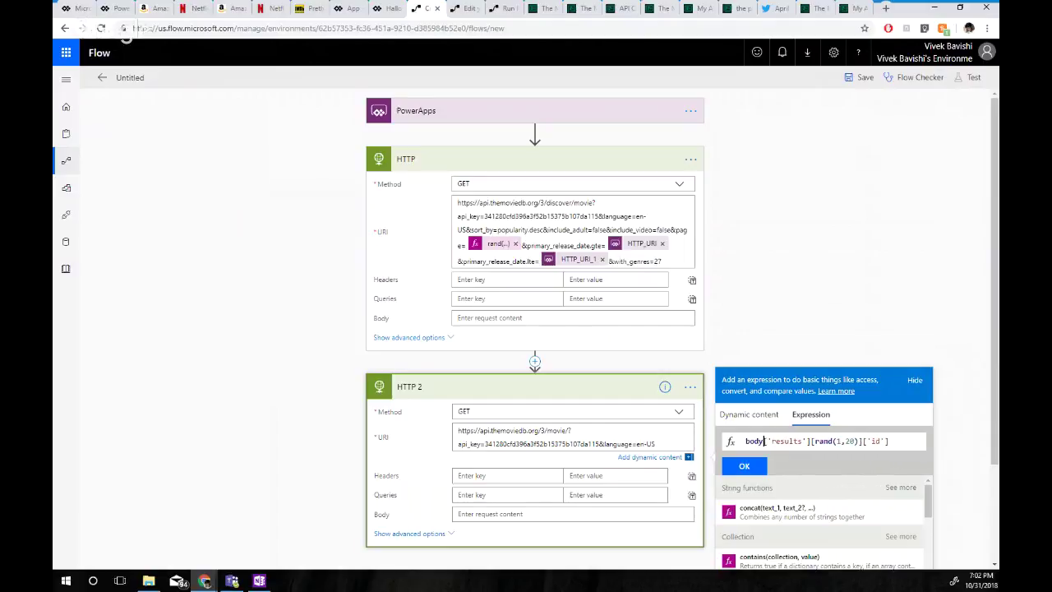
{"action": "key", "text": "BackSpace"}
{"action": "key", "text": "BackSpace"}
{"action": "key", "text": "BackSpace"}
{"action": "key", "text": "BackSpace"}
{"action": "type", "text": "["}
{"action": "left_click", "coordinate": [749, 415]}
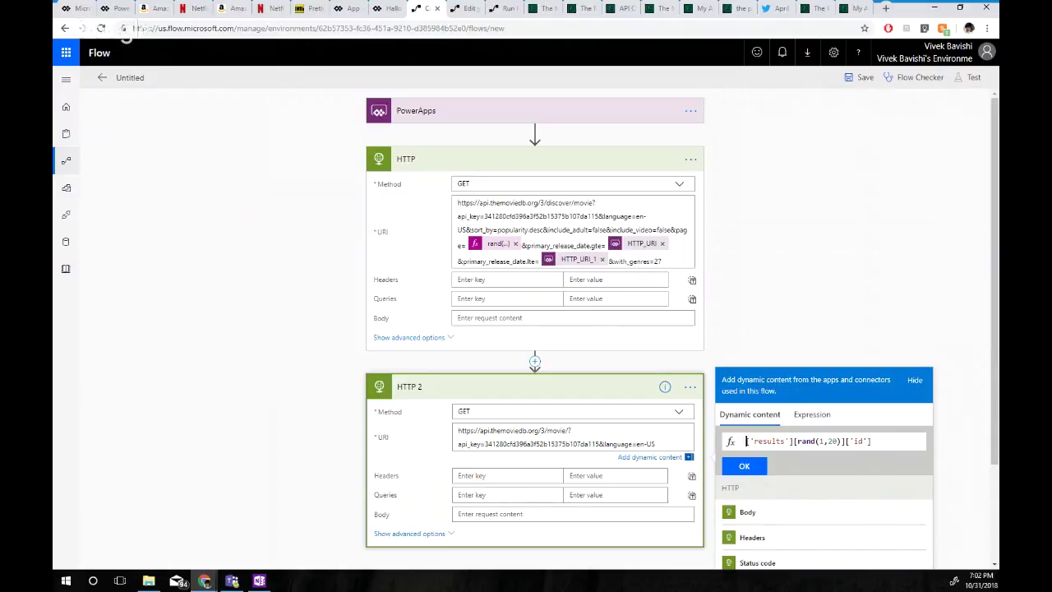
{"action": "left_click", "coordinate": [748, 512]}
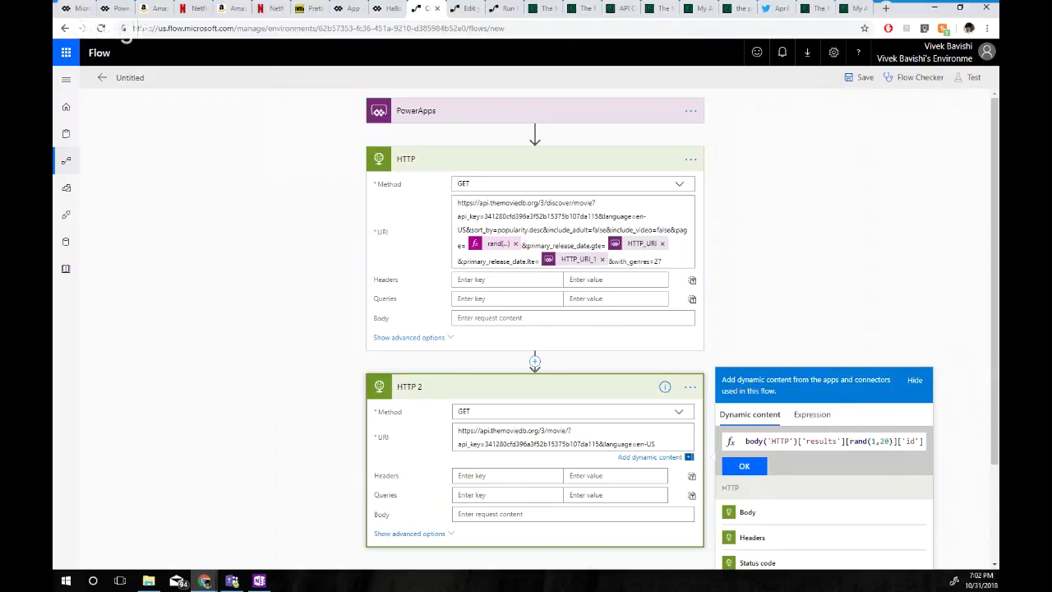
Check the results structure in the Movie Discover sample response, and insert the finished expression after movie/ in HTTP 2's URI
{"action": "left_click", "coordinate": [542, 8]}
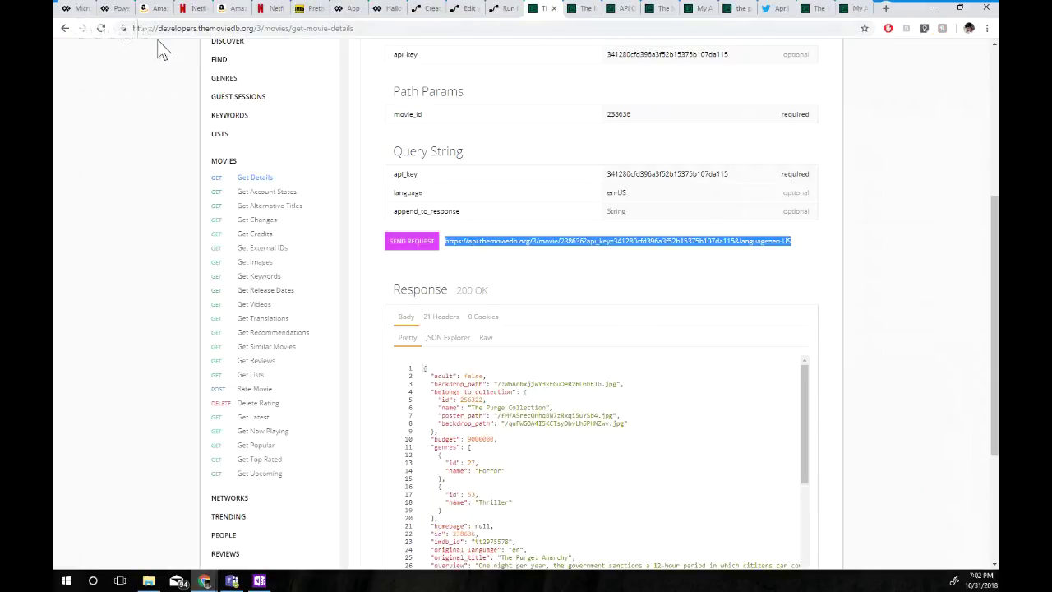
{"action": "left_click", "coordinate": [65, 28]}
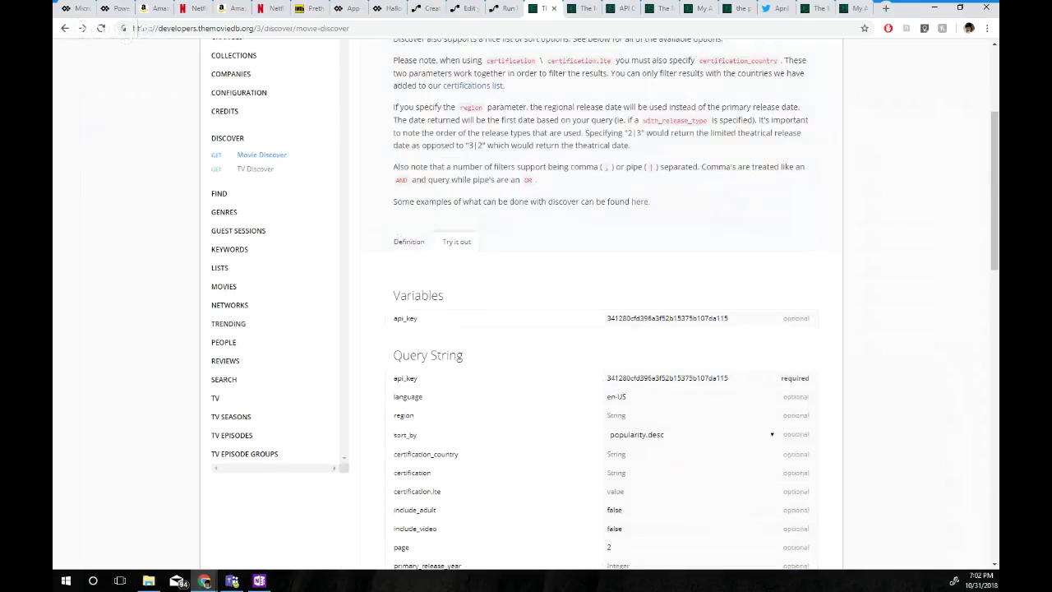
{"action": "scroll", "coordinate": [601, 304], "scroll_direction": "down", "scroll_amount": 10}
{"action": "scroll", "coordinate": [592, 444], "scroll_direction": "down", "scroll_amount": 4}
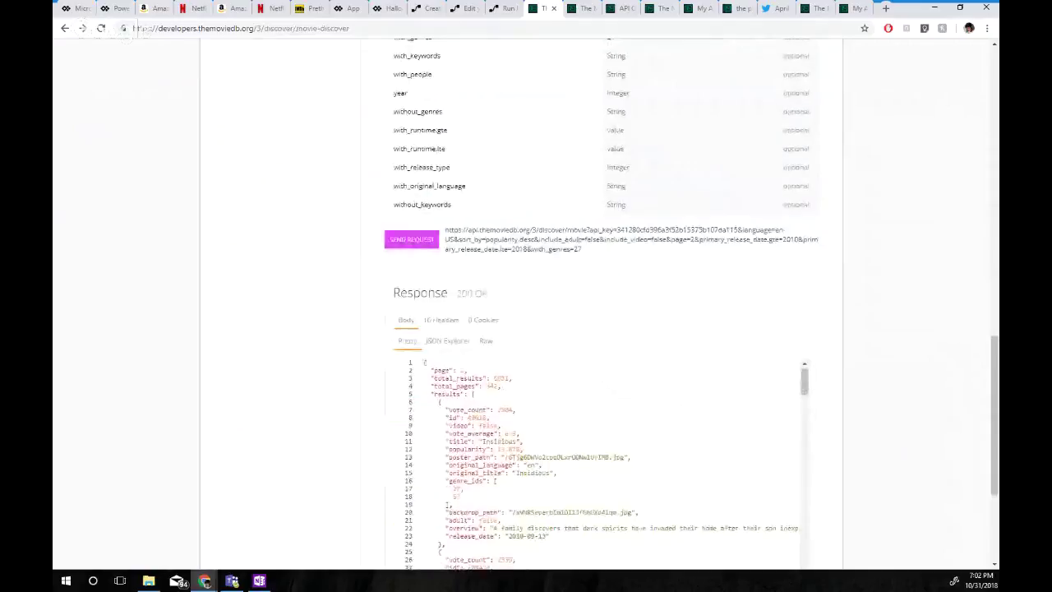
{"action": "scroll", "coordinate": [592, 444], "scroll_direction": "up", "scroll_amount": 1}
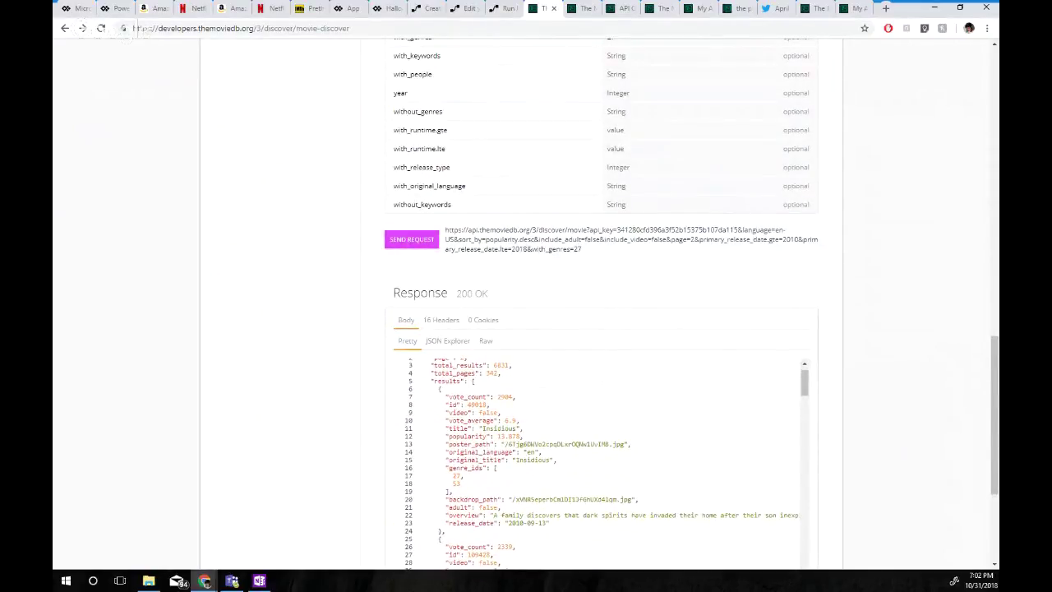
{"action": "scroll", "coordinate": [600, 461], "scroll_direction": "up", "scroll_amount": 1}
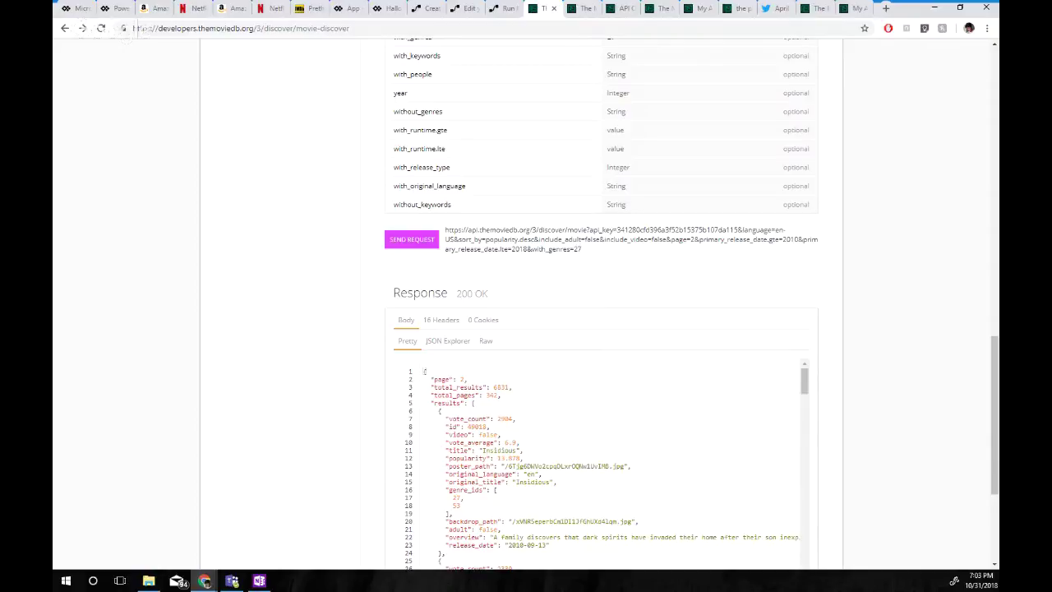
{"action": "left_click", "coordinate": [419, 9]}
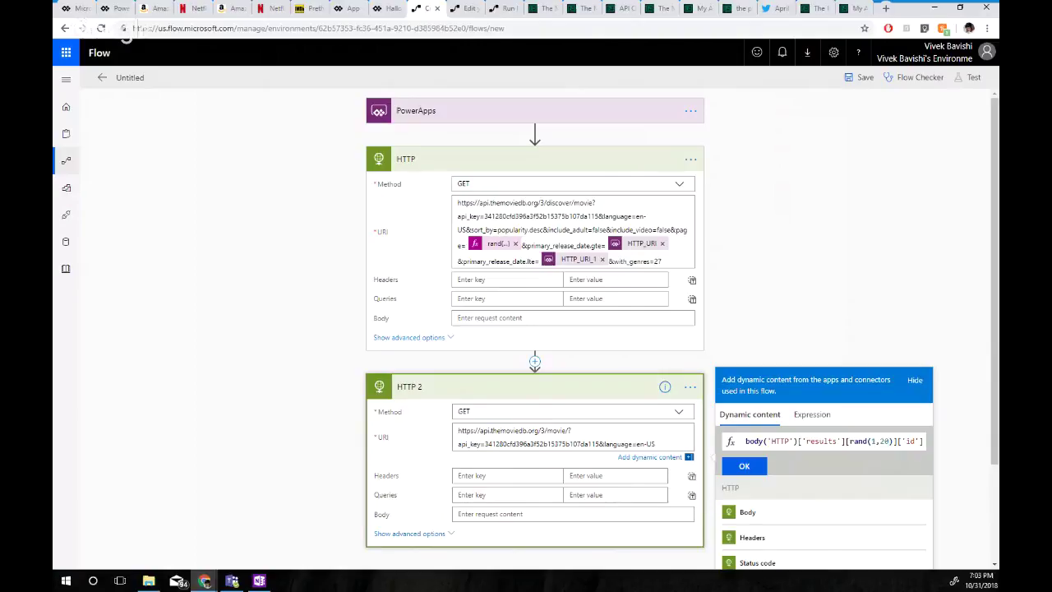
{"action": "left_click", "coordinate": [744, 467]}
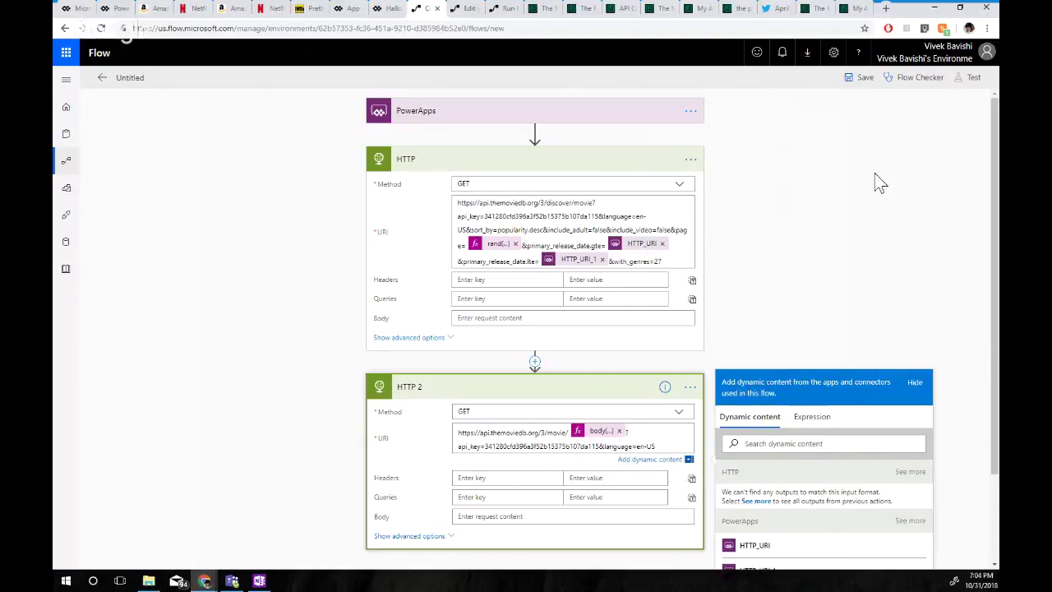
Examine the Get Details request and its sample response in The Movie Database API documentation, and return to the untitled flow
{"action": "left_click", "coordinate": [543, 8]}
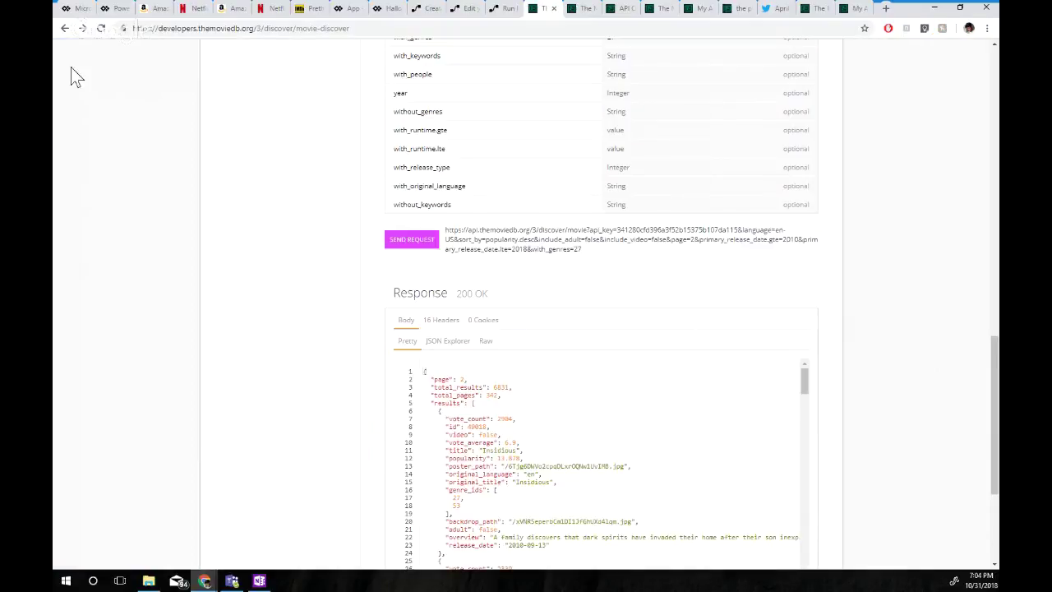
{"action": "left_click", "coordinate": [65, 28]}
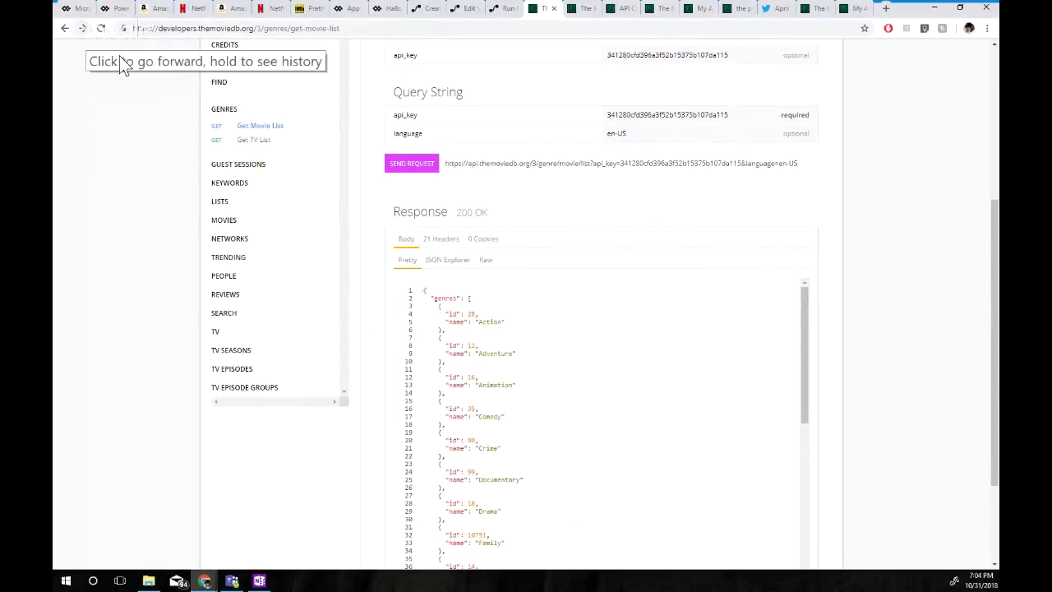
{"action": "left_click", "coordinate": [83, 29]}
{"action": "left_click", "coordinate": [83, 29]}
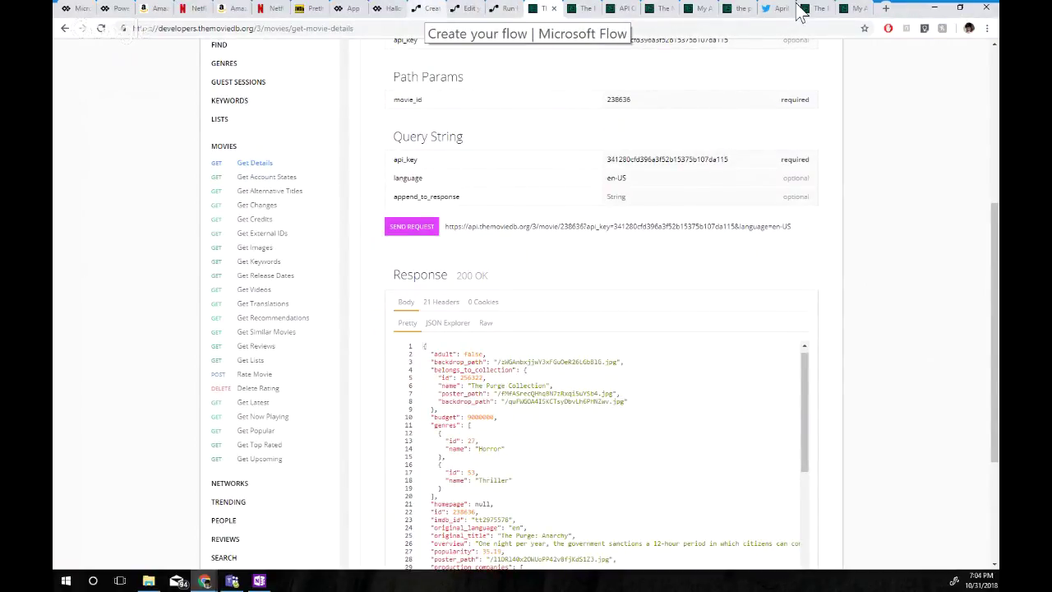
{"action": "left_click", "coordinate": [425, 9]}
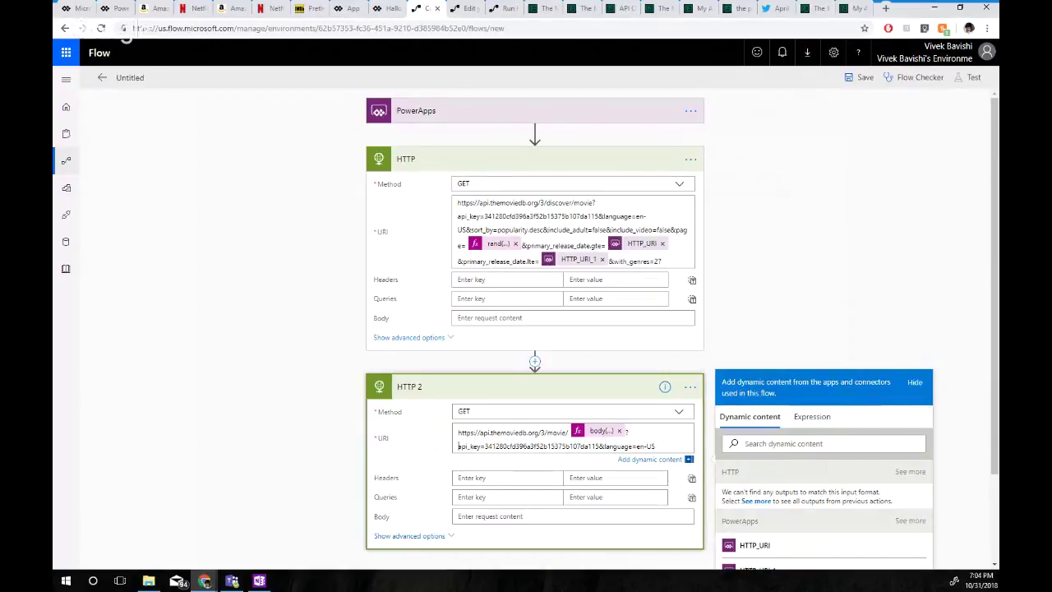
Rename the HTTP 2 action to "get movie details"
{"action": "scroll", "coordinate": [535, 370], "scroll_direction": "down", "scroll_amount": 2}
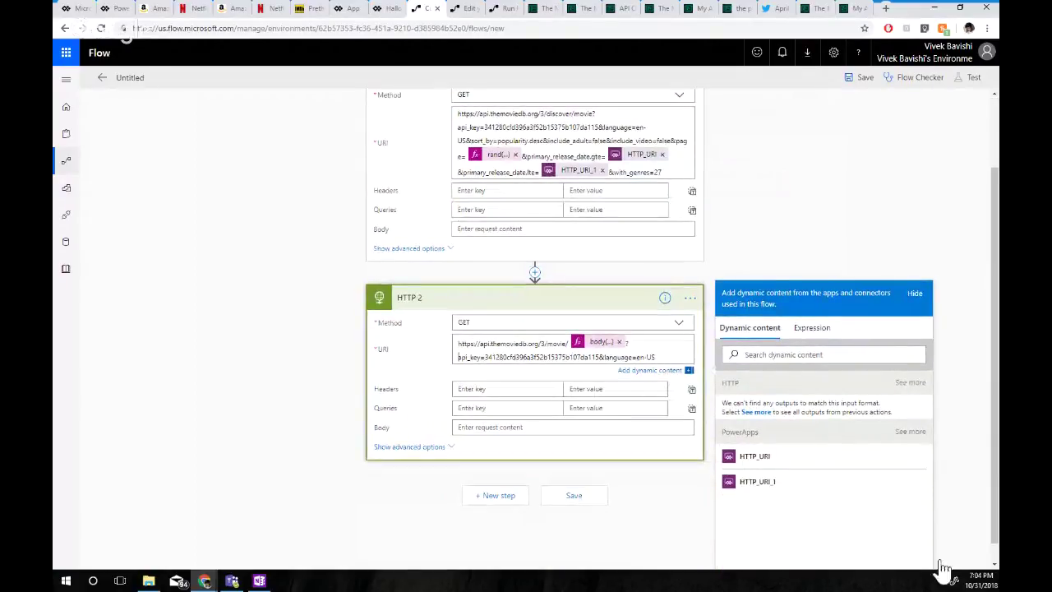
{"action": "left_click", "coordinate": [691, 298]}
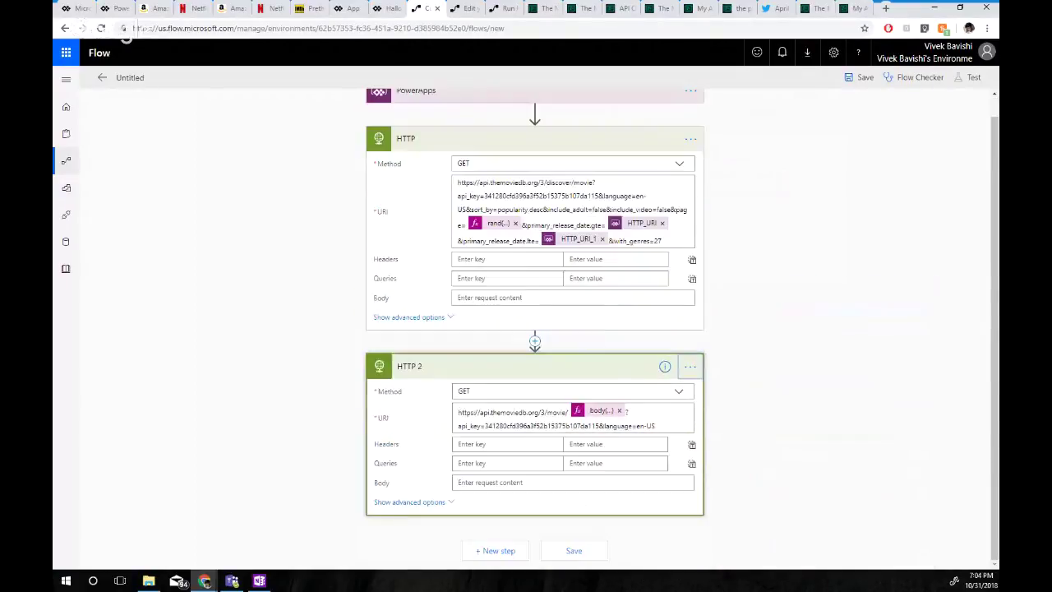
{"action": "left_click", "coordinate": [691, 366]}
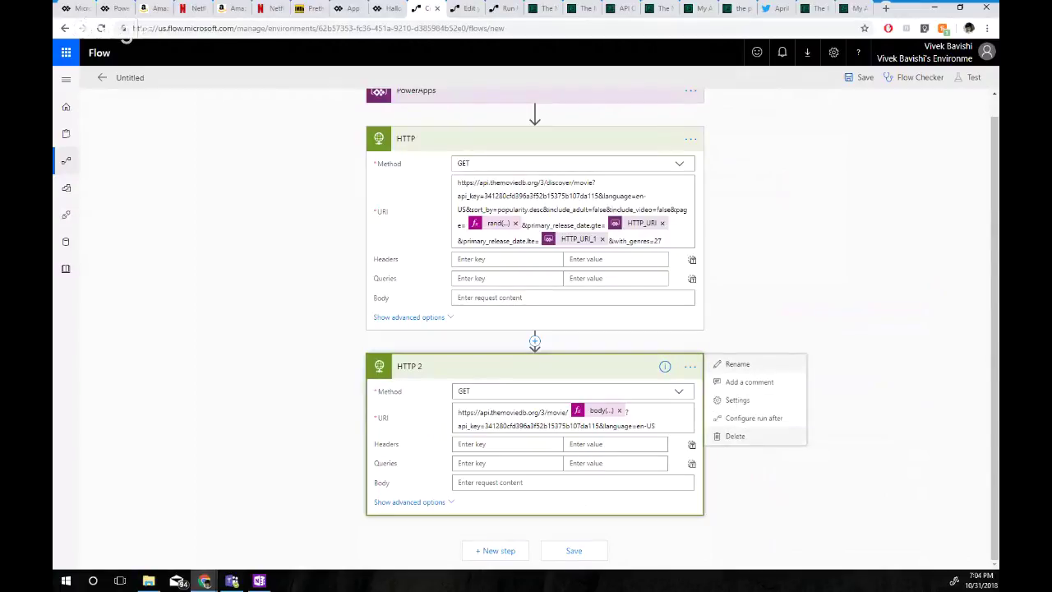
{"action": "left_click", "coordinate": [738, 364]}
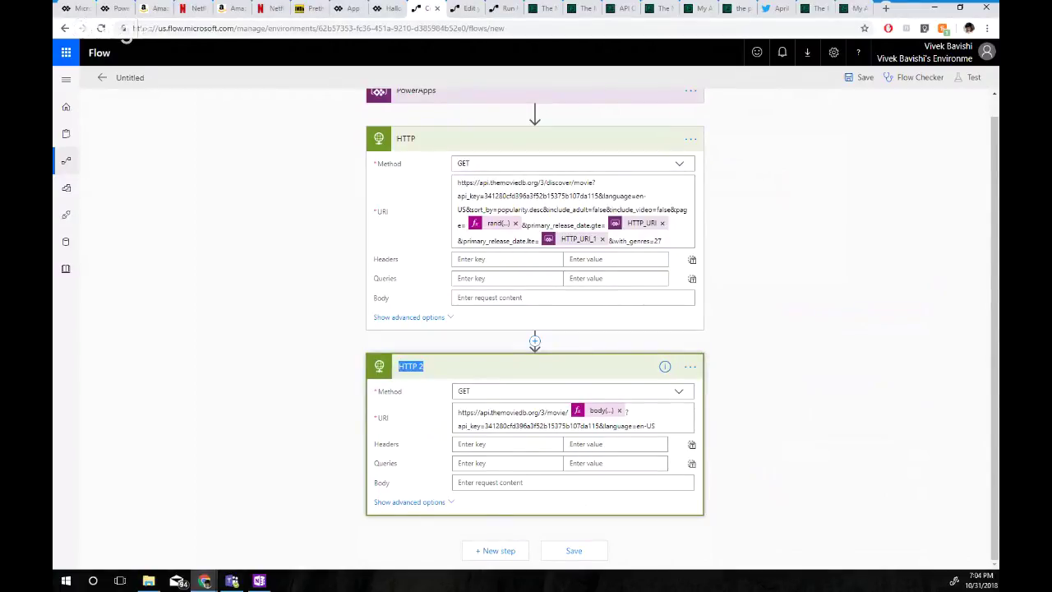
{"action": "type", "text": "get movie details"}
{"action": "key", "text": "Return"}
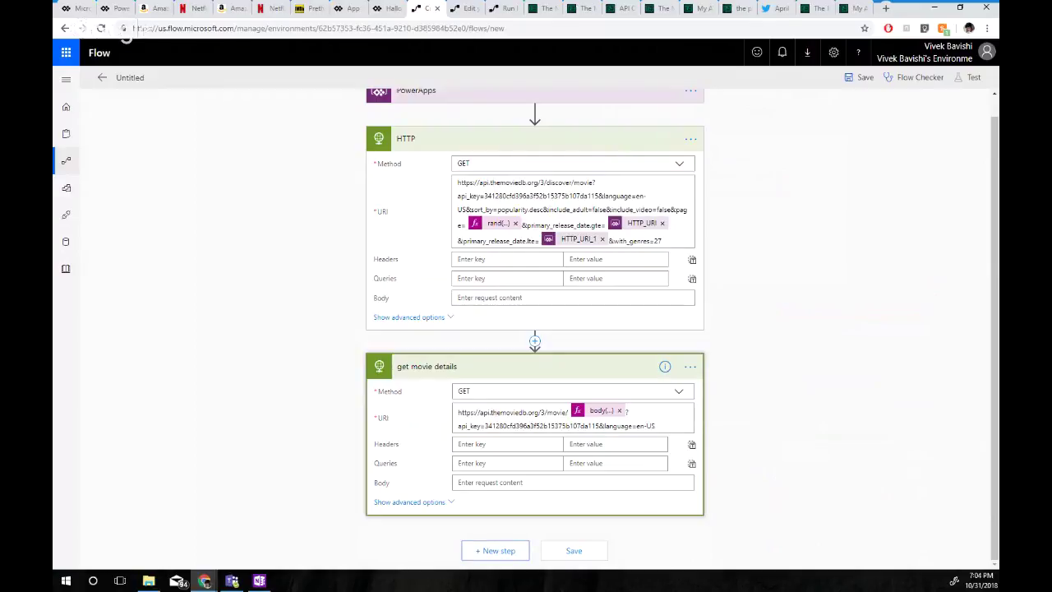
Start a new step below get movie details and search the actions for Request
{"action": "left_click", "coordinate": [495, 551]}
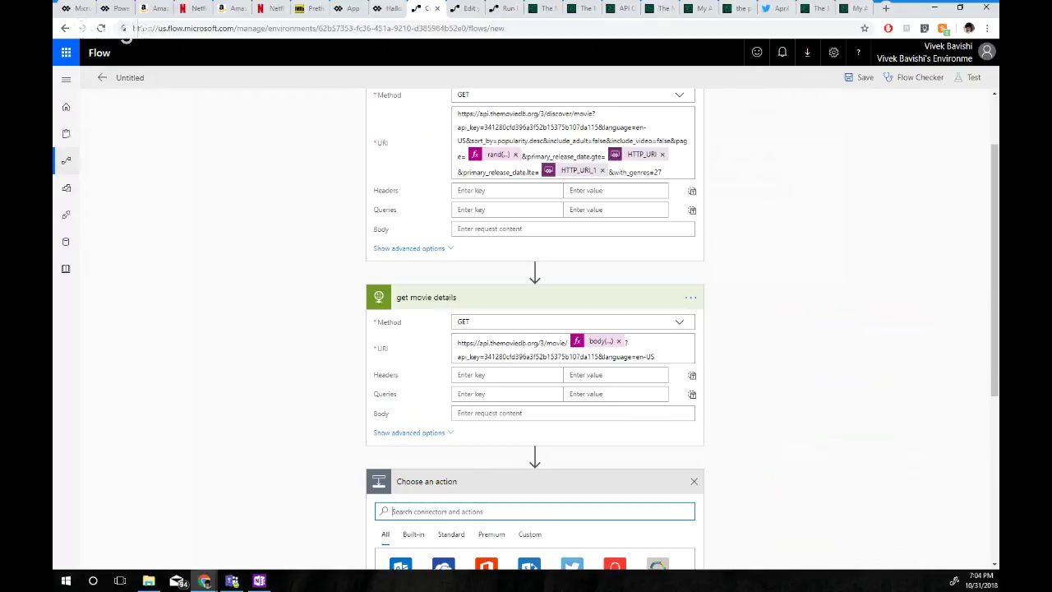
{"action": "type", "text": "Resquest"}
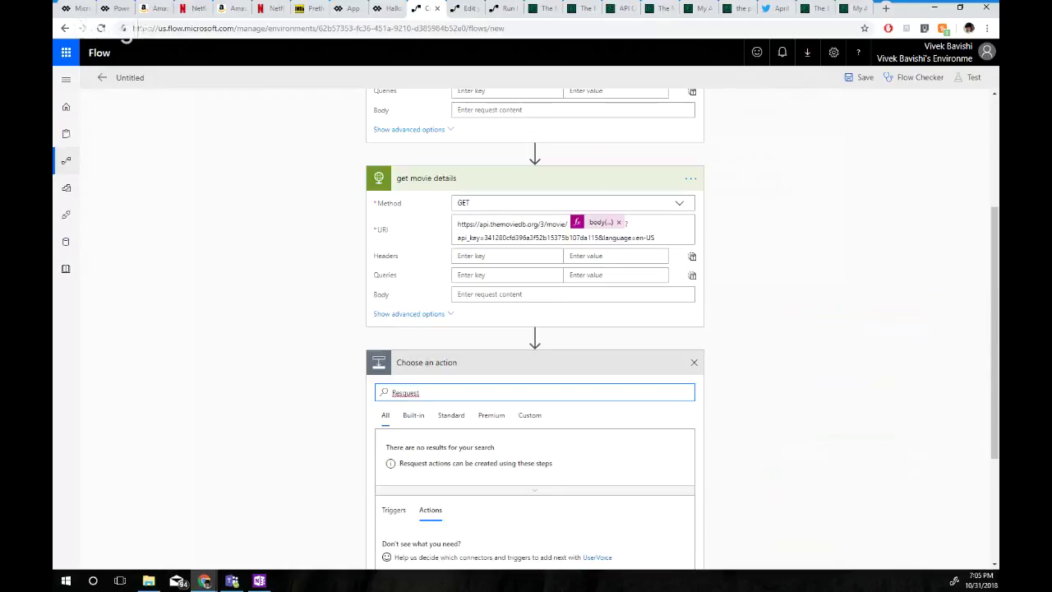
{"action": "key", "text": "BackSpace"}
{"action": "key", "text": "BackSpace"}
{"action": "key", "text": "BackSpace"}
{"action": "key", "text": "BackSpace"}
{"action": "key", "text": "BackSpace"}
{"action": "key", "text": "BackSpace"}
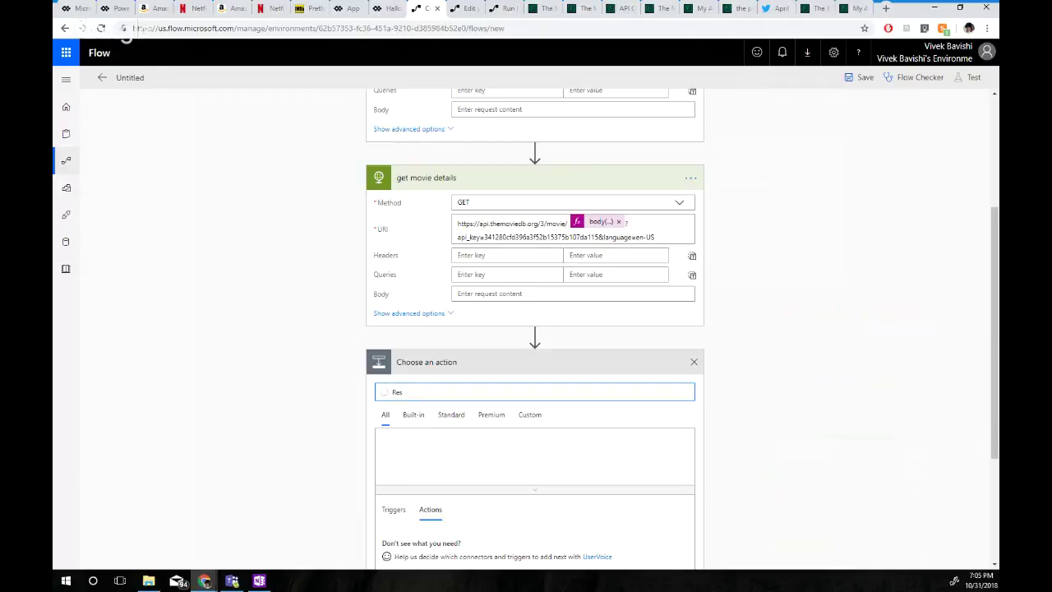
{"action": "type", "text": "quest"}
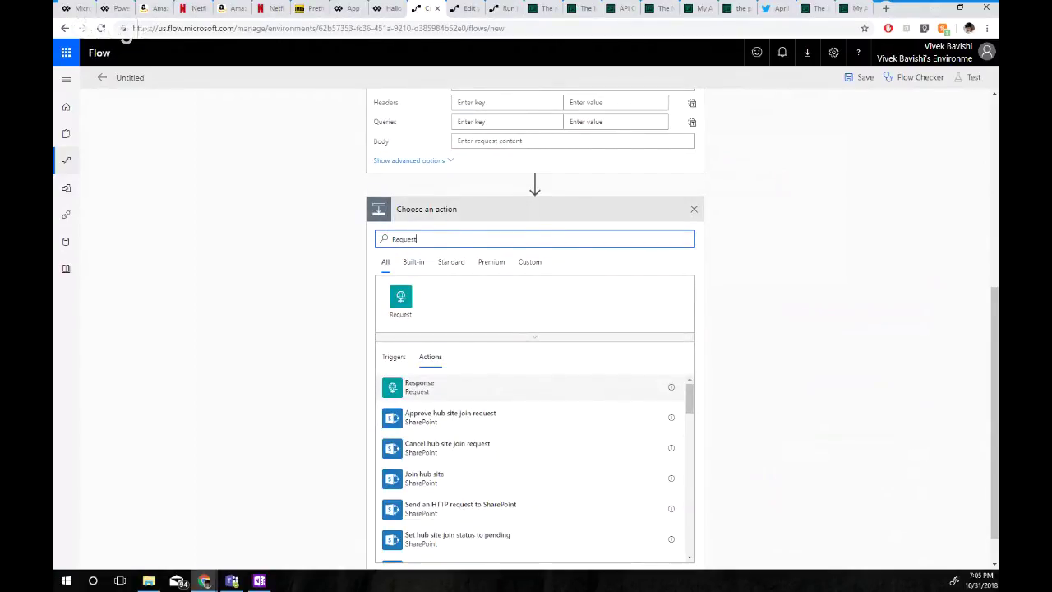
Add a Respond to PowerApps action below get movie details and bring up its choice of output types
{"action": "key", "text": "BackSpace"}
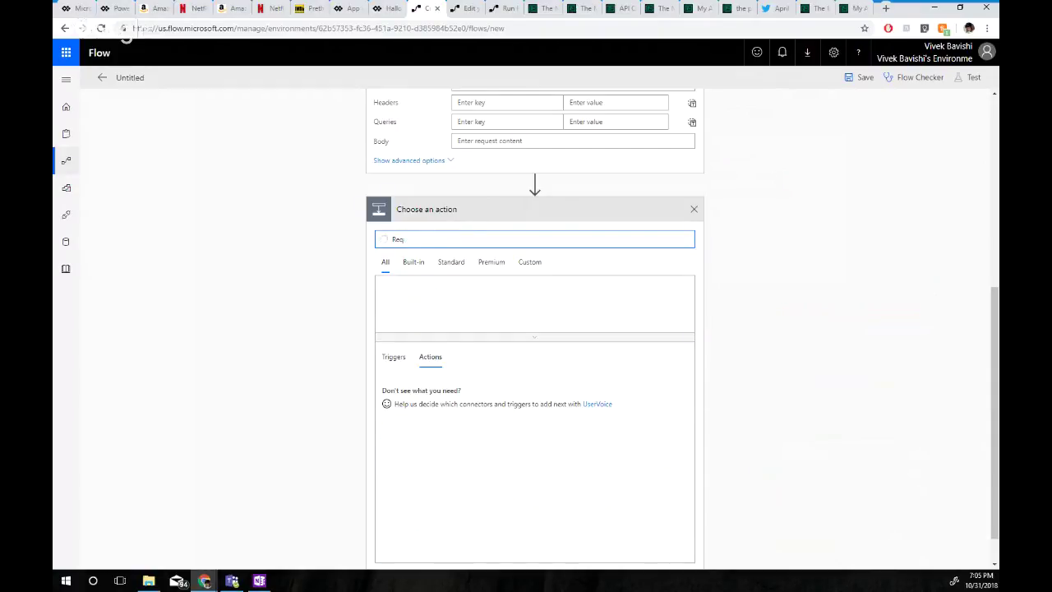
{"action": "type", "text": "spond"}
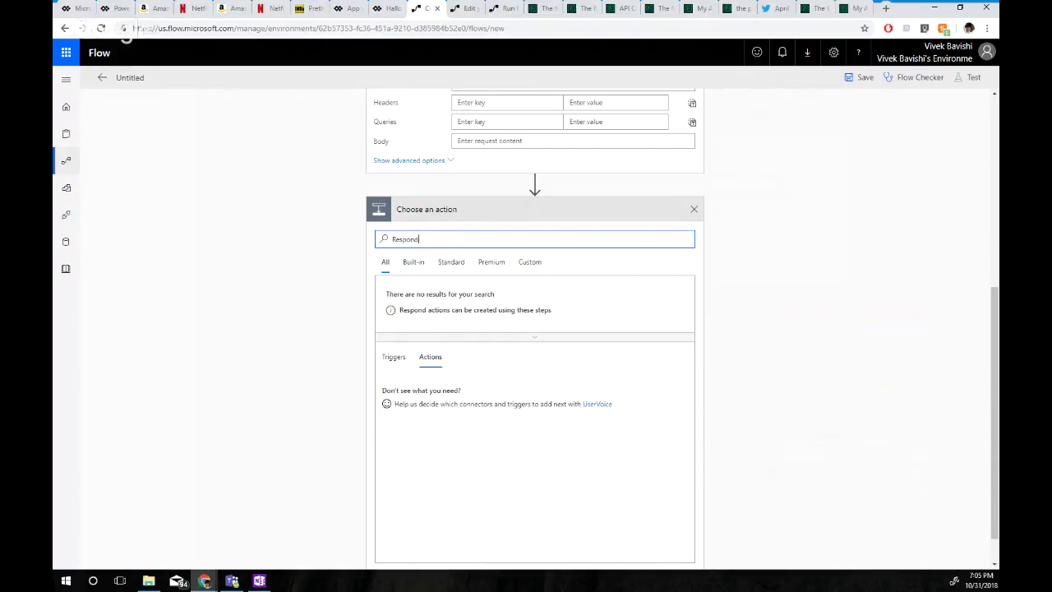
{"action": "type", "text": " to"}
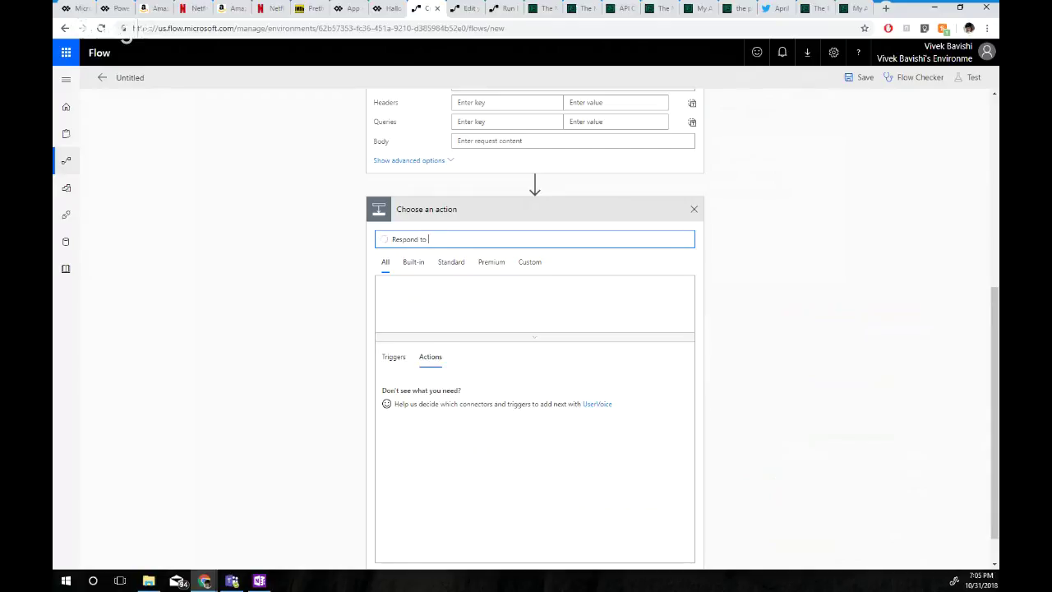
{"action": "left_click", "coordinate": [462, 387]}
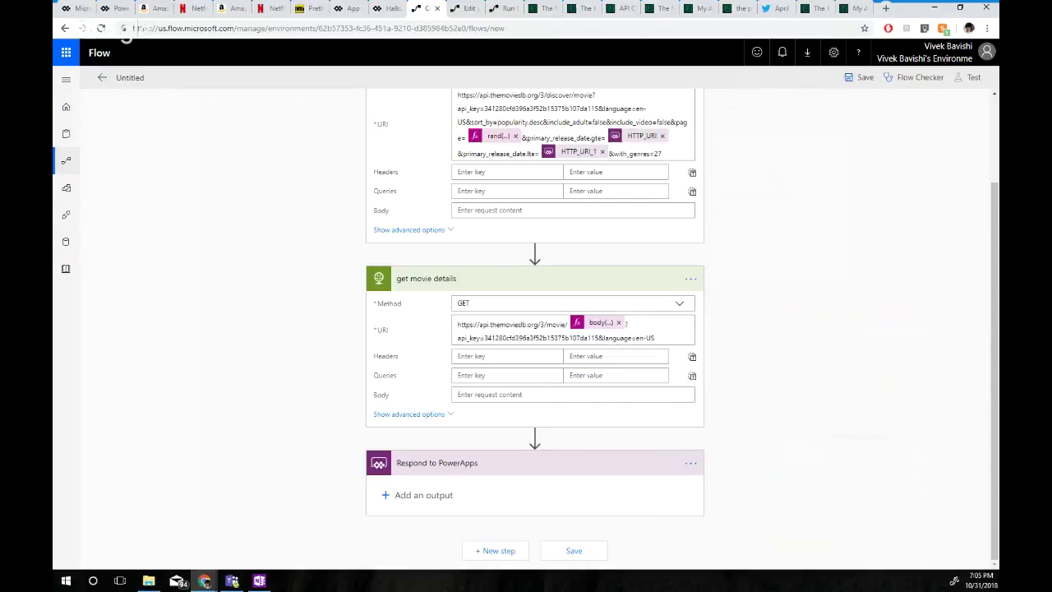
{"action": "left_click", "coordinate": [424, 495]}
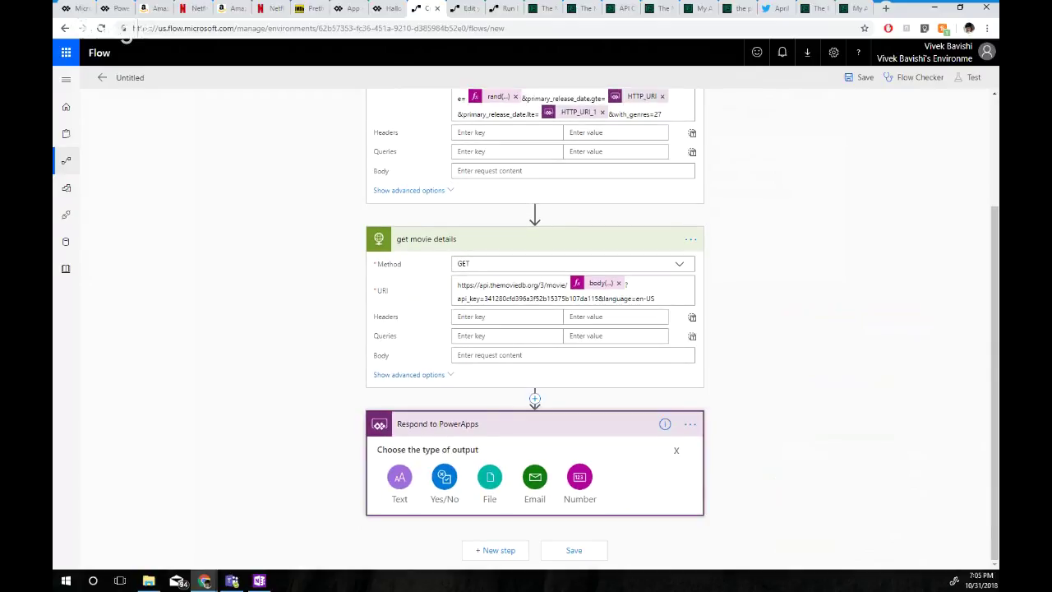
Review the Get Details sample response, and examine the outputs defined in Random Movie Generator's Respond to PowerApps action
{"action": "left_click", "coordinate": [544, 8]}
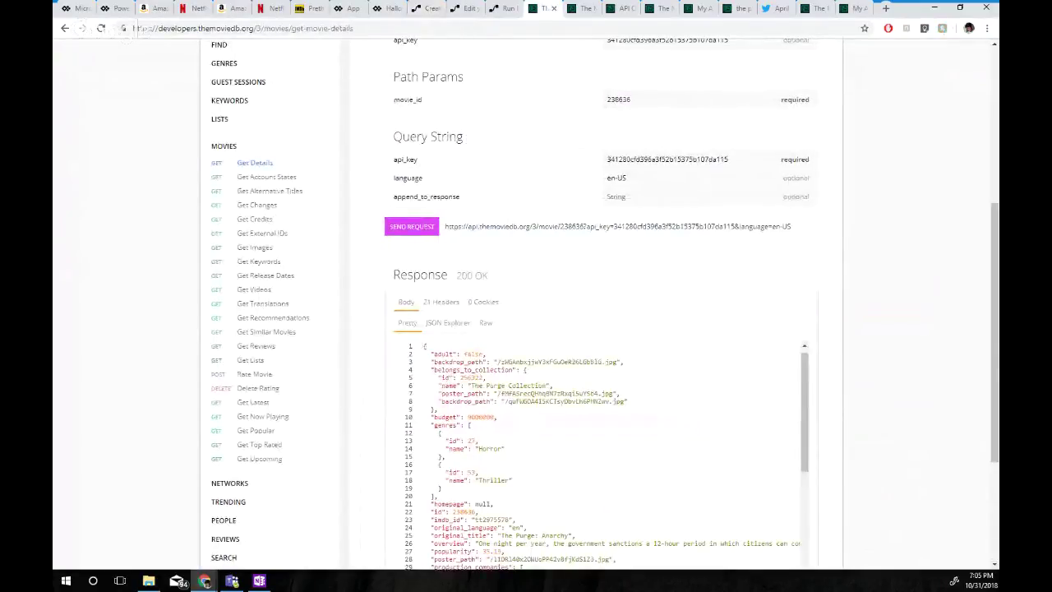
{"action": "scroll", "coordinate": [606, 457], "scroll_direction": "down", "scroll_amount": 1}
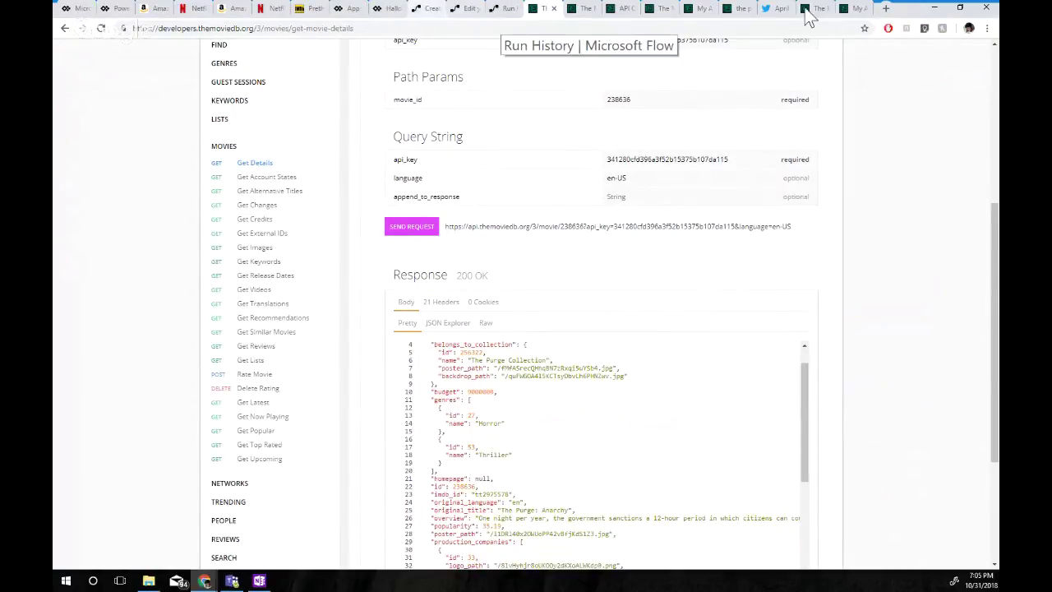
{"action": "left_click", "coordinate": [429, 9]}
{"action": "left_click", "coordinate": [508, 8]}
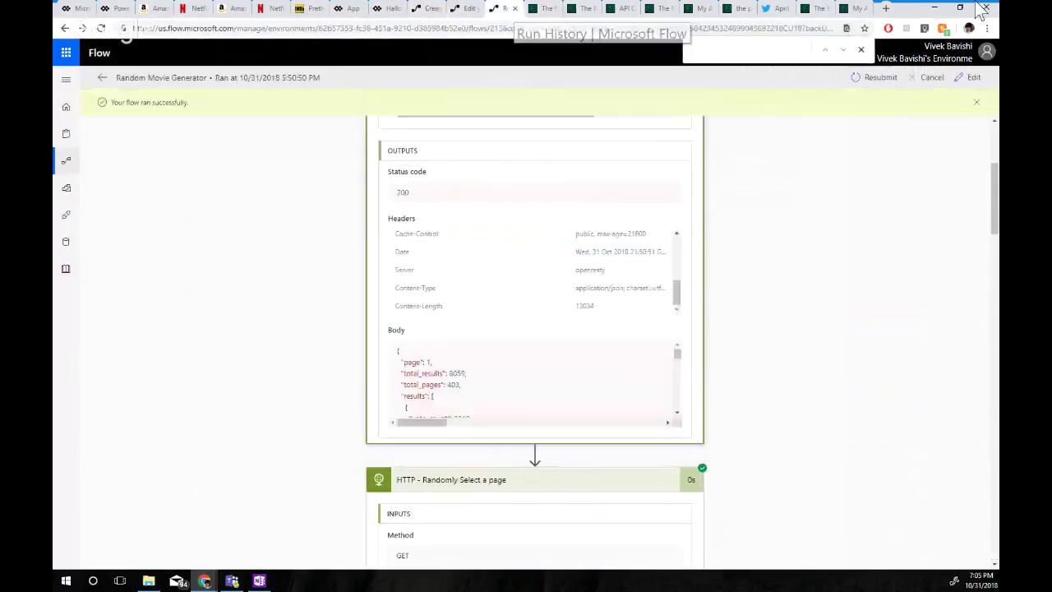
{"action": "left_click", "coordinate": [462, 9]}
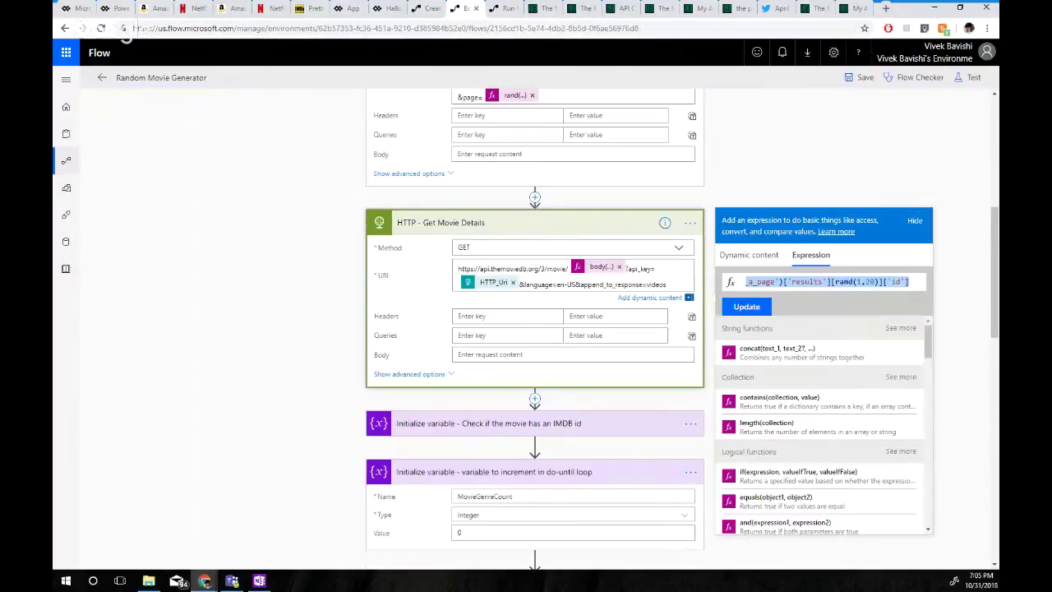
{"action": "scroll", "coordinate": [534, 329], "scroll_direction": "down", "scroll_amount": 10}
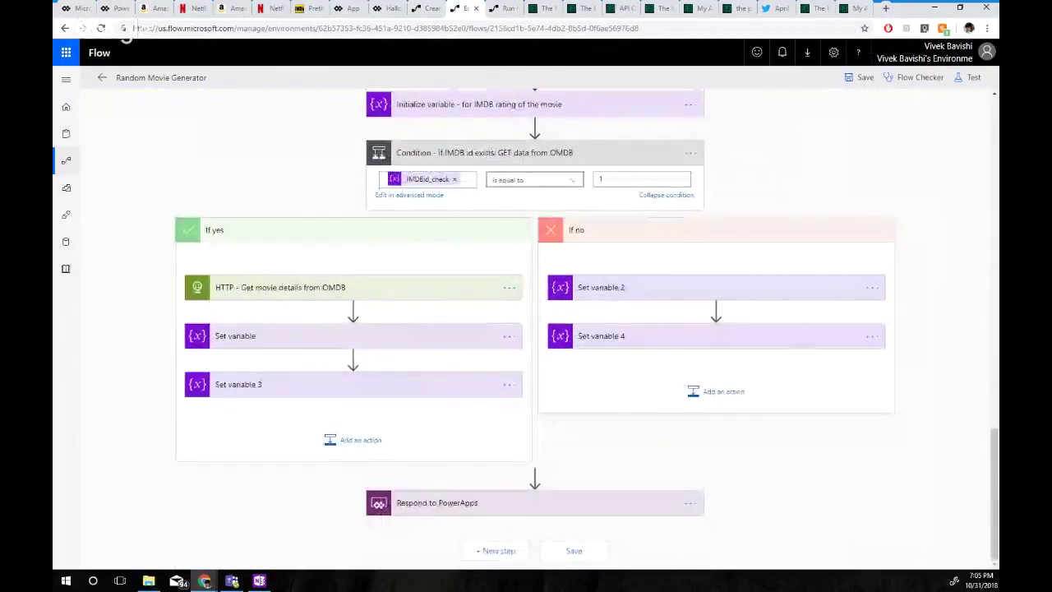
{"action": "left_click", "coordinate": [510, 503]}
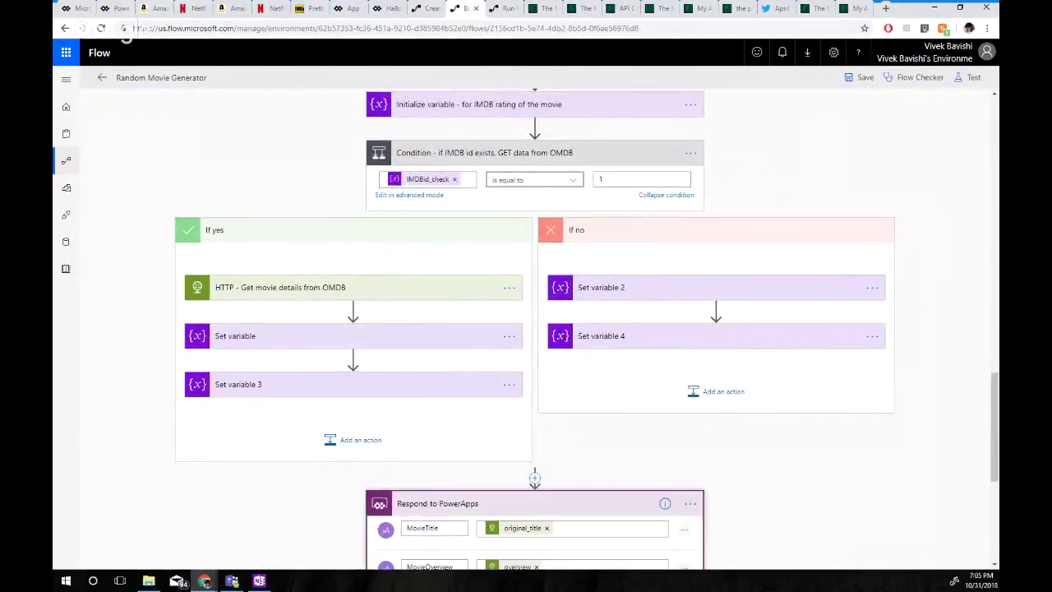
{"action": "scroll", "coordinate": [534, 329], "scroll_direction": "down", "scroll_amount": 2}
{"action": "scroll", "coordinate": [535, 328], "scroll_direction": "down", "scroll_amount": 1}
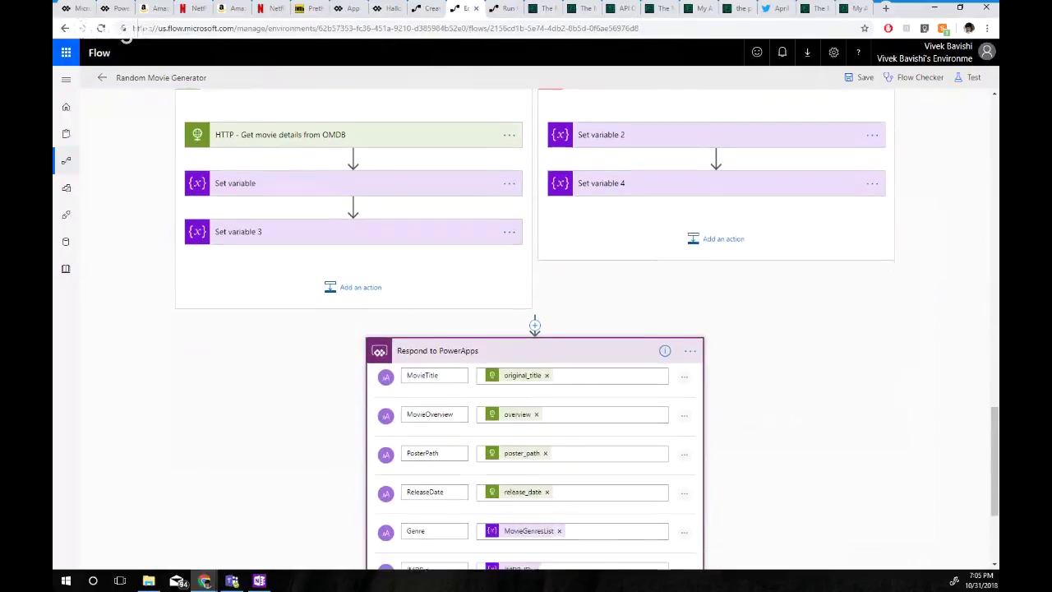
{"action": "scroll", "coordinate": [535, 329], "scroll_direction": "down", "scroll_amount": 1}
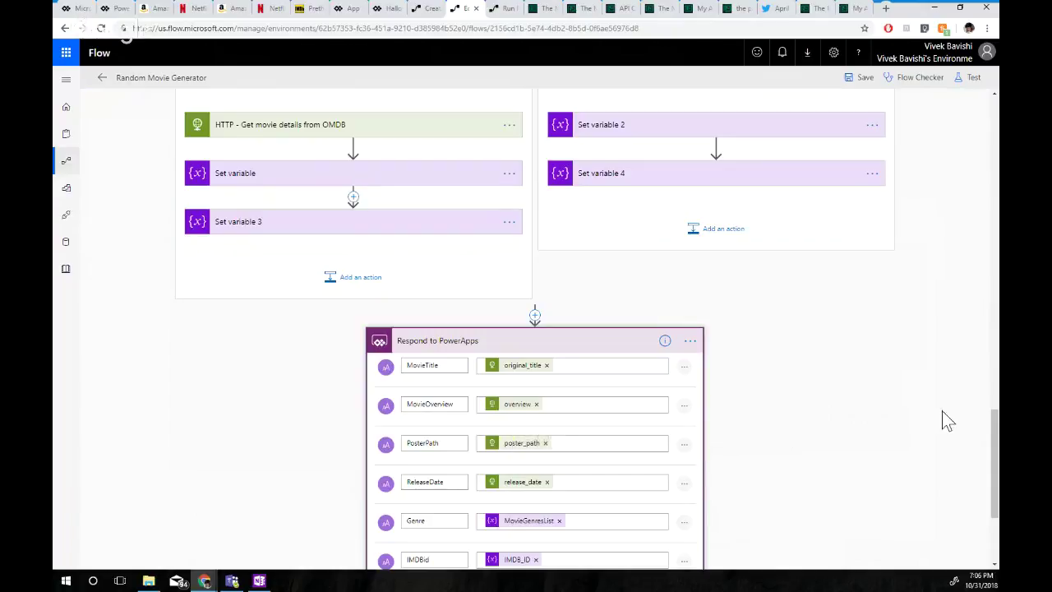
Return to the untitled flow and delete its Respond to PowerApps action
{"action": "key", "text": "ctrl+shift+Tab"}
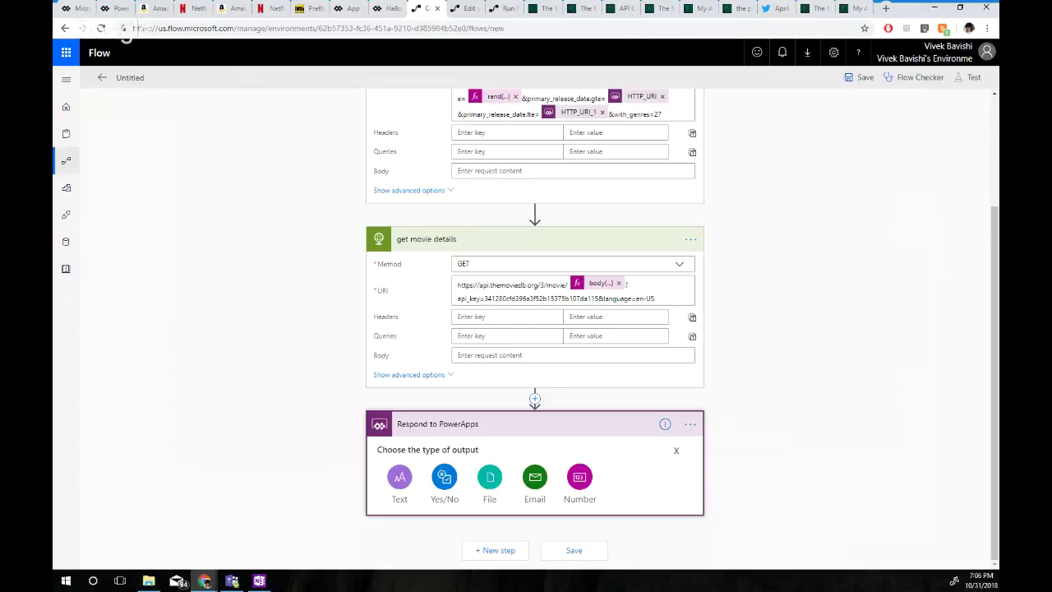
{"action": "left_click", "coordinate": [690, 424]}
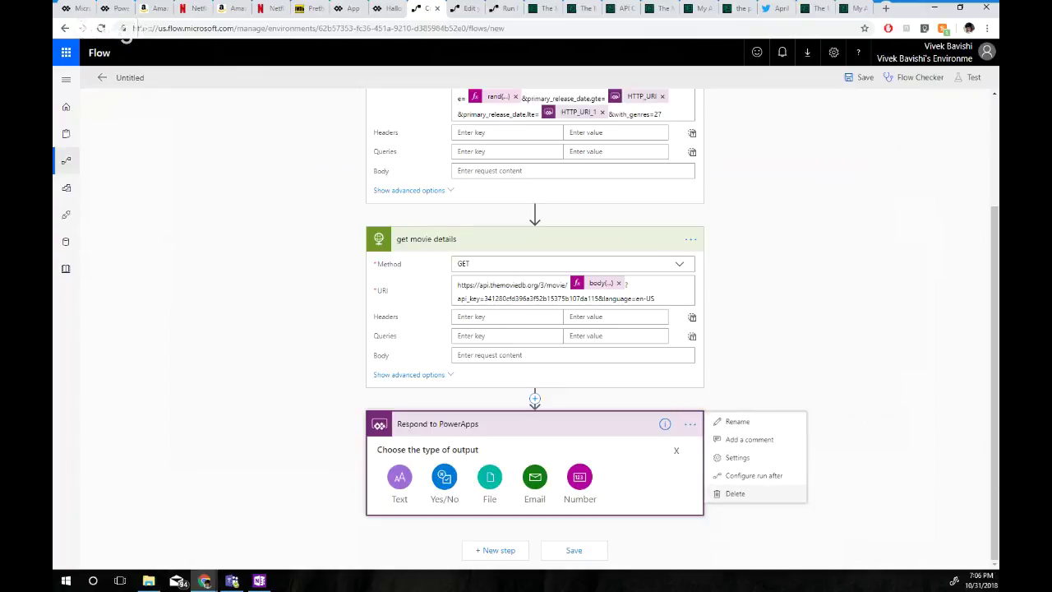
{"action": "left_click", "coordinate": [735, 493]}
{"action": "key", "text": "Return"}
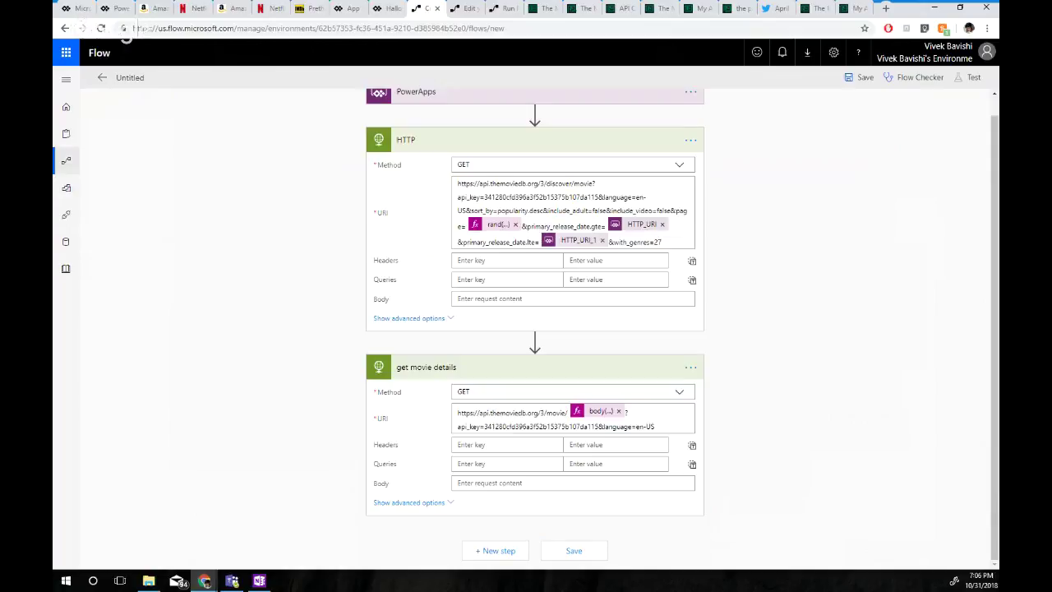
Search the actions for "response" and add the Request connector's Response action below get movie details
{"action": "left_click", "coordinate": [495, 550]}
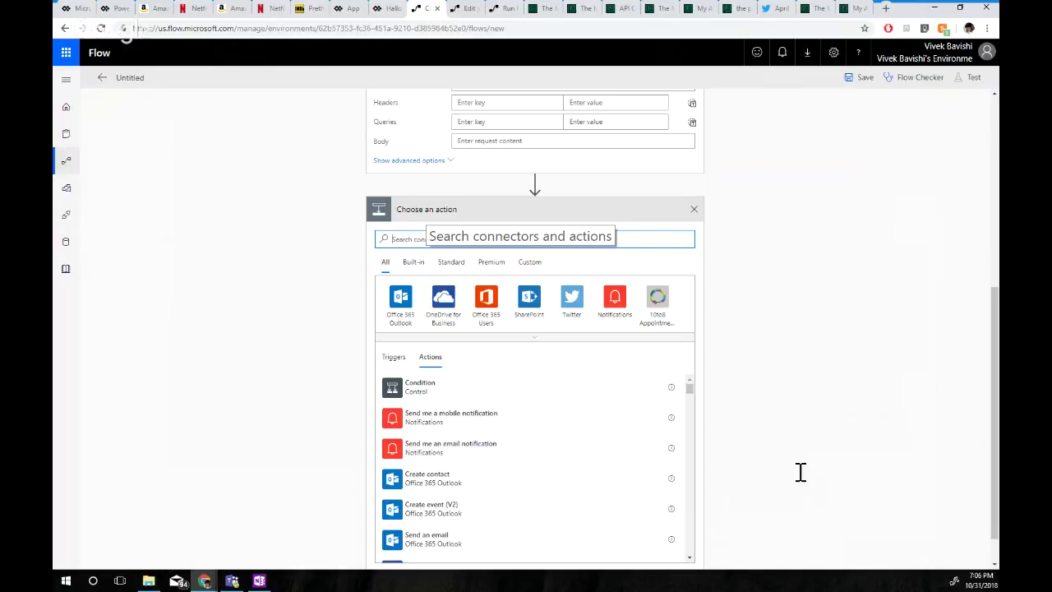
{"action": "type", "text": "respo"}
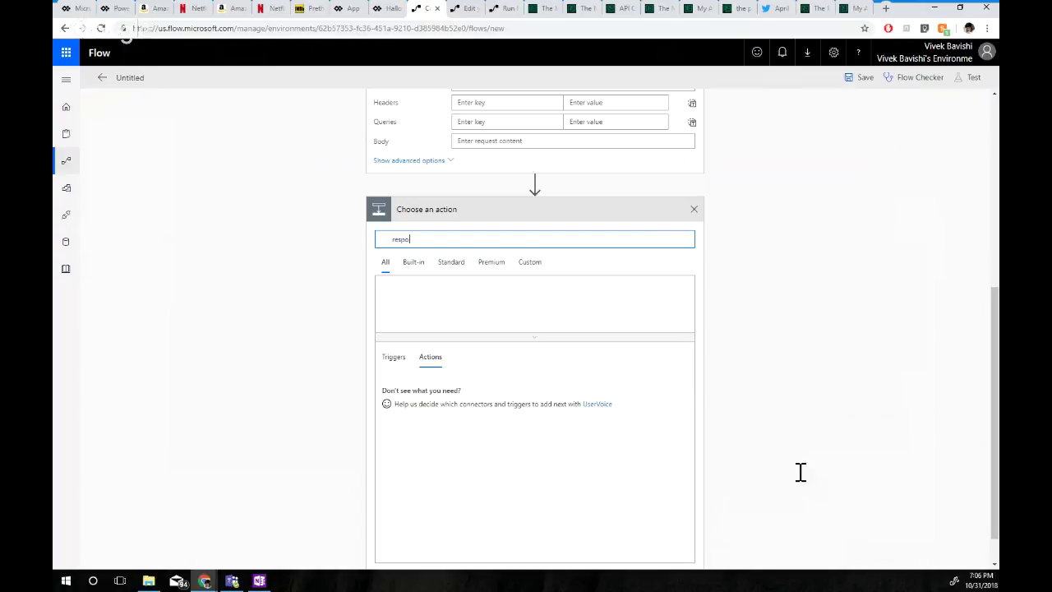
{"action": "type", "text": "nse"}
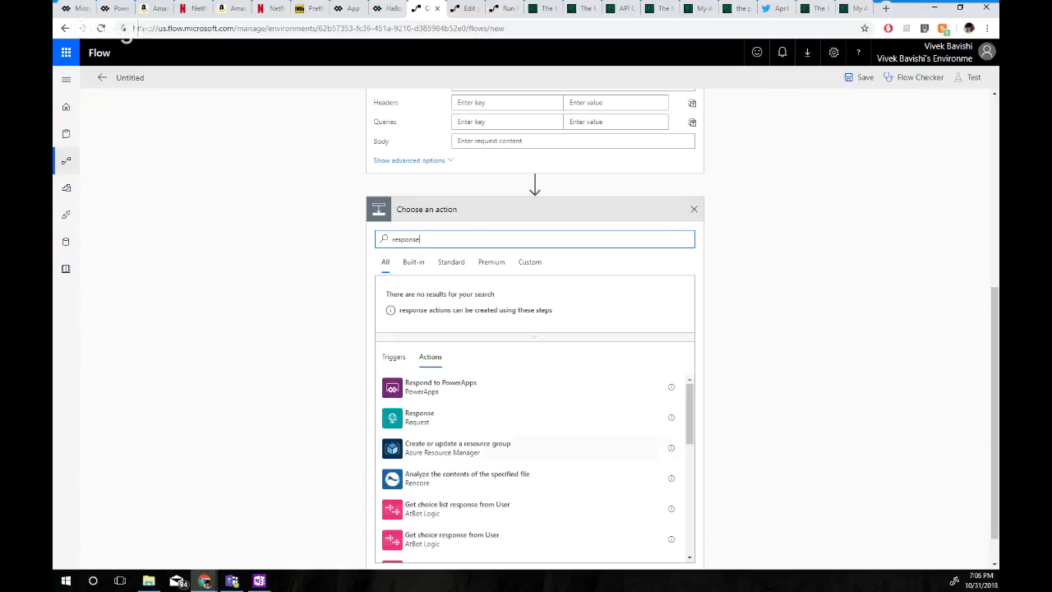
{"action": "left_click", "coordinate": [530, 417]}
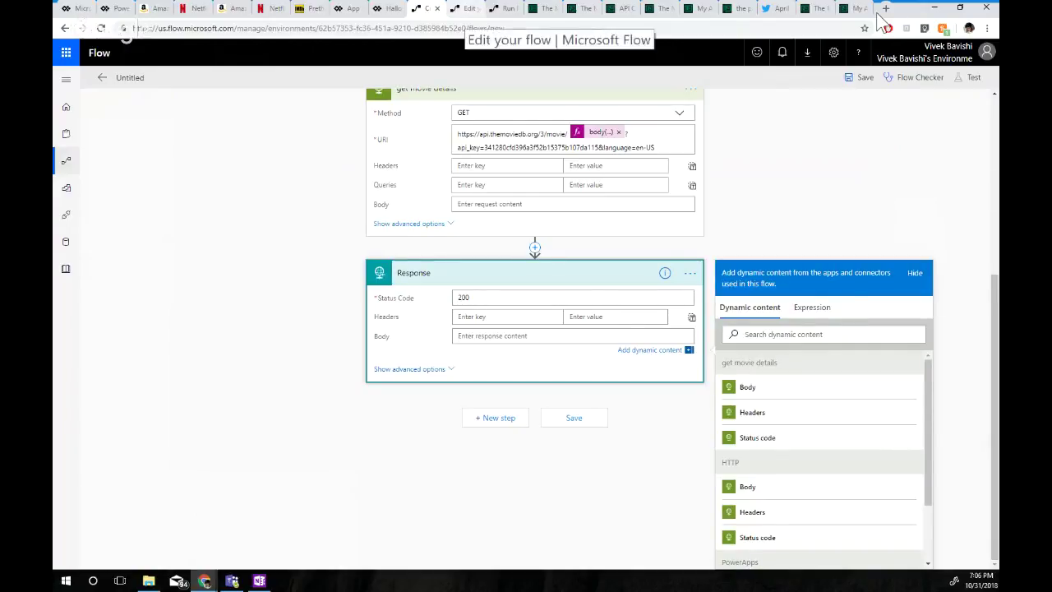
{"action": "scroll", "coordinate": [794, 243], "scroll_direction": "up", "scroll_amount": 1}
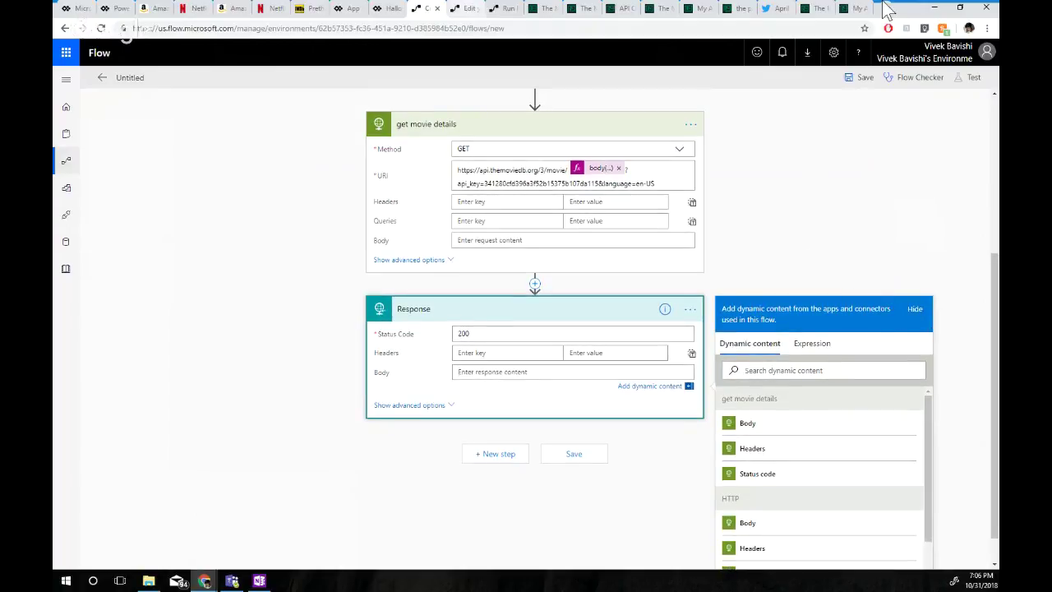
Examine the output body of HTTP - Get Movie Details in the Random Movie Generator run, from its start through the videos section
{"action": "key", "text": "ctrl+Tab"}
{"action": "scroll", "coordinate": [898, 475], "scroll_direction": "up", "scroll_amount": 10}
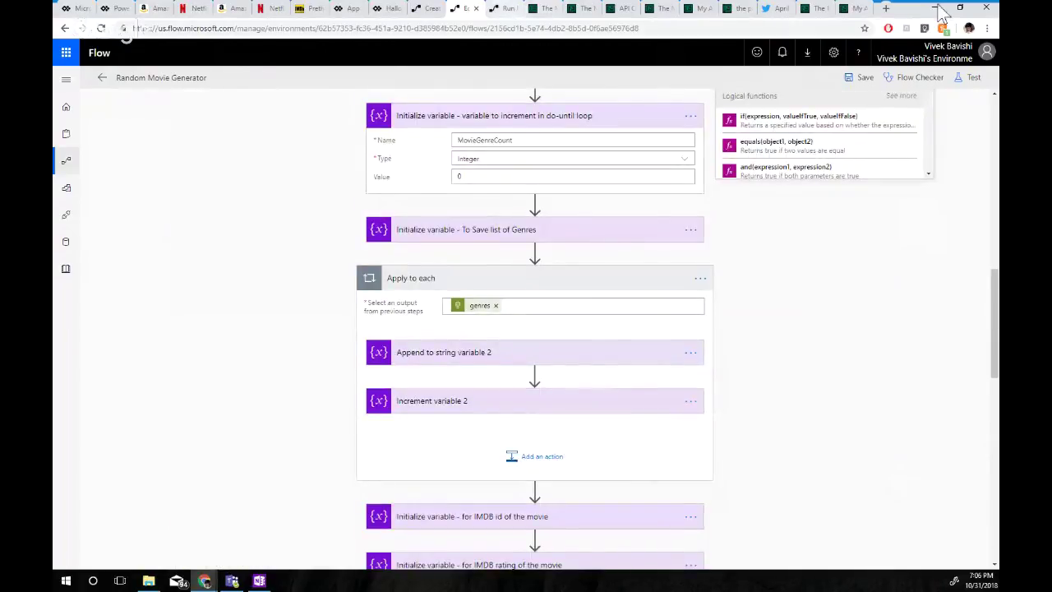
{"action": "left_click", "coordinate": [503, 8]}
{"action": "scroll", "coordinate": [857, 538], "scroll_direction": "down", "scroll_amount": 3}
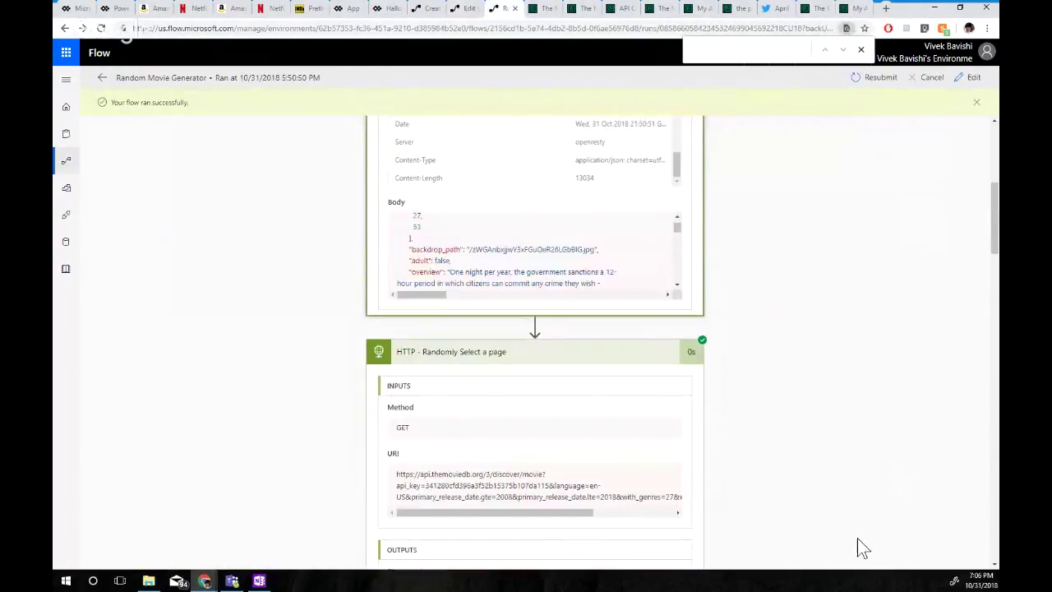
{"action": "scroll", "coordinate": [535, 341], "scroll_direction": "down", "scroll_amount": 8}
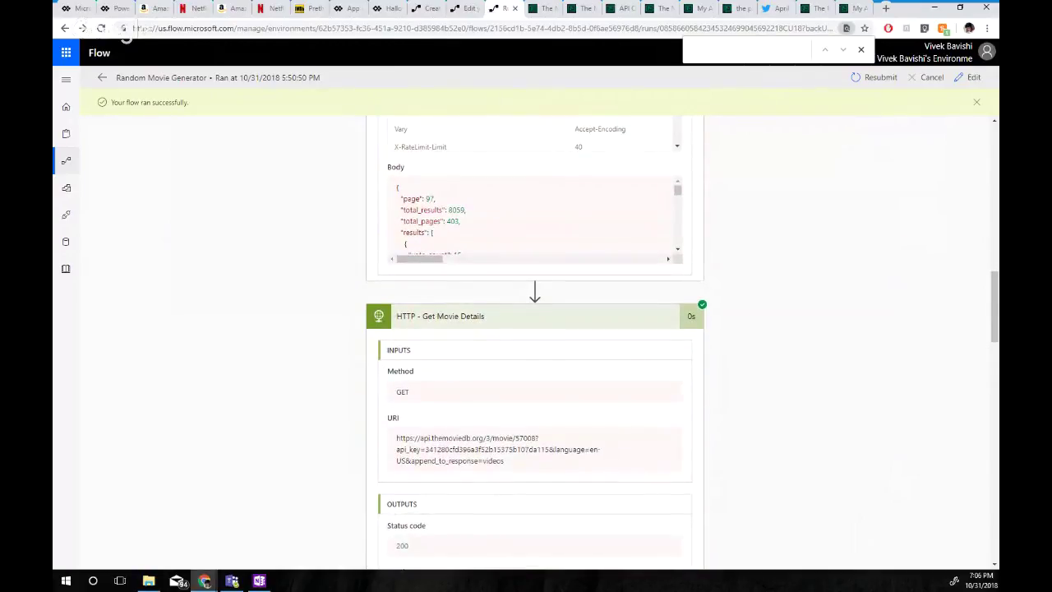
{"action": "scroll", "coordinate": [535, 341], "scroll_direction": "down", "scroll_amount": 4}
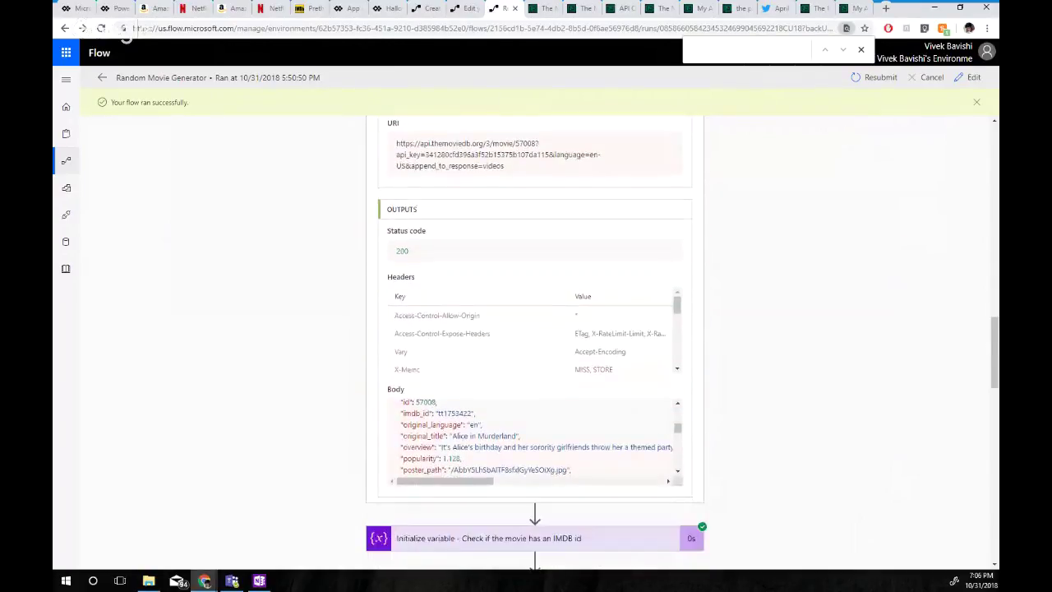
{"action": "scroll", "coordinate": [534, 436], "scroll_direction": "up", "scroll_amount": 5}
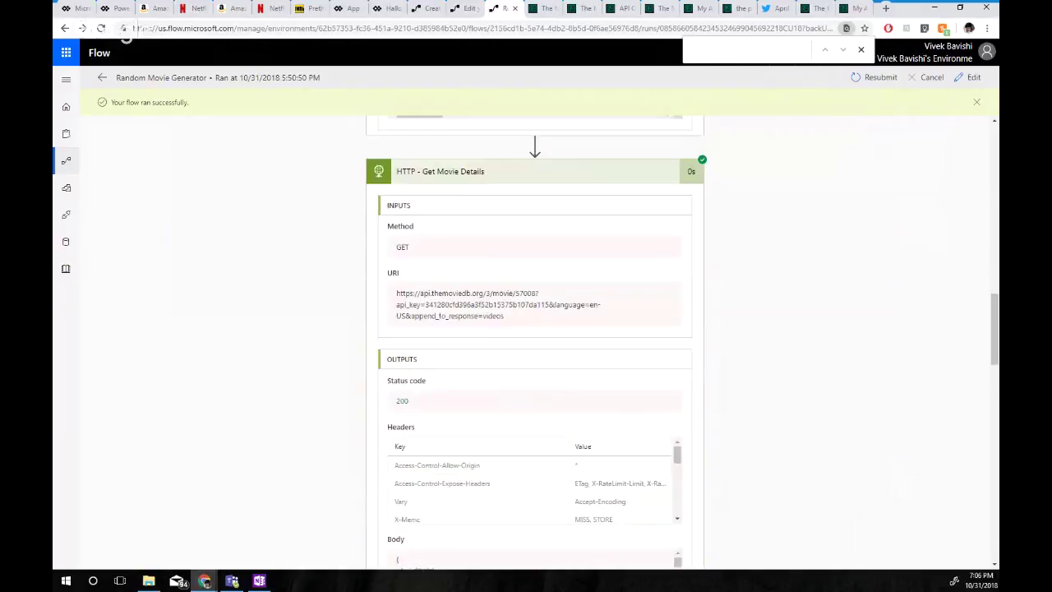
{"action": "scroll", "coordinate": [534, 341], "scroll_direction": "down", "scroll_amount": 3}
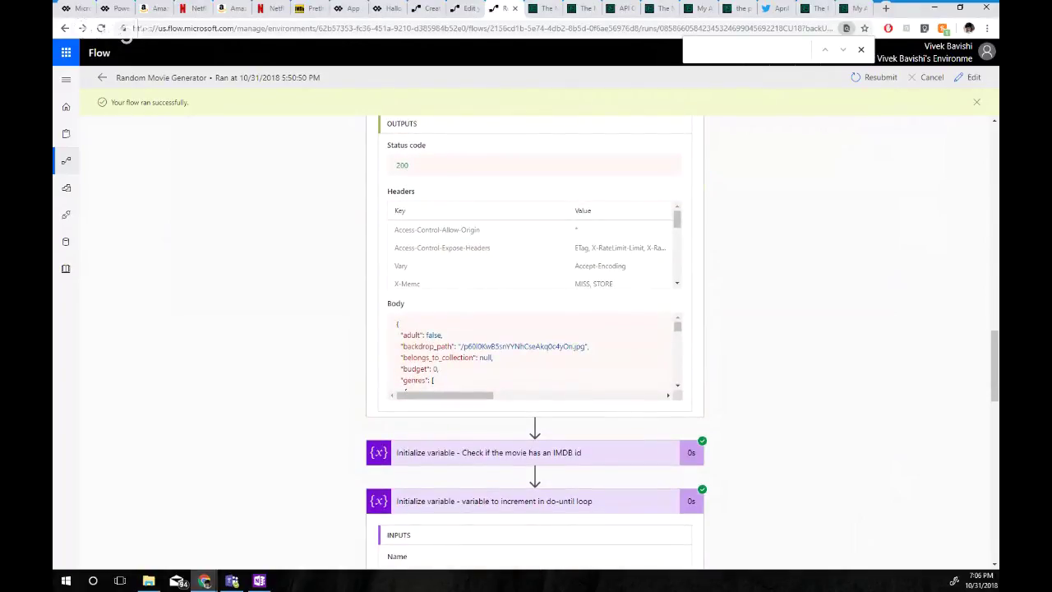
{"action": "scroll", "coordinate": [666, 371], "scroll_direction": "down", "scroll_amount": 1}
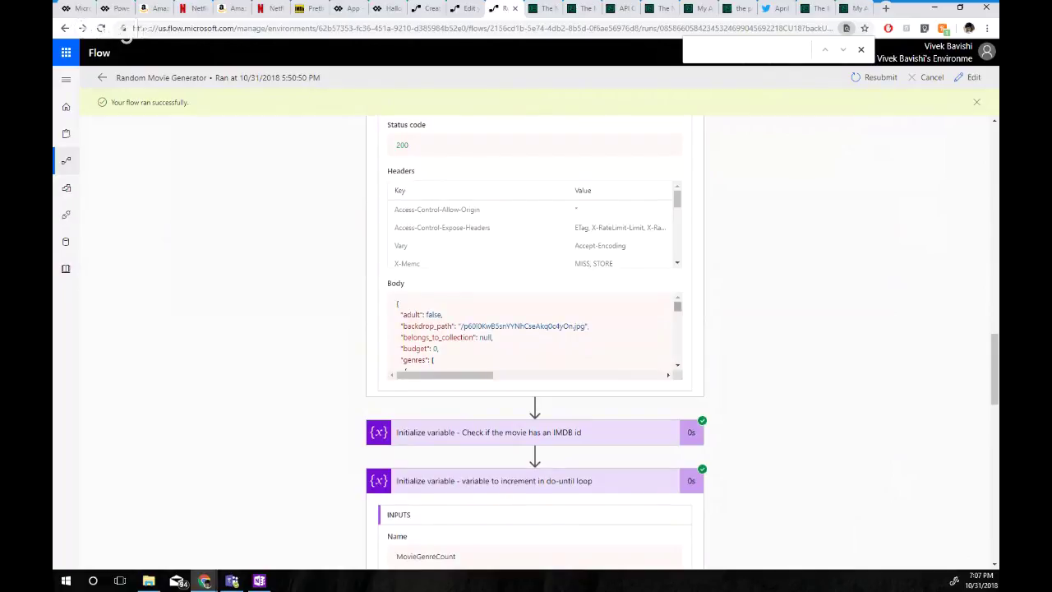
{"action": "scroll", "coordinate": [666, 371], "scroll_direction": "down", "scroll_amount": 10}
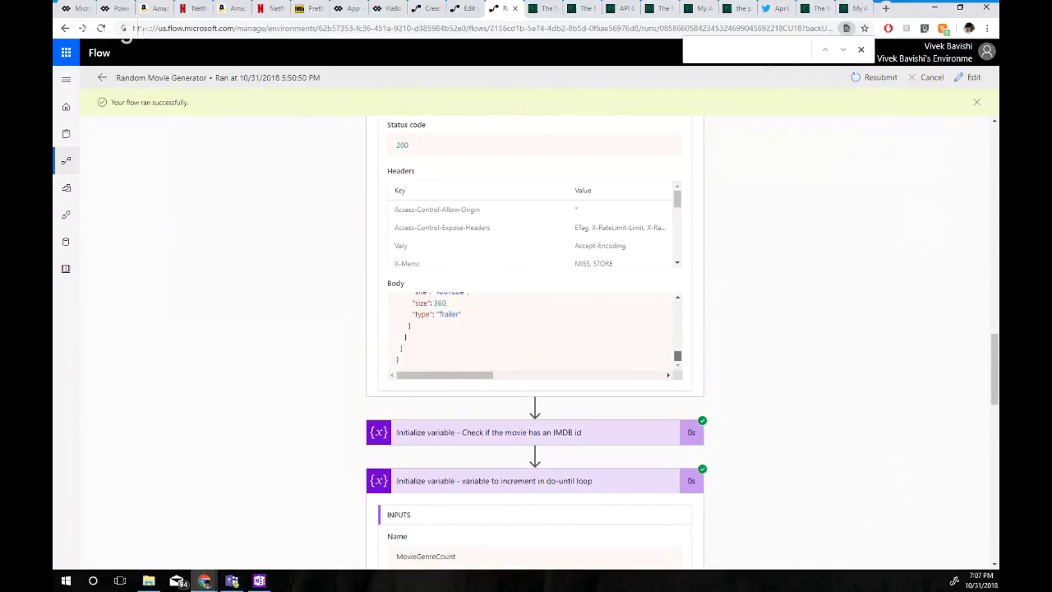
{"action": "scroll", "coordinate": [667, 371], "scroll_direction": "up", "scroll_amount": 10}
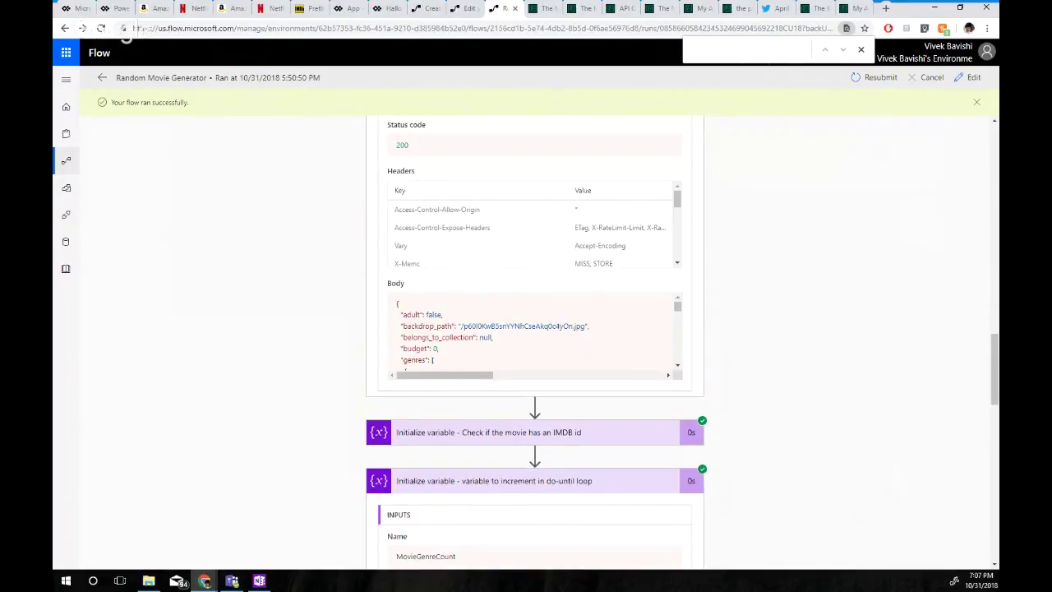
{"action": "left_click_drag", "start_coordinate": [396, 305], "coordinate": [440, 360]}
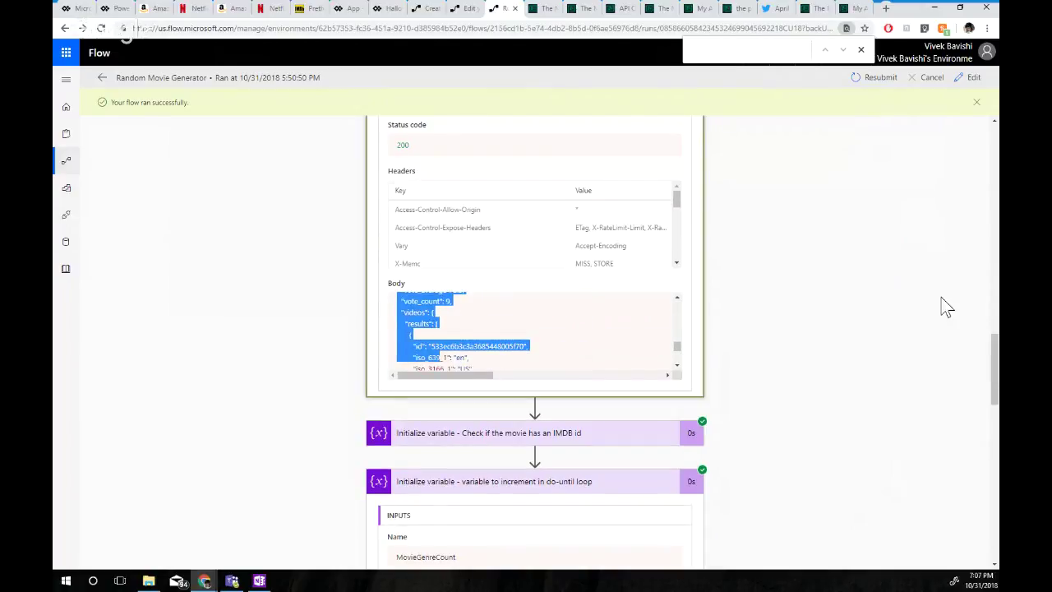
In the untitled flow, set the Response action's body to the get movie details Body output and show its advanced options
{"action": "left_click", "coordinate": [425, 8]}
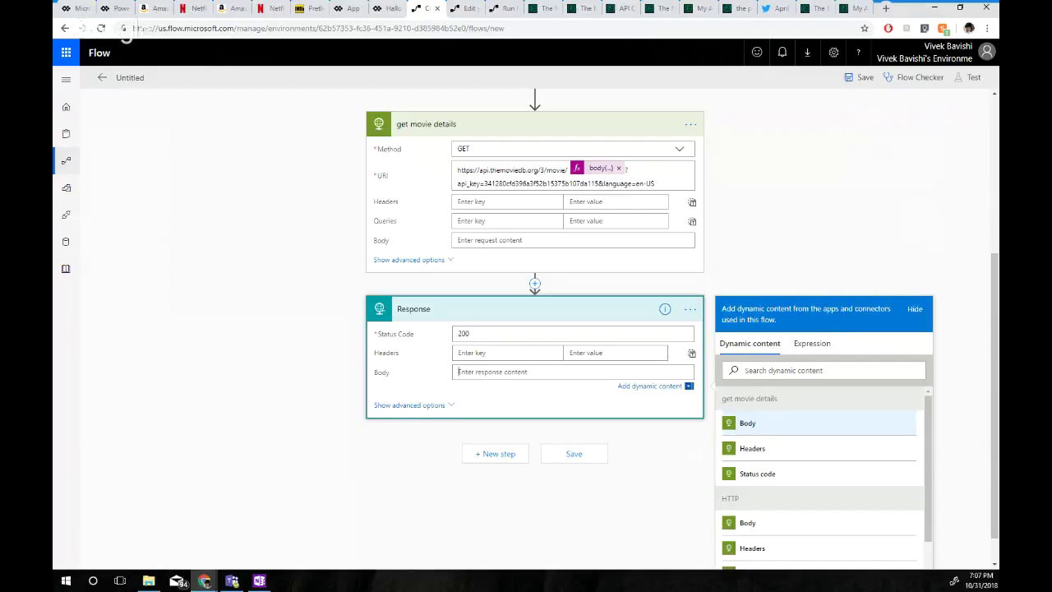
{"action": "left_click", "coordinate": [747, 422]}
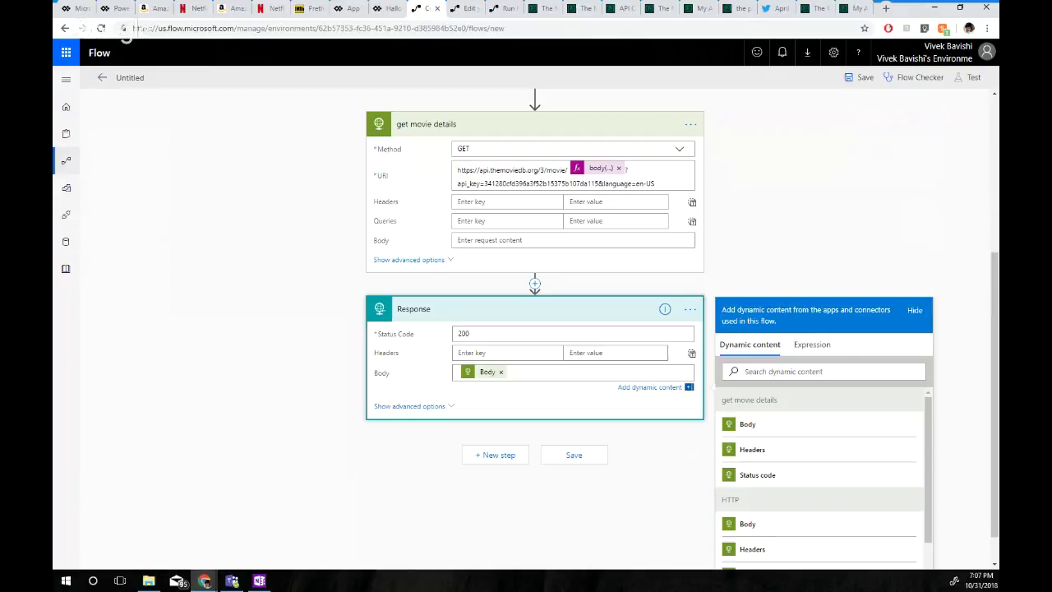
{"action": "left_click", "coordinate": [410, 406]}
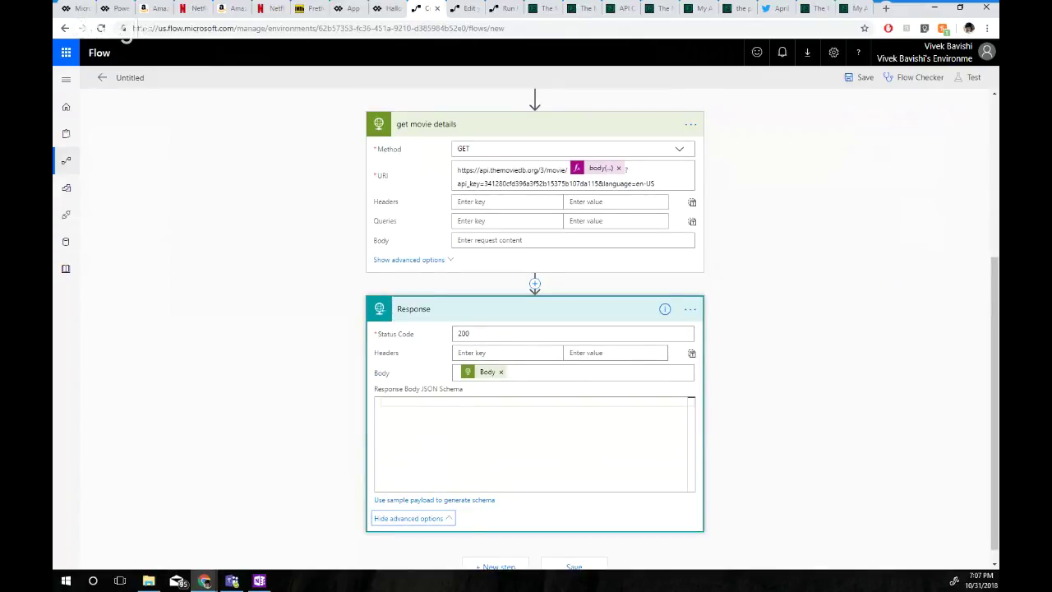
{"action": "scroll", "coordinate": [534, 329], "scroll_direction": "up", "scroll_amount": 1}
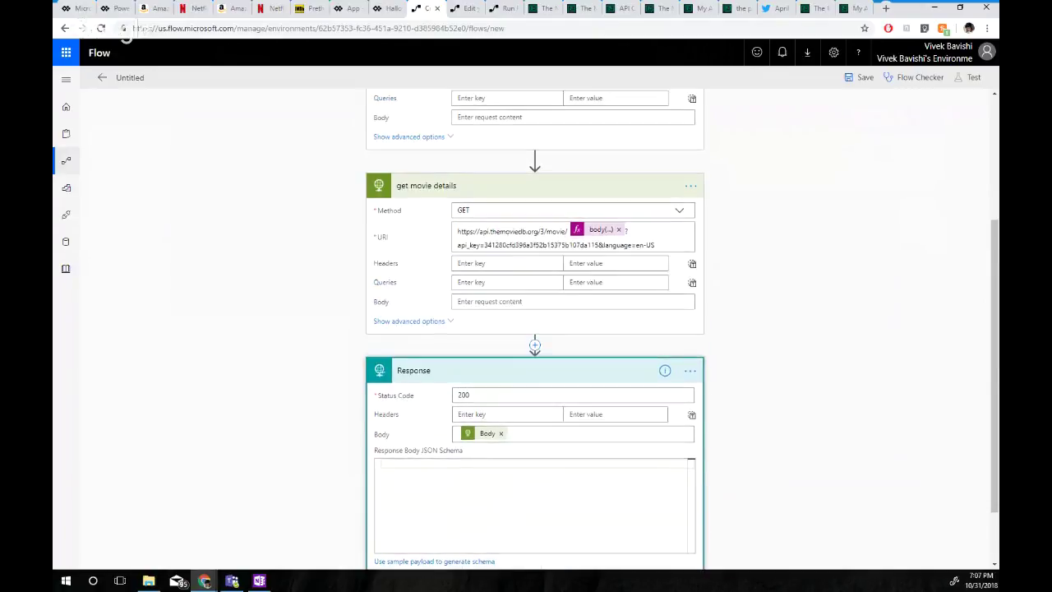
Name the untitled flow "Halloween Random Horror Movie" and save it
{"action": "scroll", "coordinate": [534, 329], "scroll_direction": "up", "scroll_amount": 2}
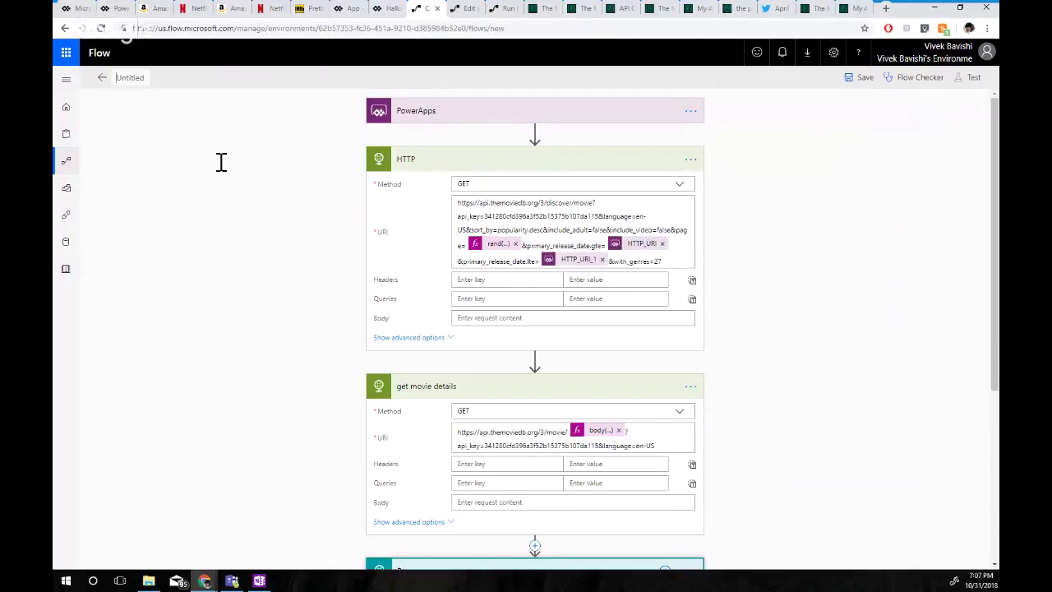
{"action": "type", "text": "Ra"}
{"action": "key", "text": "BackSpace"}
{"action": "key", "text": "BackSpace"}
{"action": "type", "text": "R"}
{"action": "key", "text": "BackSpace"}
{"action": "type", "text": "Halloween Random "}
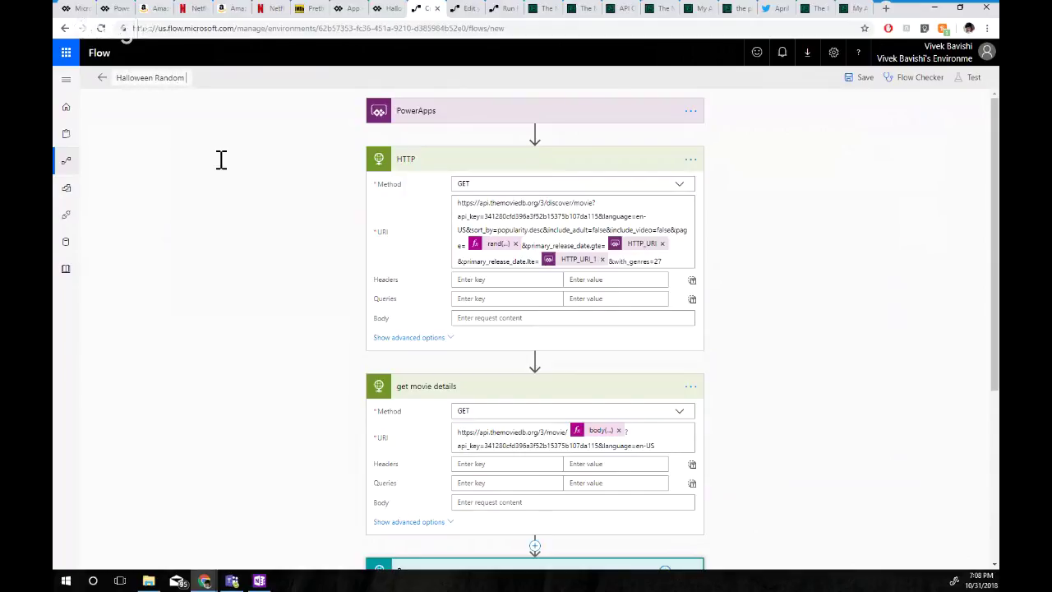
{"action": "type", "text": "Horror Movie"}
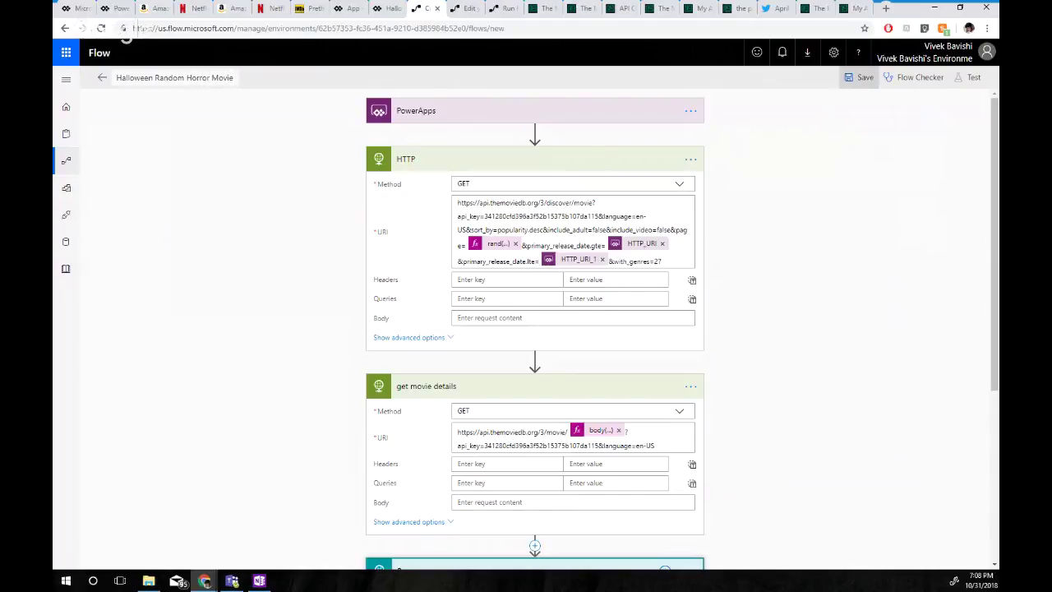
{"action": "left_click", "coordinate": [860, 78]}
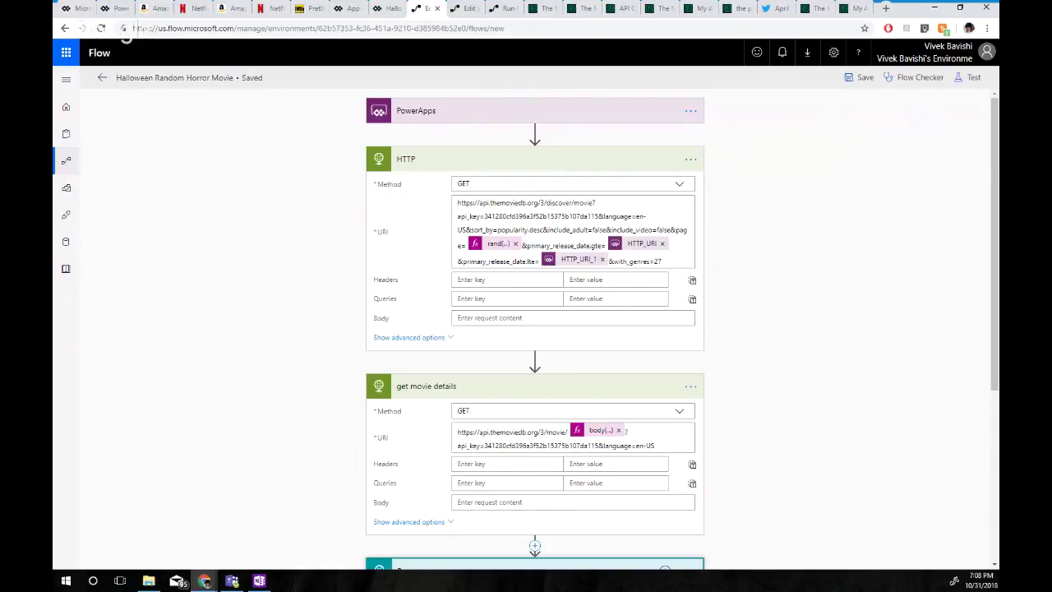
Test the flow by performing the trigger action manually, running it with HTTP_URI 2010 and HTTP_URI_1 2018
{"action": "left_click", "coordinate": [970, 77]}
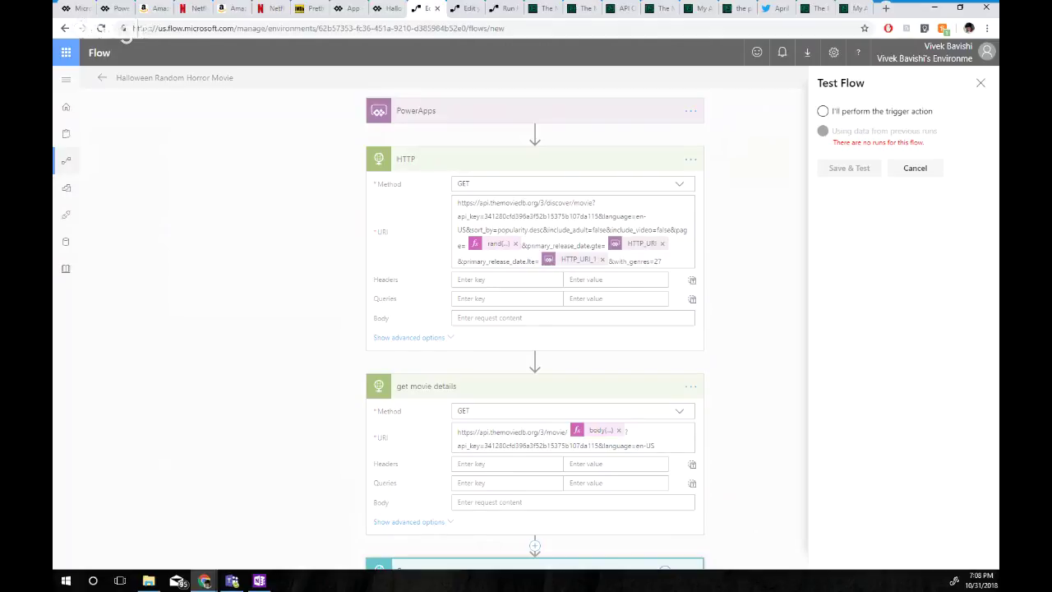
{"action": "left_click", "coordinate": [823, 111]}
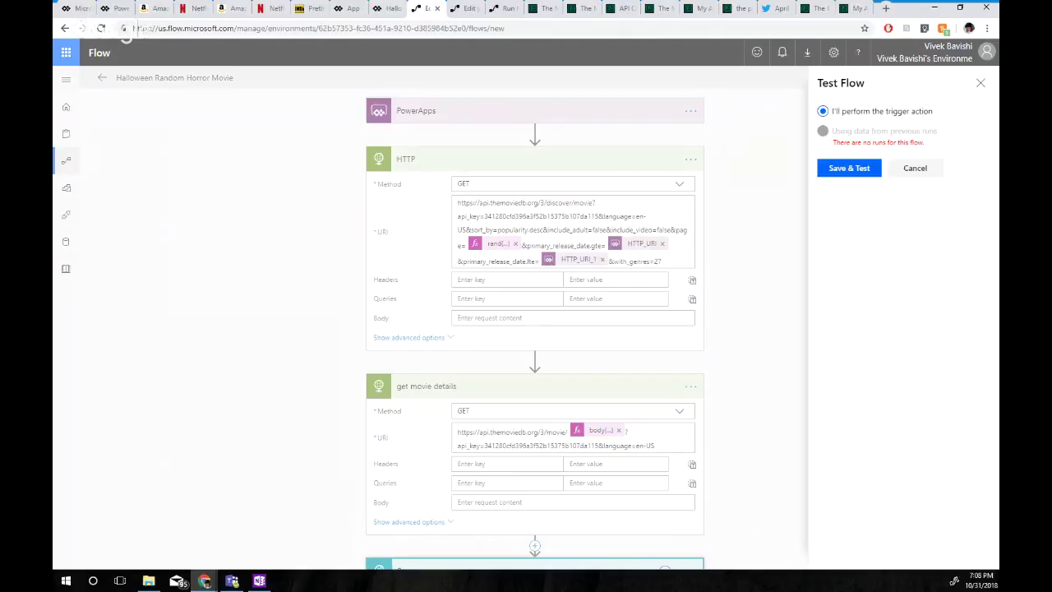
{"action": "left_click", "coordinate": [849, 168]}
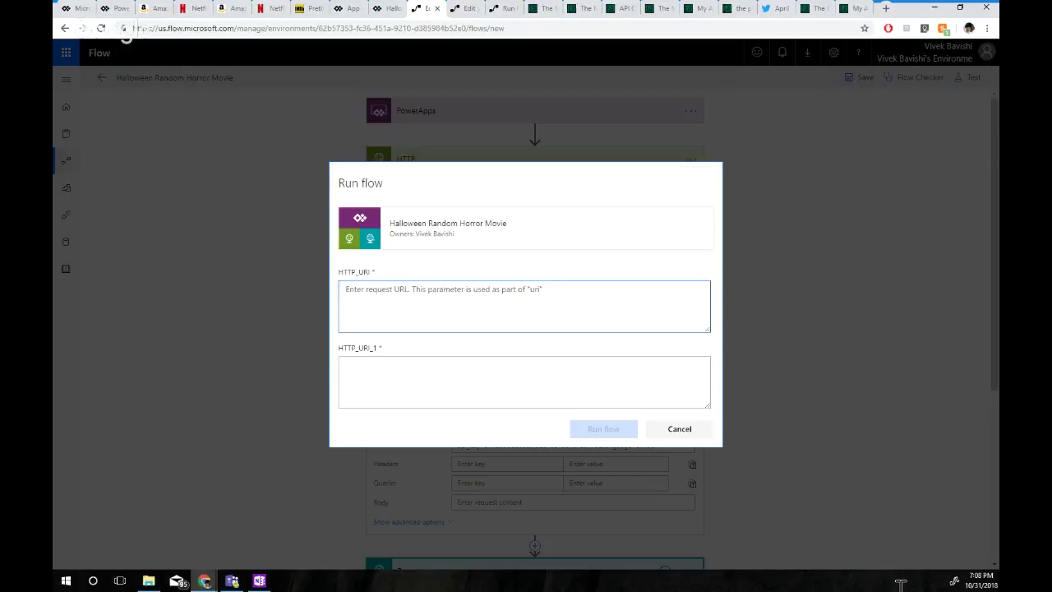
{"action": "type", "text": "201"}
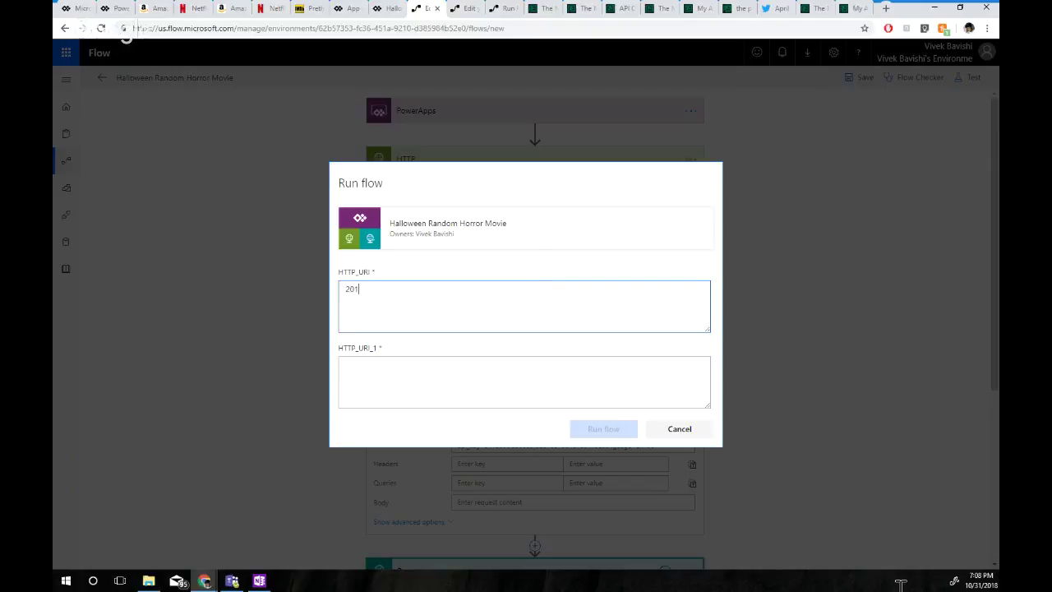
{"action": "type", "text": "0"}
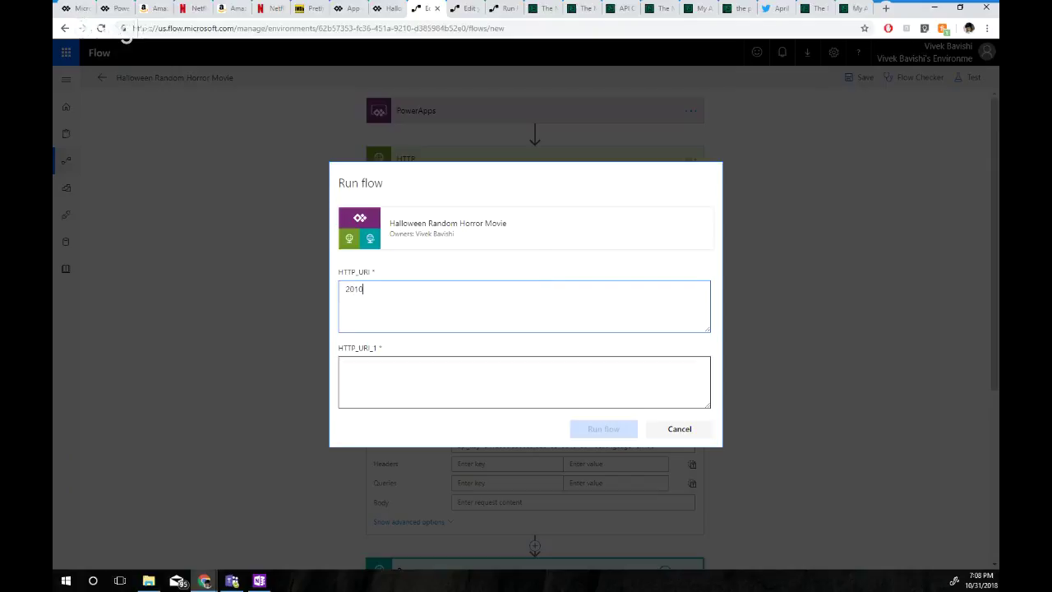
{"action": "left_click", "coordinate": [493, 380]}
{"action": "type", "text": "2018"}
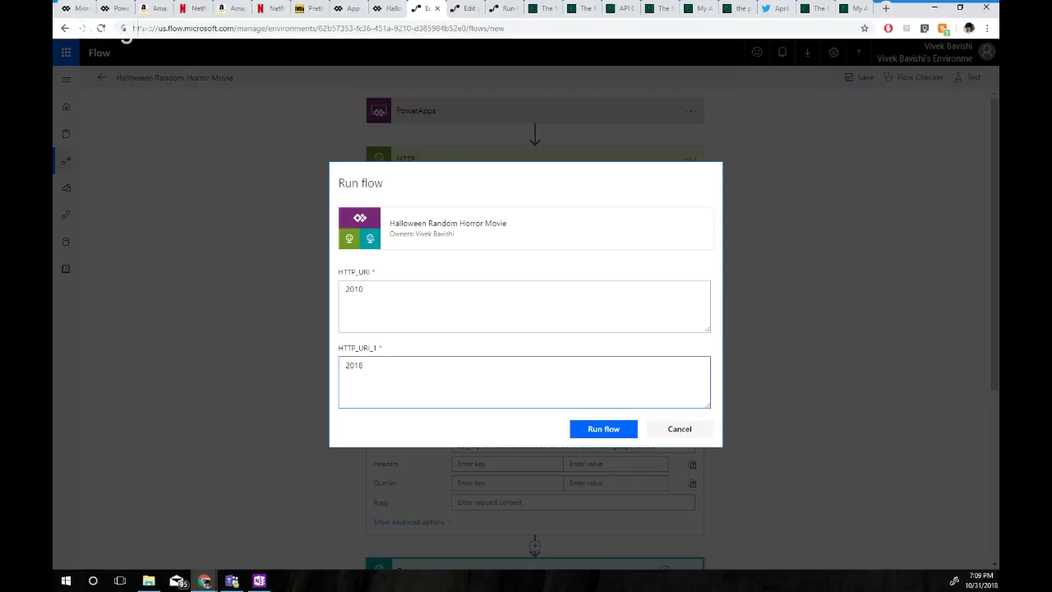
{"action": "left_click", "coordinate": [604, 428]}
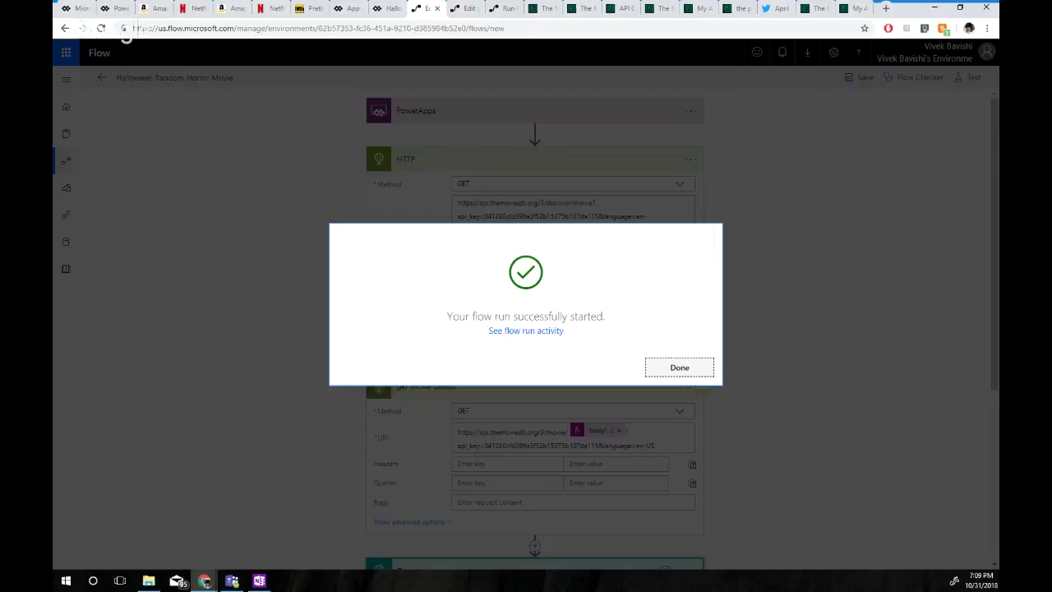
{"action": "left_click", "coordinate": [680, 368]}
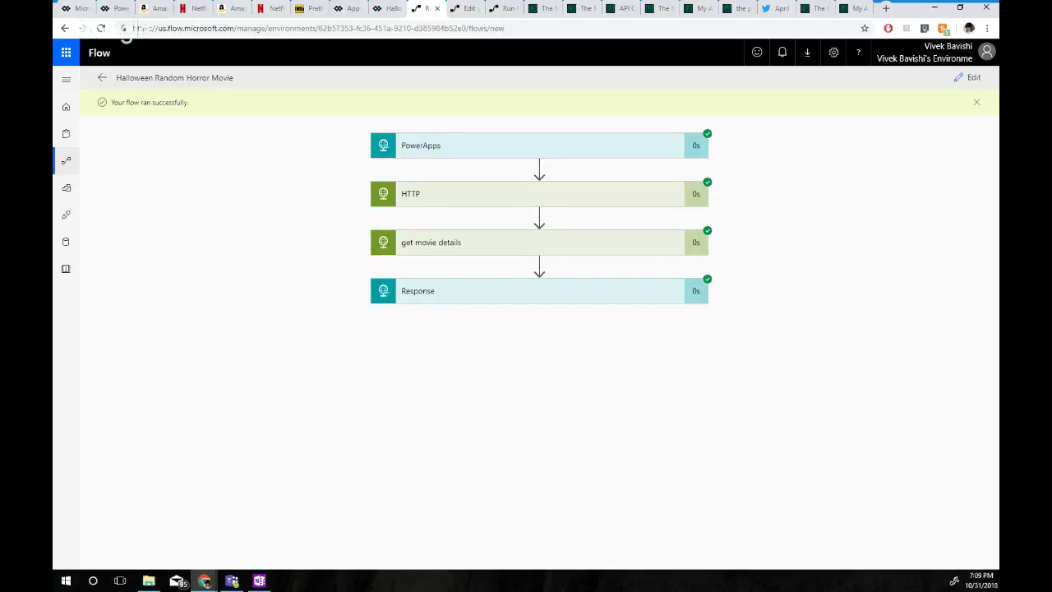
Examine the HTTP action's request URI, output headers and movie results body in the test run
{"action": "left_click", "coordinate": [539, 194]}
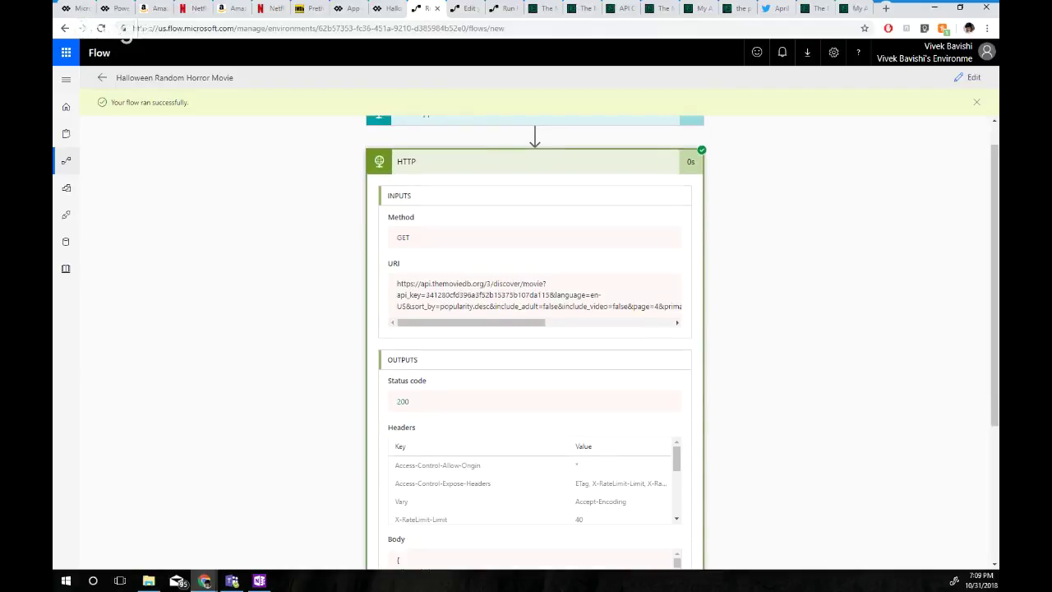
{"action": "scroll", "coordinate": [534, 426], "scroll_direction": "down", "scroll_amount": 3}
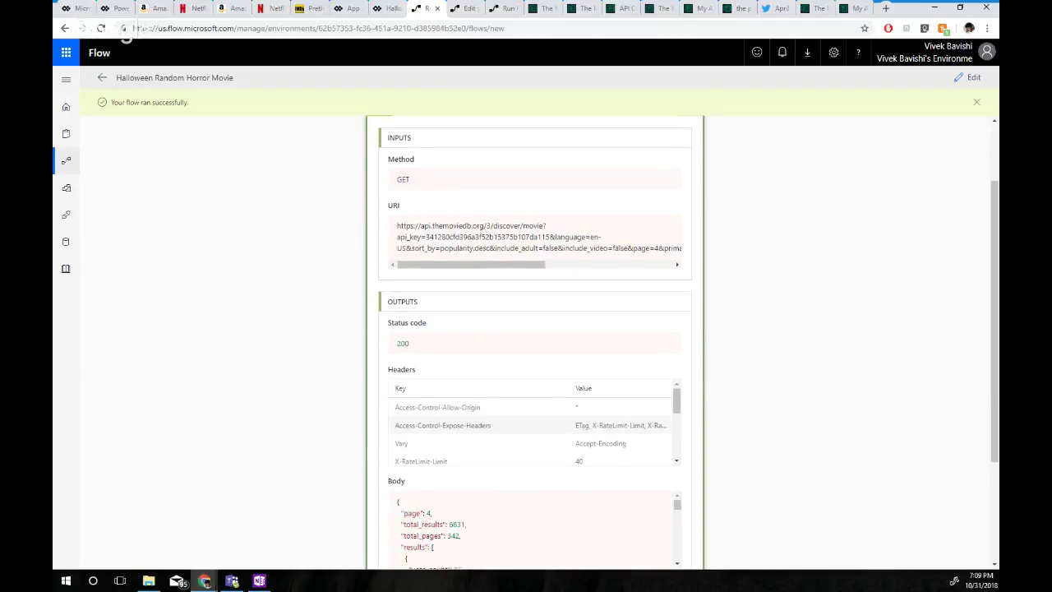
{"action": "scroll", "coordinate": [534, 341], "scroll_direction": "down", "scroll_amount": 1}
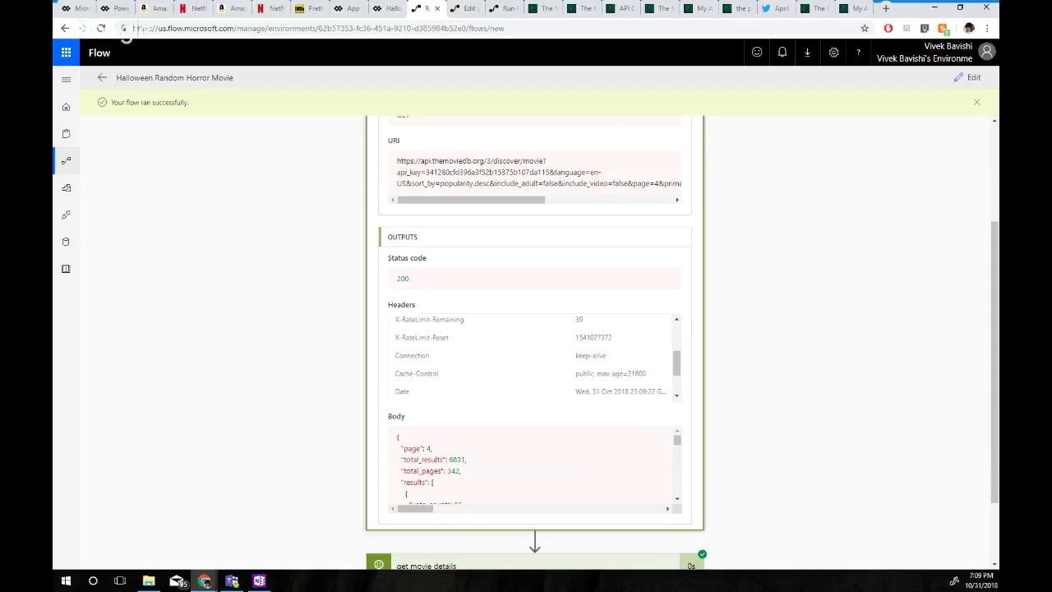
{"action": "scroll", "coordinate": [535, 465], "scroll_direction": "down", "scroll_amount": 2}
{"action": "scroll", "coordinate": [534, 465], "scroll_direction": "down", "scroll_amount": 3}
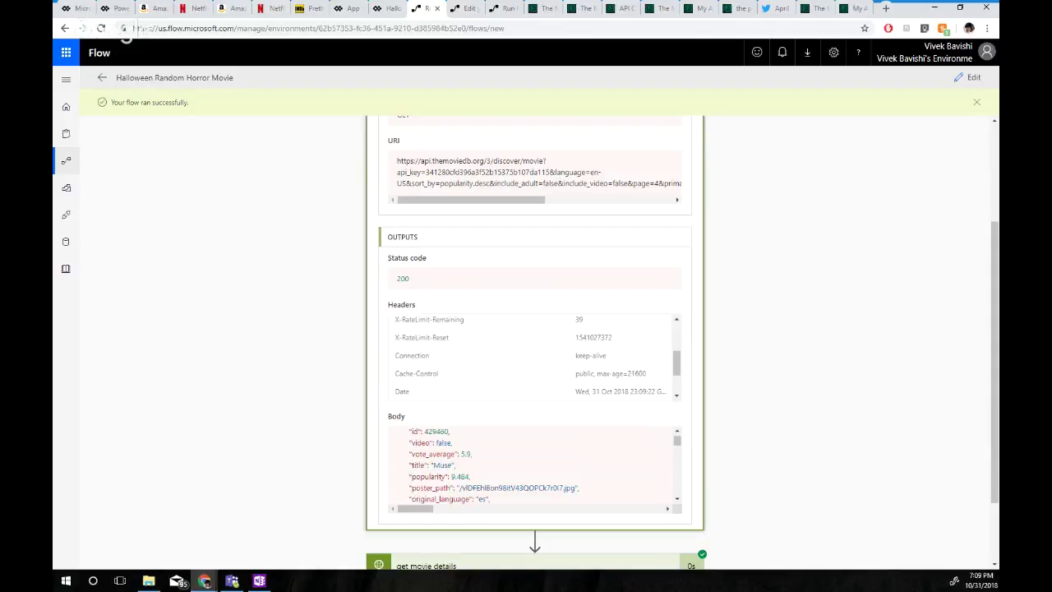
{"action": "scroll", "coordinate": [535, 465], "scroll_direction": "down", "scroll_amount": 2}
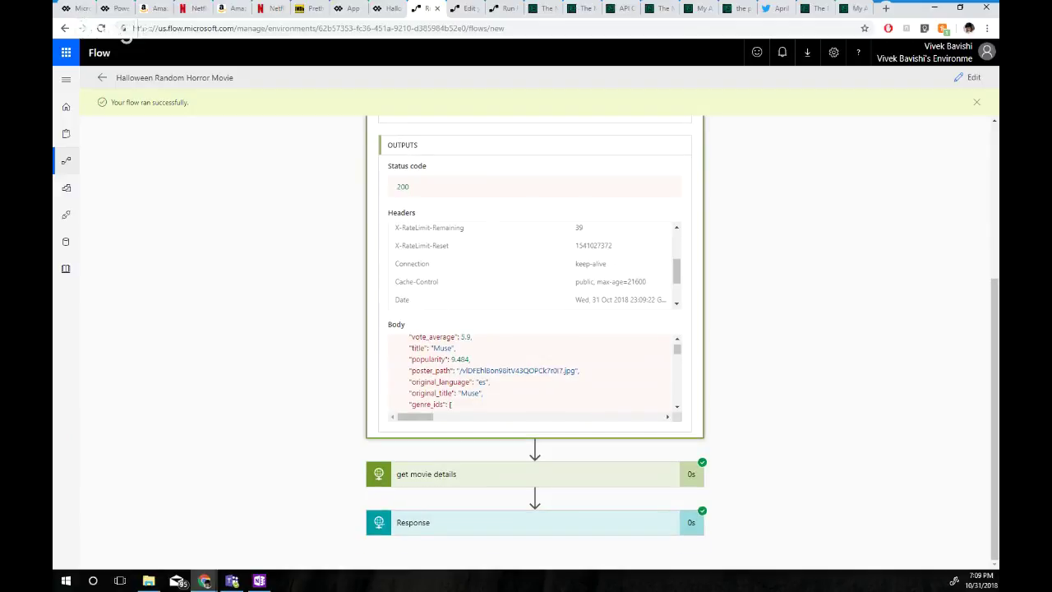
Examine the get movie details action's request URI, status code, headers and output body in the test run
{"action": "left_click", "coordinate": [426, 473]}
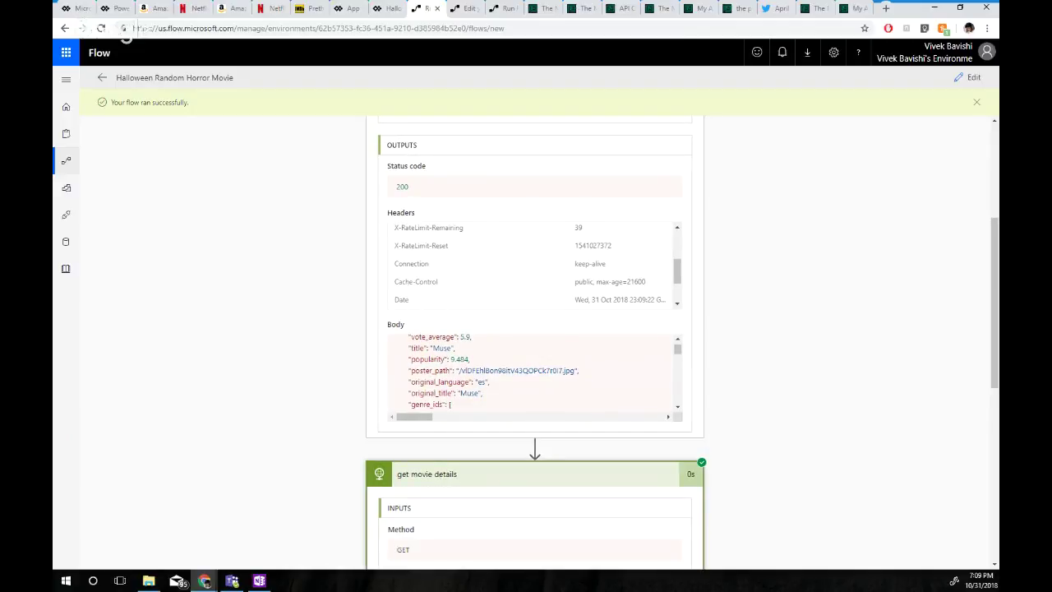
{"action": "scroll", "coordinate": [535, 343], "scroll_direction": "down", "scroll_amount": 4}
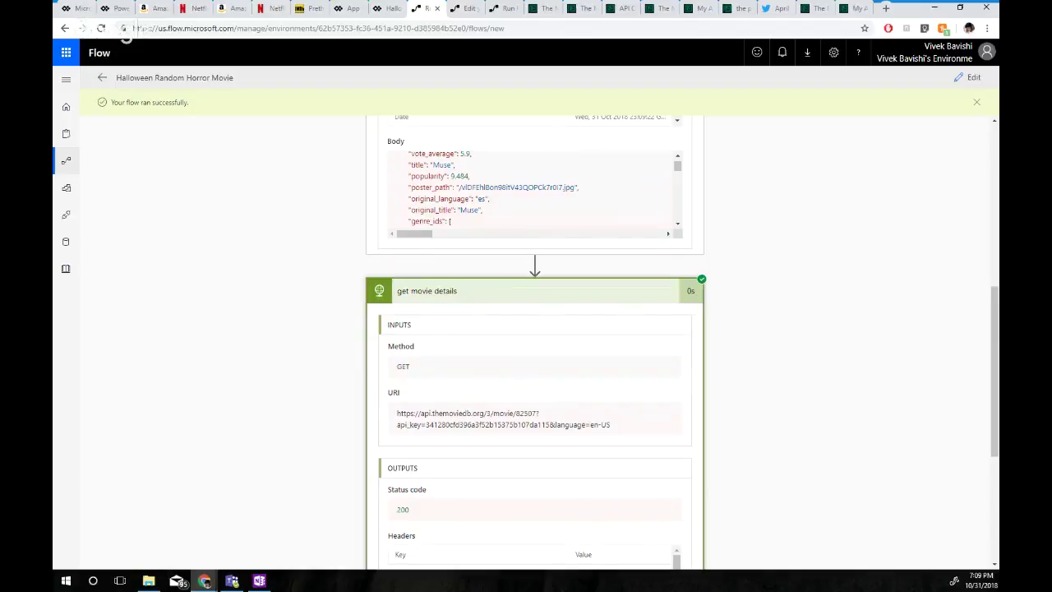
{"action": "scroll", "coordinate": [534, 343], "scroll_direction": "down", "scroll_amount": 2}
{"action": "scroll", "coordinate": [534, 343], "scroll_direction": "down", "scroll_amount": 1}
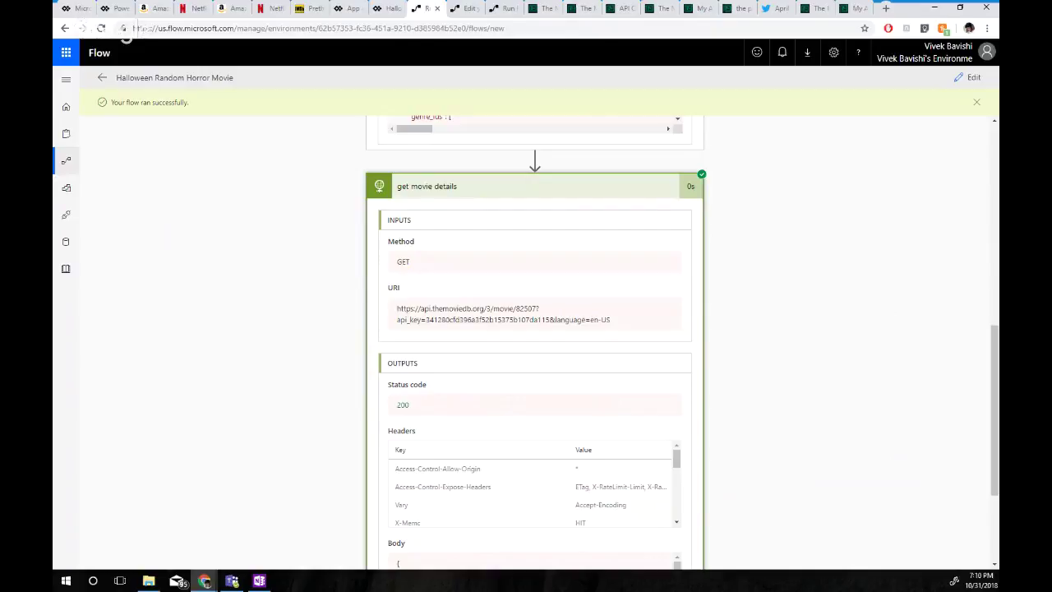
{"action": "scroll", "coordinate": [534, 387], "scroll_direction": "down", "scroll_amount": 1}
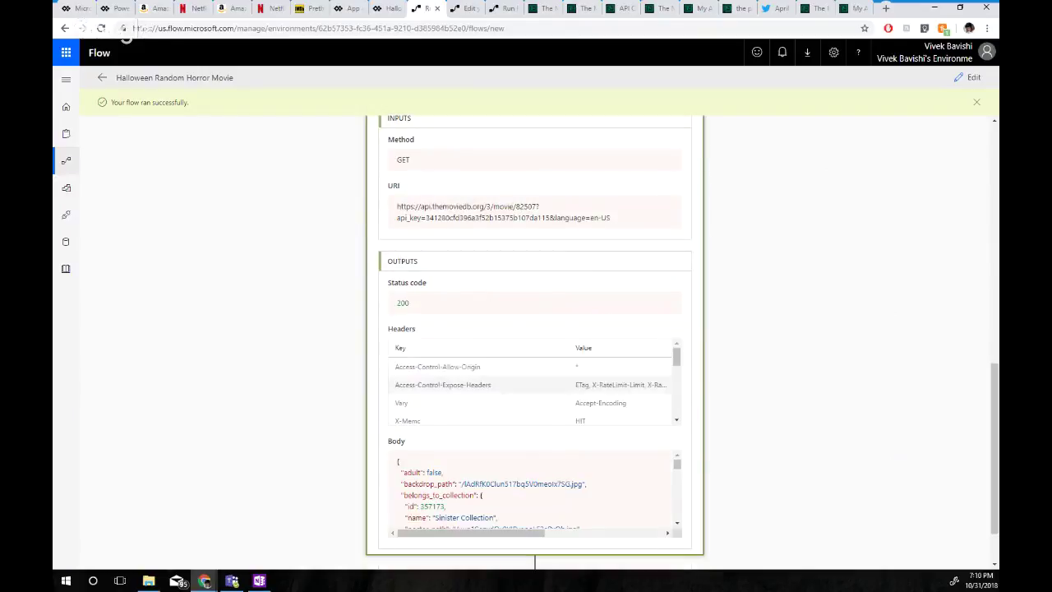
{"action": "scroll", "coordinate": [535, 386], "scroll_direction": "down", "scroll_amount": 1}
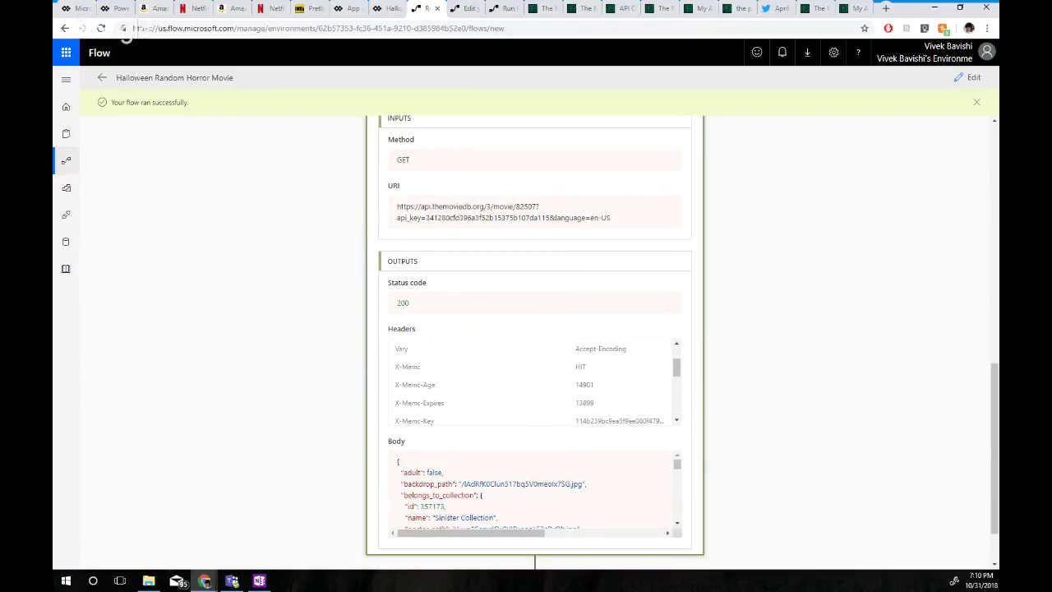
{"action": "scroll", "coordinate": [534, 489], "scroll_direction": "down", "scroll_amount": 2}
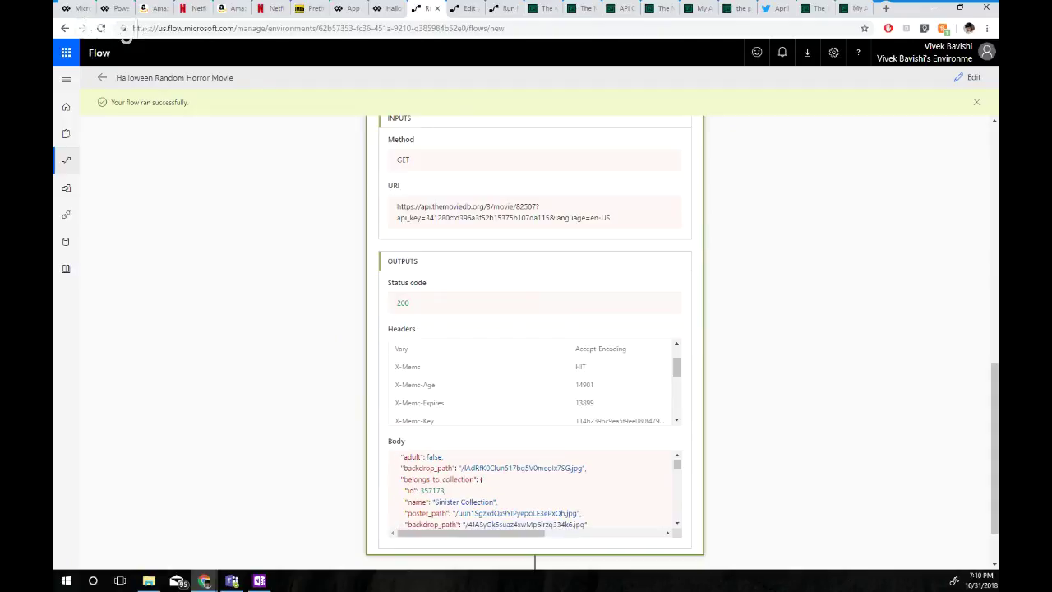
{"action": "scroll", "coordinate": [535, 489], "scroll_direction": "down", "scroll_amount": 2}
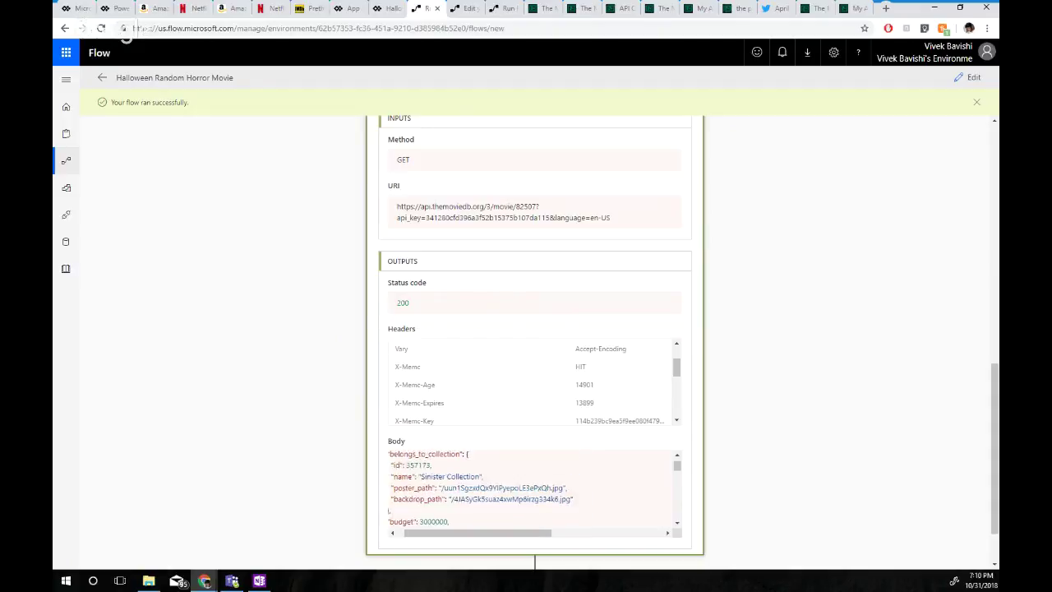
Copy the complete JSON output body of the get movie details action, from opening to closing brace
{"action": "scroll", "coordinate": [535, 489], "scroll_direction": "left", "scroll_amount": 1}
{"action": "left_click", "coordinate": [677, 455]}
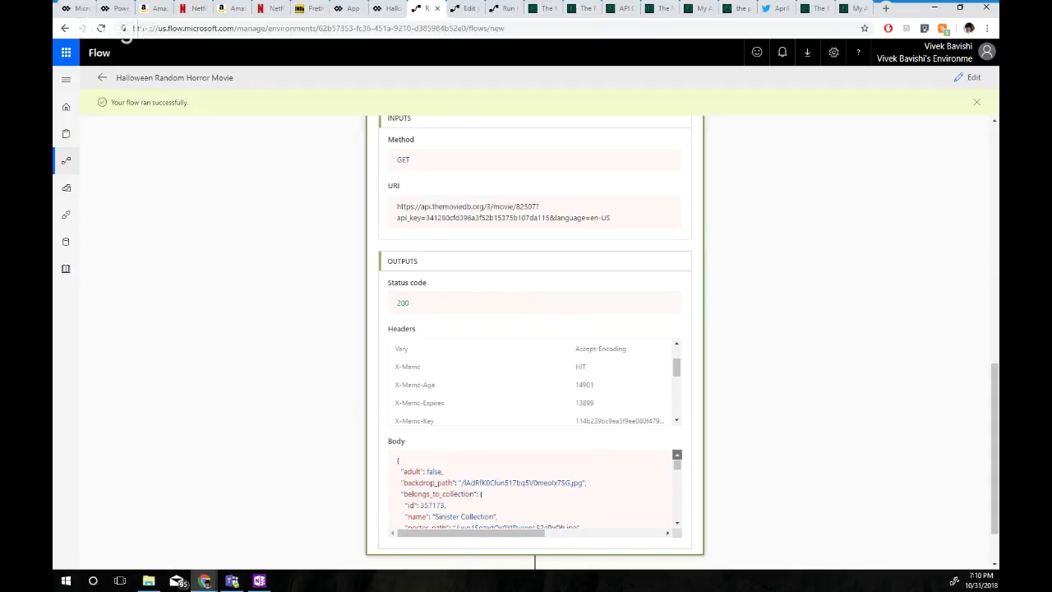
{"action": "left_click_drag", "start_coordinate": [397, 462], "coordinate": [407, 543]}
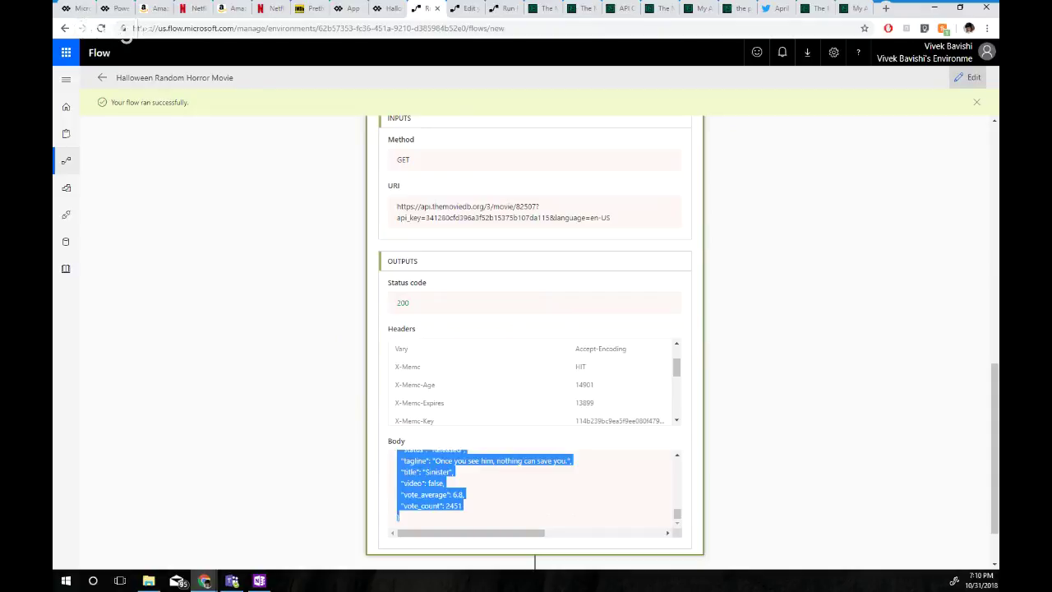
Return to editing the flow and generate the Response action's body JSON schema from the copied movie details as sample payload
{"action": "left_click", "coordinate": [969, 77]}
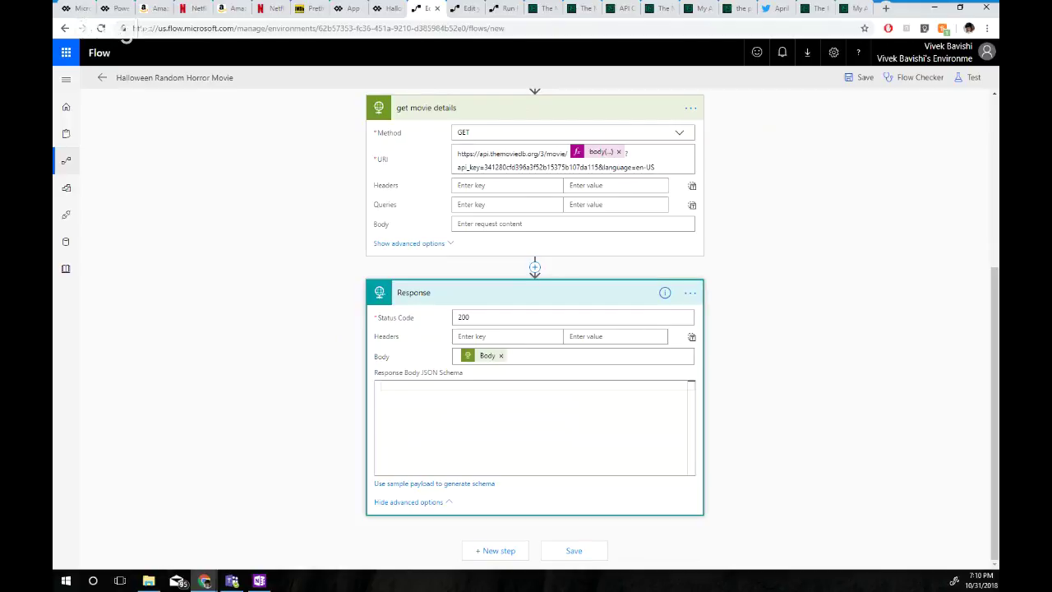
{"action": "left_click", "coordinate": [434, 484]}
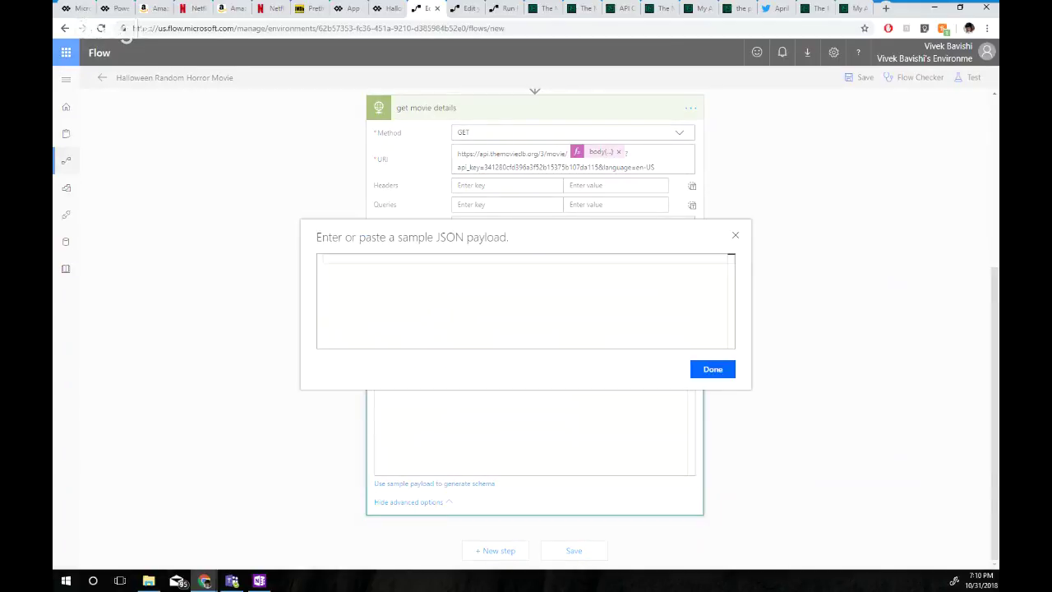
{"action": "key", "text": "Escape"}
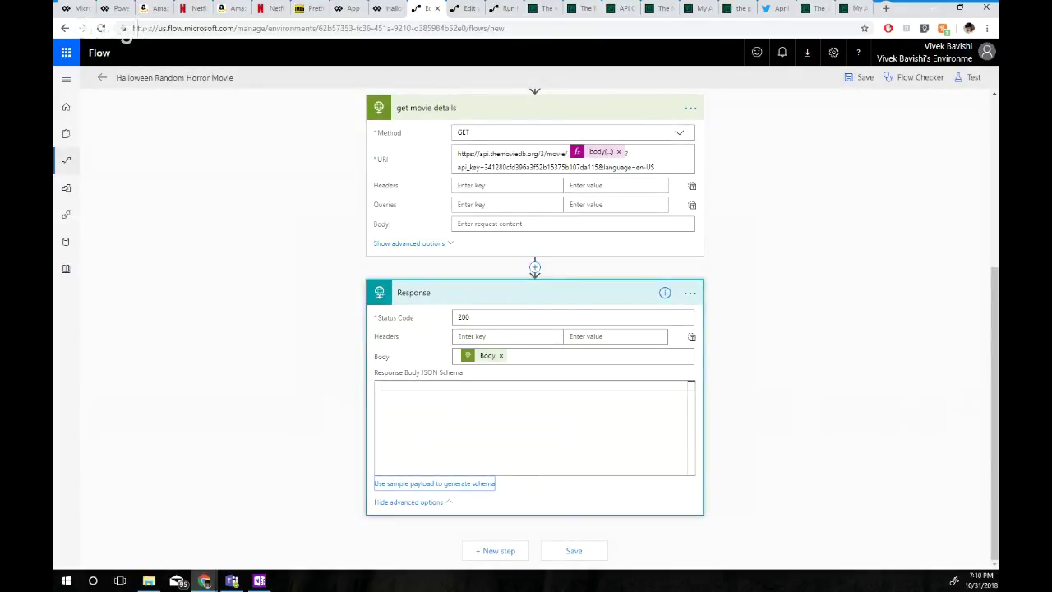
{"action": "key", "text": "Return"}
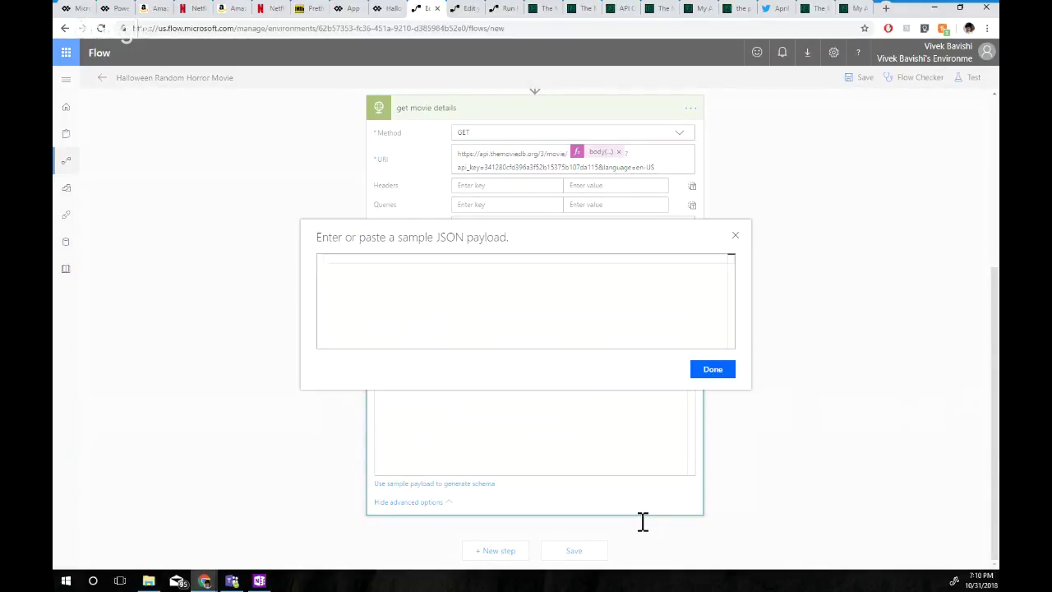
{"action": "key", "text": "ctrl+v"}
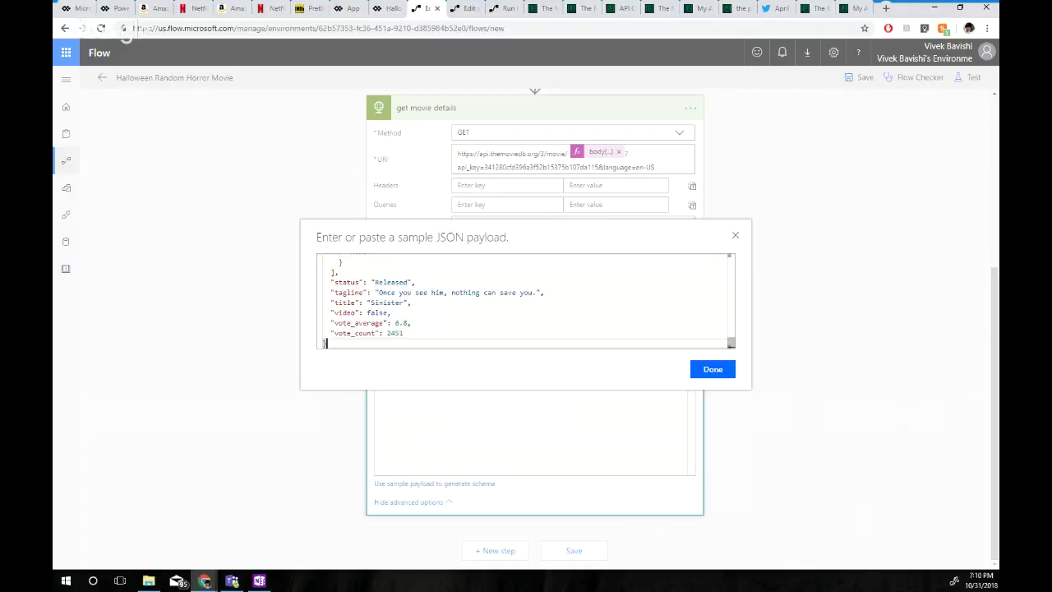
{"action": "scroll", "coordinate": [527, 301], "scroll_direction": "up", "scroll_amount": 3}
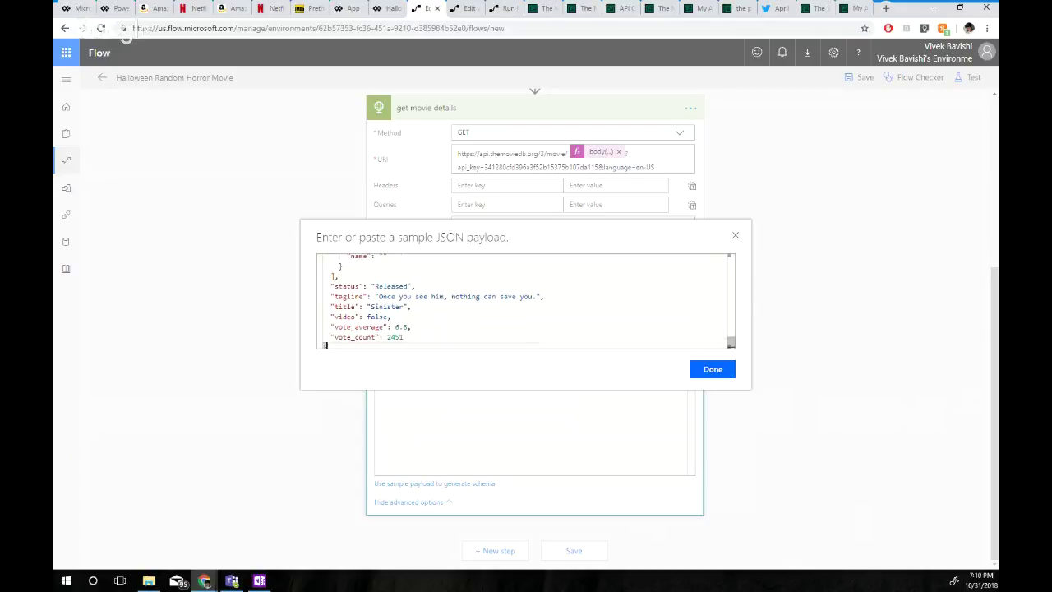
{"action": "scroll", "coordinate": [526, 301], "scroll_direction": "up", "scroll_amount": 1}
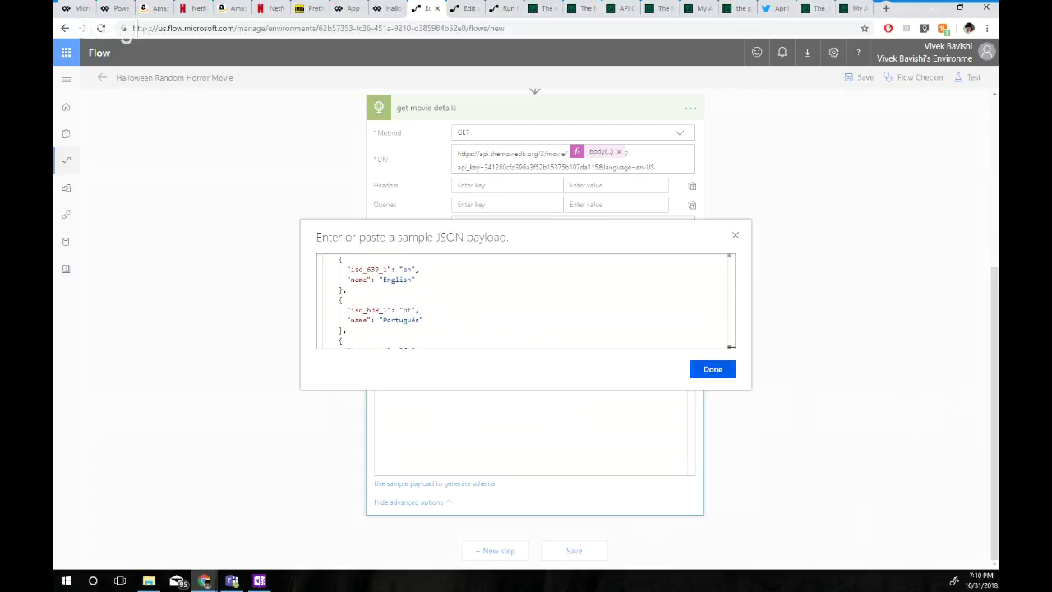
{"action": "left_click", "coordinate": [713, 369]}
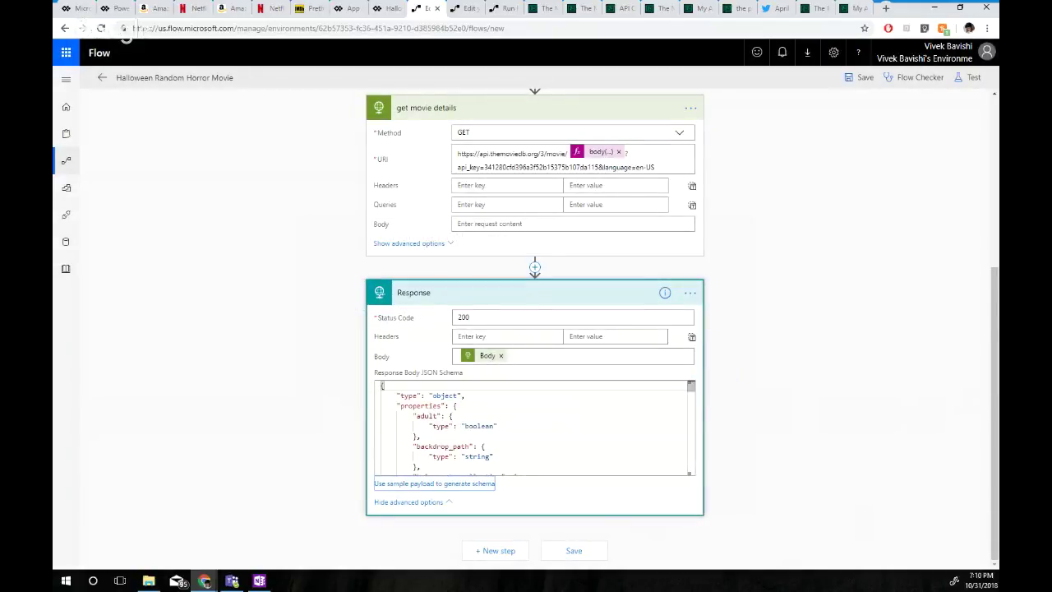
{"action": "scroll", "coordinate": [535, 428], "scroll_direction": "down", "scroll_amount": 2}
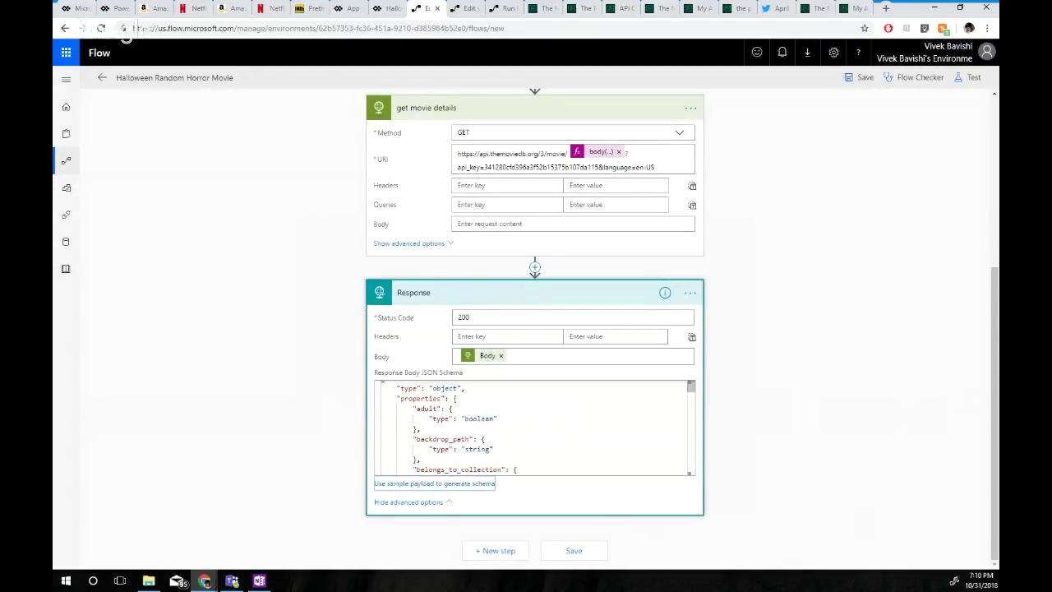
Examine the movie details output body in the earlier Random Movie Generator run for comparison with the generated schema
{"action": "scroll", "coordinate": [535, 427], "scroll_direction": "up", "scroll_amount": 1}
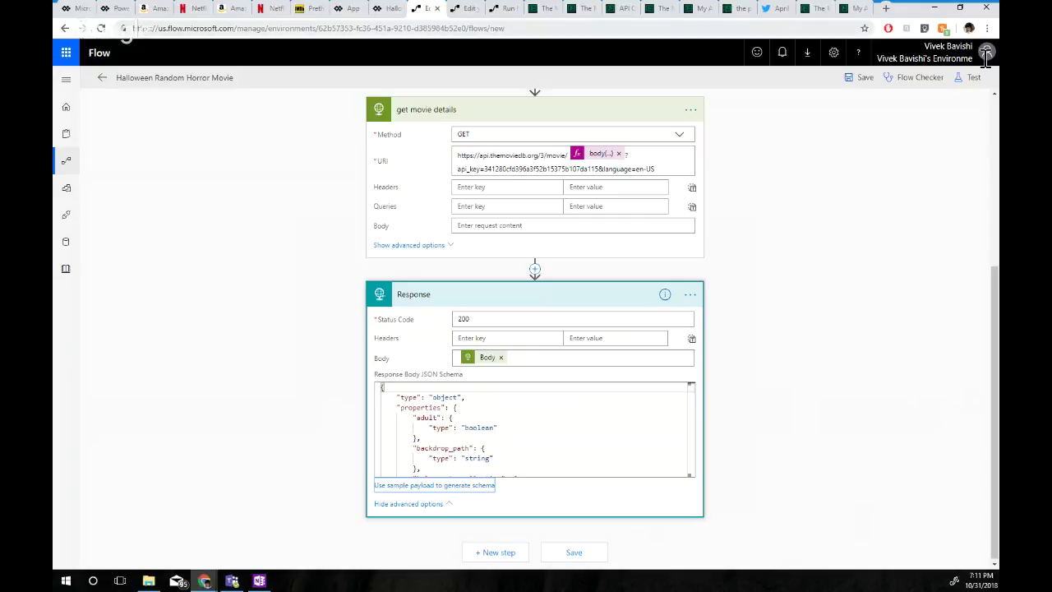
{"action": "key", "text": "ctrl+Tab"}
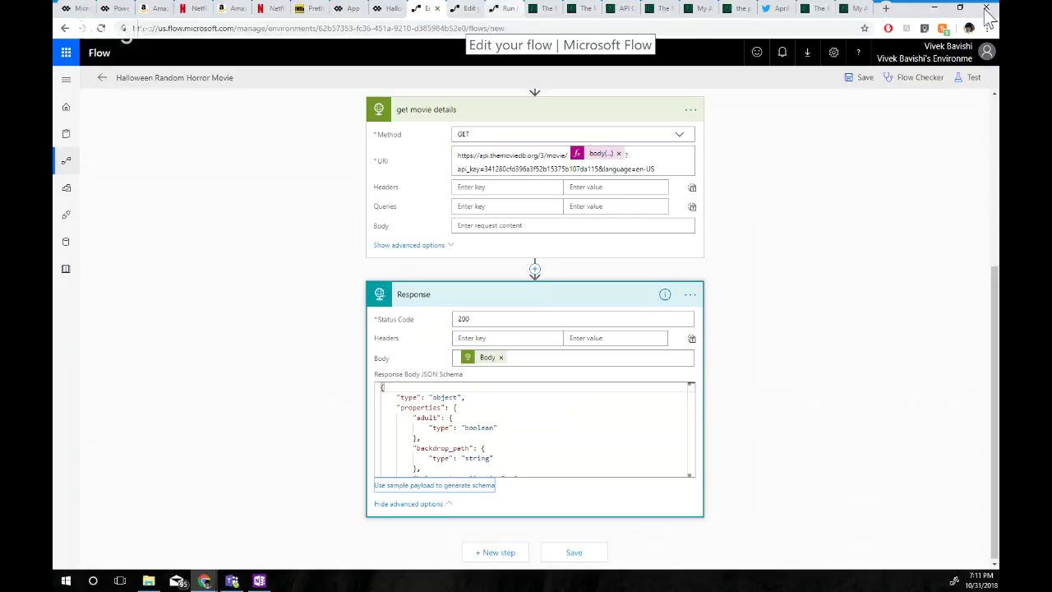
{"action": "key", "text": "ctrl+Tab"}
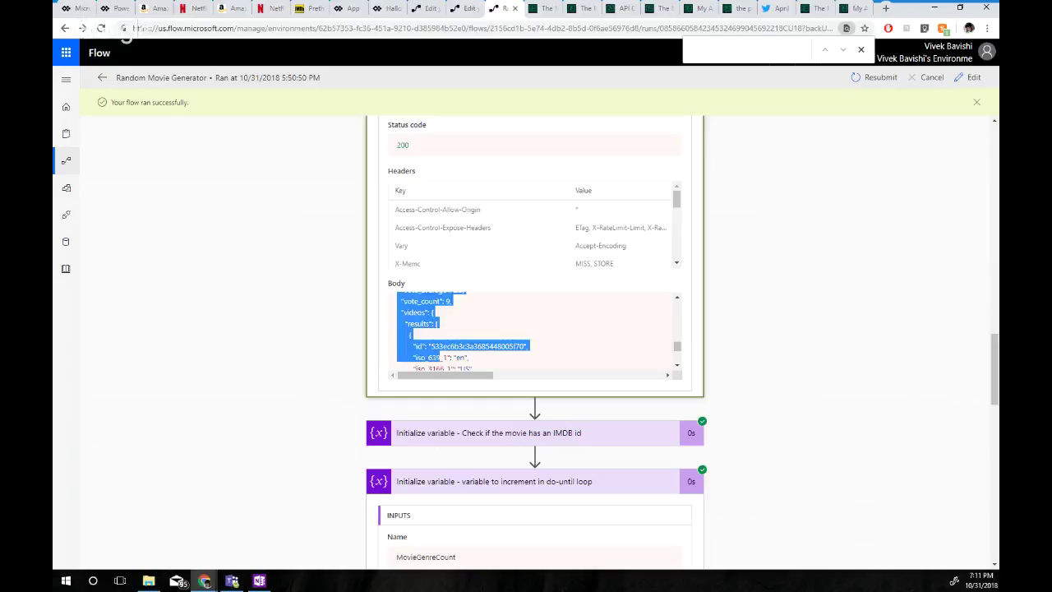
{"action": "scroll", "coordinate": [534, 328], "scroll_direction": "up", "scroll_amount": 5}
{"action": "scroll", "coordinate": [535, 329], "scroll_direction": "up", "scroll_amount": 6}
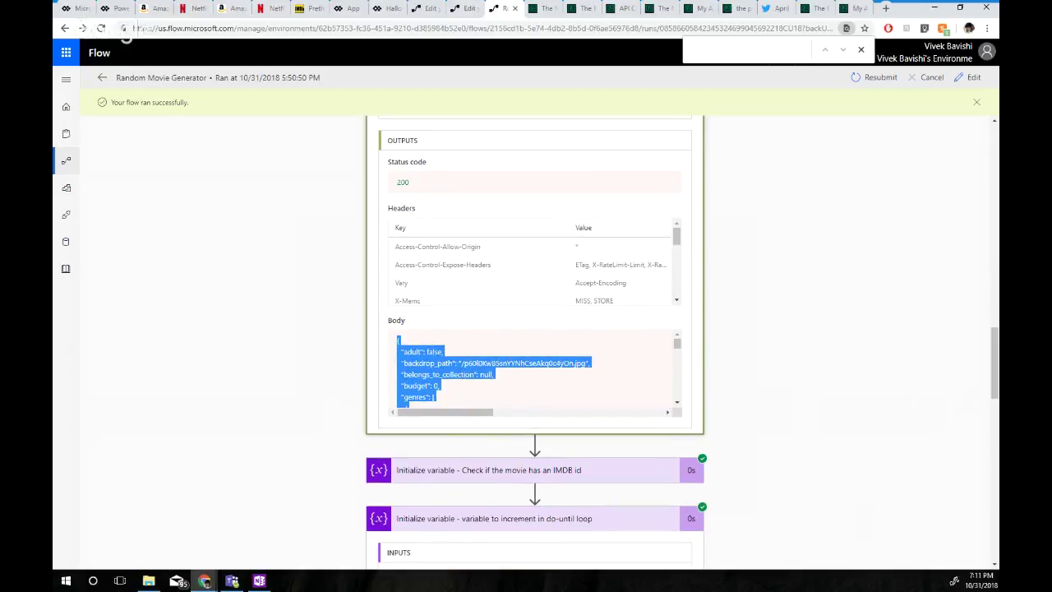
{"action": "key", "text": "ctrl+shift+Tab"}
{"action": "key", "text": "ctrl+shift+Tab"}
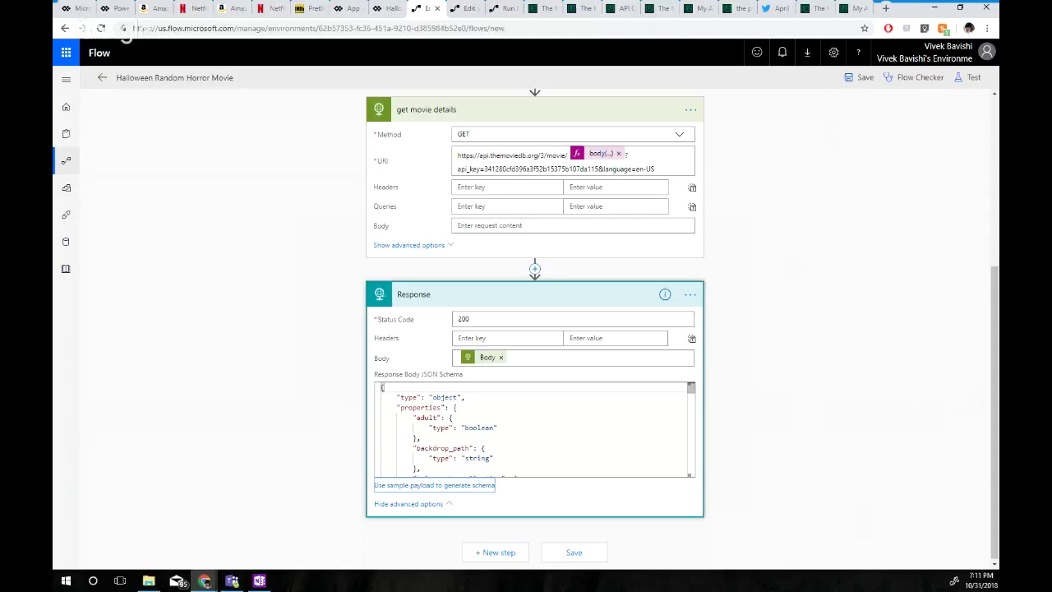
Review the generated Response body JSON schema and save the Halloween Random Horror Movie flow
{"action": "scroll", "coordinate": [535, 429], "scroll_direction": "down", "scroll_amount": 3}
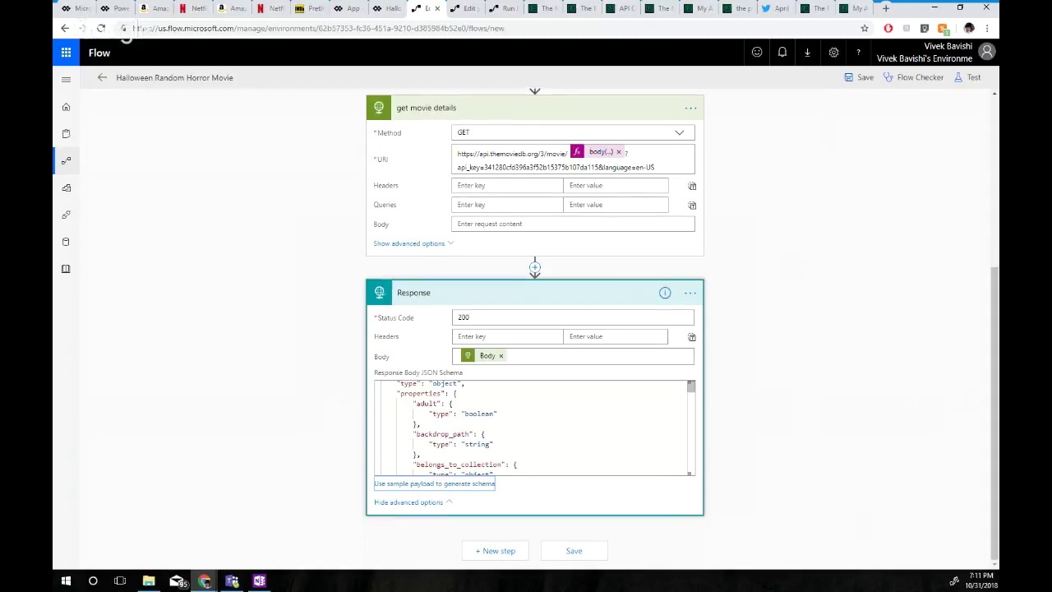
{"action": "scroll", "coordinate": [534, 427], "scroll_direction": "down", "scroll_amount": 3}
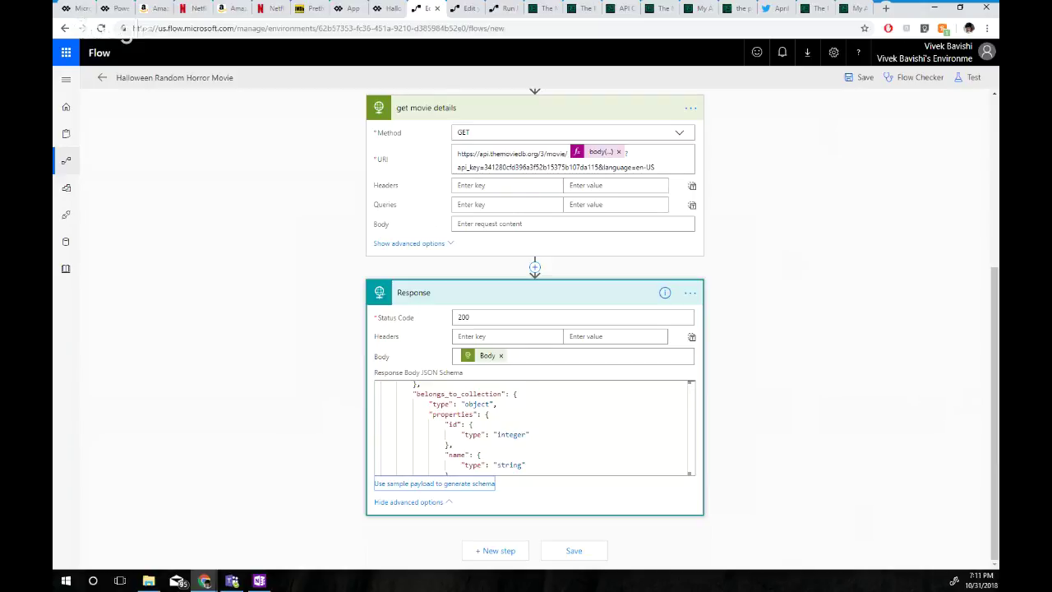
{"action": "key", "text": "ctrl+s"}
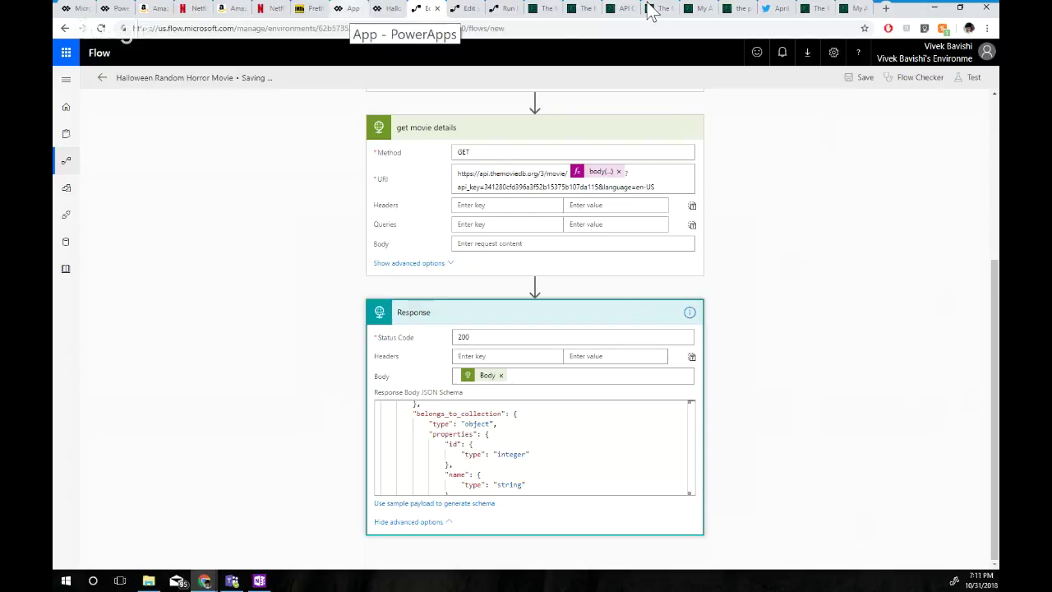
Switch to the blank app in PowerApps and apply the Office Orange theme
{"action": "left_click", "coordinate": [349, 9]}
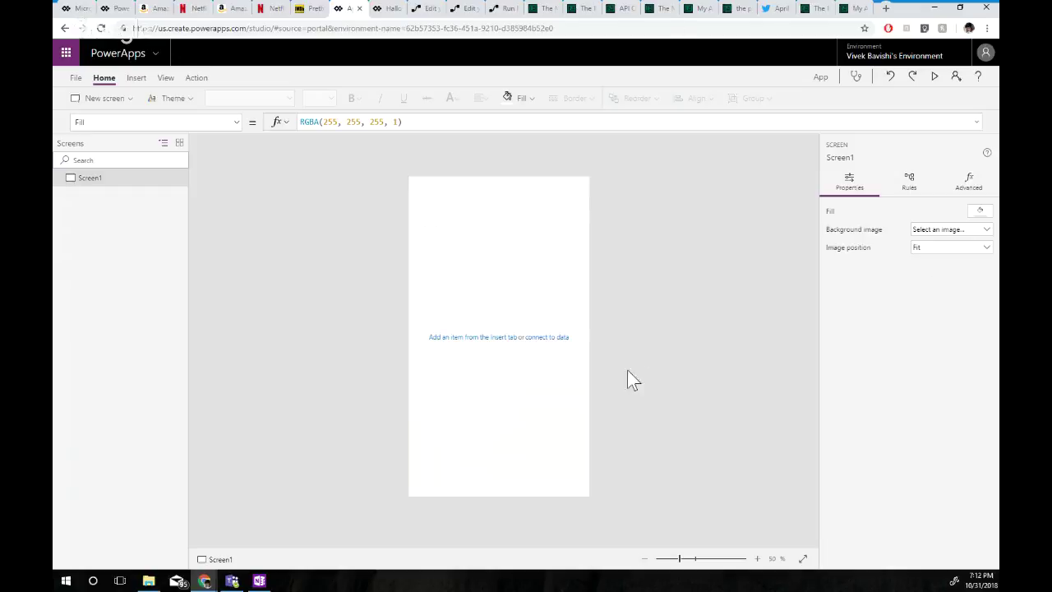
{"action": "left_click", "coordinate": [137, 78]}
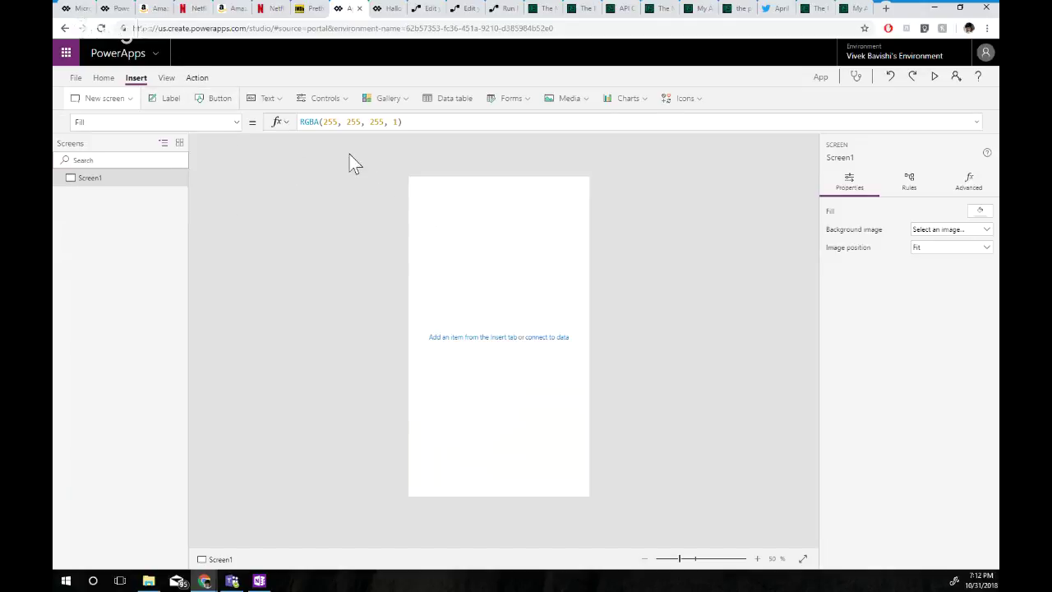
{"action": "left_click", "coordinate": [103, 78]}
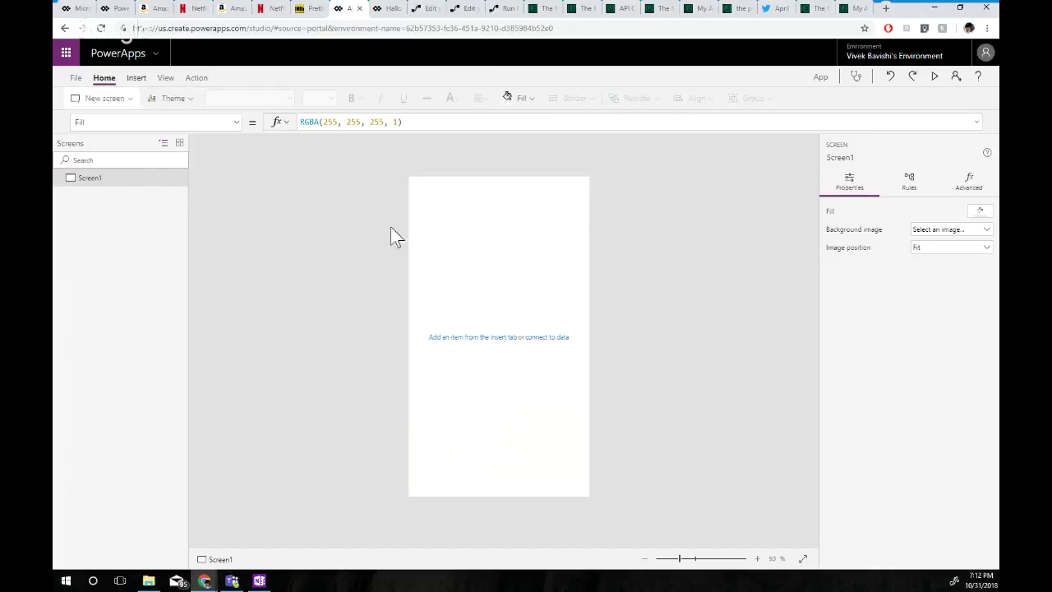
{"action": "left_click", "coordinate": [172, 98]}
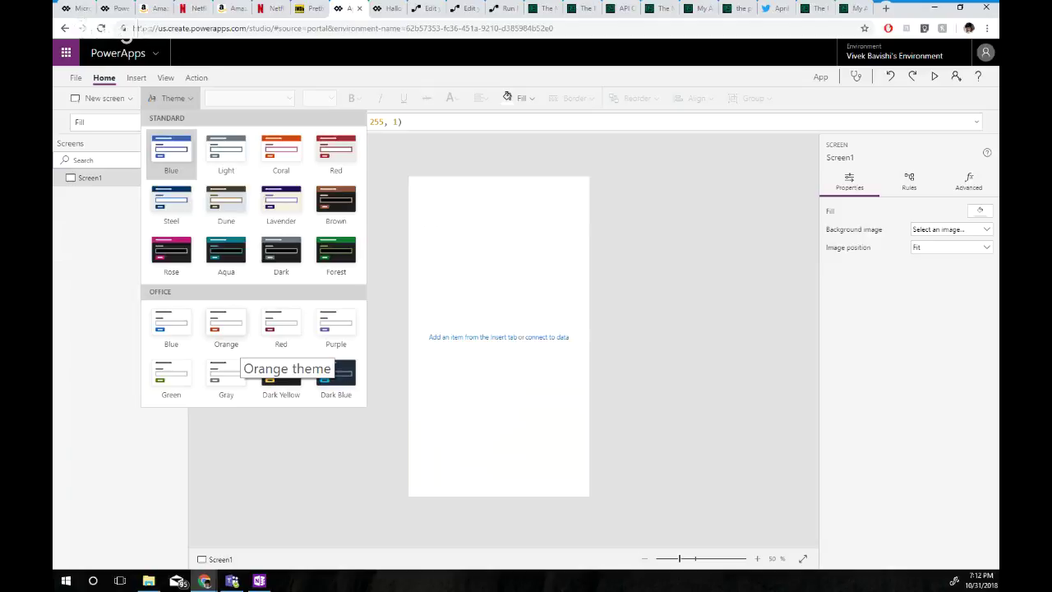
{"action": "left_click", "coordinate": [230, 334]}
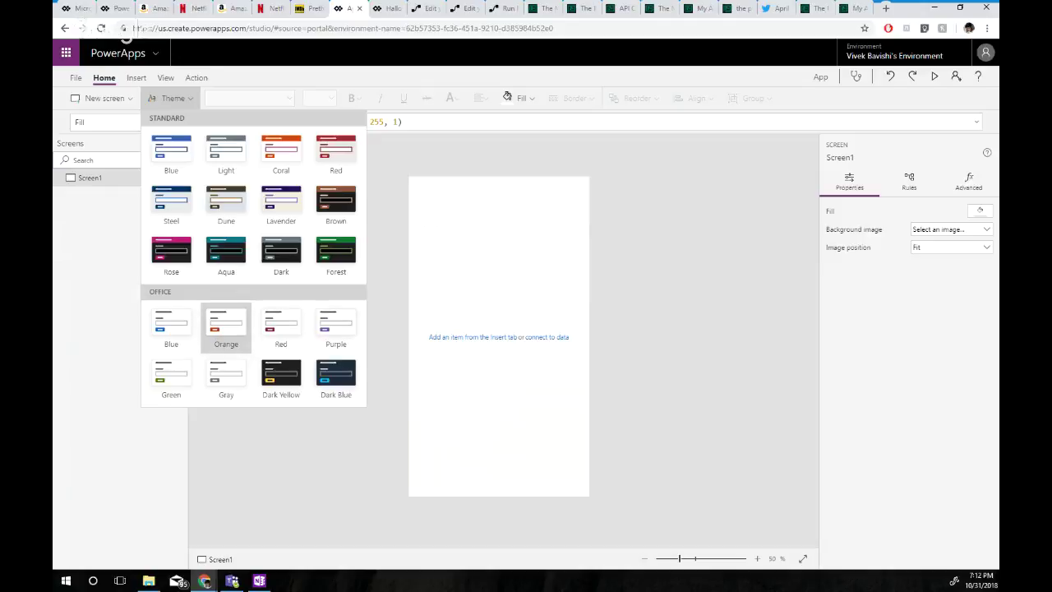
{"action": "left_click", "coordinate": [171, 98]}
{"action": "left_click", "coordinate": [753, 468]}
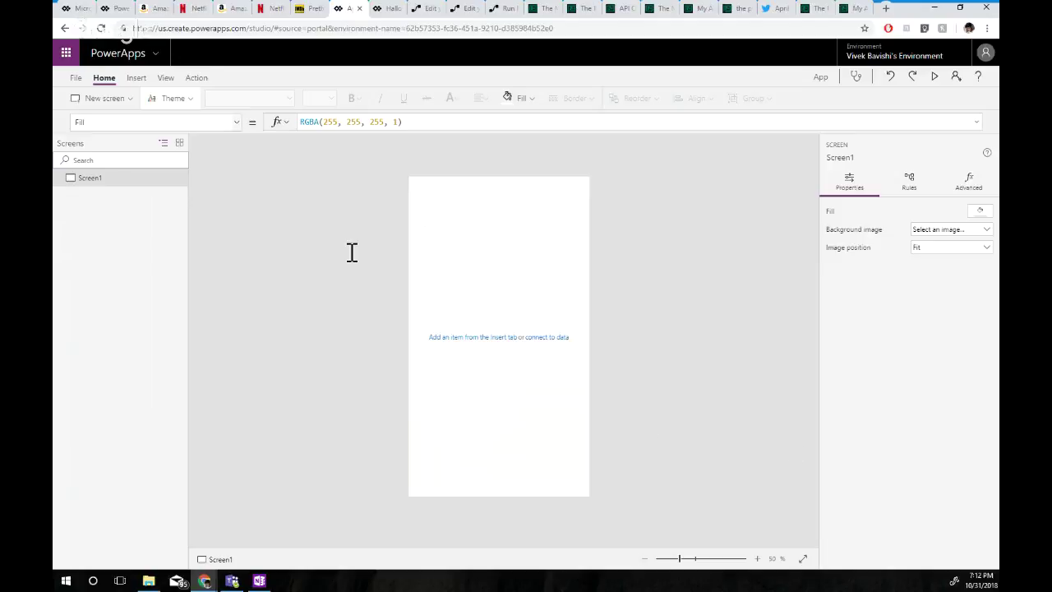
Add a button reading "Show me a horror movie!" near the bottom of Screen1, about 424 wide at about X 129, Y 981
{"action": "left_click", "coordinate": [137, 77]}
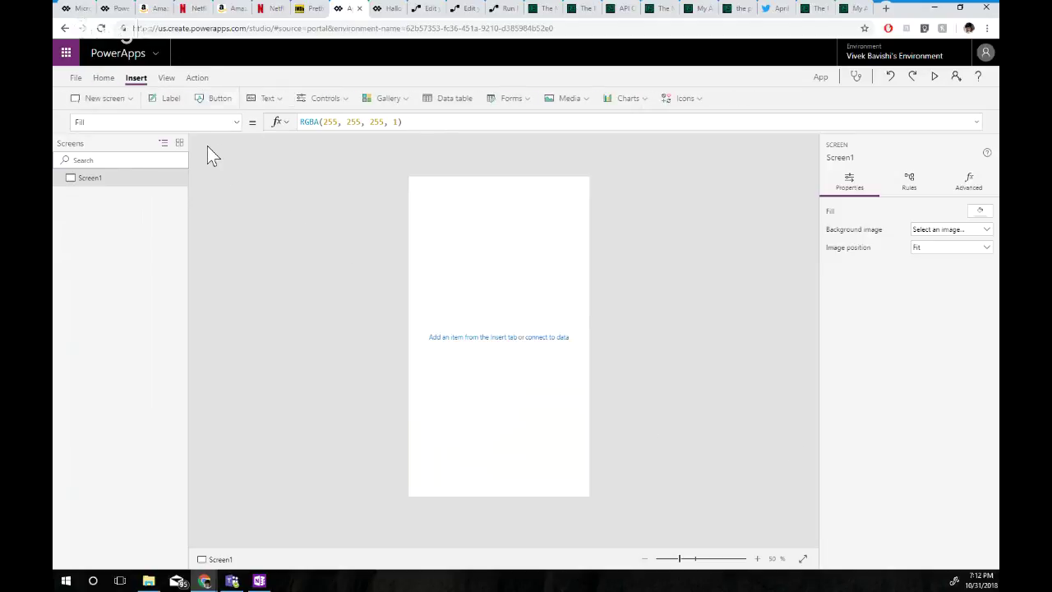
{"action": "left_click", "coordinate": [209, 98]}
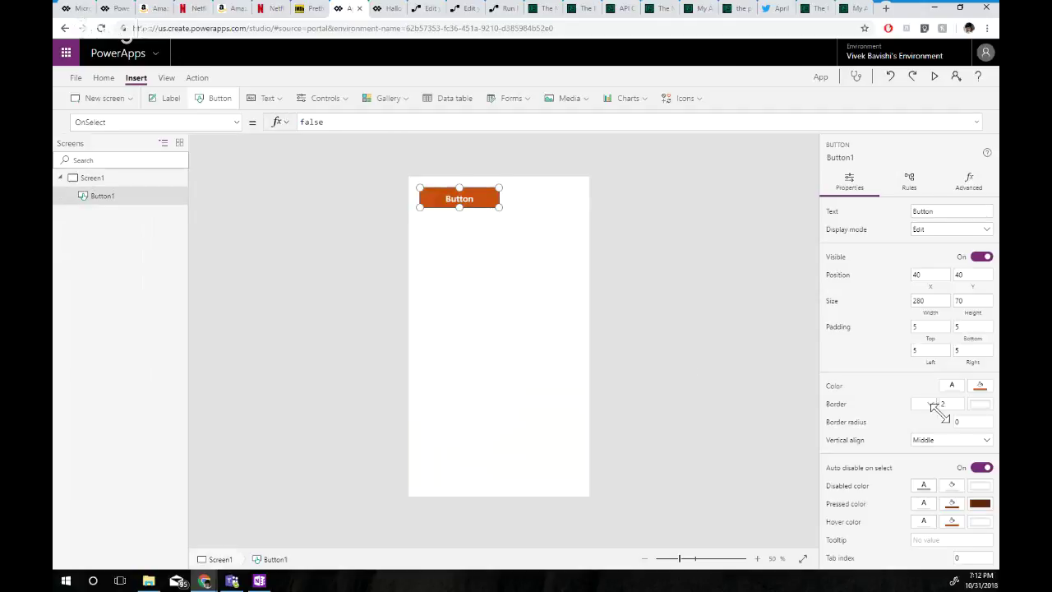
{"action": "left_click_drag", "start_coordinate": [459, 198], "coordinate": [499, 451]}
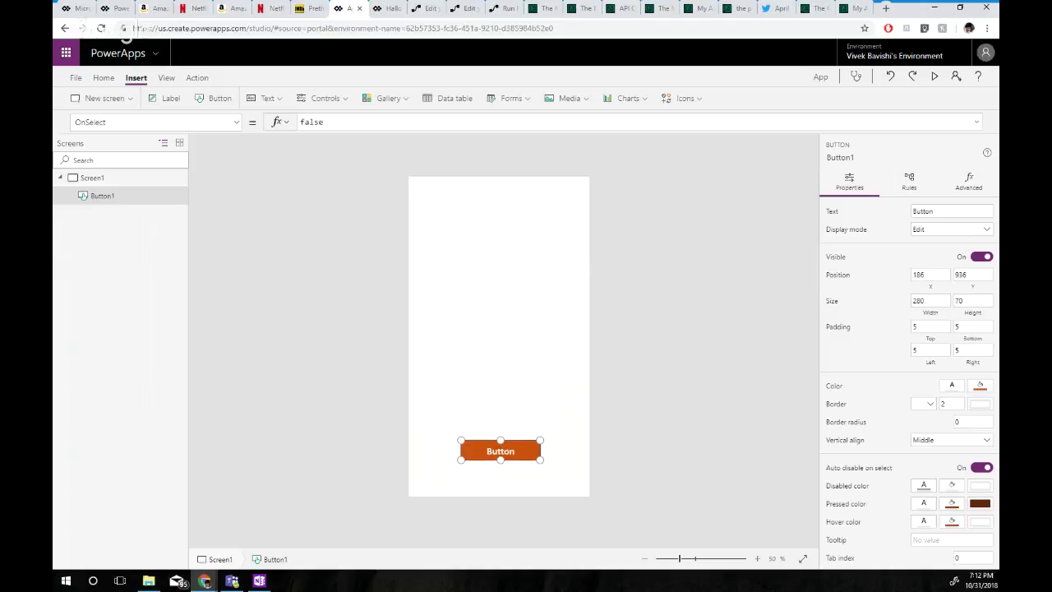
{"action": "double_click", "coordinate": [923, 212]}
{"action": "type", "text": "Show me a horror movie!"}
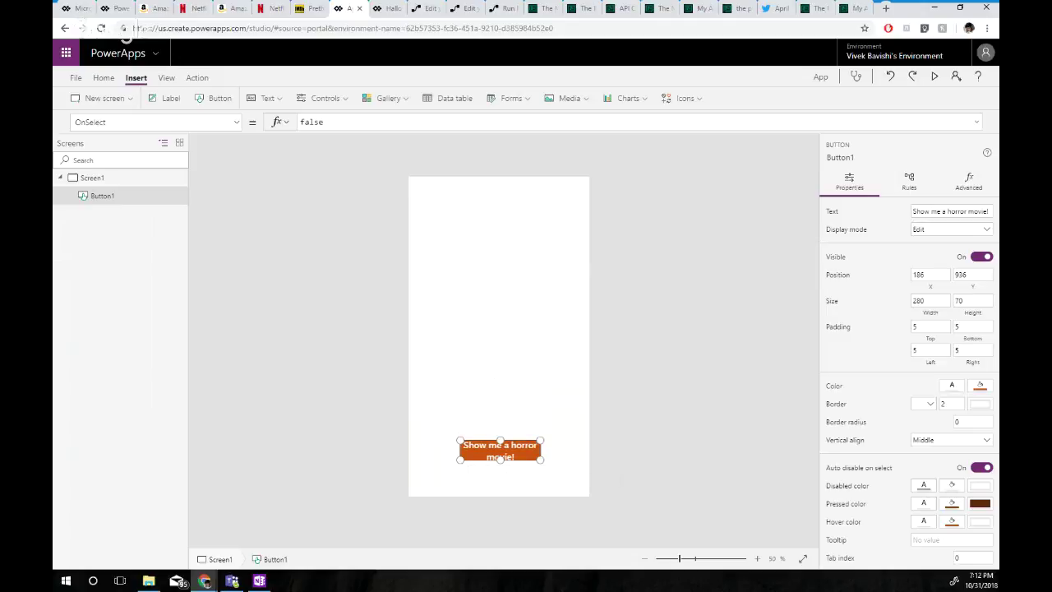
{"action": "left_click_drag", "start_coordinate": [458, 452], "coordinate": [505, 464]}
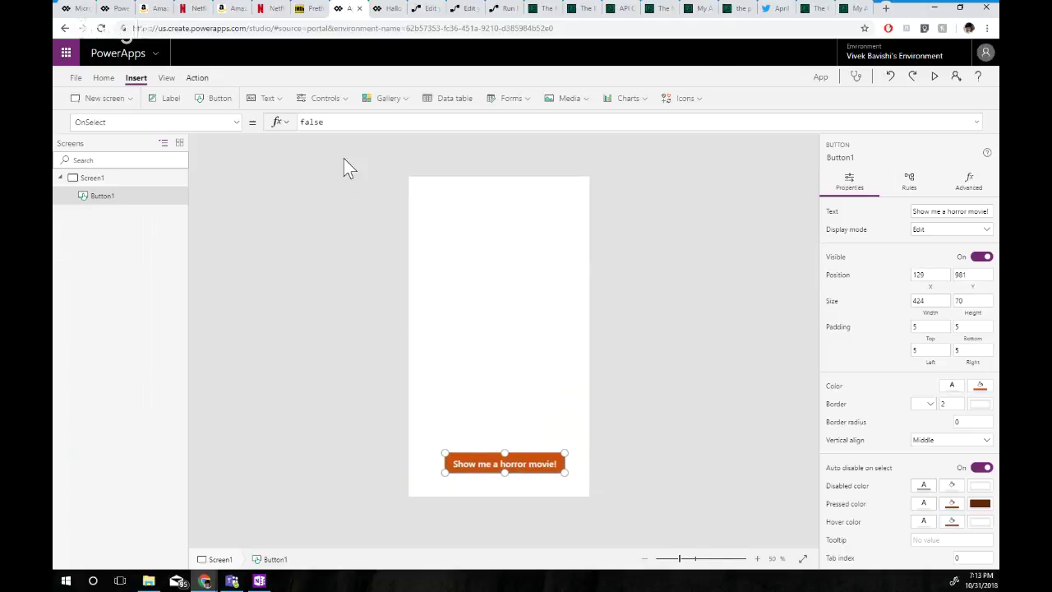
Associate the Halloween Random Horror Movie flow with the button's OnSelect action
{"action": "left_click", "coordinate": [197, 78]}
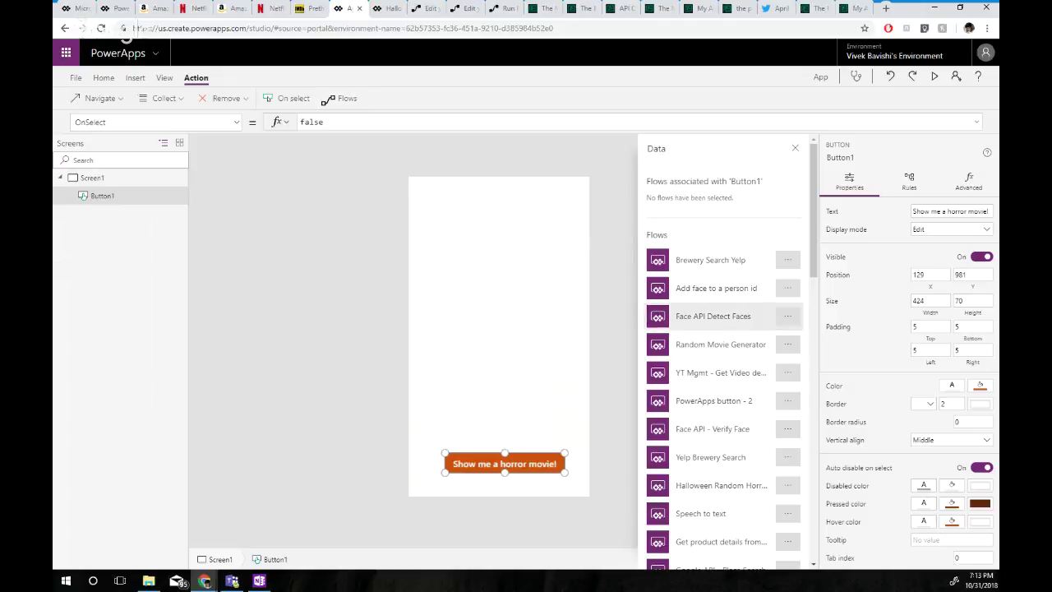
{"action": "scroll", "coordinate": [724, 354], "scroll_direction": "down", "scroll_amount": 2}
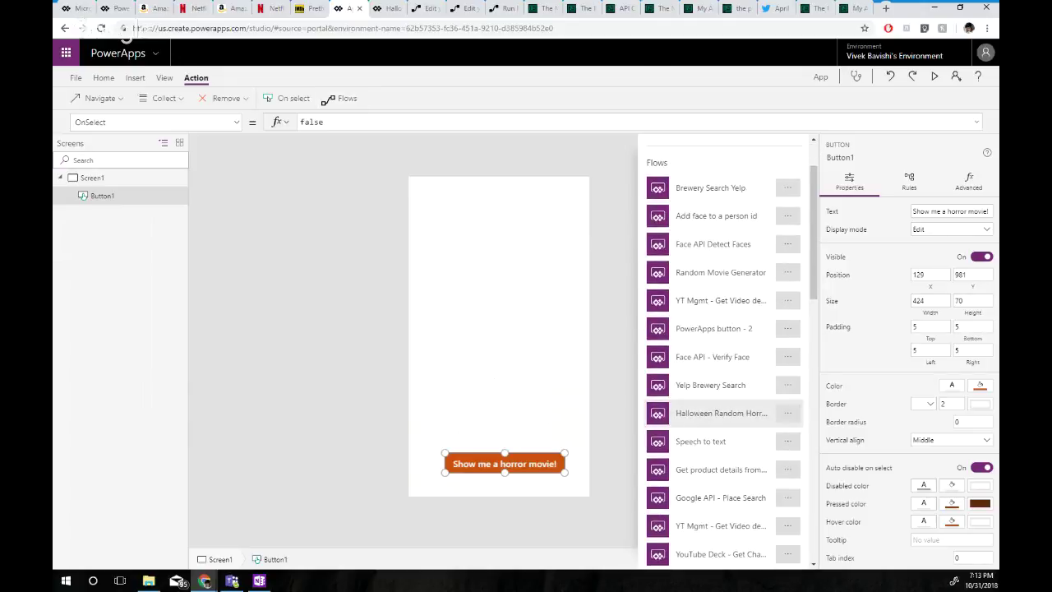
{"action": "left_click", "coordinate": [715, 413]}
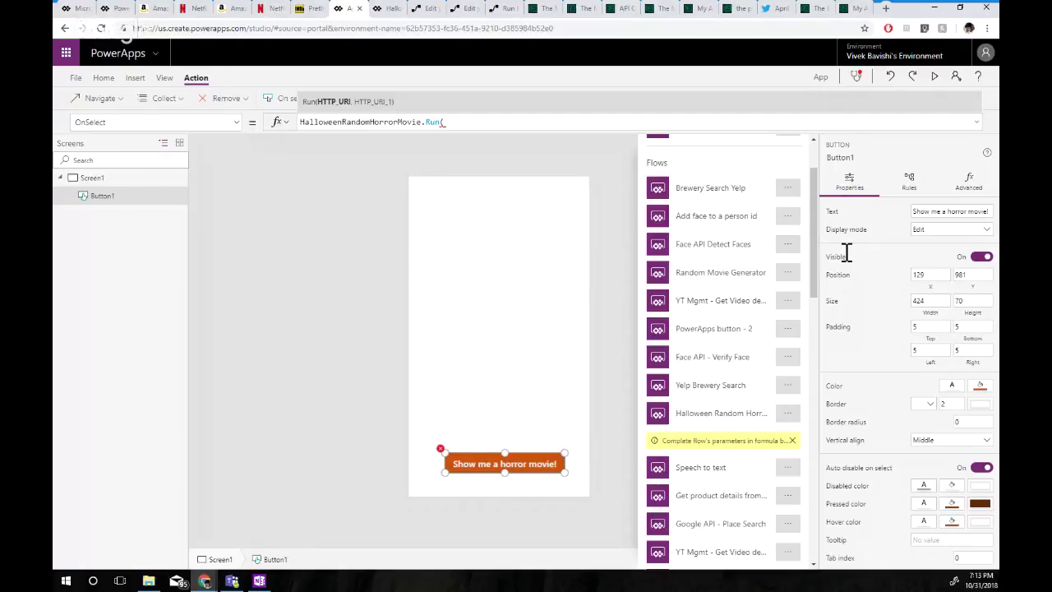
{"action": "type", "text": "\"20"}
{"action": "key", "text": "BackSpace"}
{"action": "key", "text": "BackSpace"}
{"action": "key", "text": "BackSpace"}
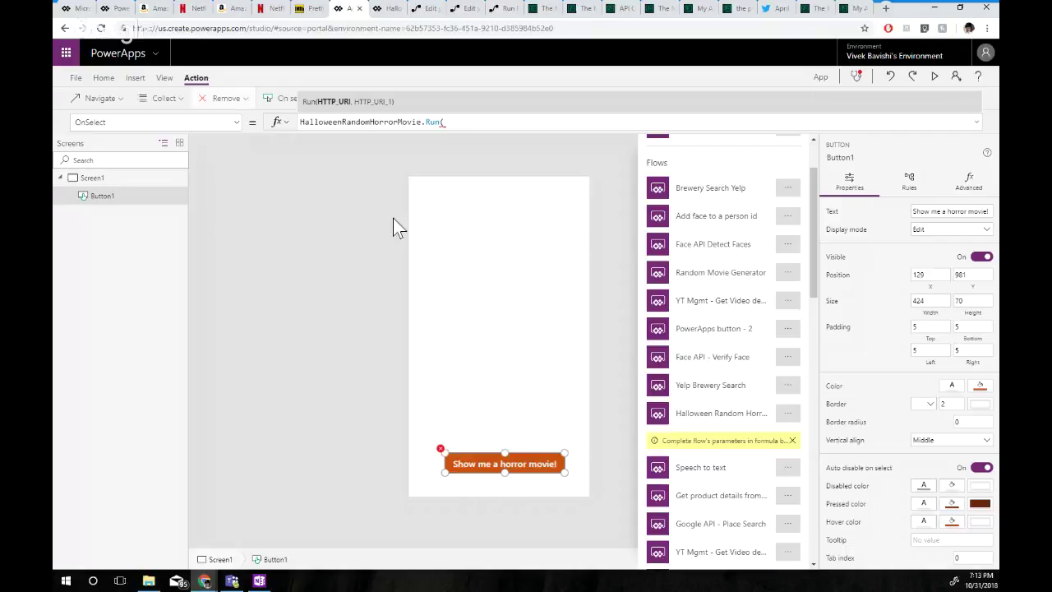
Insert two text input controls on Screen1
{"action": "left_click", "coordinate": [136, 78]}
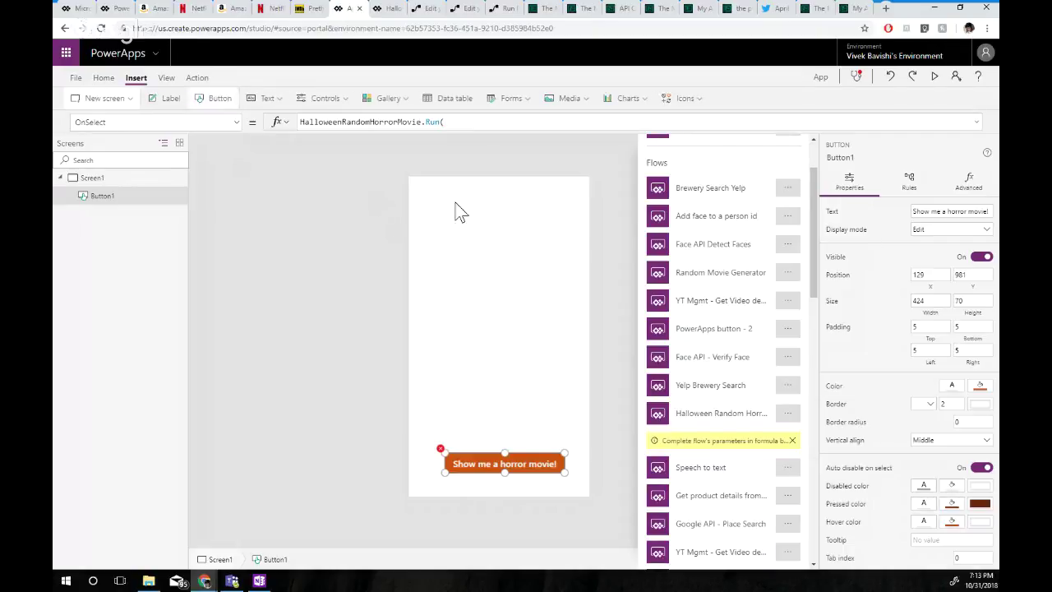
{"action": "left_click", "coordinate": [273, 98]}
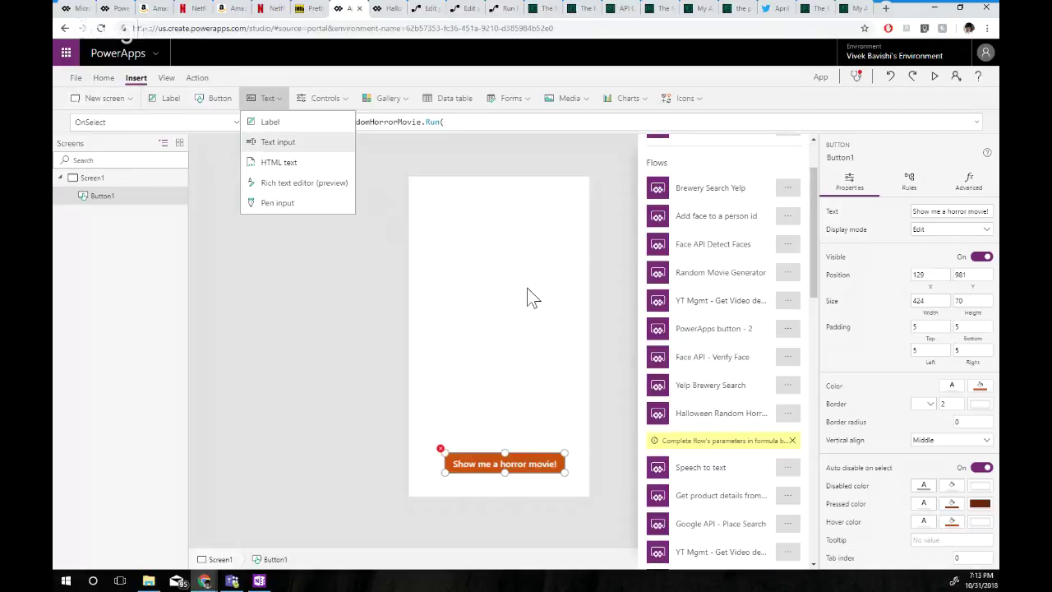
{"action": "left_click", "coordinate": [278, 141]}
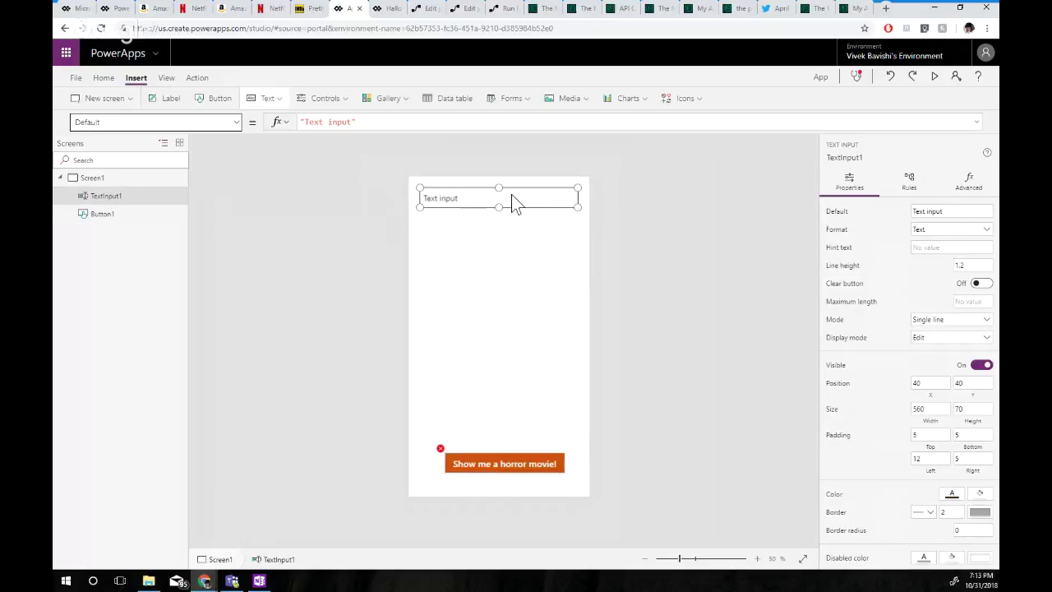
{"action": "left_click", "coordinate": [280, 98]}
{"action": "left_click", "coordinate": [278, 142]}
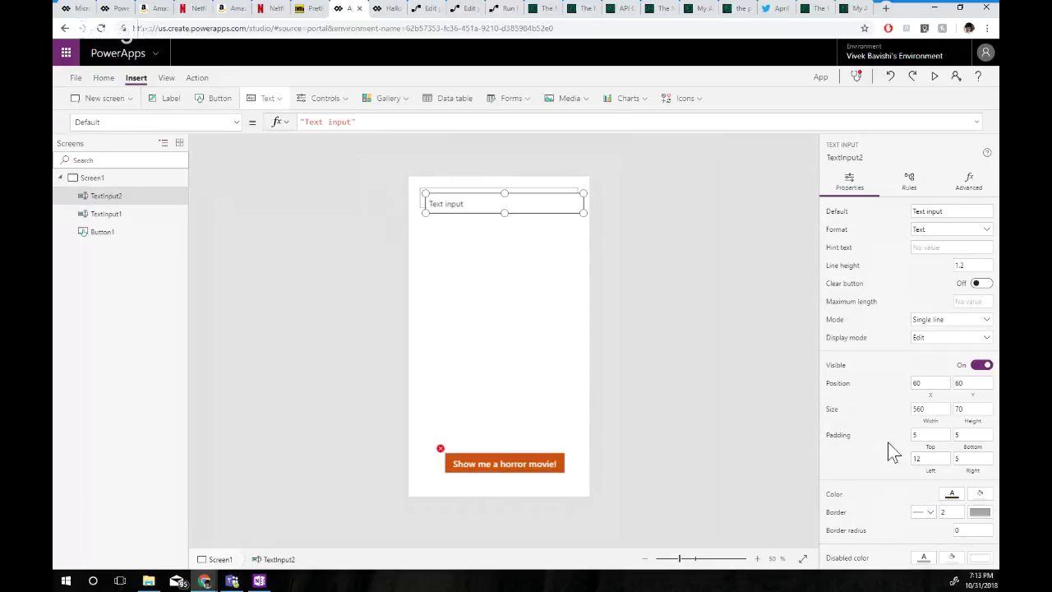
Resize both text inputs to about 226 × 62 and 270 × 62 and align them side by side at the top of Screen1
{"action": "left_click_drag", "start_coordinate": [501, 203], "coordinate": [496, 225]}
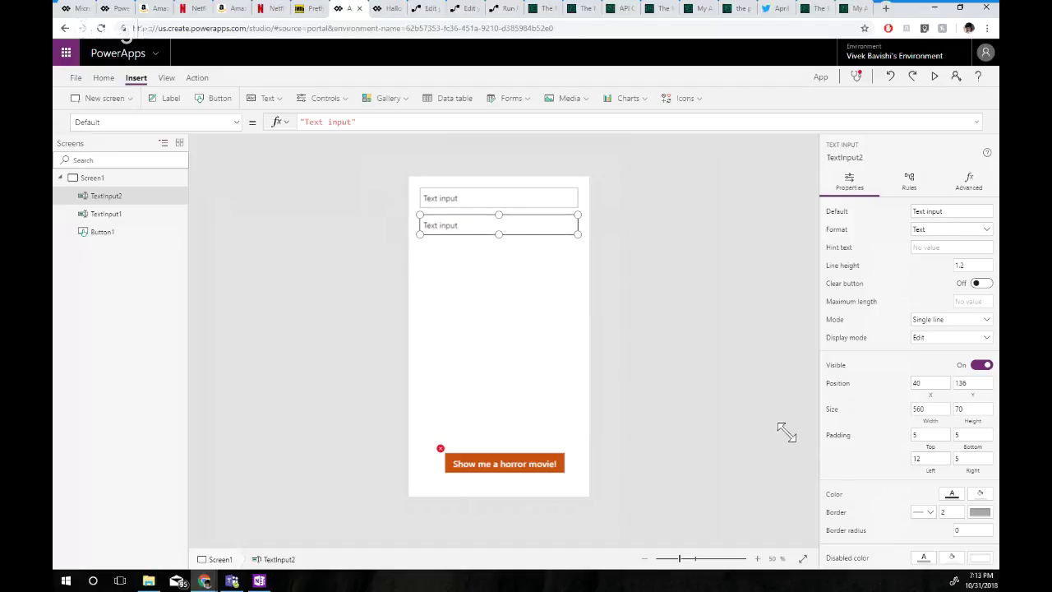
{"action": "left_click_drag", "start_coordinate": [420, 214], "coordinate": [502, 215]}
{"action": "left_click", "coordinate": [486, 205]}
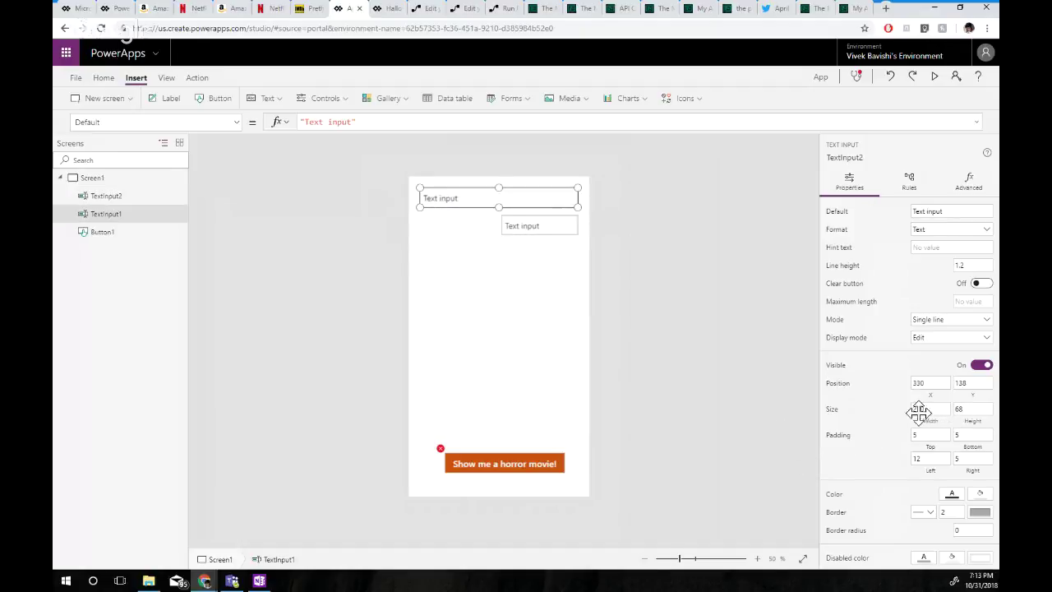
{"action": "left_click_drag", "start_coordinate": [578, 206], "coordinate": [484, 204]}
{"action": "left_click", "coordinate": [493, 211]}
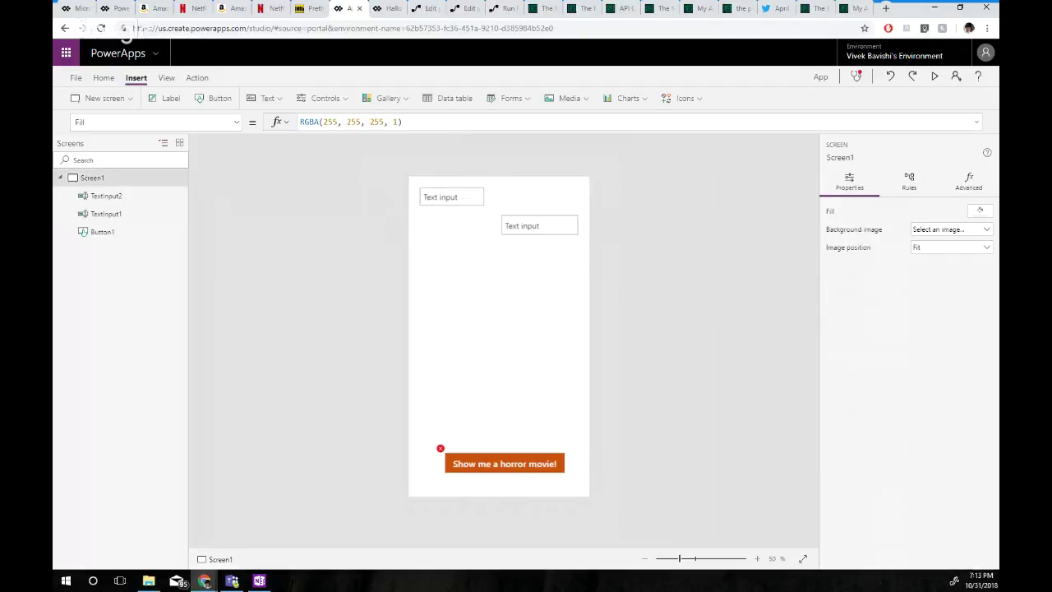
{"action": "left_click", "coordinate": [534, 225]}
{"action": "right_click", "coordinate": [536, 217]}
{"action": "left_click", "coordinate": [530, 222]}
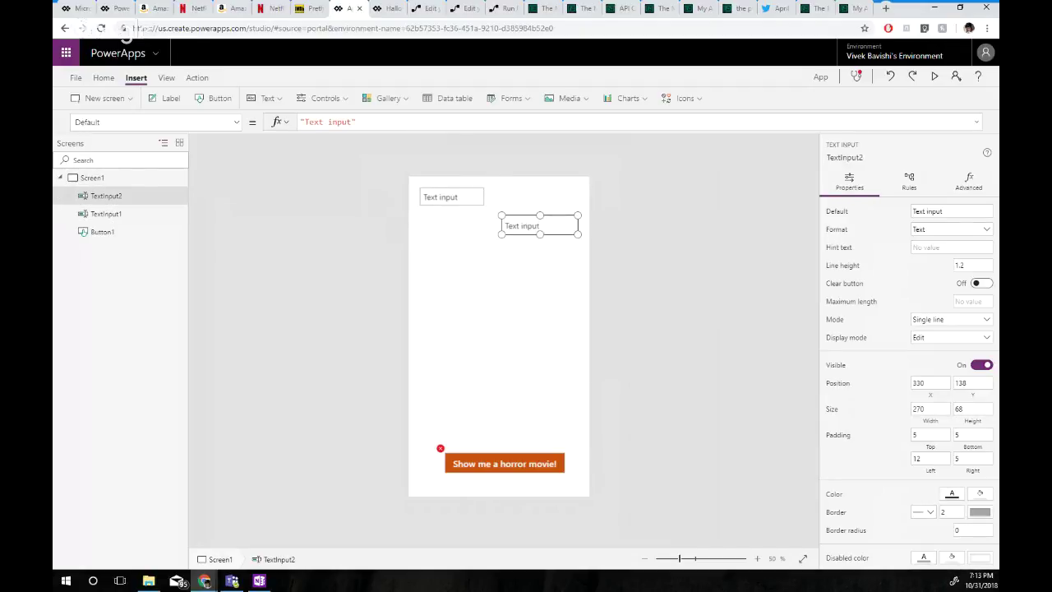
{"action": "left_click_drag", "start_coordinate": [529, 222], "coordinate": [540, 188]}
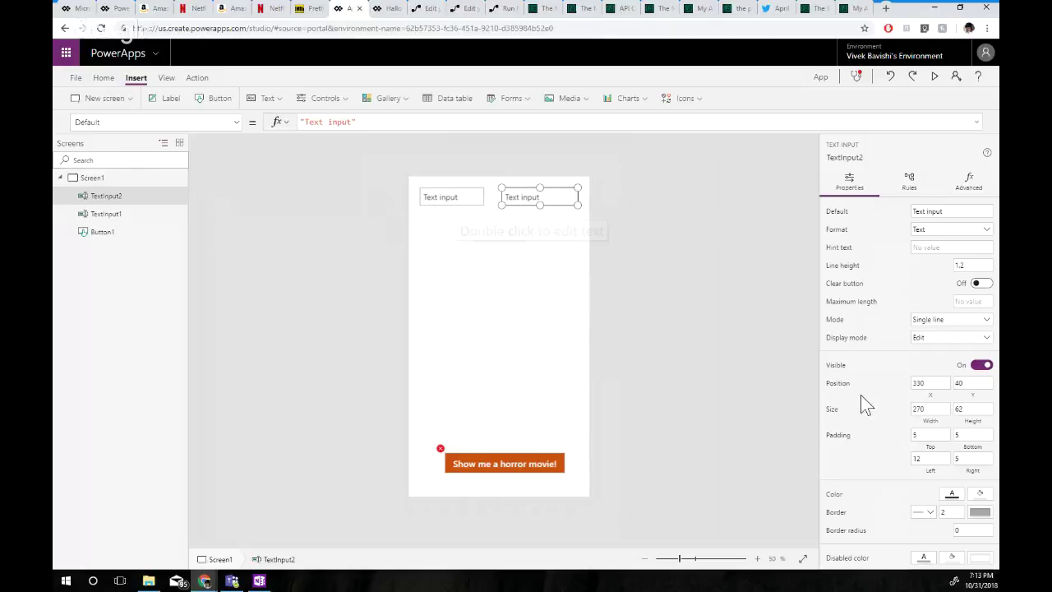
Clear the default text of the first text input and set its hint text to "Start year"
{"action": "left_click", "coordinate": [452, 197]}
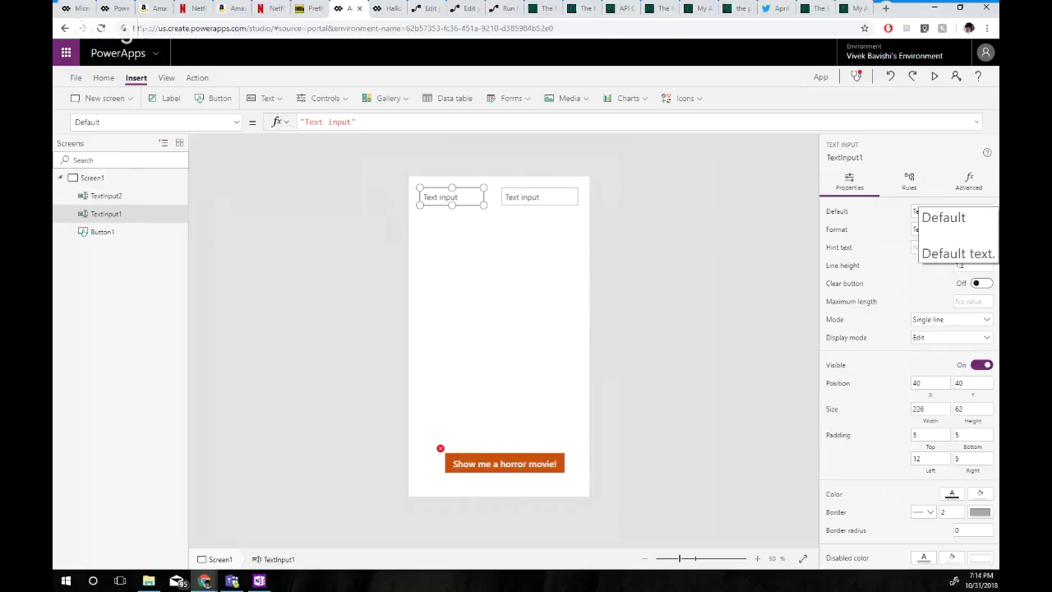
{"action": "left_click", "coordinate": [952, 211]}
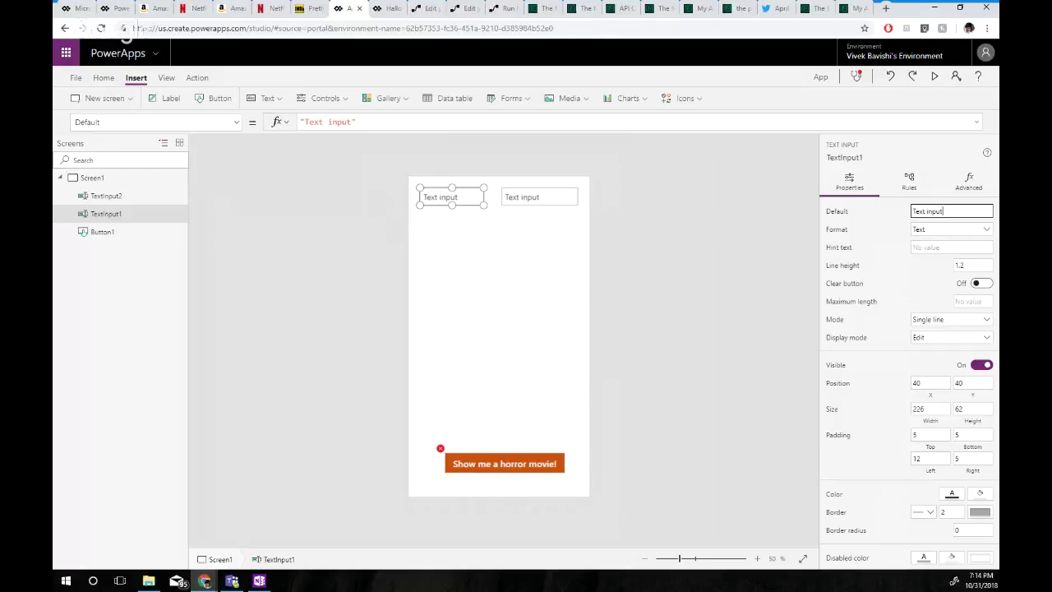
{"action": "key", "text": "ctrl+a"}
{"action": "key", "text": "BackSpace"}
{"action": "key", "text": "Tab"}
{"action": "key", "text": "Tab"}
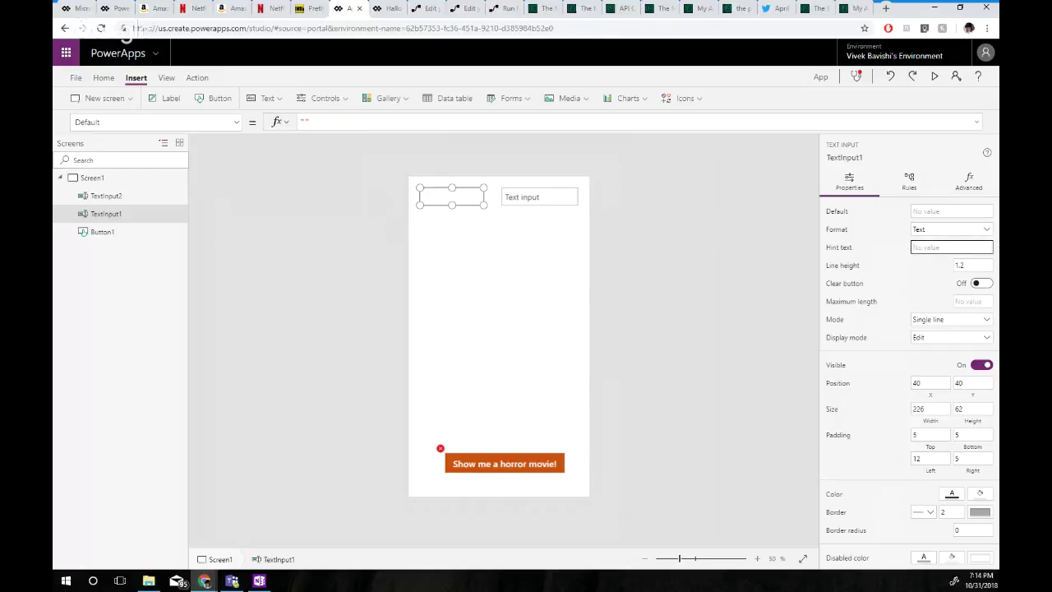
{"action": "type", "text": "Start year"}
Set the second text input's hint text to "End Year" and clear its default text
{"action": "left_click", "coordinate": [539, 197]}
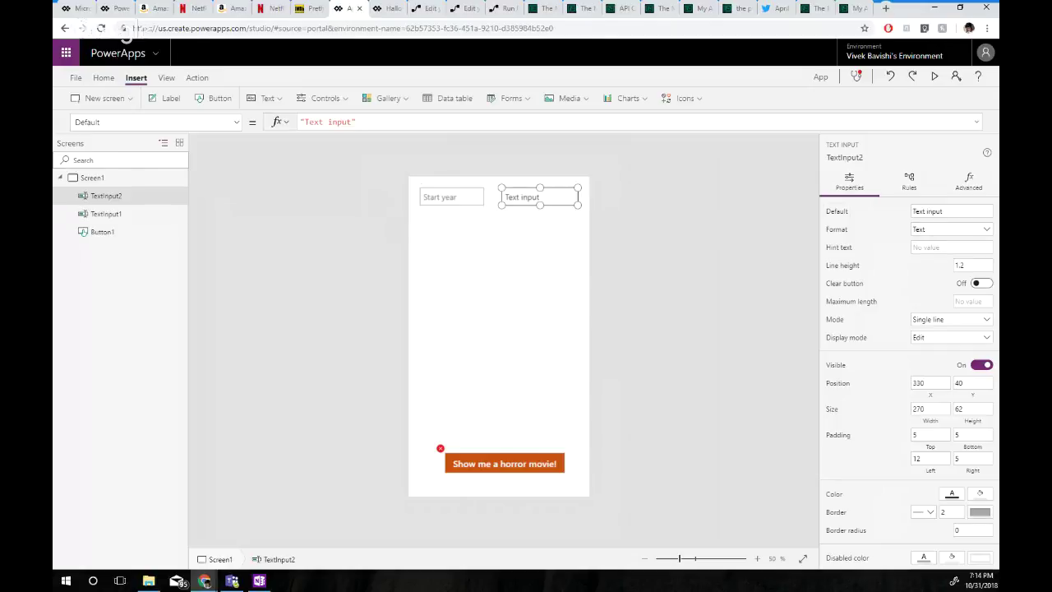
{"action": "left_click", "coordinate": [951, 248]}
{"action": "type", "text": "End Year"}
{"action": "left_click", "coordinate": [952, 211]}
{"action": "key", "text": "BackSpace"}
{"action": "key", "text": "BackSpace"}
{"action": "key", "text": "BackSpace"}
{"action": "key", "text": "BackSpace"}
{"action": "key", "text": "BackSpace"}
{"action": "key", "text": "BackSpace"}
{"action": "key", "text": "BackSpace"}
{"action": "key", "text": "BackSpace"}
{"action": "key", "text": "BackSpace"}
{"action": "key", "text": "BackSpace"}
Complete the button's OnSelect formula as HalloweenRandomHorrorMovie.Run(TextInput1,TextInput2)
{"action": "left_click", "coordinate": [505, 464]}
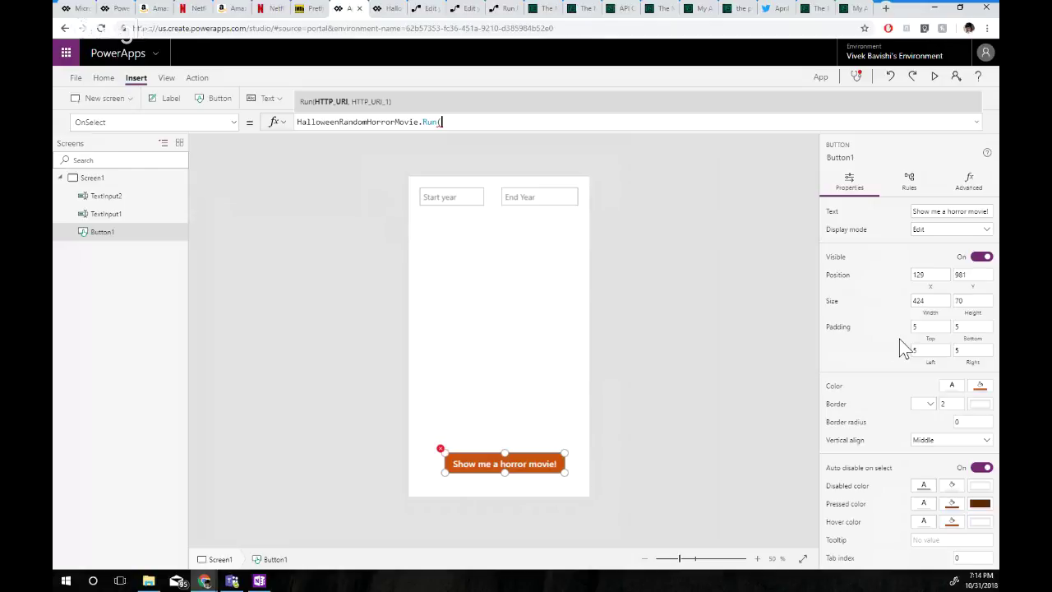
{"action": "type", "text": "Te"}
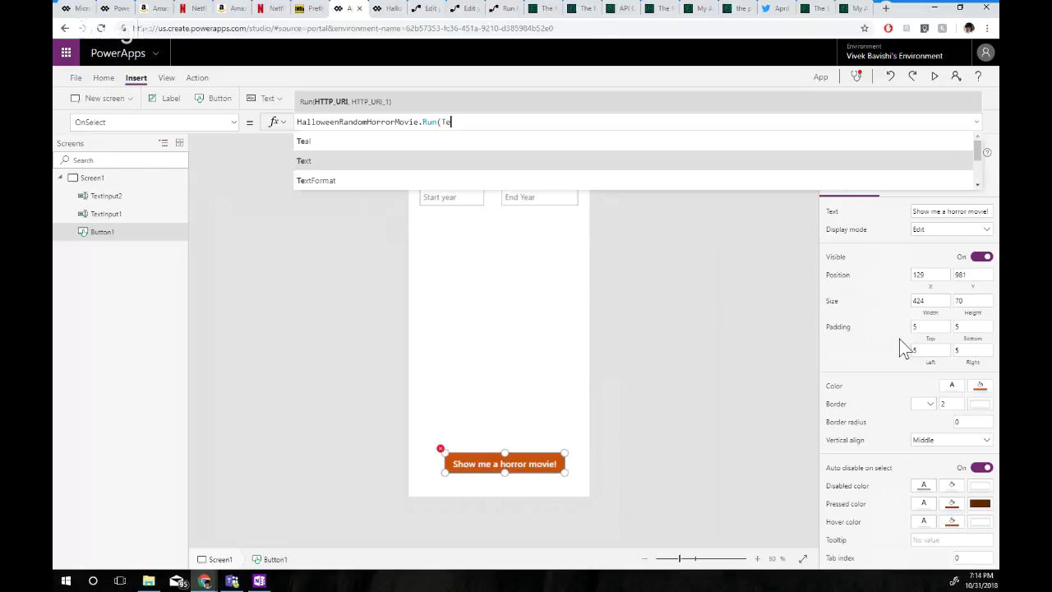
{"action": "type", "text": "xt"}
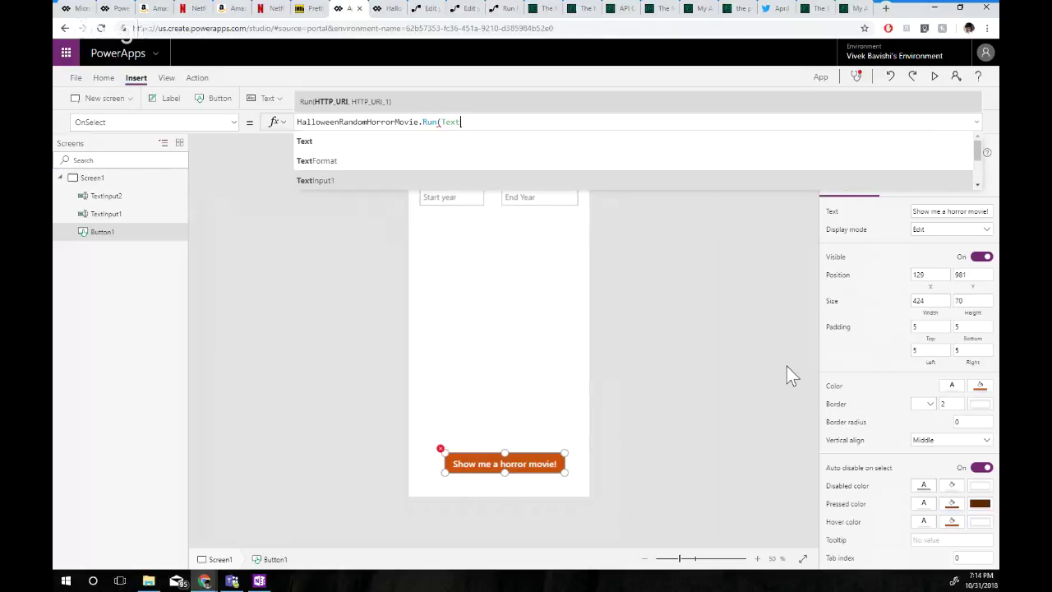
{"action": "key", "text": "Tab"}
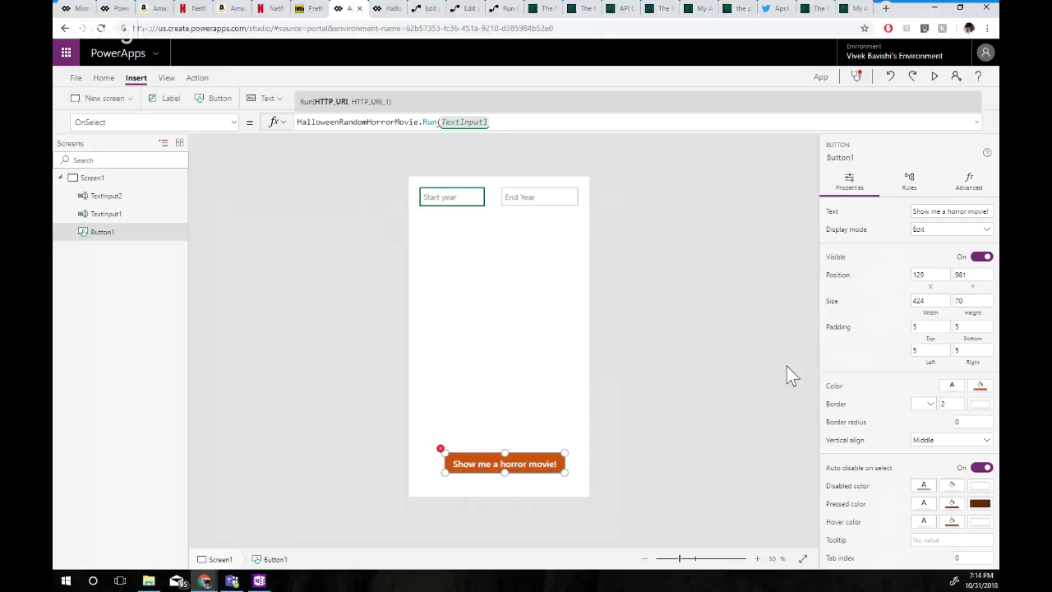
{"action": "type", "text": ","}
{"action": "type", "text": "textin"}
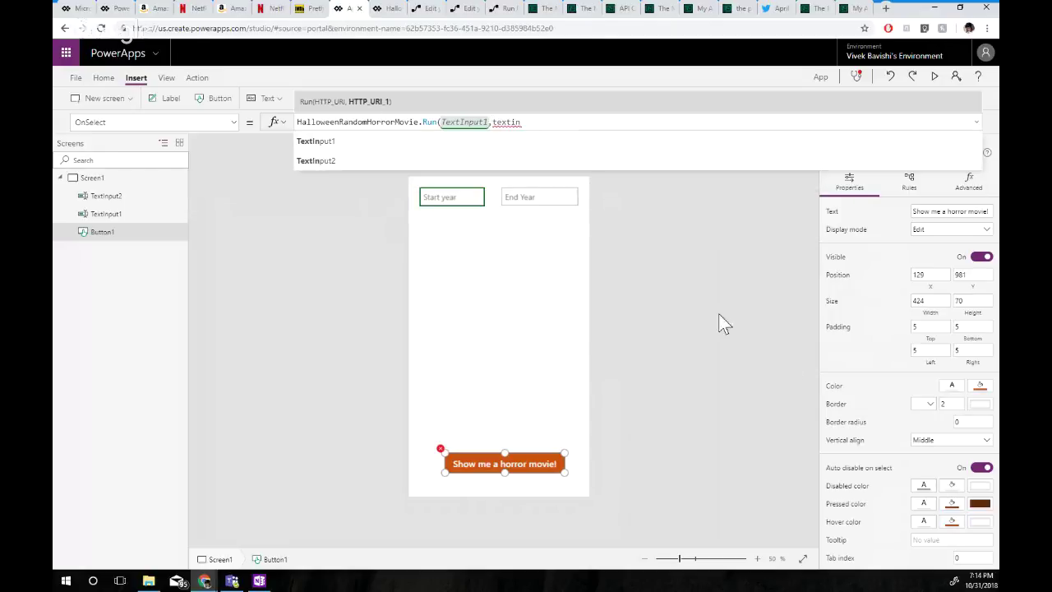
{"action": "key", "text": "Down"}
{"action": "key", "text": "Tab"}
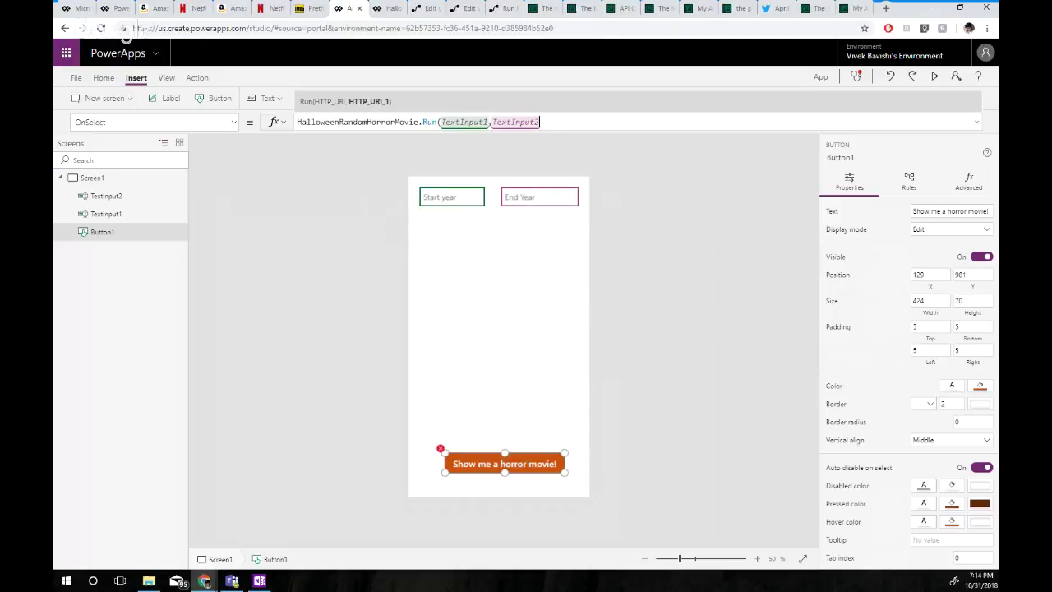
{"action": "type", "text": ")"}
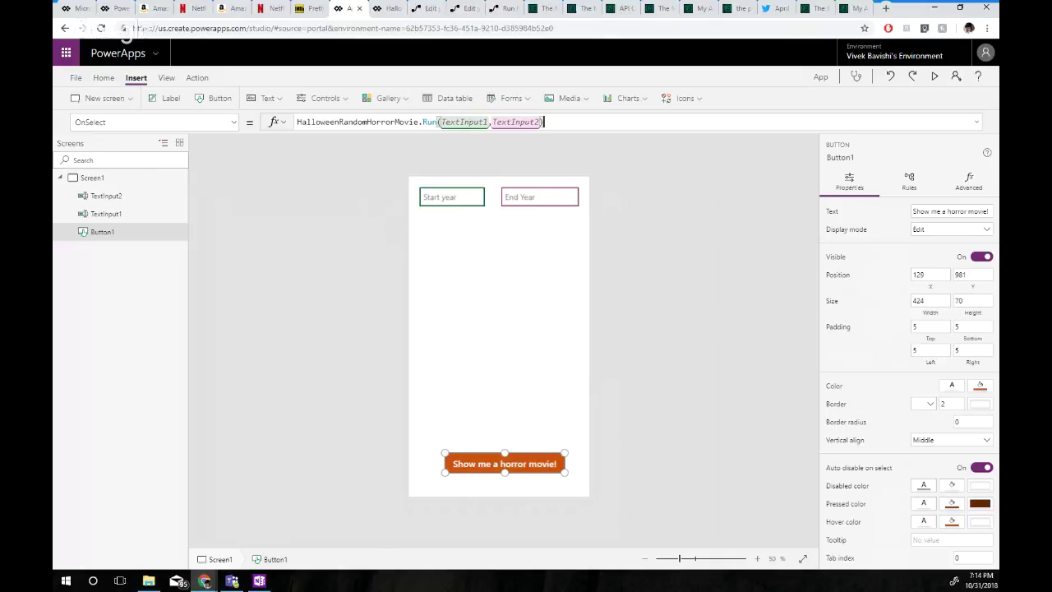
{"action": "left_click", "coordinate": [164, 170]}
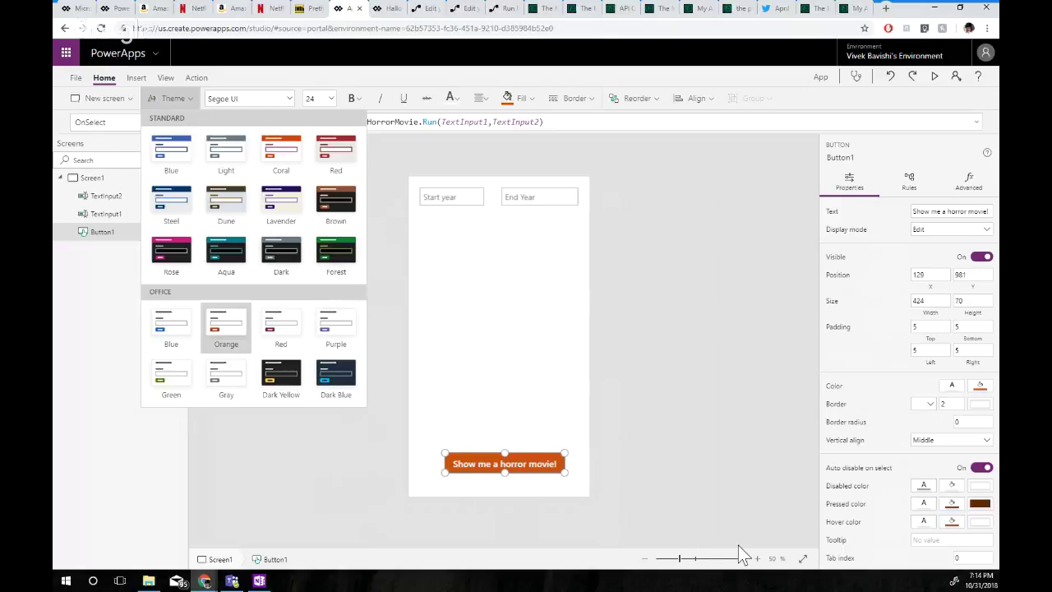
{"action": "key", "text": "Escape"}
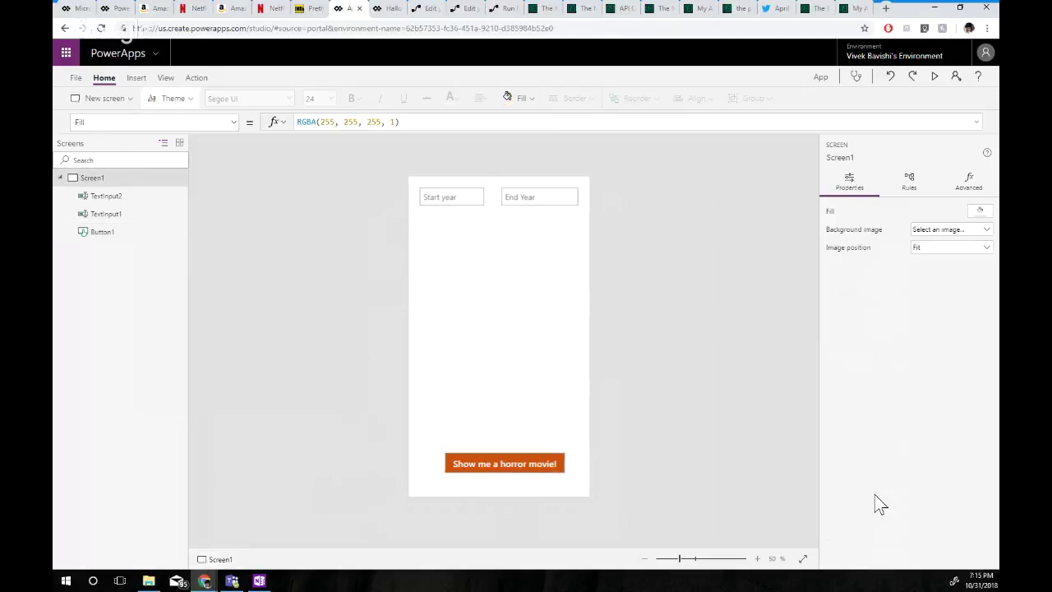
{"action": "left_click", "coordinate": [505, 464]}
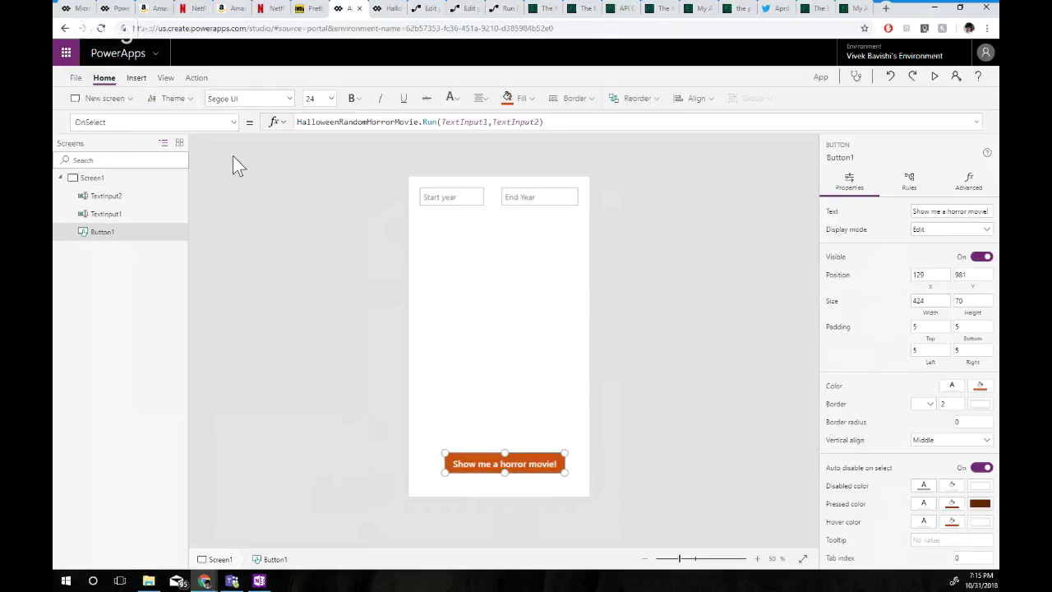
{"action": "left_click", "coordinate": [137, 77]}
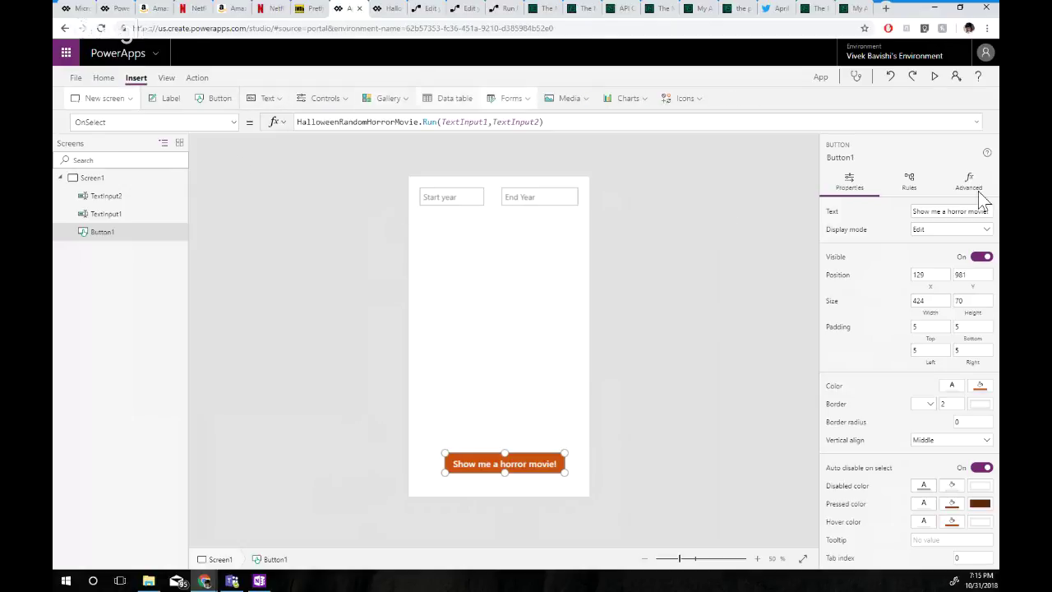
{"action": "left_click", "coordinate": [568, 98]}
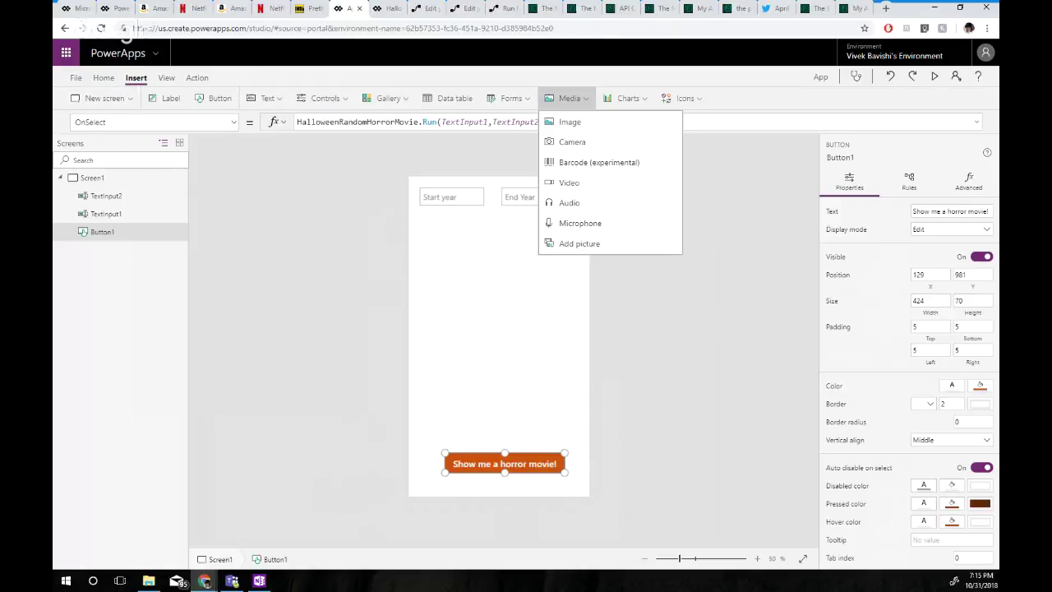
{"action": "left_click", "coordinate": [590, 407]}
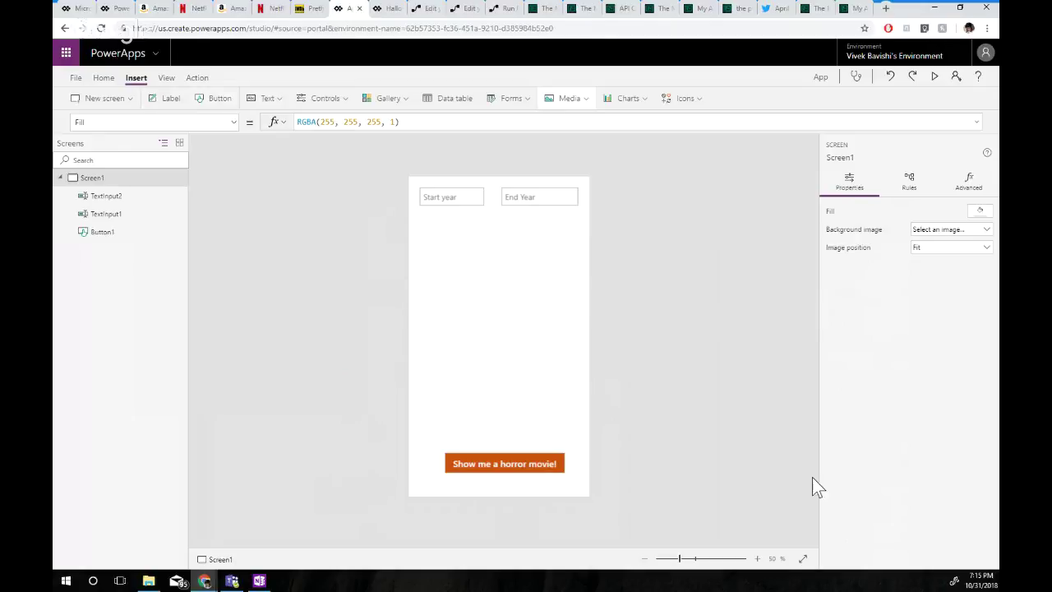
{"action": "left_click", "coordinate": [102, 232]}
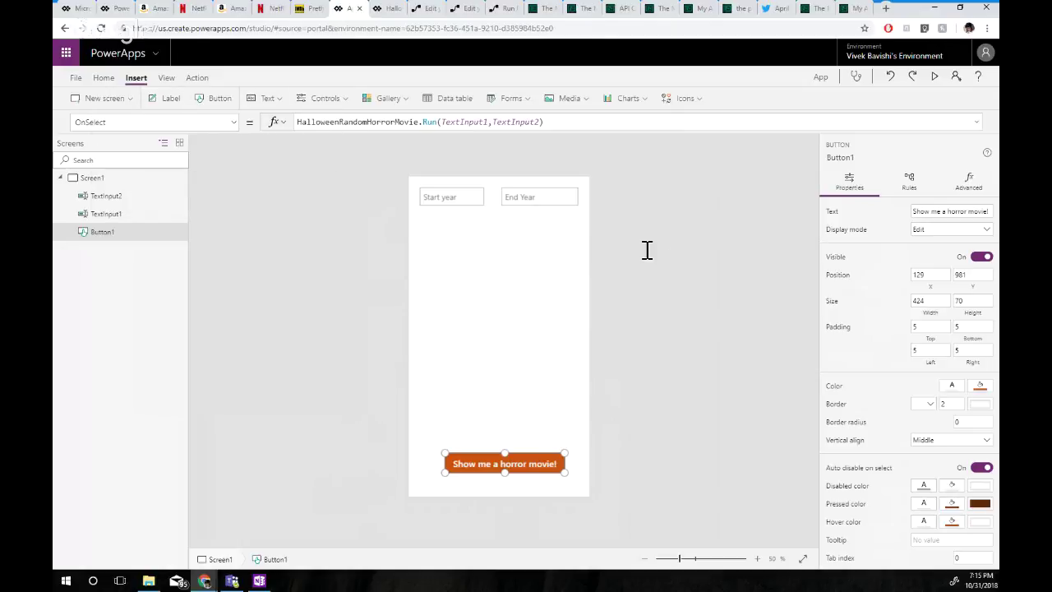
{"action": "left_click", "coordinate": [344, 122]}
{"action": "key", "text": "Home"}
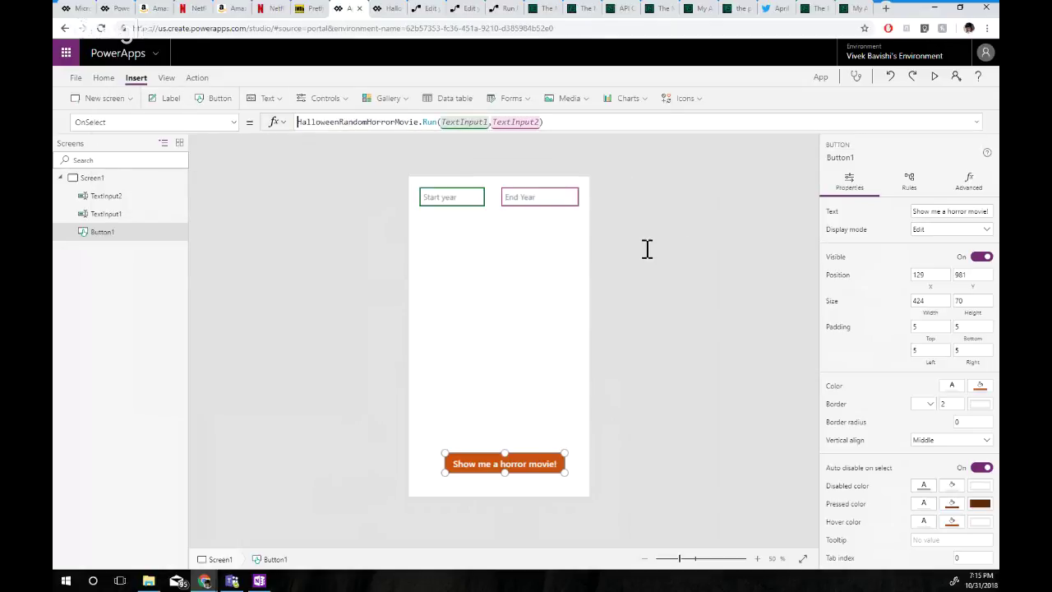
{"action": "type", "text": "C"}
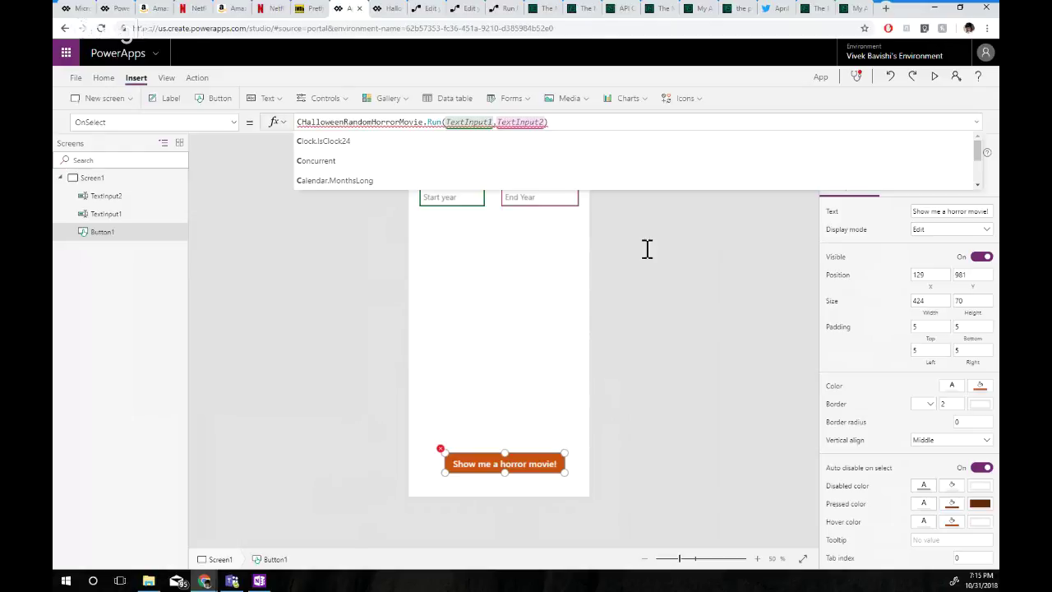
{"action": "type", "text": "learcoll"}
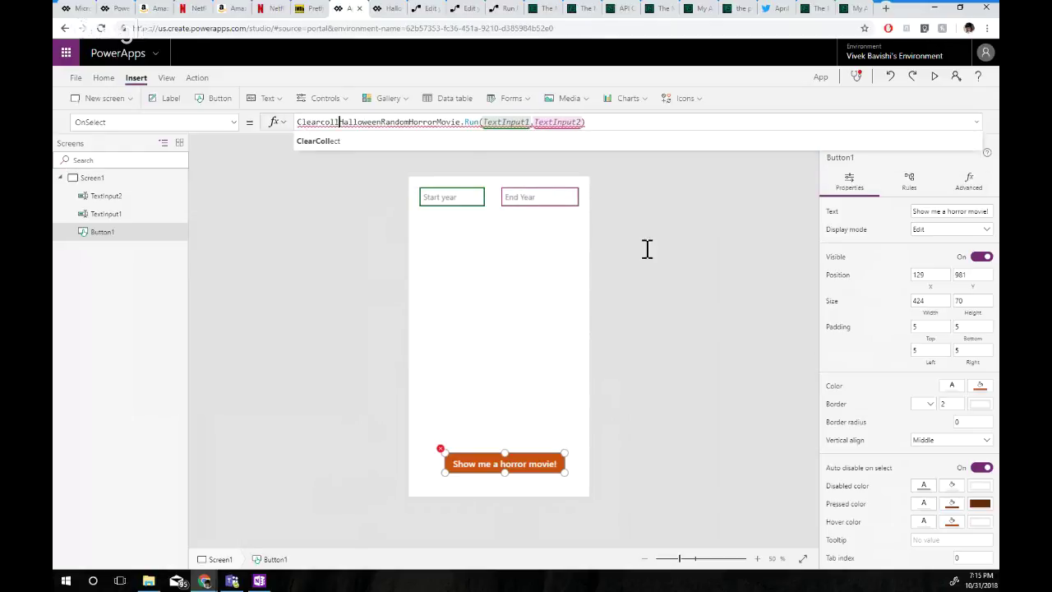
{"action": "key", "text": "Tab"}
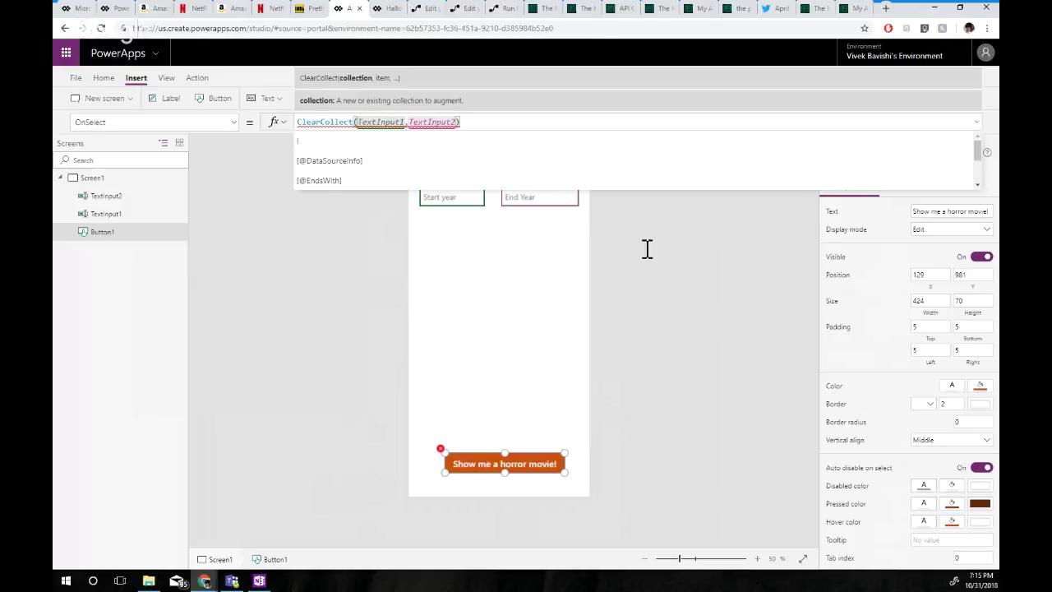
{"action": "key", "text": "Escape"}
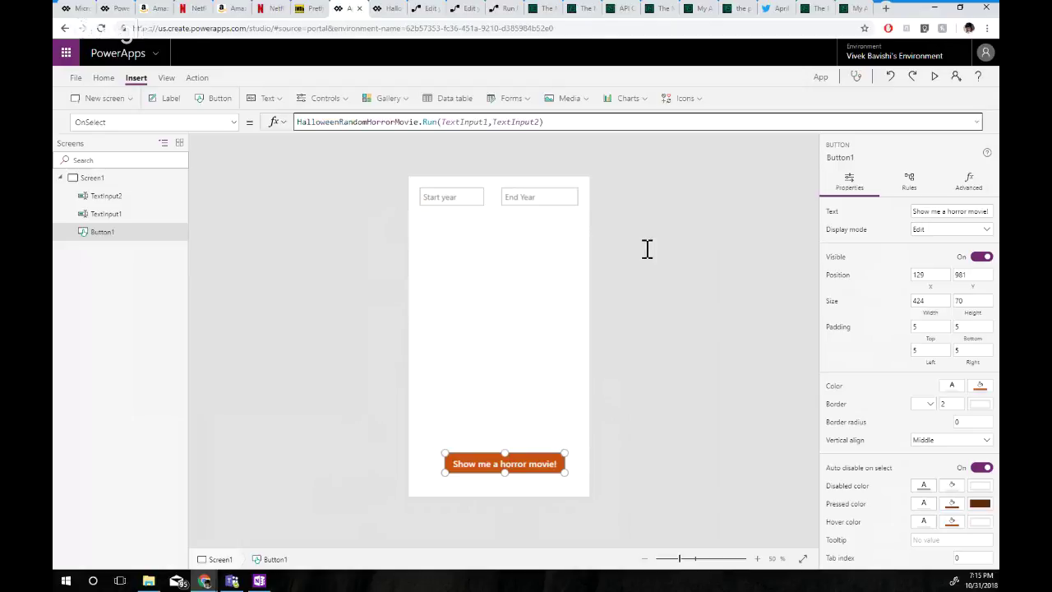
Wrap the flow call in the button's OnSelect formula in ClearCollect, with MovieDetails as the collection, and close the parenthesis
{"action": "type", "text": "Clea"}
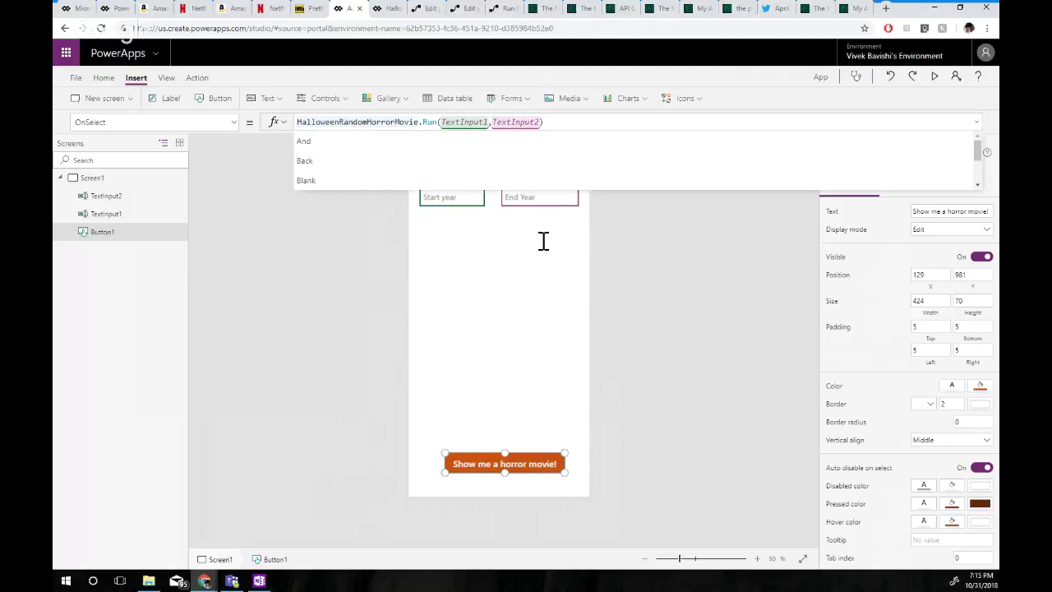
{"action": "type", "text": "rCo"}
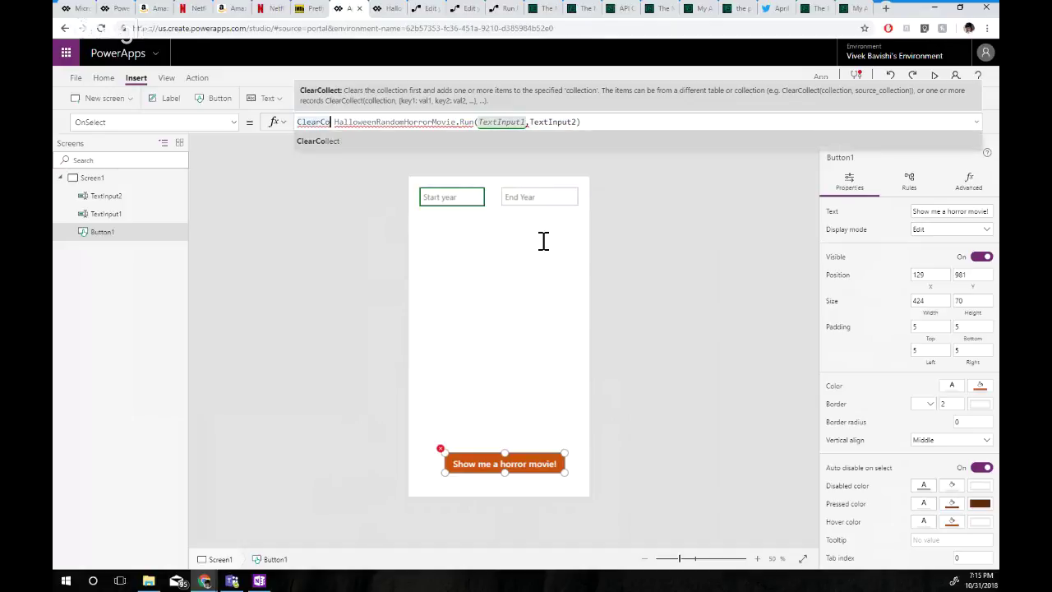
{"action": "key", "text": "Tab"}
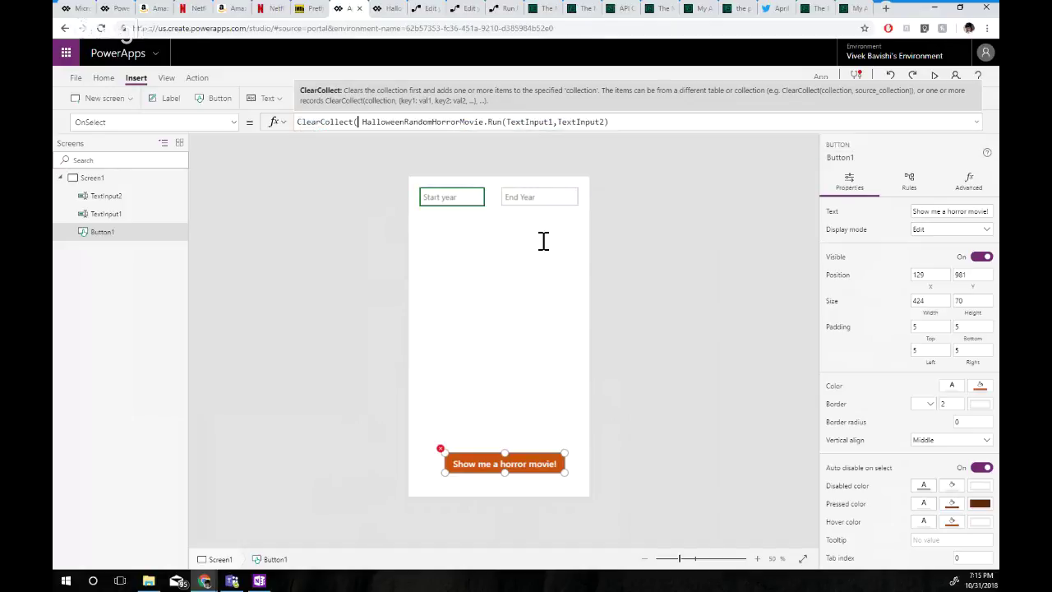
{"action": "type", "text": "("}
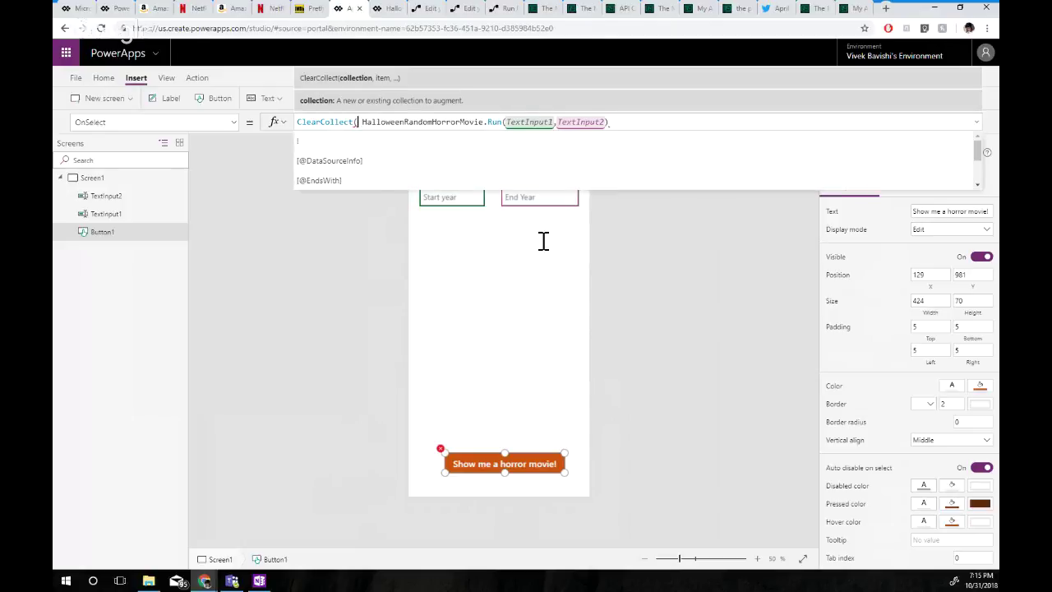
{"action": "key", "text": "Delete"}
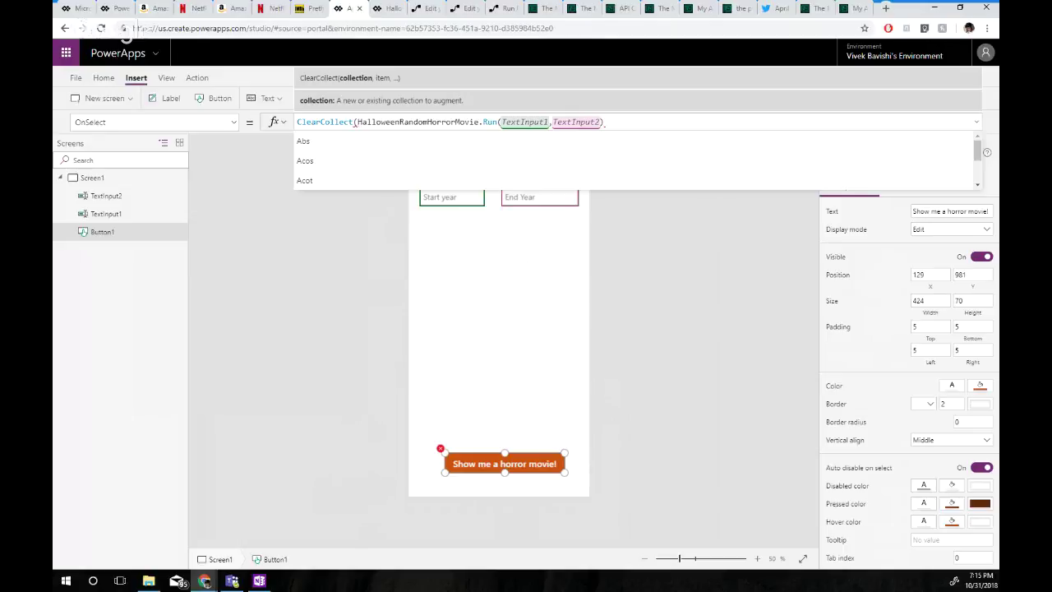
{"action": "type", "text": "Movie"}
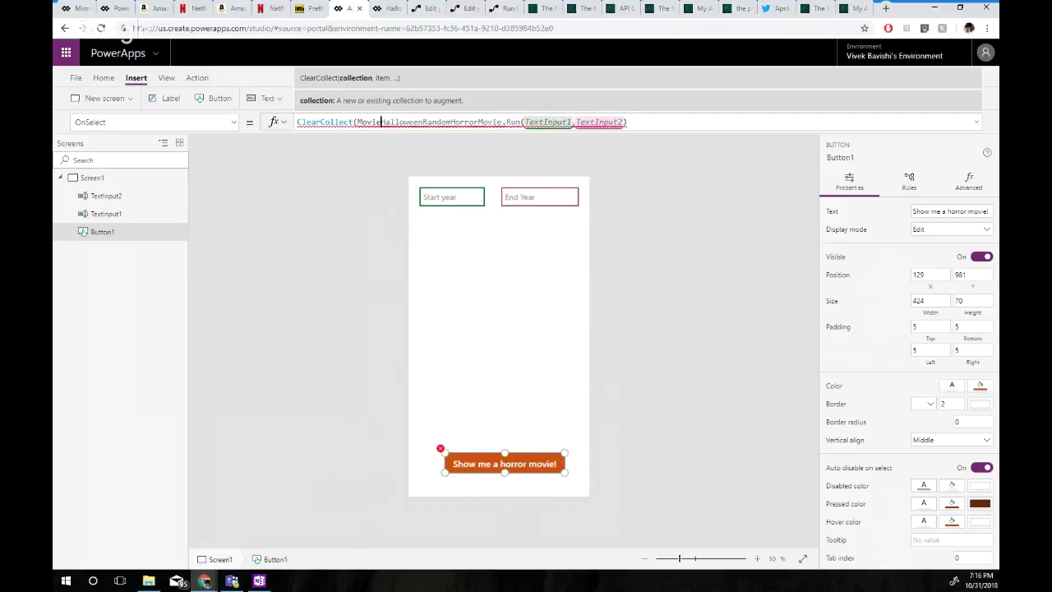
{"action": "type", "text": "Detail"}
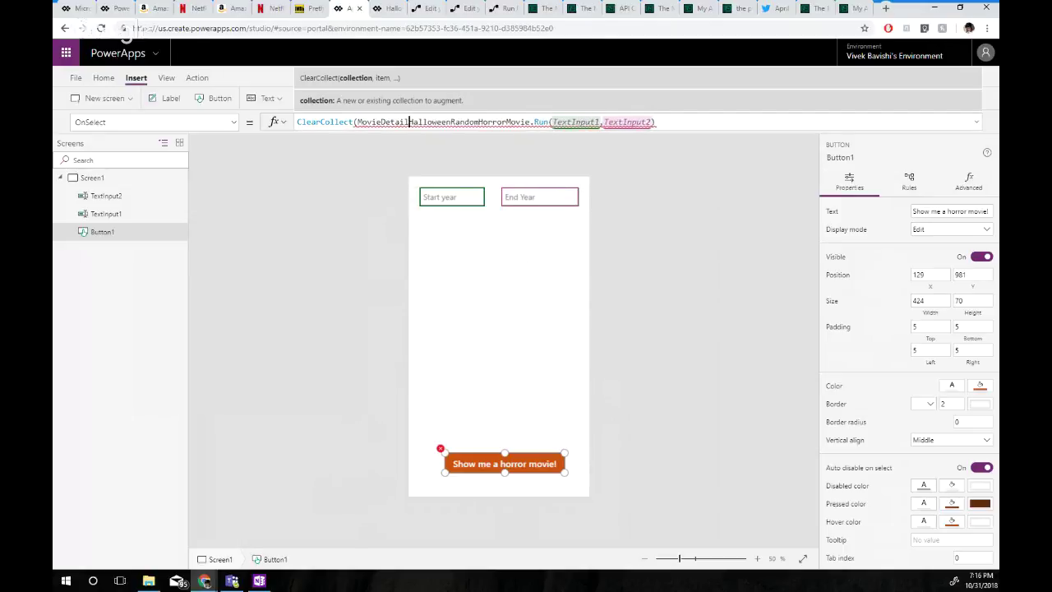
{"action": "type", "text": "s,"}
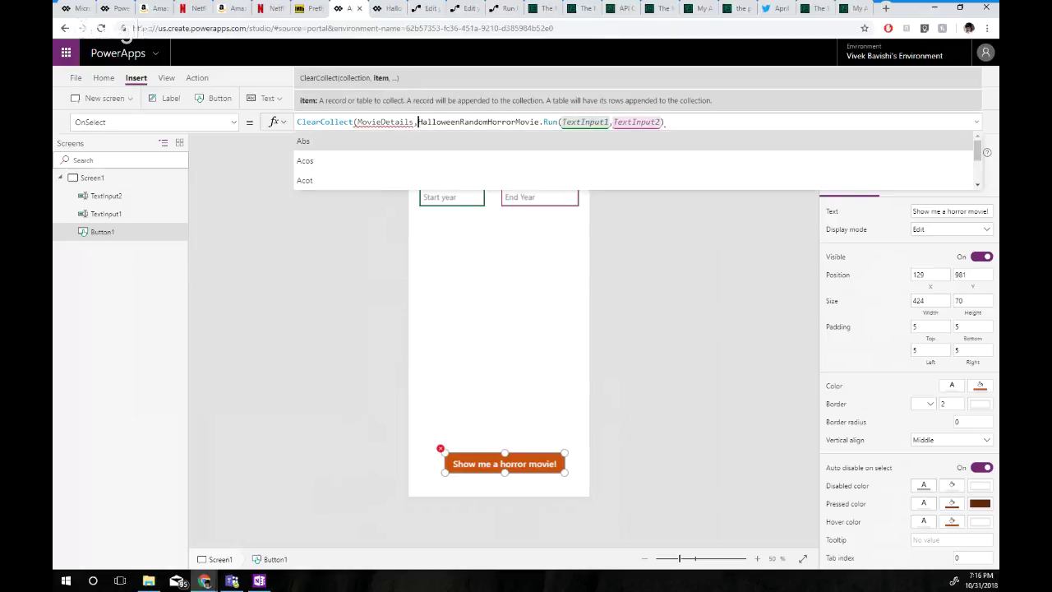
{"action": "key", "text": "Return"}
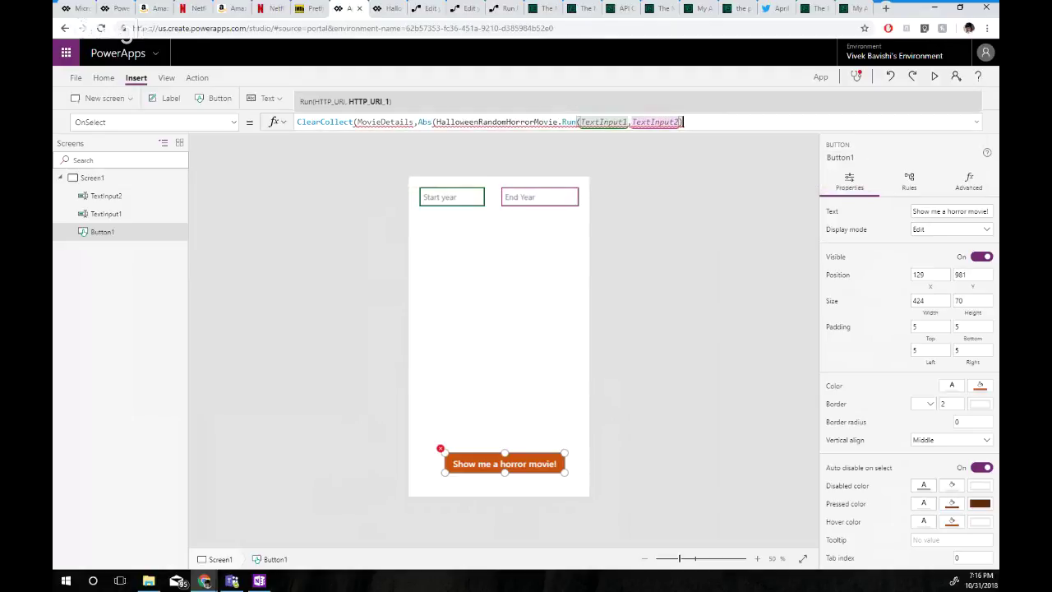
{"action": "type", "text": ")"}
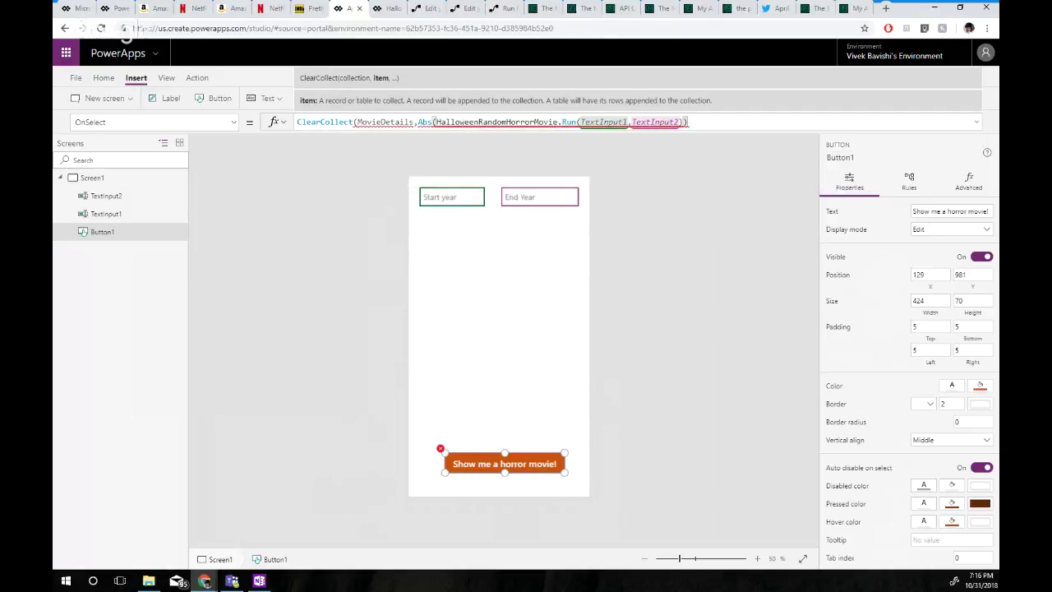
Remove the stray Abs( from the button's OnSelect formula, leaving ClearCollect(MovieDetails,HalloweenRandomHorrorMovie.Run(TextInput1,TextInput2))
{"action": "left_click", "coordinate": [428, 122]}
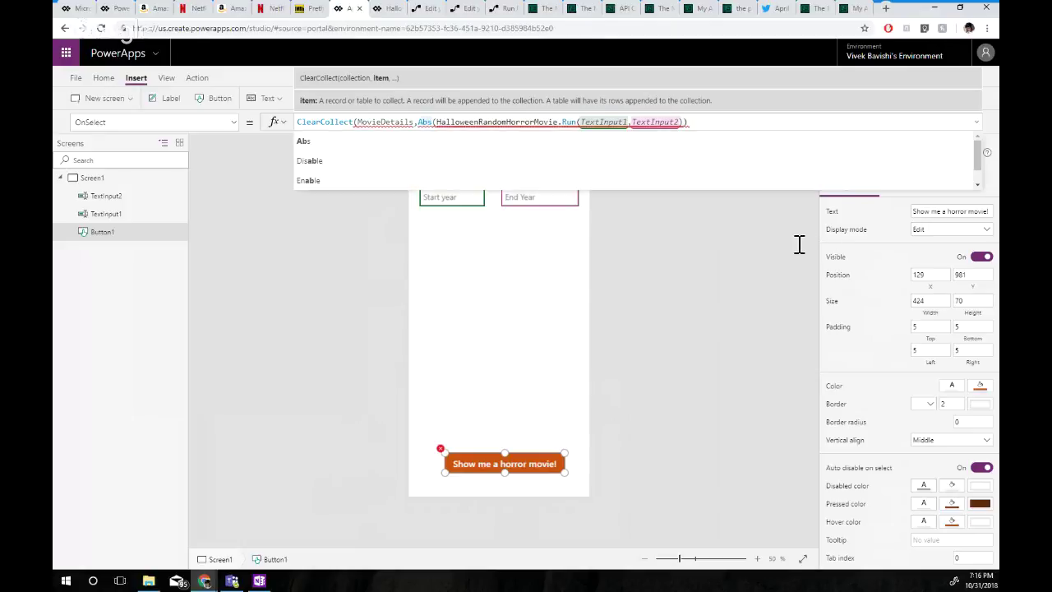
{"action": "key", "text": "Delete"}
{"action": "key", "text": "BackSpace"}
{"action": "key", "text": "BackSpace"}
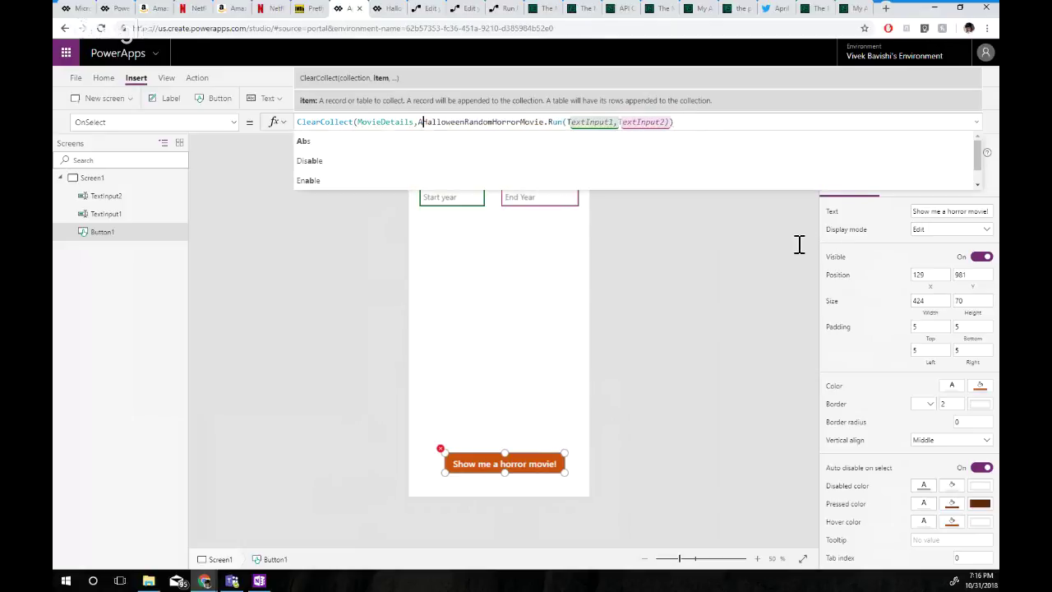
{"action": "key", "text": "Delete"}
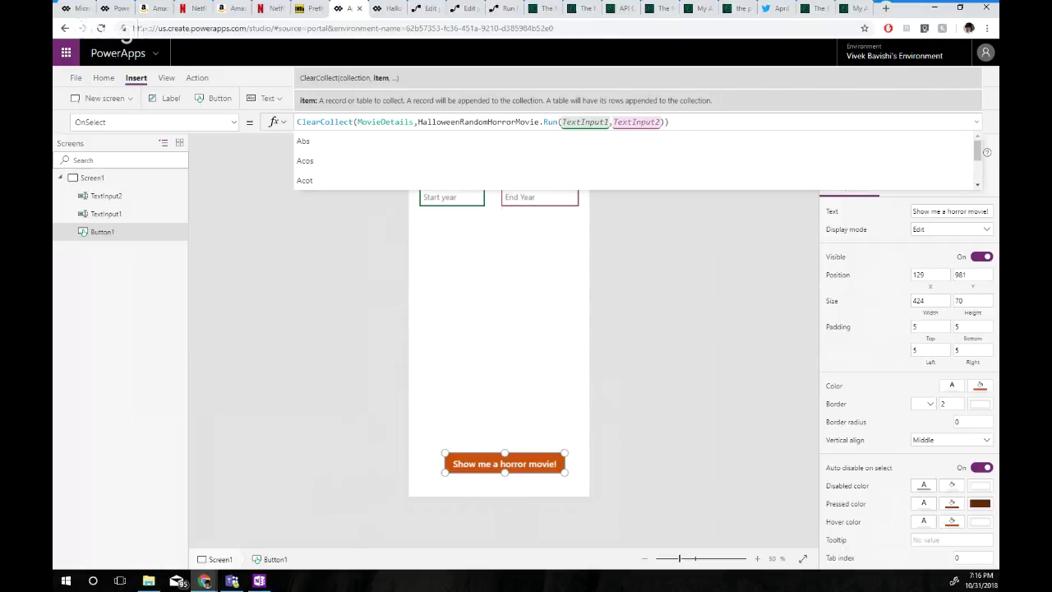
{"action": "left_click", "coordinate": [703, 346]}
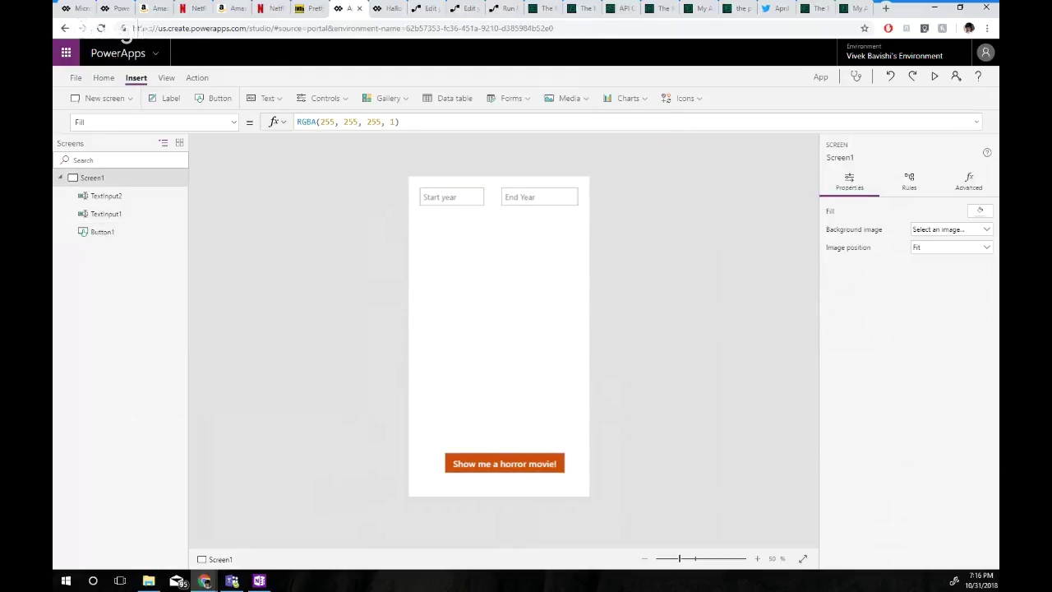
Move the horror movie button to about X 111, Y 978 and trigger it to run the flow
{"action": "left_click", "coordinate": [505, 464]}
{"action": "mouse_move", "coordinate": [504, 464]}
{"action": "left_mouse_down"}
{"action": "mouse_move", "coordinate": [487, 462]}
{"action": "mouse_move", "coordinate": [500, 463]}
{"action": "left_mouse_up"}
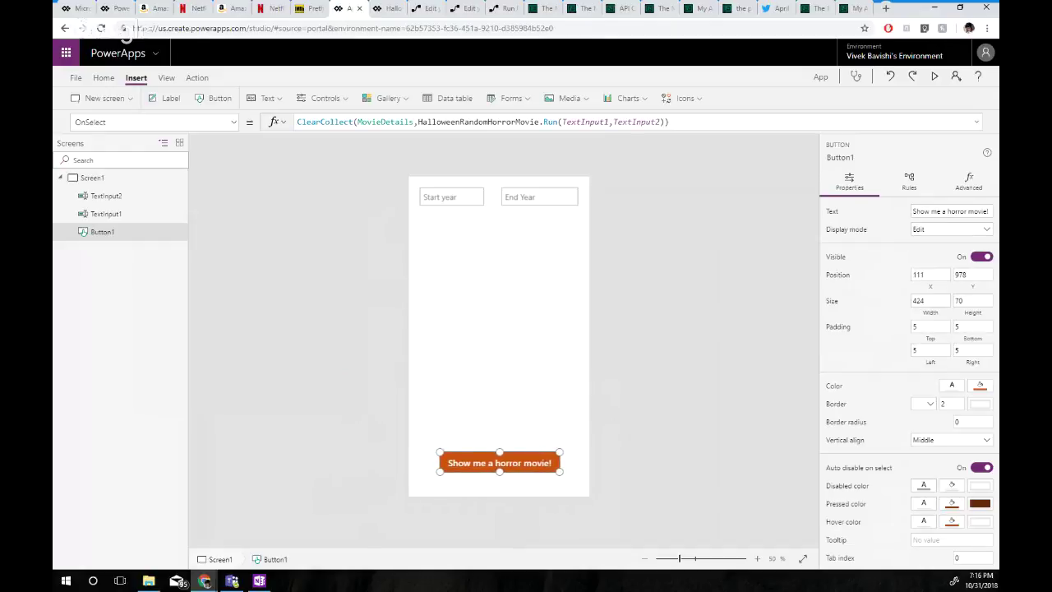
{"action": "left_click", "coordinate": [674, 353]}
{"action": "left_click", "coordinate": [500, 462]}
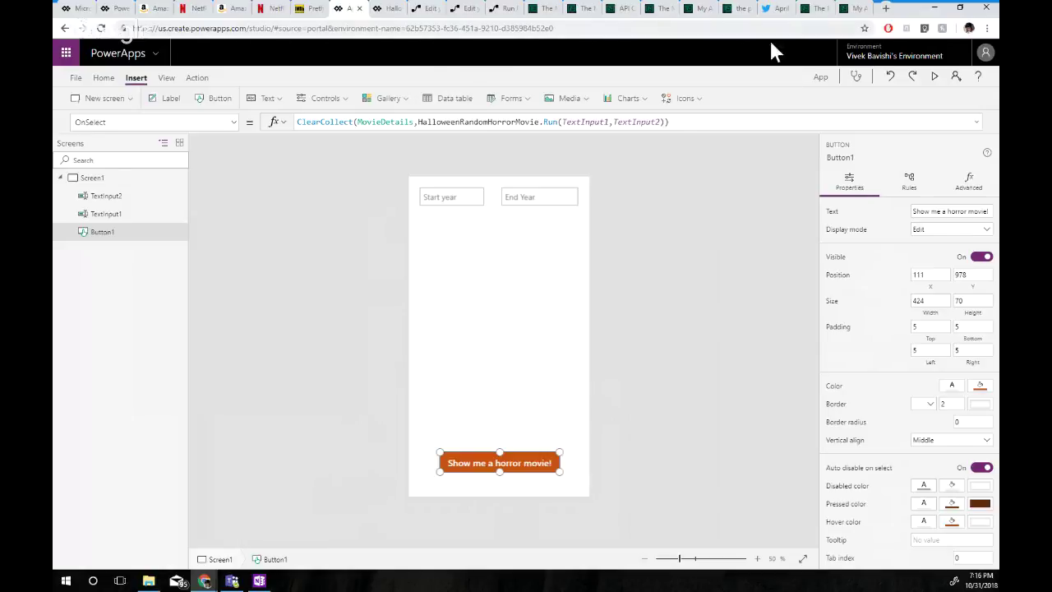
Switch to Microsoft Flow, leave the Halloween Random Horror Movie editor without saving, and open its latest run from the run history
{"action": "left_click", "coordinate": [424, 11]}
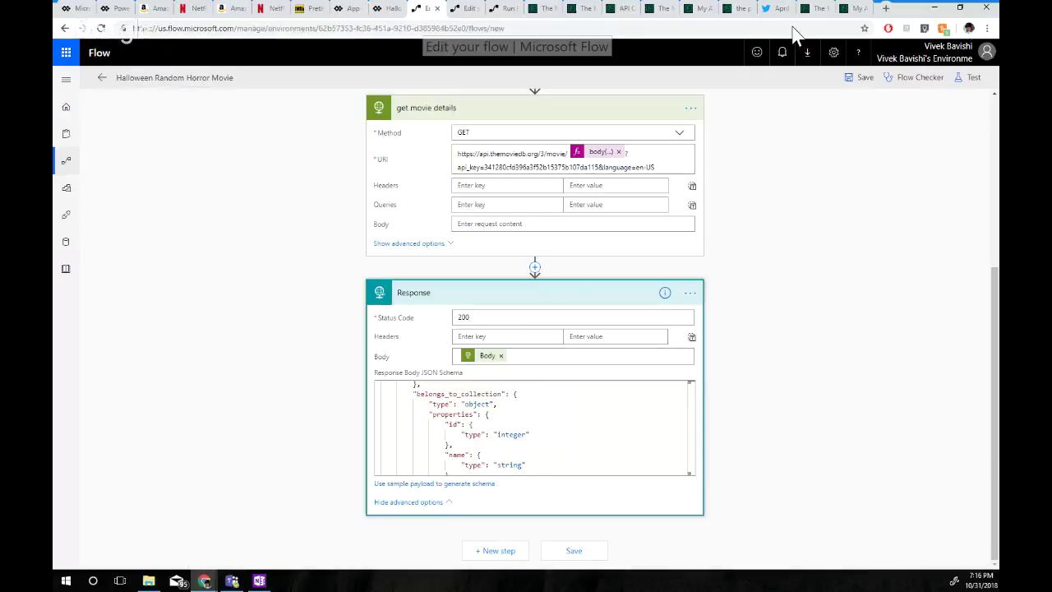
{"action": "left_click", "coordinate": [102, 78]}
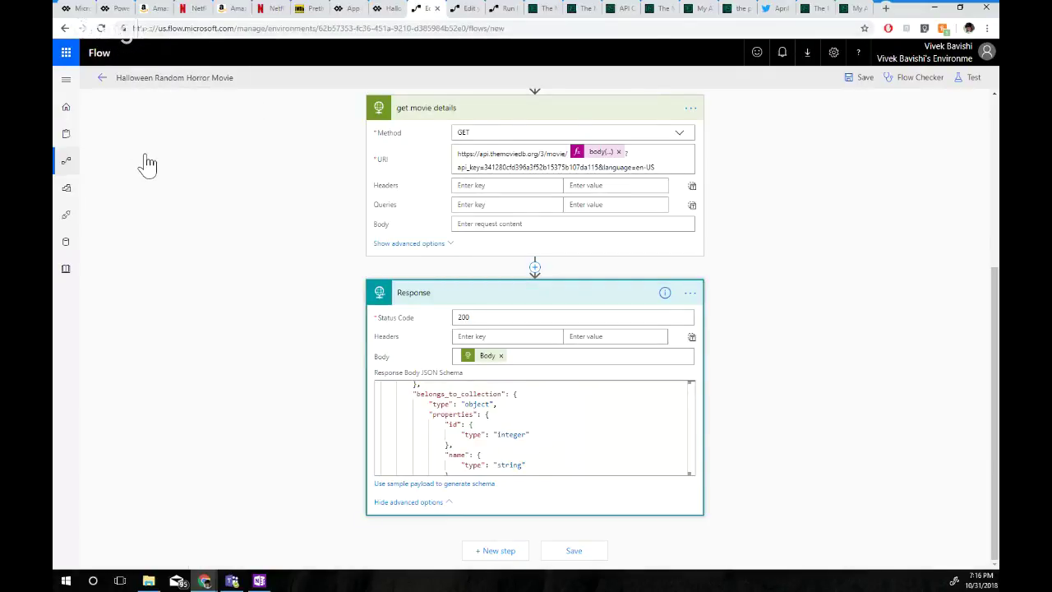
{"action": "key", "text": "Return"}
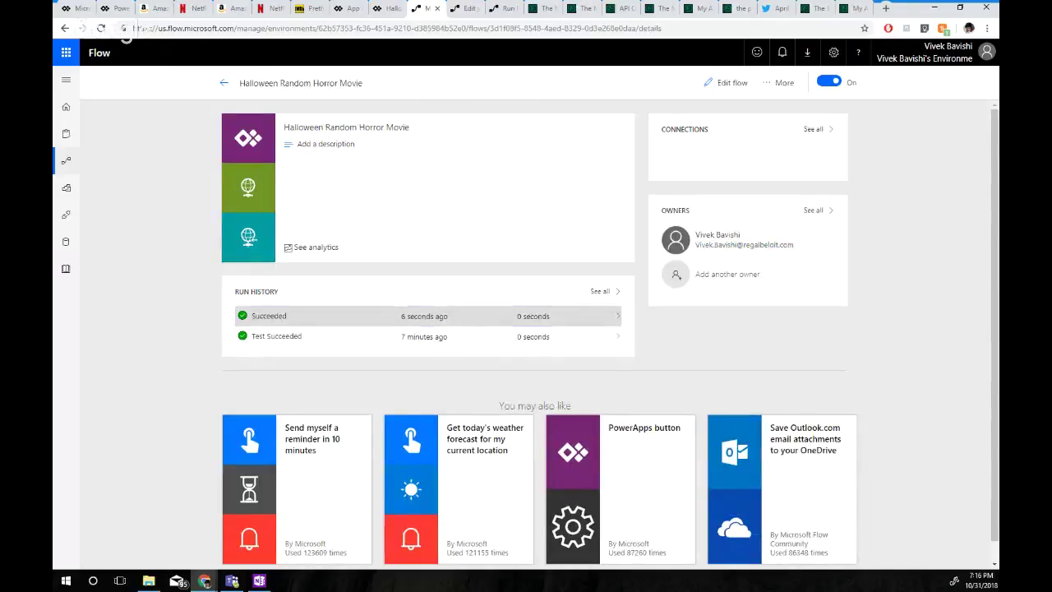
{"action": "left_click", "coordinate": [535, 317]}
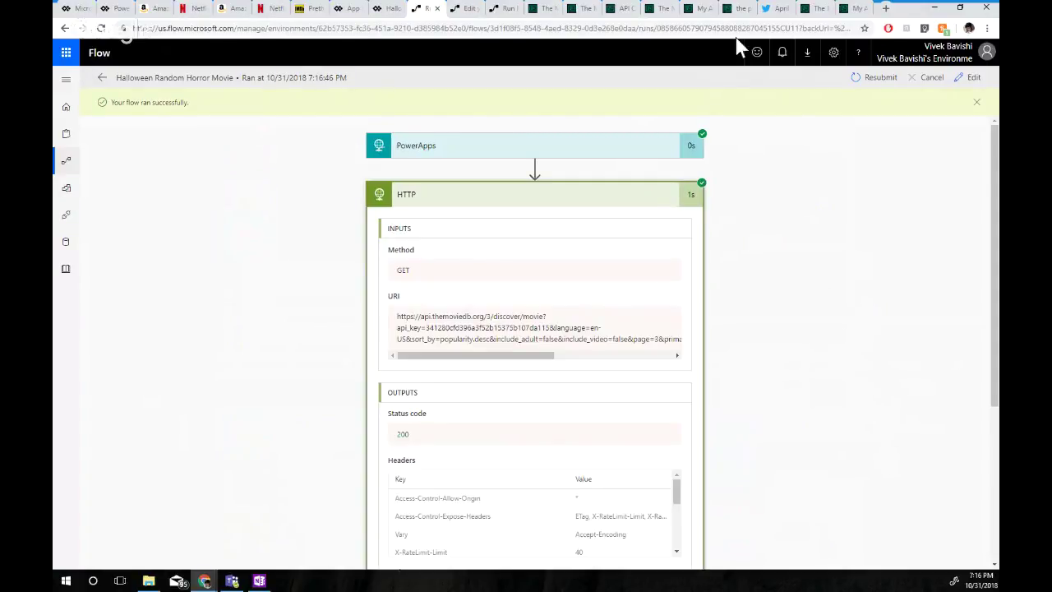
Switch to the finished Halloween Movie app and examine the fields of its RandomMovieCollection collection
{"action": "key", "text": "ctrl+shift+Tab"}
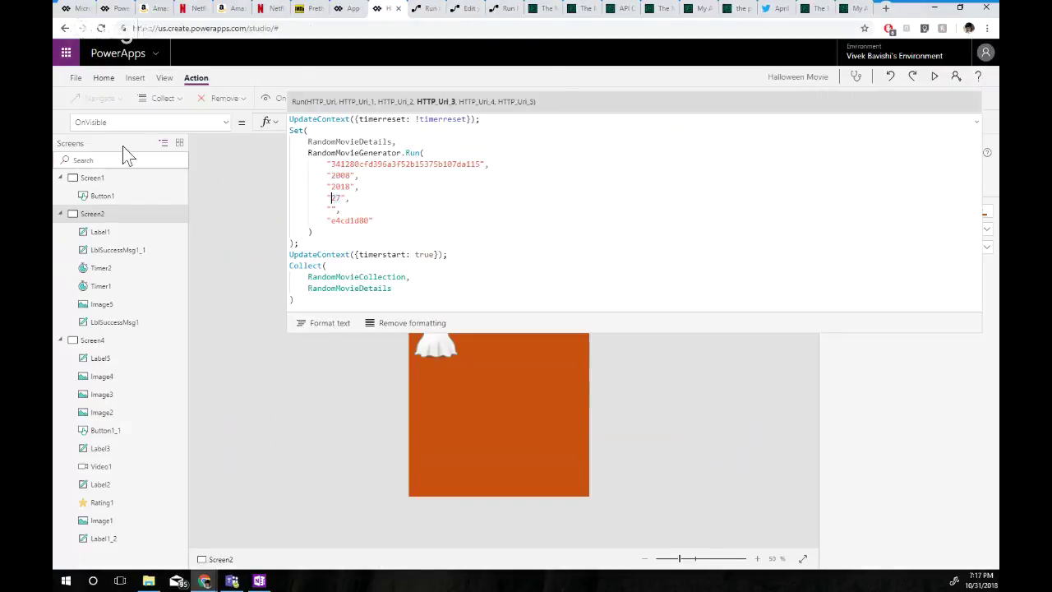
{"action": "left_click", "coordinate": [89, 159]}
{"action": "key", "text": "ctrl+s"}
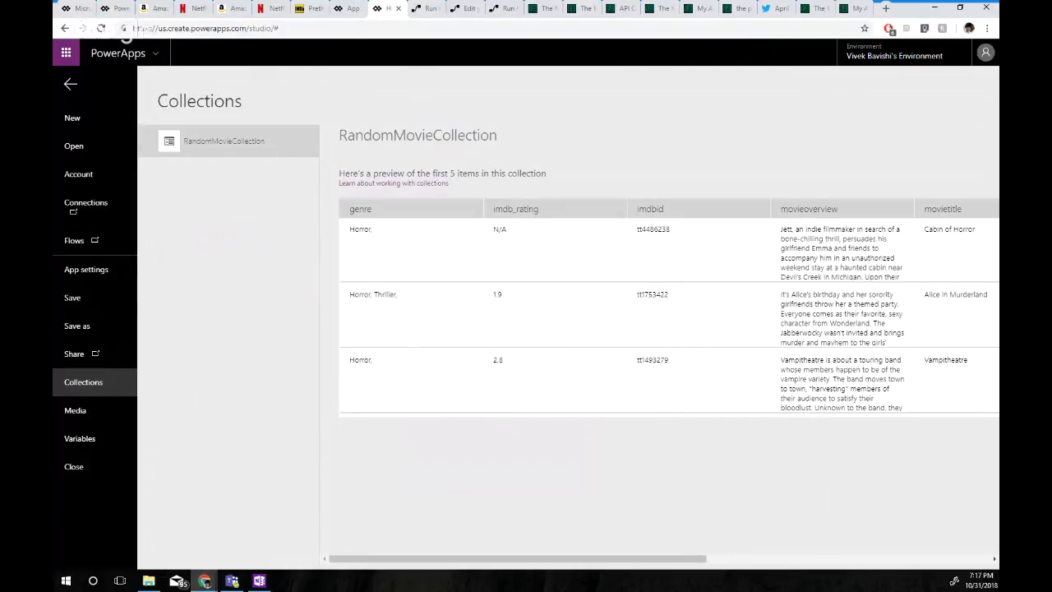
{"action": "left_click_drag", "start_coordinate": [518, 559], "coordinate": [801, 559]}
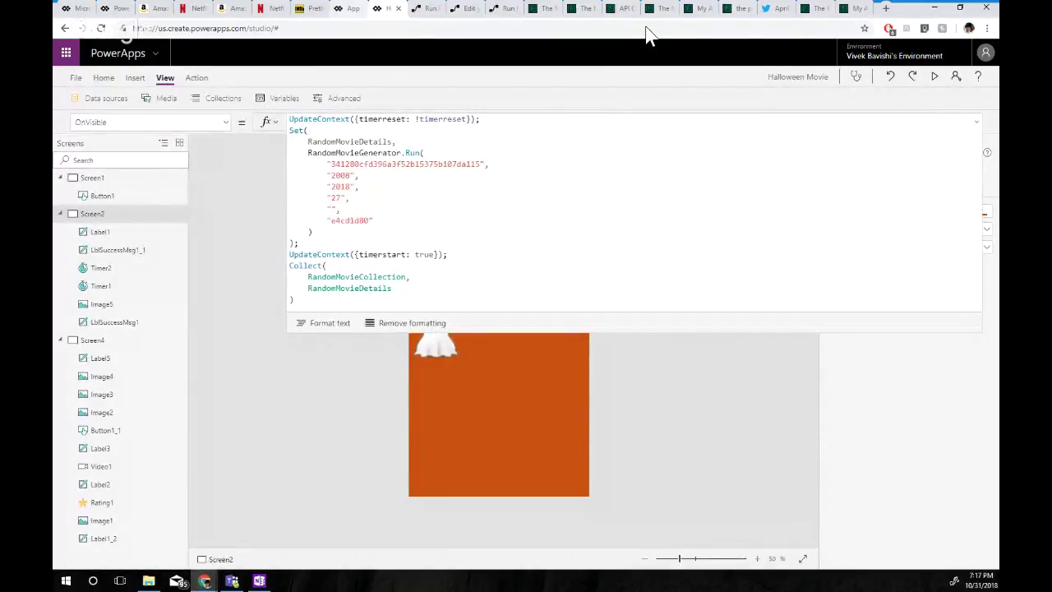
Return to the new PowerApps app and examine all the fields collected in MovieDetails, including the movie title
{"action": "left_click", "coordinate": [347, 9]}
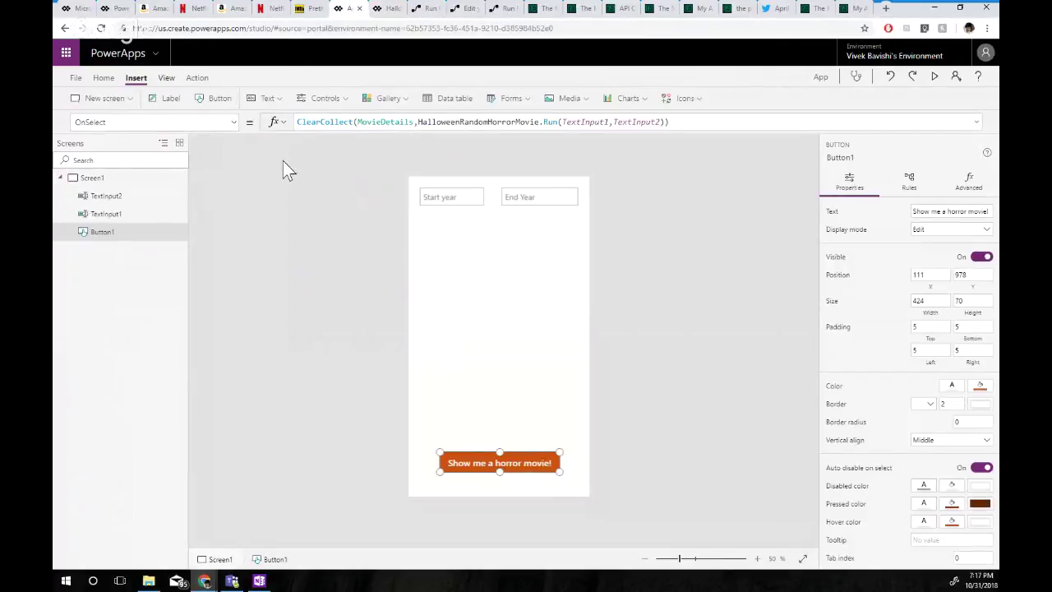
{"action": "left_click", "coordinate": [167, 78]}
{"action": "left_click", "coordinate": [222, 98]}
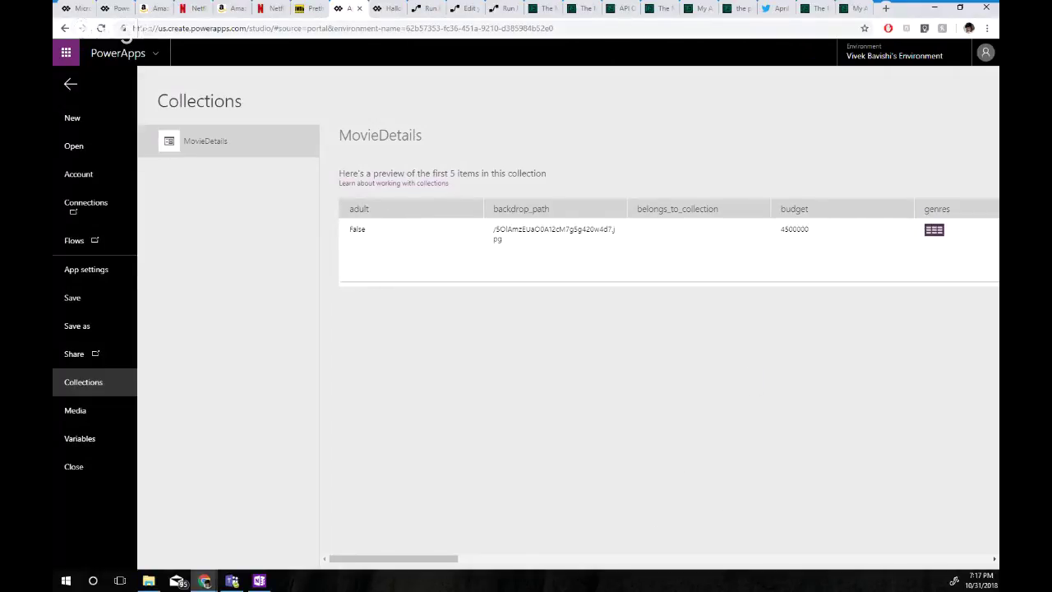
{"action": "left_click_drag", "start_coordinate": [394, 559], "coordinate": [859, 559]}
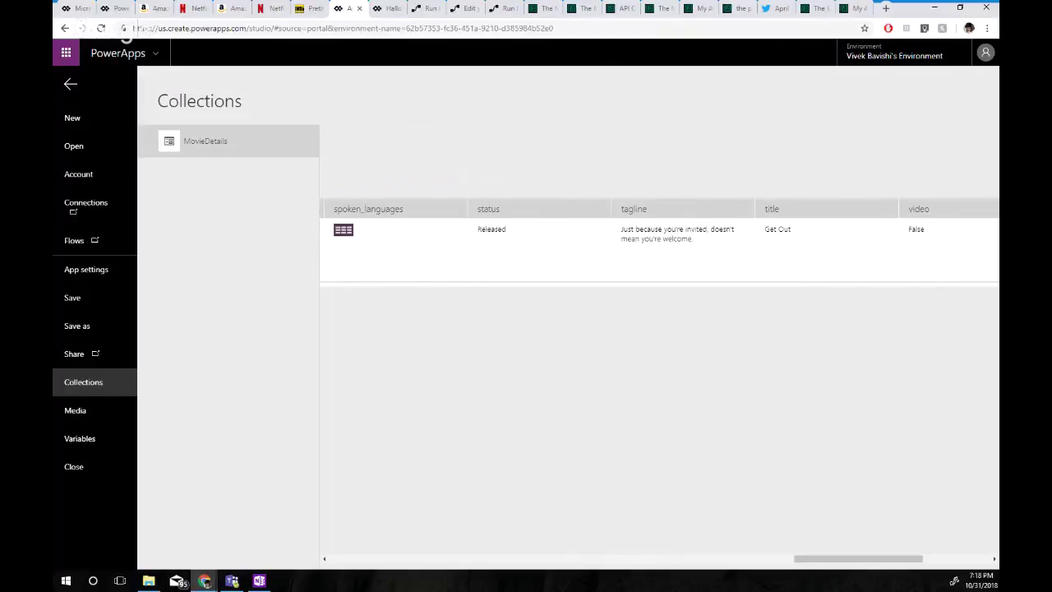
{"action": "key", "text": "Escape"}
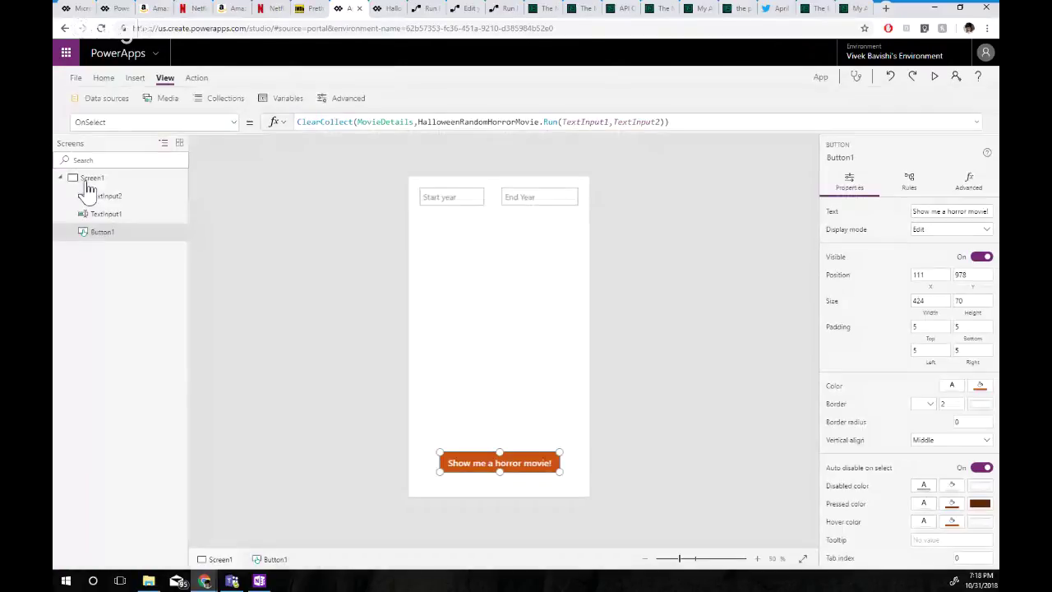
Insert a label and place it below the two year inputs at about X 40, Y 150
{"action": "key", "text": "Left"}
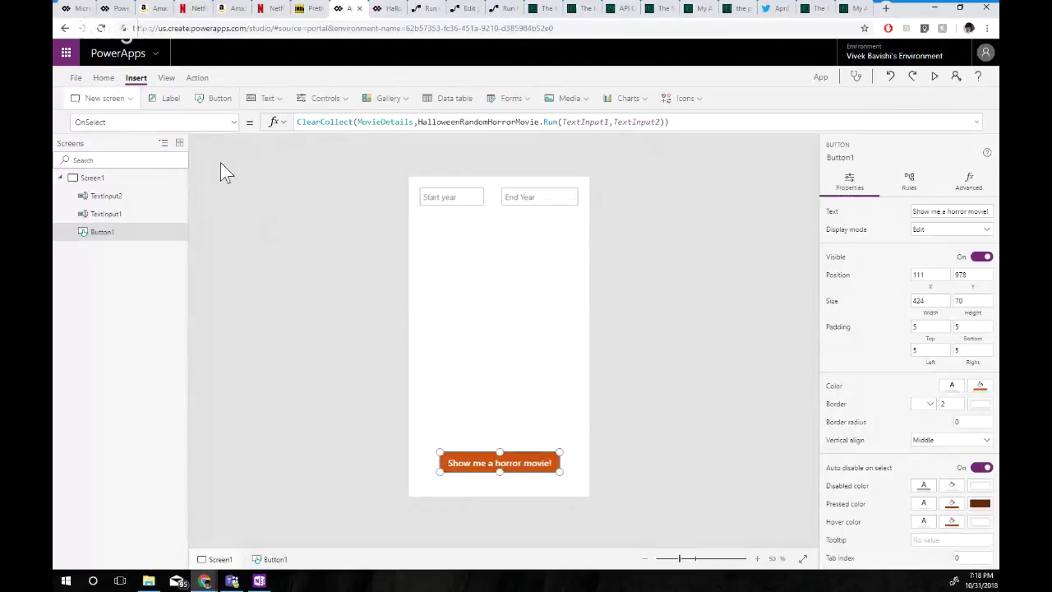
{"action": "key", "text": "Tab"}
{"action": "key", "text": "Return"}
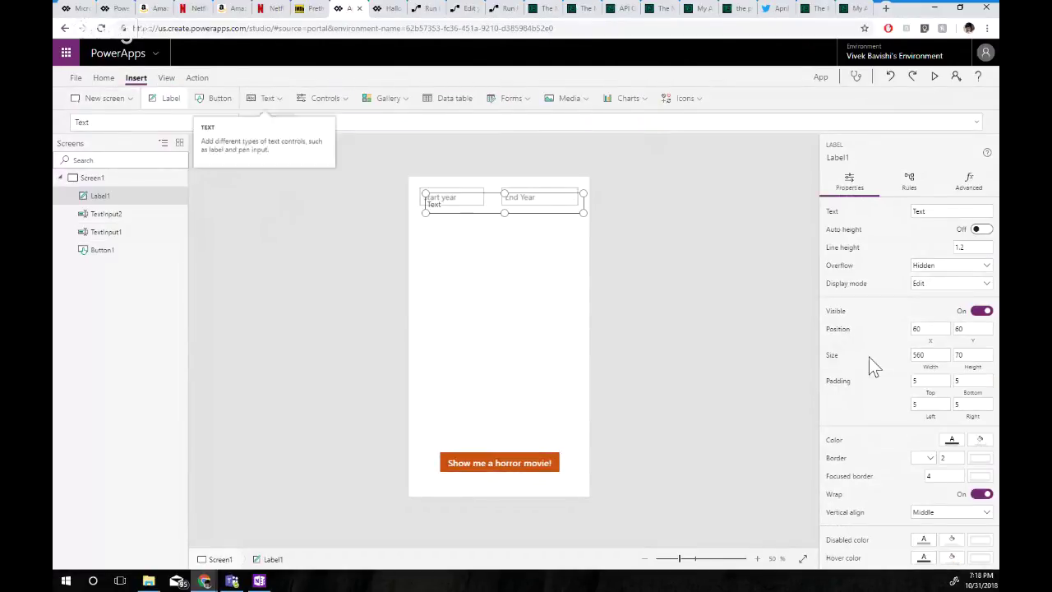
{"action": "left_click_drag", "start_coordinate": [501, 206], "coordinate": [497, 236]}
{"action": "left_click_drag", "start_coordinate": [867, 458], "coordinate": [866, 445]}
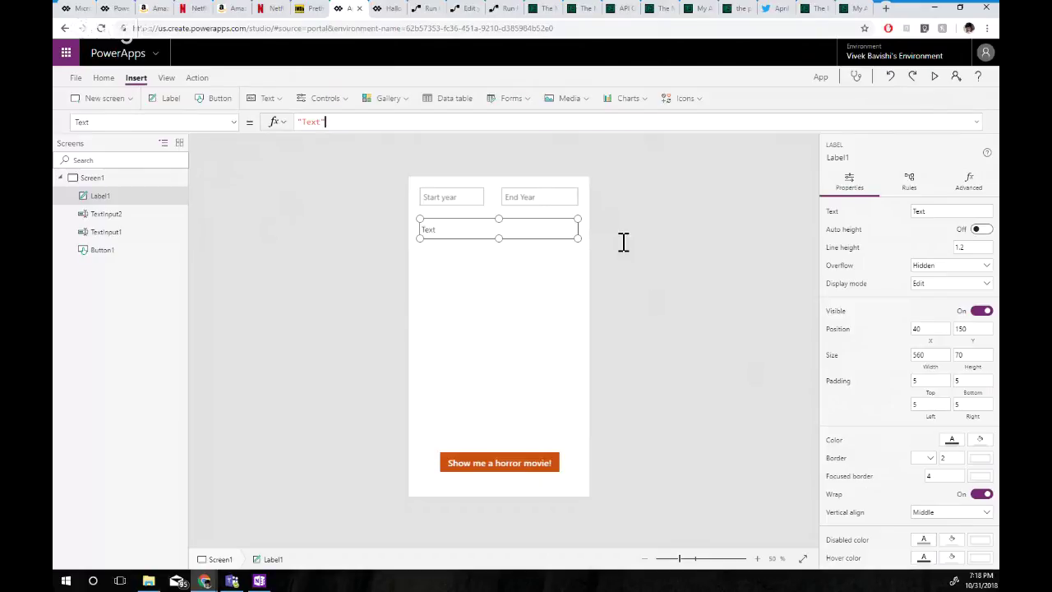
Set the label's Text to First(MovieDetails).original_title and center-align it
{"action": "key", "text": "ctrl+a"}
{"action": "type", "text": "First("}
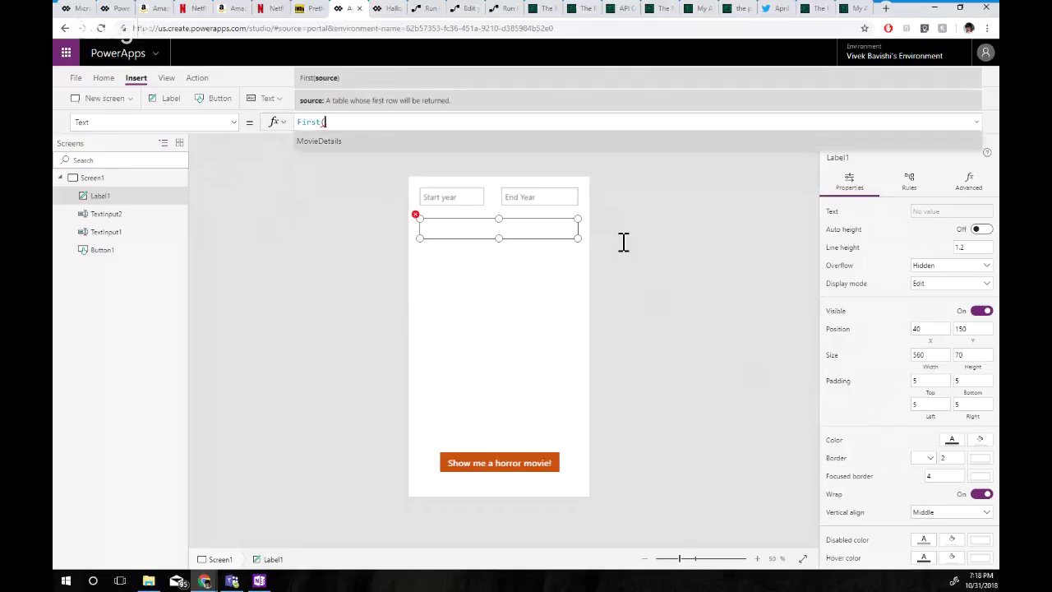
{"action": "key", "text": "Tab"}
{"action": "type", "text": ")"}
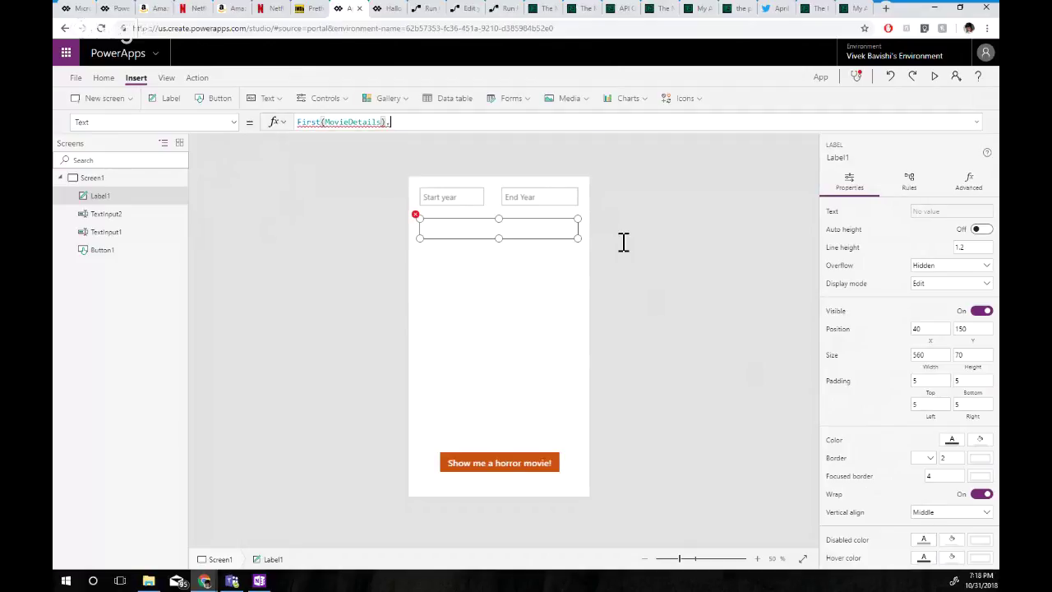
{"action": "key", "text": "Down"}
{"action": "key", "text": "Down"}
{"action": "key", "text": "Down"}
{"action": "key", "text": "Down"}
{"action": "key", "text": "Down"}
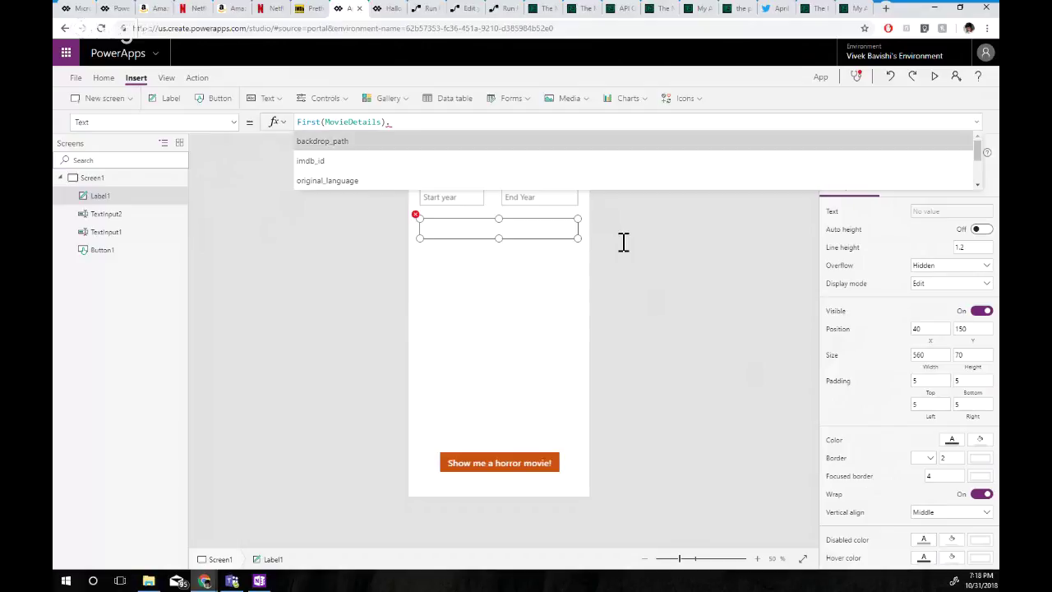
{"action": "key", "text": "Up"}
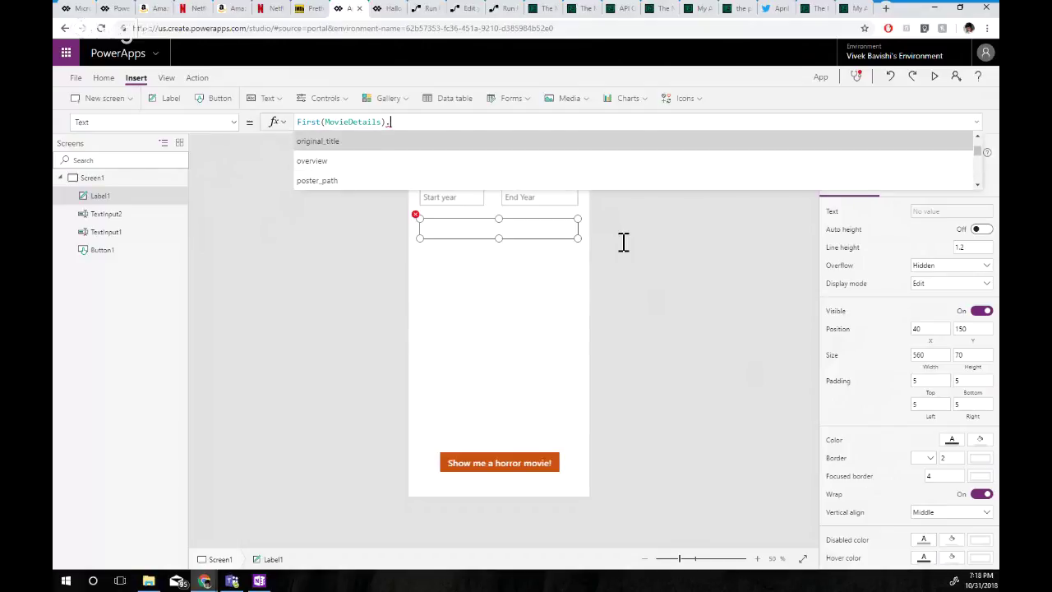
{"action": "key", "text": "Tab"}
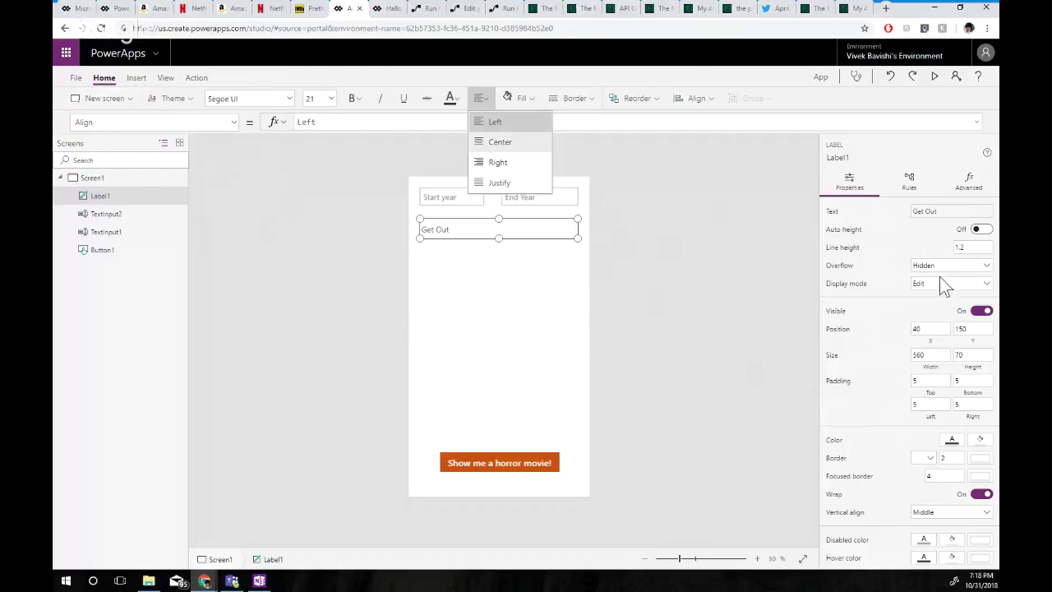
{"action": "key", "text": "Down"}
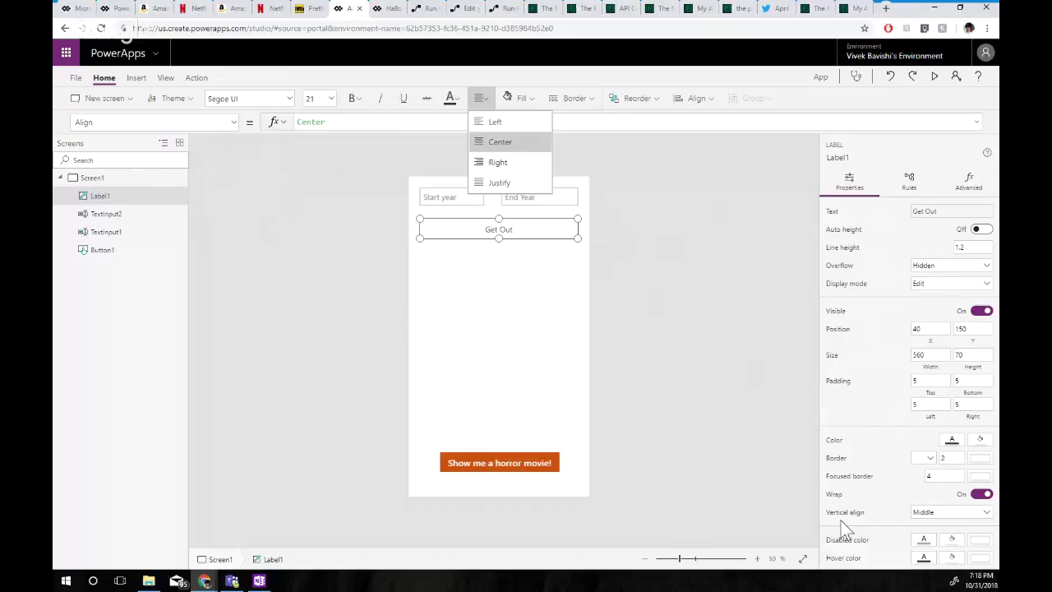
{"action": "left_click", "coordinate": [557, 281]}
Insert an image control sized about 228 by 272 below the Start year input, at about X 18, Y 132
{"action": "left_click", "coordinate": [136, 77]}
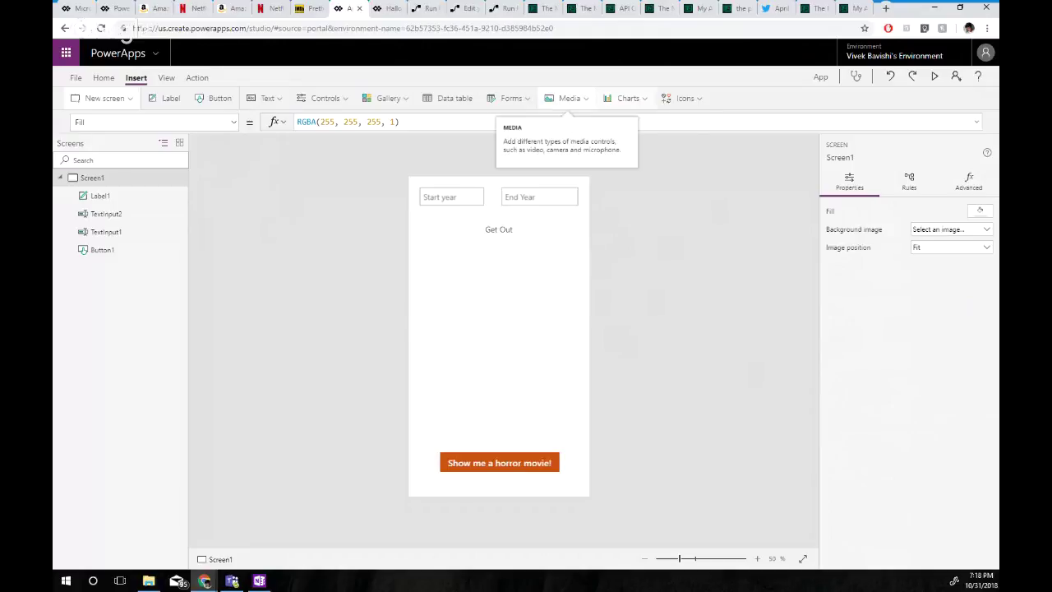
{"action": "left_click", "coordinate": [568, 98]}
{"action": "left_click", "coordinate": [567, 122]}
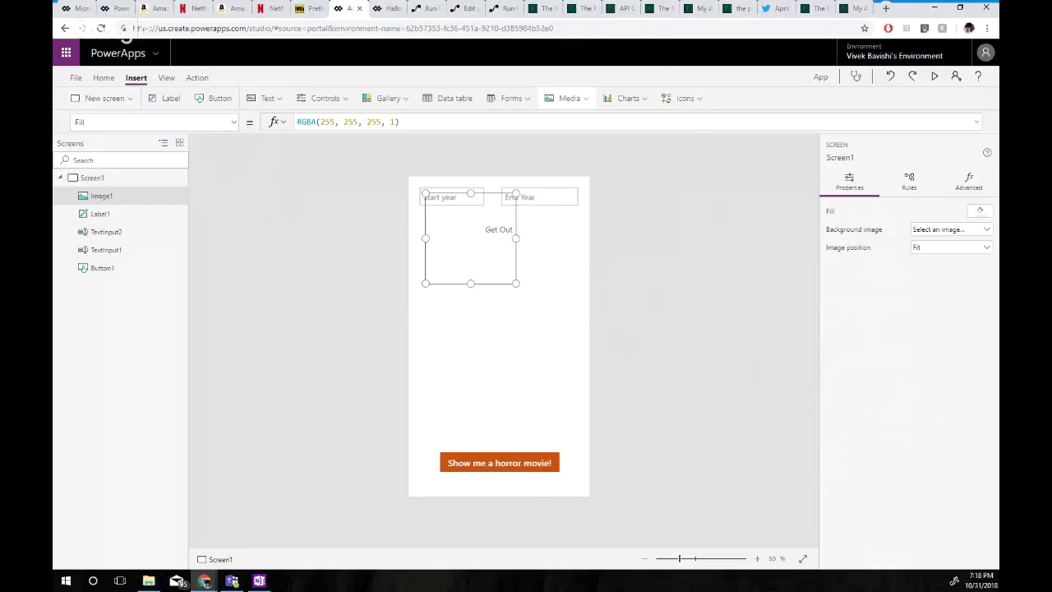
{"action": "left_click_drag", "start_coordinate": [879, 471], "coordinate": [865, 422]}
{"action": "left_click_drag", "start_coordinate": [764, 423], "coordinate": [810, 425]}
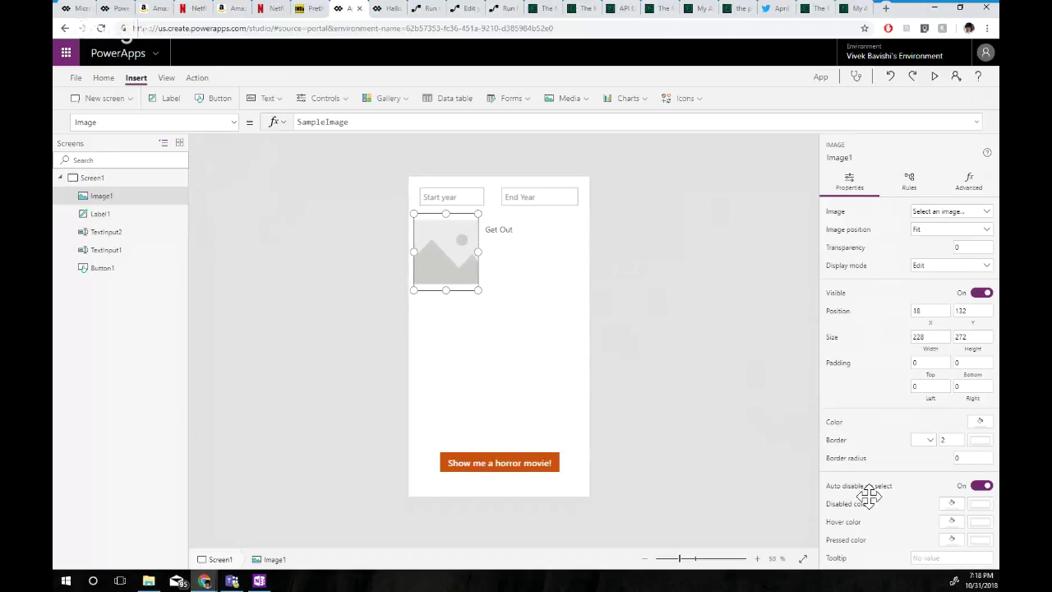
Set the Image property of the placeholder image to First(MovieDetails).backdrop_path
{"action": "left_click", "coordinate": [649, 251]}
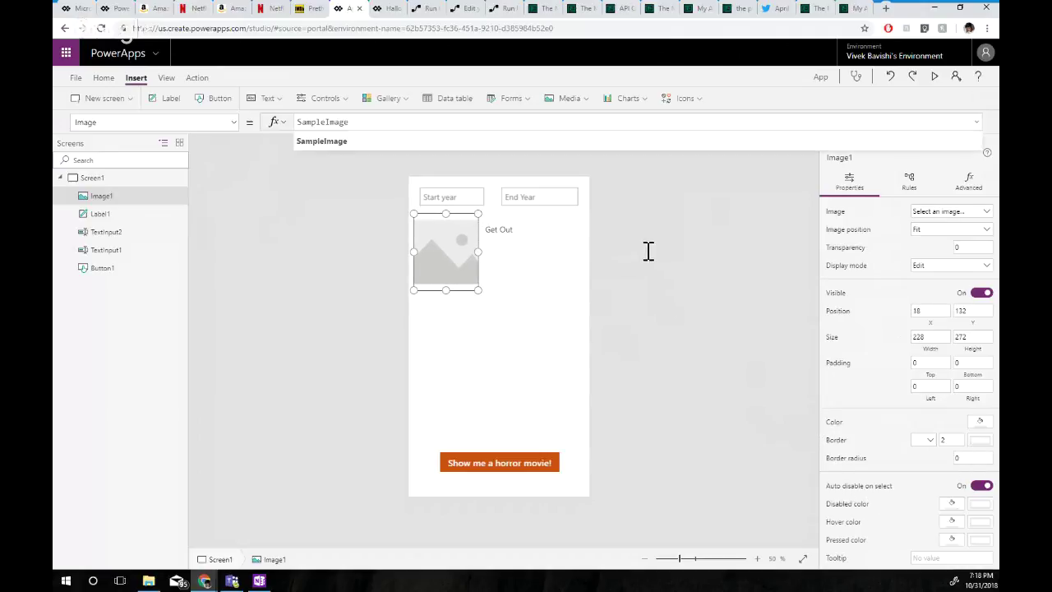
{"action": "key", "text": "ctrl+a"}
{"action": "type", "text": "This"}
{"action": "key", "text": "BackSpace"}
{"action": "key", "text": "BackSpace"}
{"action": "key", "text": "BackSpace"}
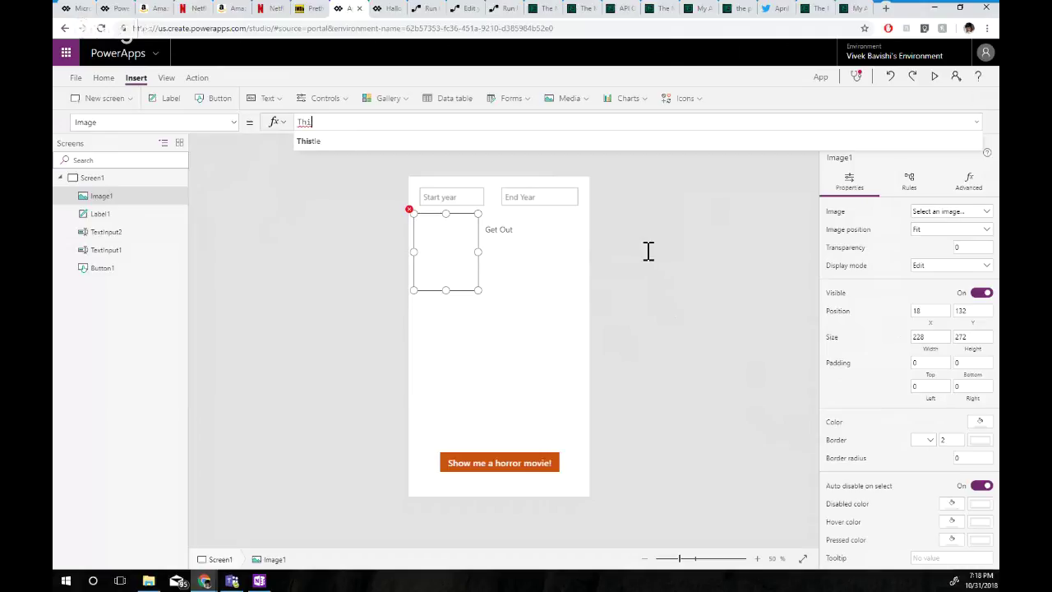
{"action": "key", "text": "BackSpace"}
{"action": "type", "text": "Fir"}
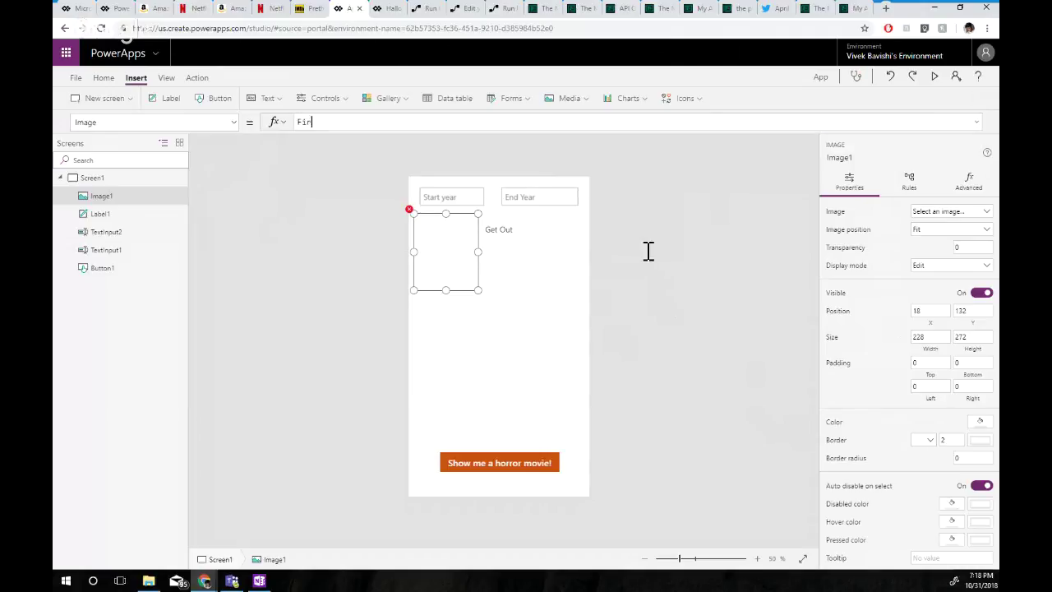
{"action": "type", "text": "st(m"}
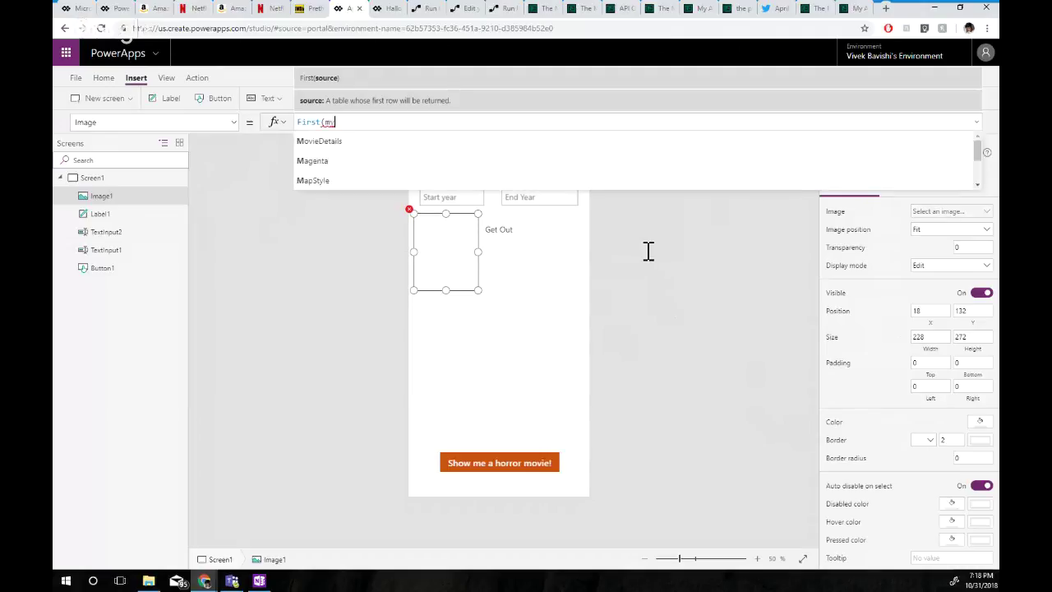
{"action": "type", "text": "ove"}
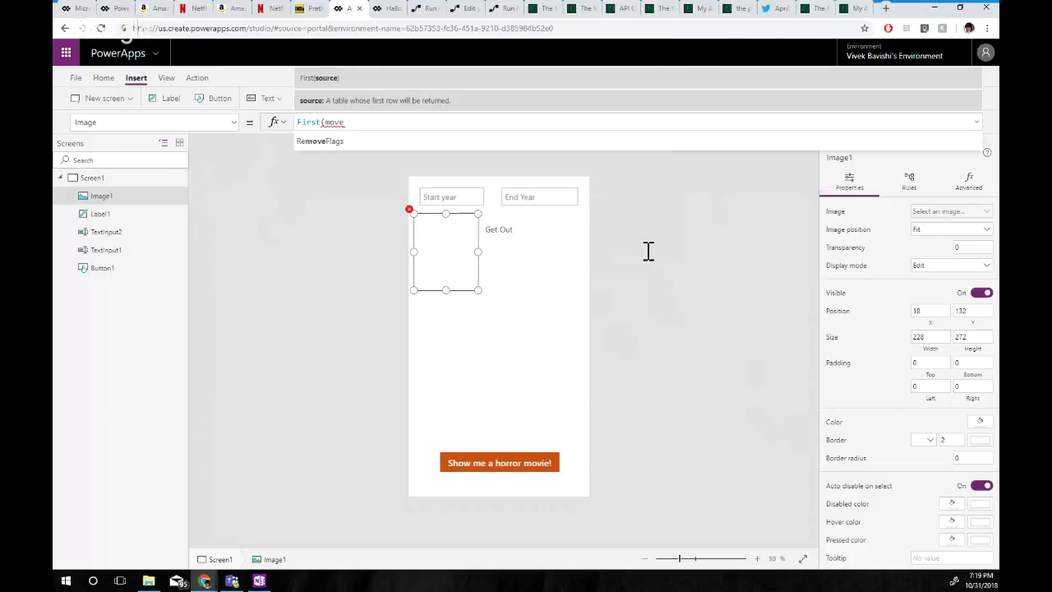
{"action": "key", "text": "Tab"}
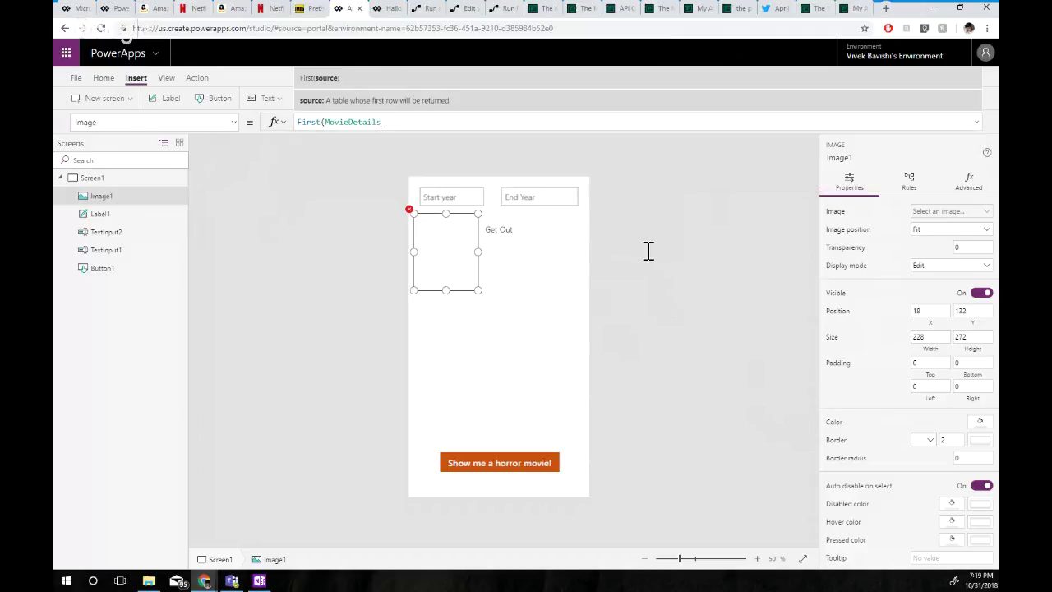
{"action": "type", "text": ")."}
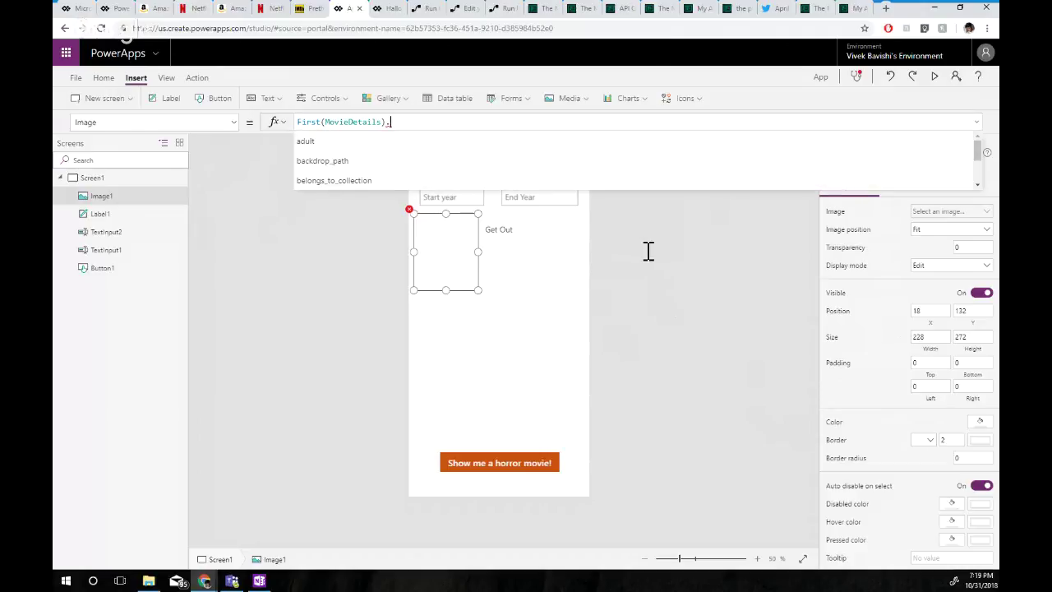
{"action": "key", "text": "Down"}
{"action": "key", "text": "Down"}
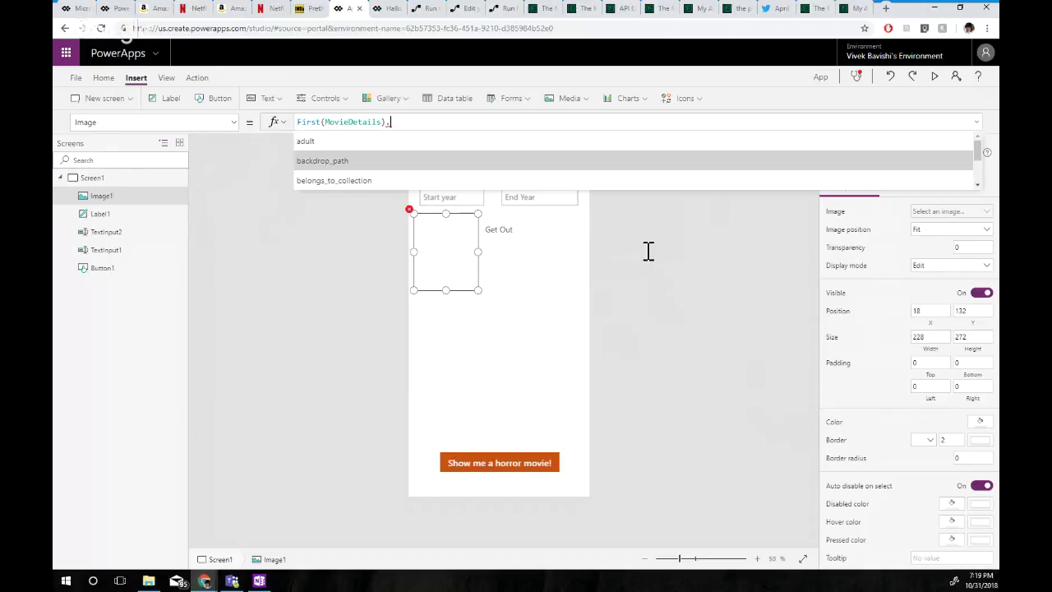
{"action": "key", "text": "Tab"}
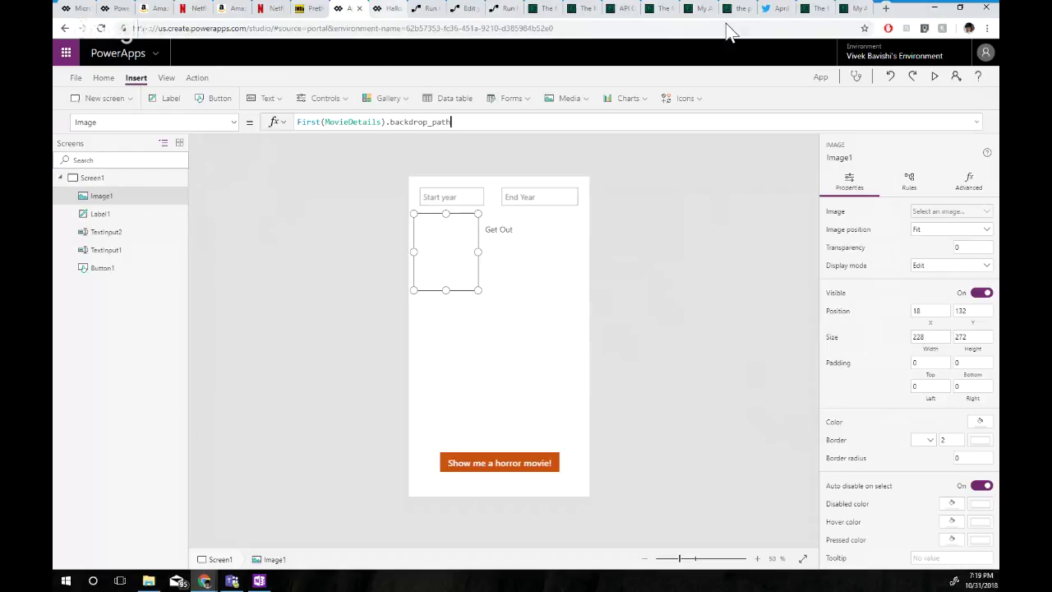
Open the Halloween Random Horror Movie Flow run and examine the backdrop_path in the body returned by get movie details
{"action": "key", "text": "ctrl+Tab"}
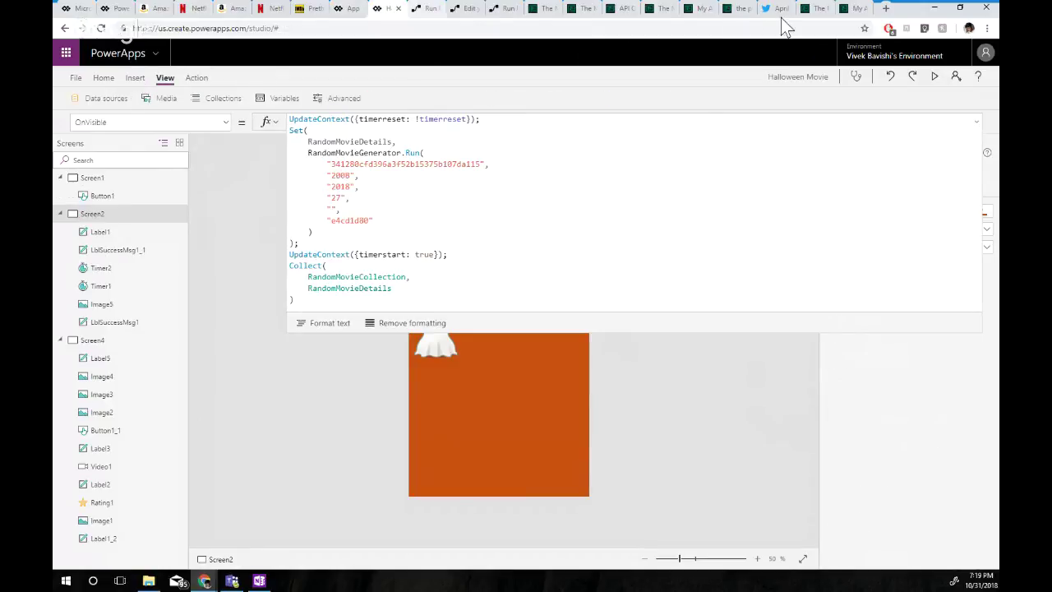
{"action": "key", "text": "ctrl+Tab"}
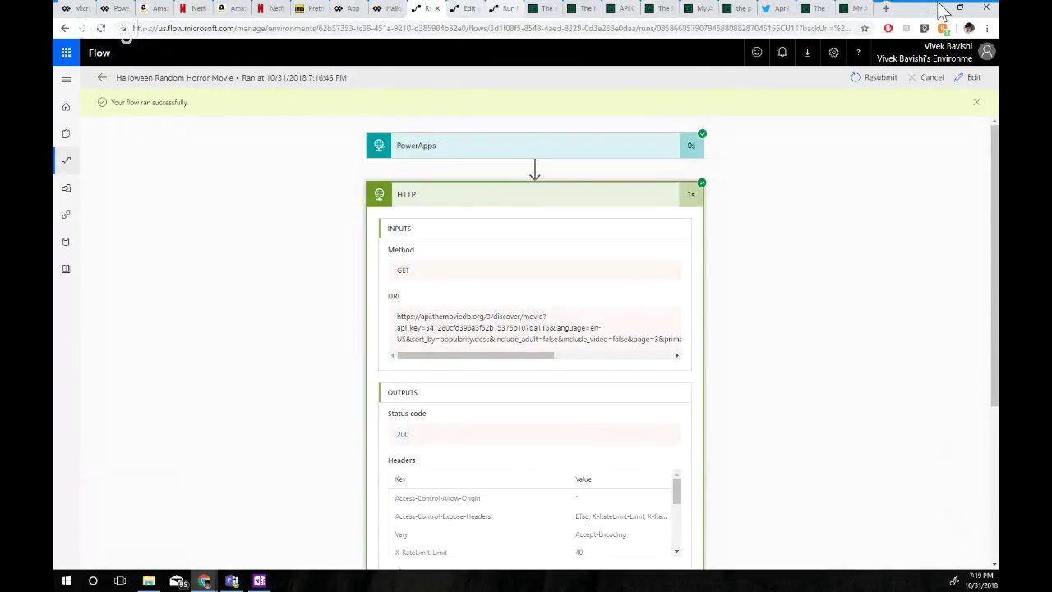
{"action": "left_click", "coordinate": [348, 8]}
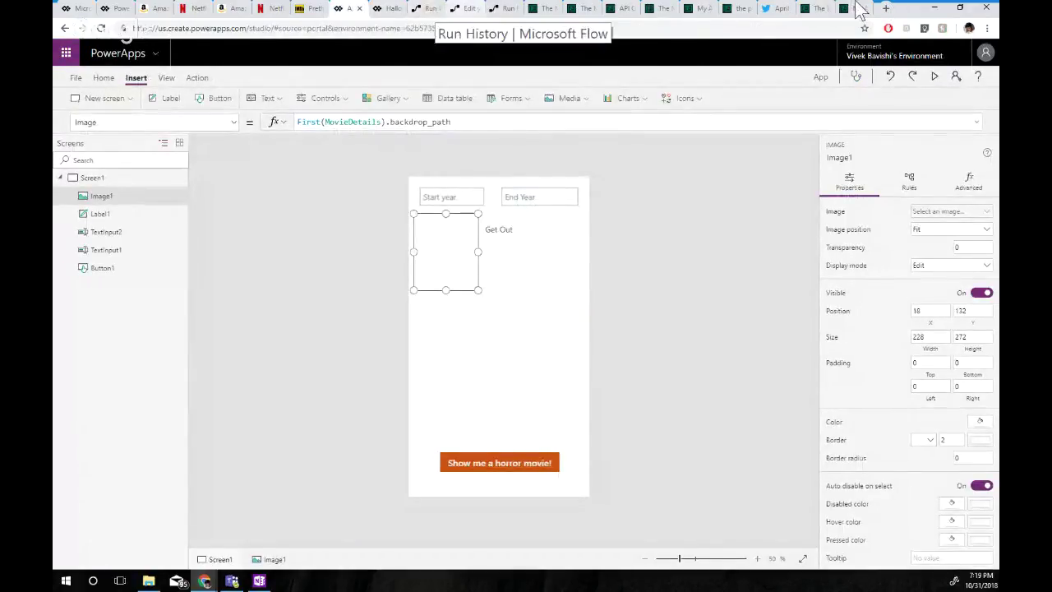
{"action": "left_click", "coordinate": [464, 8]}
{"action": "left_click", "coordinate": [426, 8]}
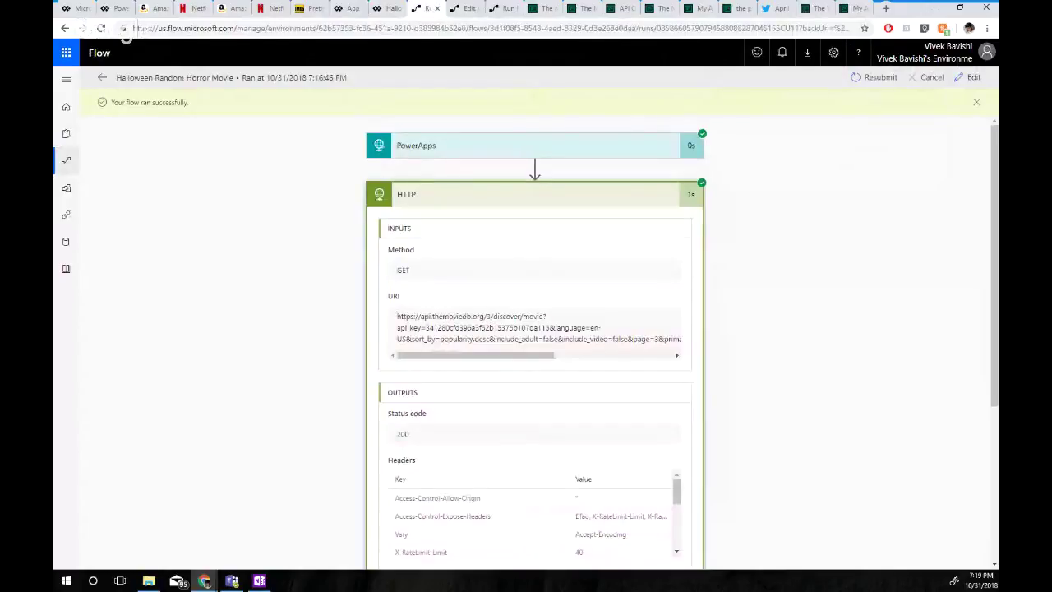
{"action": "scroll", "coordinate": [534, 329], "scroll_direction": "down", "scroll_amount": 5}
{"action": "scroll", "coordinate": [534, 378], "scroll_direction": "down", "scroll_amount": 1}
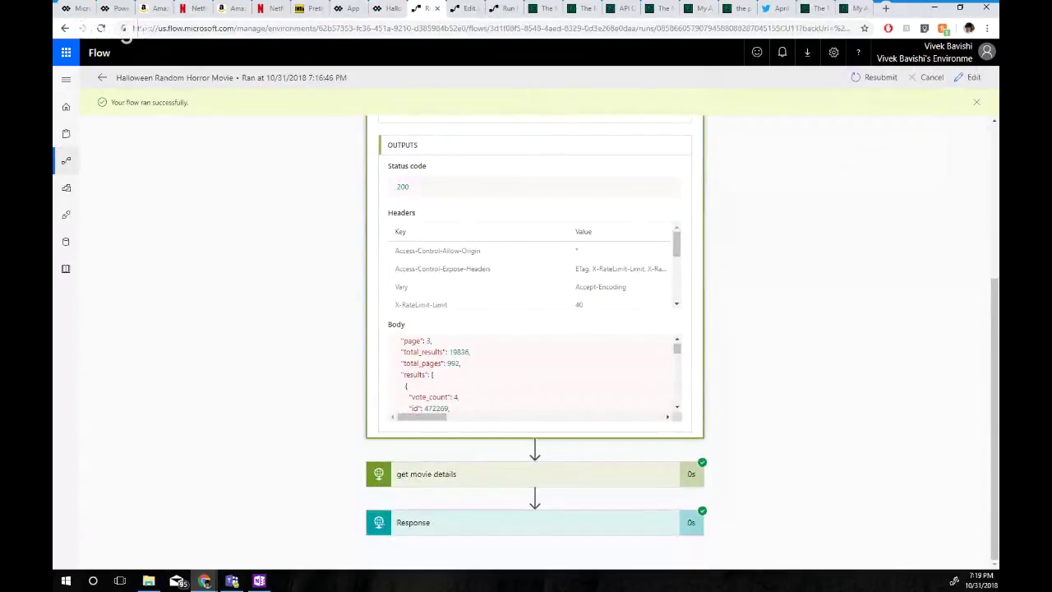
{"action": "left_click", "coordinate": [526, 475]}
{"action": "scroll", "coordinate": [526, 475], "scroll_direction": "down", "scroll_amount": 1}
{"action": "scroll", "coordinate": [535, 329], "scroll_direction": "down", "scroll_amount": 4}
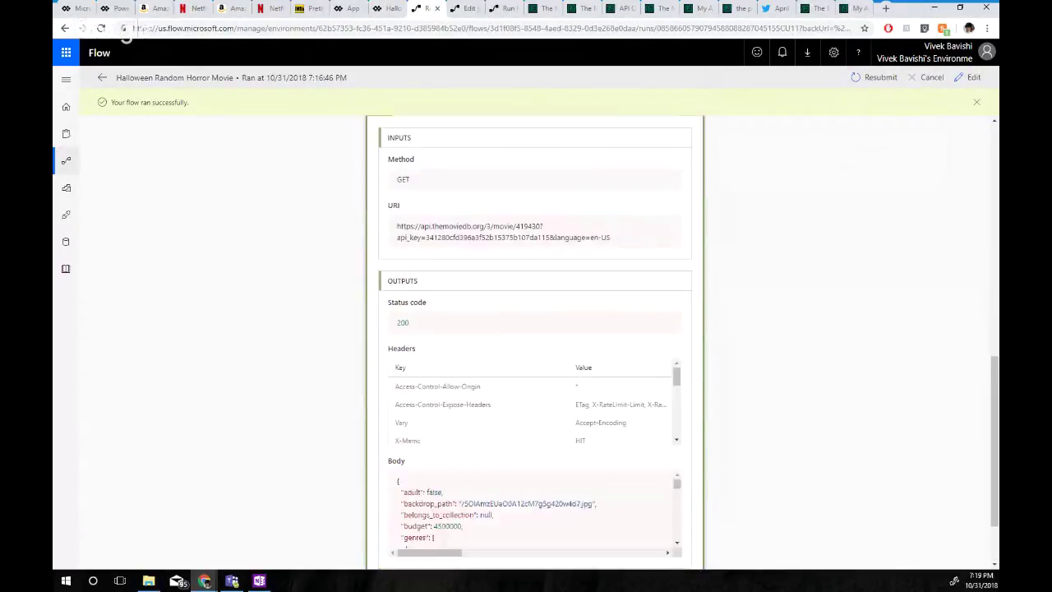
{"action": "scroll", "coordinate": [535, 506], "scroll_direction": "down", "scroll_amount": 3}
{"action": "scroll", "coordinate": [534, 505], "scroll_direction": "up", "scroll_amount": 2}
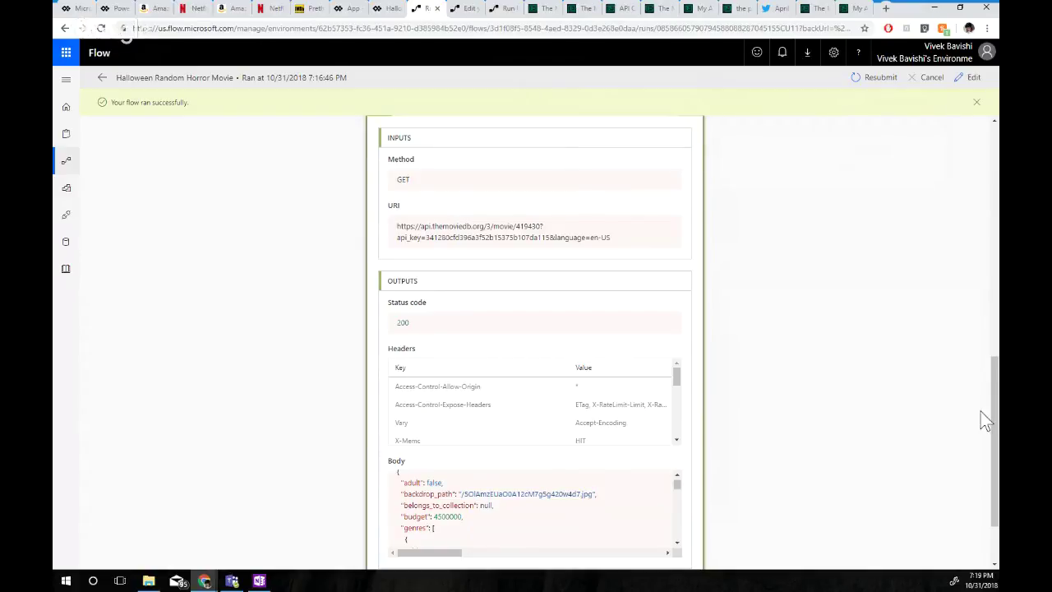
Search the sections of The Movie Database API documentation for backdrop_path and check its Get Details page
{"action": "left_click", "coordinate": [544, 8]}
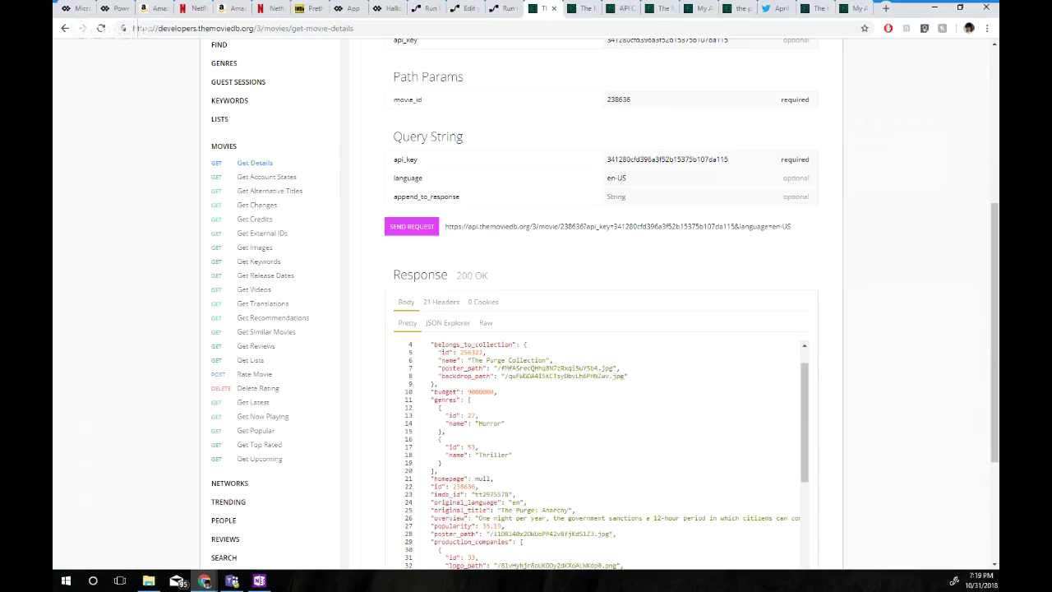
{"action": "scroll", "coordinate": [646, 115], "scroll_direction": "up", "scroll_amount": 4}
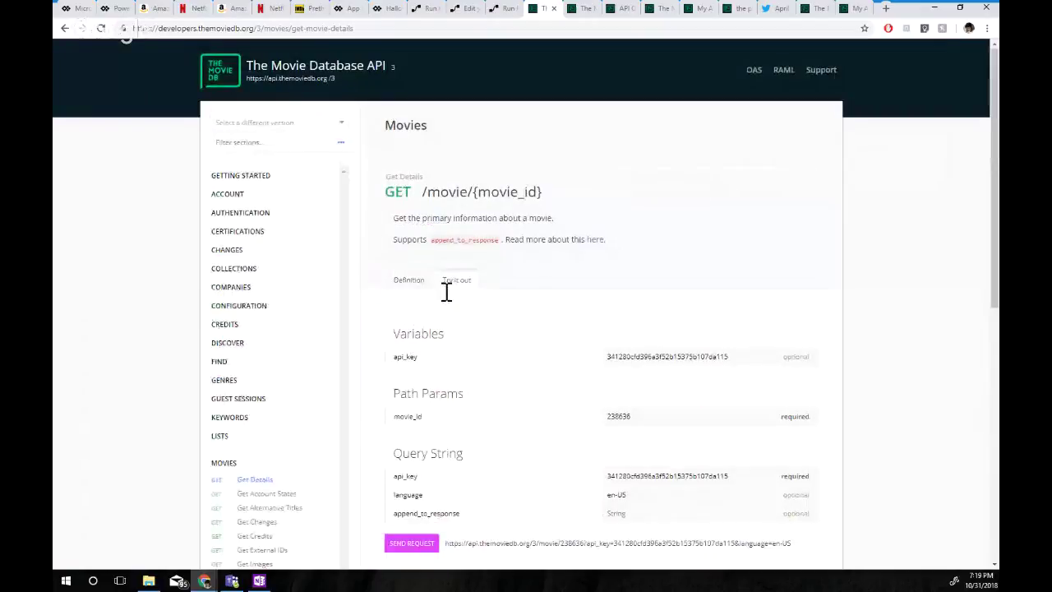
{"action": "type", "text": "aac"}
{"action": "type", "text": "kdrop"}
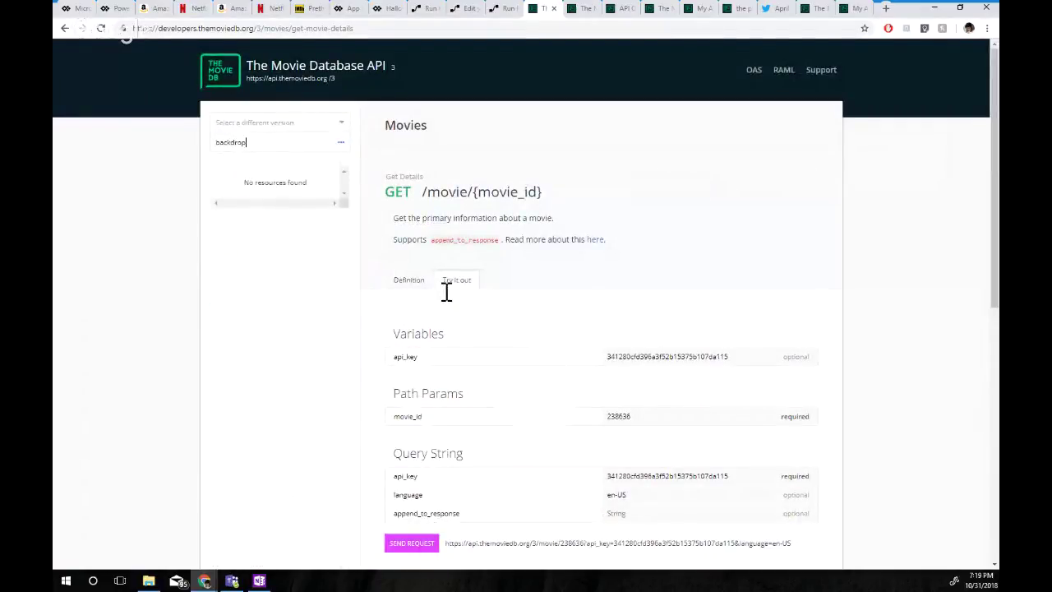
{"action": "type", "text": "_pa"}
{"action": "left_click", "coordinate": [579, 8]}
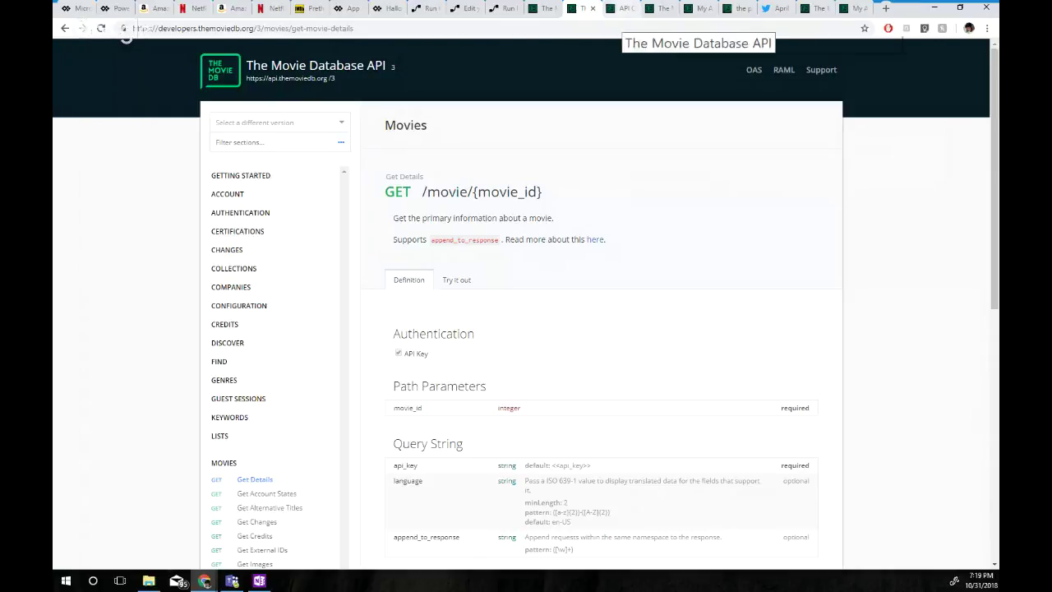
{"action": "left_click", "coordinate": [349, 8]}
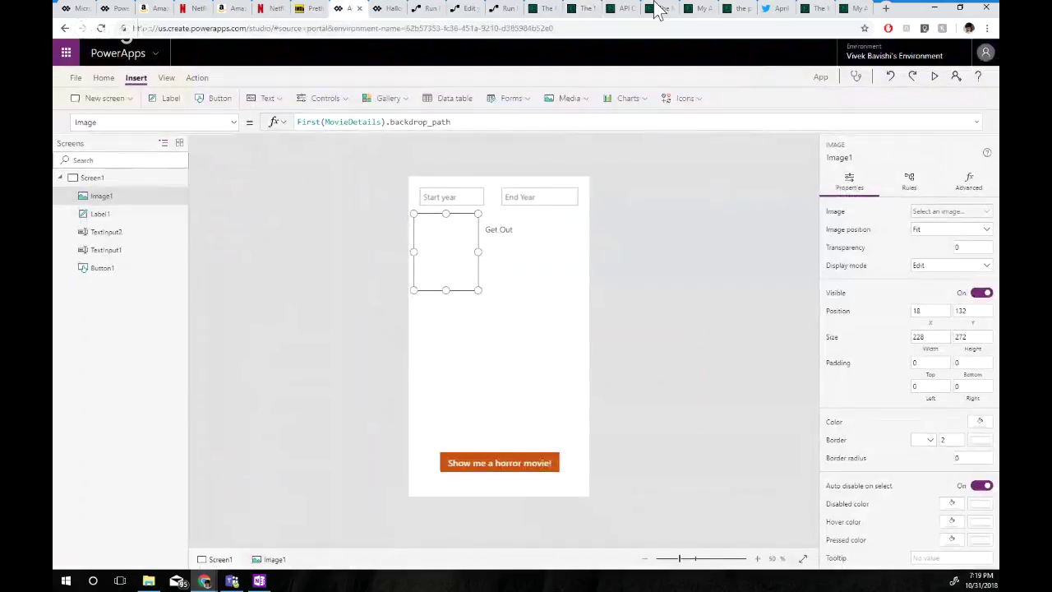
{"action": "left_click", "coordinate": [384, 8]}
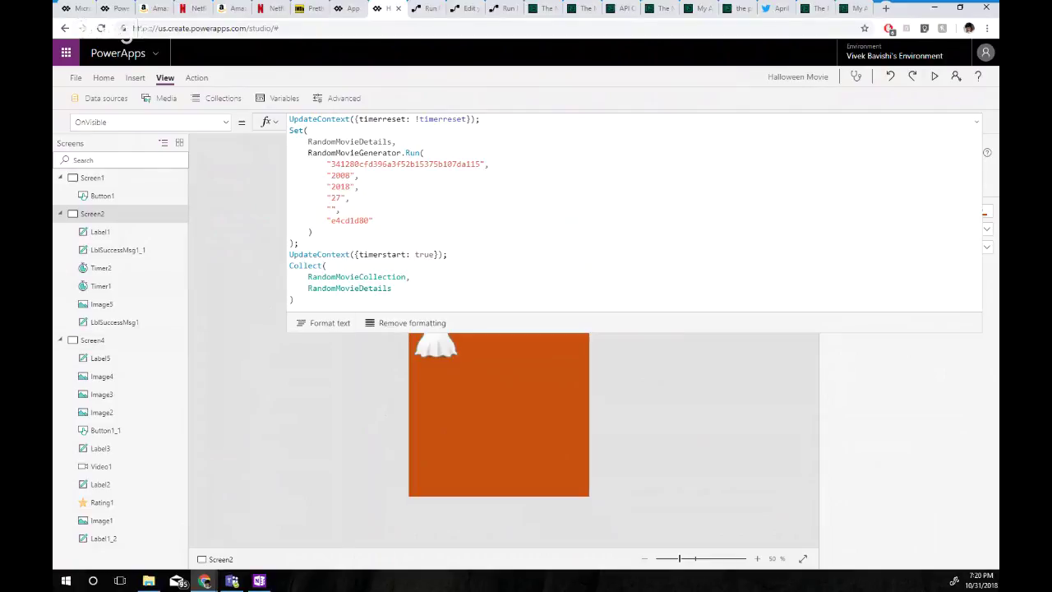
{"action": "left_click", "coordinate": [93, 341]}
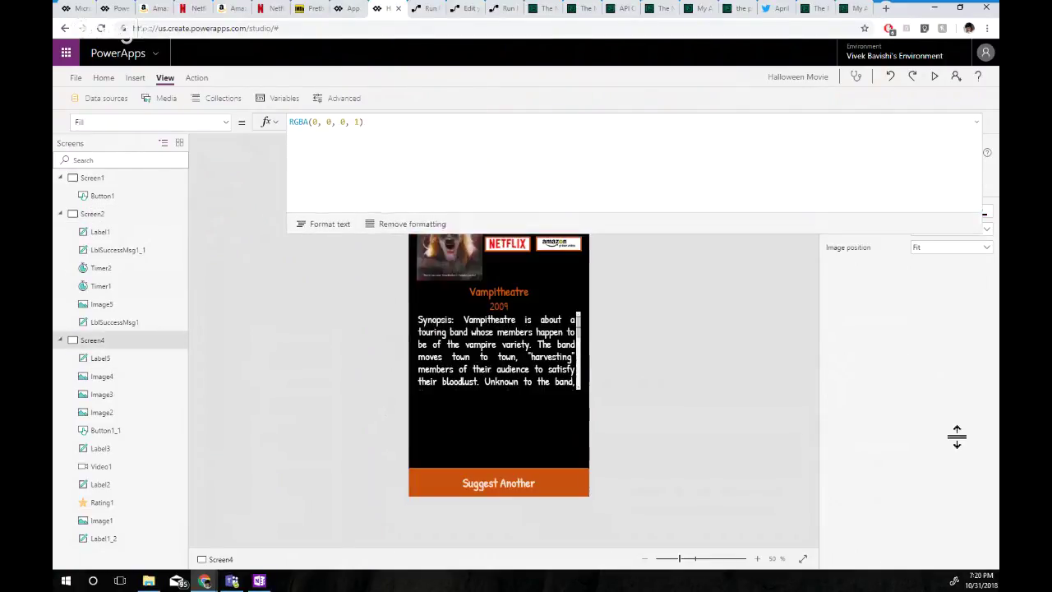
{"action": "left_click", "coordinate": [450, 234]}
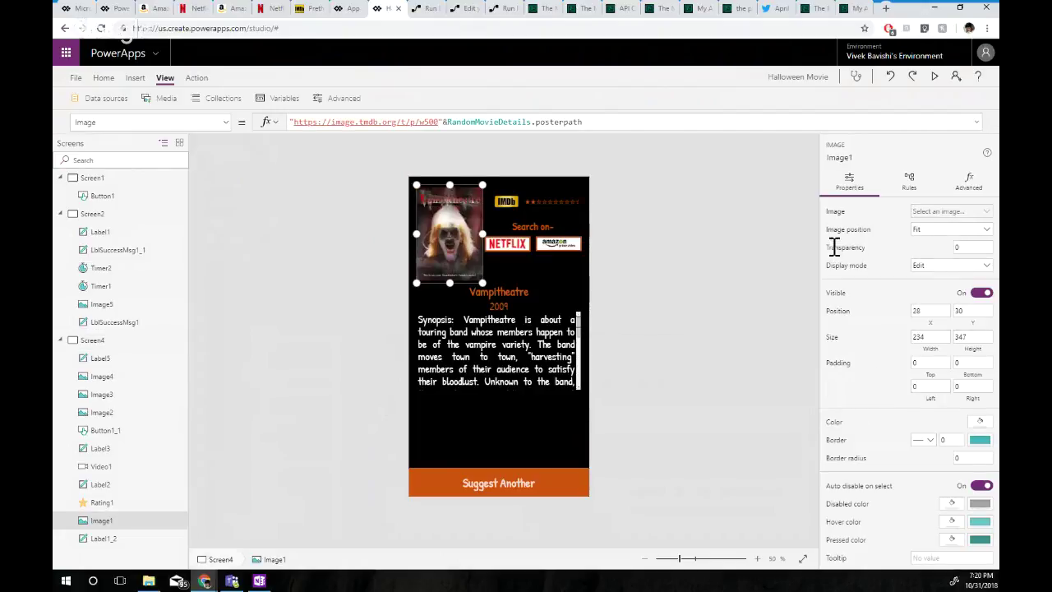
{"action": "left_click_drag", "start_coordinate": [442, 122], "coordinate": [290, 123]}
{"action": "key", "text": "ctrl+c"}
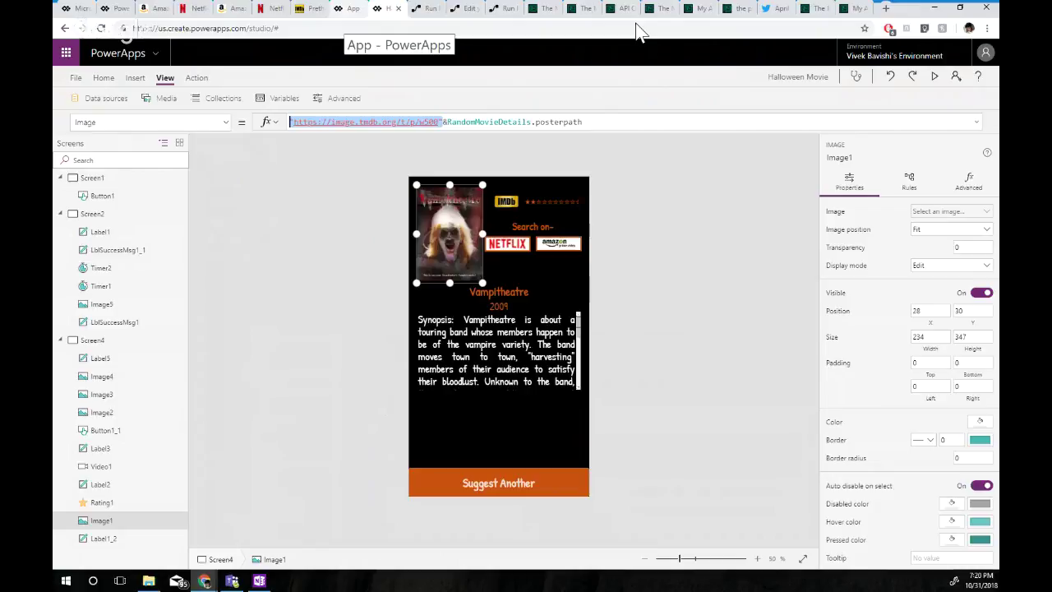
{"action": "left_click", "coordinate": [352, 8]}
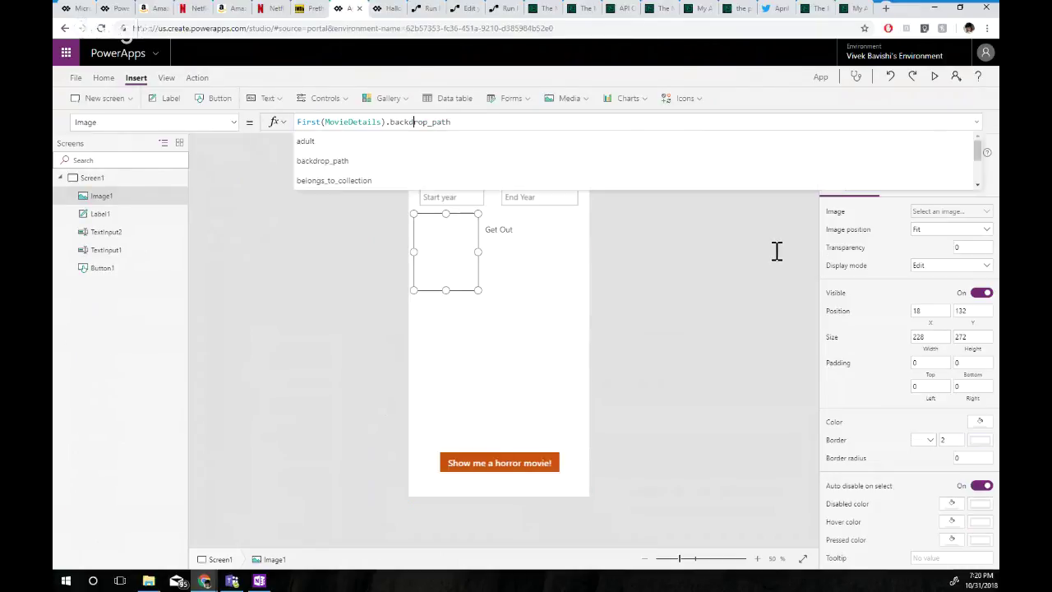
{"action": "key", "text": "ctrl+shift+Left"}
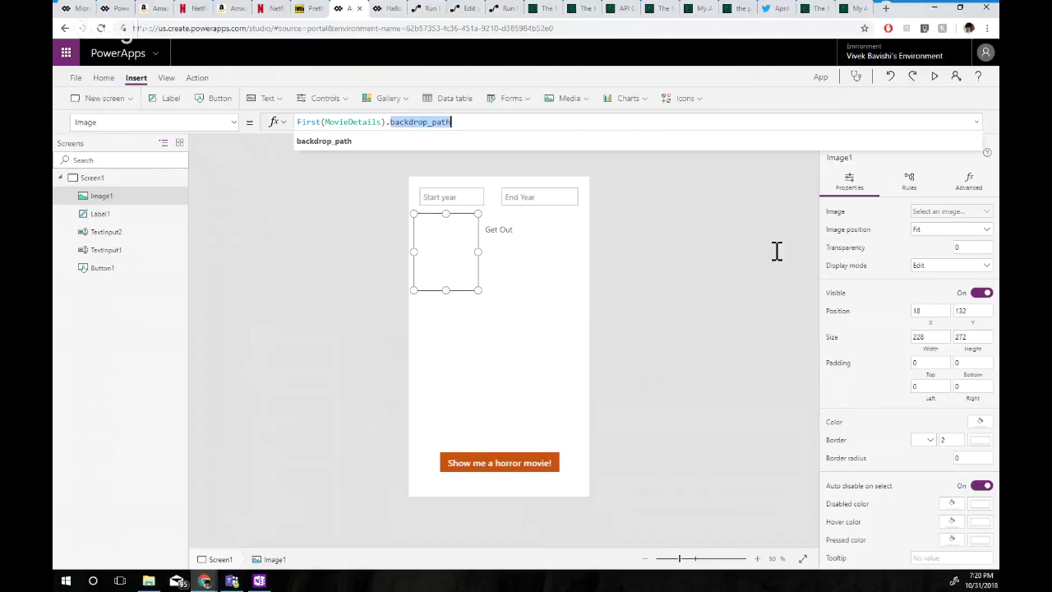
{"action": "type", "text": "post"}
{"action": "key", "text": "Tab"}
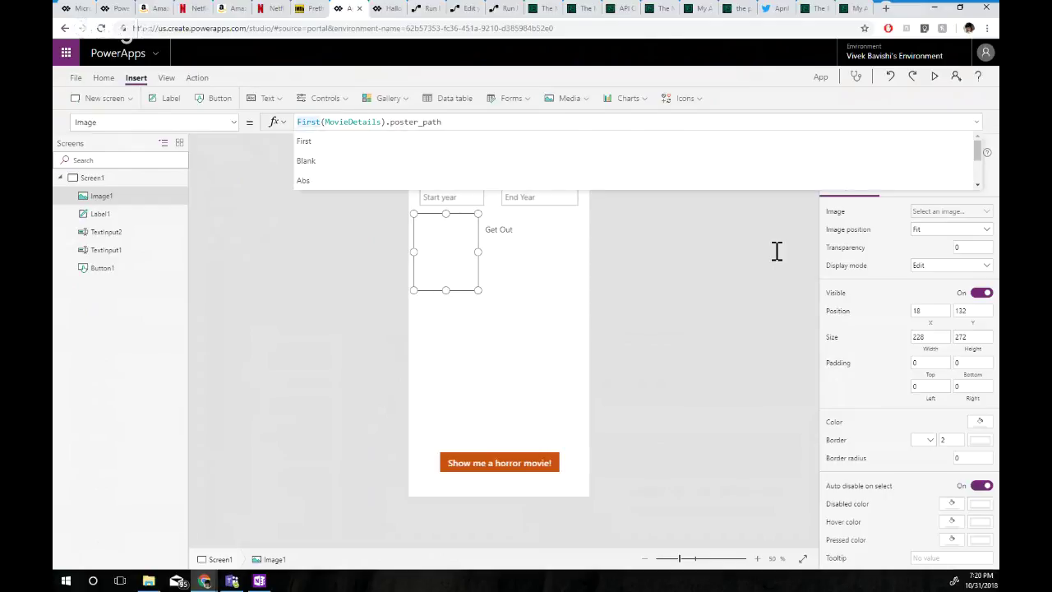
{"action": "key", "text": "ctrl+v"}
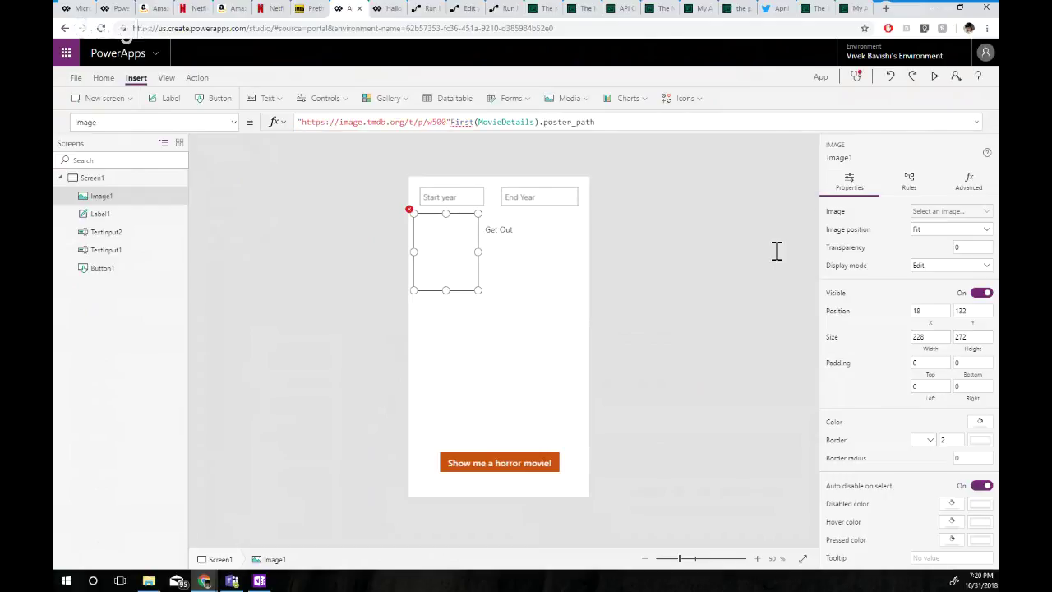
{"action": "type", "text": "&"}
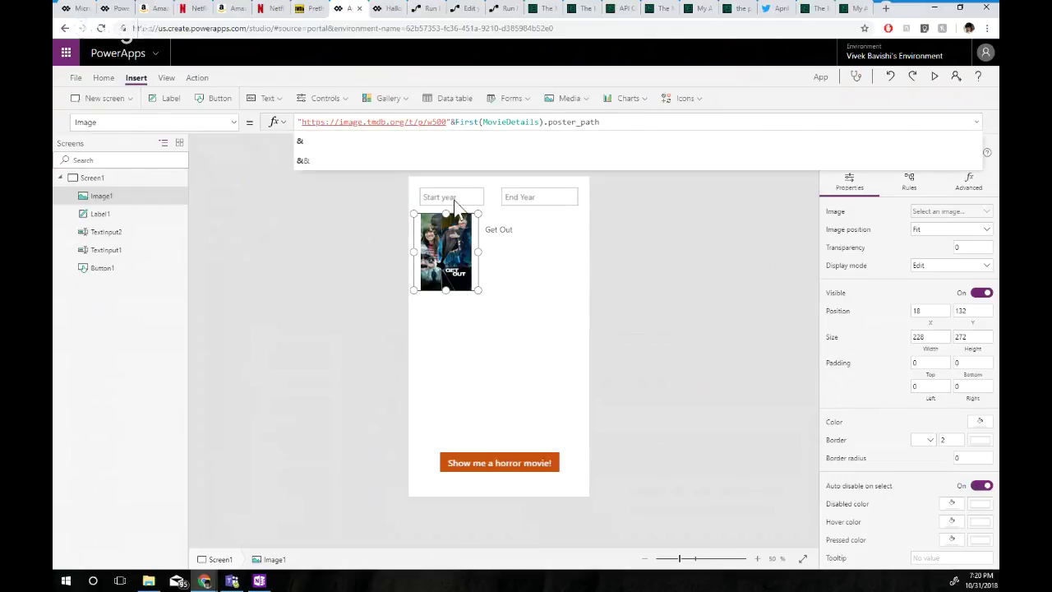
Insert a label beside the poster, below the movie title, sized about 374 by 197 at X 266, Y 207
{"action": "left_click", "coordinate": [263, 98]}
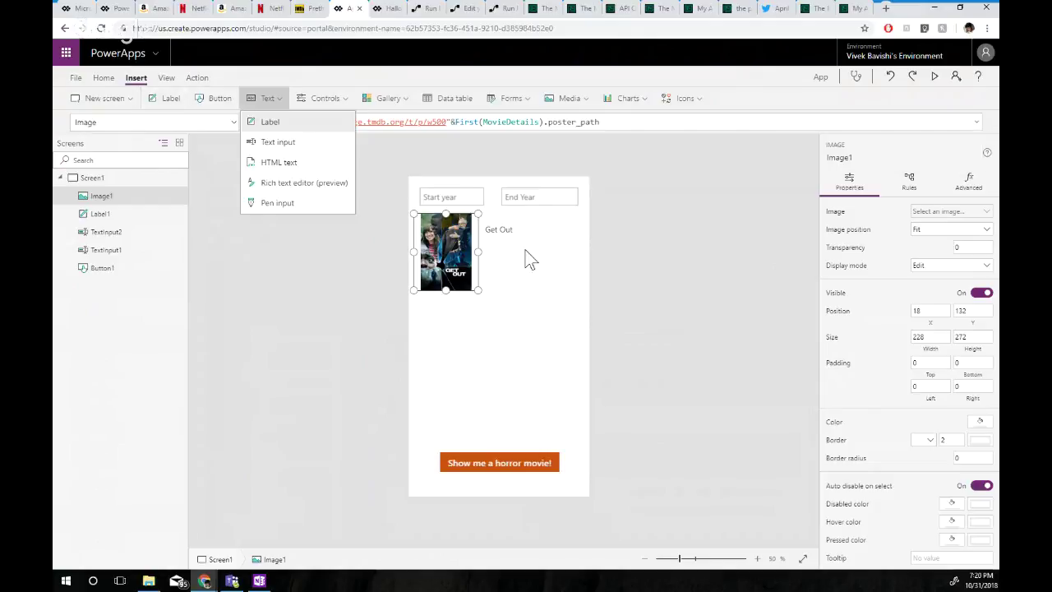
{"action": "left_click", "coordinate": [269, 122]}
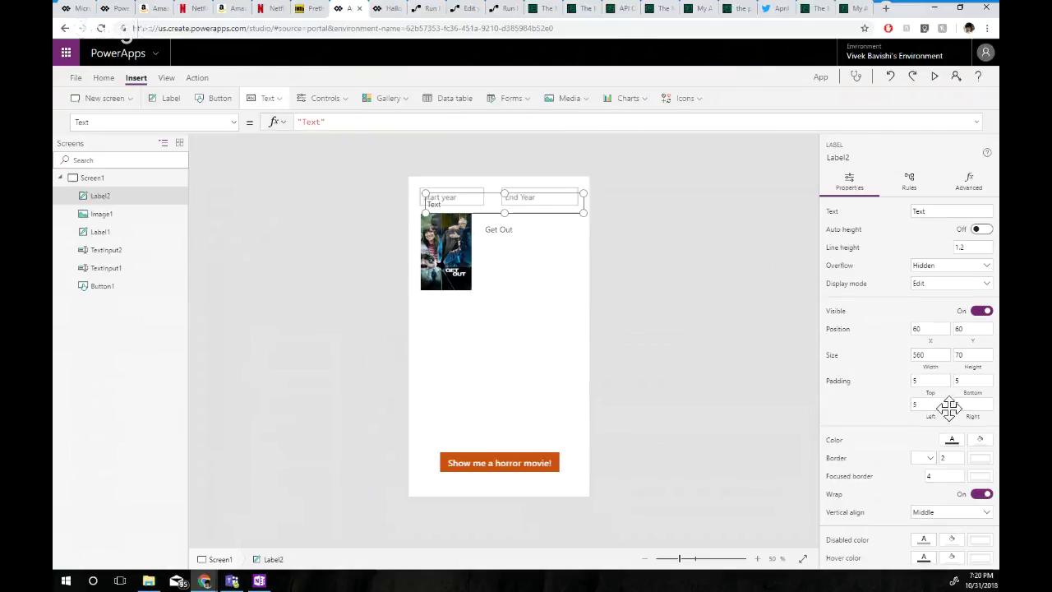
{"action": "mouse_move", "coordinate": [460, 192]}
{"action": "left_mouse_down"}
{"action": "mouse_move", "coordinate": [460, 254]}
{"action": "mouse_move", "coordinate": [486, 254]}
{"action": "mouse_move", "coordinate": [534, 290]}
{"action": "left_mouse_up"}
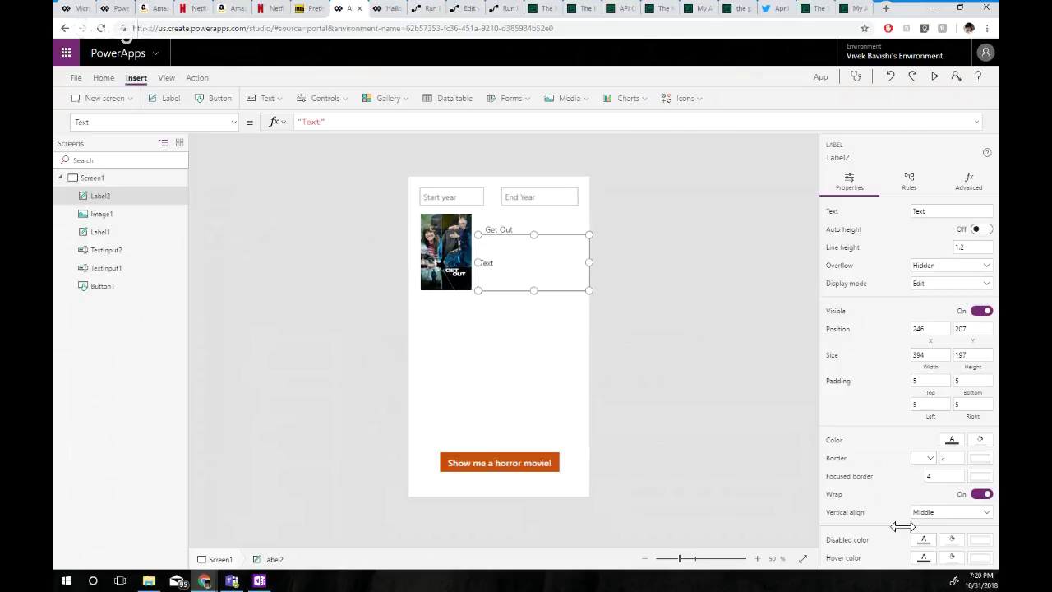
{"action": "left_click_drag", "start_coordinate": [478, 263], "coordinate": [483, 262]}
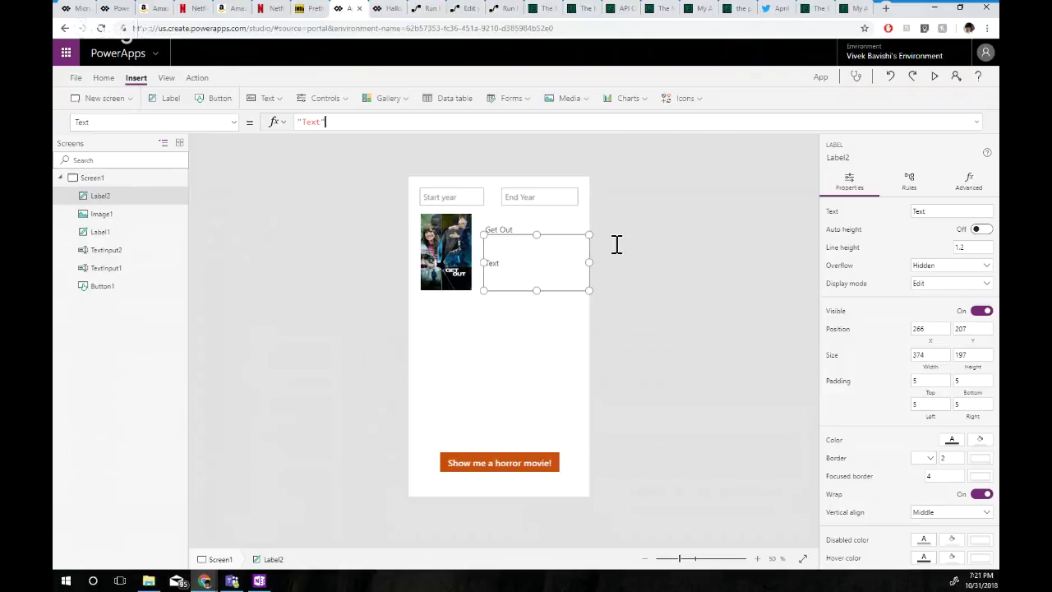
Set the new label's text formula to First(MovieDetails).overview
{"action": "key", "text": "ctrl+a"}
{"action": "type", "text": "This"}
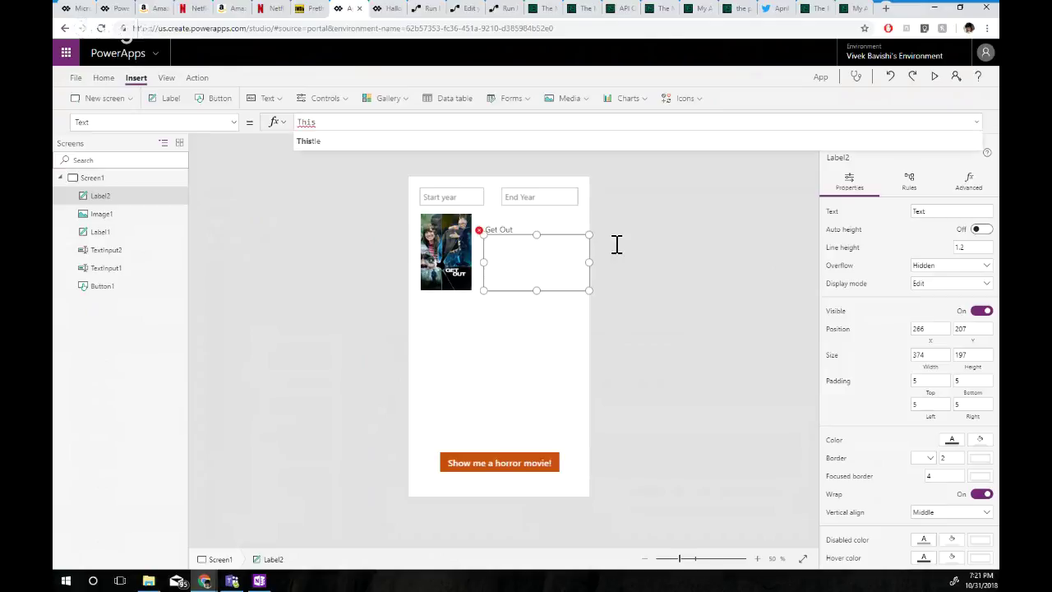
{"action": "key", "text": "BackSpace"}
{"action": "key", "text": "BackSpace"}
{"action": "key", "text": "BackSpace"}
{"action": "key", "text": "BackSpace"}
{"action": "type", "text": "F"}
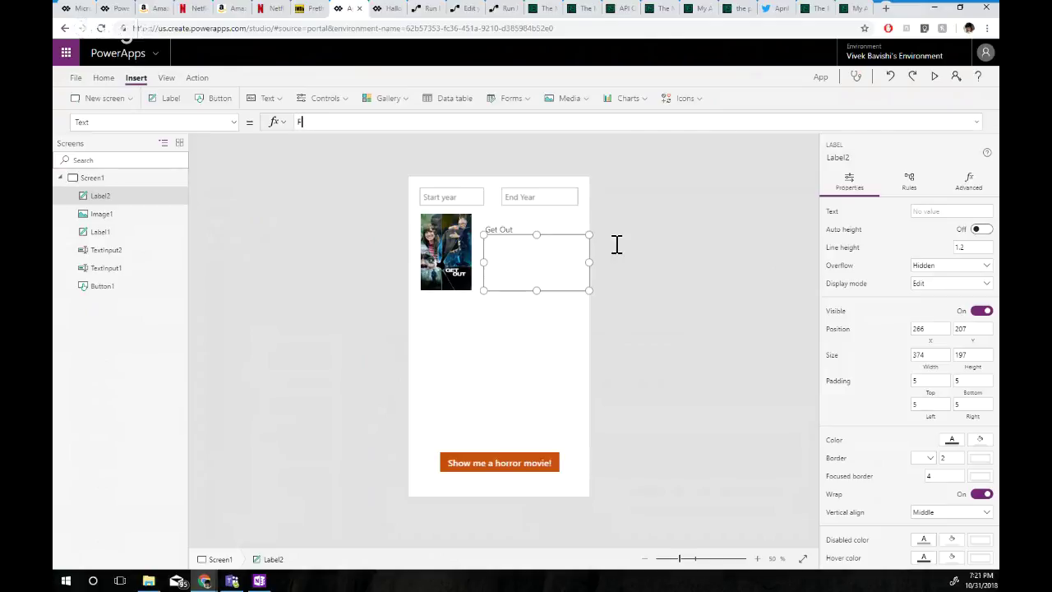
{"action": "type", "text": "irst("}
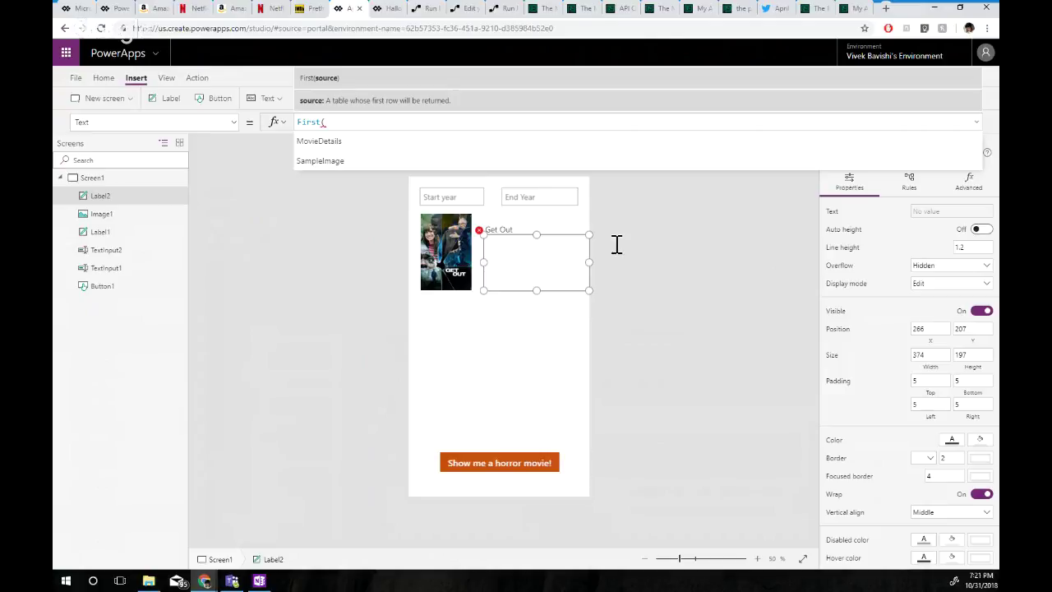
{"action": "type", "text": "MovieDetails"}
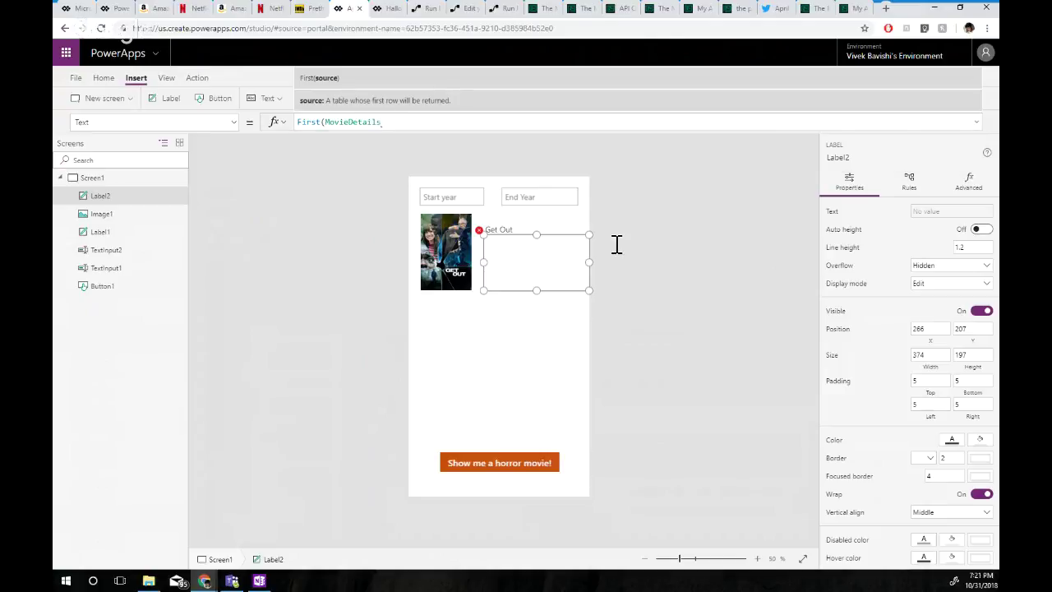
{"action": "type", "text": ")."}
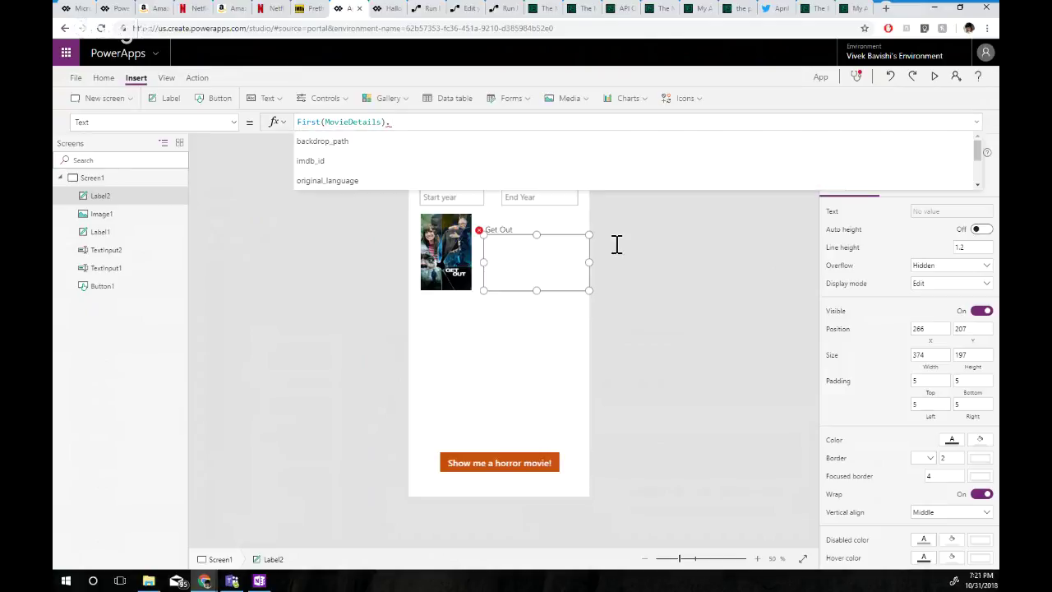
{"action": "type", "text": "overview"}
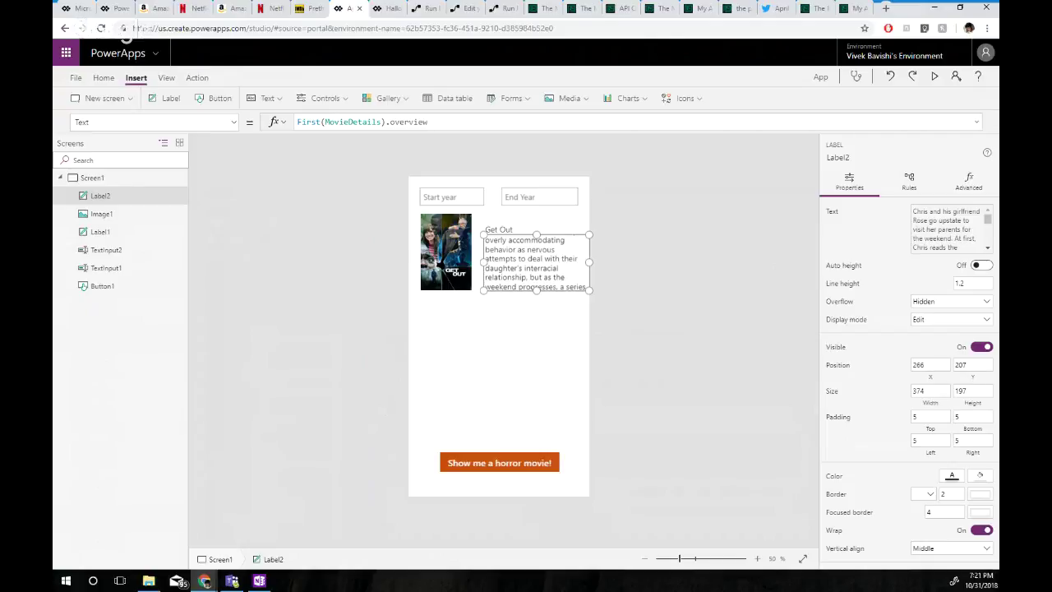
Set the overview label's overflow to Scroll and narrow the label to a width of about 334
{"action": "left_click", "coordinate": [951, 301]}
{"action": "left_click", "coordinate": [929, 333]}
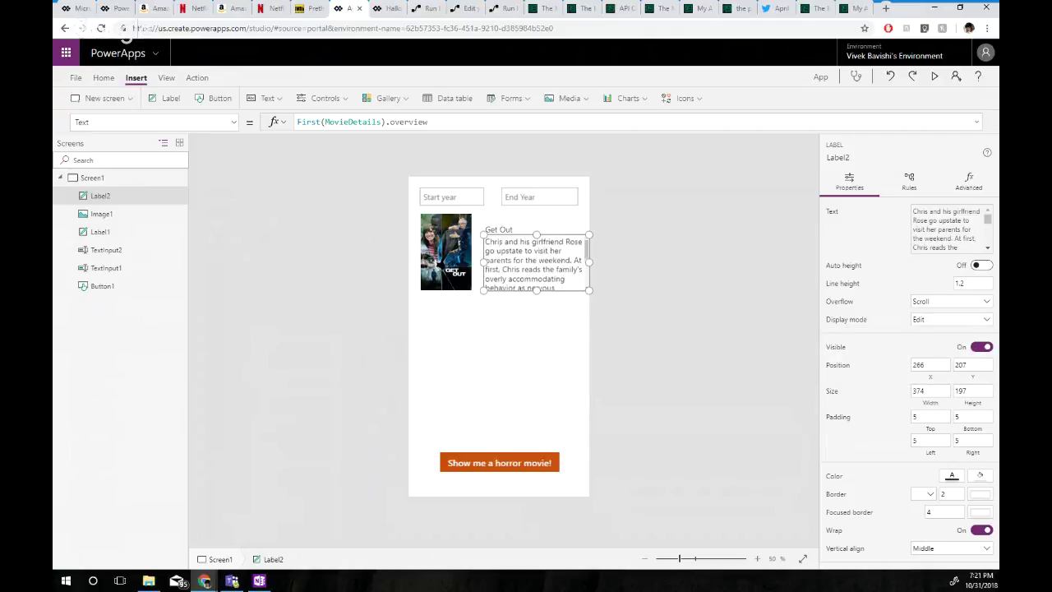
{"action": "left_click_drag", "start_coordinate": [590, 262], "coordinate": [579, 262]}
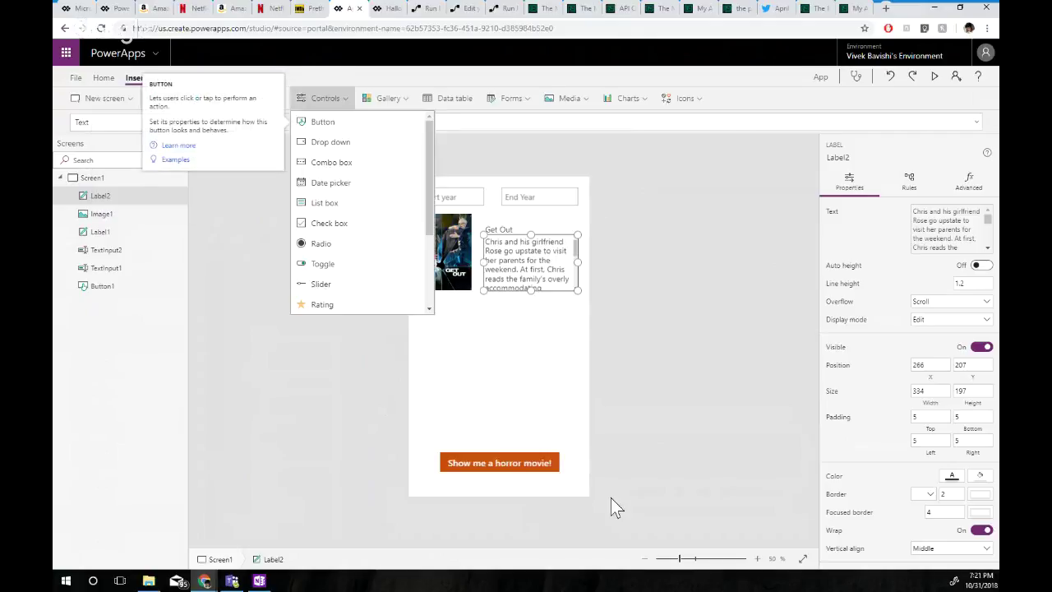
Insert a rating control and place it below the poster at about X 40, Y 482
{"action": "key", "text": "Down"}
{"action": "key", "text": "Down"}
{"action": "key", "text": "Down"}
{"action": "key", "text": "Down"}
{"action": "key", "text": "Down"}
{"action": "key", "text": "Down"}
{"action": "key", "text": "Down"}
{"action": "key", "text": "Down"}
{"action": "key", "text": "Down"}
{"action": "key", "text": "Return"}
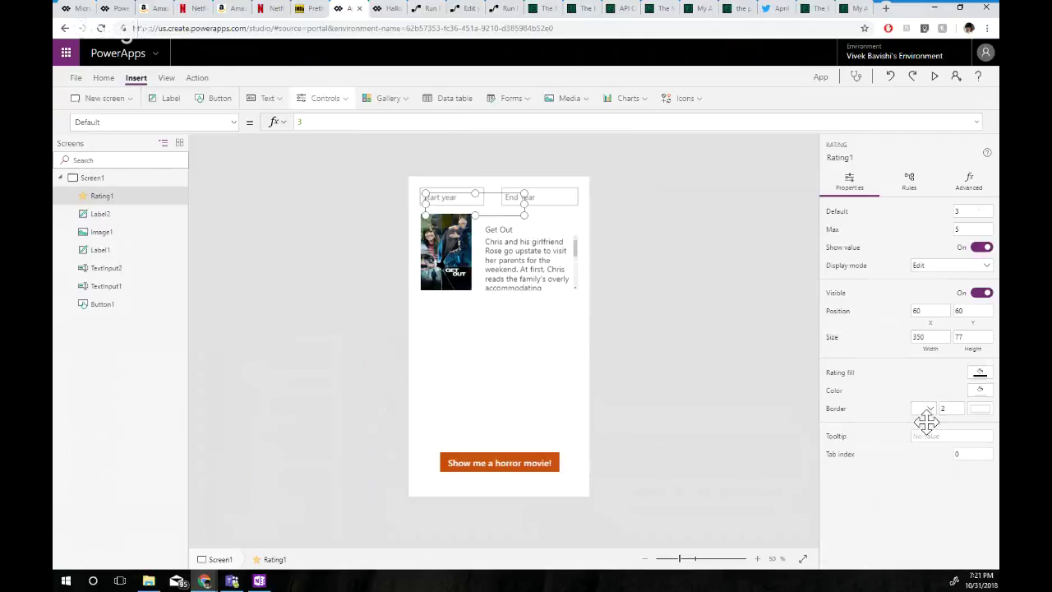
{"action": "left_click_drag", "start_coordinate": [926, 421], "coordinate": [617, 311]}
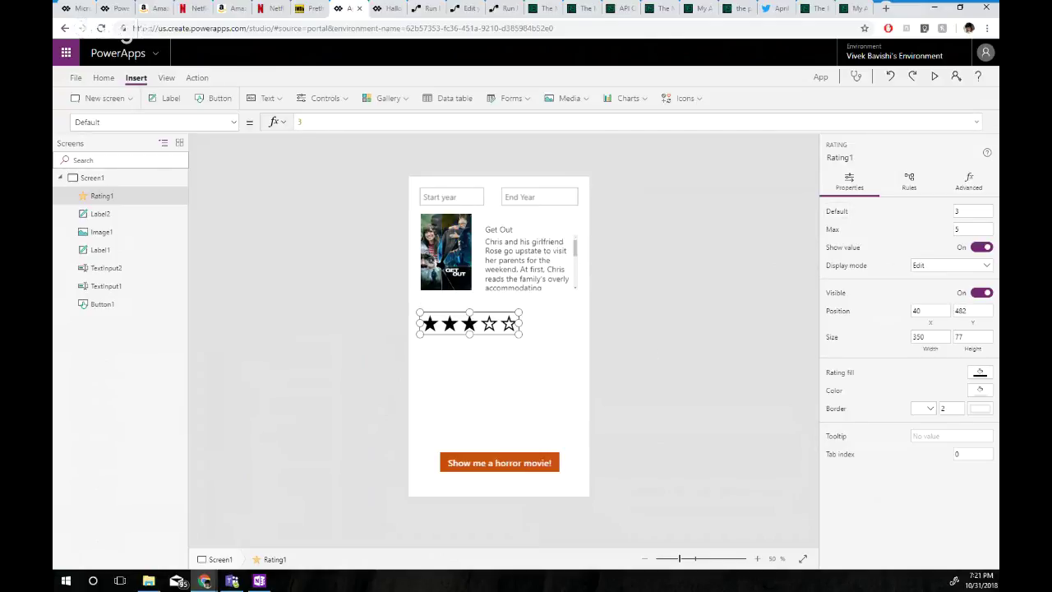
Set the rating's default value formula to First(MovieDetails).vote_average
{"action": "type", "text": "First"}
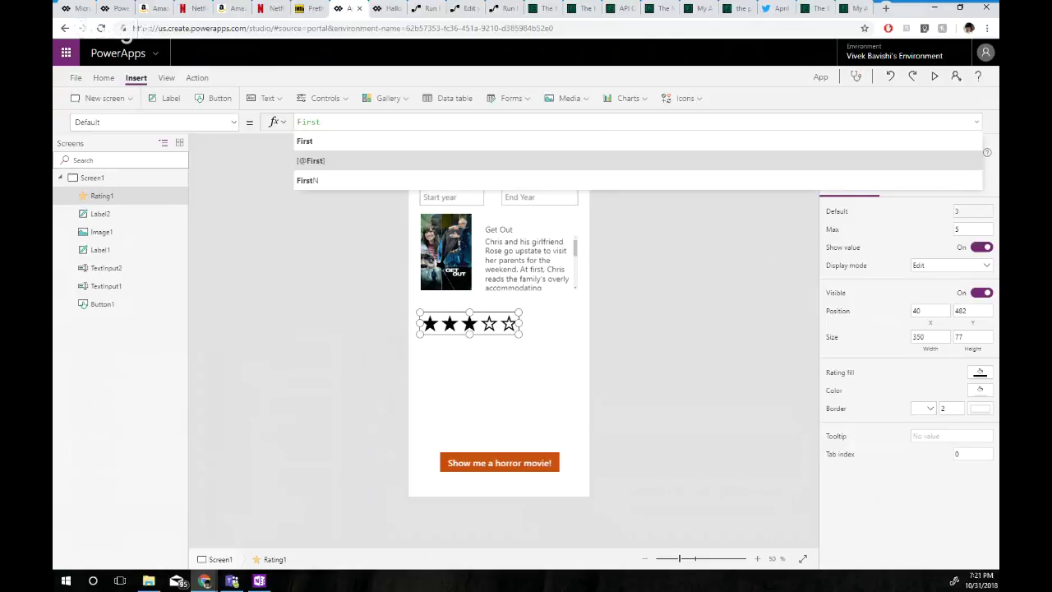
{"action": "type", "text": "(movi"}
{"action": "key", "text": "Tab"}
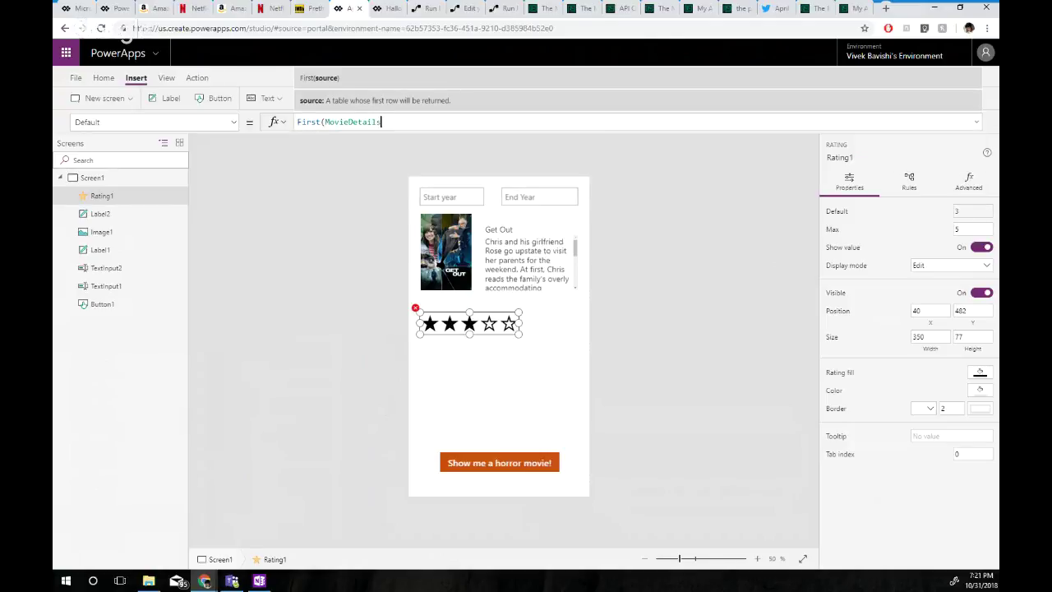
{"action": "type", "text": ")."}
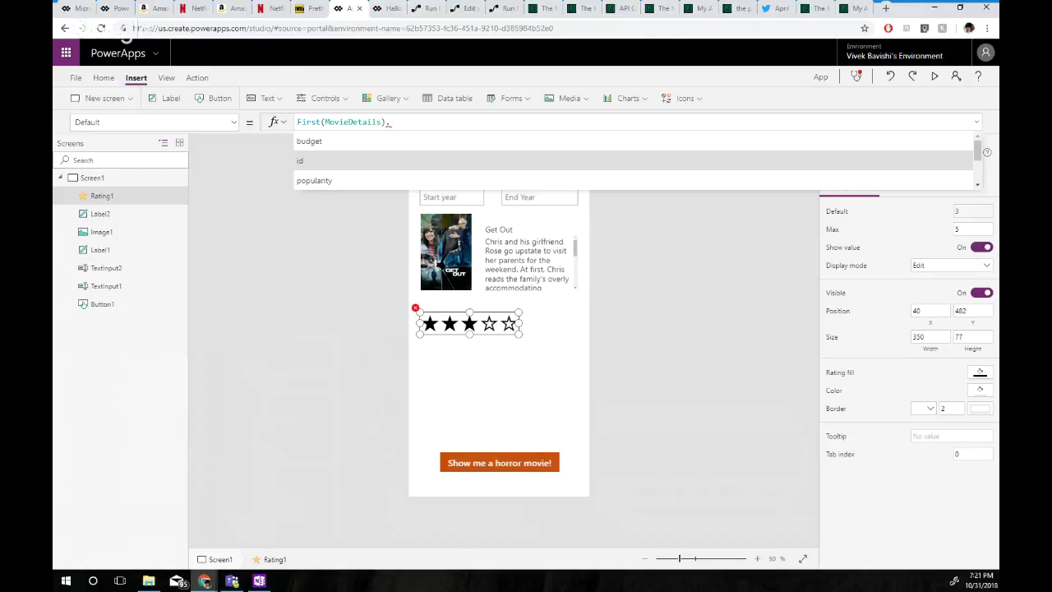
{"action": "type", "text": "vot"}
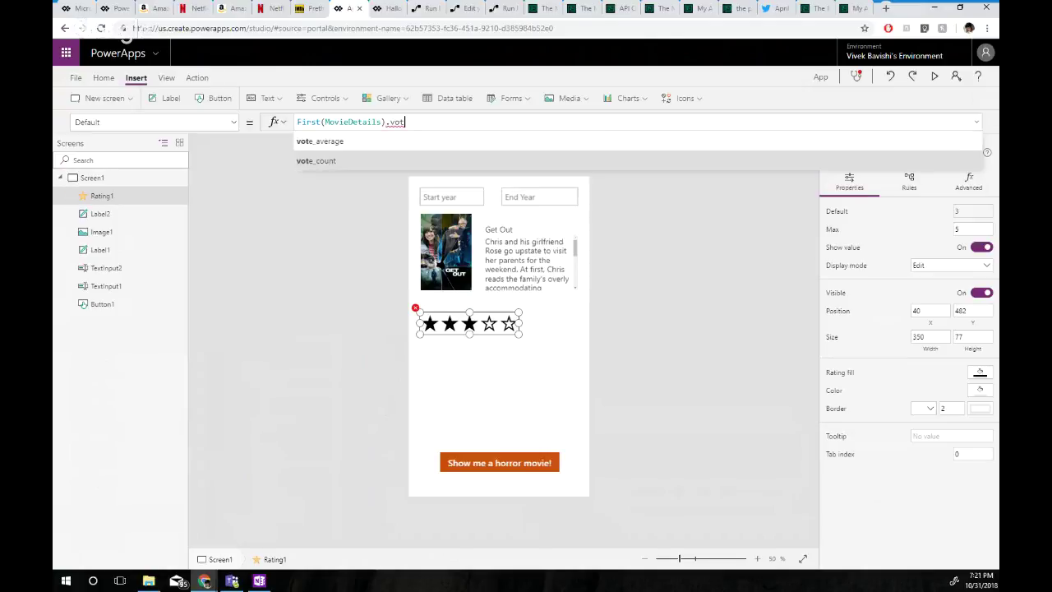
{"action": "key", "text": "Tab"}
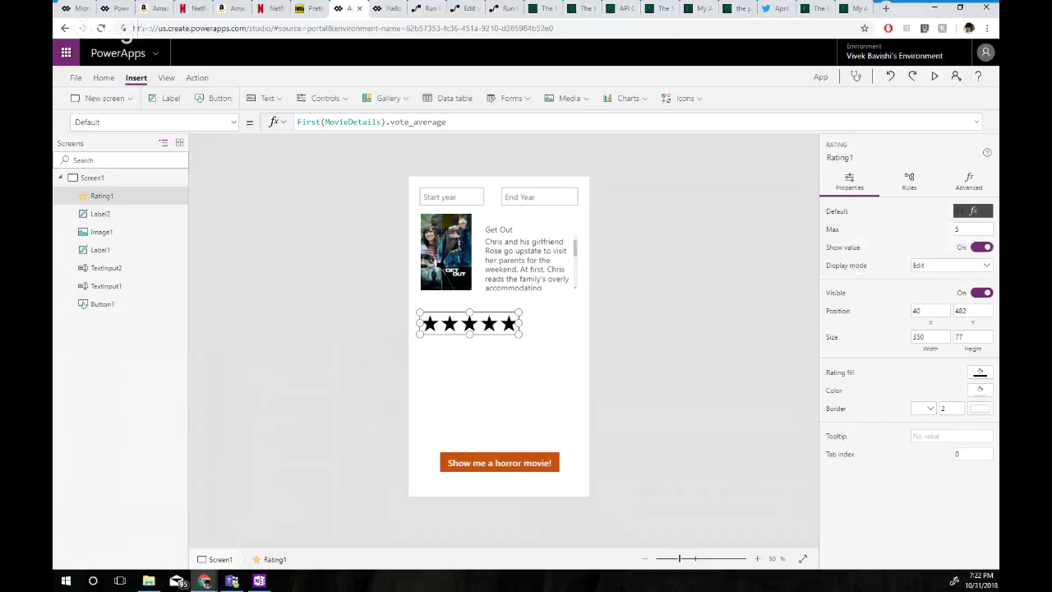
Set the rating's maximum to 10 and reposition the control to about X 111, Y 450
{"action": "left_click", "coordinate": [973, 230]}
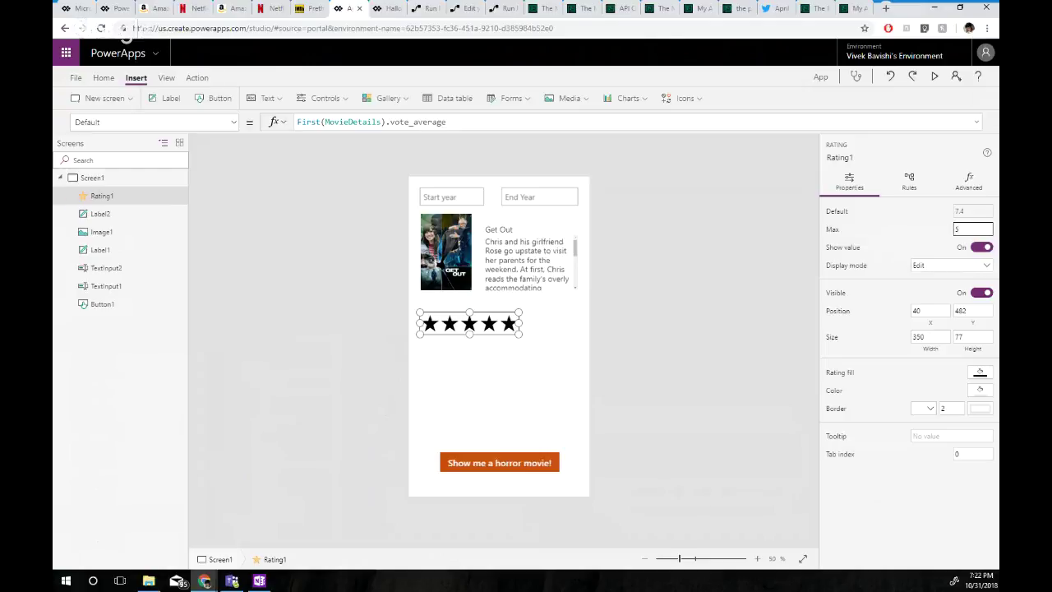
{"action": "key", "text": "BackSpace"}
{"action": "type", "text": "10"}
{"action": "key", "text": "Return"}
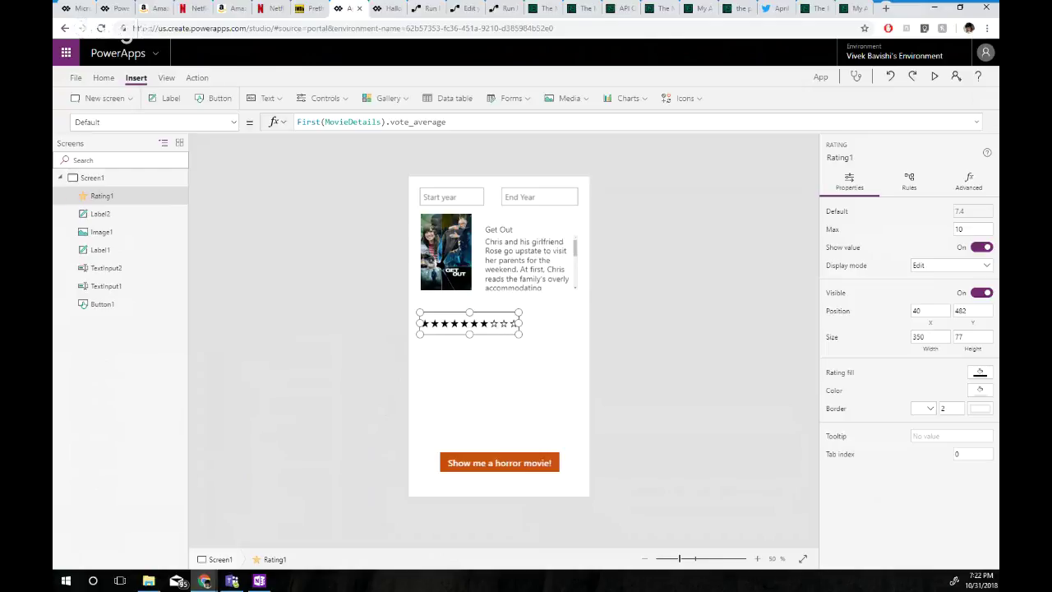
{"action": "left_click_drag", "start_coordinate": [469, 323], "coordinate": [489, 314]}
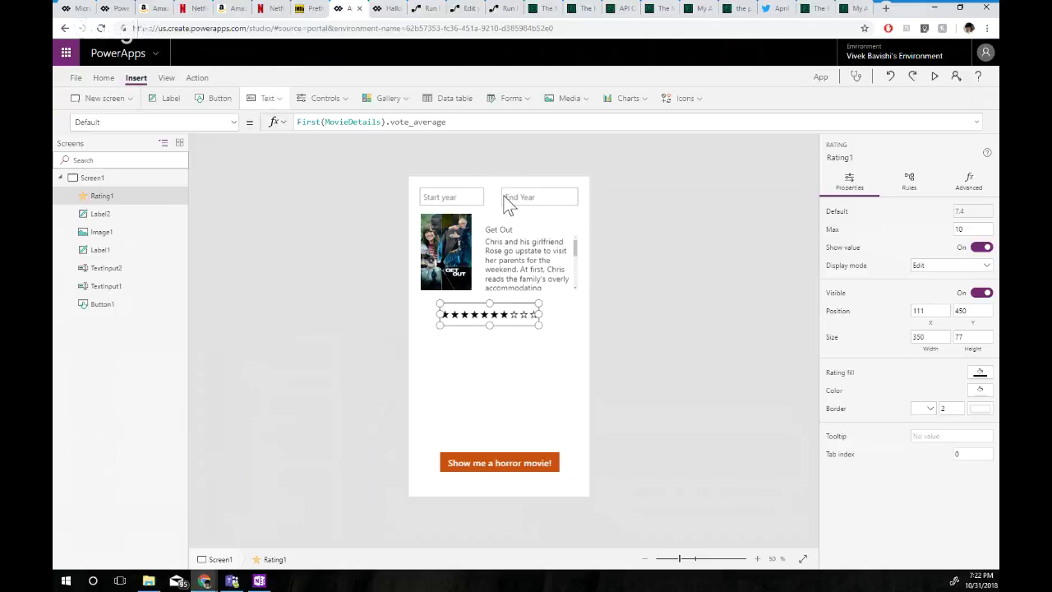
{"action": "left_click", "coordinate": [264, 98]}
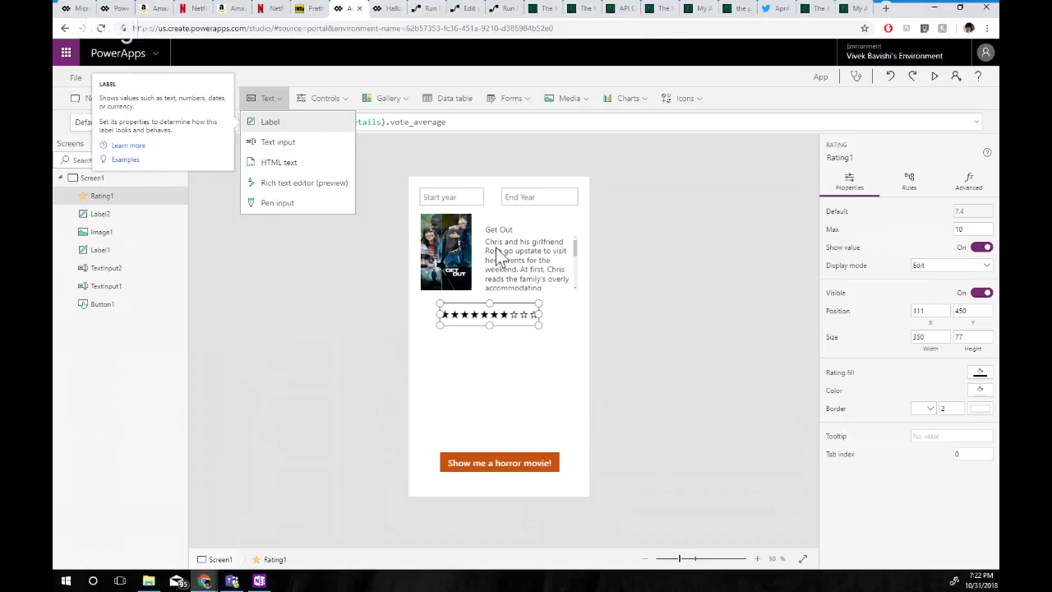
{"action": "left_click", "coordinate": [270, 122]}
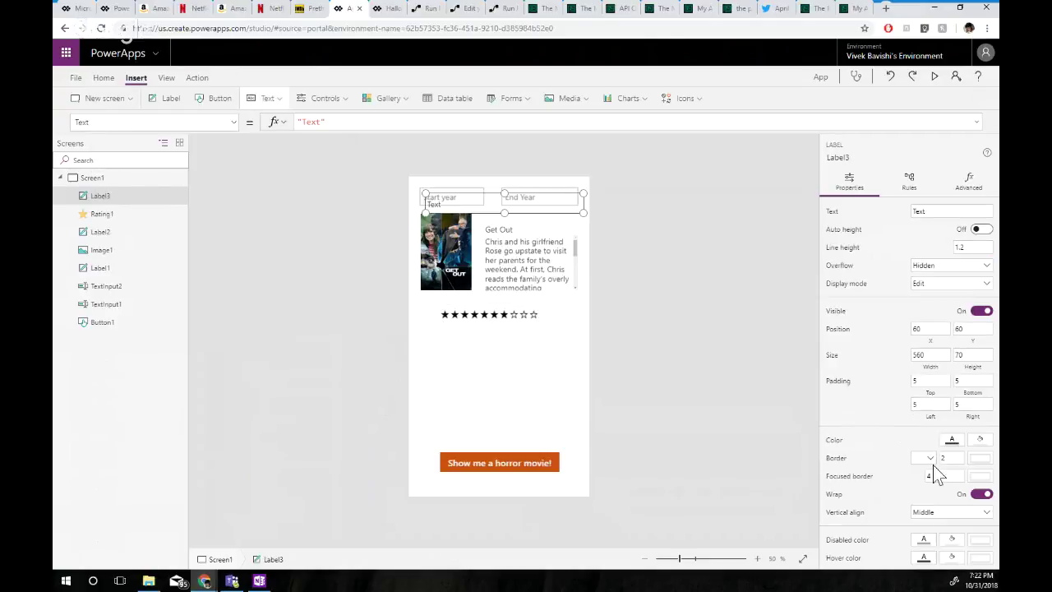
{"action": "left_click_drag", "start_coordinate": [499, 204], "coordinate": [492, 346]}
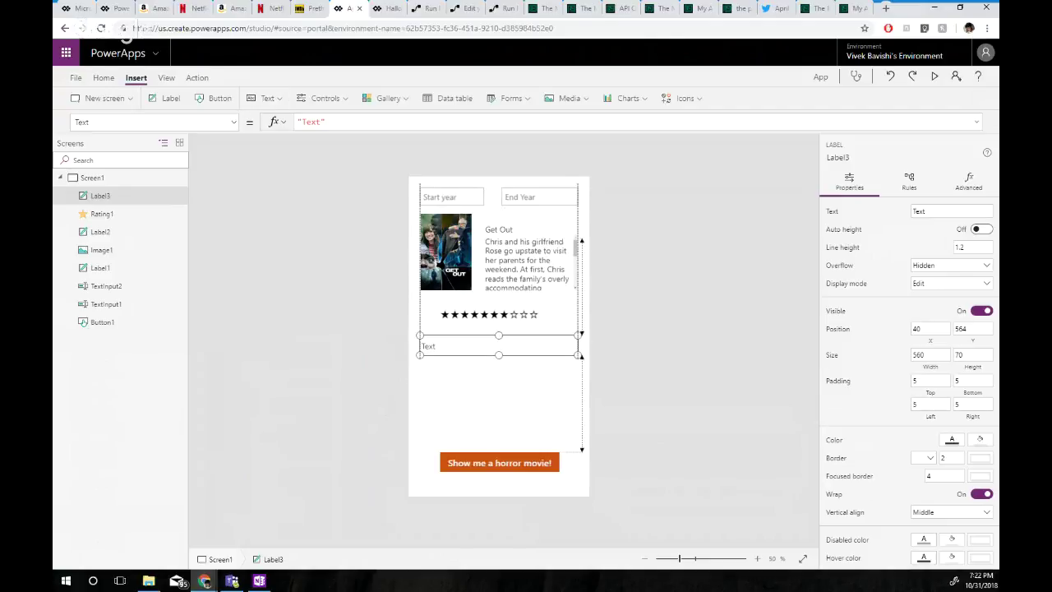
{"action": "key", "text": "Delete"}
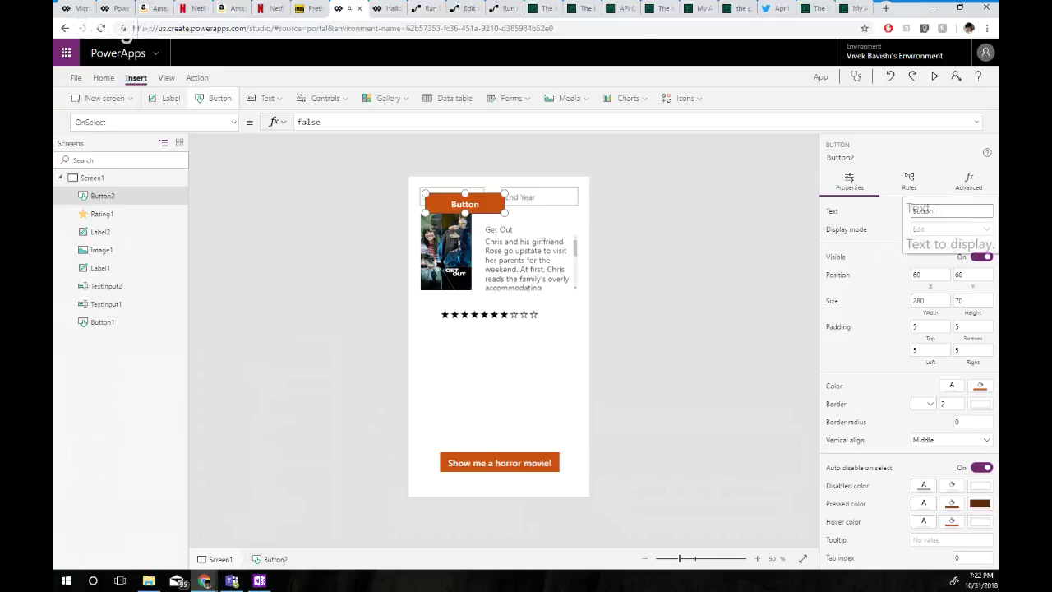
Insert a button with the text "IMdb Page" and place it below the rating at about X 146, Y 588
{"action": "left_click", "coordinate": [952, 211]}
{"action": "key", "text": "ctrl+a"}
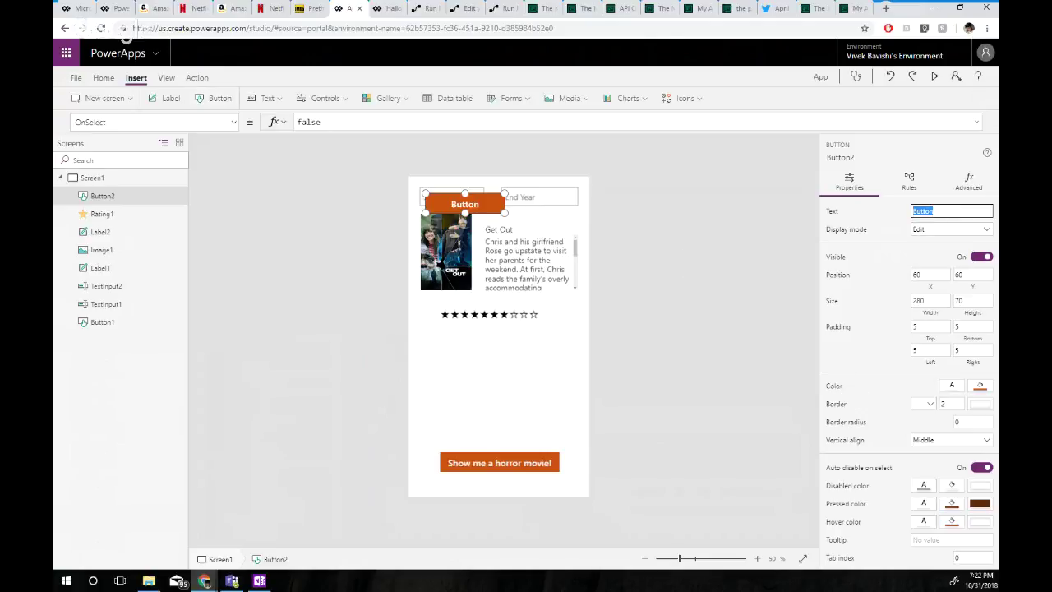
{"action": "type", "text": "Imddb Page"}
{"action": "key", "text": "BackSpace"}
{"action": "key", "text": "BackSpace"}
{"action": "type", "text": "M"}
{"action": "left_click_drag", "start_coordinate": [482, 198], "coordinate": [505, 347]}
{"action": "key", "text": "ctrl+shift+Tab"}
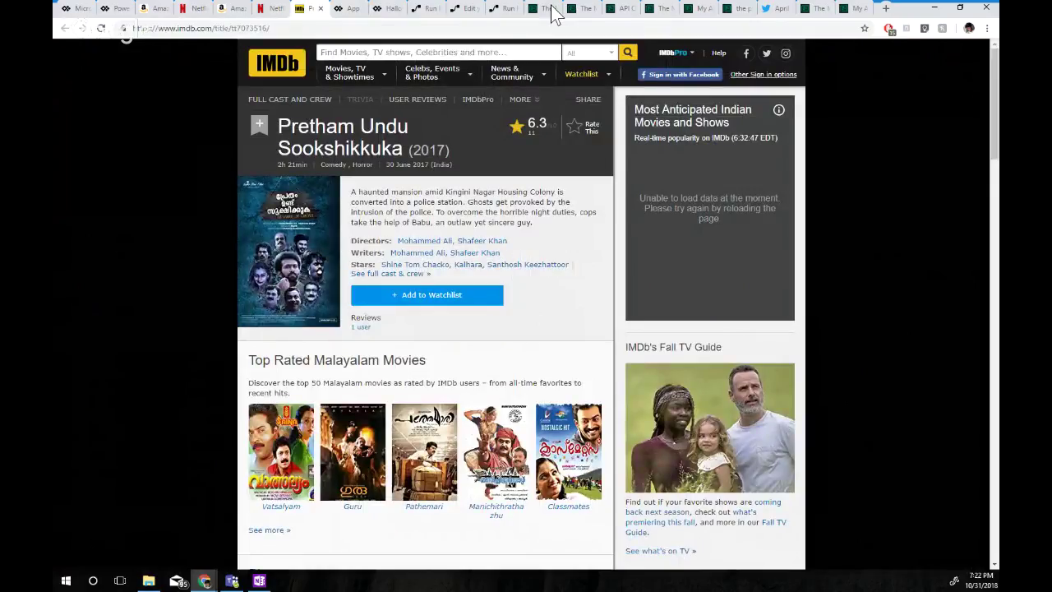
{"action": "left_click_drag", "start_coordinate": [231, 28], "coordinate": [133, 29]}
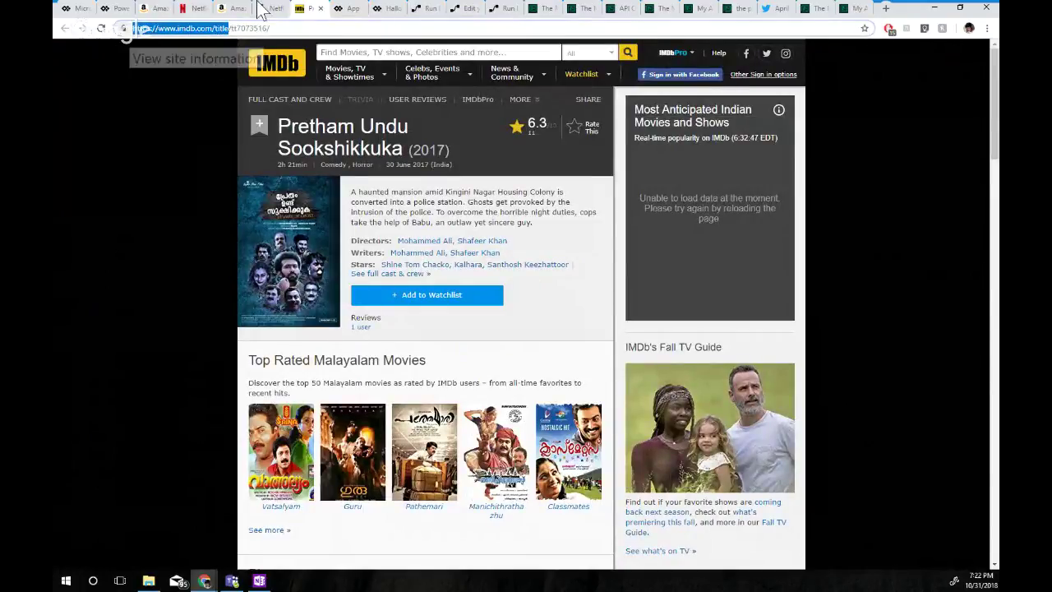
{"action": "left_click", "coordinate": [119, 8]}
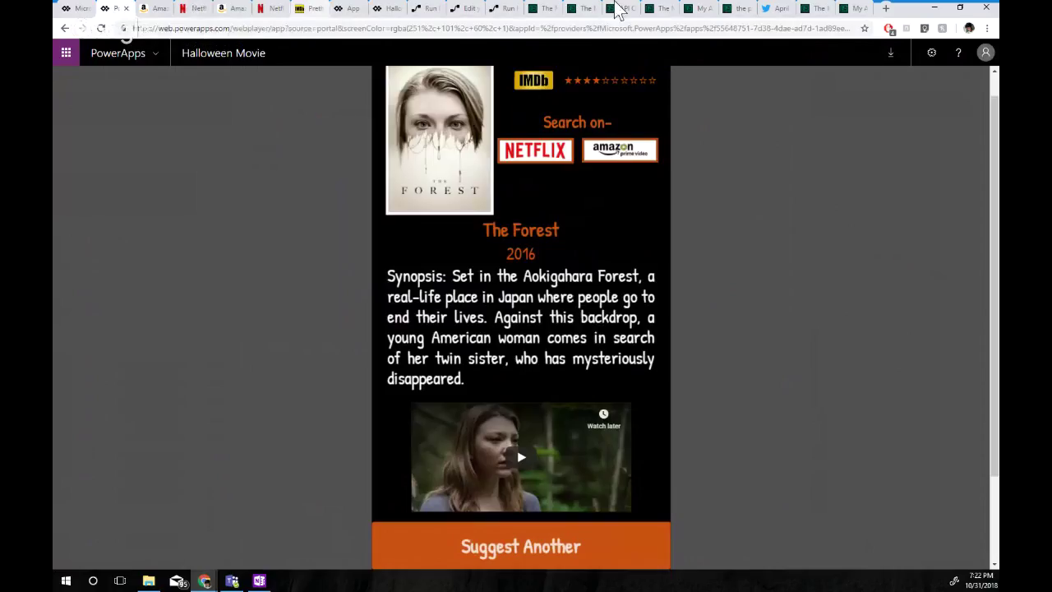
{"action": "left_click", "coordinate": [351, 8]}
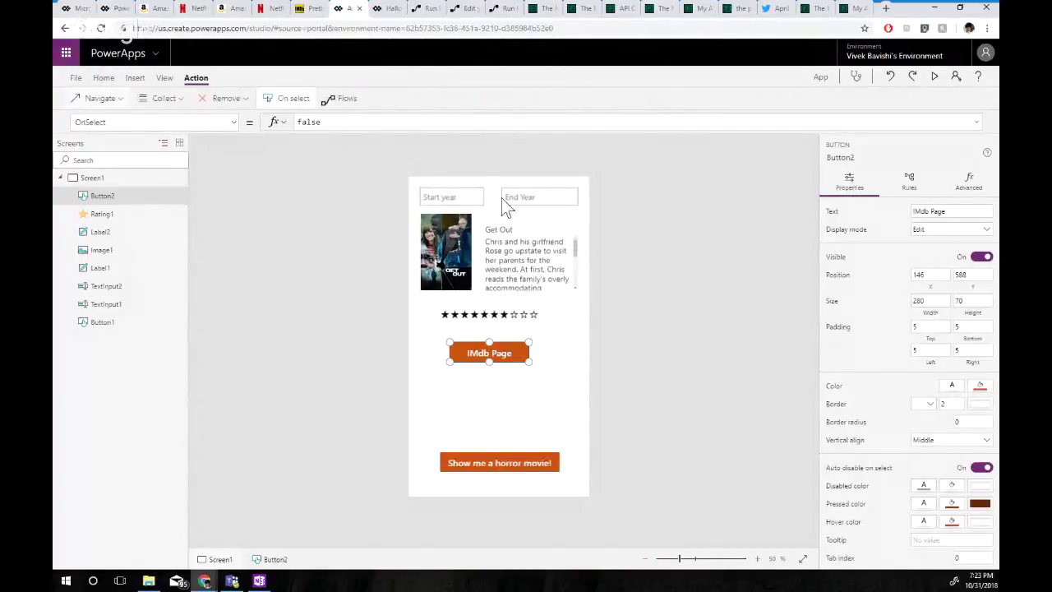
{"action": "key", "text": "ctrl+a"}
{"action": "key", "text": "BackSpace"}
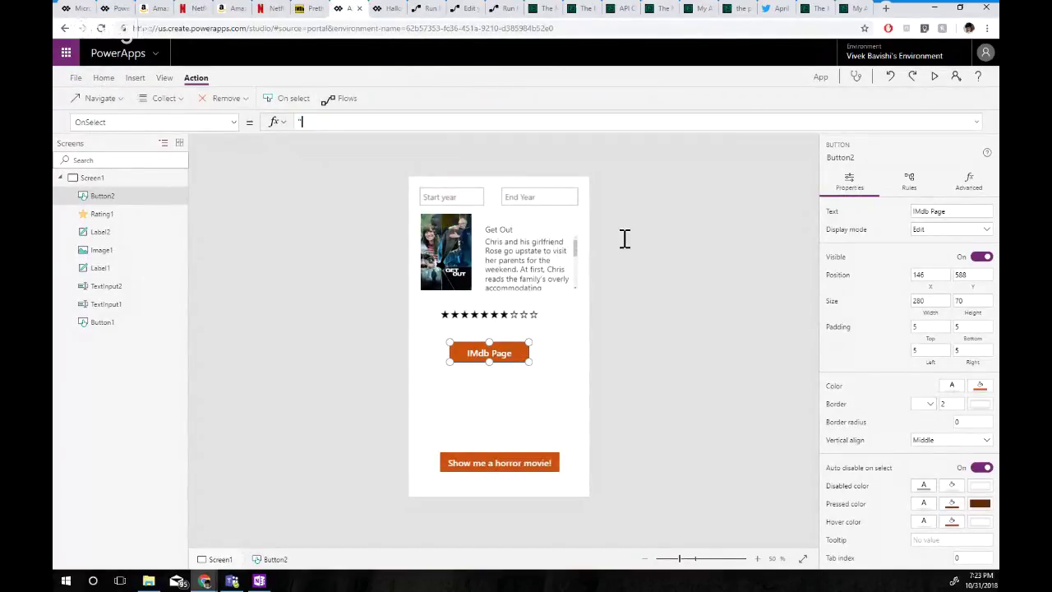
{"action": "type", "text": "\"https://www.imdb.com/title"}
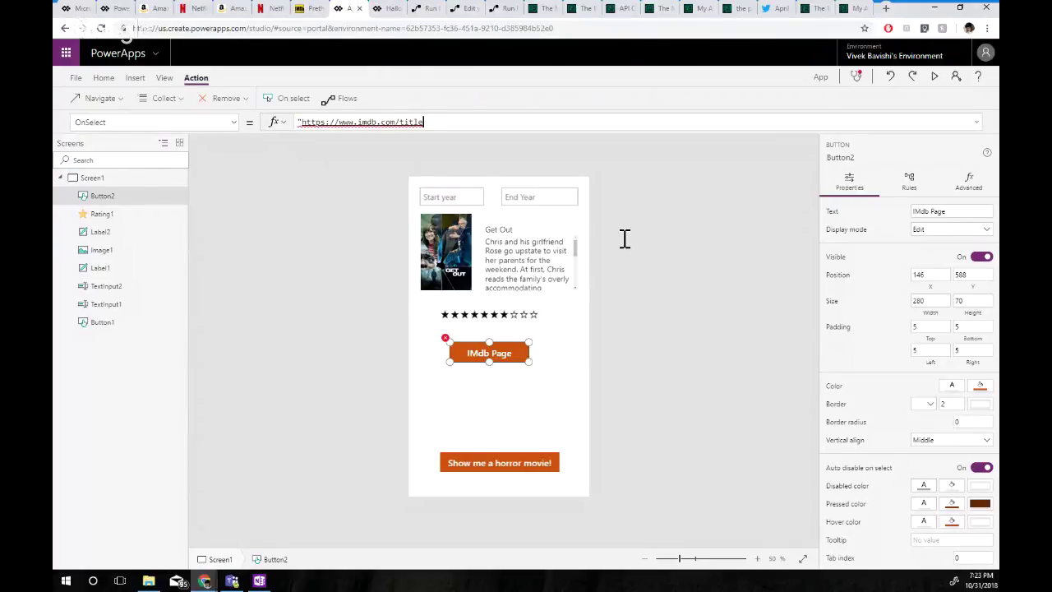
{"action": "type", "text": "/\"&"}
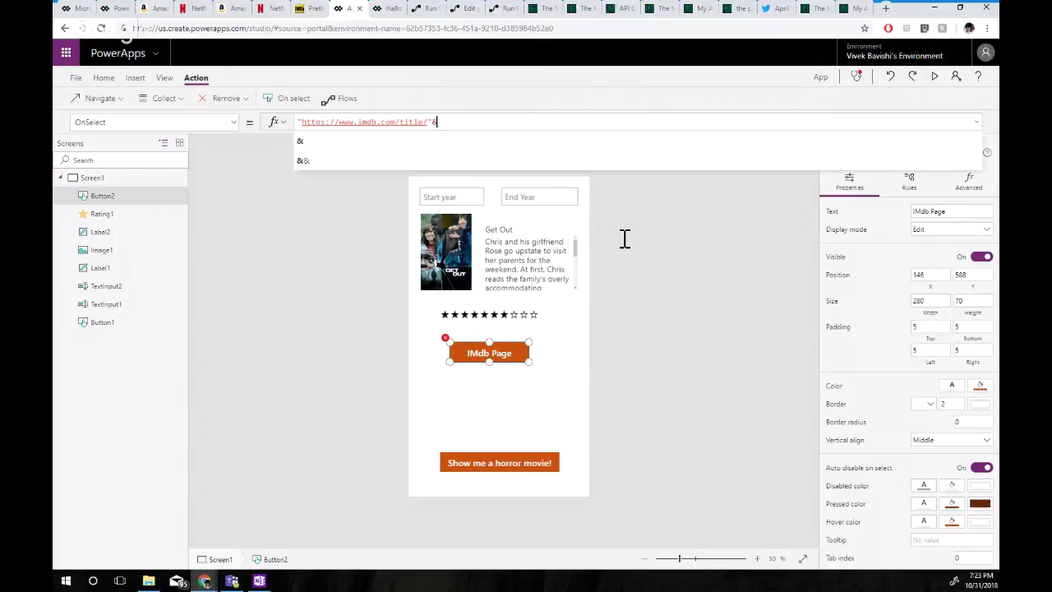
{"action": "type", "text": "first"}
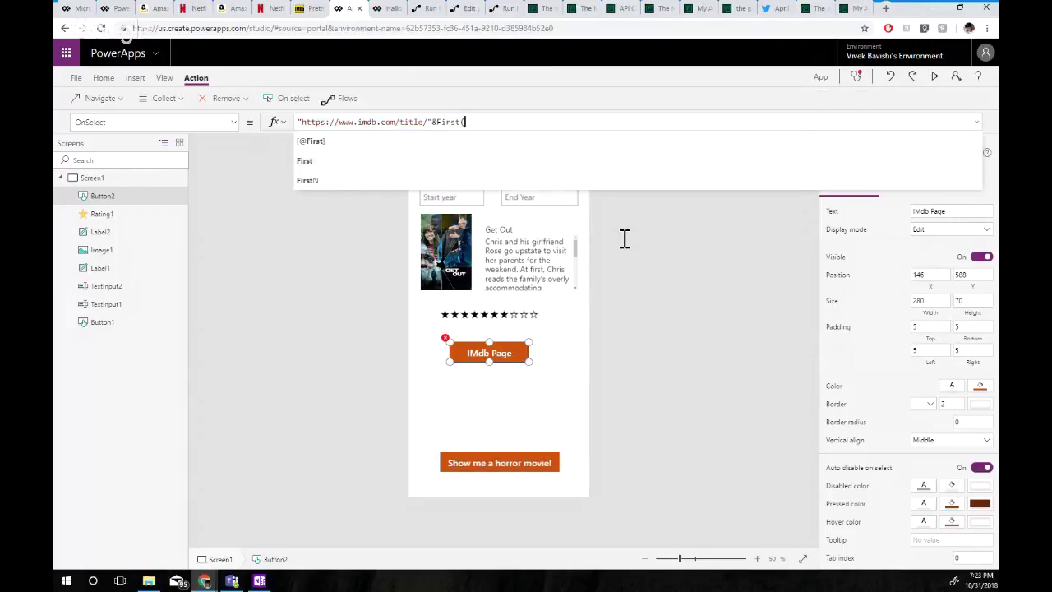
{"action": "type", "text": "(Mo"}
{"action": "key", "text": "Tab"}
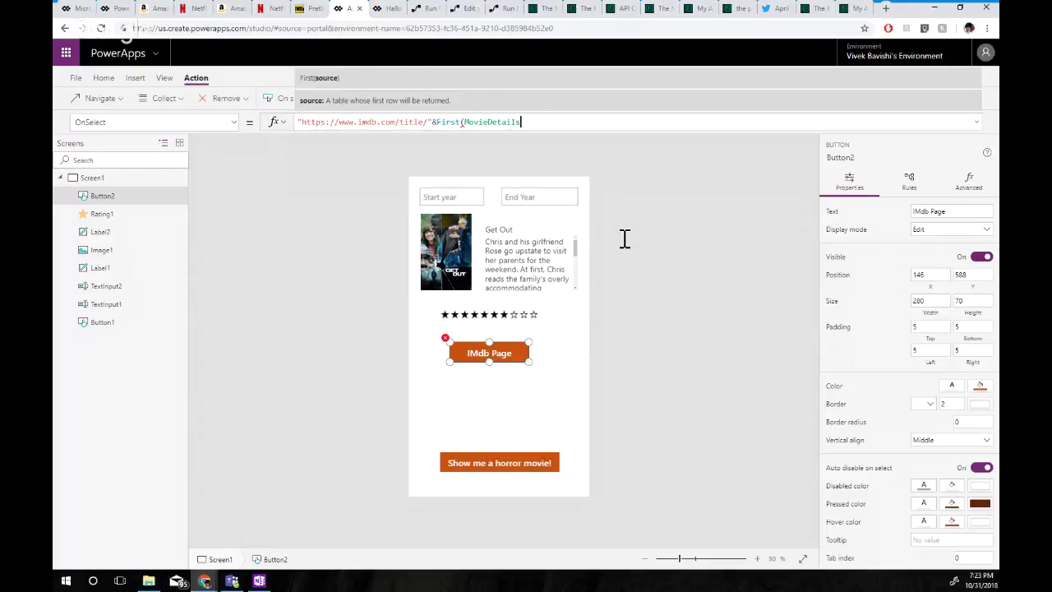
{"action": "type", "text": ").imd"}
{"action": "key", "text": "Tab"}
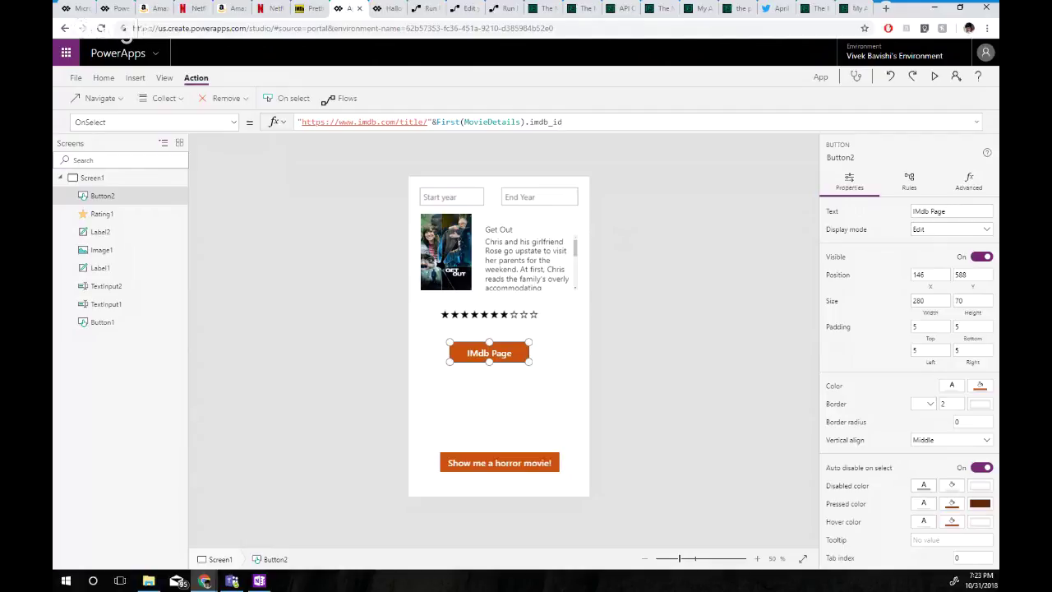
Preview the app, request a horror movie with start year 2010 and end year 2018, and close the preview
{"action": "left_click", "coordinate": [500, 463]}
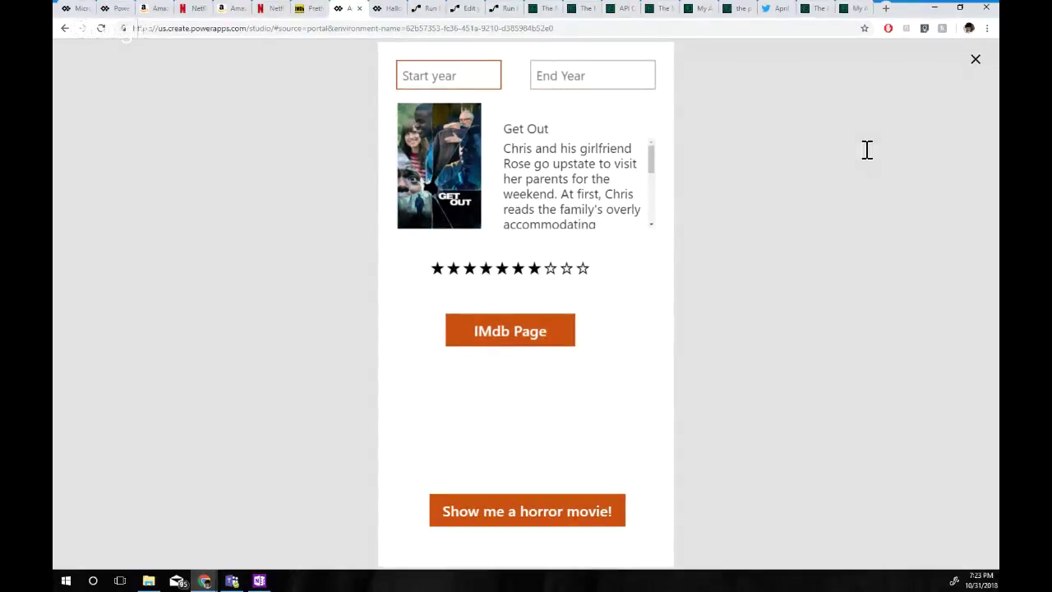
{"action": "type", "text": "2010"}
{"action": "key", "text": "Tab"}
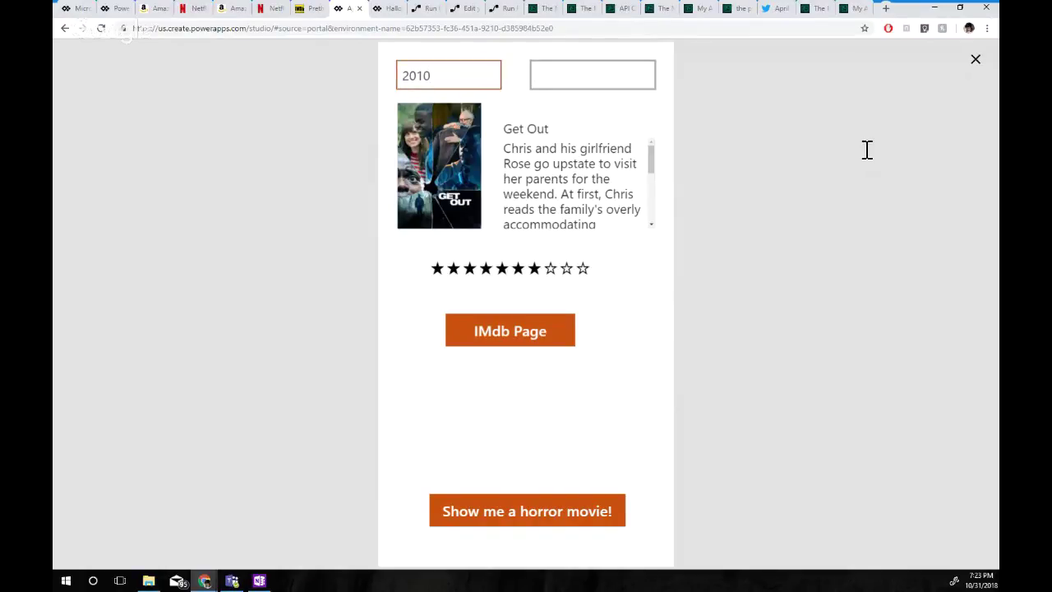
{"action": "type", "text": "2018"}
{"action": "left_click", "coordinate": [610, 516]}
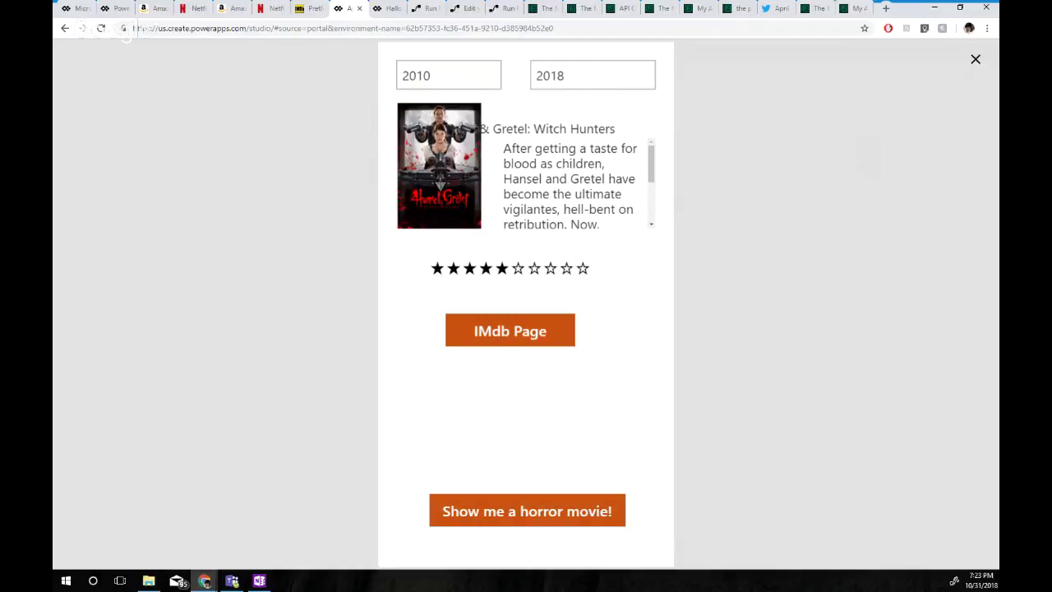
{"action": "left_click", "coordinate": [976, 59]}
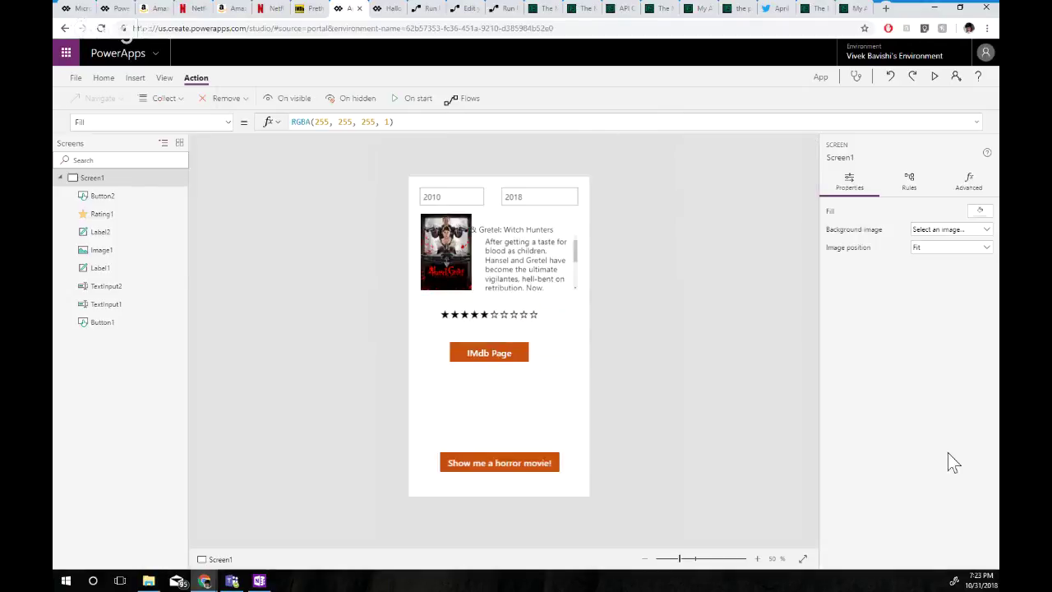
Narrow the movie title label to a width of 334 beside the poster at X 266 and set its font weight to Semibold
{"action": "left_click", "coordinate": [499, 227]}
{"action": "mouse_move", "coordinate": [420, 239]}
{"action": "left_mouse_down"}
{"action": "mouse_move", "coordinate": [493, 235]}
{"action": "mouse_move", "coordinate": [484, 235]}
{"action": "left_mouse_up"}
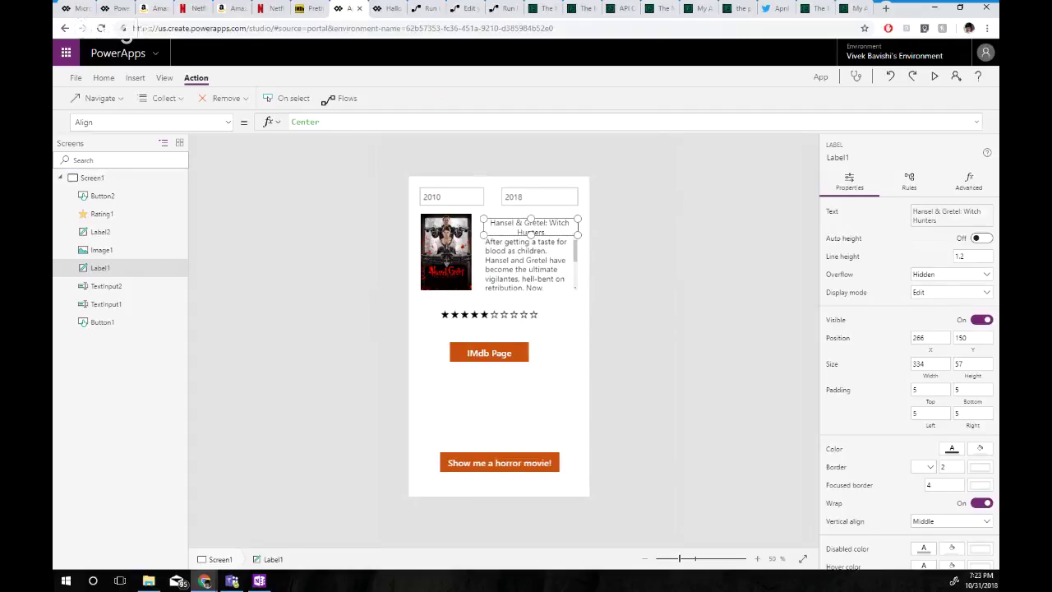
{"action": "left_click", "coordinate": [104, 77]}
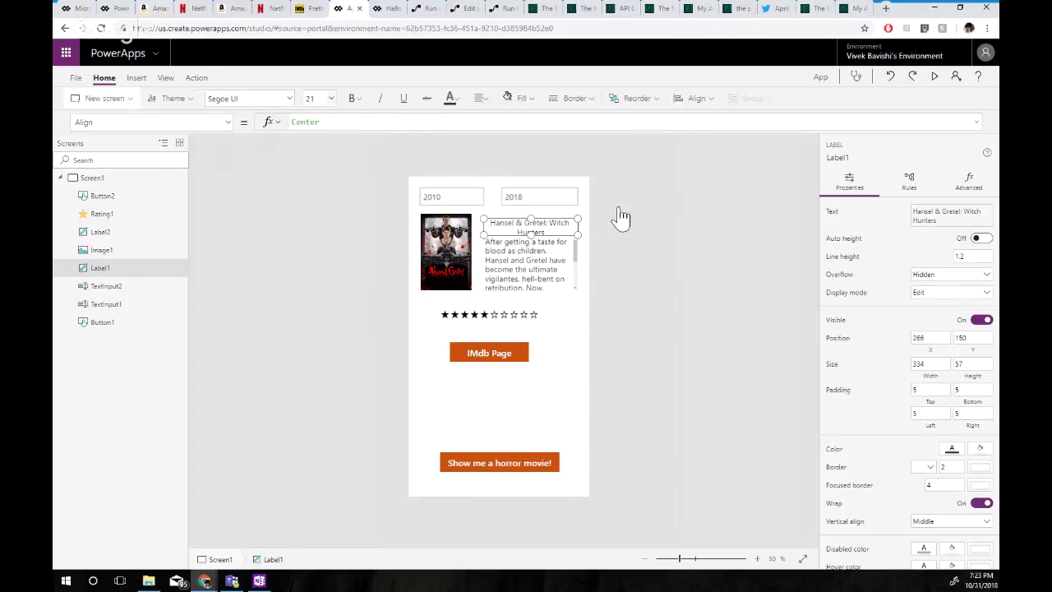
{"action": "left_click", "coordinate": [355, 99]}
{"action": "left_click", "coordinate": [379, 142]}
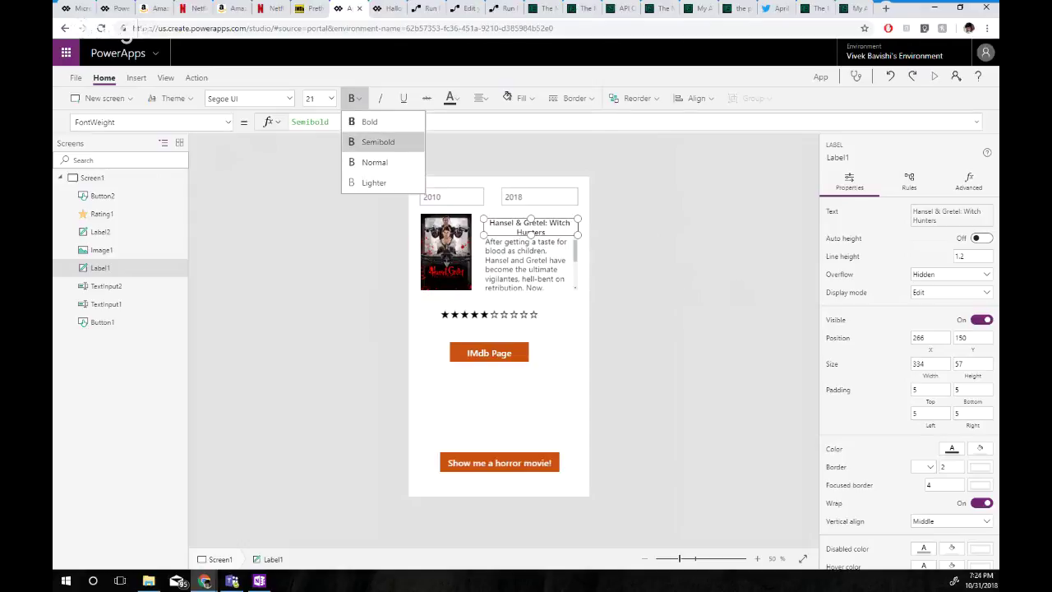
{"action": "key", "text": "F5"}
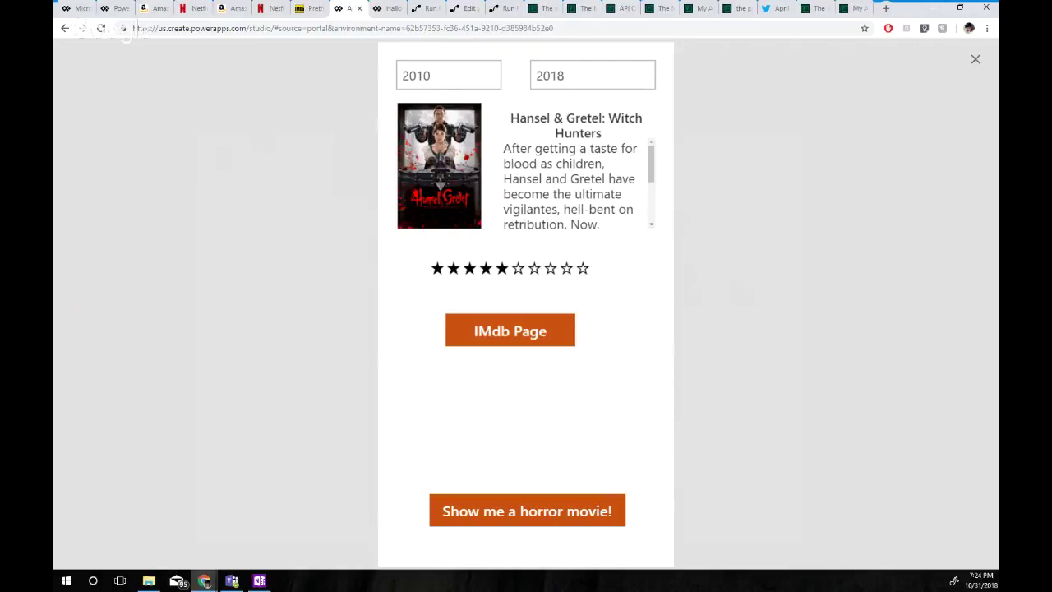
{"action": "key", "text": "Escape"}
{"action": "left_click", "coordinate": [489, 353]}
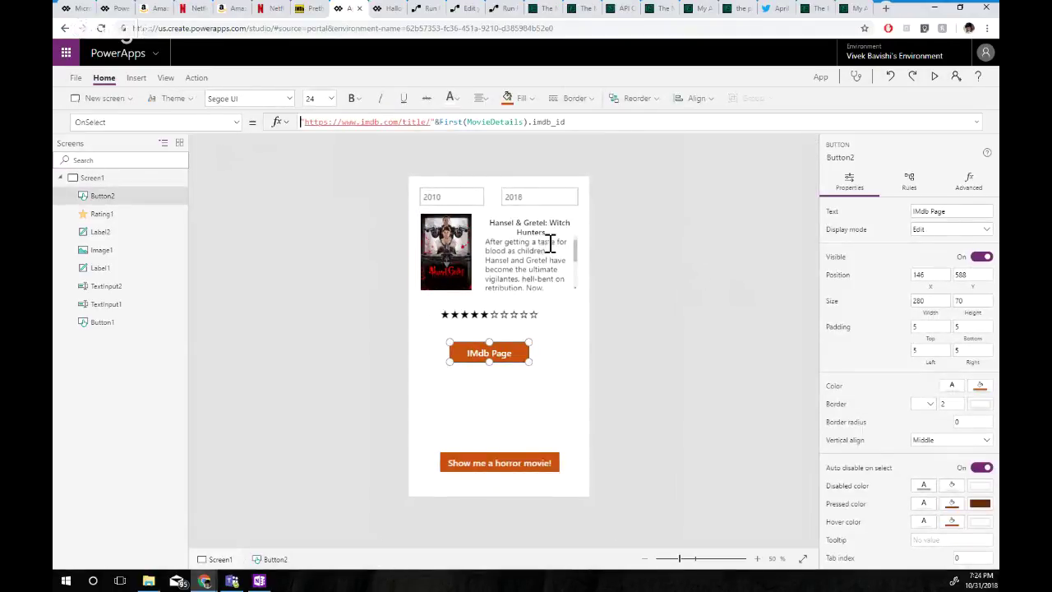
{"action": "type", "text": "Lan"}
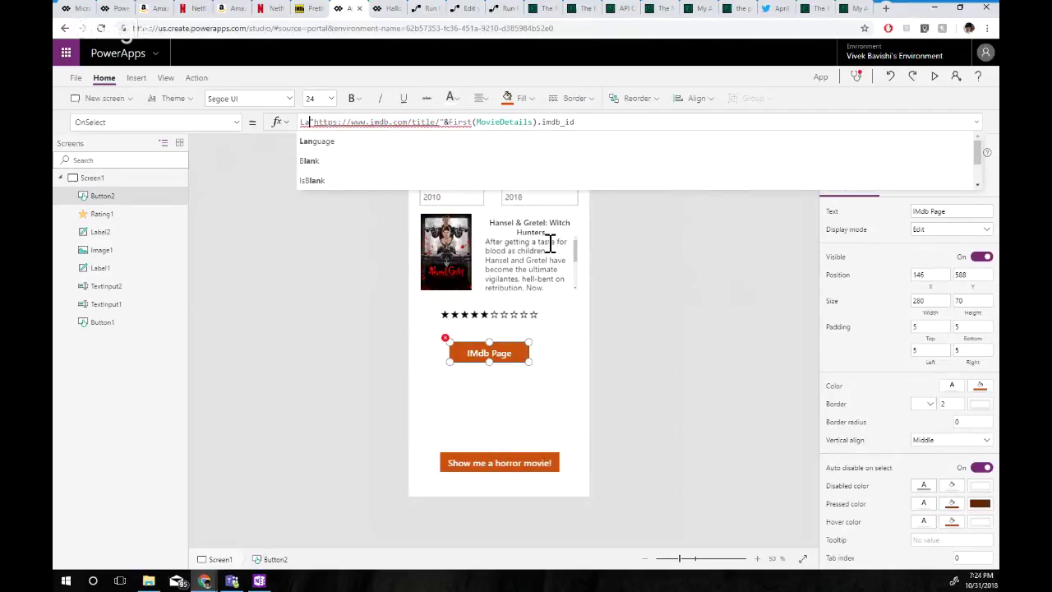
{"action": "key", "text": "BackSpace"}
{"action": "type", "text": "unch("}
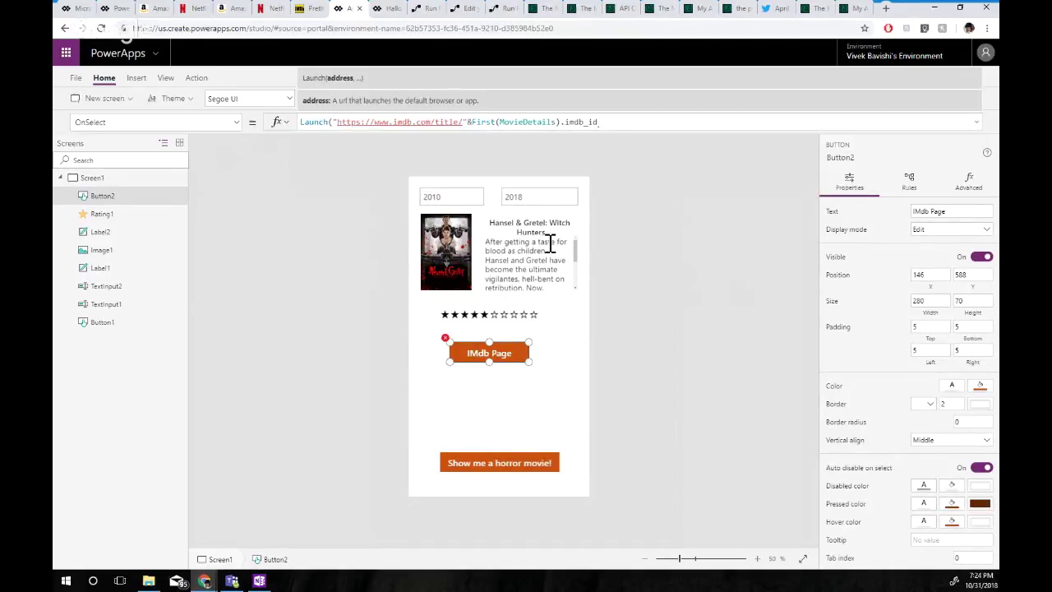
{"action": "key", "text": "End"}
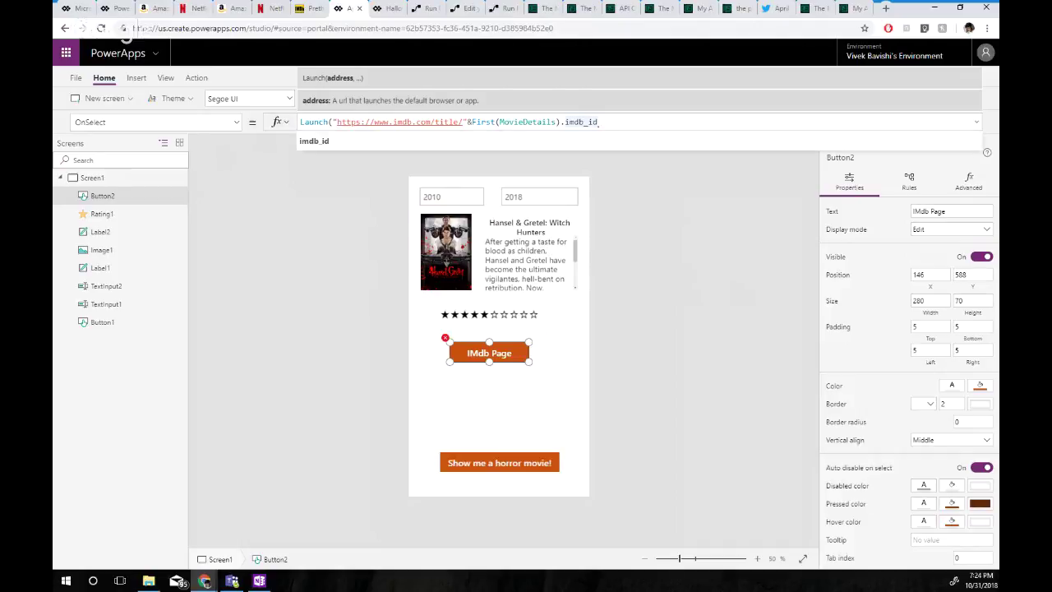
{"action": "type", "text": ")"}
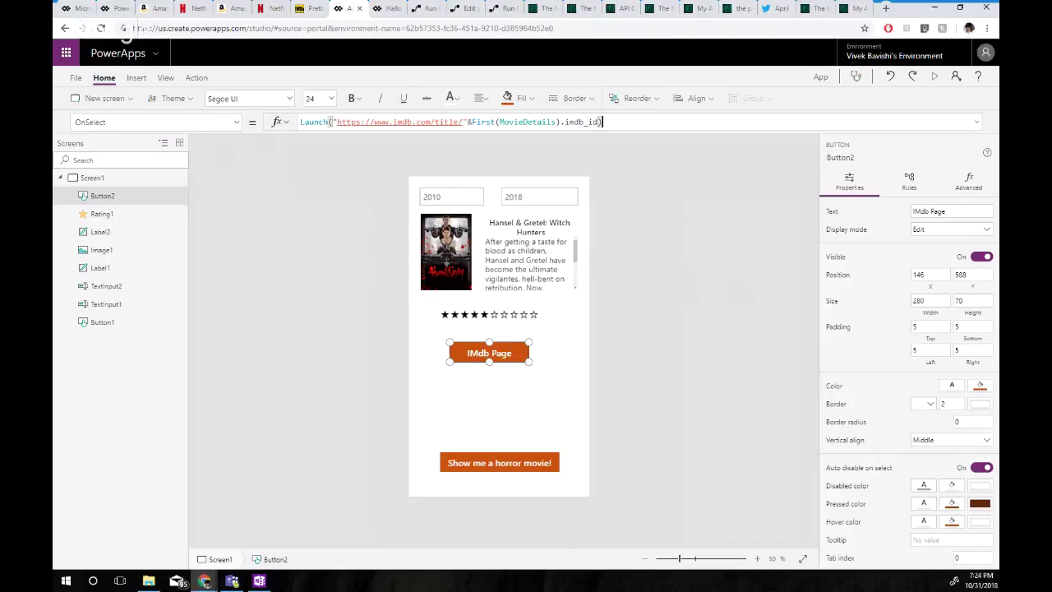
Preview the app, test the IMdb Page button by opening the movie's IMDb page, and return to the app editor
{"action": "left_click", "coordinate": [935, 75]}
{"action": "left_click", "coordinate": [510, 331]}
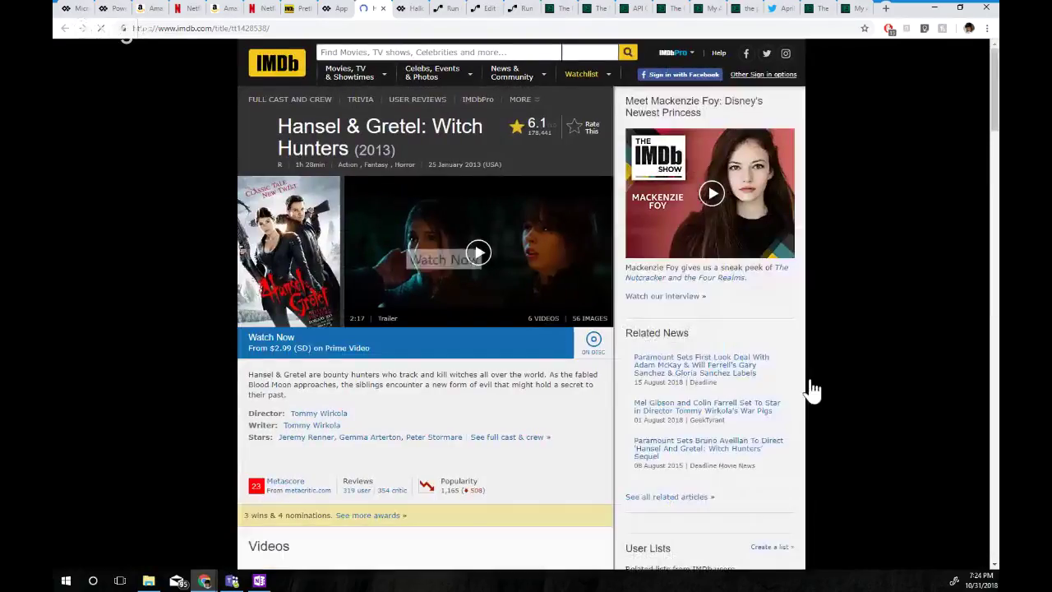
{"action": "key", "text": "ctrl+shift+Tab"}
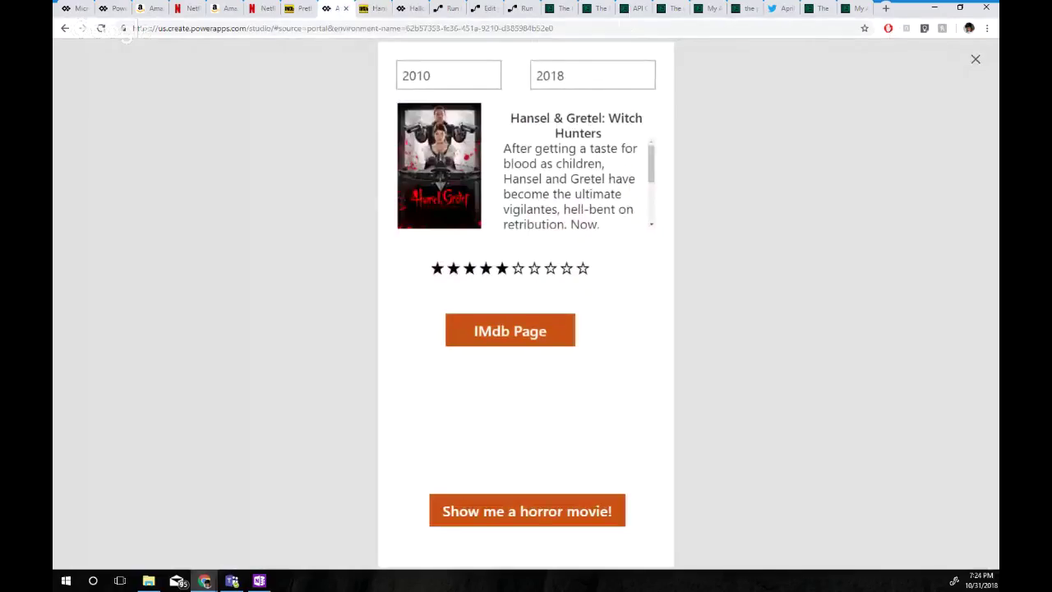
{"action": "key", "text": "Escape"}
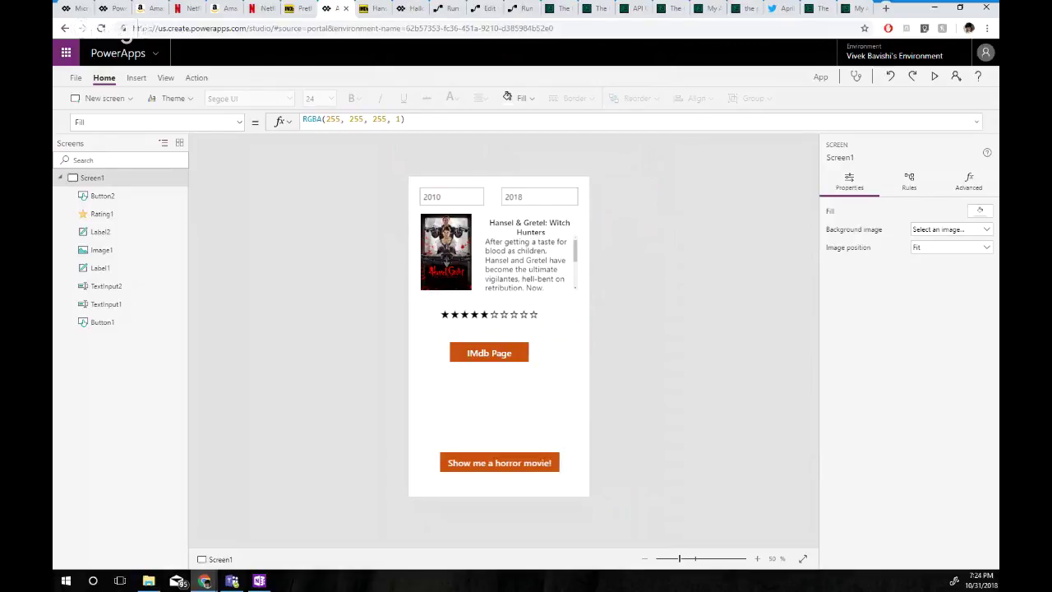
{"action": "key", "text": "ctrl+Tab"}
{"action": "key", "text": "ctrl+Tab"}
{"action": "key", "text": "ctrl+Tab"}
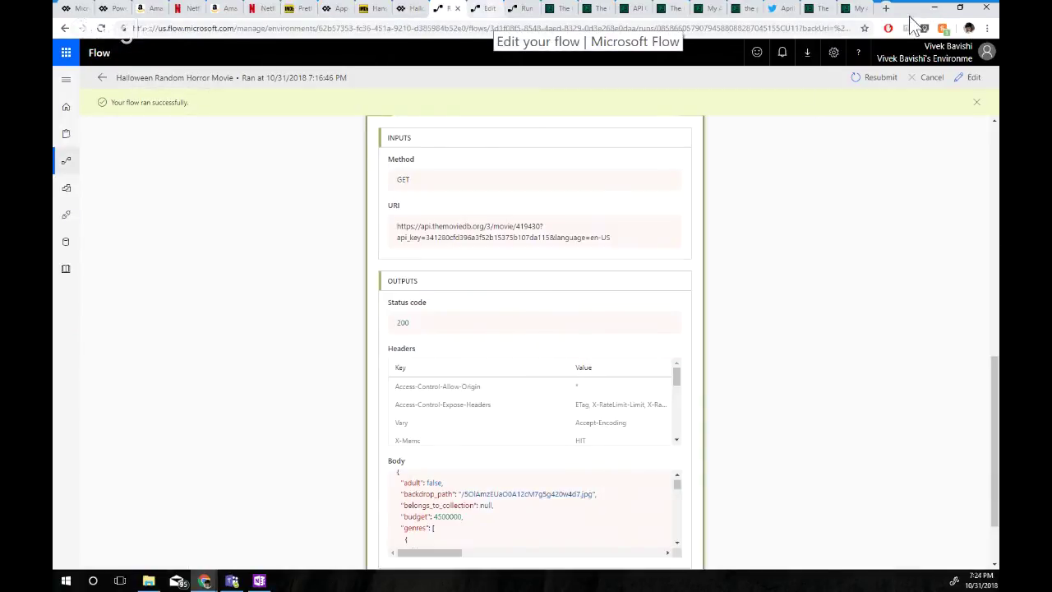
{"action": "key", "text": "ctrl+shift+Tab"}
{"action": "key", "text": "ctrl+shift+Tab"}
{"action": "key", "text": "ctrl+shift+Tab"}
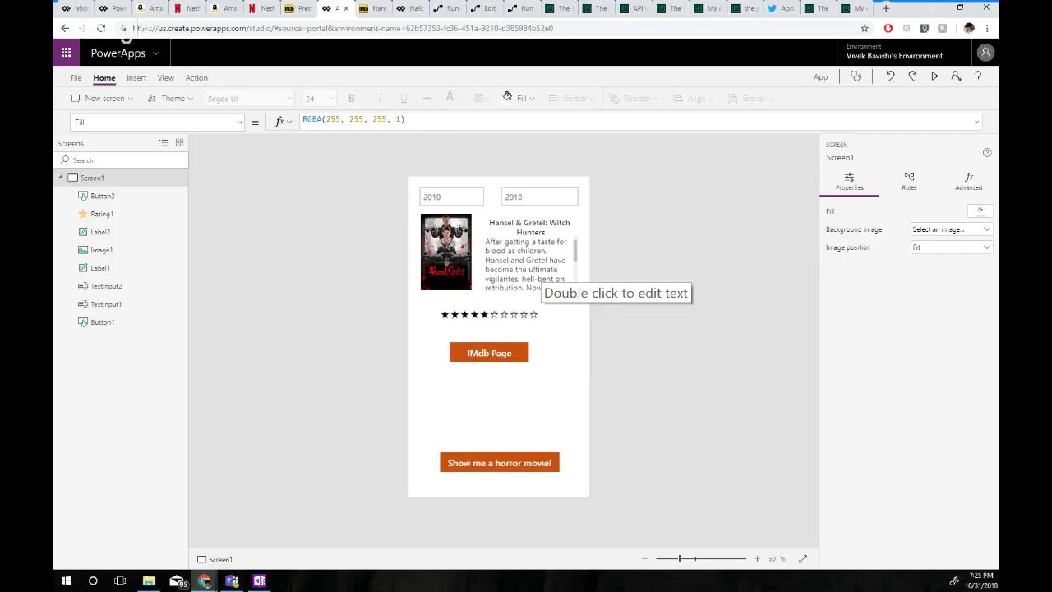
{"action": "left_click", "coordinate": [530, 238]}
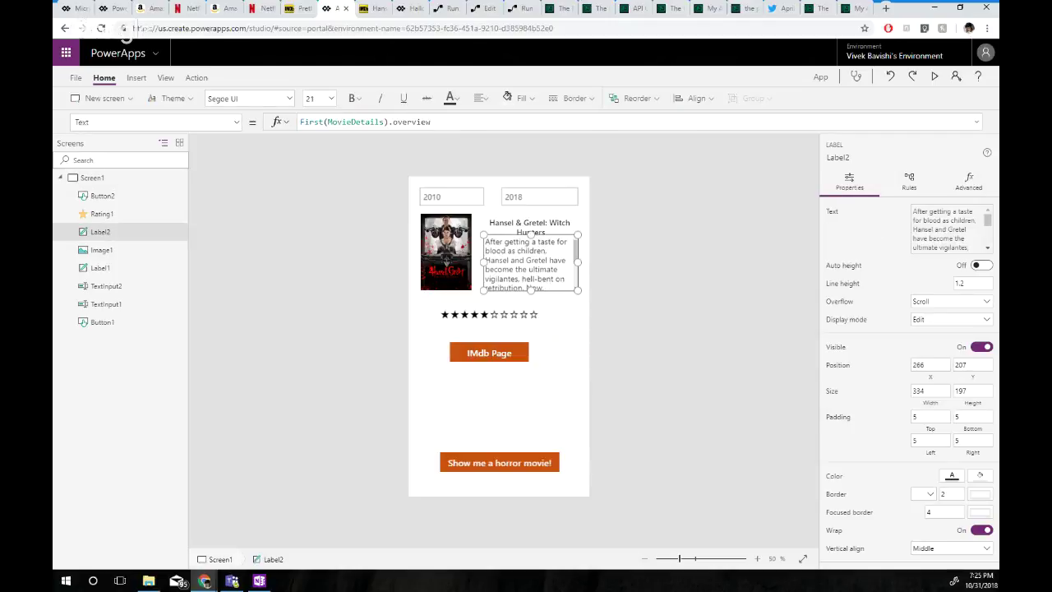
{"action": "key", "text": "Escape"}
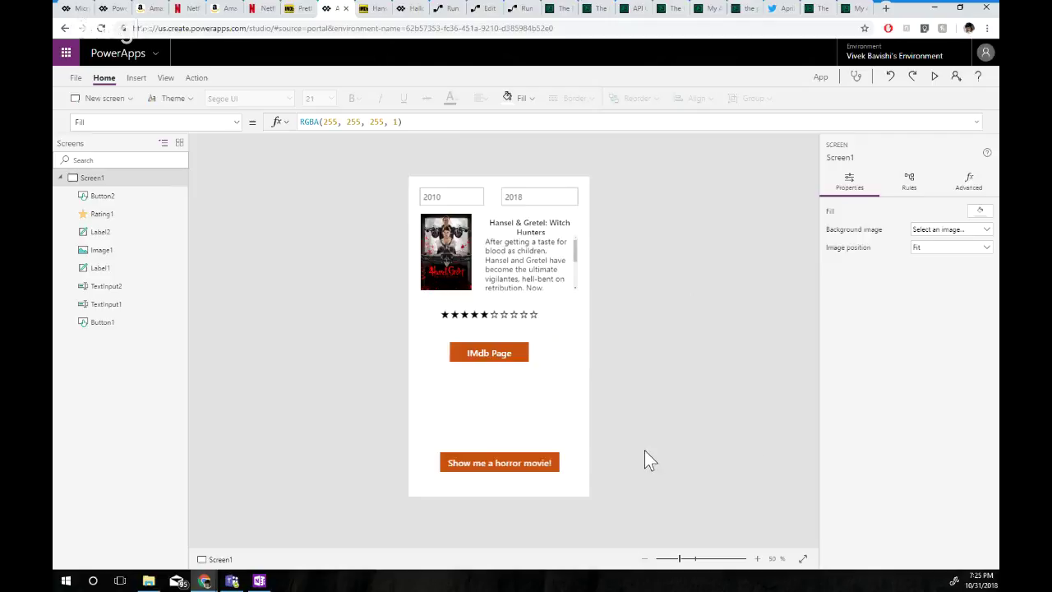
Switch to the list of recent apps in PowerApps and launch the Random Movie app
{"action": "left_click", "coordinate": [65, 28]}
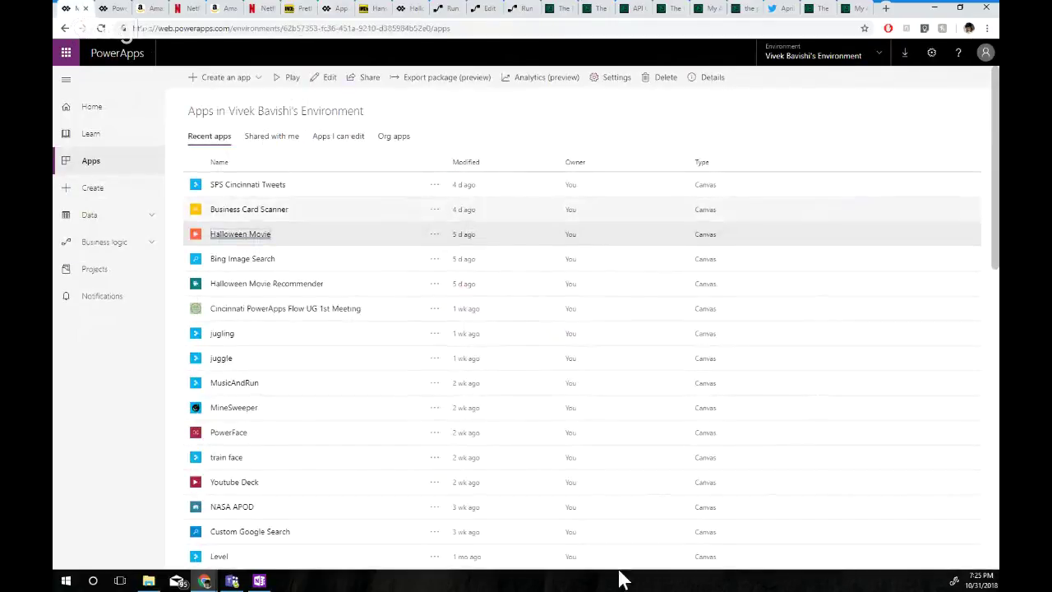
{"action": "scroll", "coordinate": [625, 567], "scroll_direction": "down", "scroll_amount": 5}
{"action": "scroll", "coordinate": [526, 321], "scroll_direction": "down", "scroll_amount": 4}
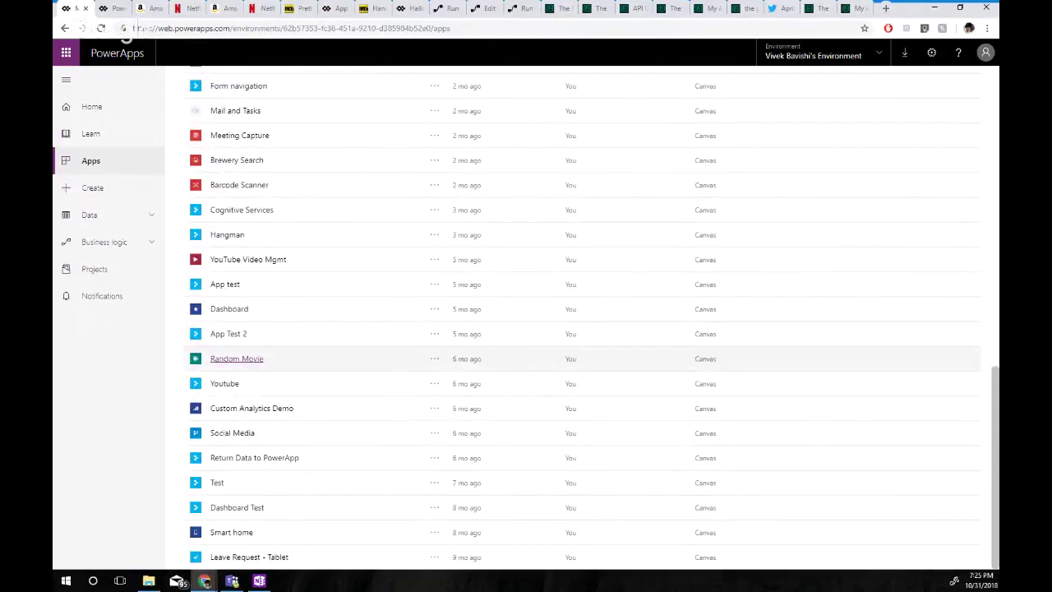
{"action": "left_click", "coordinate": [237, 358]}
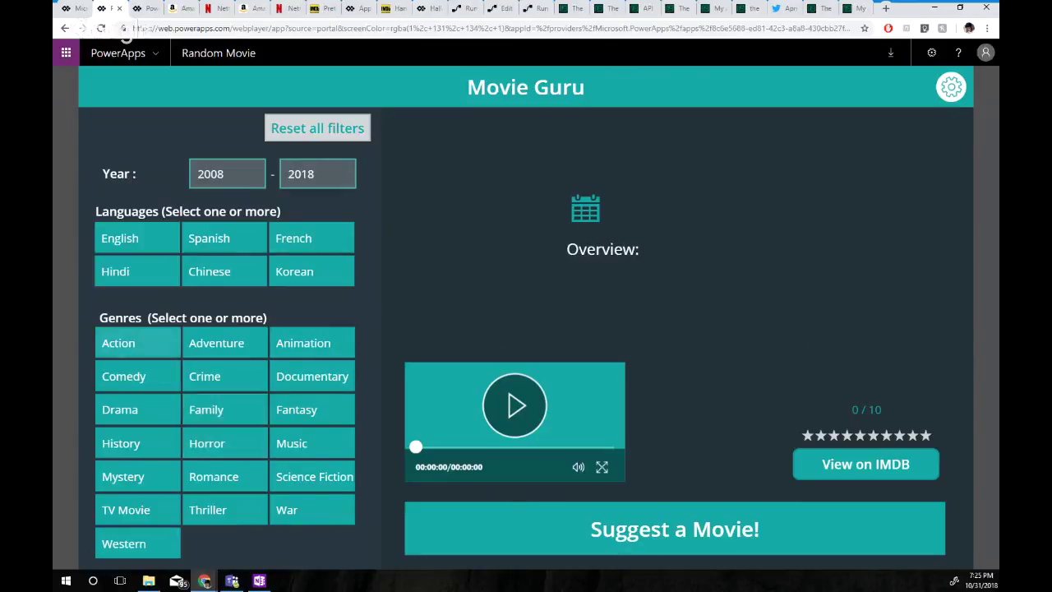
Select the Action genre for the years 2008 to 2018 and request a movie suggestion
{"action": "left_click", "coordinate": [137, 343]}
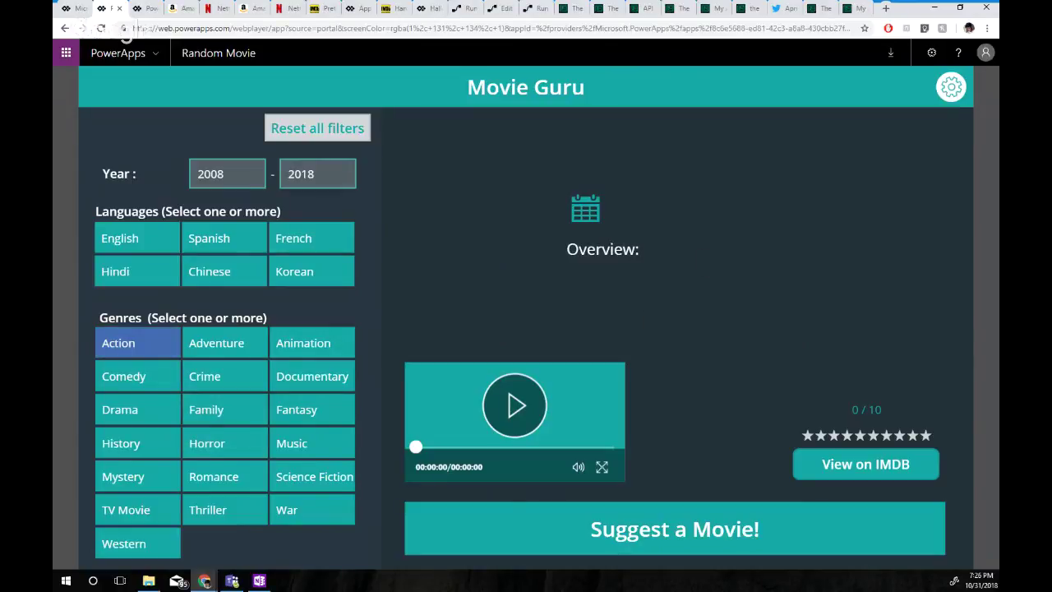
{"action": "left_click", "coordinate": [675, 529]}
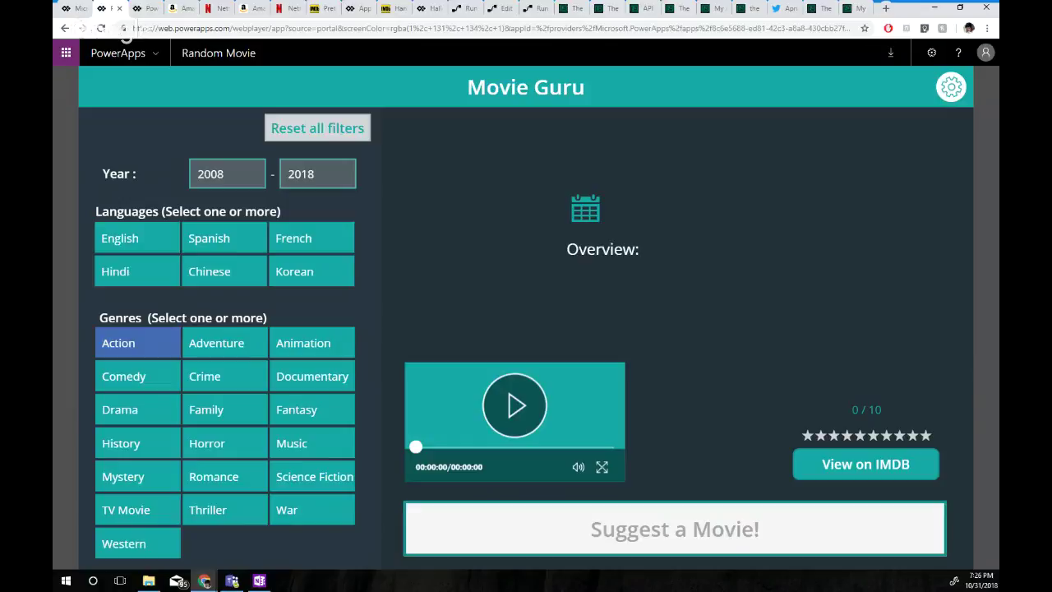